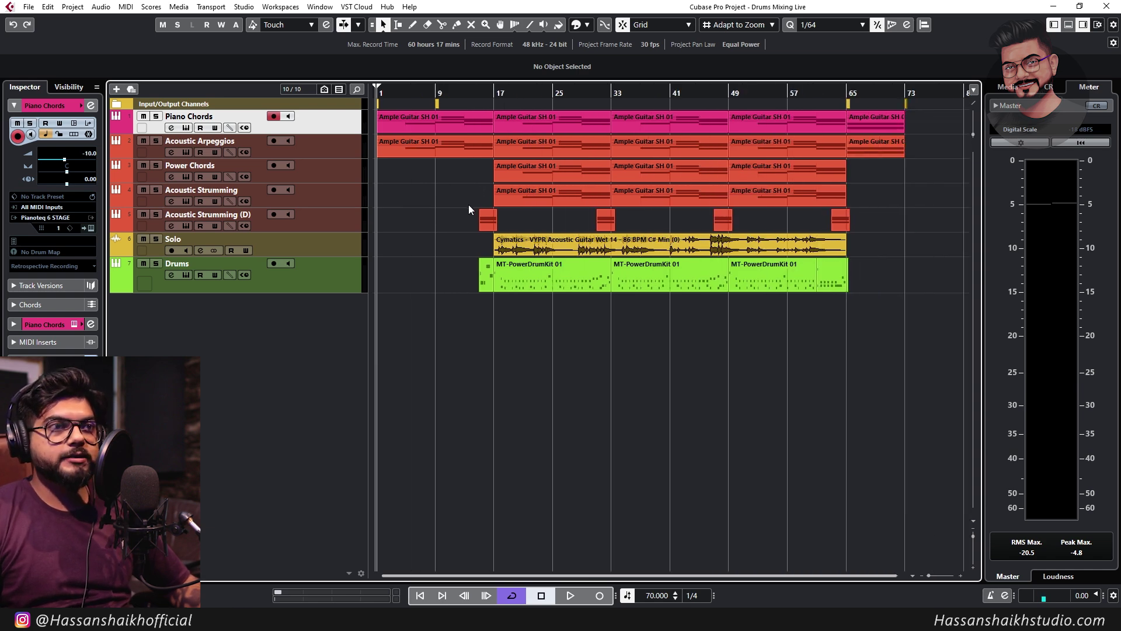
Play the whole arrangement to hear the drums in the mix, and return to the project start
drag(465, 345, 854, 274)
drag(805, 335, 461, 308)
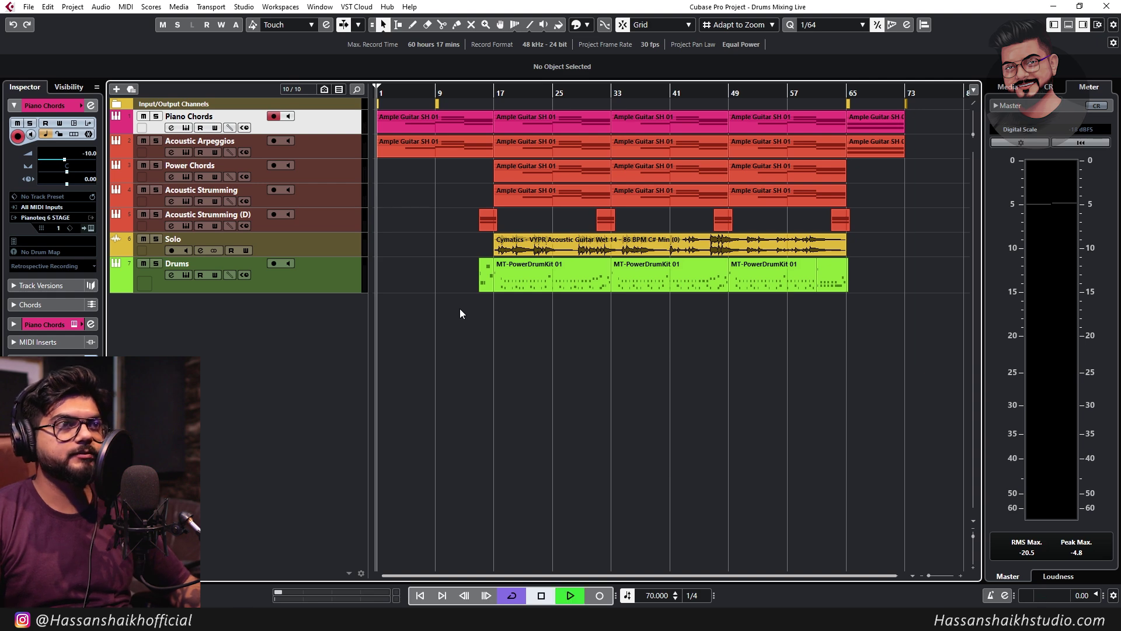
key(space)
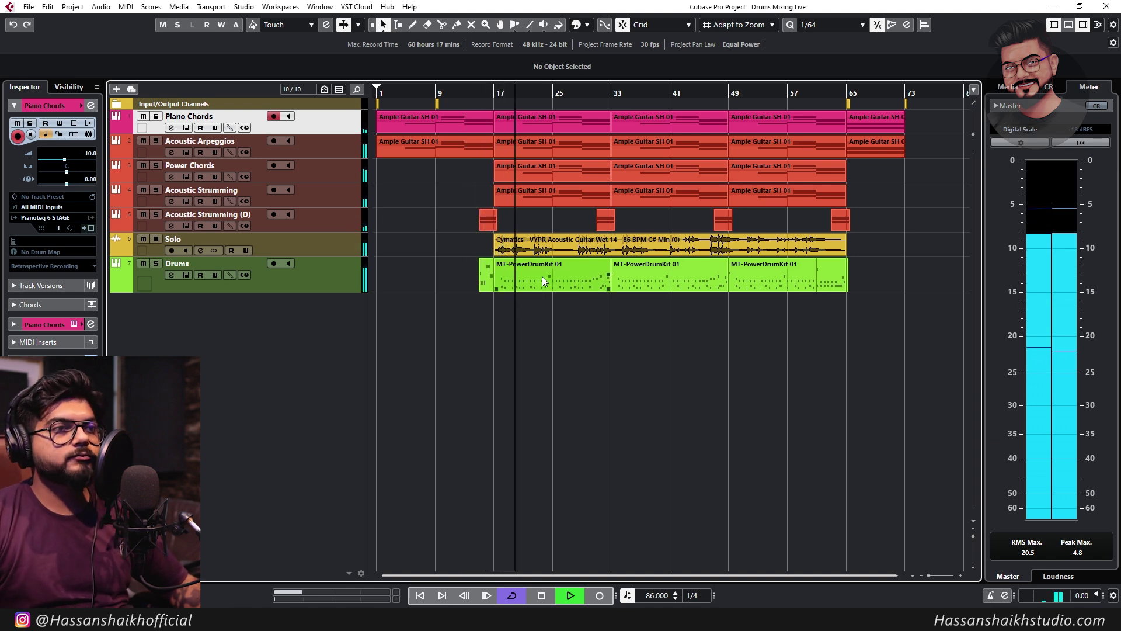
click(588, 332)
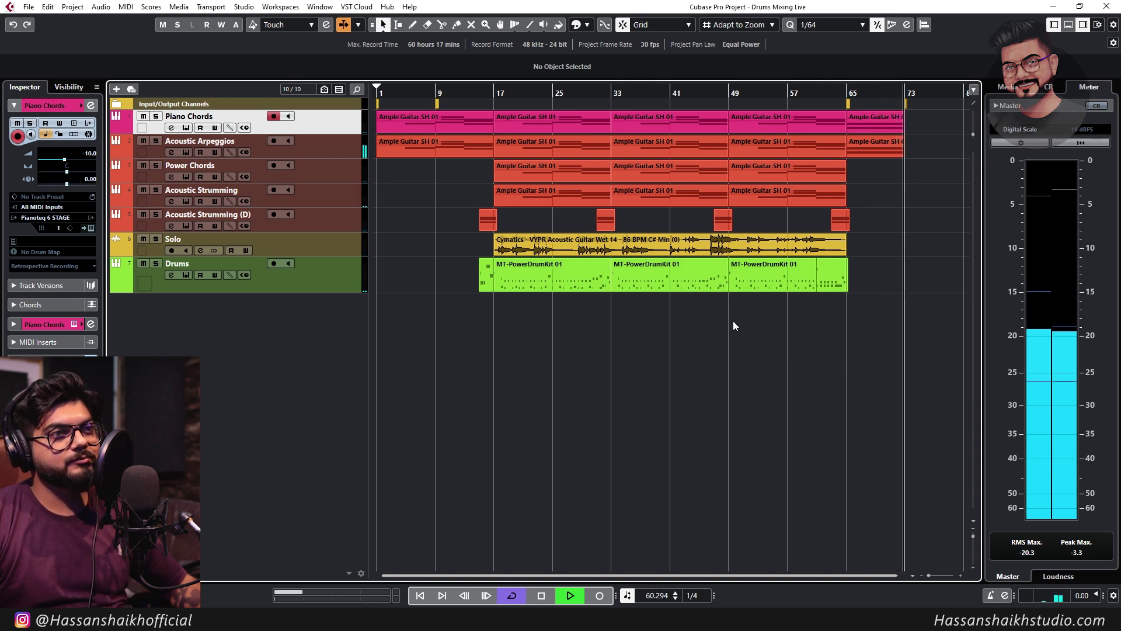
key(space)
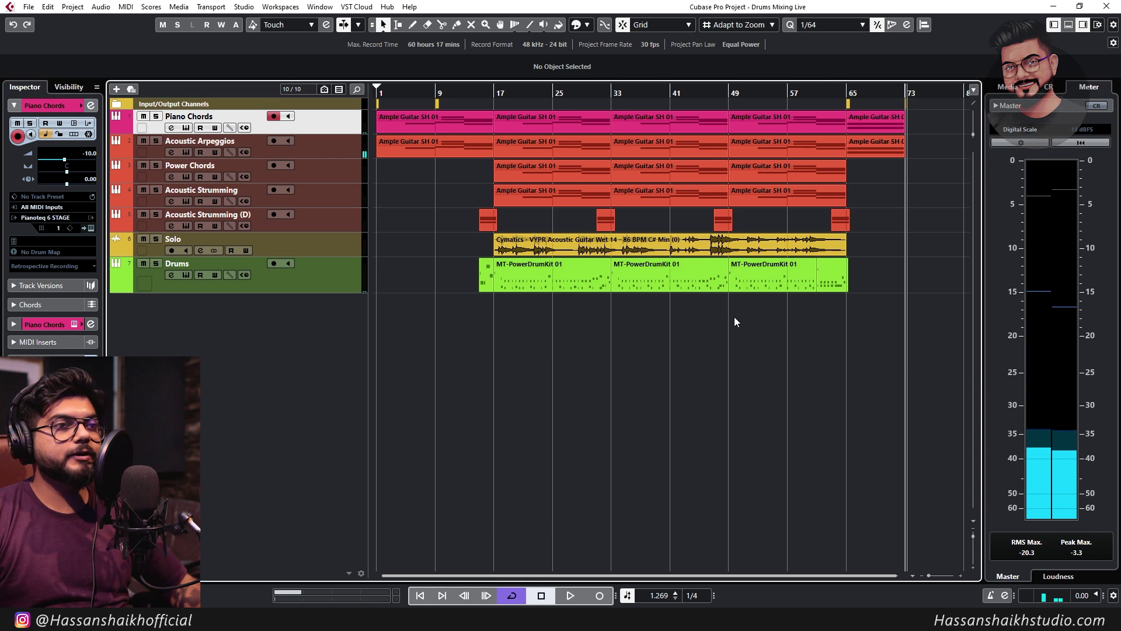
key(Home)
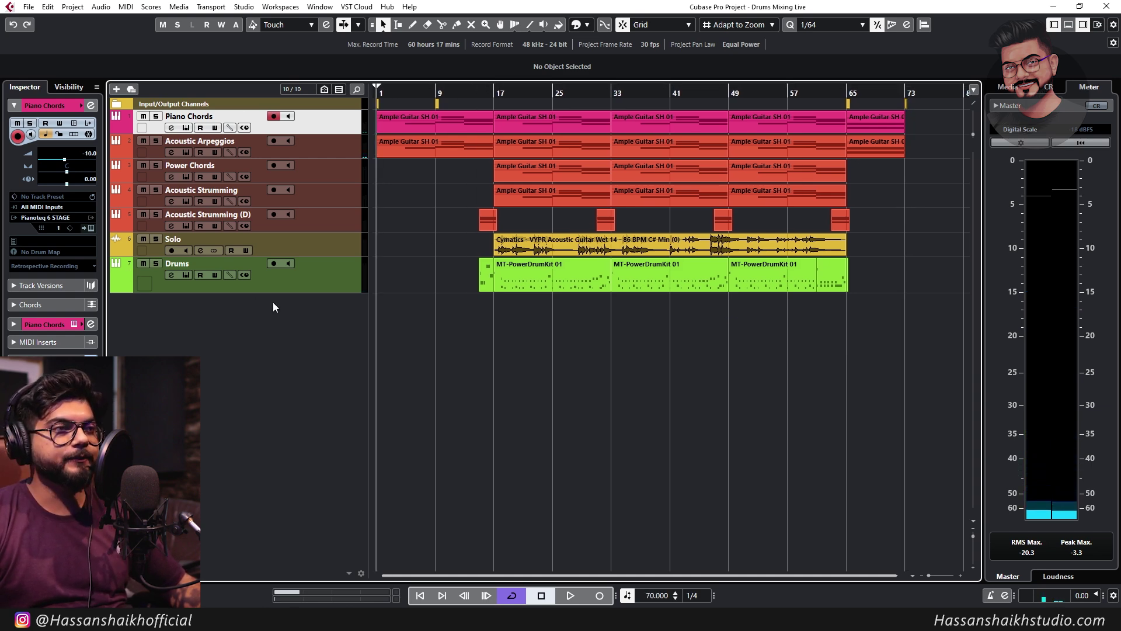
Duplicate the Drums track together with its MIDI events
click(319, 291)
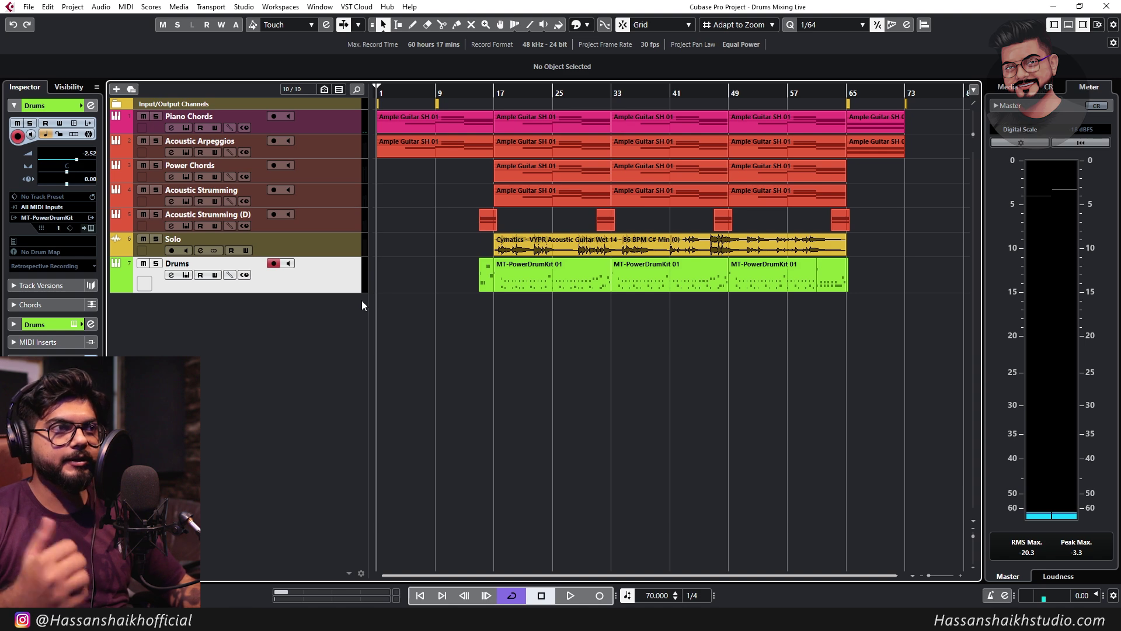
right_click(327, 291)
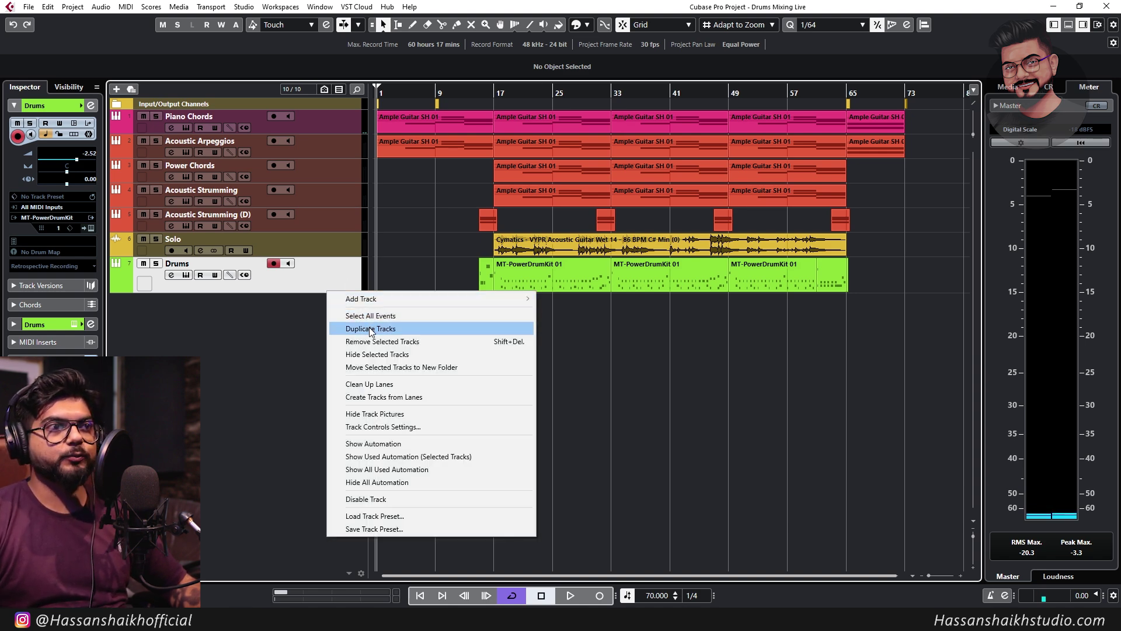
click(291, 273)
right_click(311, 279)
click(351, 320)
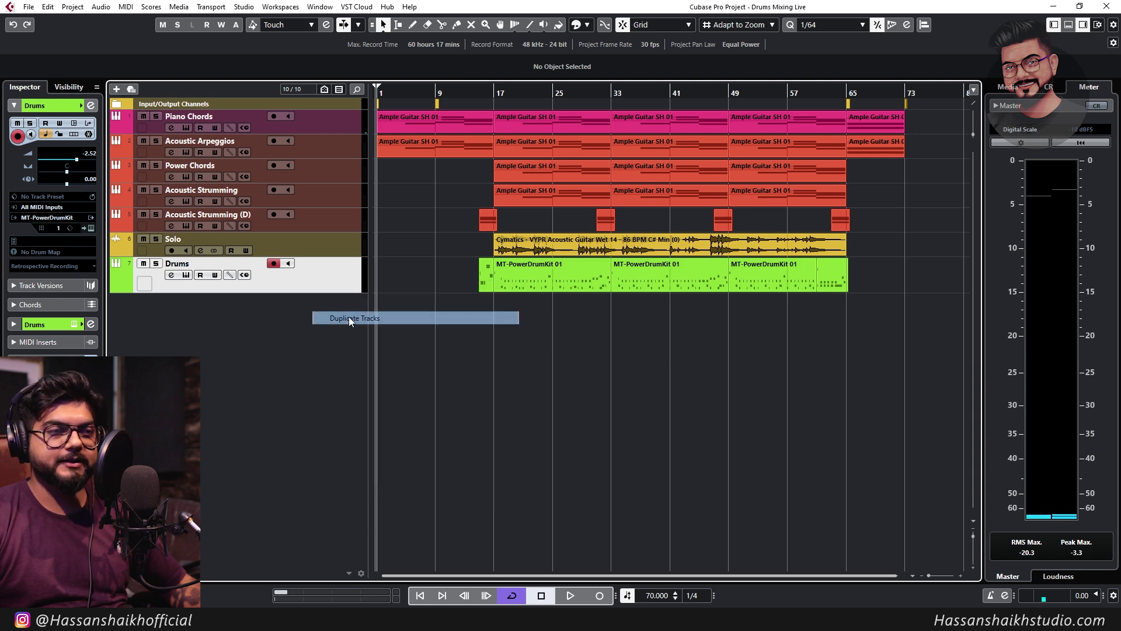
Disable the original Drums track, keeping its duplicate active
click(352, 272)
right_click(146, 279)
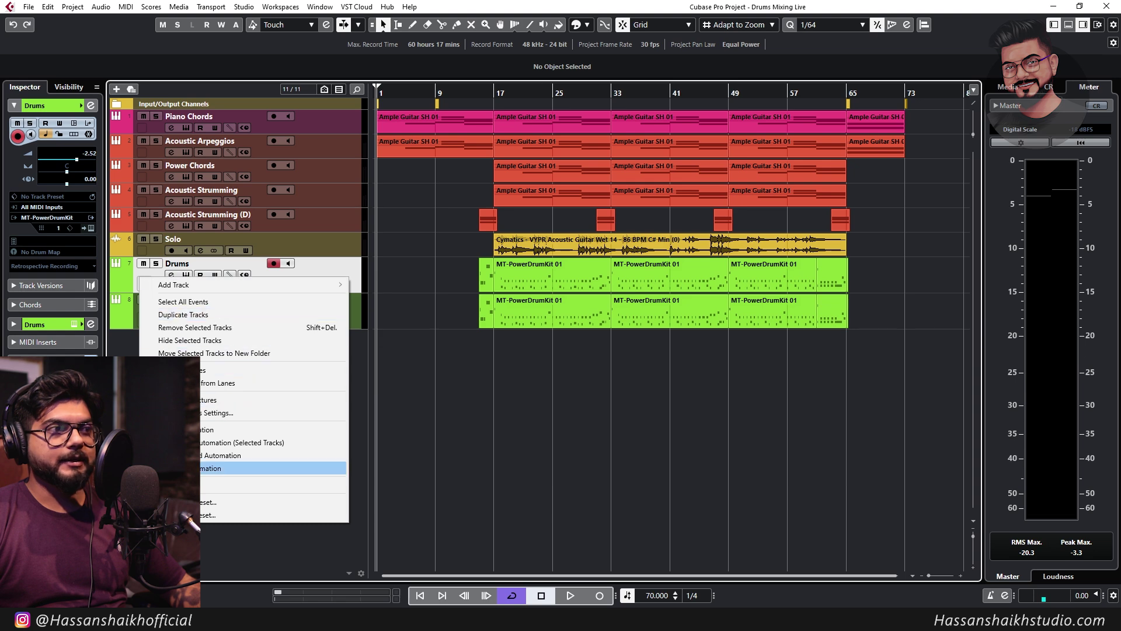
click(164, 485)
drag(499, 266, 477, 270)
drag(396, 313, 461, 299)
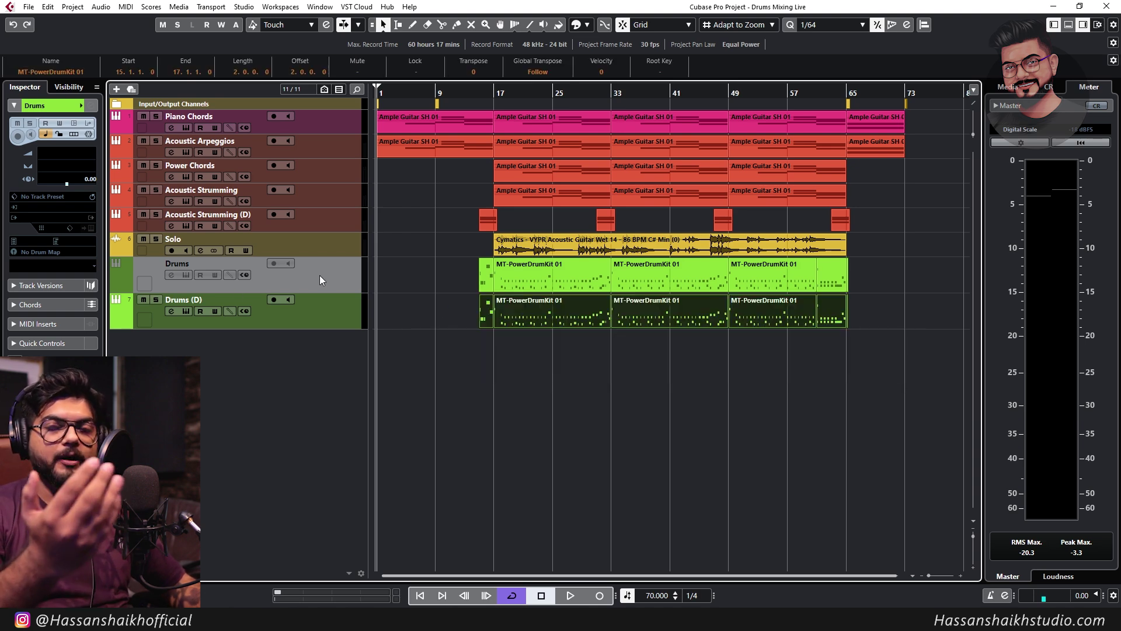
drag(429, 281, 399, 289)
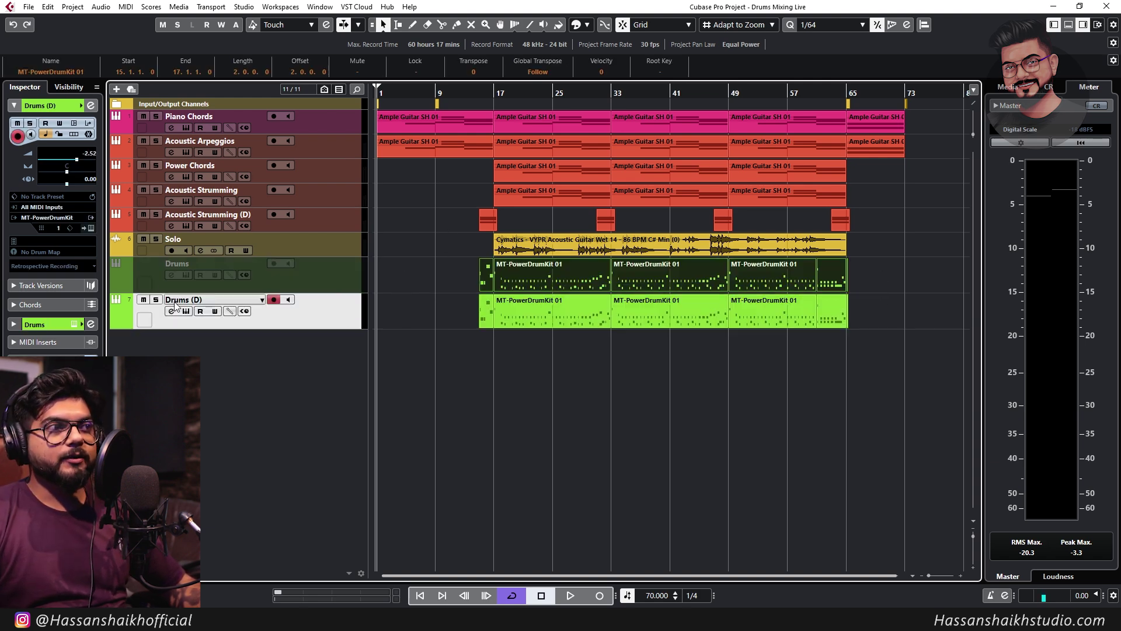
Rename the duplicated drum track as Drums Full
double_click(197, 300)
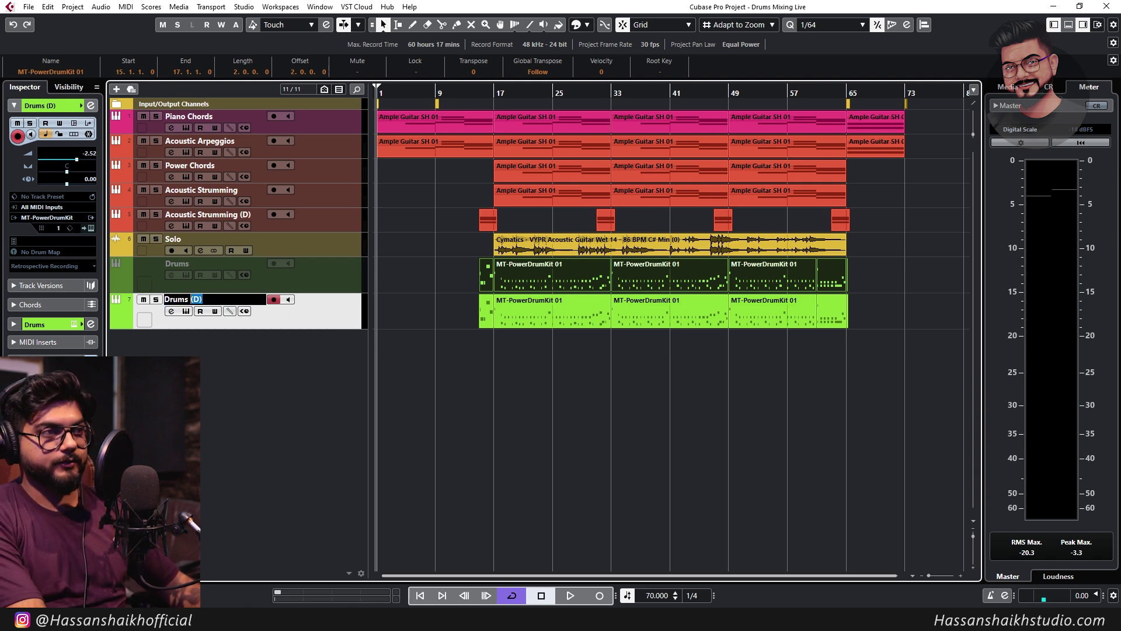
text(ull)
key(Return)
Glue all MIDI events on the Drums Full track into one continuous event
right_click(506, 351)
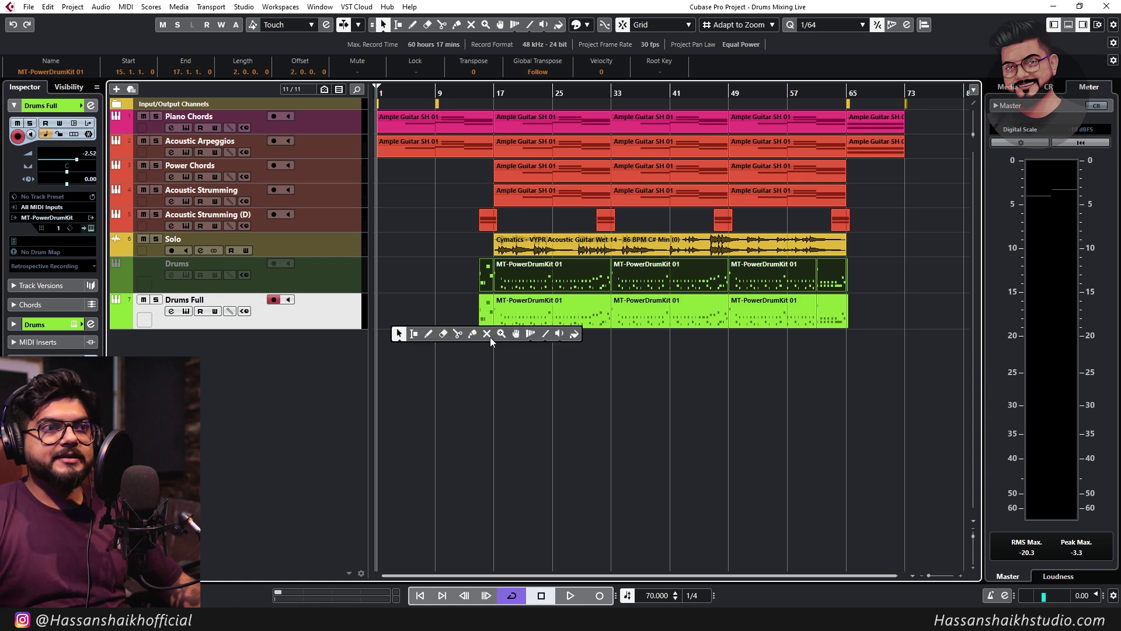
click(472, 336)
drag(867, 397, 457, 296)
click(528, 303)
right_click(539, 349)
click(543, 354)
click(549, 322)
click(591, 337)
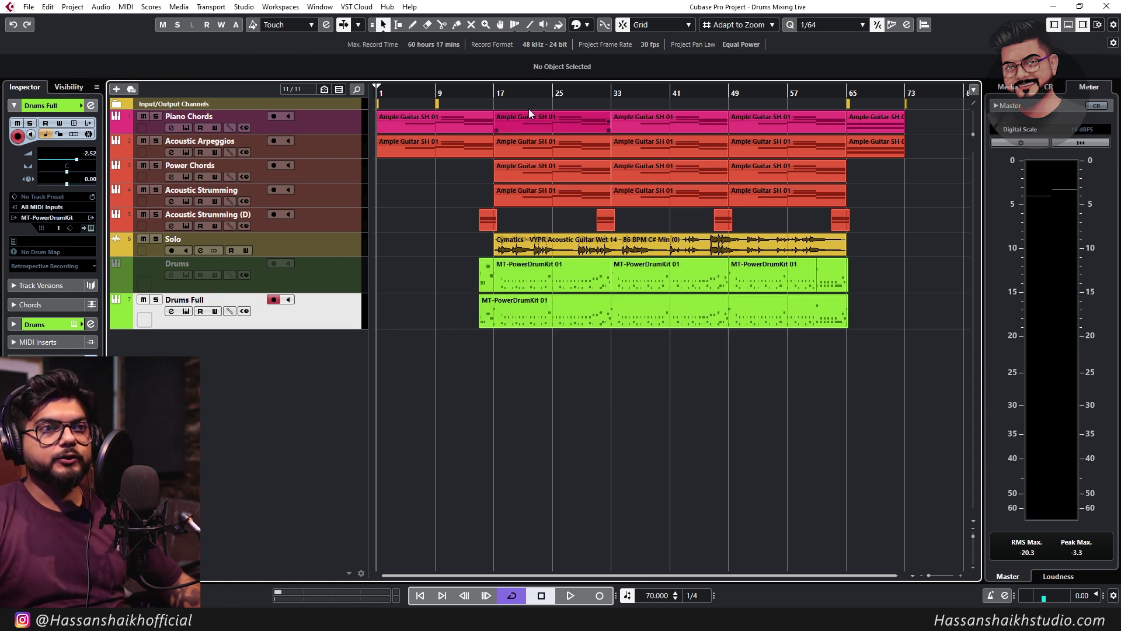
drag(483, 331, 904, 307)
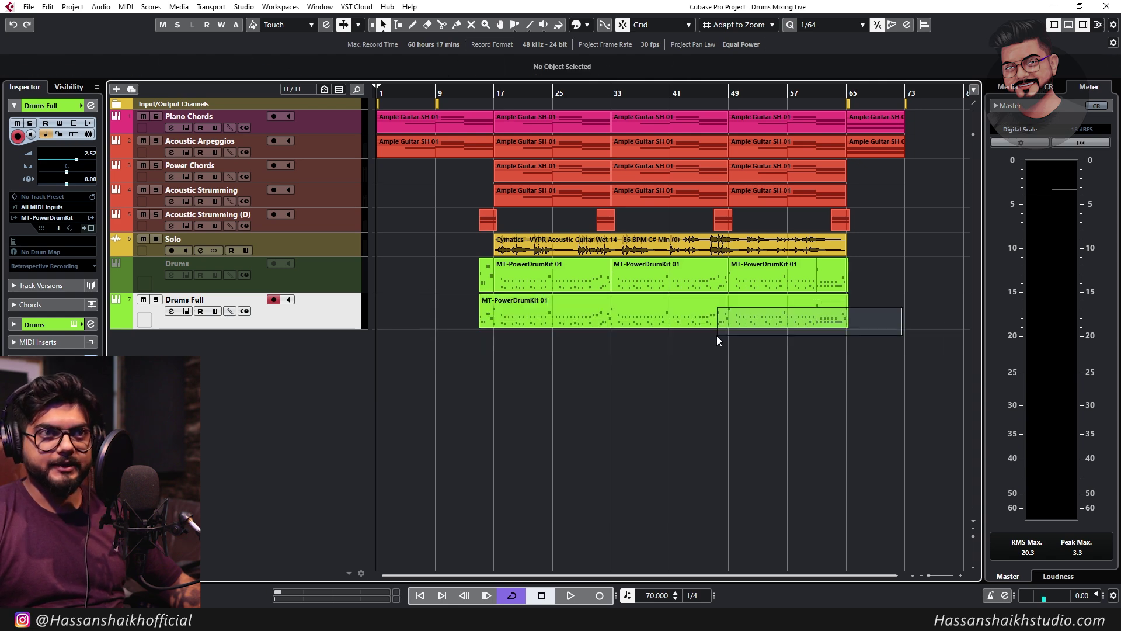
click(885, 278)
click(828, 278)
click(795, 275)
click(668, 272)
click(828, 372)
Open the Drums Full event in the Key Editor and delete the stray notes before its start and after its end
click(594, 320)
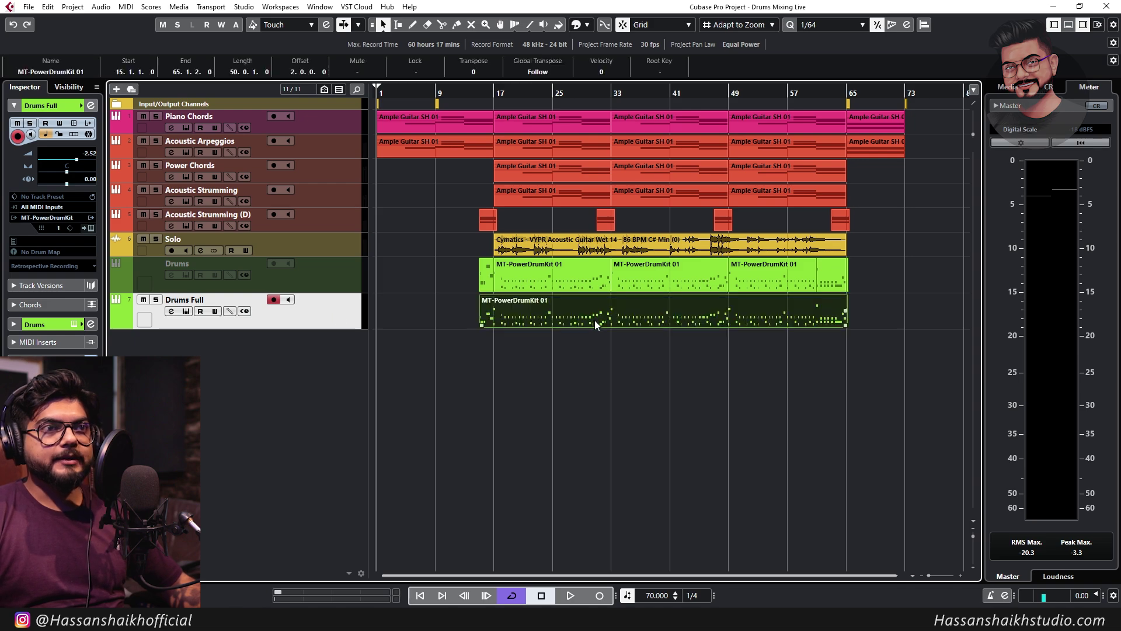
double_click(595, 320)
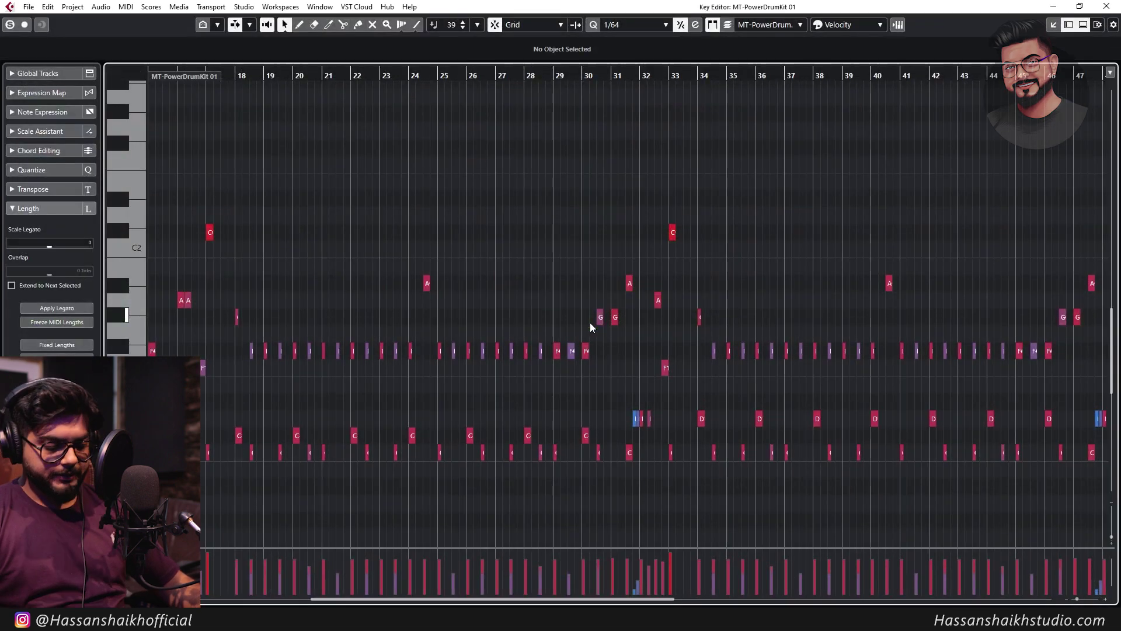
key(g)
key(g)
key(g)
drag(1100, 200, 914, 487)
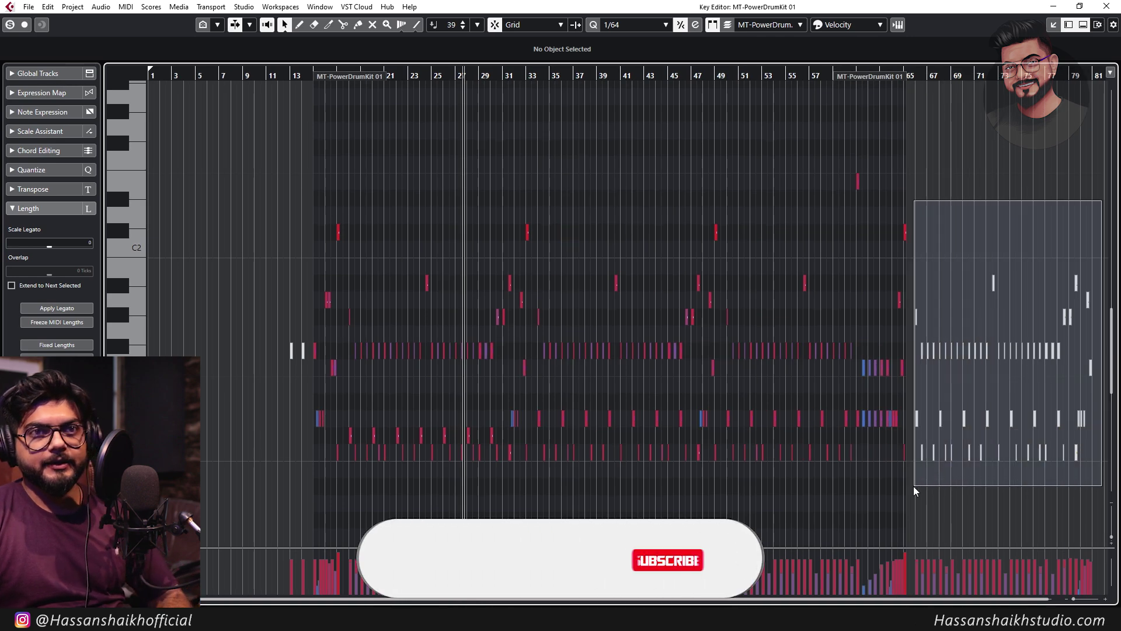
key(Delete)
drag(282, 324, 309, 377)
key(Delete)
Examine the drum note pattern across the glued event, both up close and as a whole
key(h)
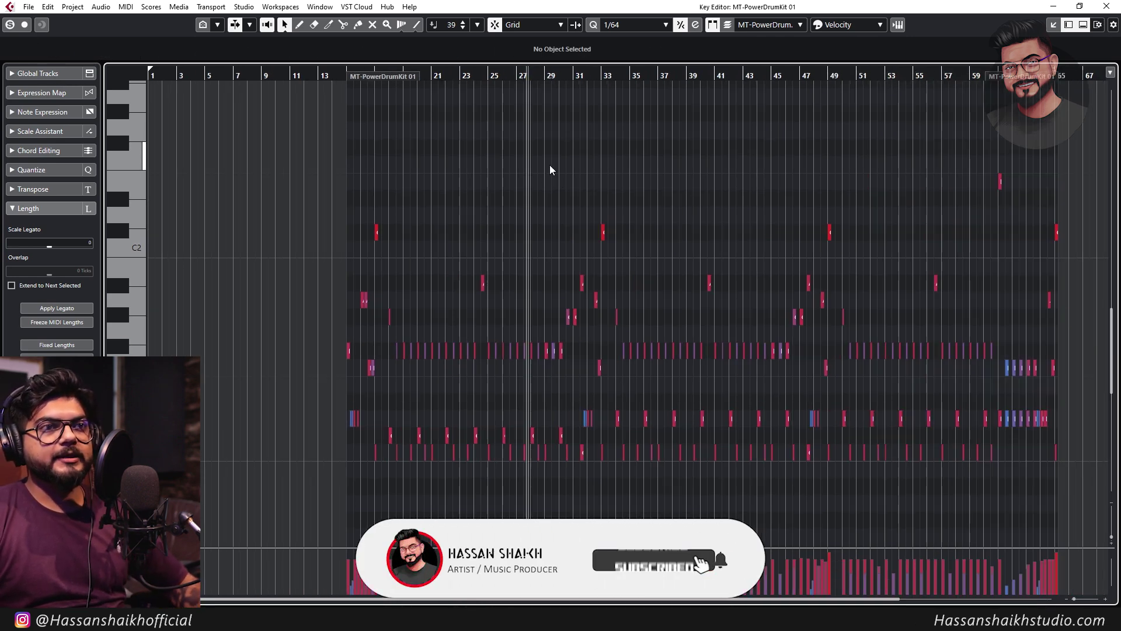
key(h)
key(h)
key(h)
key(g)
key(g)
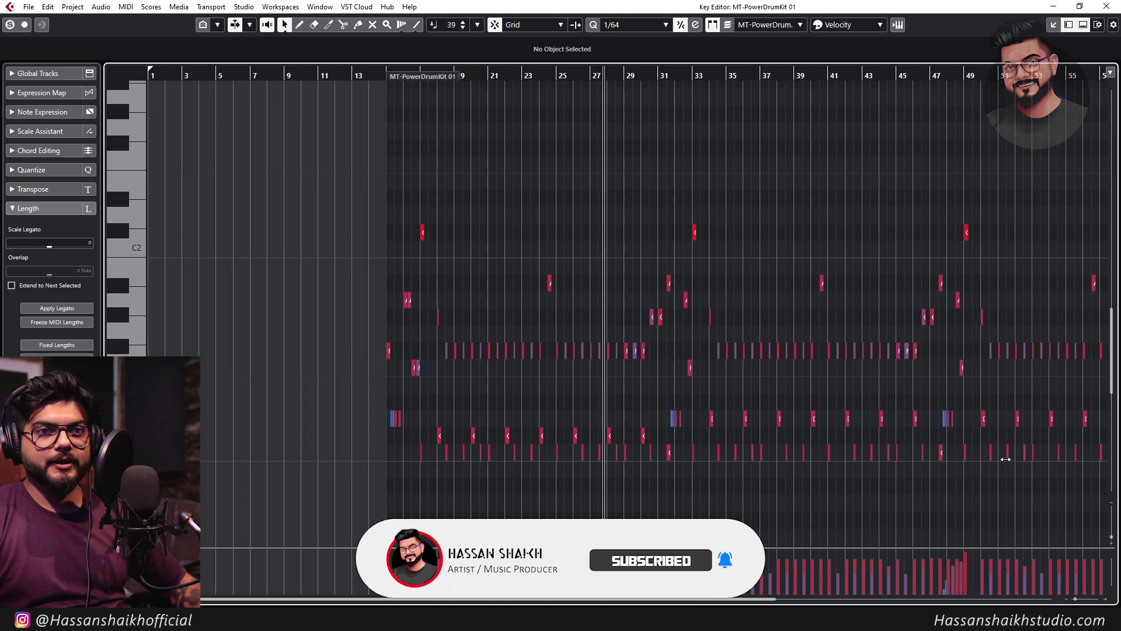
key(h)
key(h)
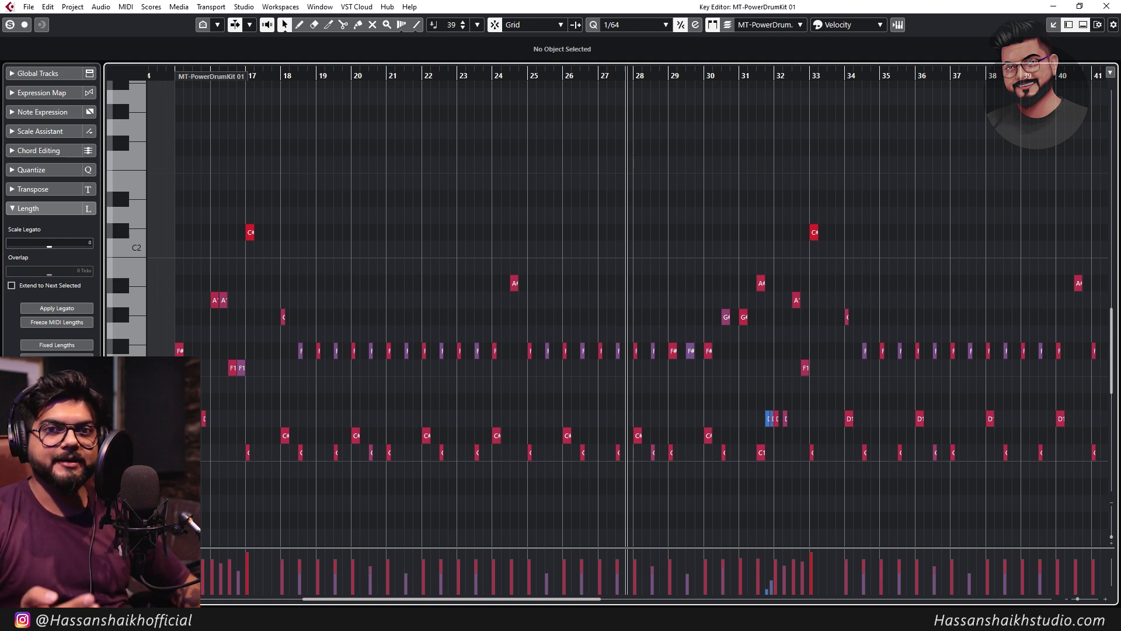
key(g)
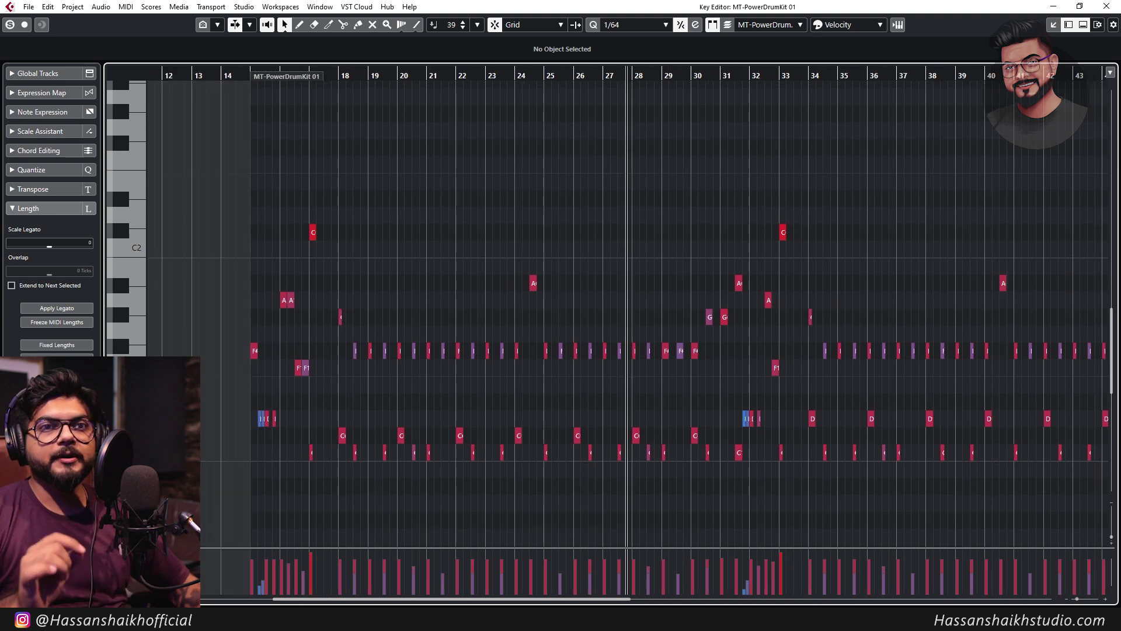
key(g)
key(g)
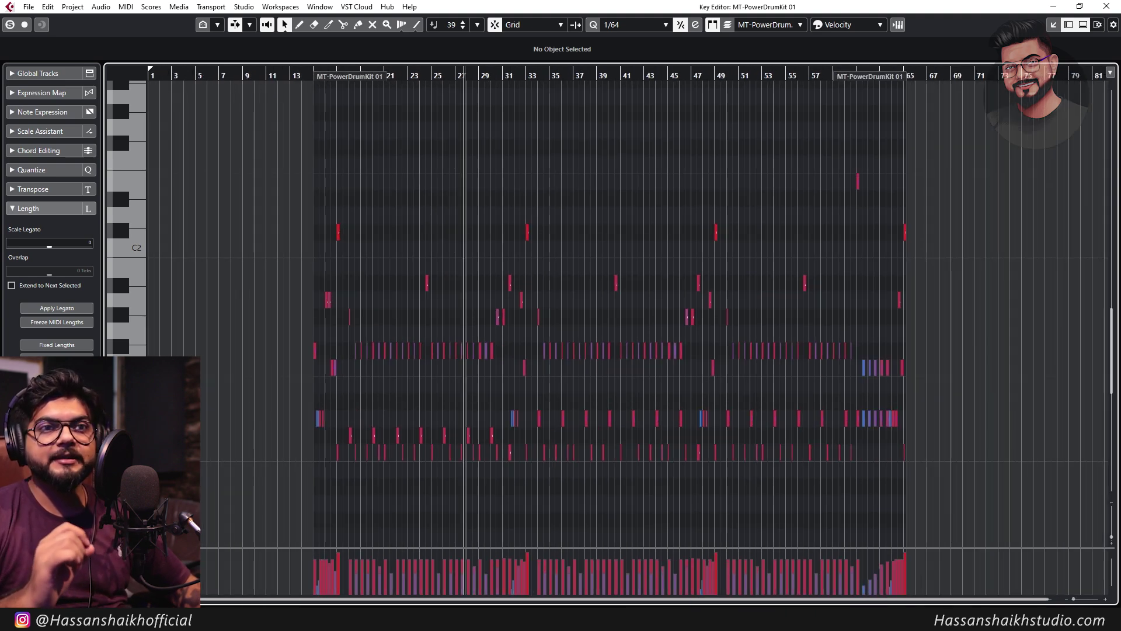
key(h)
key(h)
key(h)
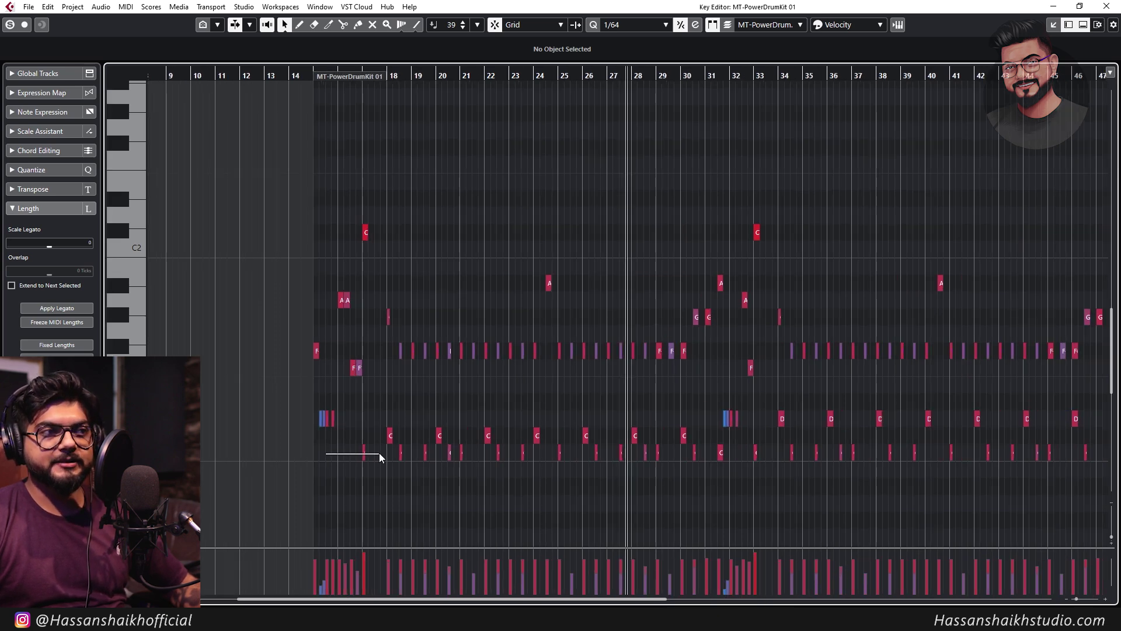
Audition the C1 note at bar 17, the C#1 note at bar 18 and the D1 notes in bar 15
drag(379, 453, 380, 453)
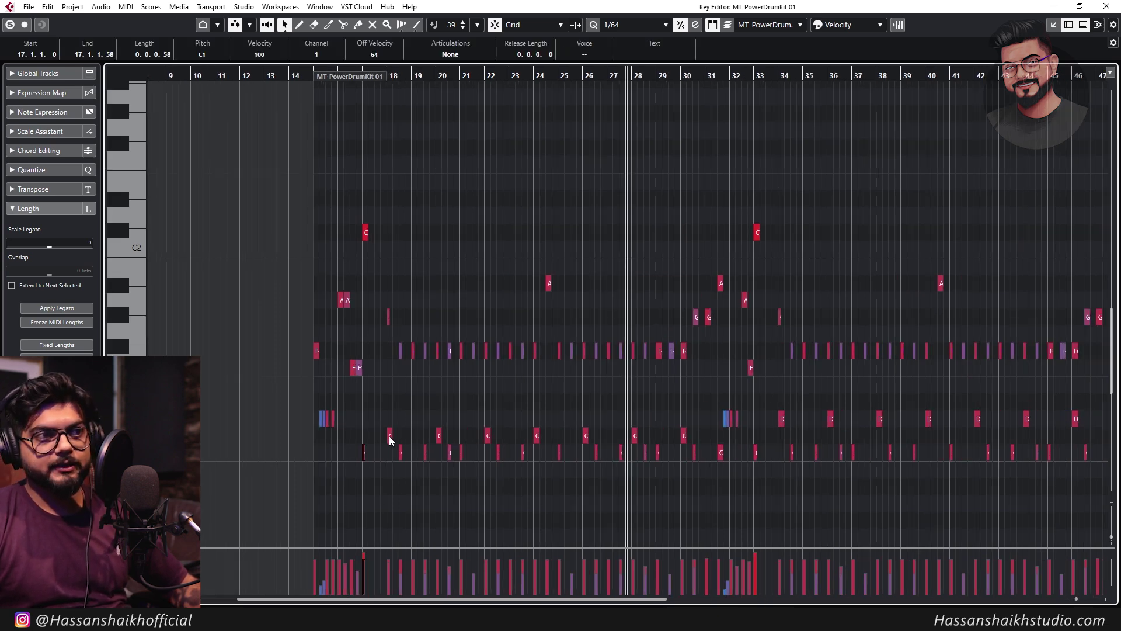
click(390, 436)
drag(348, 427, 296, 419)
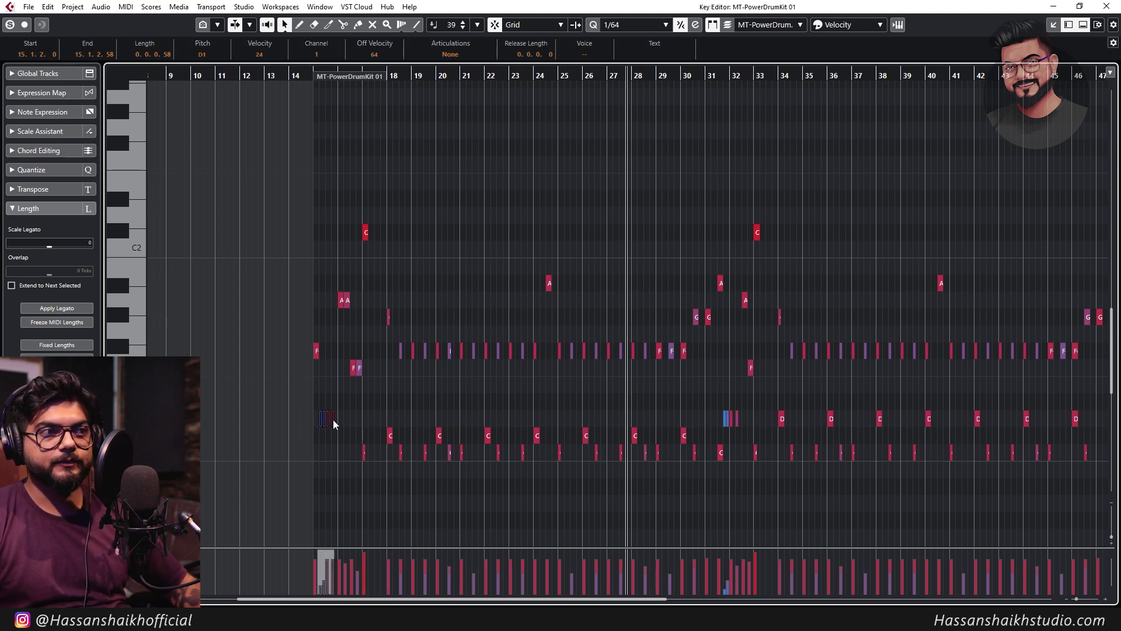
click(358, 421)
Audition the F#1 note at bar 15 and the G#1 note at bar 18
key(g)
key(g)
key(g)
key(g)
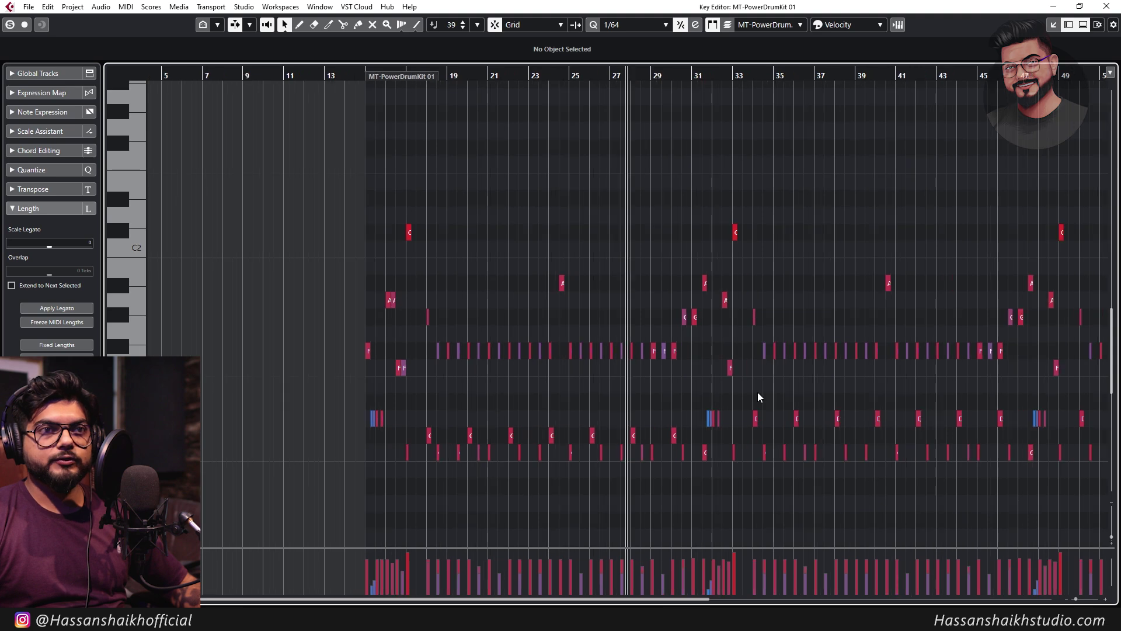
key(h)
key(h)
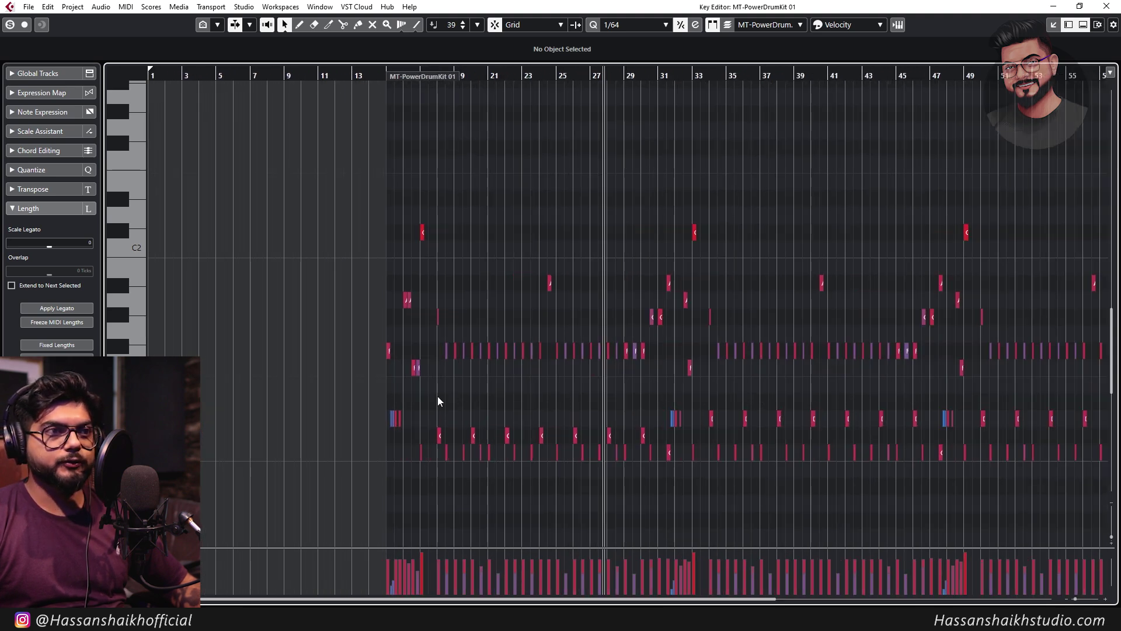
key(g)
click(372, 369)
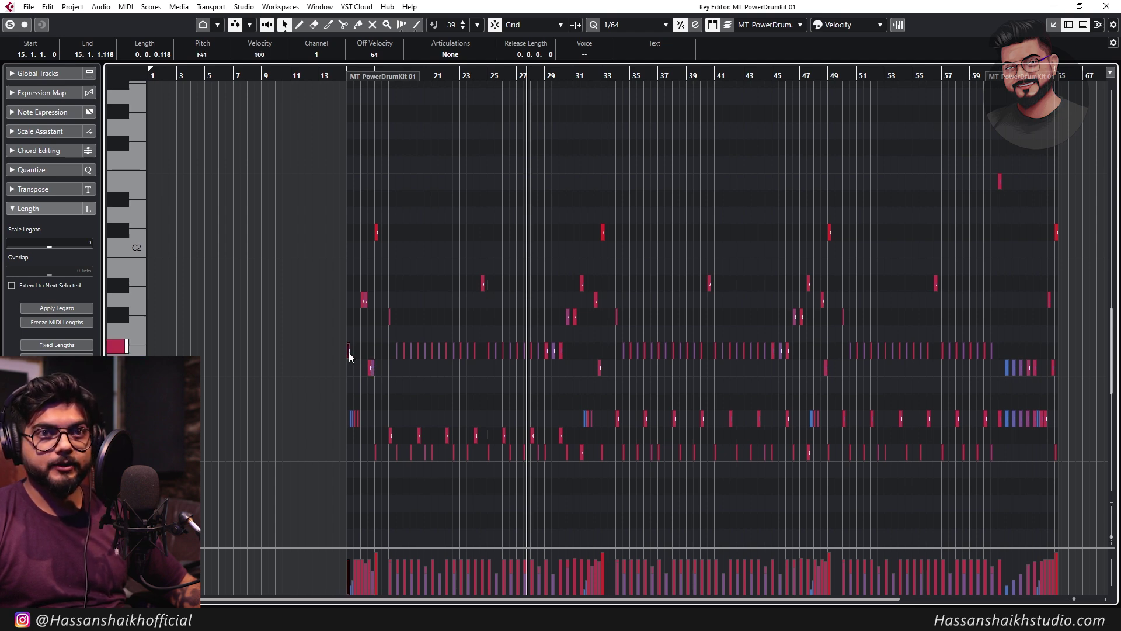
click(390, 318)
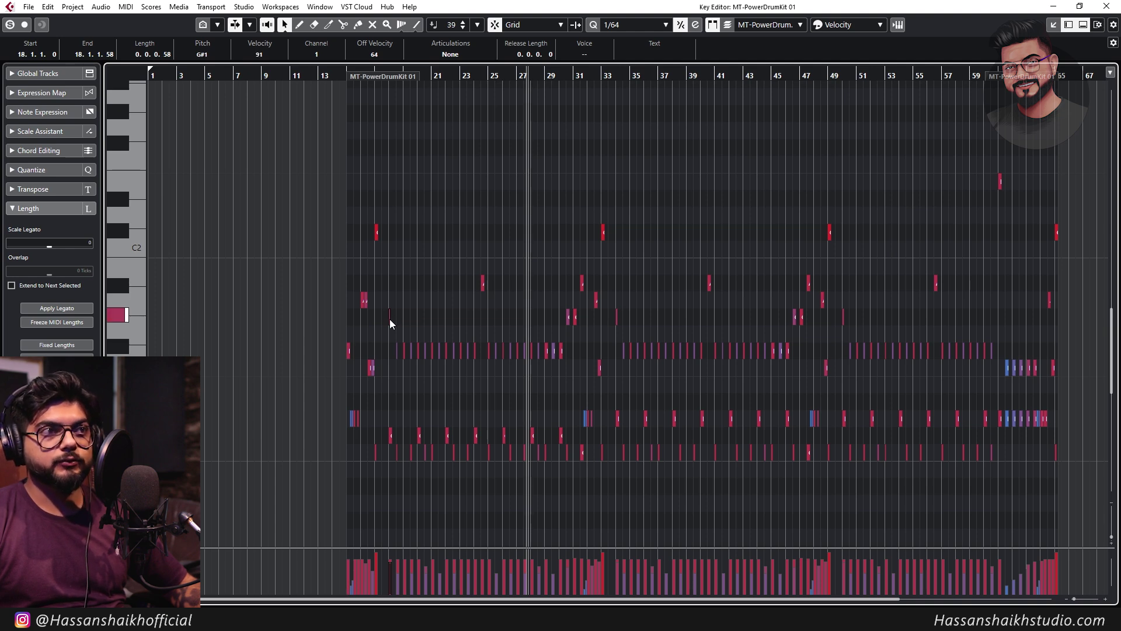
Try to delete the G#1 note at bar 18
key(Delete)
drag(421, 321, 374, 324)
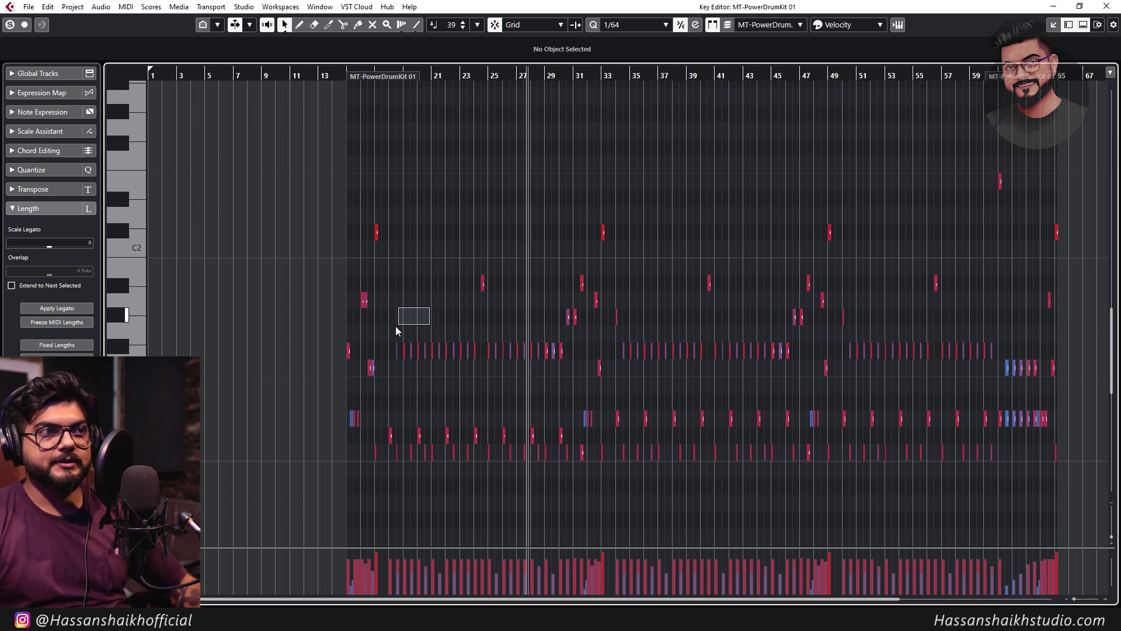
key(h)
key(h)
drag(438, 320, 489, 324)
key(g)
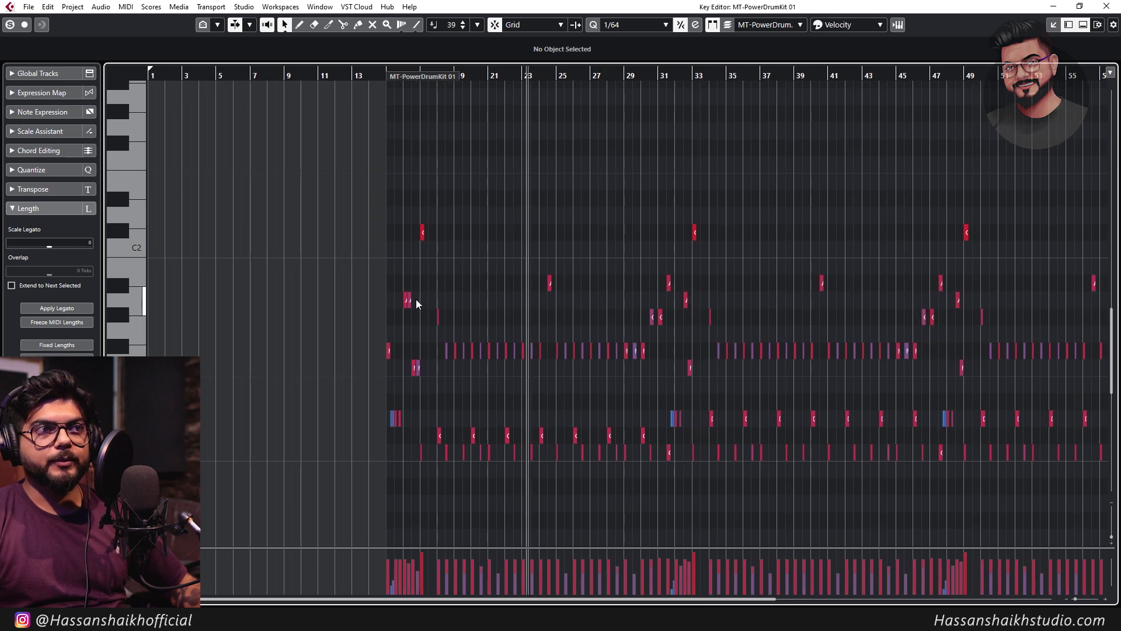
key(g)
Audition the A1 note in bar 16, the A#1 note in bar 31 and the C#2 note at bar 33
click(364, 300)
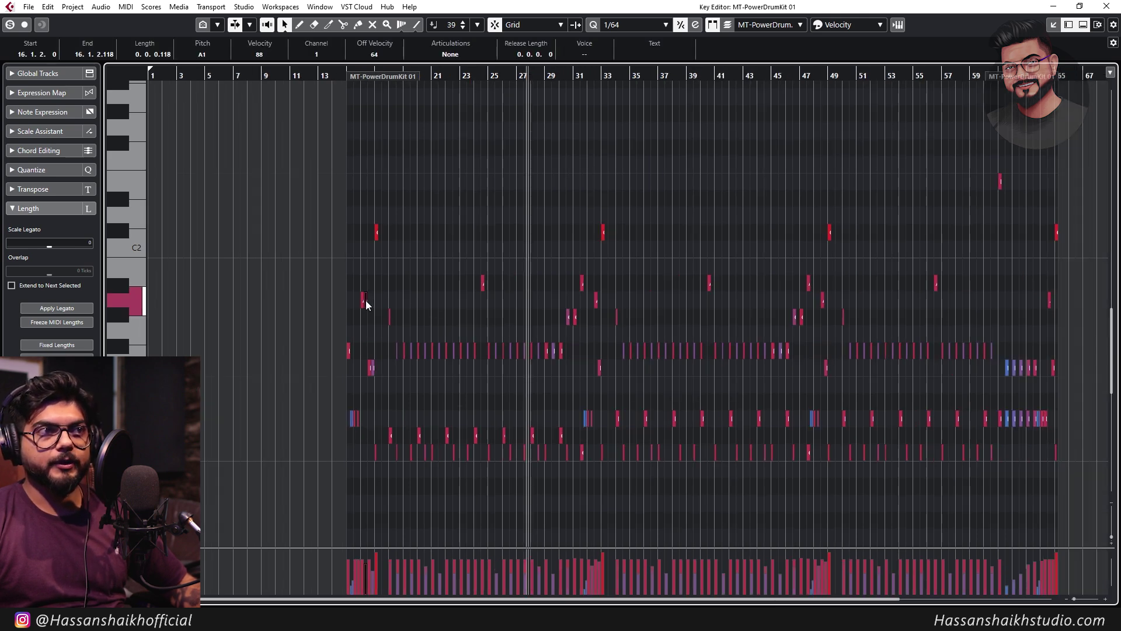
click(583, 284)
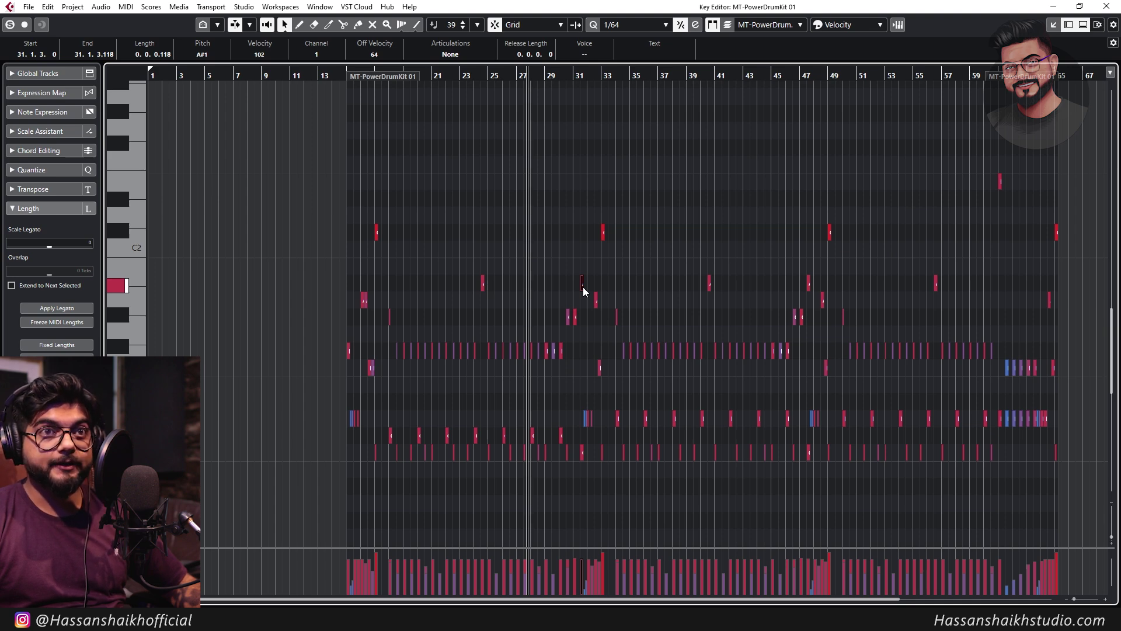
click(603, 232)
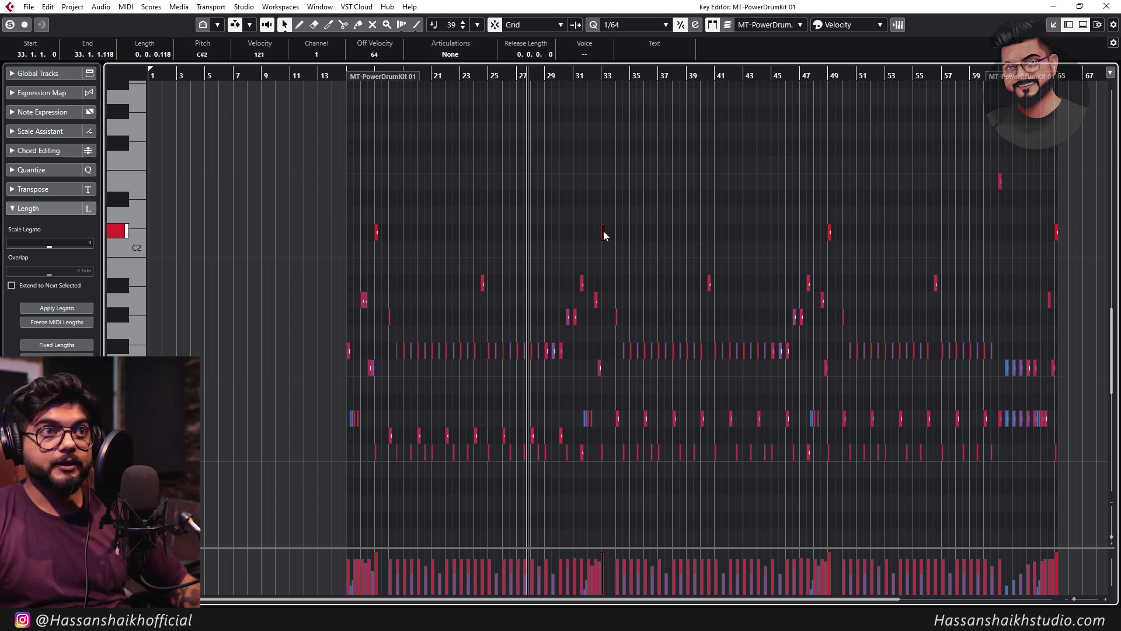
Audition the E2 note at bar 61 and close the note editor
drag(926, 150, 993, 180)
drag(980, 74, 989, 86)
drag(1037, 130, 996, 198)
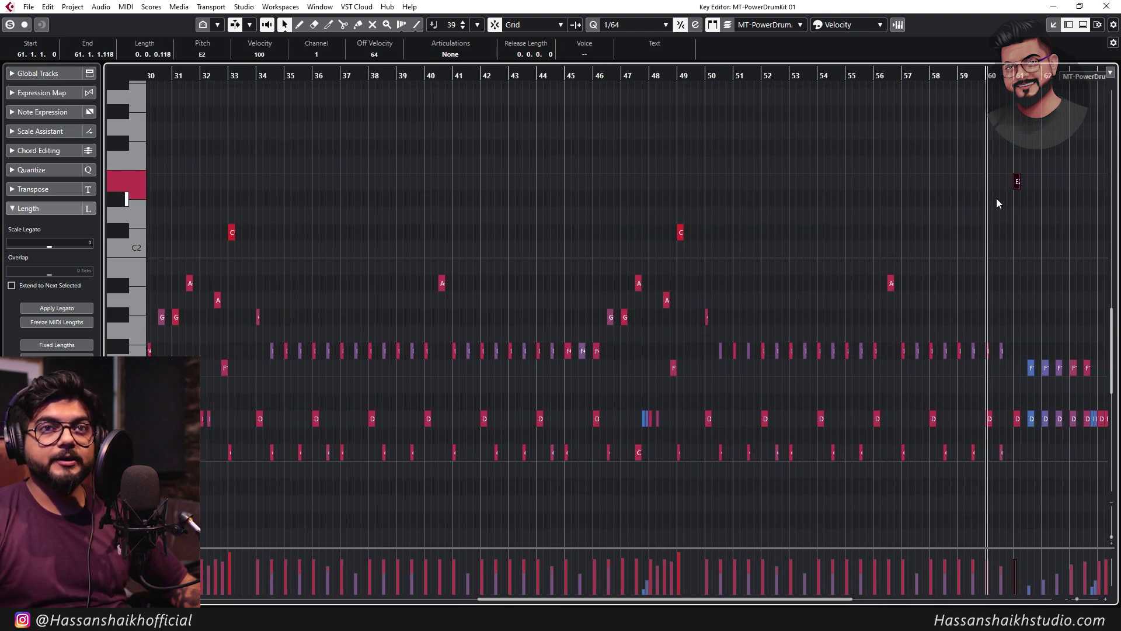
key(g)
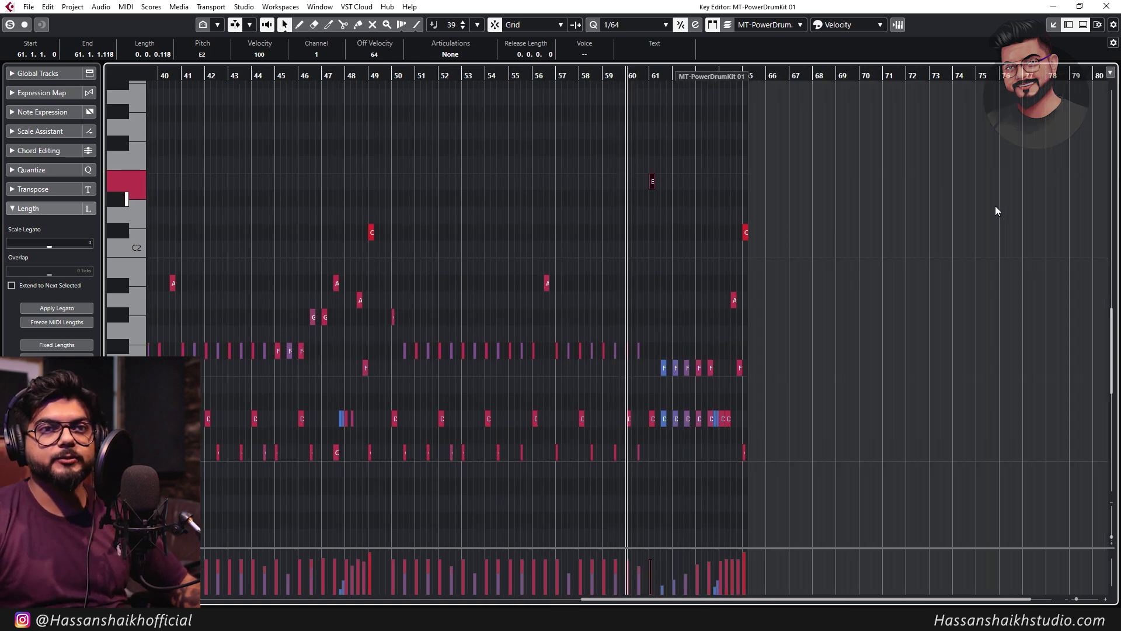
drag(829, 144, 684, 182)
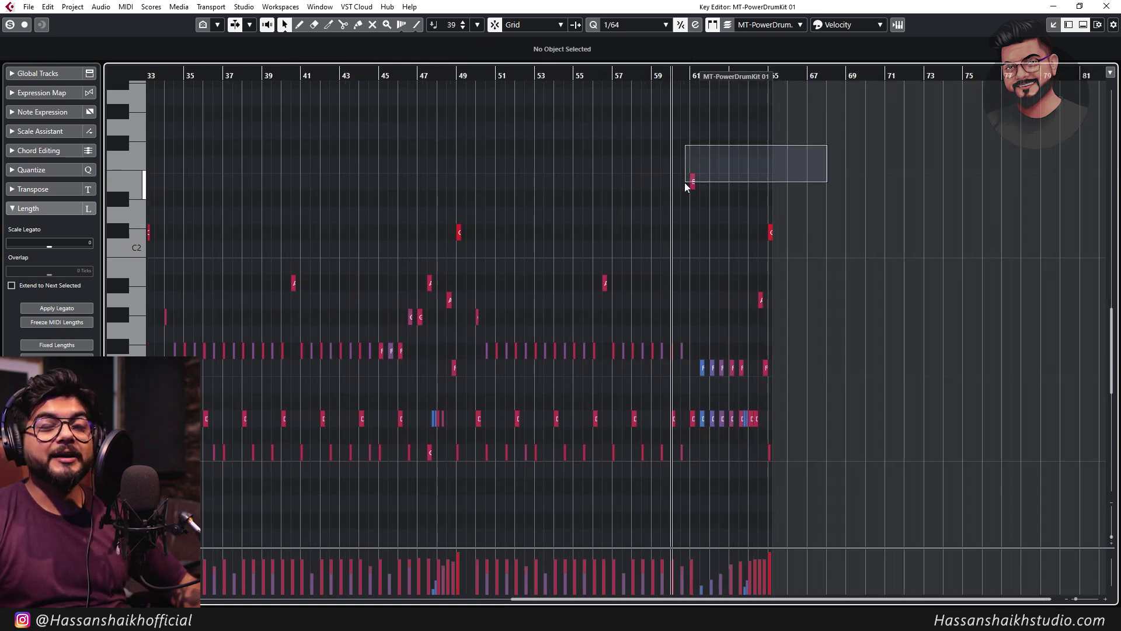
click(776, 125)
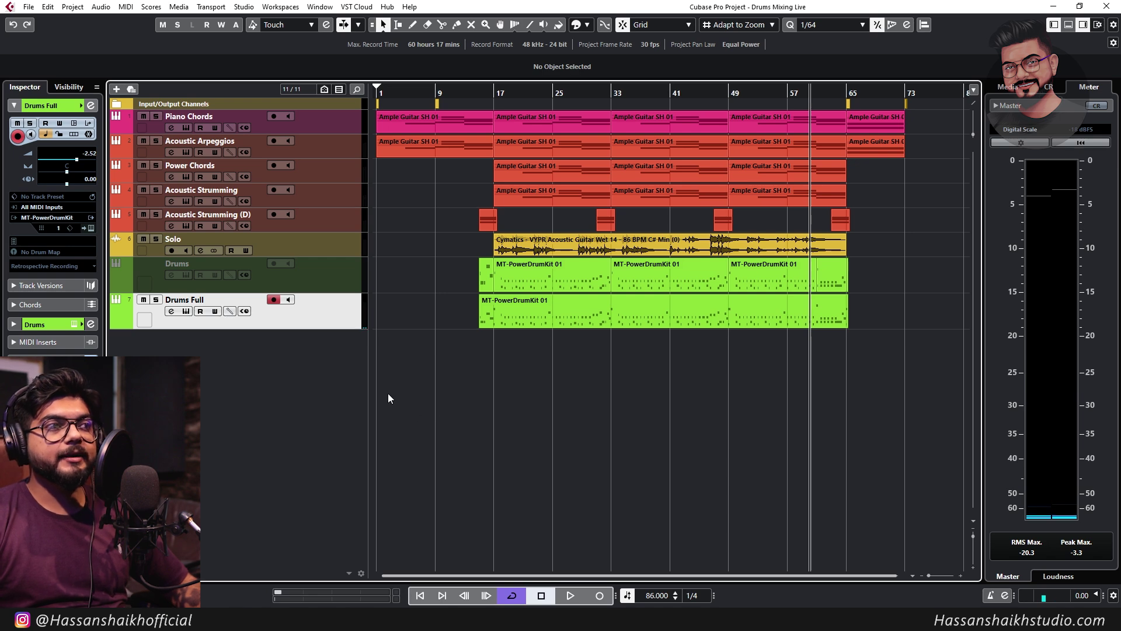
Duplicate the Drums Full track and delete every note except the C1 notes from the copy
right_click(323, 323)
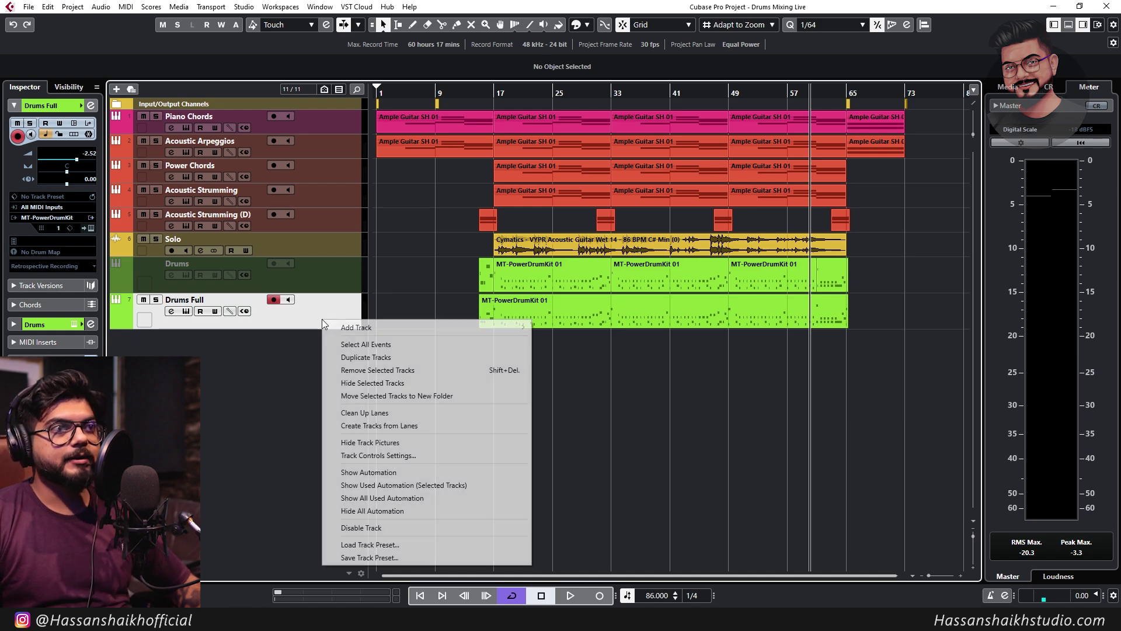
click(382, 357)
double_click(580, 363)
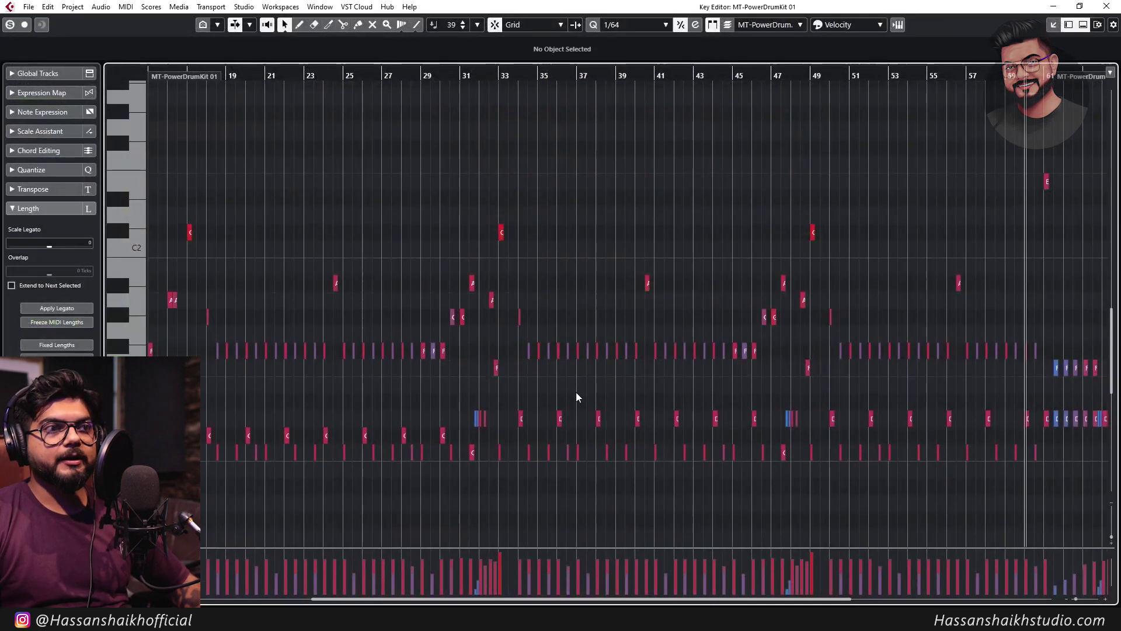
drag(956, 152, 229, 439)
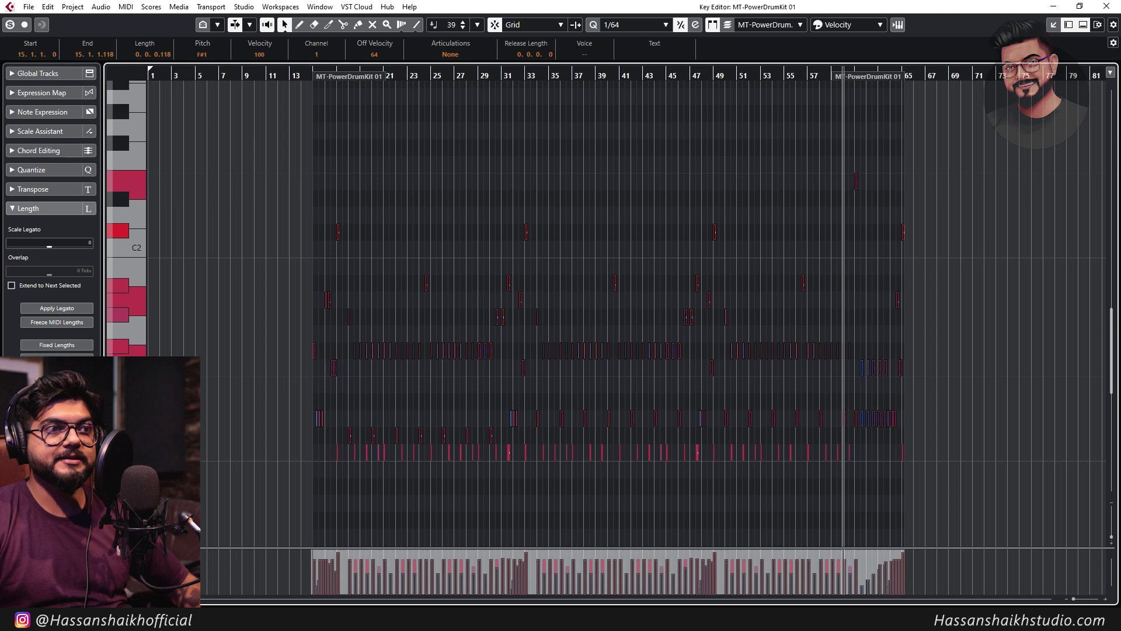
key(Delete)
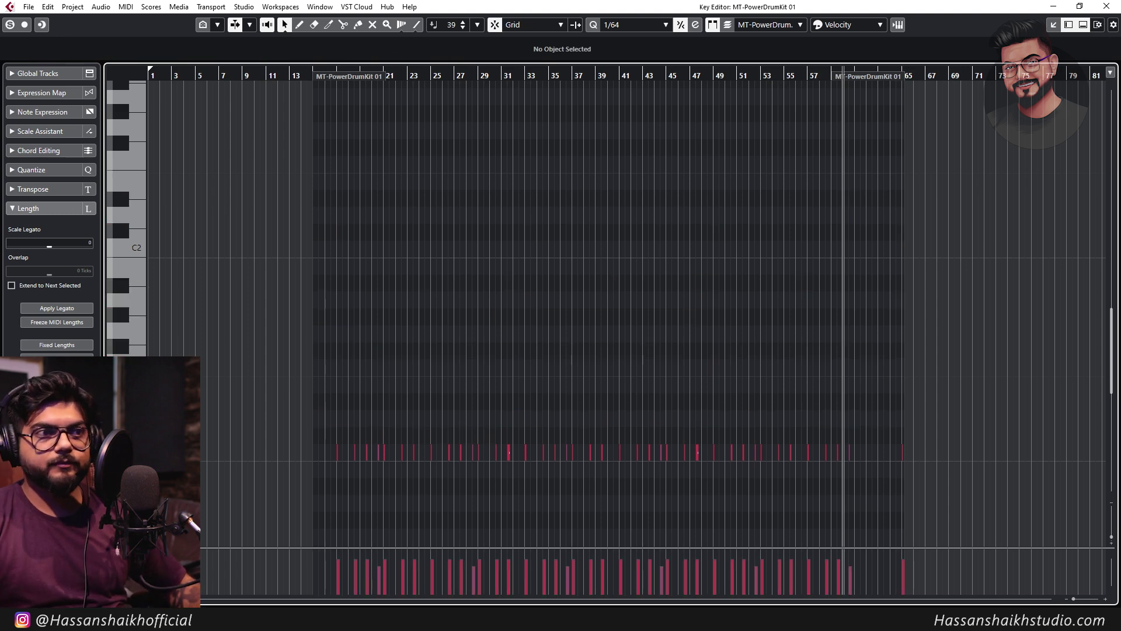
drag(320, 479, 916, 417)
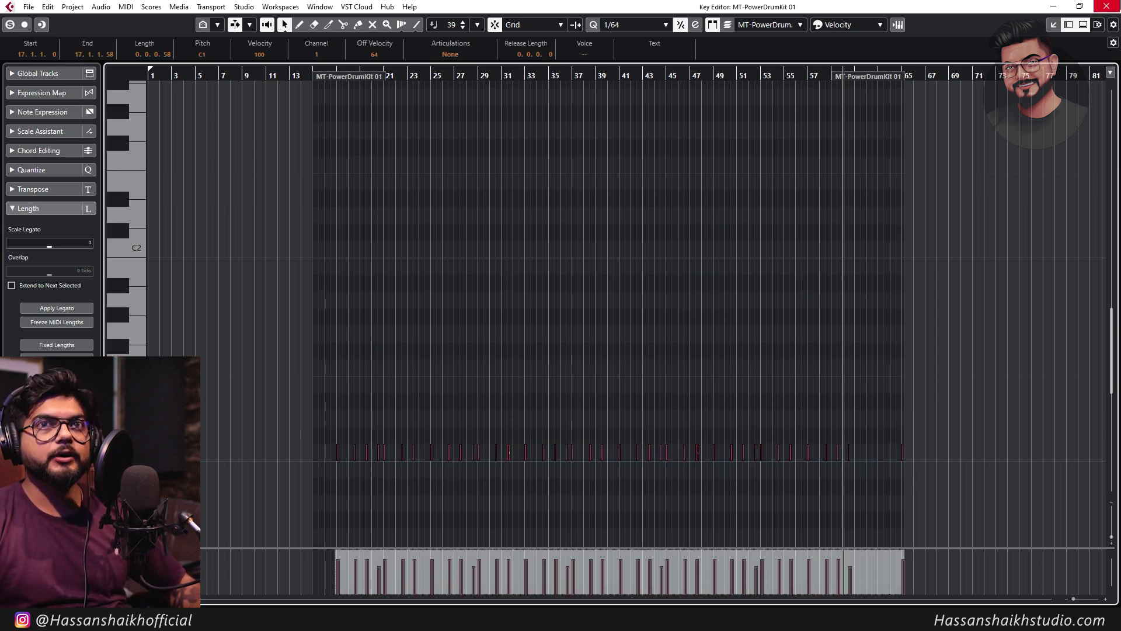
click(1107, 6)
Rename the duplicated track containing only the C1 notes as Kick
double_click(200, 337)
text(Kick)
key(Return)
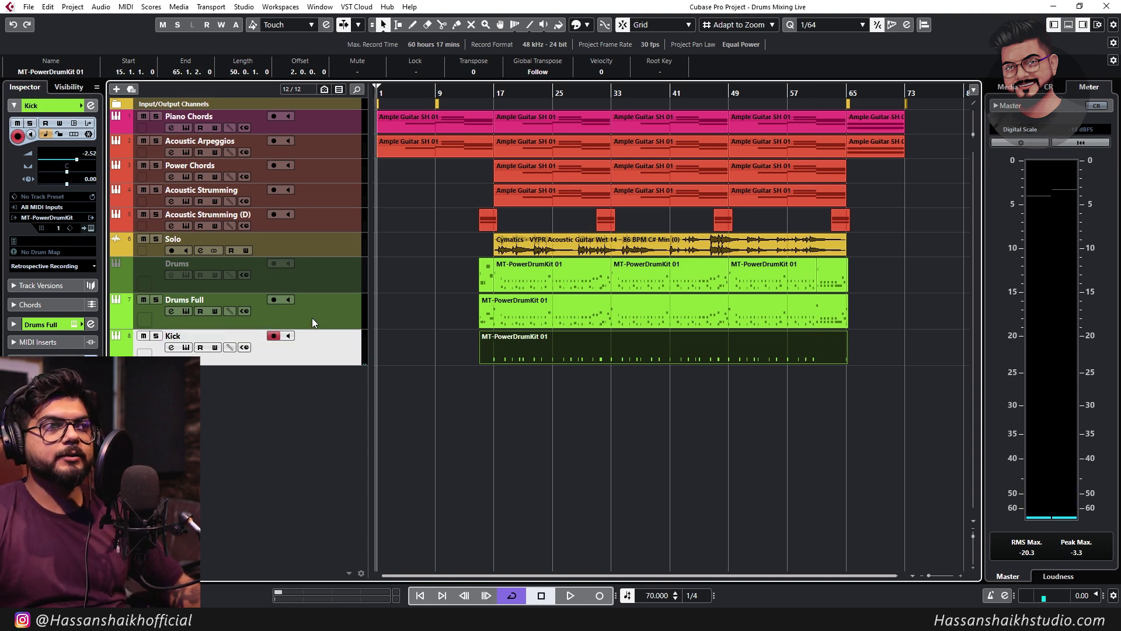
Duplicate the Drums Full track again and name the copy Stick
right_click(313, 321)
key(Escape)
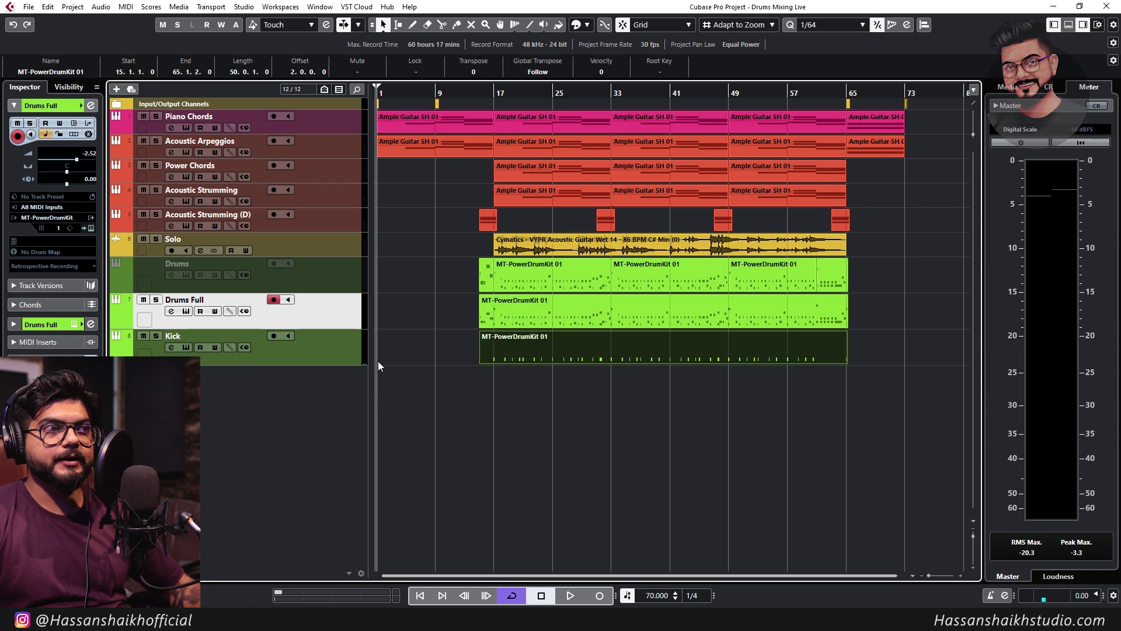
key(ctrl+shift+d)
double_click(199, 336)
text(S)
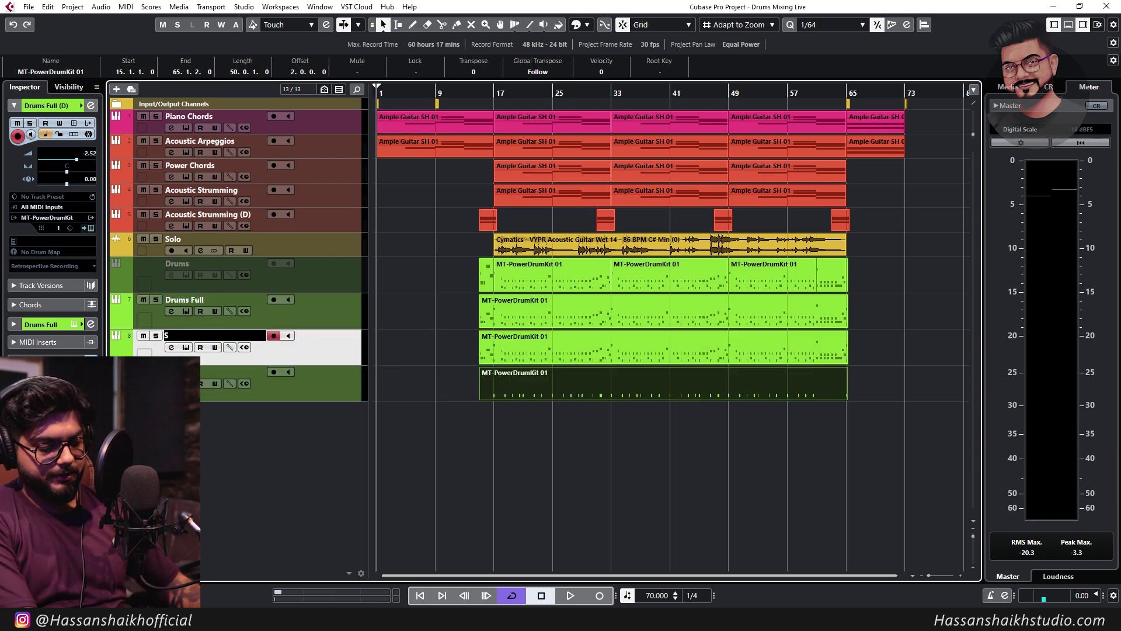
text(tick)
key(Return)
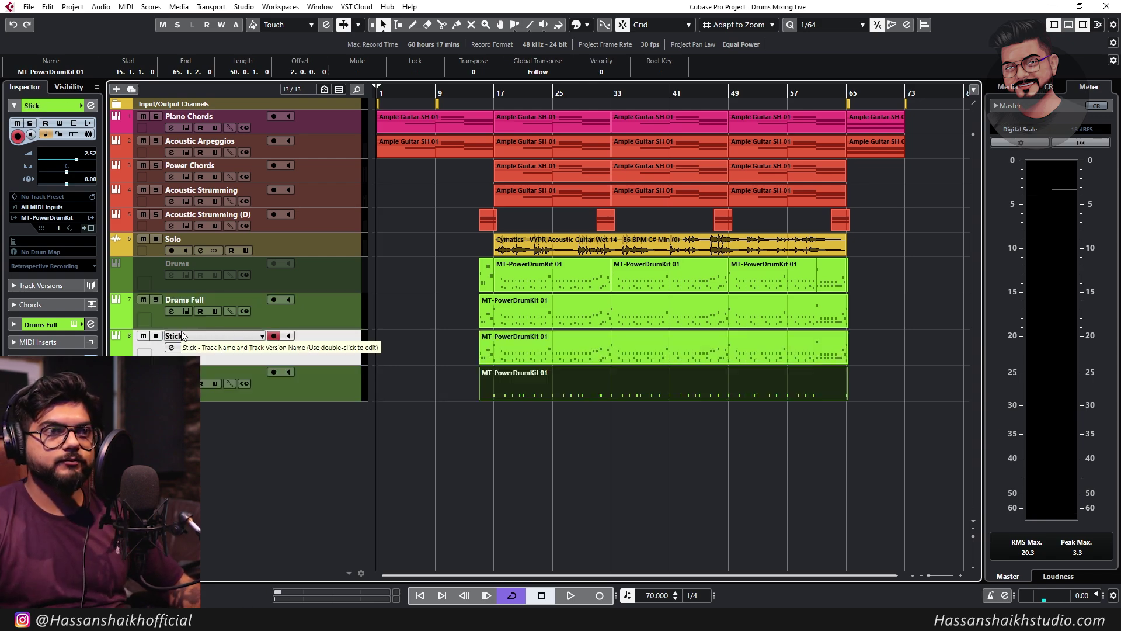
Delete all notes except the C#1 notes from the Stick track's part and close the note editor
double_click(514, 334)
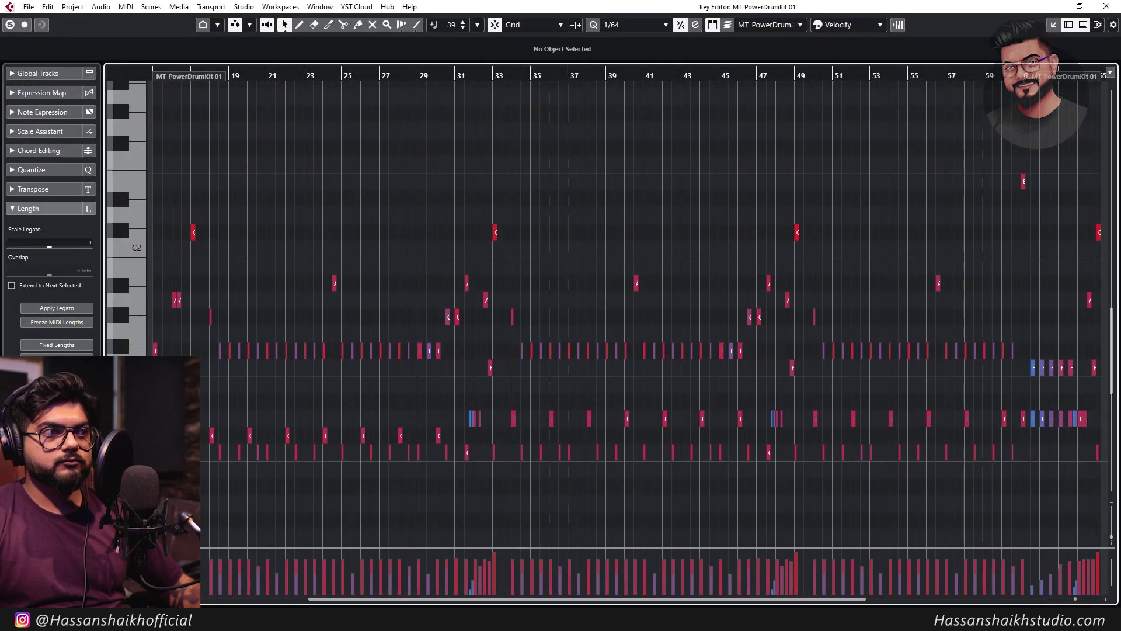
key(g)
key(g)
drag(976, 137, 285, 381)
key(Delete)
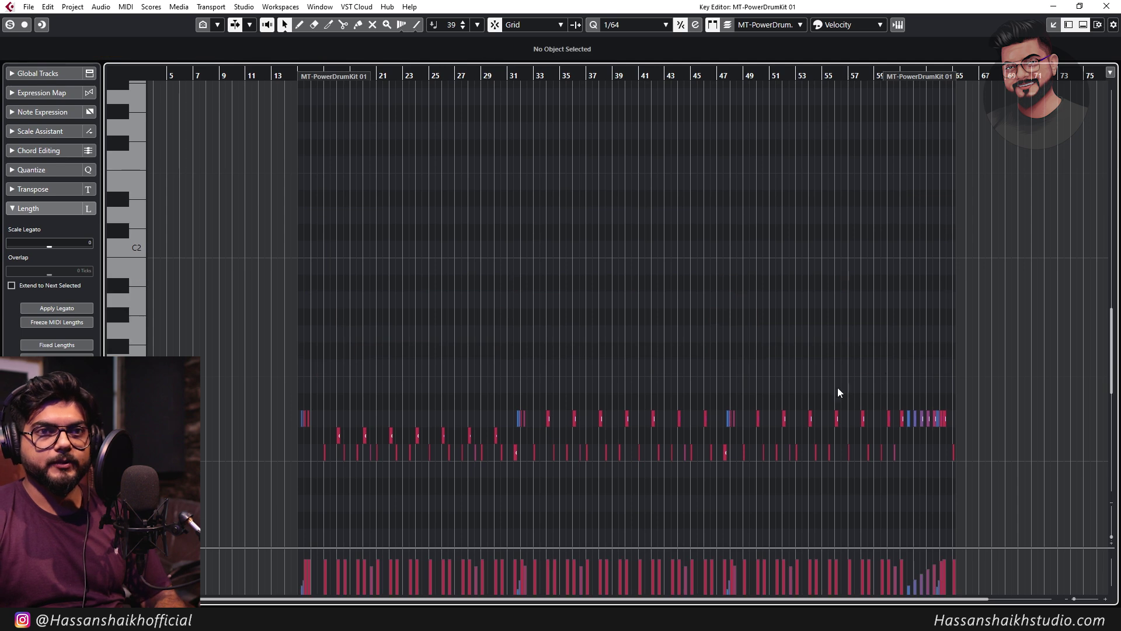
drag(1038, 334, 150, 428)
key(Delete)
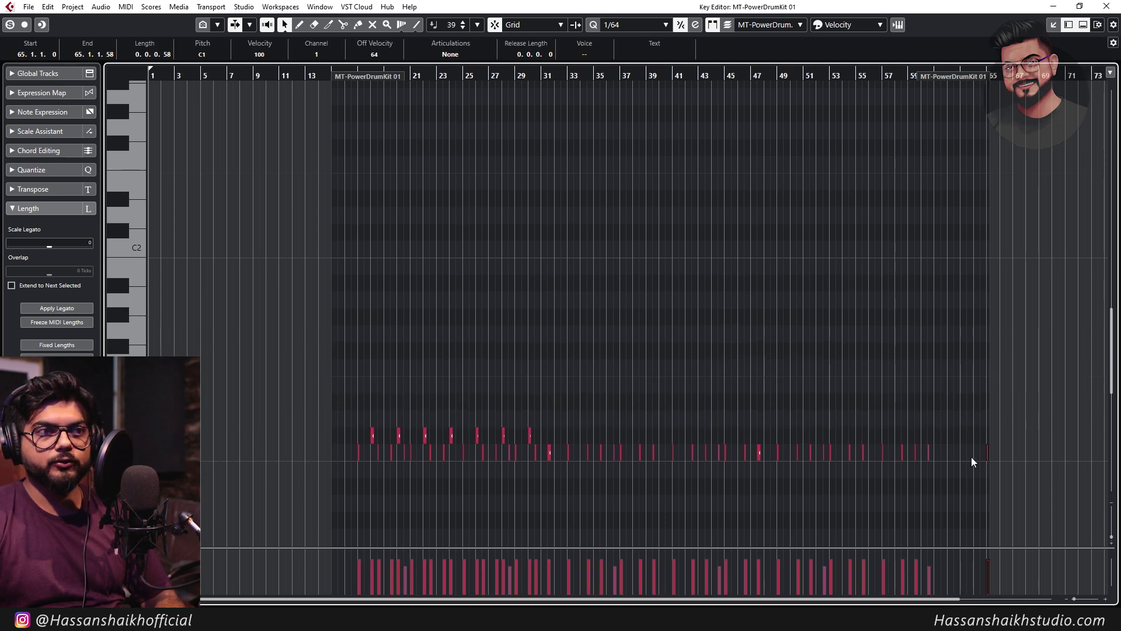
drag(1030, 451, 312, 483)
key(Delete)
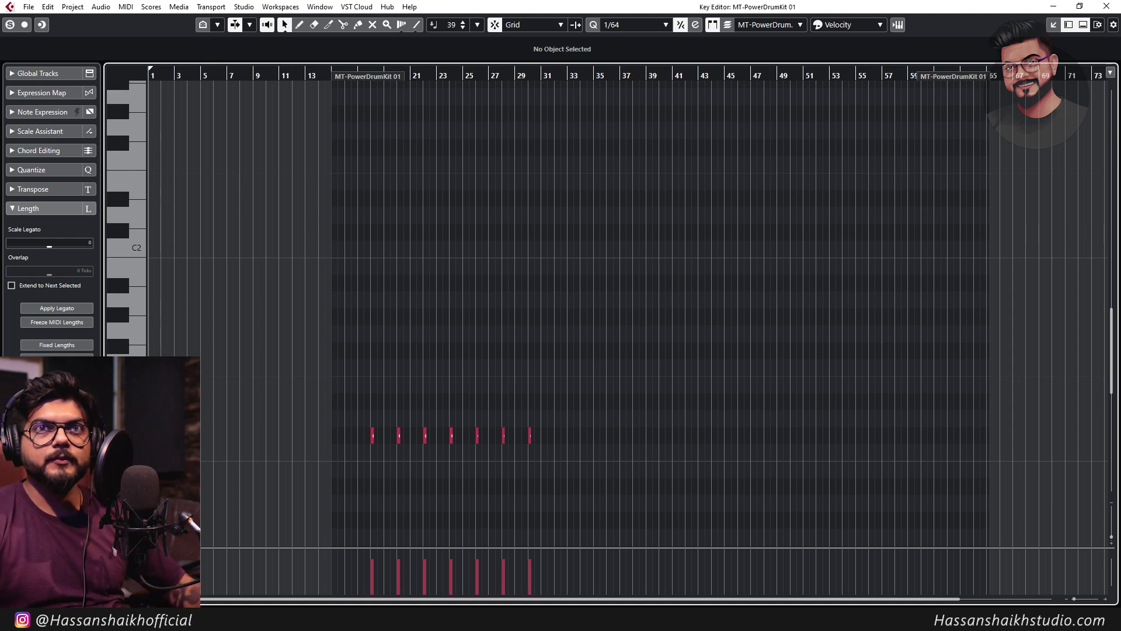
click(1106, 6)
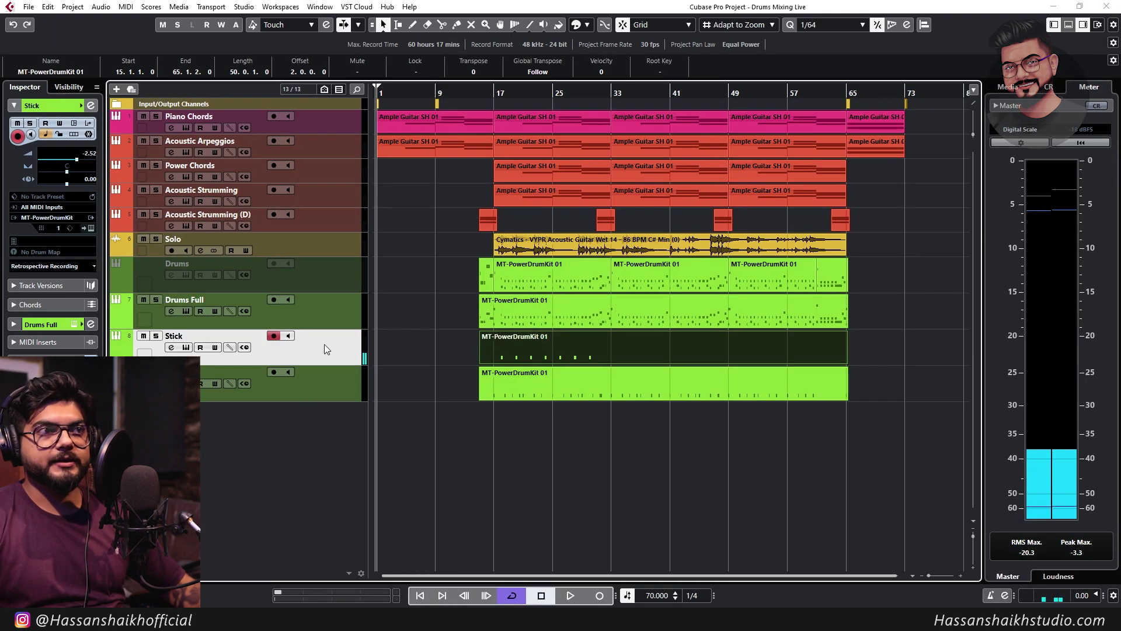
Duplicate the Drums Full track once more and keep only the D1 notes in the copy
right_click(347, 311)
click(375, 350)
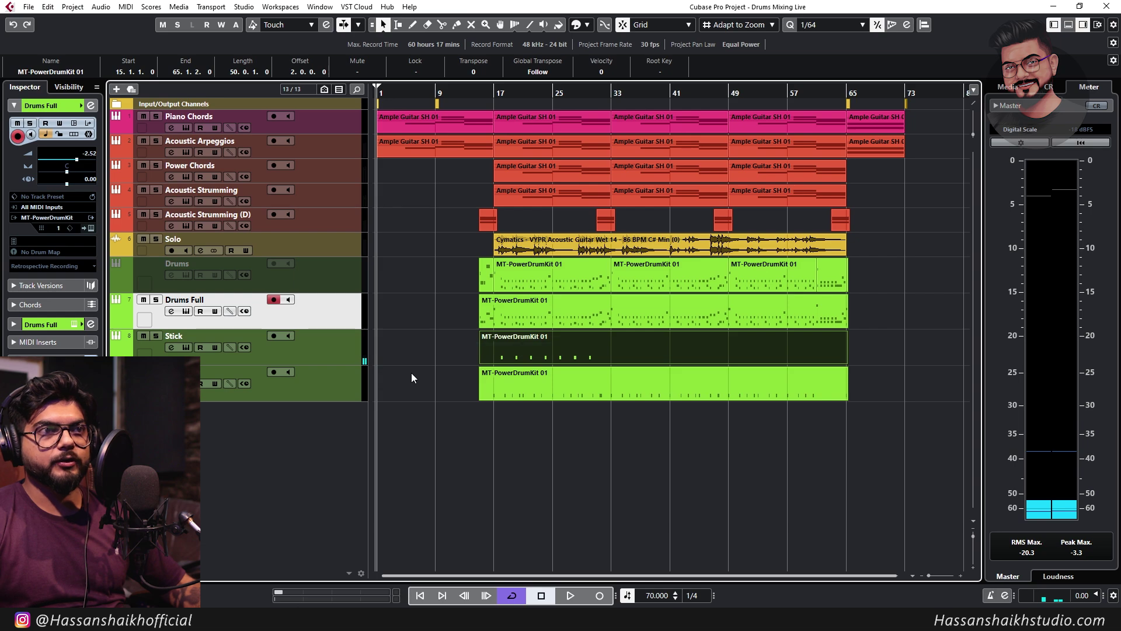
double_click(493, 368)
scroll(941, 457, down, 2)
drag(933, 442, 308, 501)
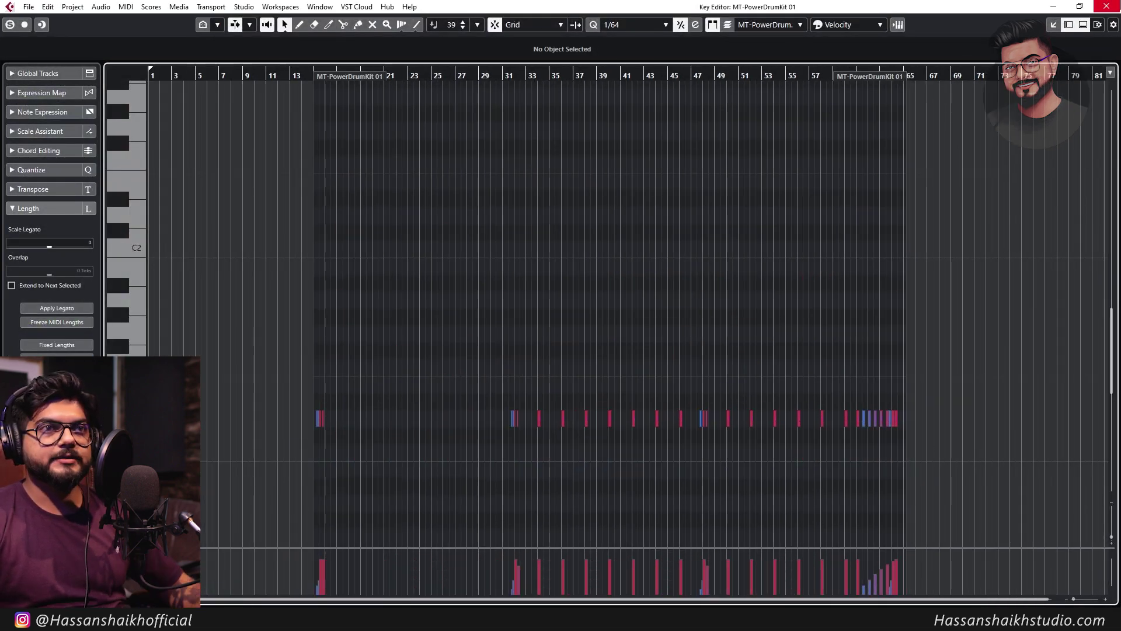
click(1107, 6)
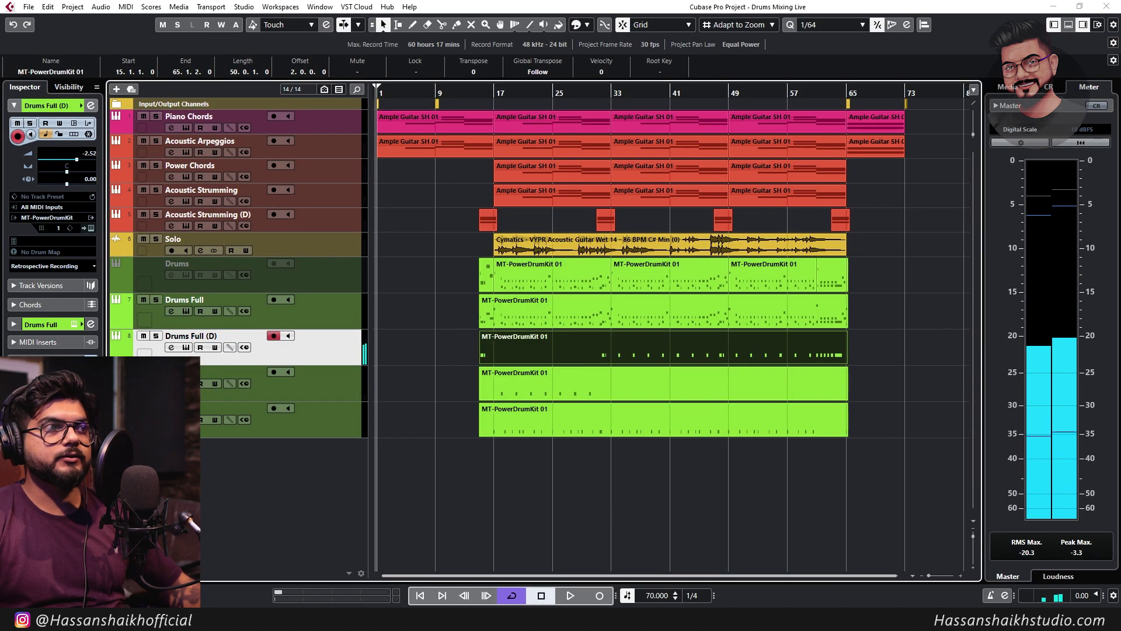
Rename the track holding only the D1 notes as Snares and open the Drums Full part for note editing
double_click(212, 338)
text(Snares)
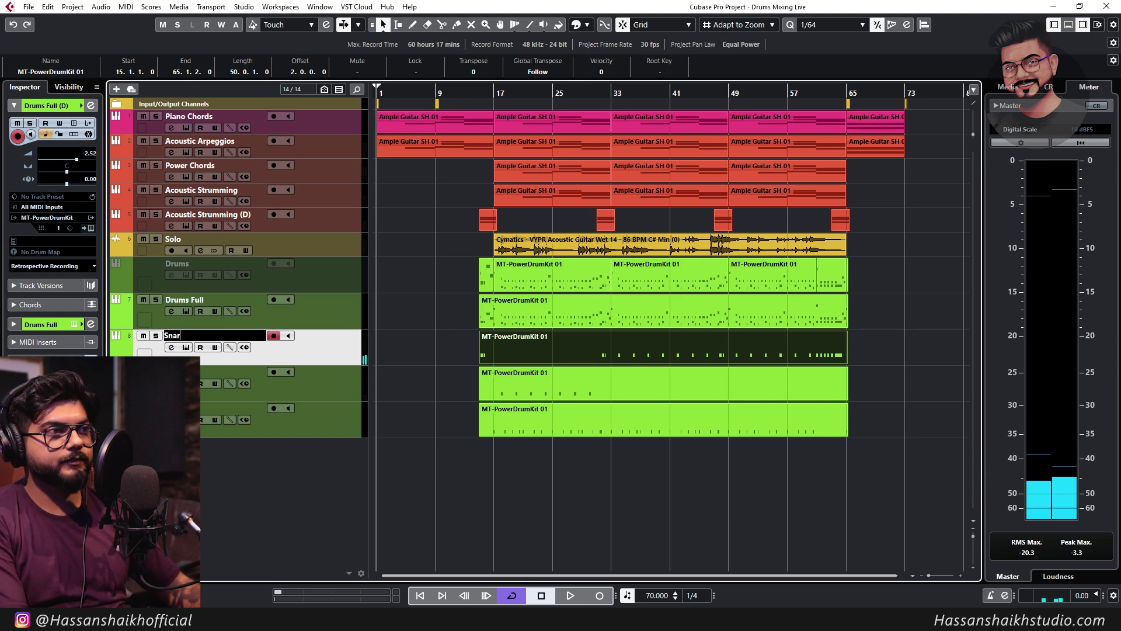
key(Return)
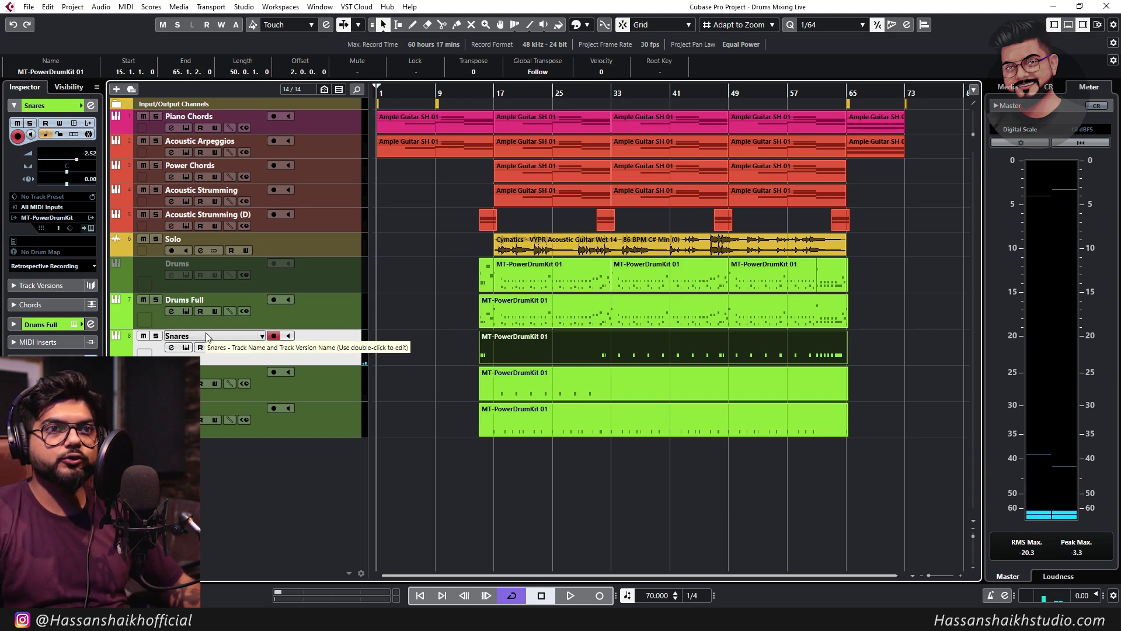
double_click(652, 320)
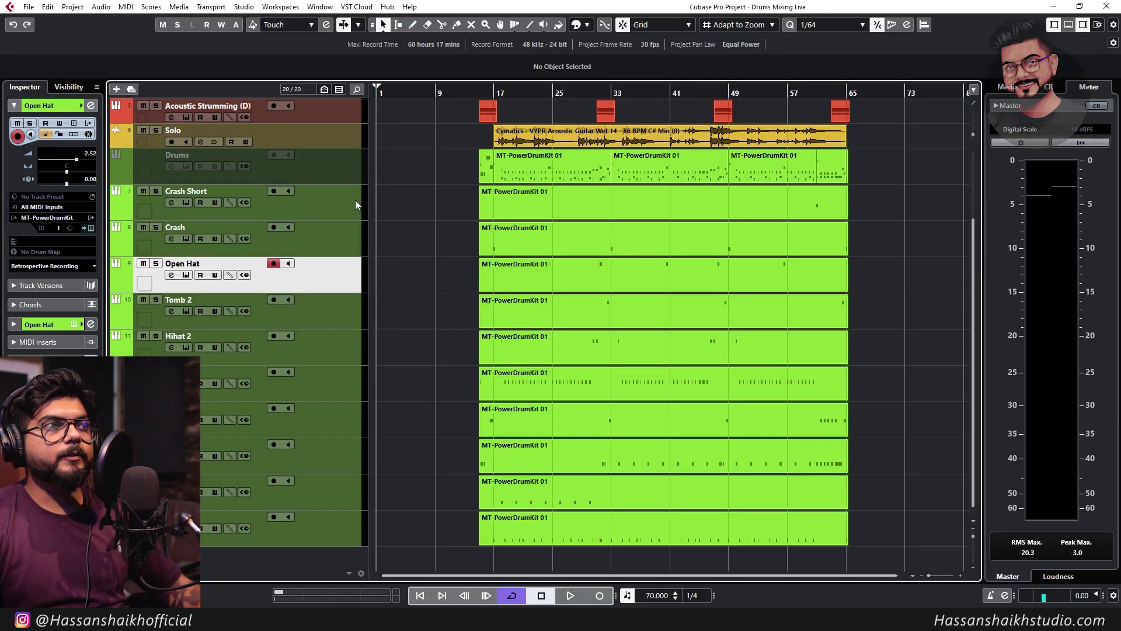
Check the separated Crash Short, Crash, Stick and Kick tracks by selecting each one
click(353, 201)
click(339, 251)
click(348, 205)
click(347, 234)
click(336, 528)
click(344, 496)
click(342, 517)
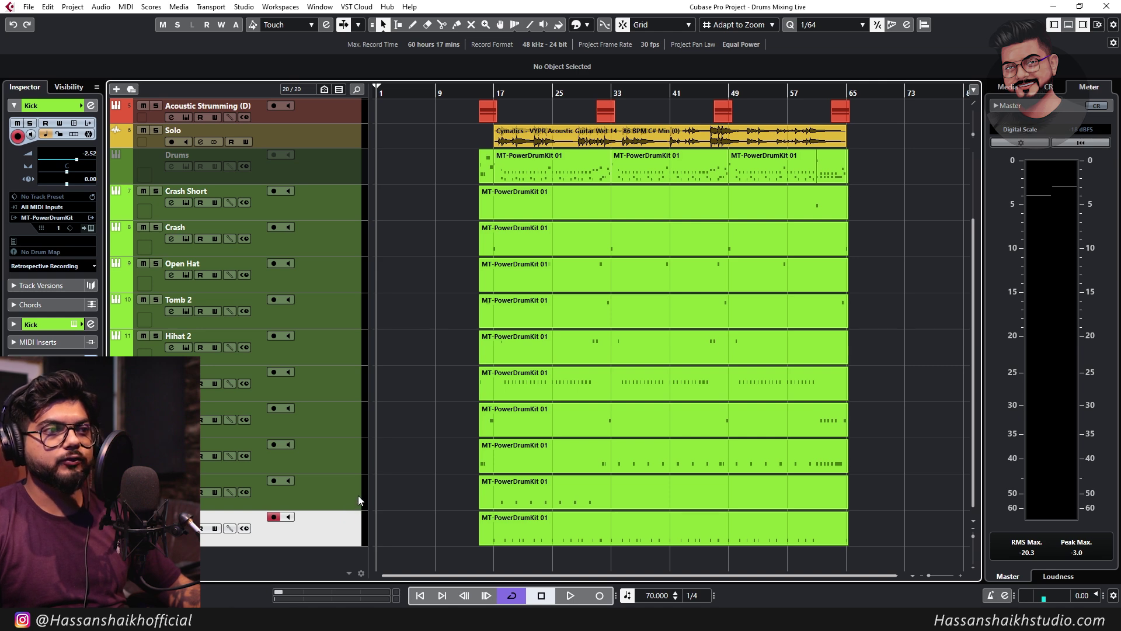
Go through the separated drum tracks one by one from Stick up to Crash Short, ending on Crash
click(359, 495)
click(318, 442)
click(331, 409)
click(337, 380)
click(341, 342)
click(344, 316)
click(330, 274)
click(320, 213)
click(325, 233)
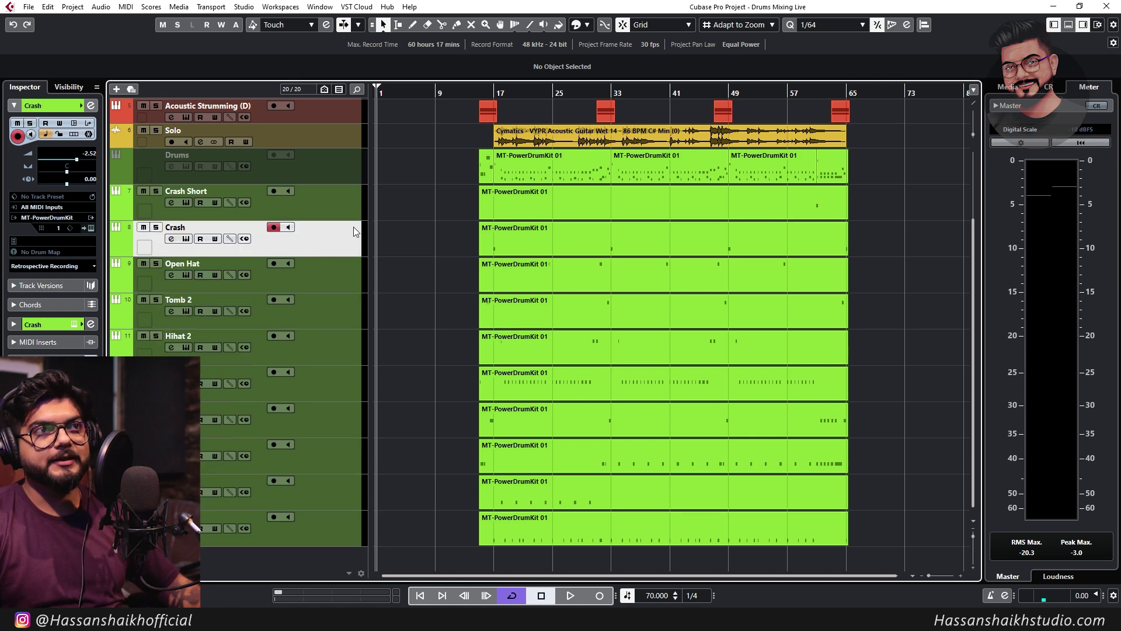
click(689, 202)
click(517, 262)
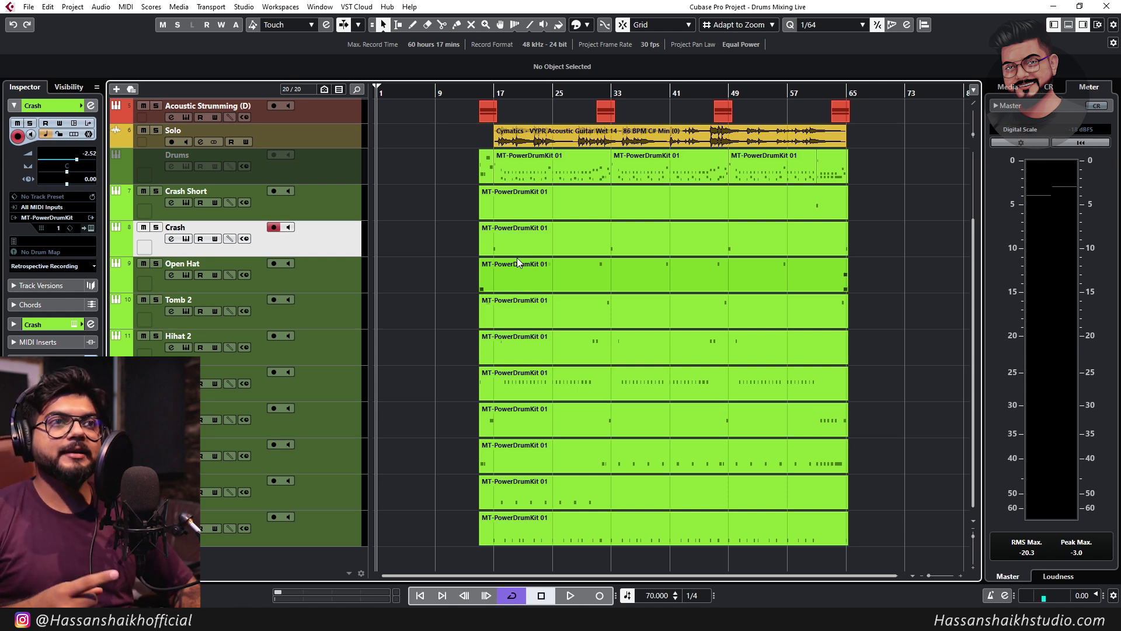
Compare the original Drums track's parts with the separated Kick, Snares and Tomb 1 parts by selecting them
click(347, 159)
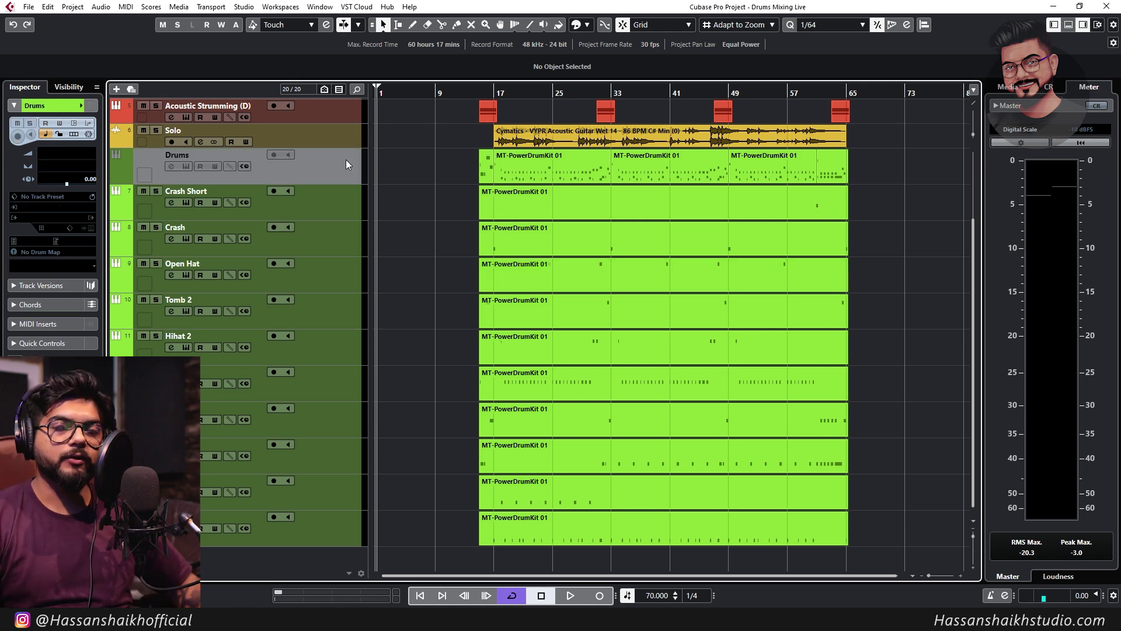
drag(427, 180, 916, 163)
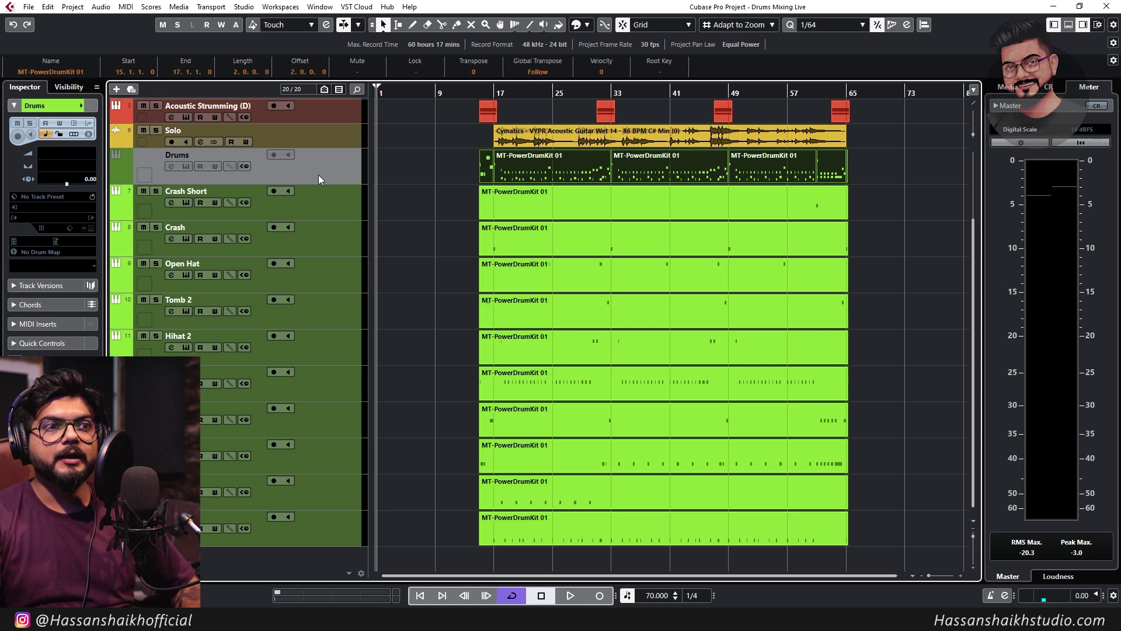
click(526, 536)
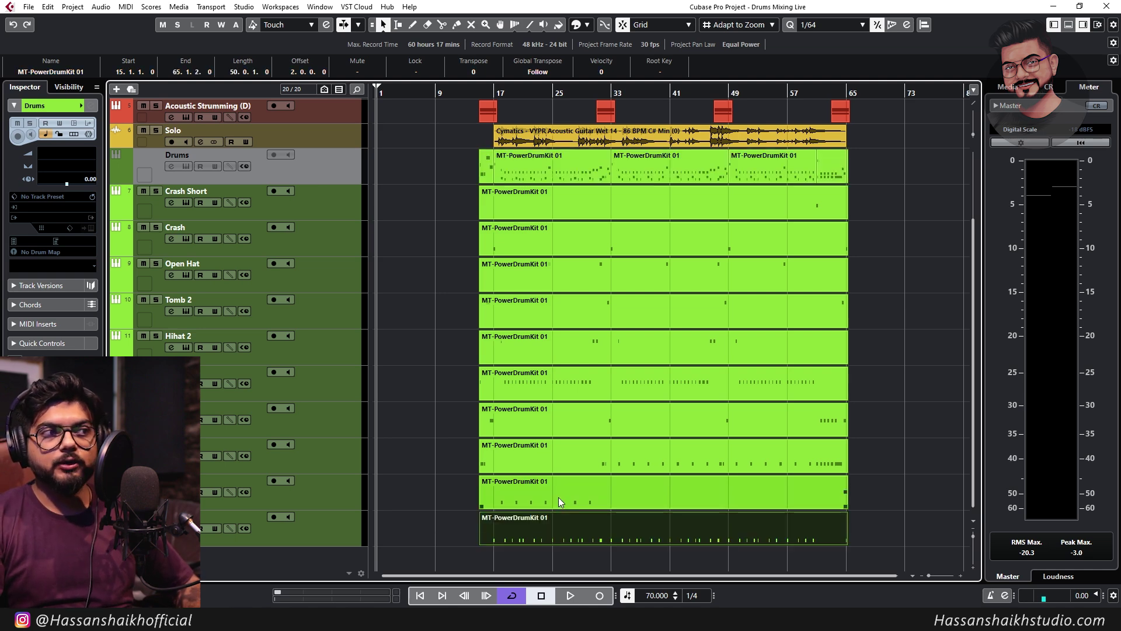
click(620, 468)
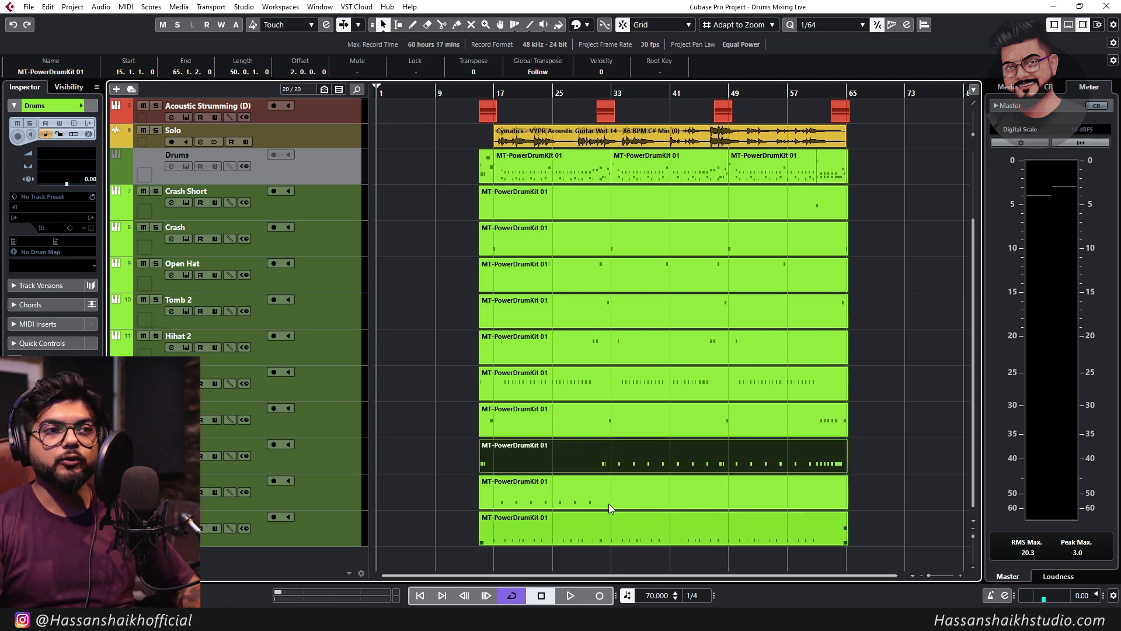
click(630, 427)
Review every separated drum track in order from Crash Short down to Kick
click(338, 213)
click(346, 248)
click(349, 274)
click(352, 310)
click(351, 347)
click(350, 403)
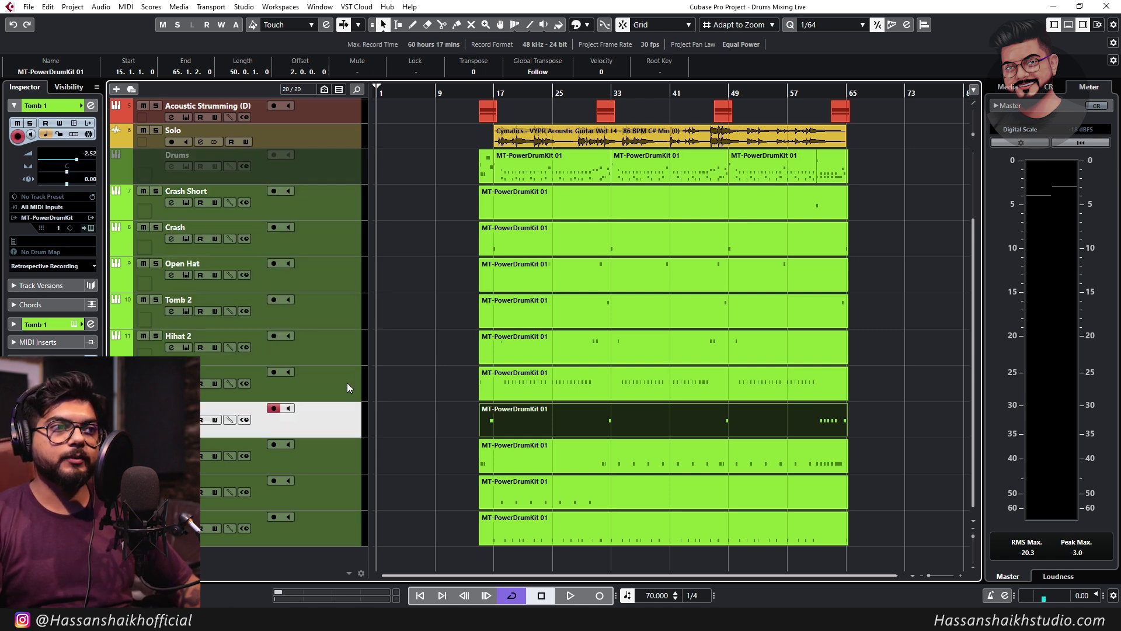
click(350, 454)
click(341, 490)
click(342, 520)
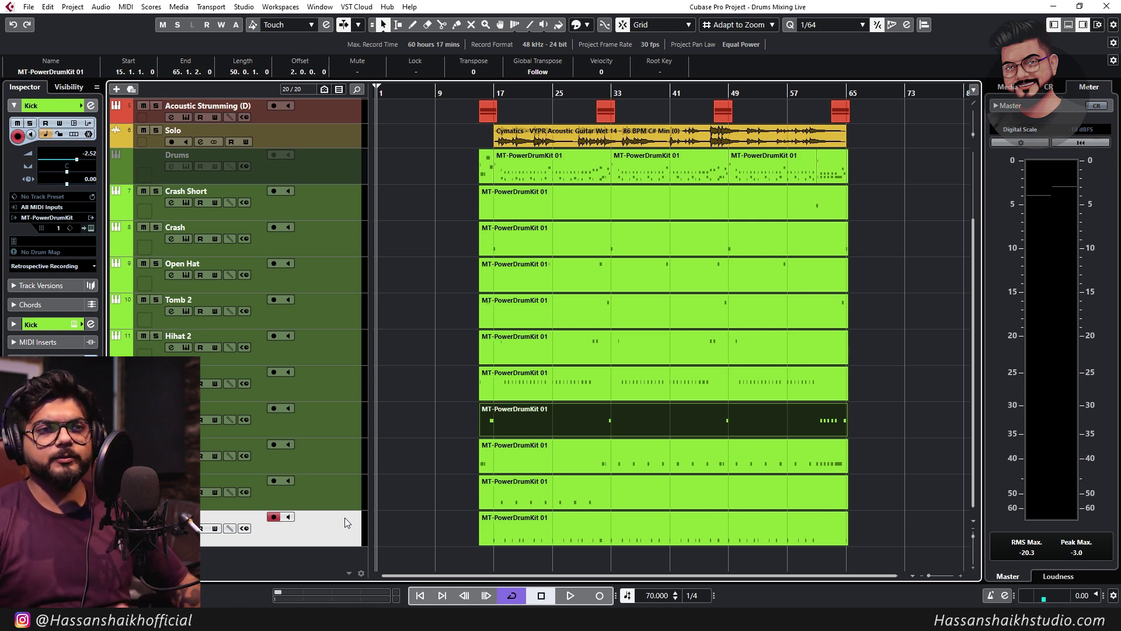
Look again at the Crash Short and Crash tracks, selecting each in turn
click(334, 204)
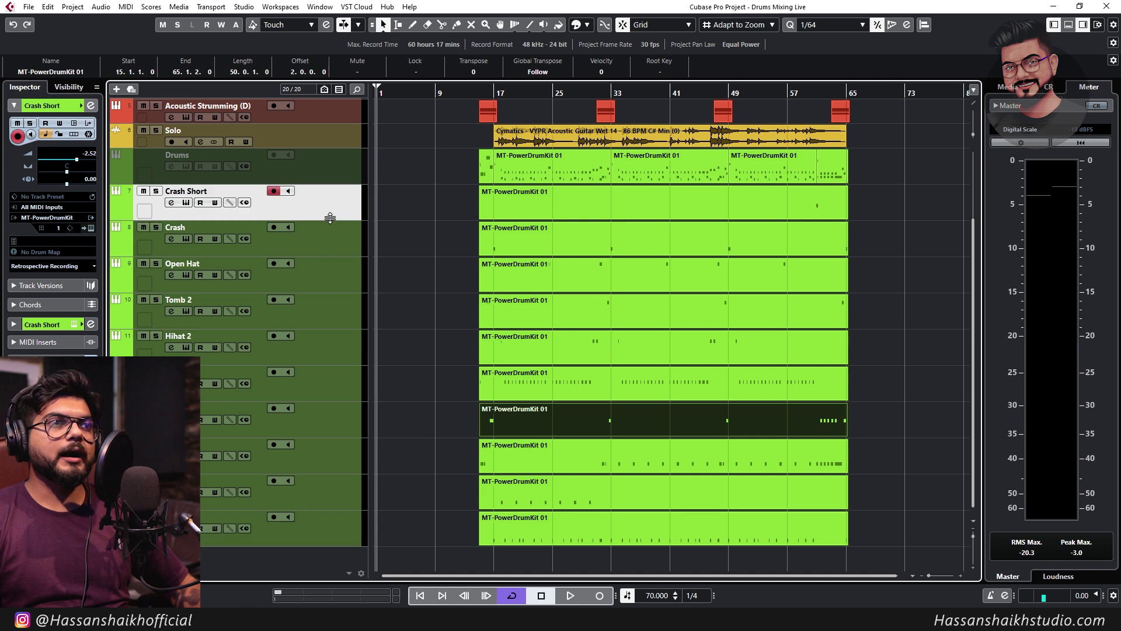
click(332, 227)
click(342, 210)
click(343, 235)
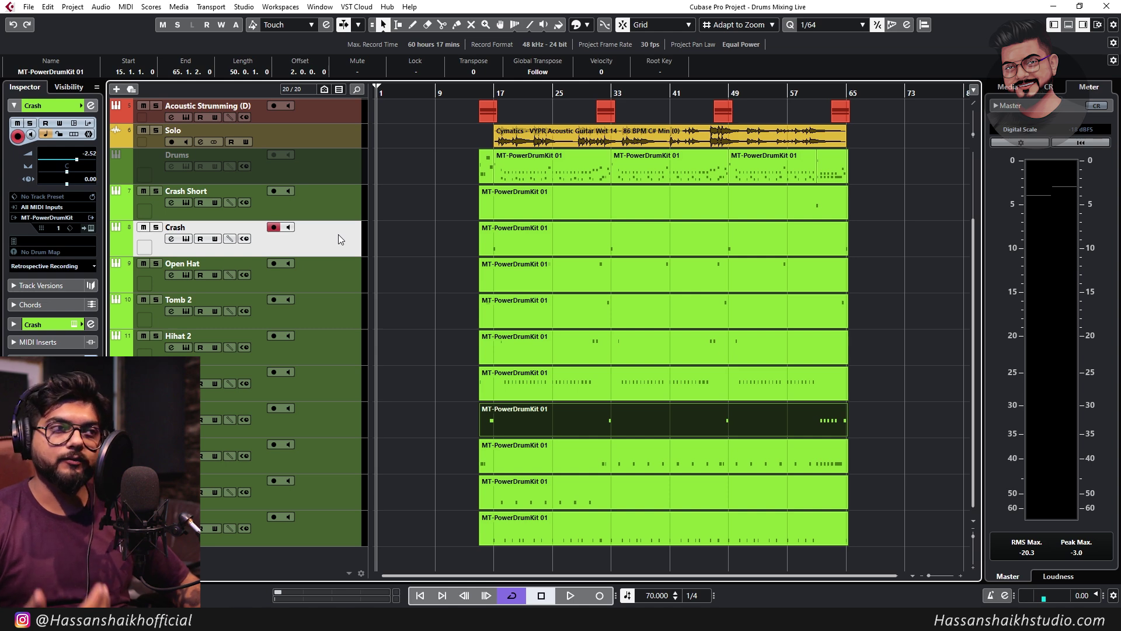
Look at the Crash Short, Crash, Open Hat and Tomb 2 tracks in turn, ending on the original Drums track
click(319, 201)
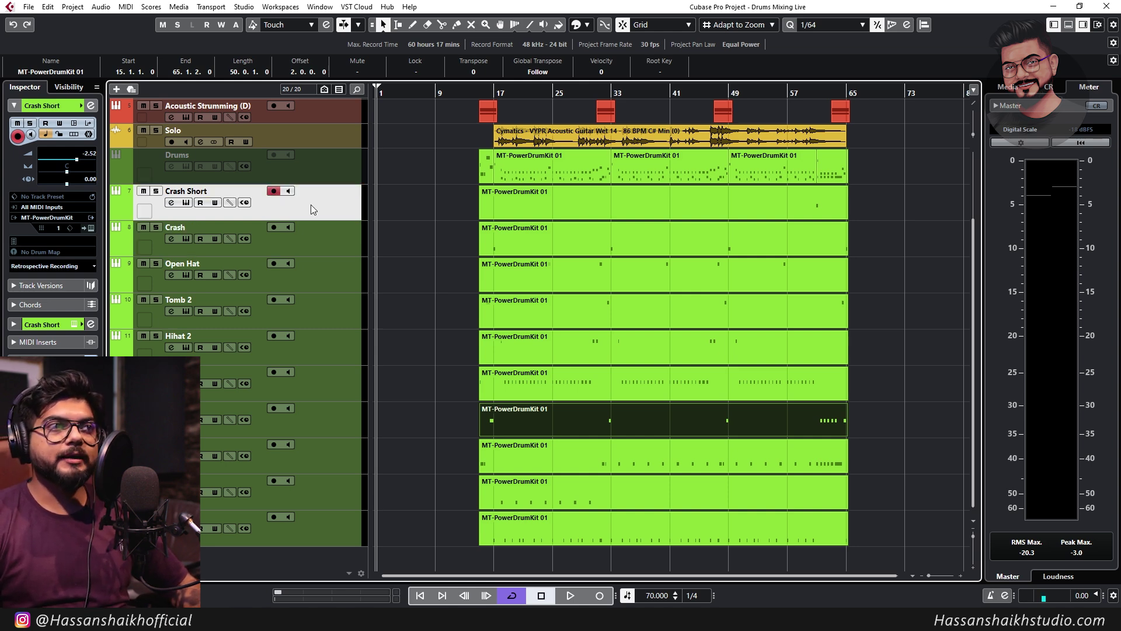
click(327, 229)
click(334, 262)
click(349, 320)
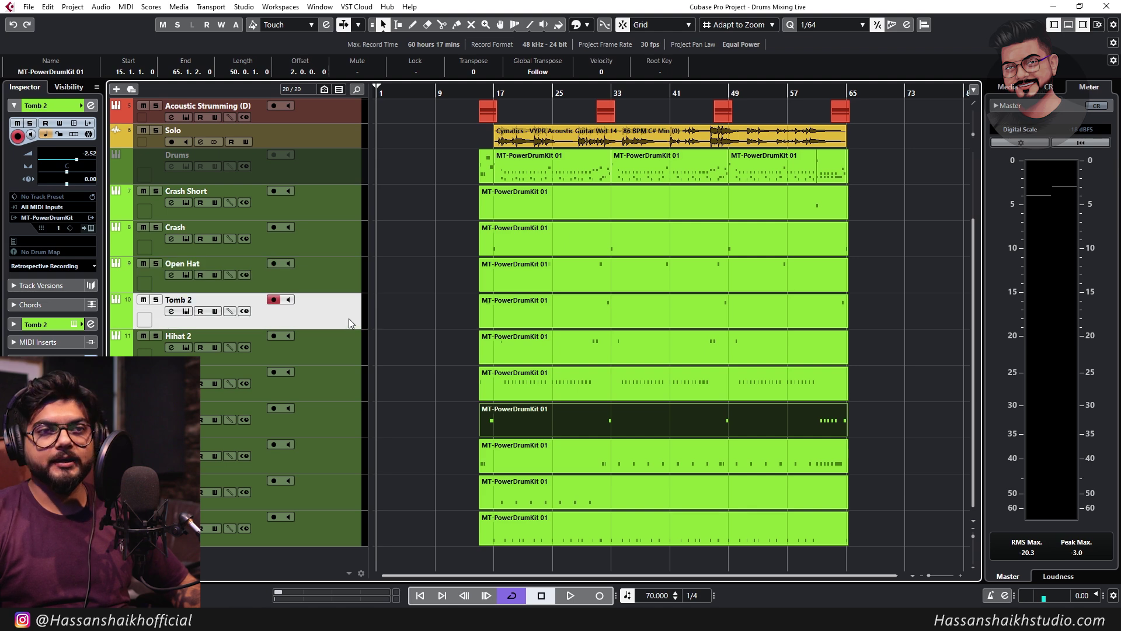
click(330, 162)
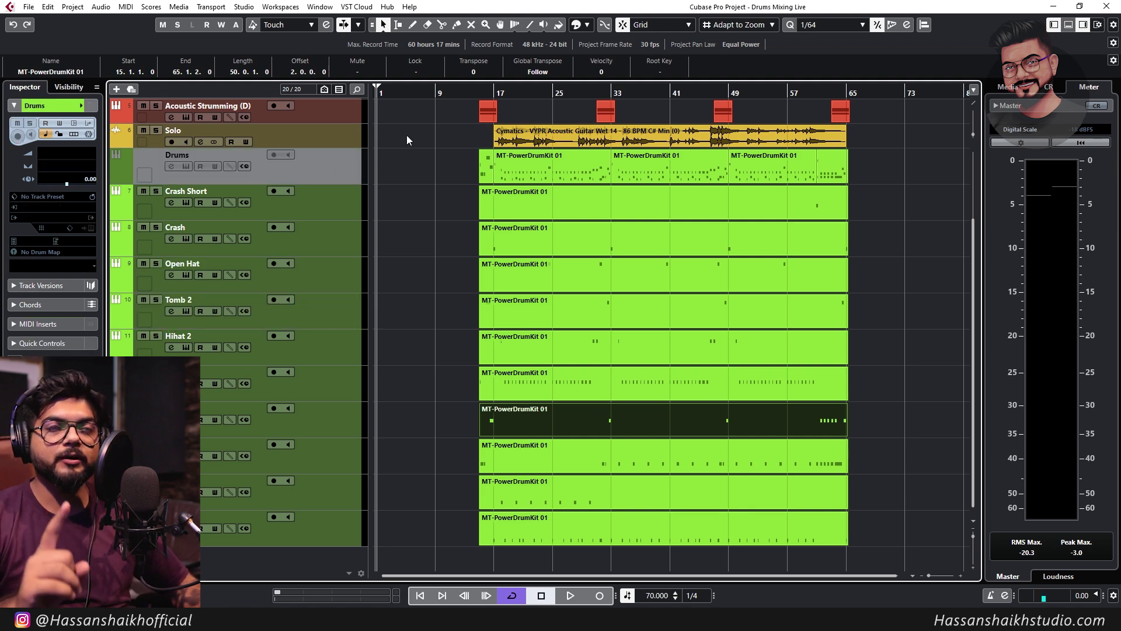
Go down through the separated drum tracks one by one, from Crash Short to Kick
click(354, 210)
click(335, 236)
click(342, 290)
click(344, 310)
click(344, 337)
click(350, 390)
click(349, 467)
click(344, 489)
click(341, 534)
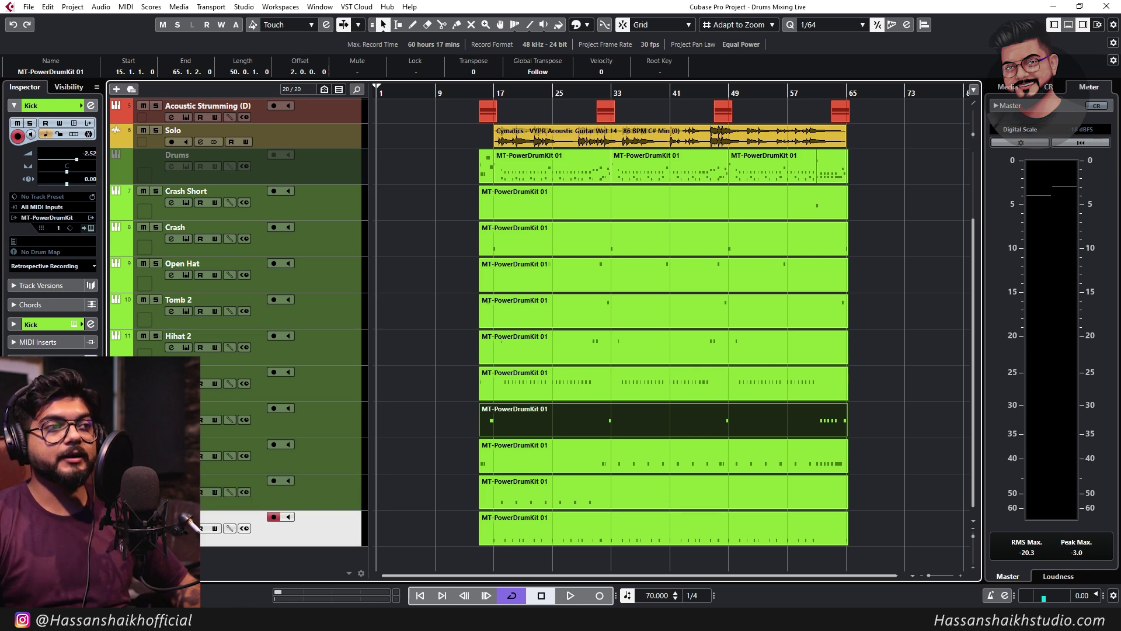
Compare the Crash Short and Crash tracks by selecting them alternately, ending on Crash Short
click(322, 194)
click(323, 228)
click(340, 213)
click(332, 237)
click(342, 216)
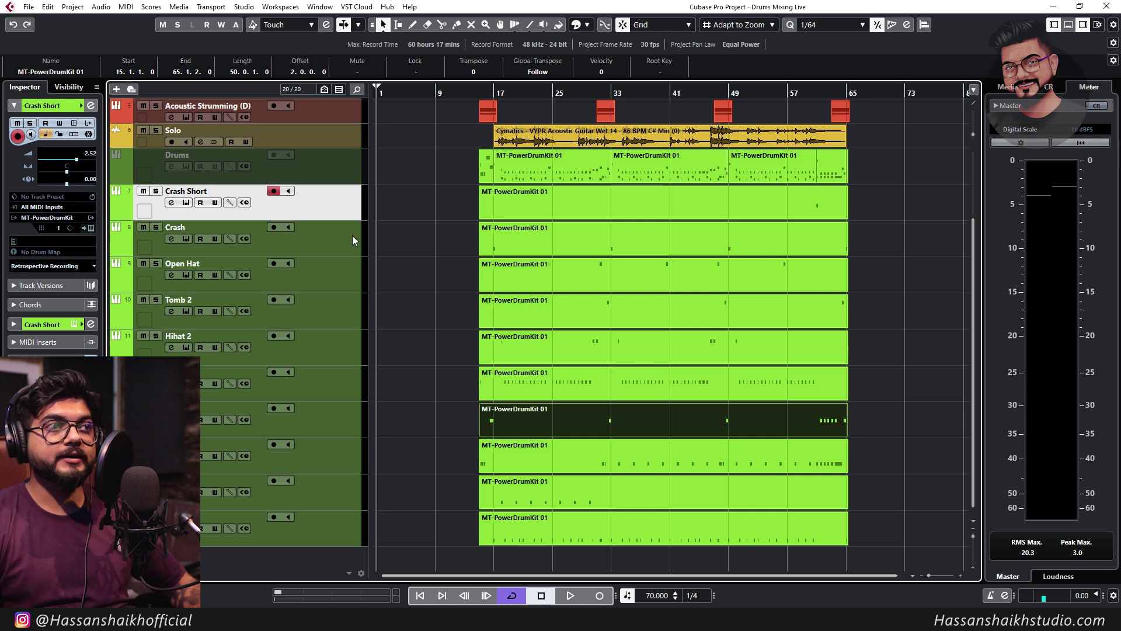
click(352, 238)
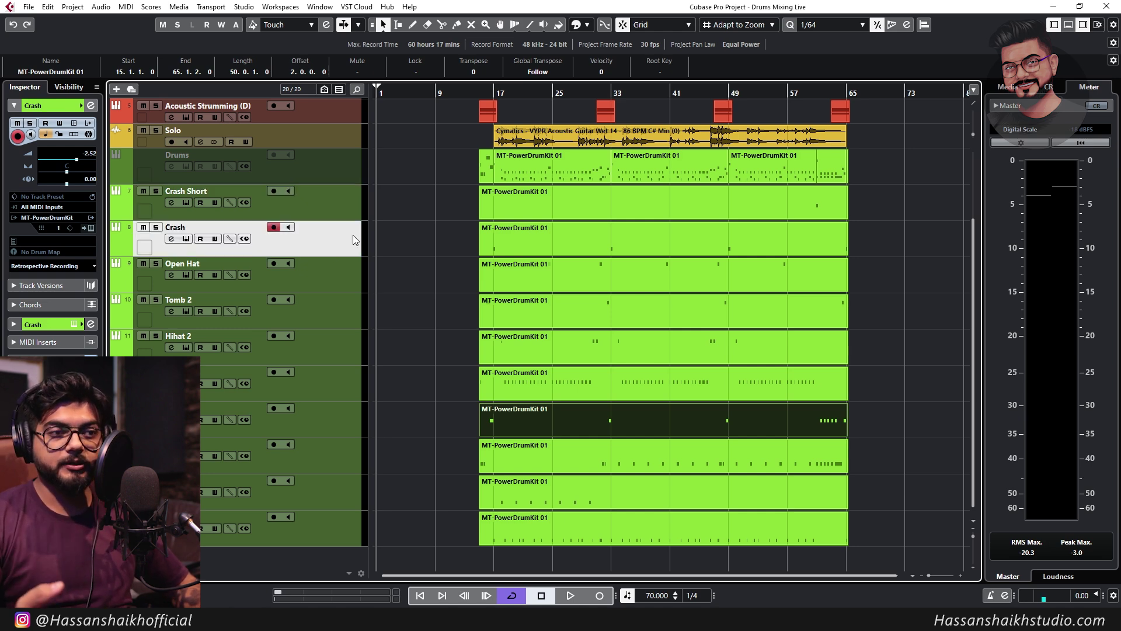
click(346, 219)
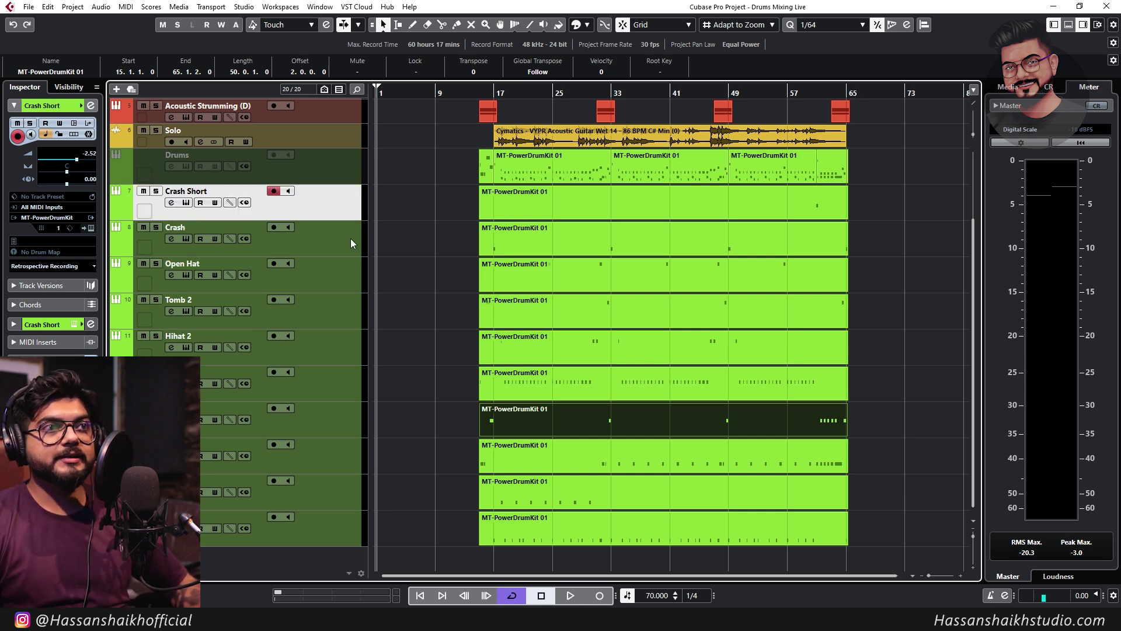
Select all the separated drum tracks and parts from Crash Short to Kick and render them in place with the current settings
drag(453, 202, 810, 533)
shift+click(314, 526)
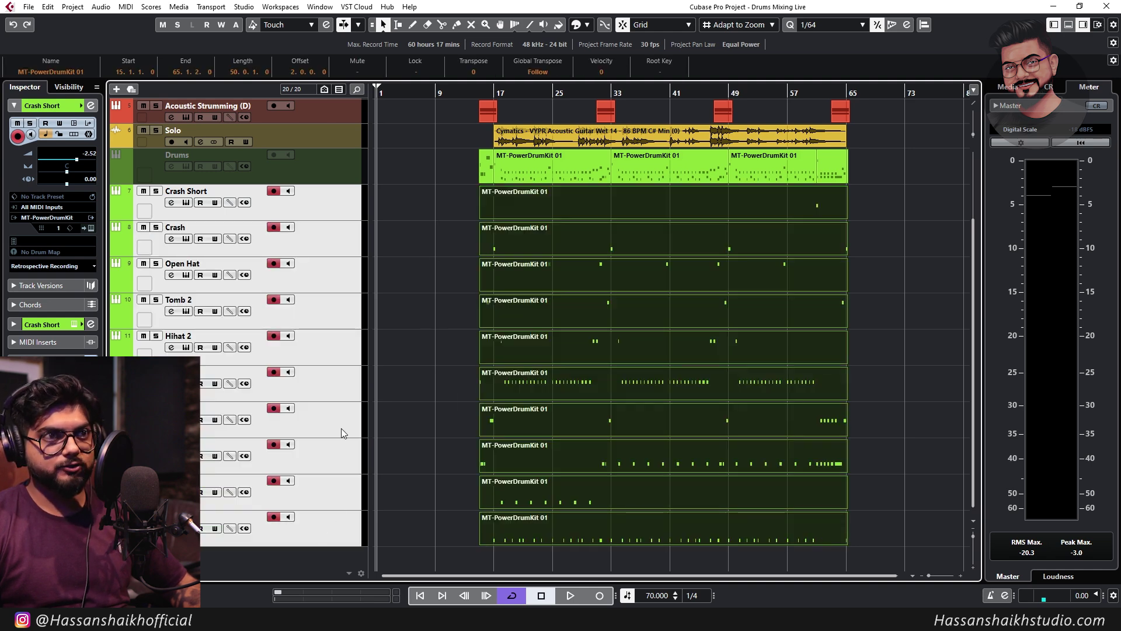
click(48, 7)
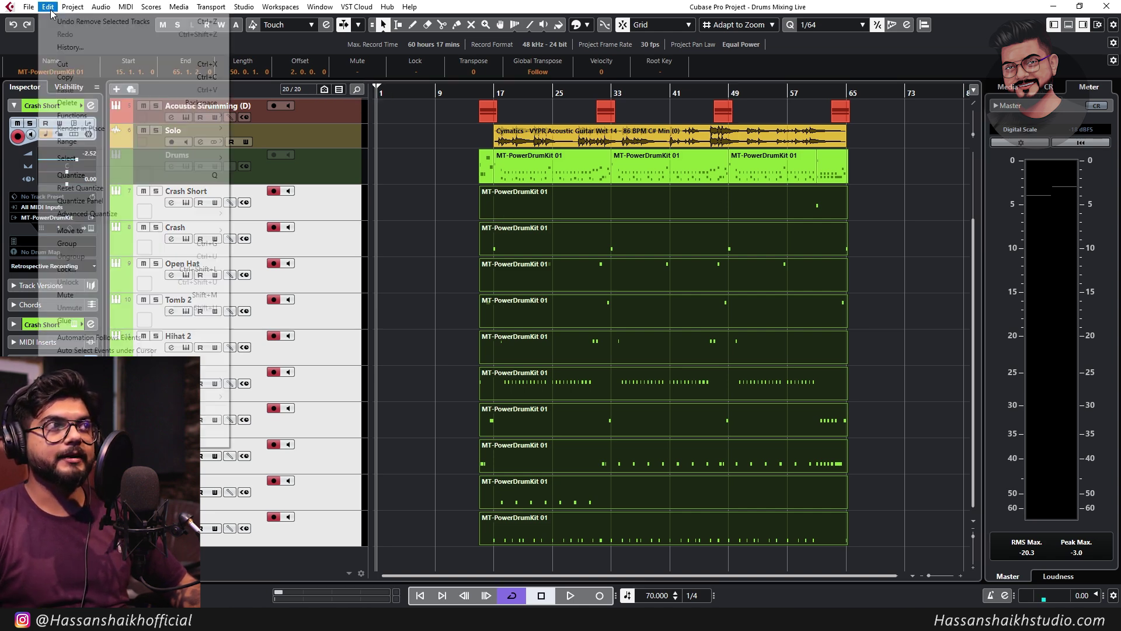
mouse_move(83, 133)
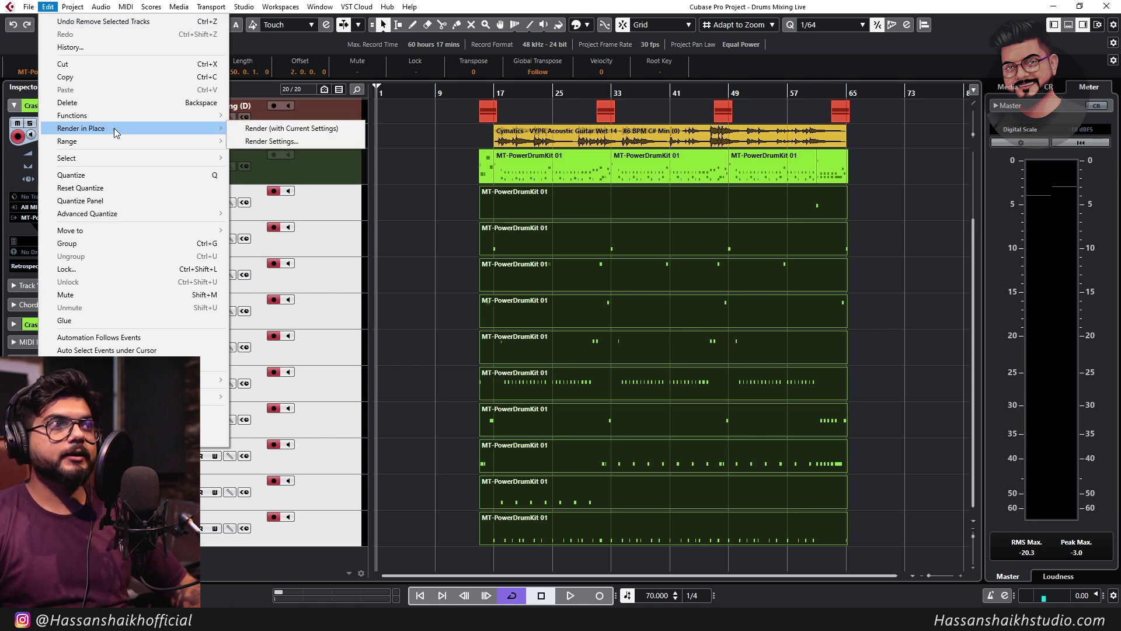
click(310, 131)
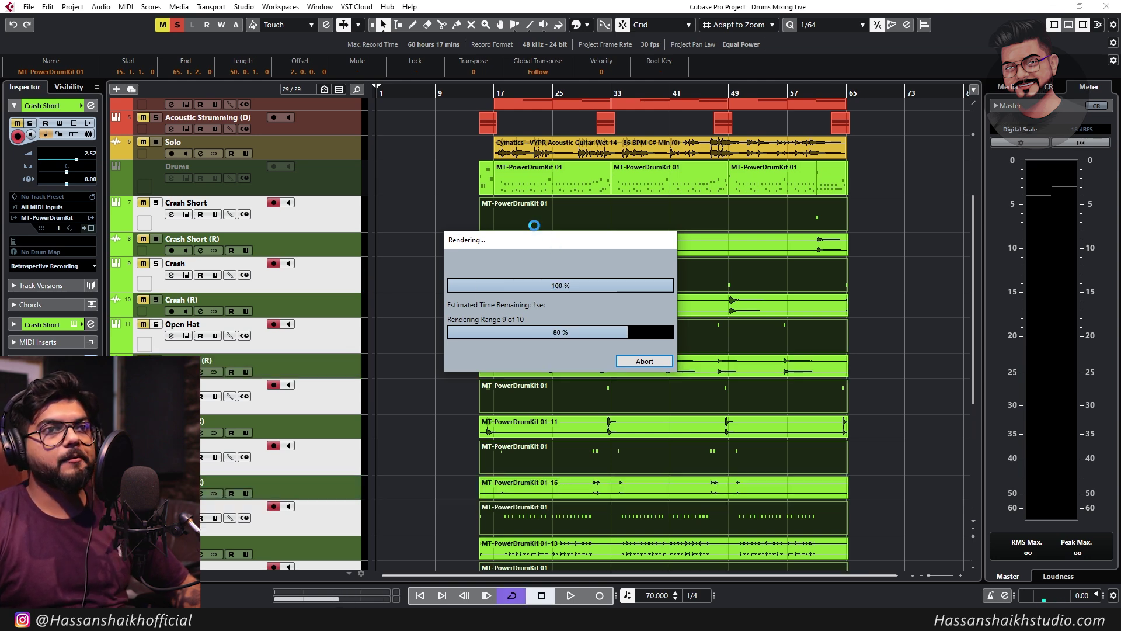
Move all the rendered (R) audio tracks together below the Kick MIDI track
scroll(316, 477, down, 3)
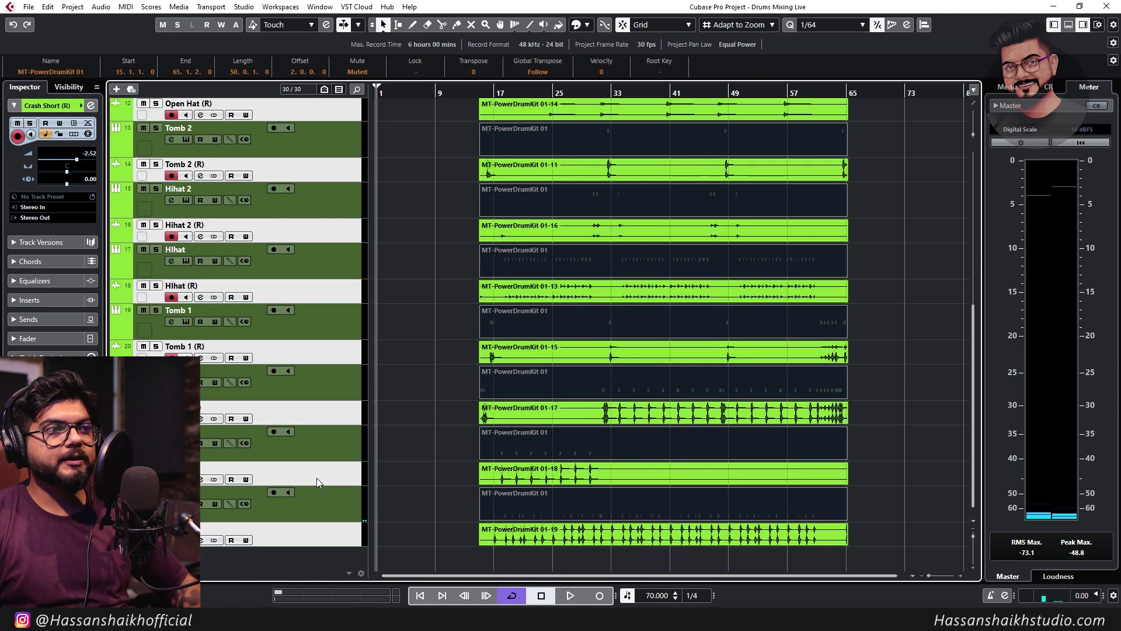
drag(317, 477, 324, 496)
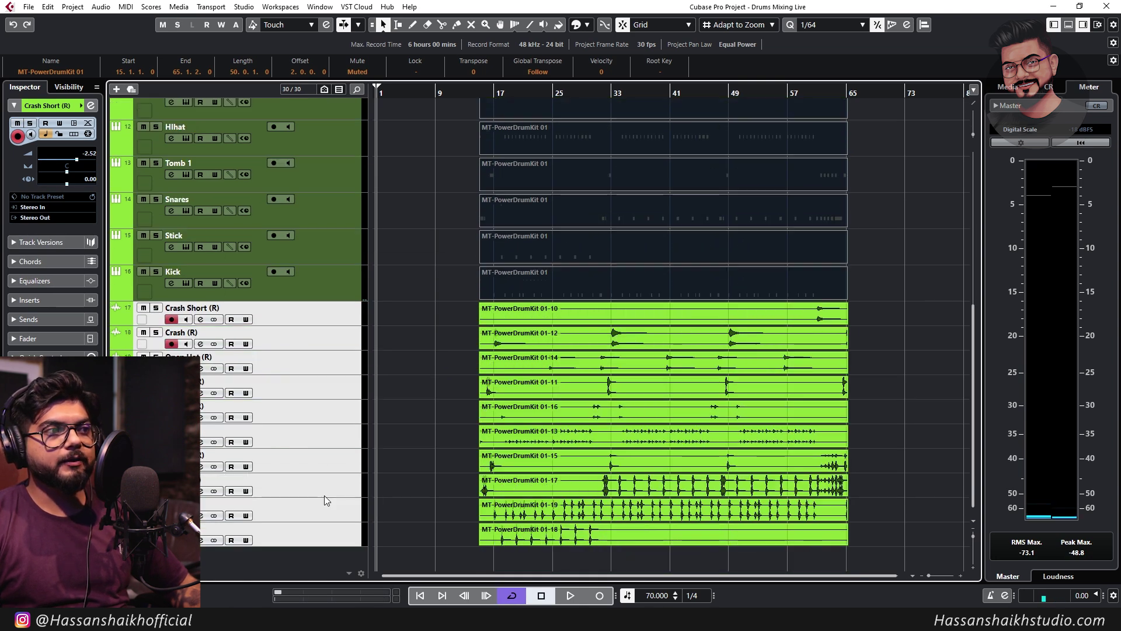
scroll(405, 370, up, 6)
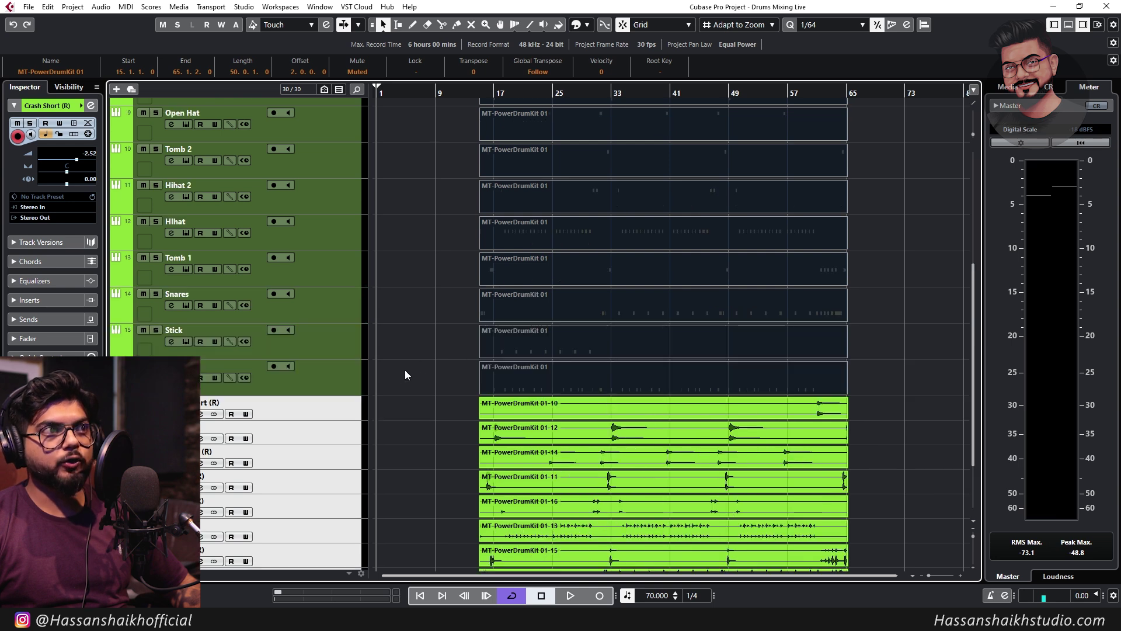
scroll(356, 377, down, 4)
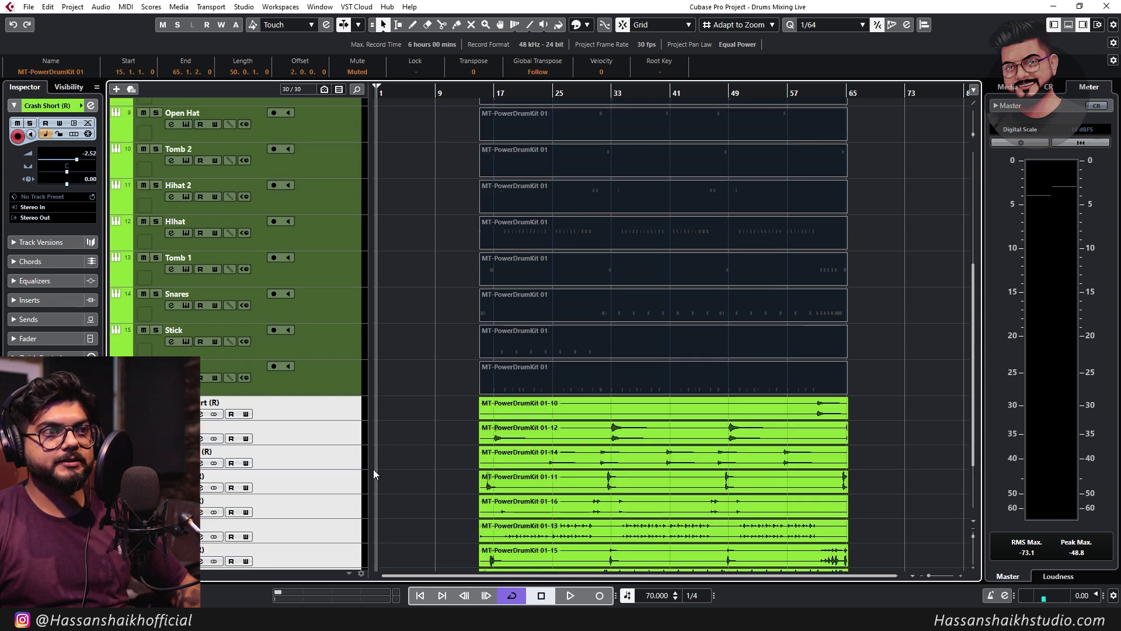
Disable all the separated drum MIDI tracks from Crash Short down to Kick
click(358, 380)
scroll(423, 380, up, 2)
shift+click(332, 153)
right_click(331, 153)
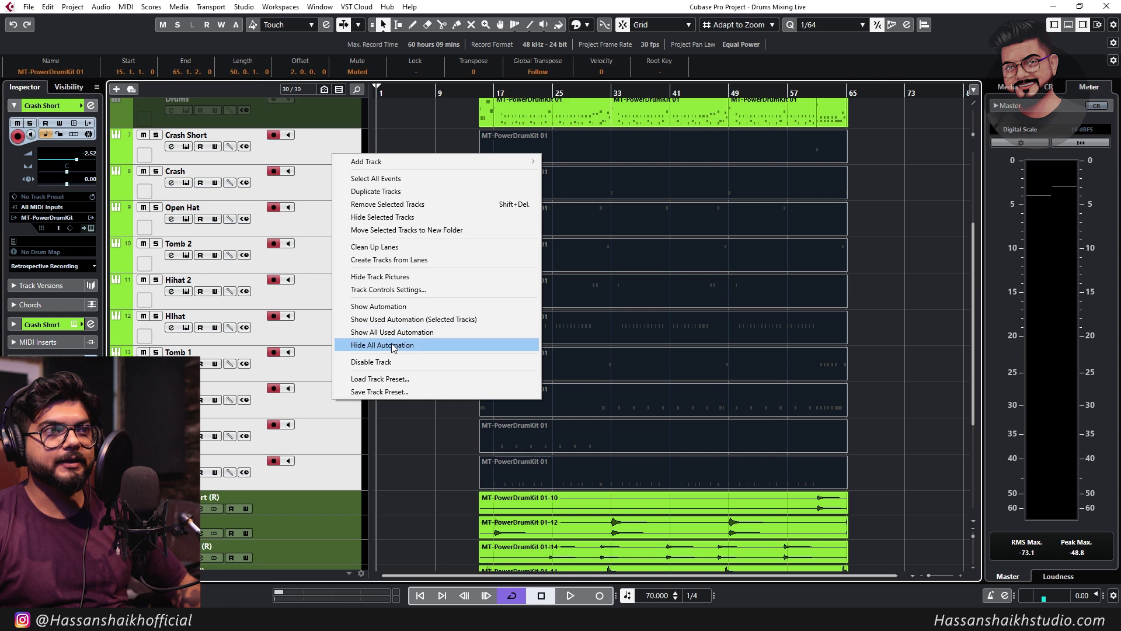
click(382, 362)
scroll(405, 380, up, 2)
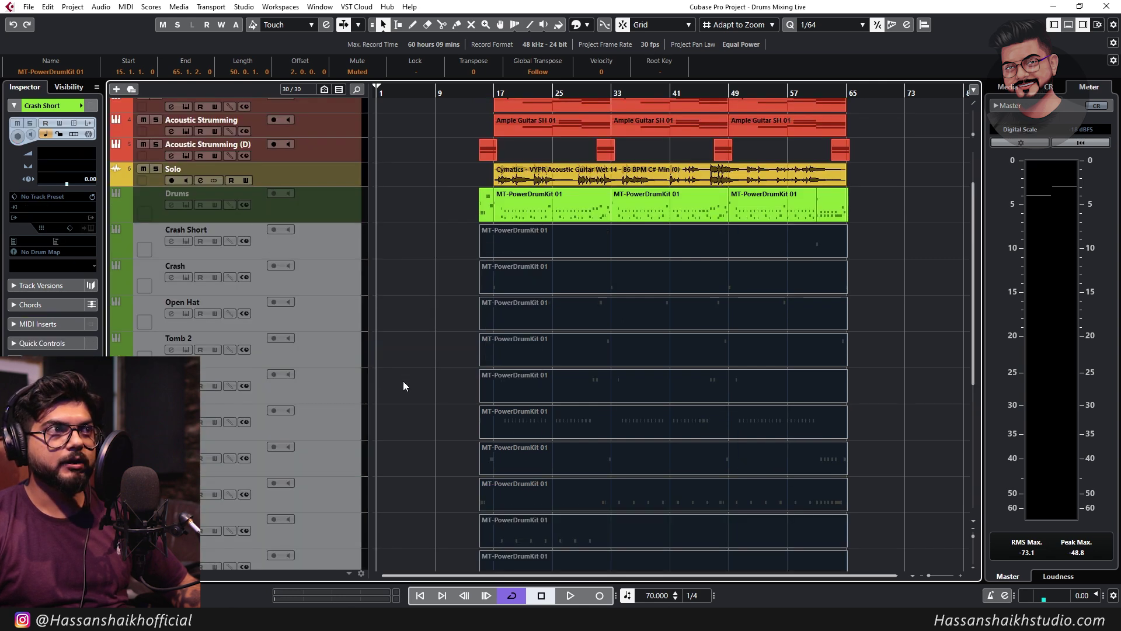
Add a folder track named "Extra" below the disabled Snares track
scroll(331, 536, down, 2)
right_click(333, 417)
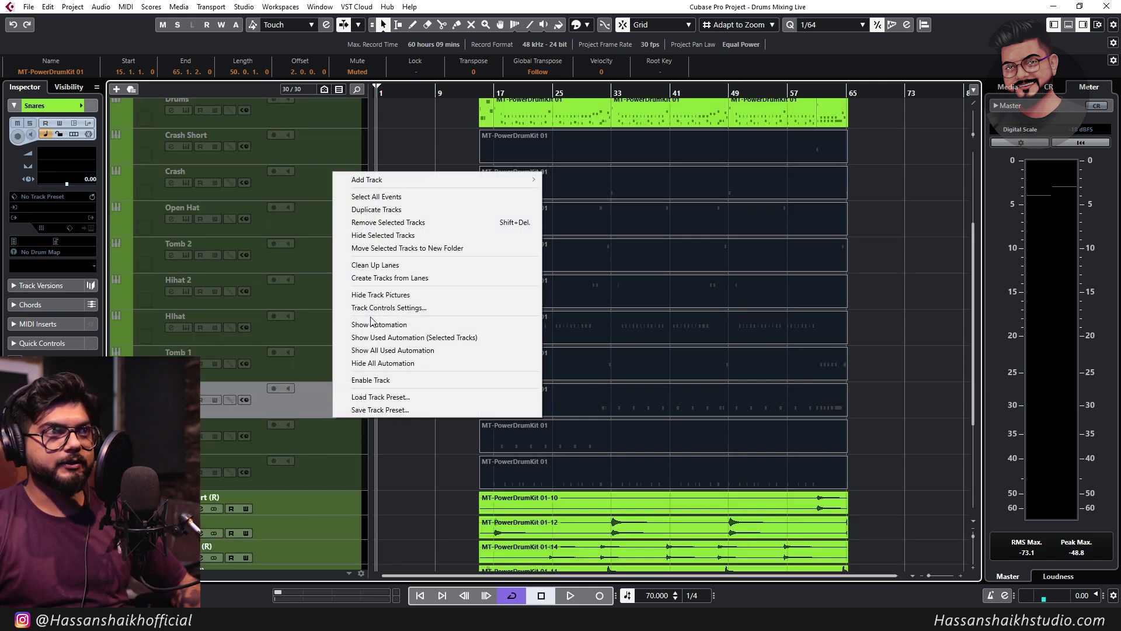
mouse_move(502, 180)
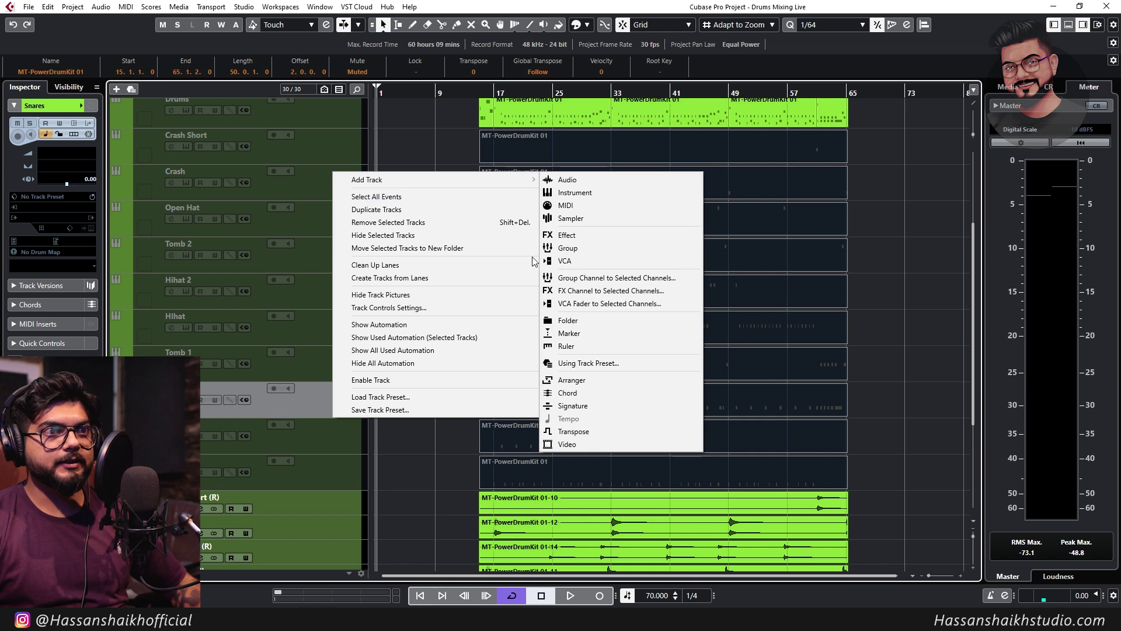
click(587, 325)
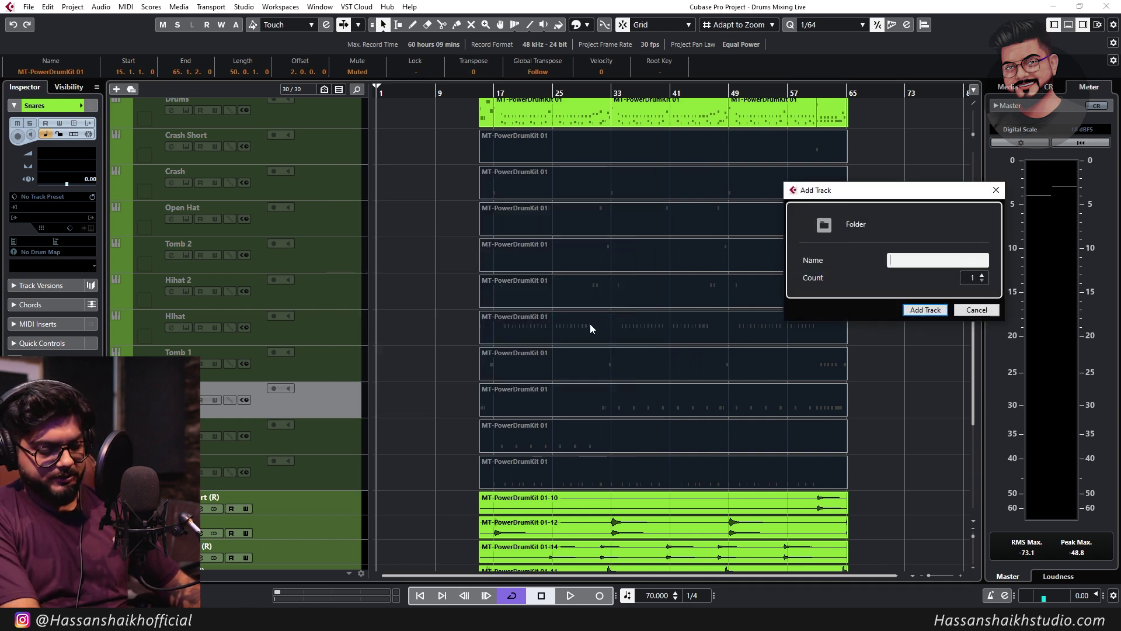
text(Extra)
key(Return)
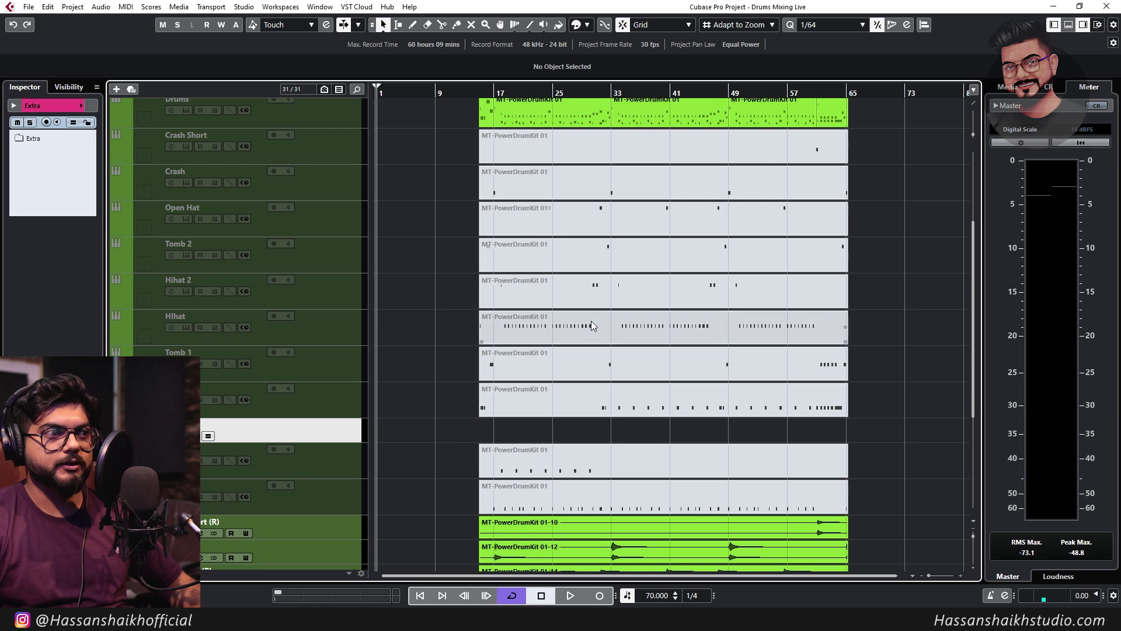
Move the disabled Stick and Kick MIDI tracks into the Extra folder
click(331, 438)
shift+click(329, 468)
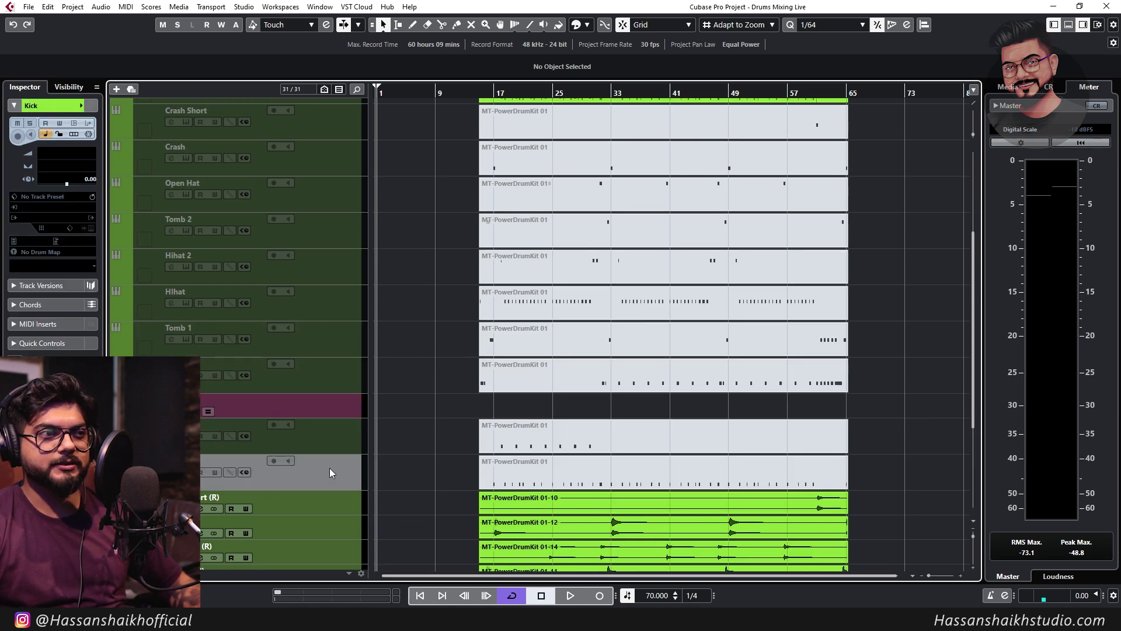
drag(341, 439, 337, 412)
scroll(336, 416, up, 3)
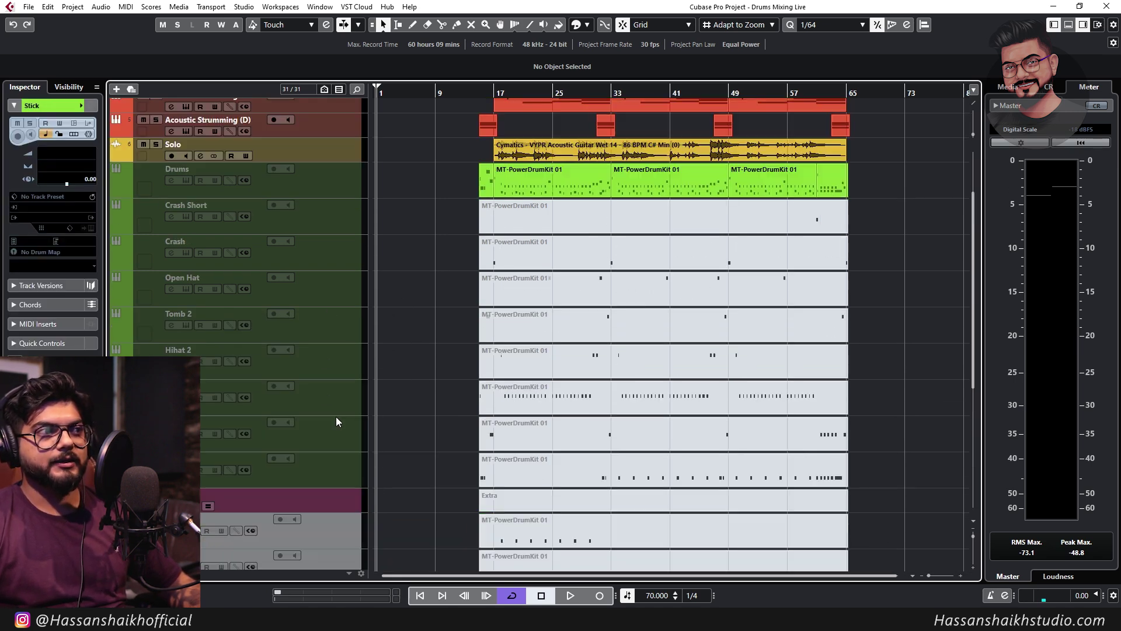
Move the original Drums track and the disabled MIDI tracks from Crash Short to Snares into the collapsed Extra folder
click(310, 192)
shift+click(342, 472)
drag(342, 472, 335, 493)
scroll(190, 199, up, 3)
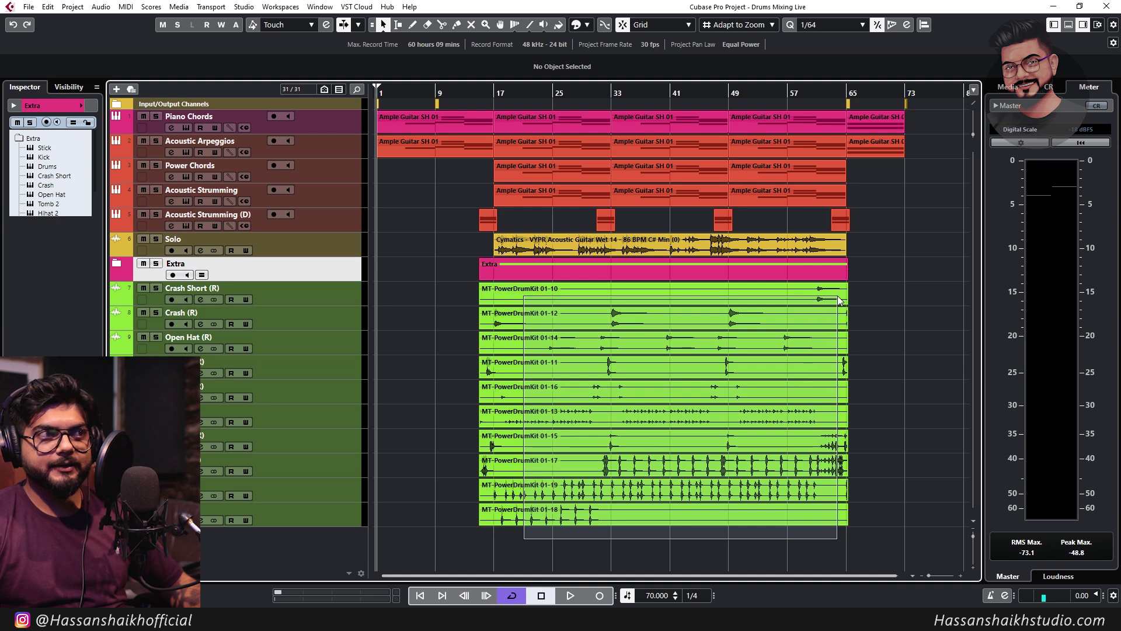
Look through the rendered drum audio tracks from Crash (R) down to Stick (R)
click(345, 320)
click(347, 349)
click(344, 385)
click(361, 513)
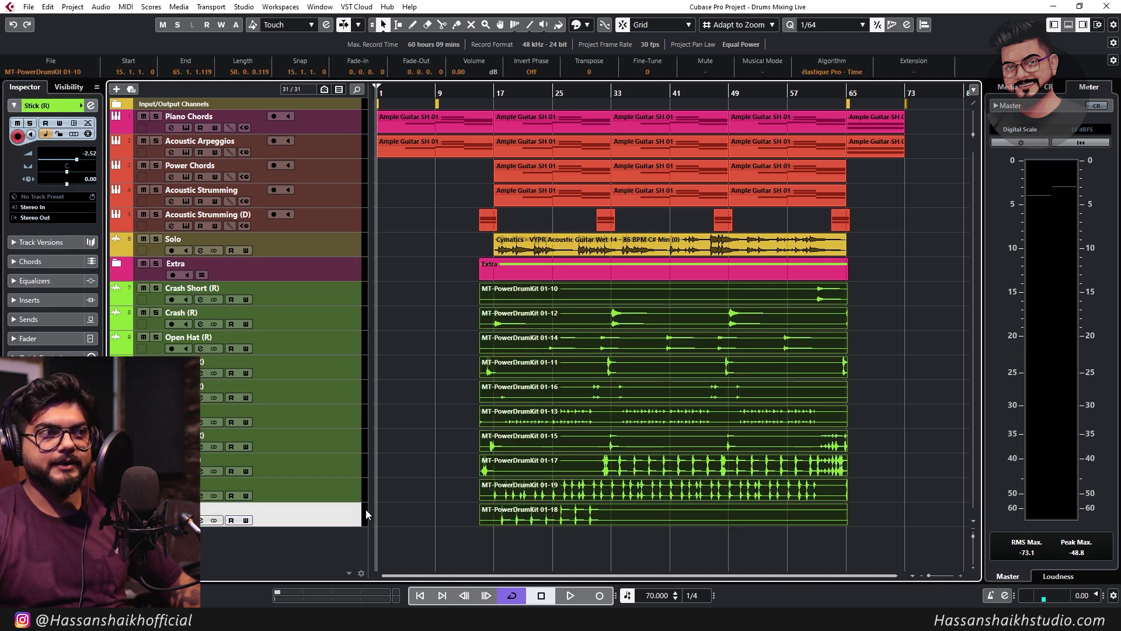
Reorder the rendered tracks so Kick (R), HIhat (R), Stick (R) and Snares (R) come first under the Extra folder
click(356, 496)
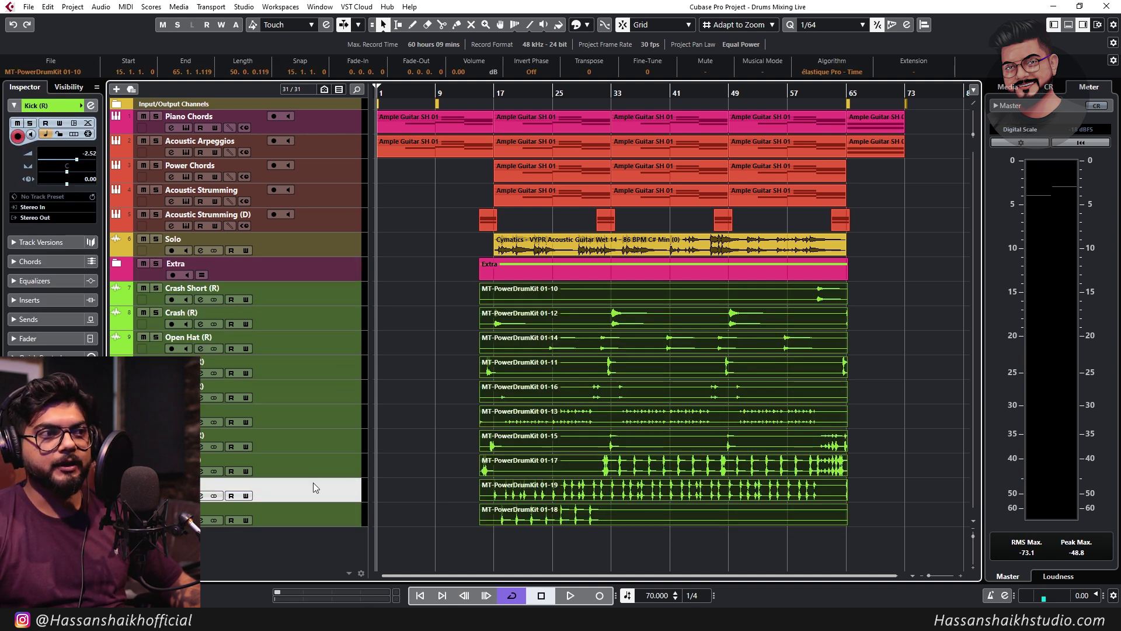
drag(303, 478, 290, 277)
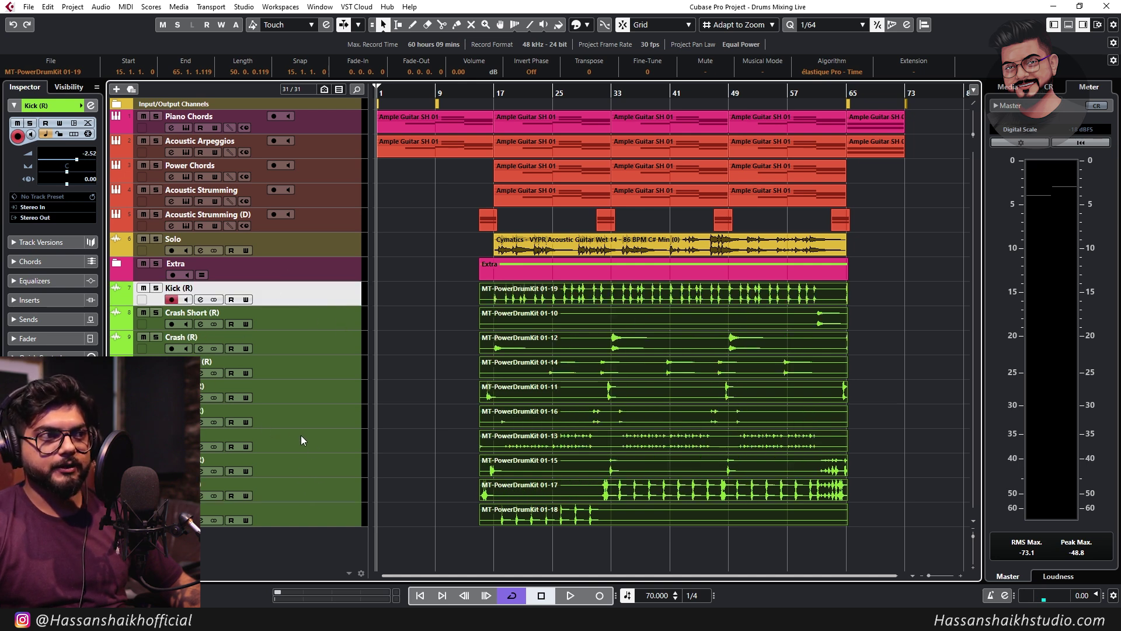
drag(313, 442, 330, 334)
drag(328, 314, 327, 317)
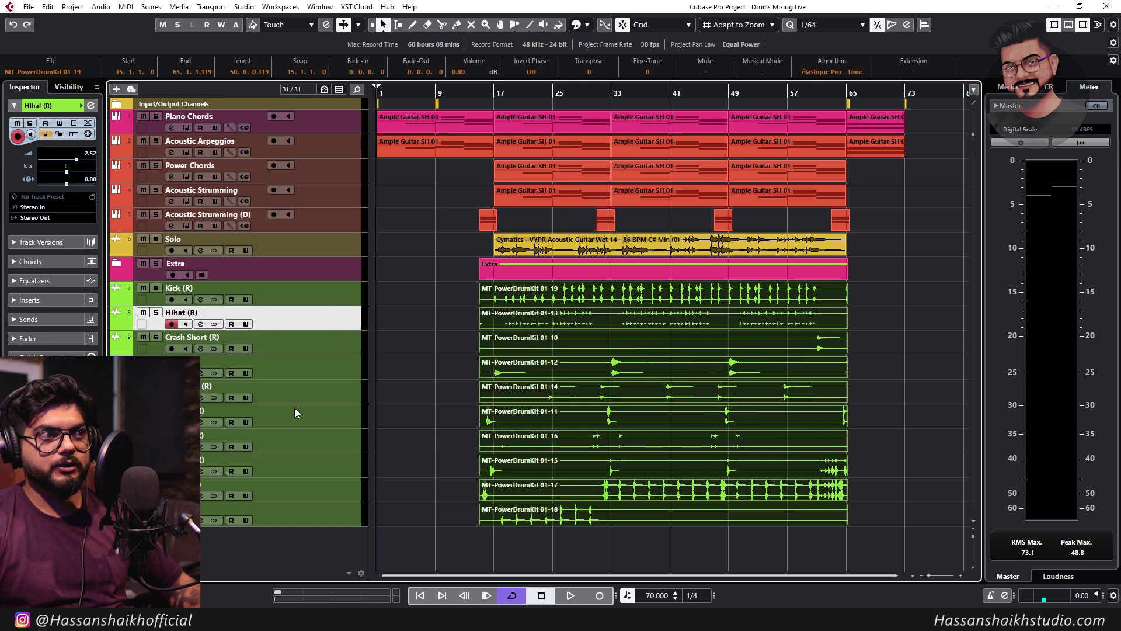
drag(320, 500, 324, 376)
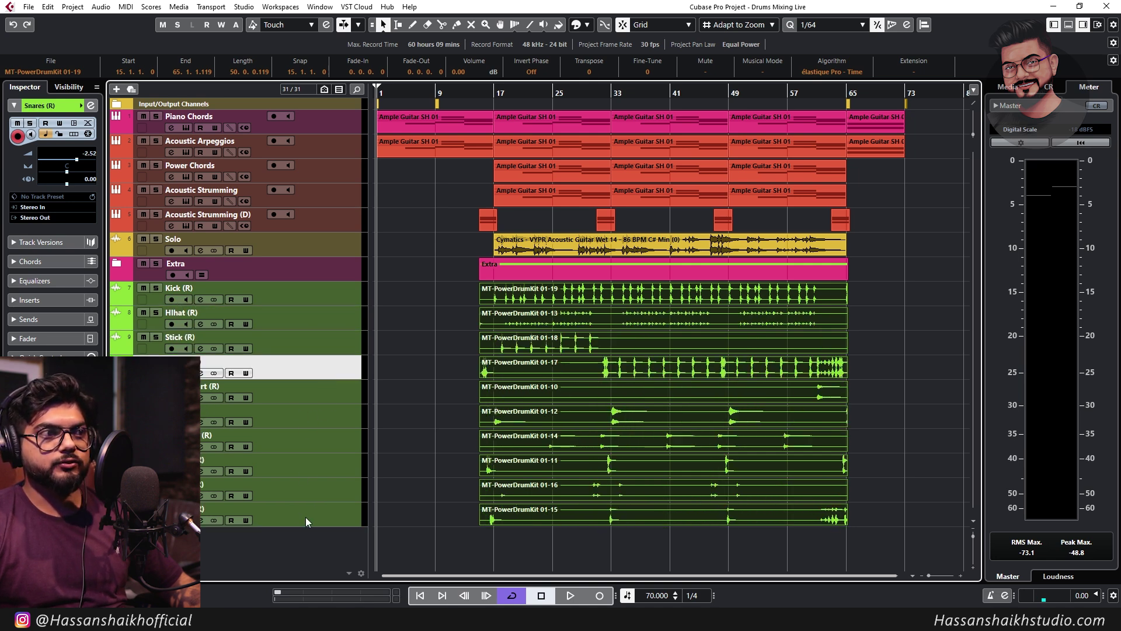
Place Hihat 2 (R), Open Hat (R), Tomb 1 (R) and Tomb 2 (R) in that order below Snares (R), above the two crash tracks
drag(311, 497, 315, 392)
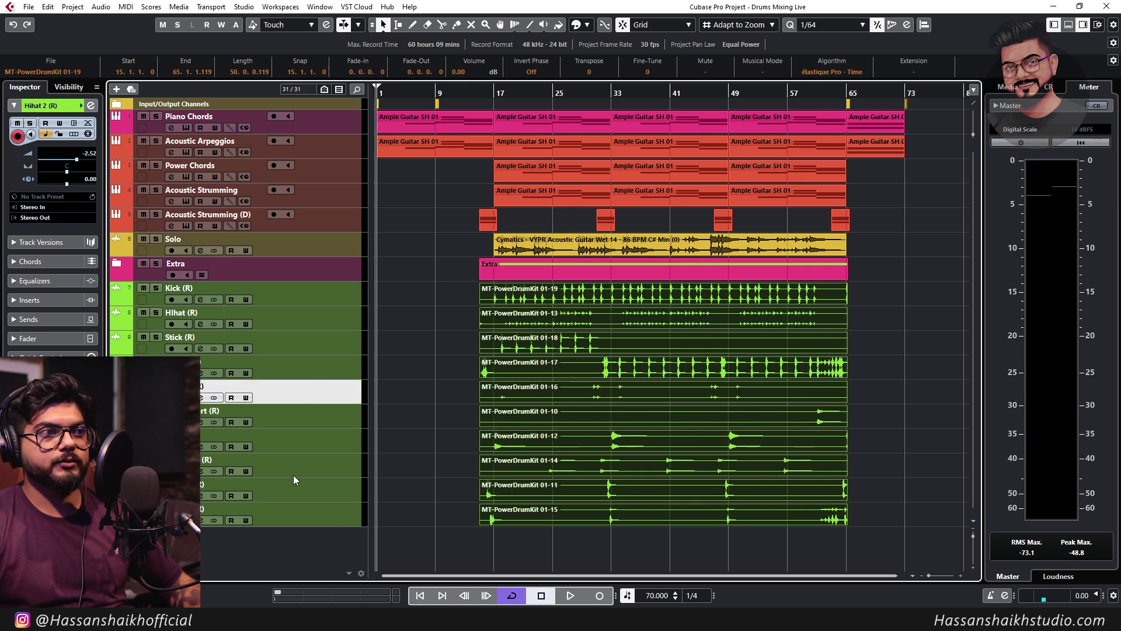
drag(315, 464, 321, 427)
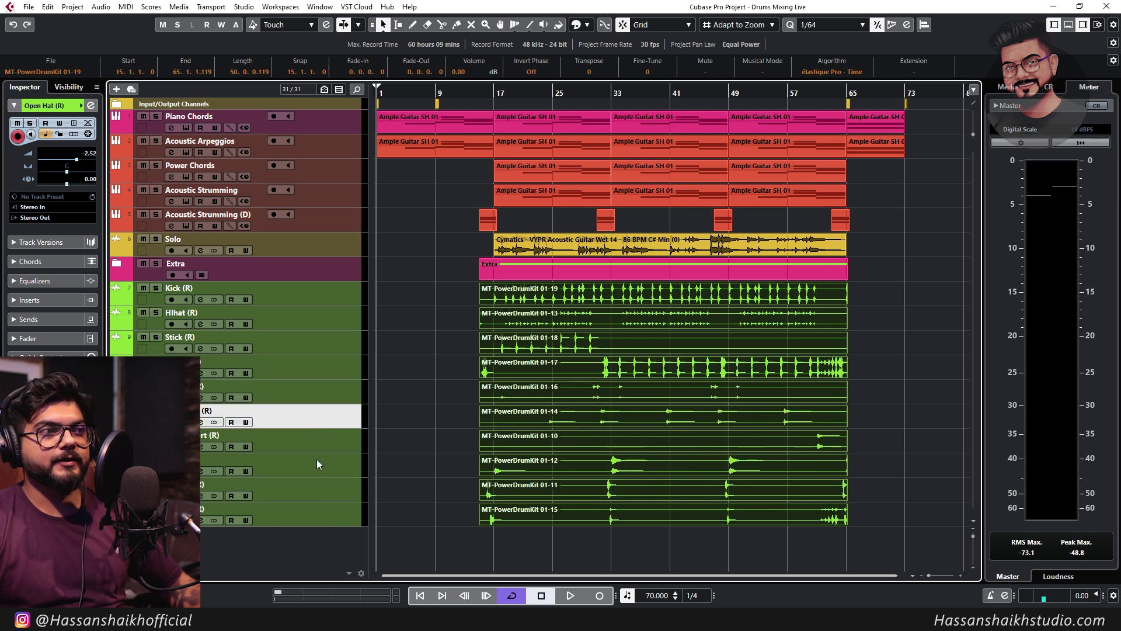
drag(307, 502, 306, 450)
drag(317, 503, 311, 467)
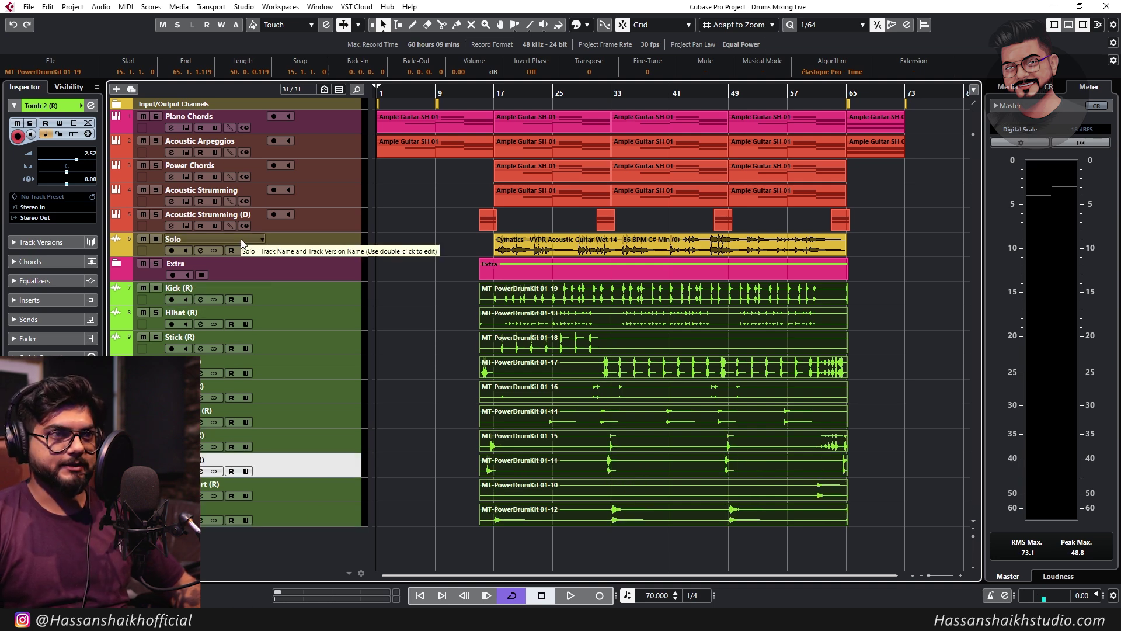
Colour the rendered drum tracks from Kick (R) to Crash (R) individually, such as blue for Kick (R) and purple for HIhat (R)
click(339, 304)
scroll(121, 299, down, 1)
scroll(122, 300, down, 2)
scroll(121, 323, down, 3)
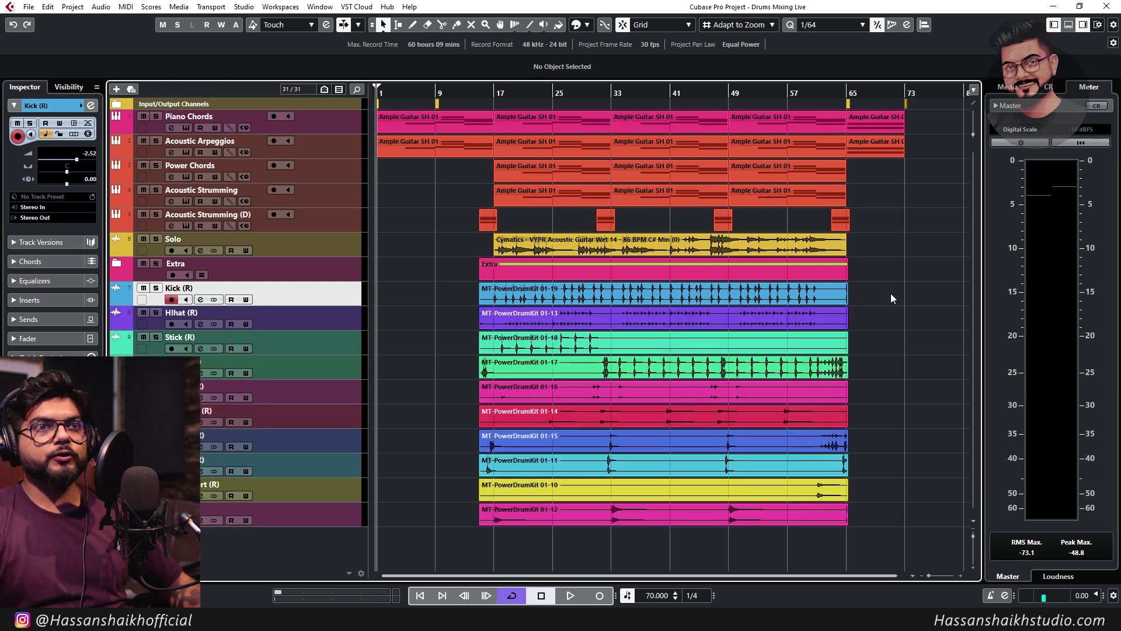
Add a folder track named Drums and place it between the Extra folder and Kick (R)
drag(891, 294, 487, 518)
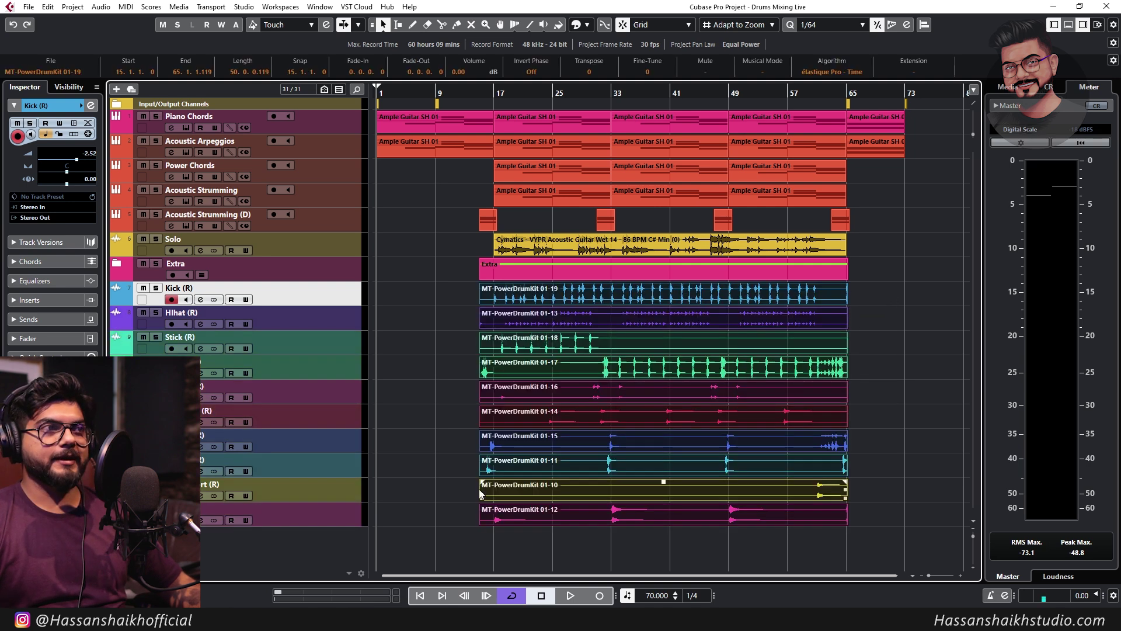
right_click(338, 310)
right_click(335, 299)
mouse_move(377, 305)
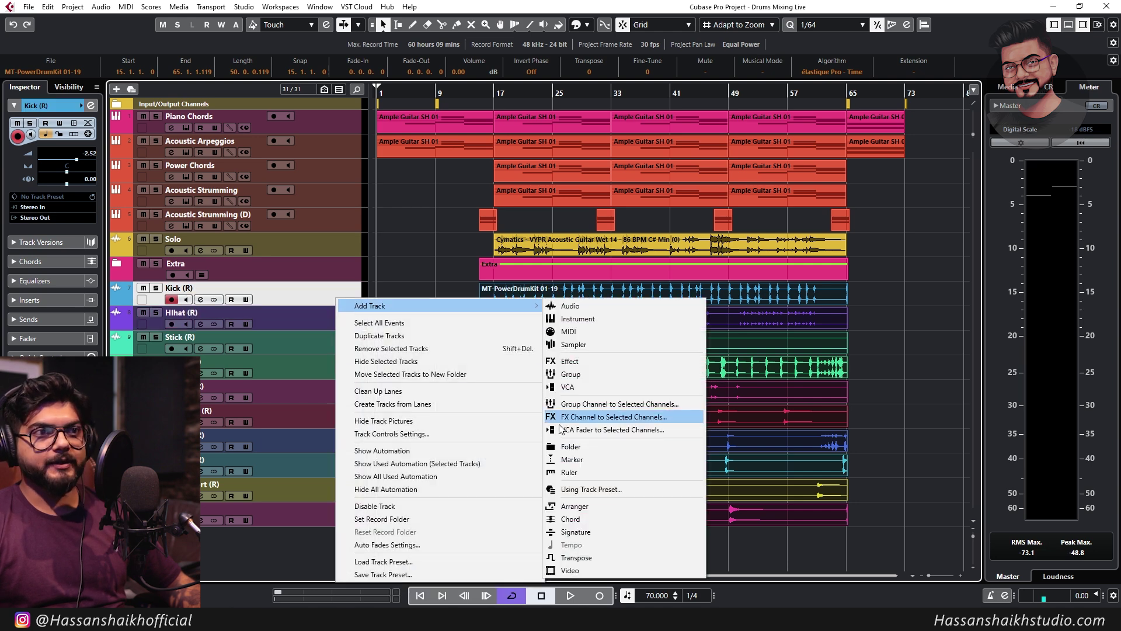
click(586, 447)
text(Drums)
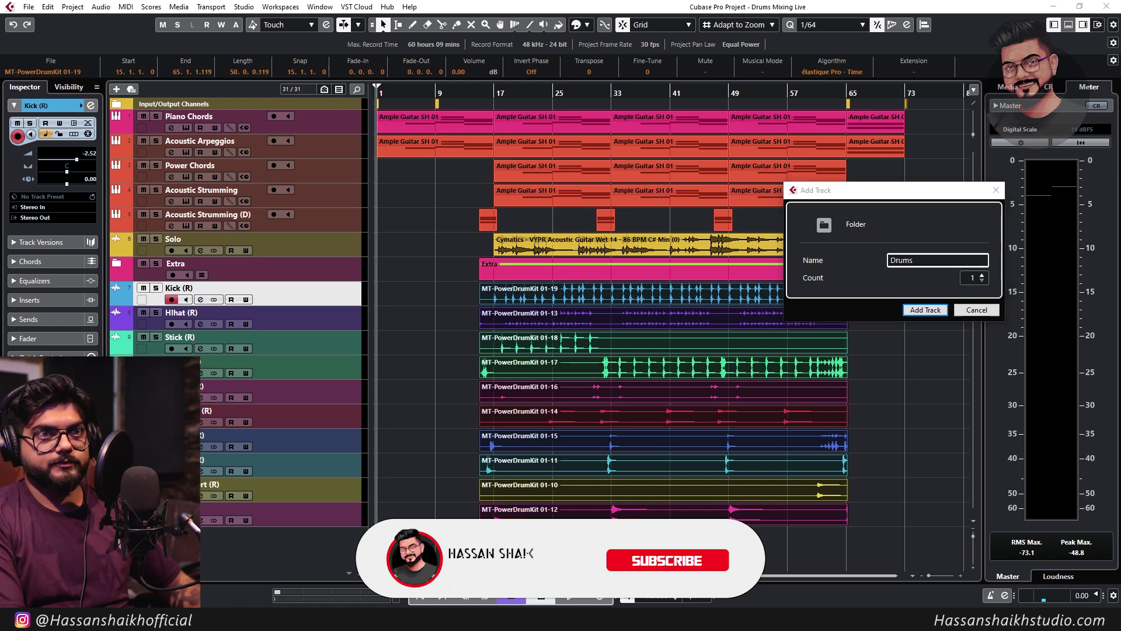
key(Return)
drag(340, 313, 336, 288)
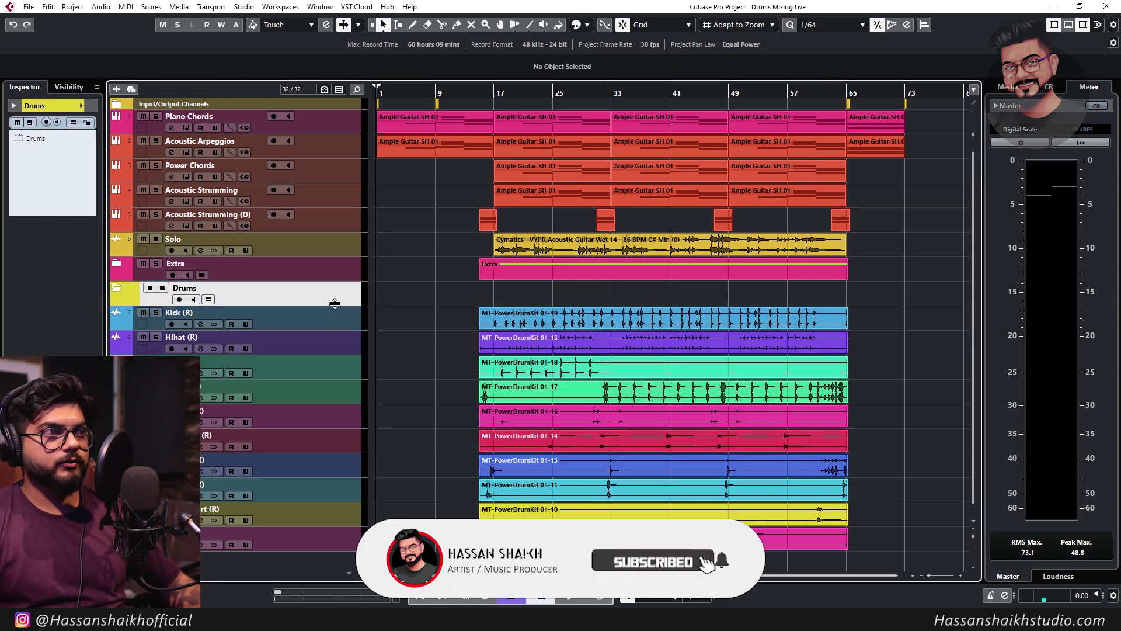
Move all the rendered drum tracks from Kick (R) to Crash (R) into the Drums folder
click(335, 317)
shift+click(347, 542)
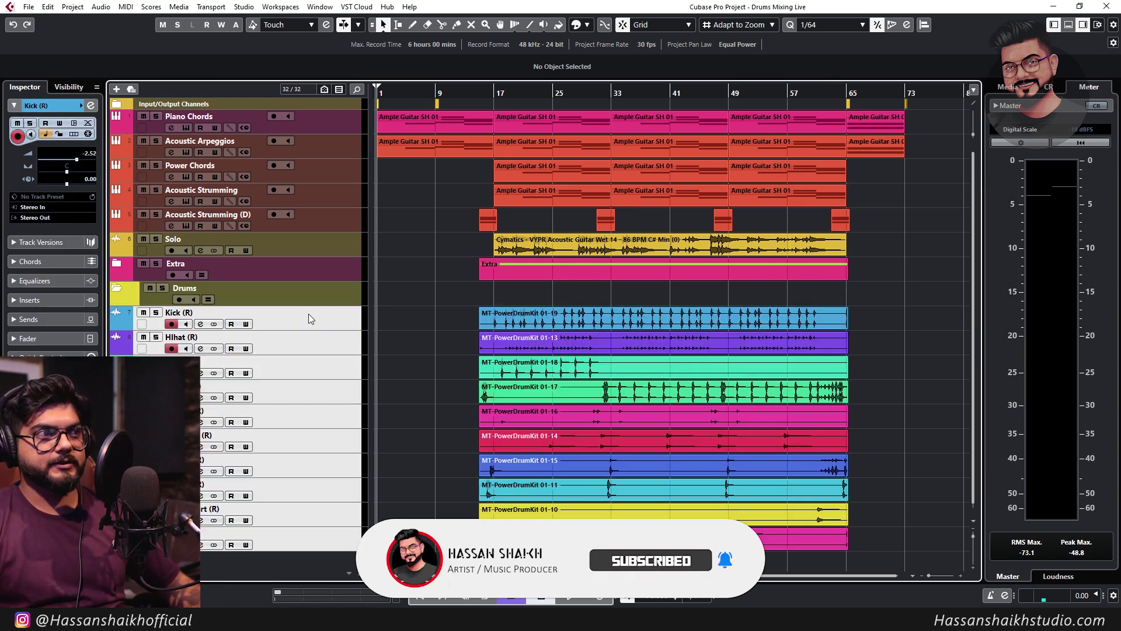
drag(315, 324, 307, 295)
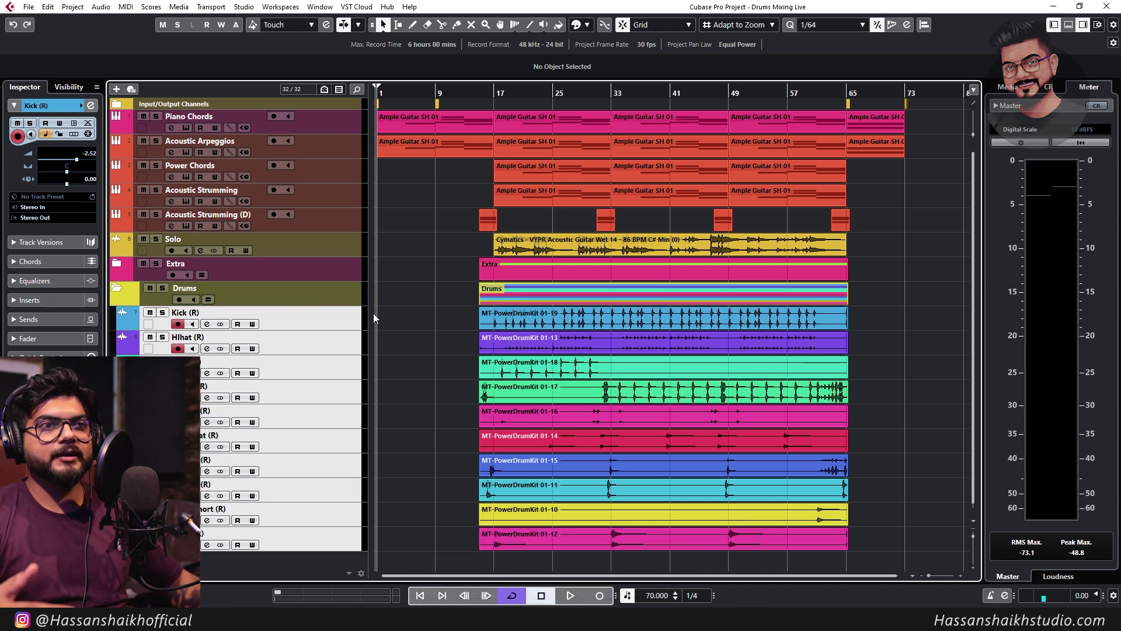
click(119, 285)
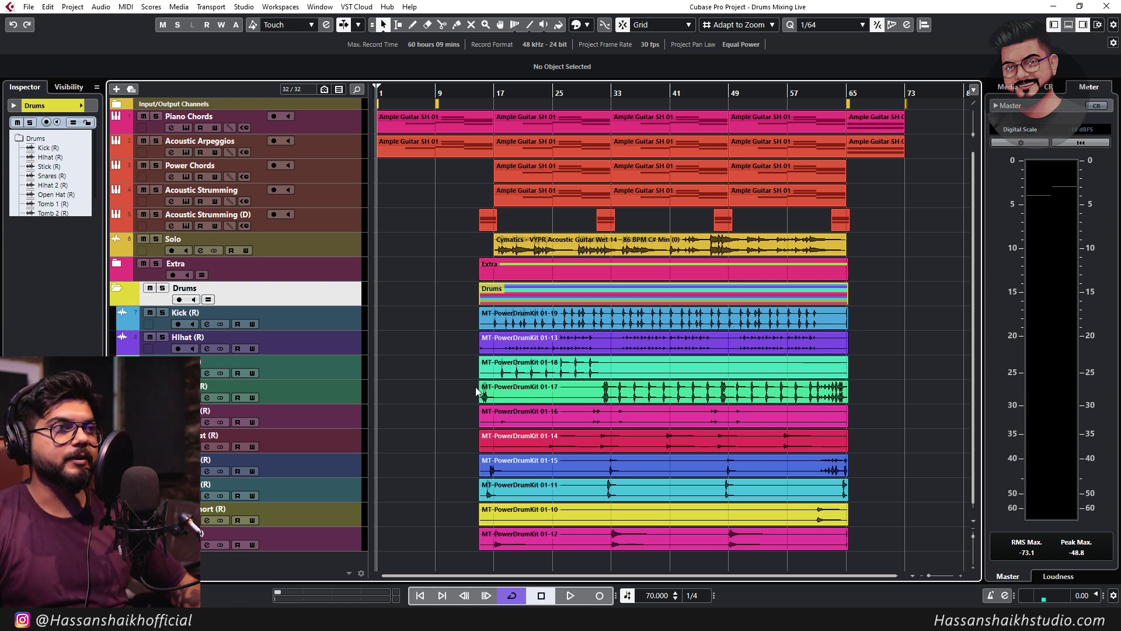
click(353, 309)
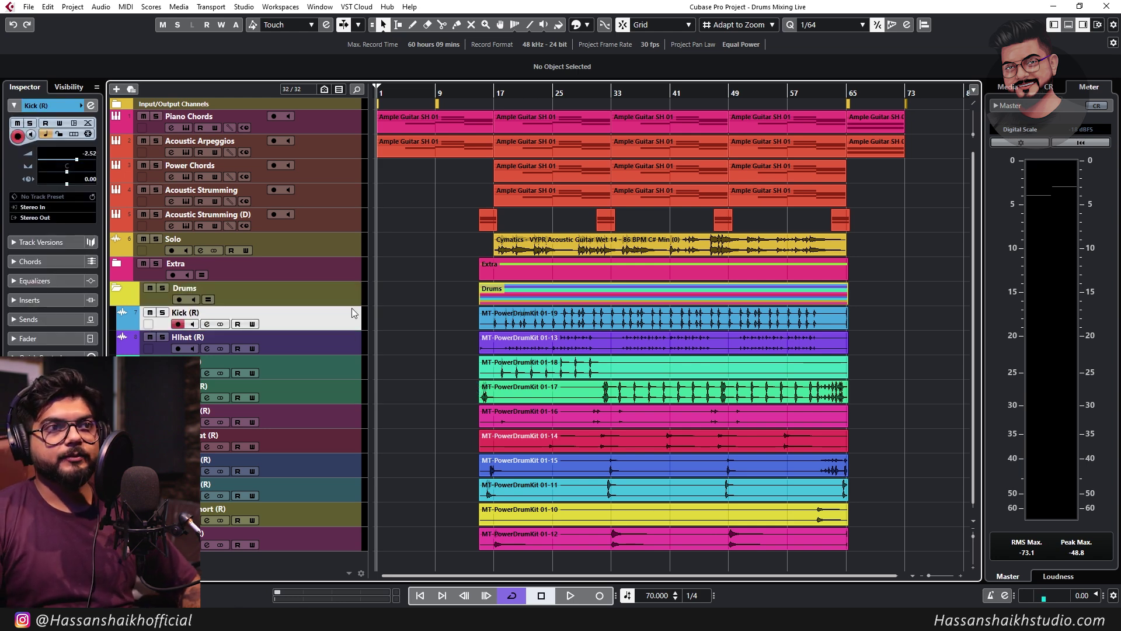
Play the arrangement from just before the drums enter, around bar 14, and listen to the rendered drums with the other instruments
drag(475, 92, 474, 99)
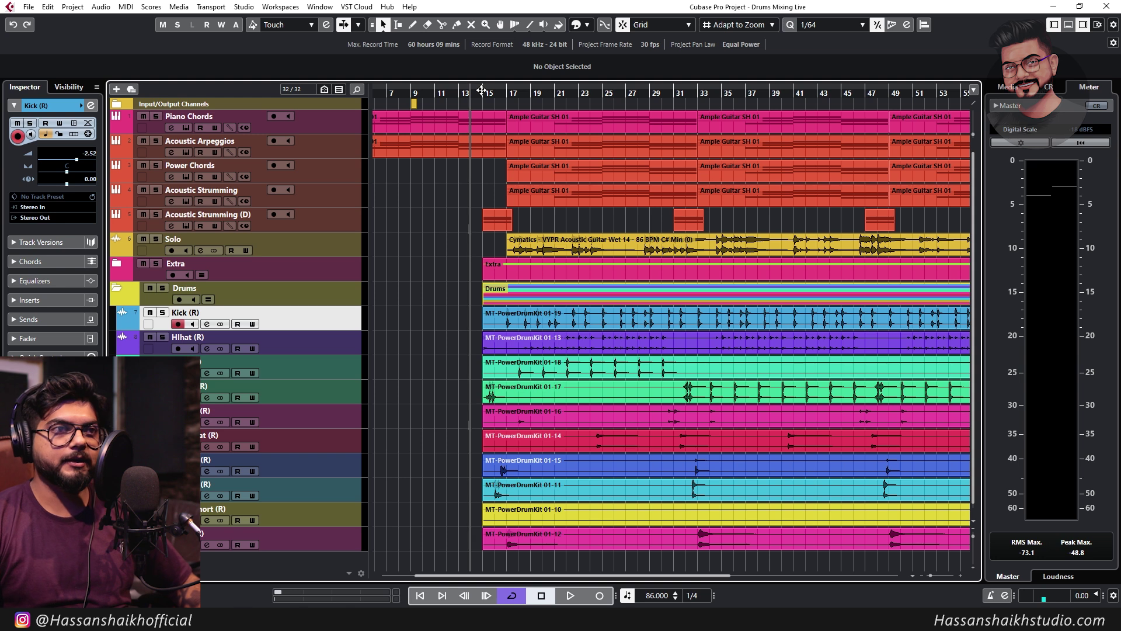
key(space)
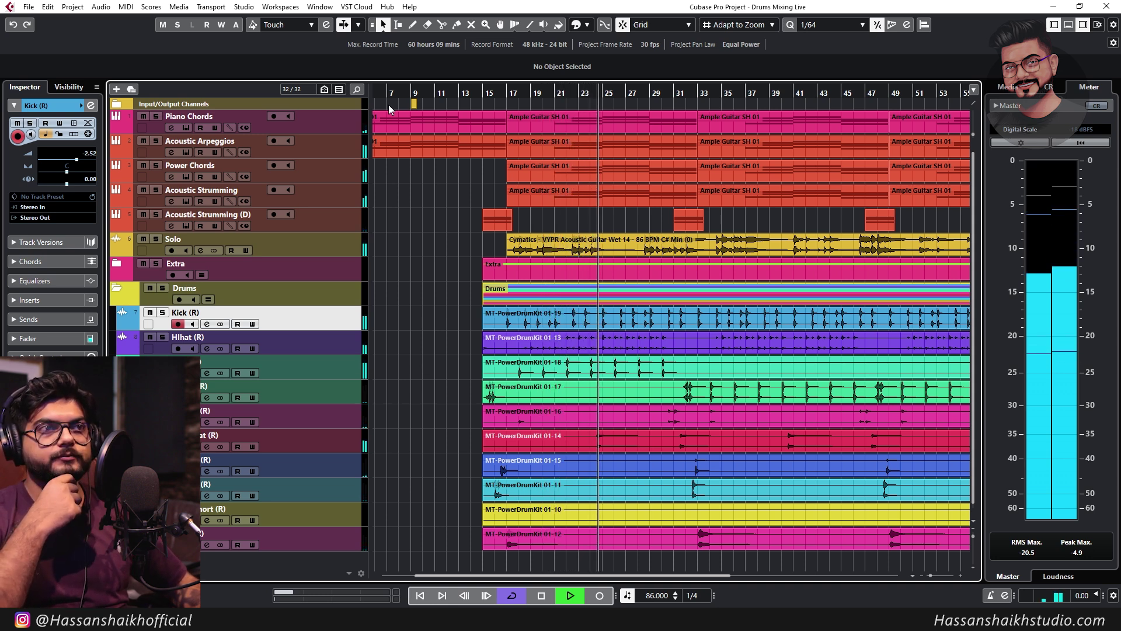
scroll(657, 208, down, 1)
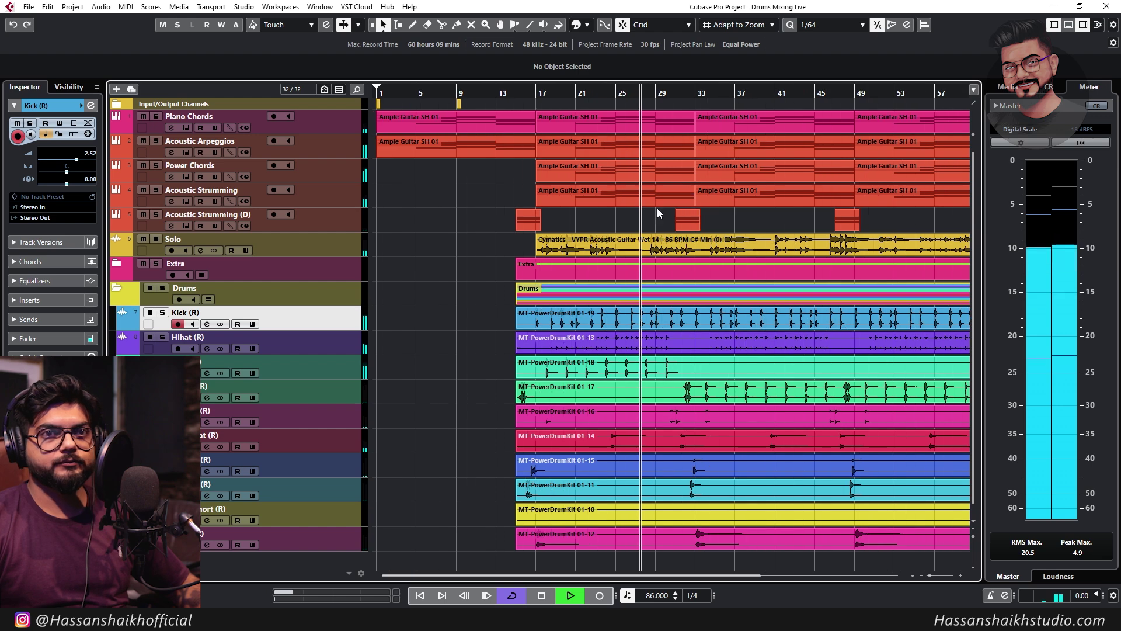
key(g)
key(g)
key(h)
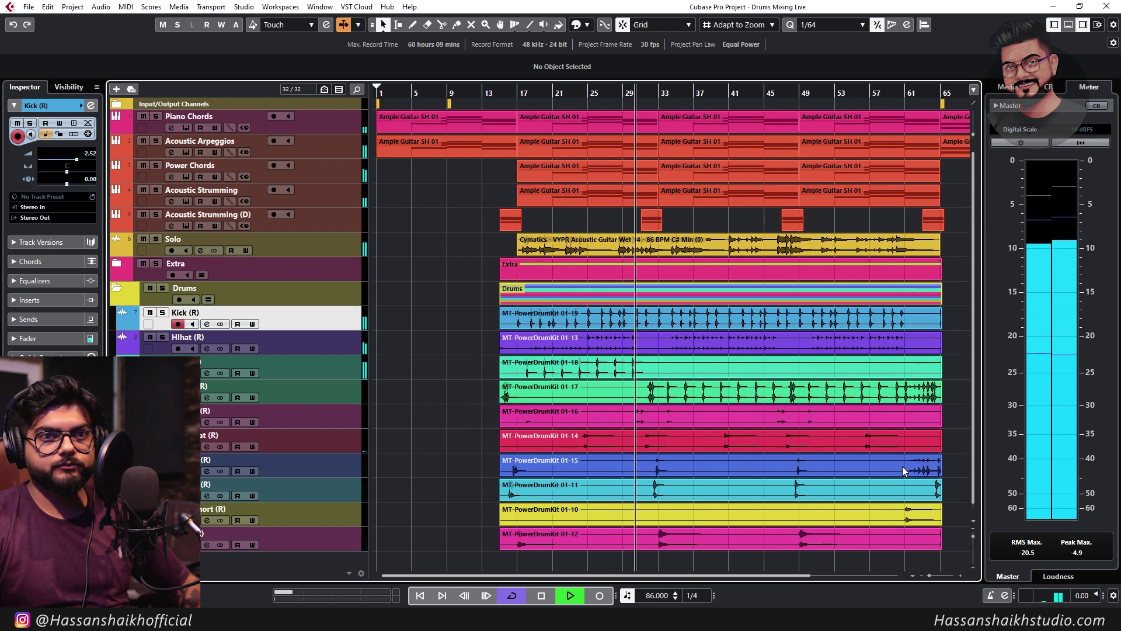
key(g)
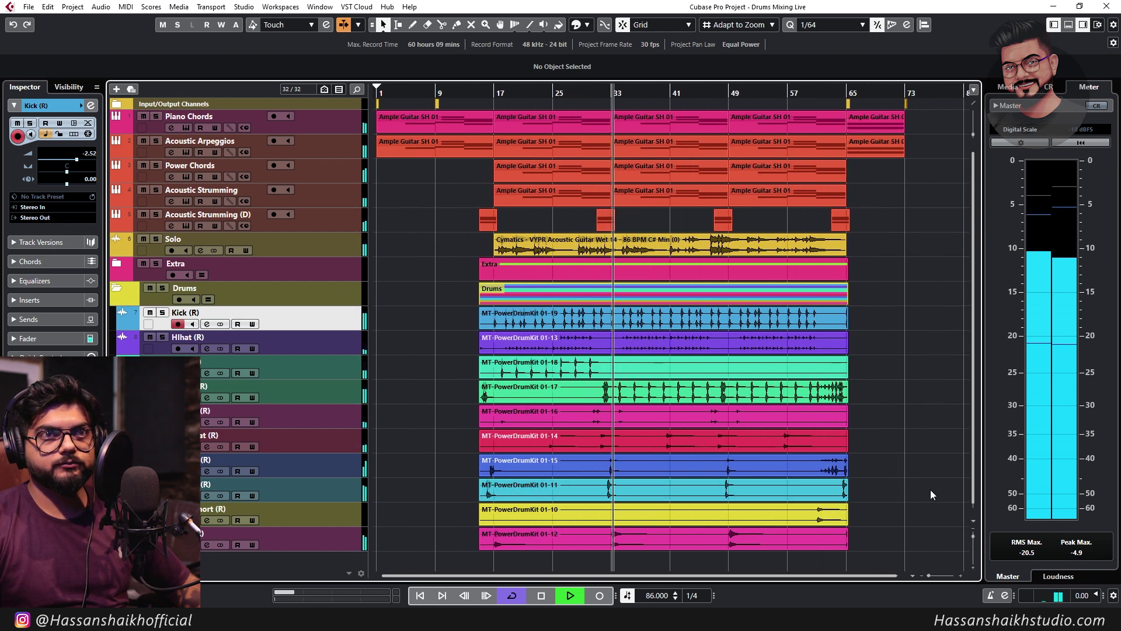
key(space)
key(h)
key(h)
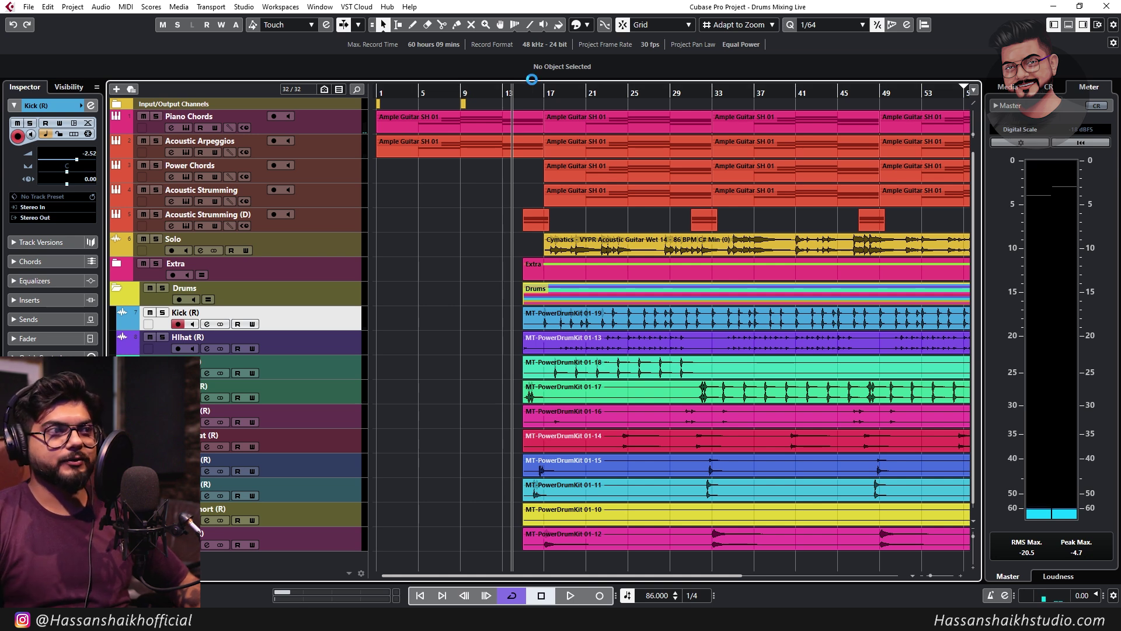
key(g)
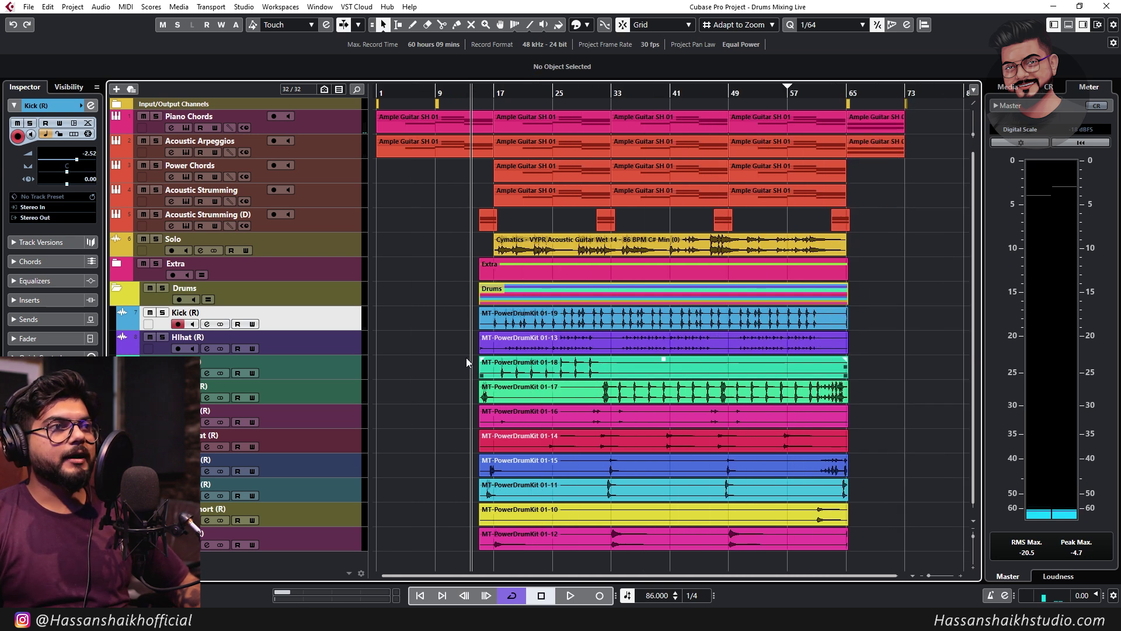
Duplicate the Kick (R) track inside the Drums folder and compare the original with its copy
right_click(347, 325)
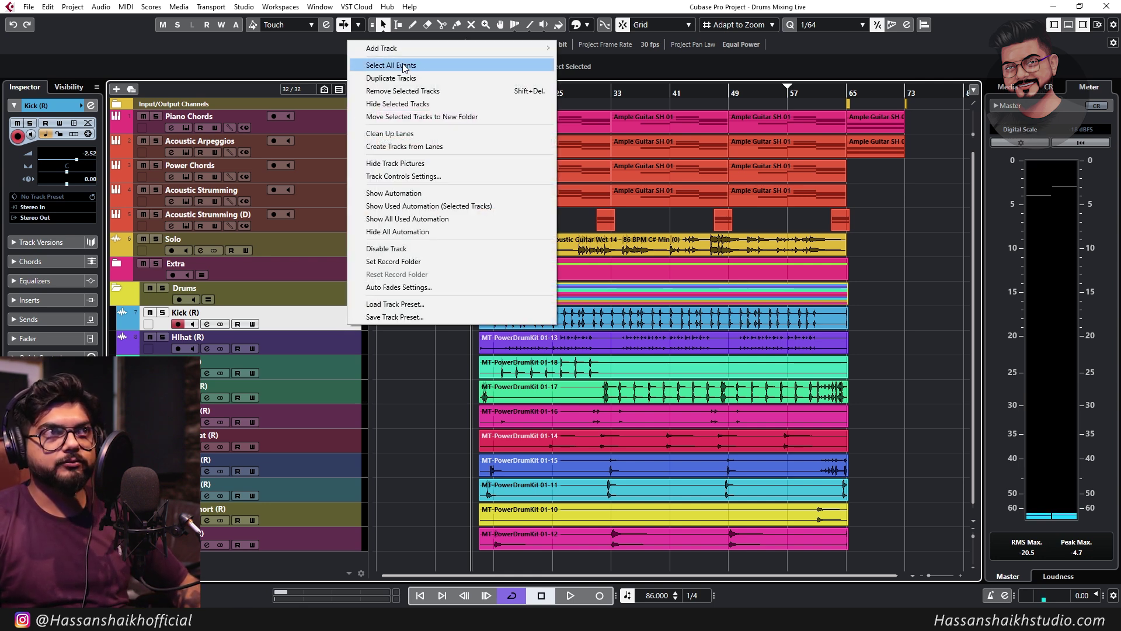
click(403, 78)
click(346, 321)
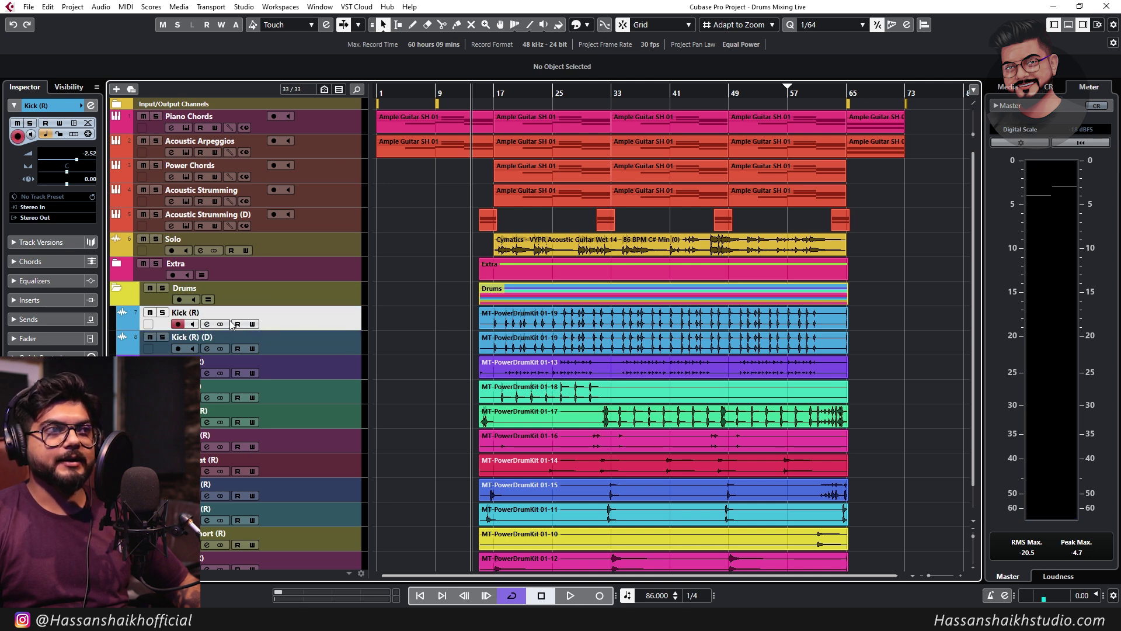
click(307, 347)
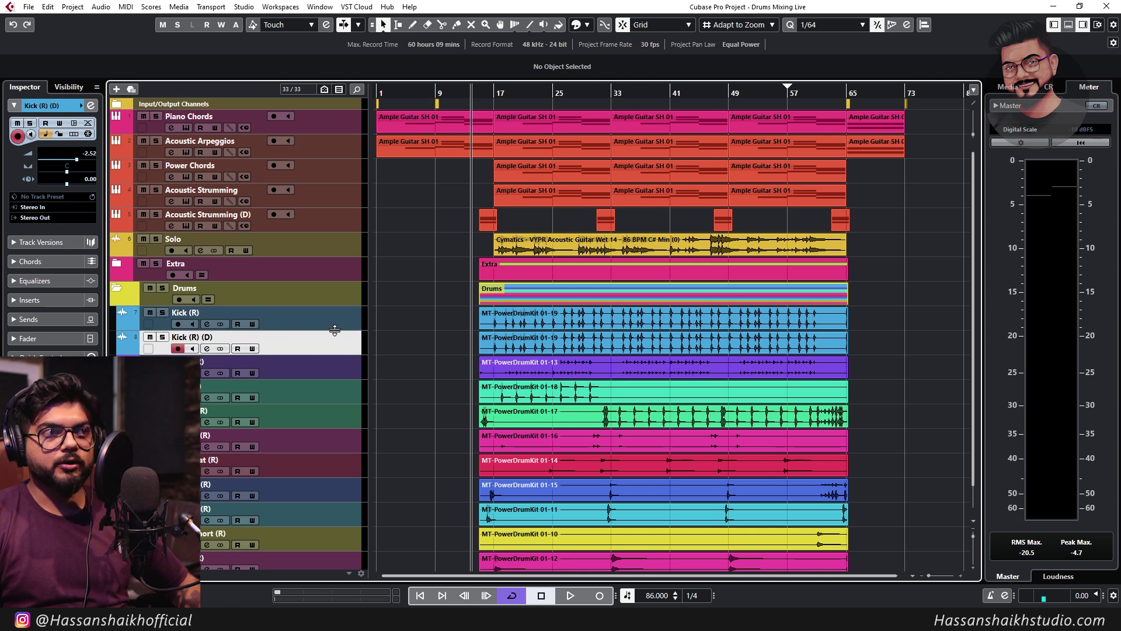
click(346, 330)
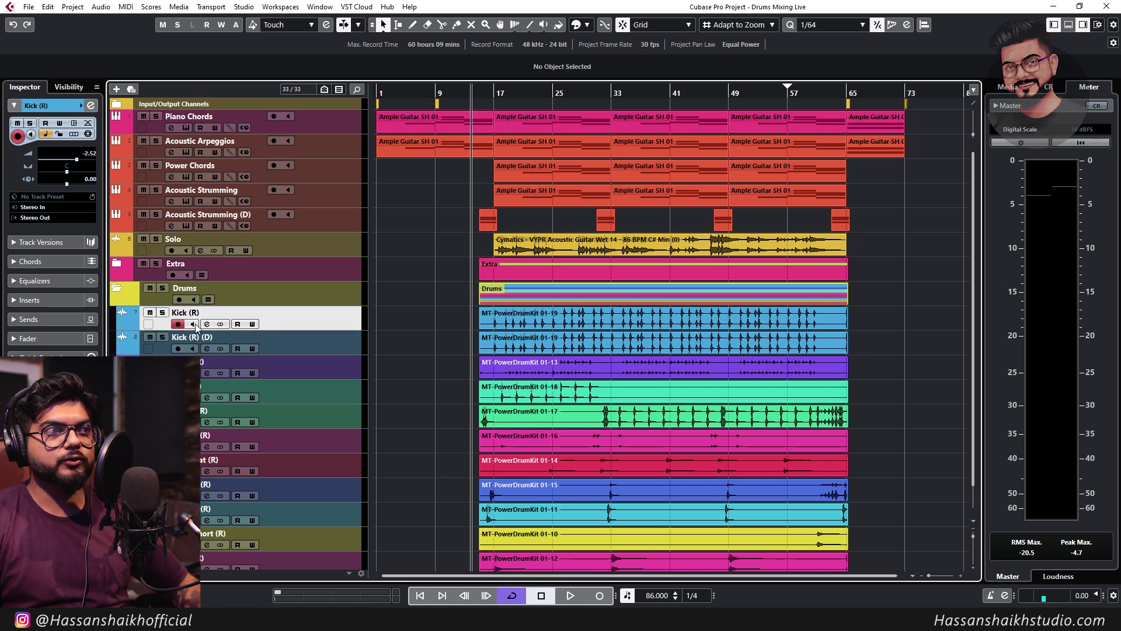
Audition the Kick (R) track in solo from bar 17, unsolo it and check its channel settings
click(162, 313)
click(493, 92)
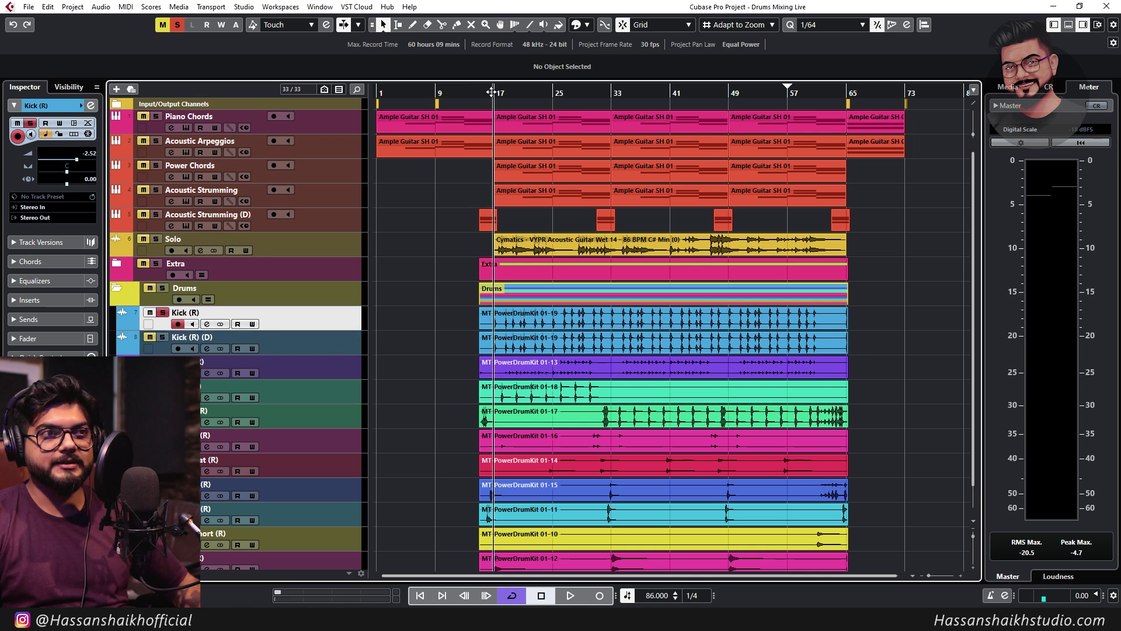
key(h)
key(h)
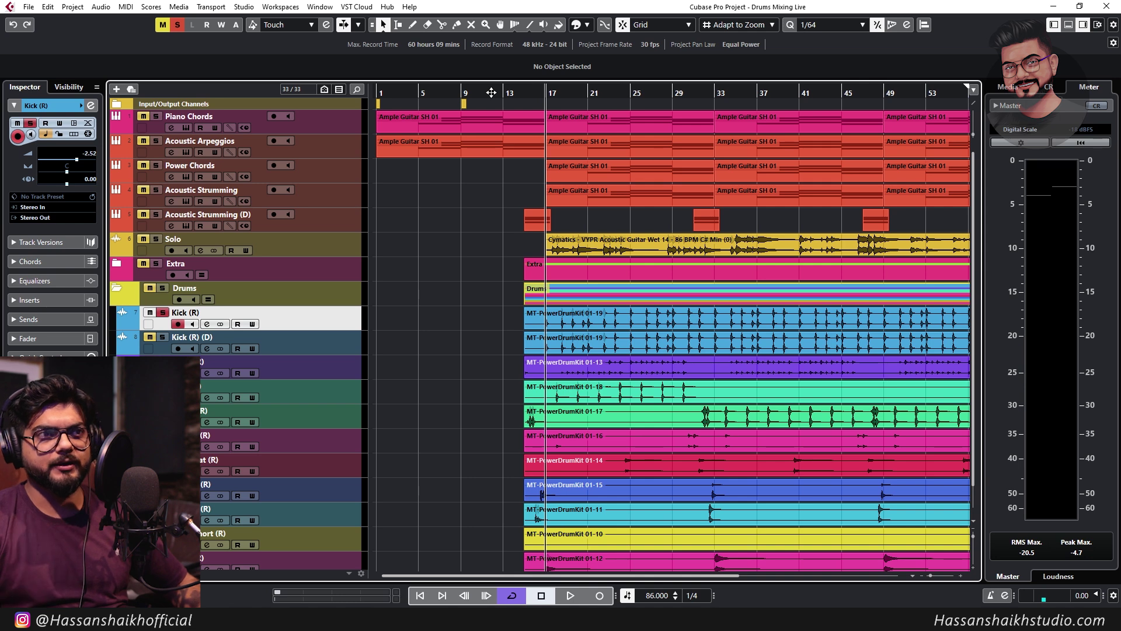
key(space)
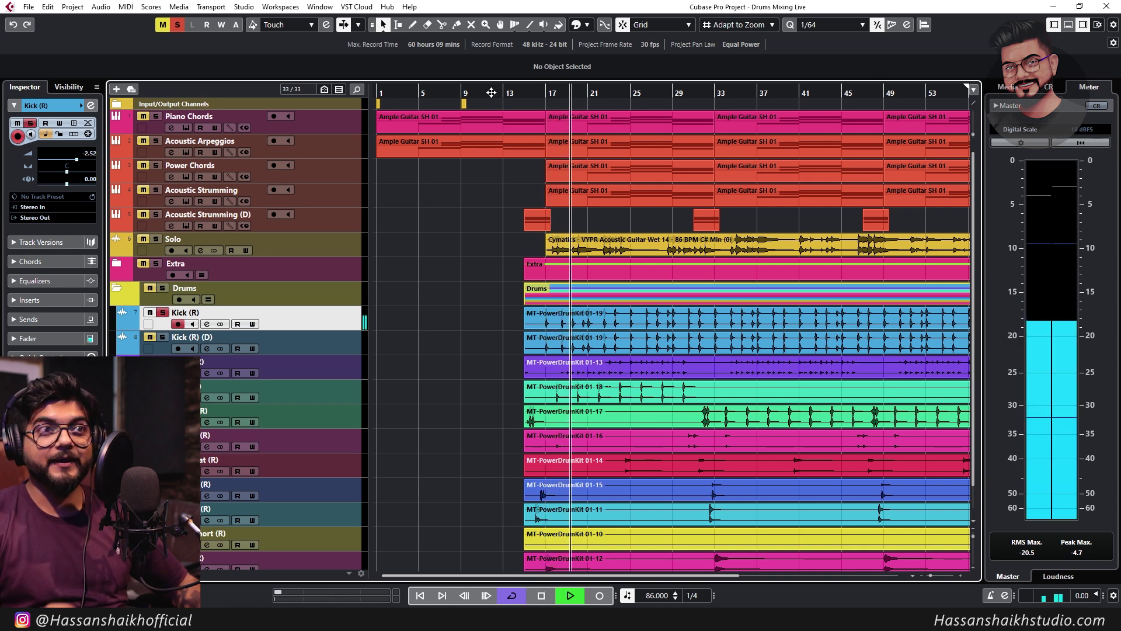
key(space)
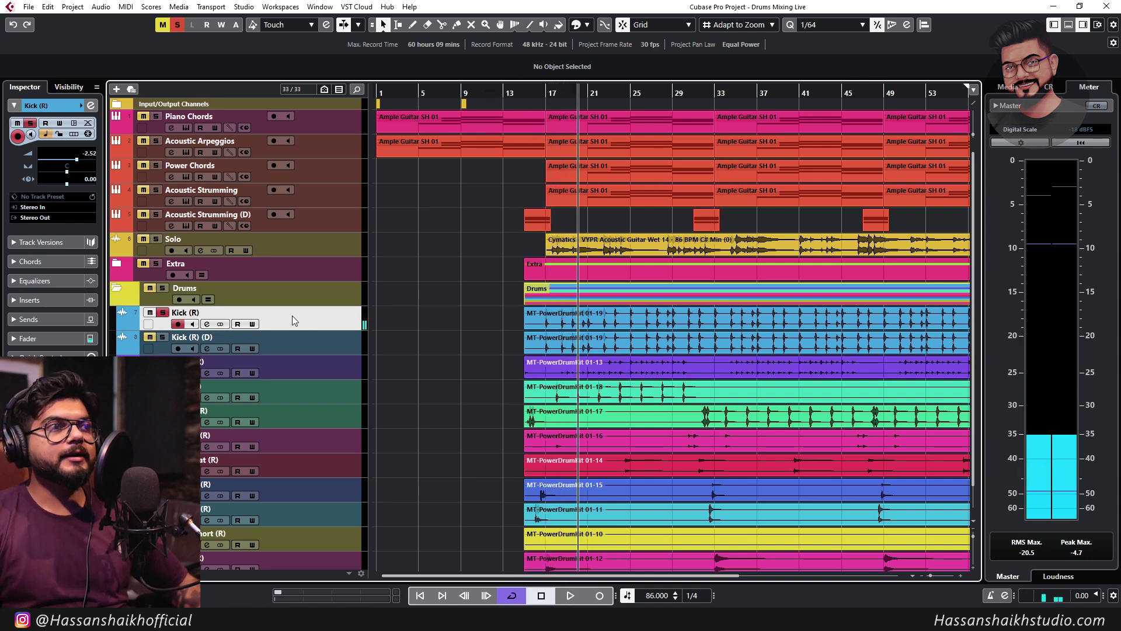
click(163, 314)
click(208, 326)
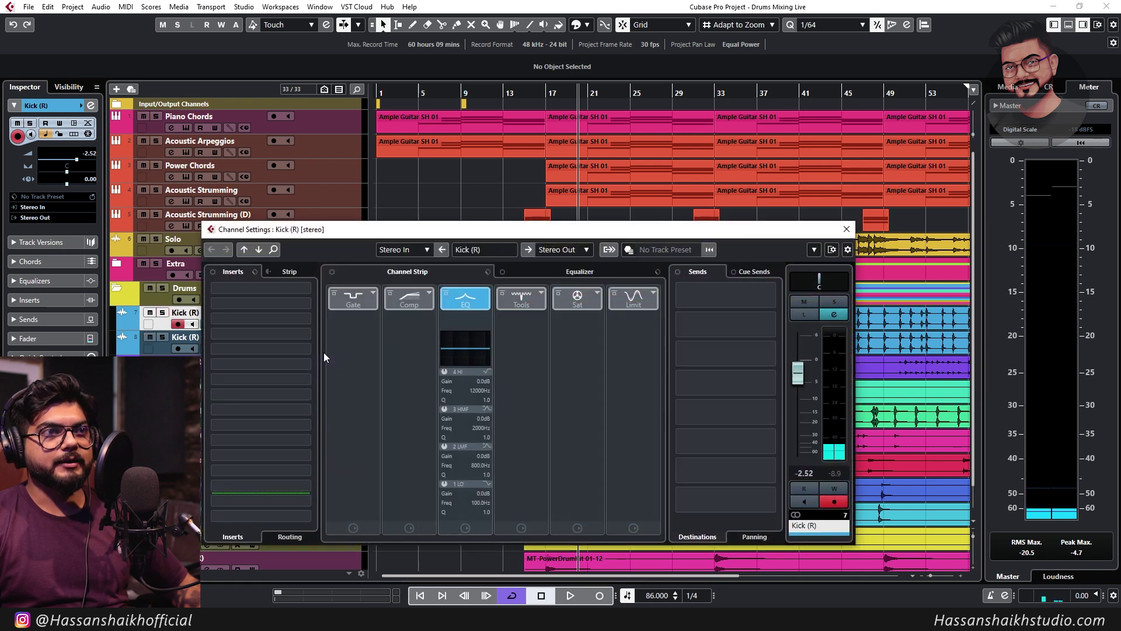
click(847, 229)
Route Kick (R) and Kick (R) (D) to a new stereo group channel named Kick Bus
shift+click(349, 341)
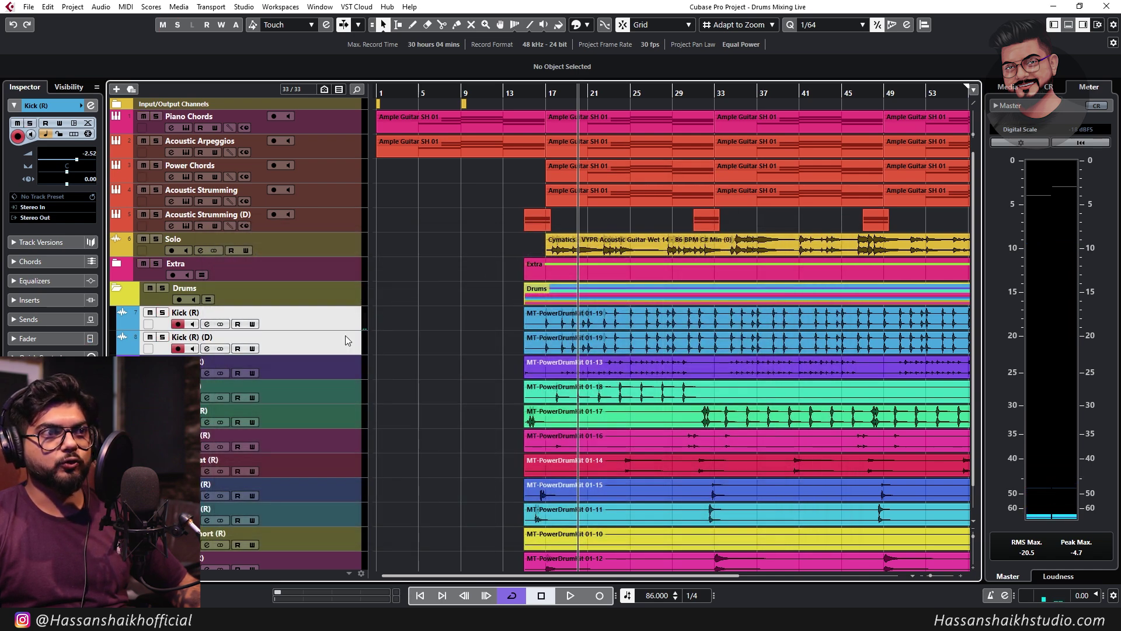
right_click(349, 340)
mouse_move(433, 60)
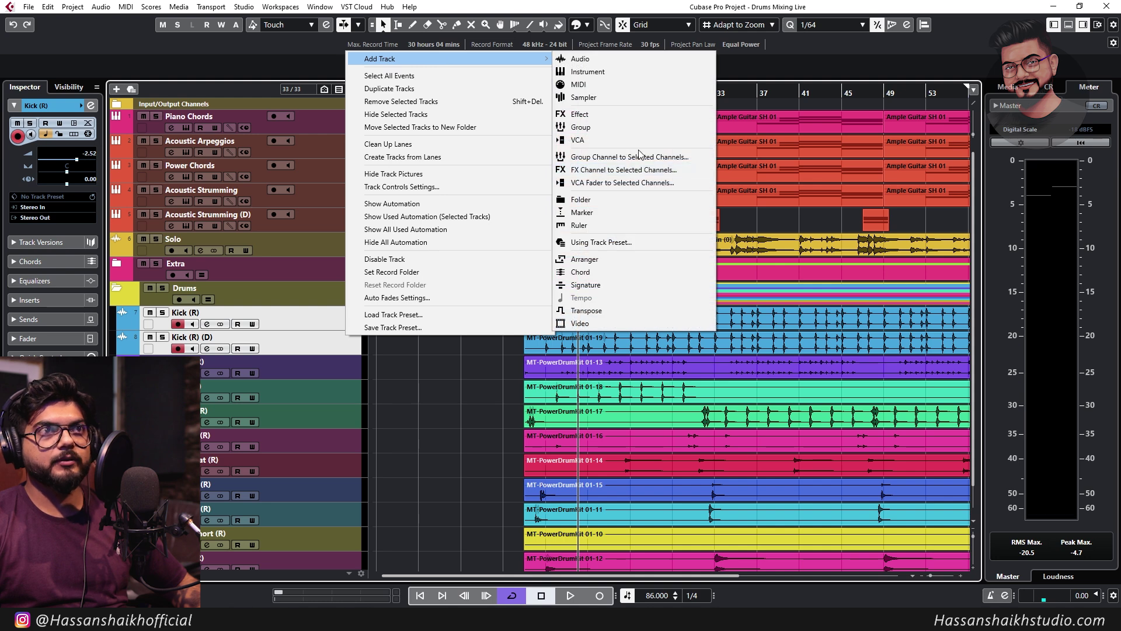
click(639, 155)
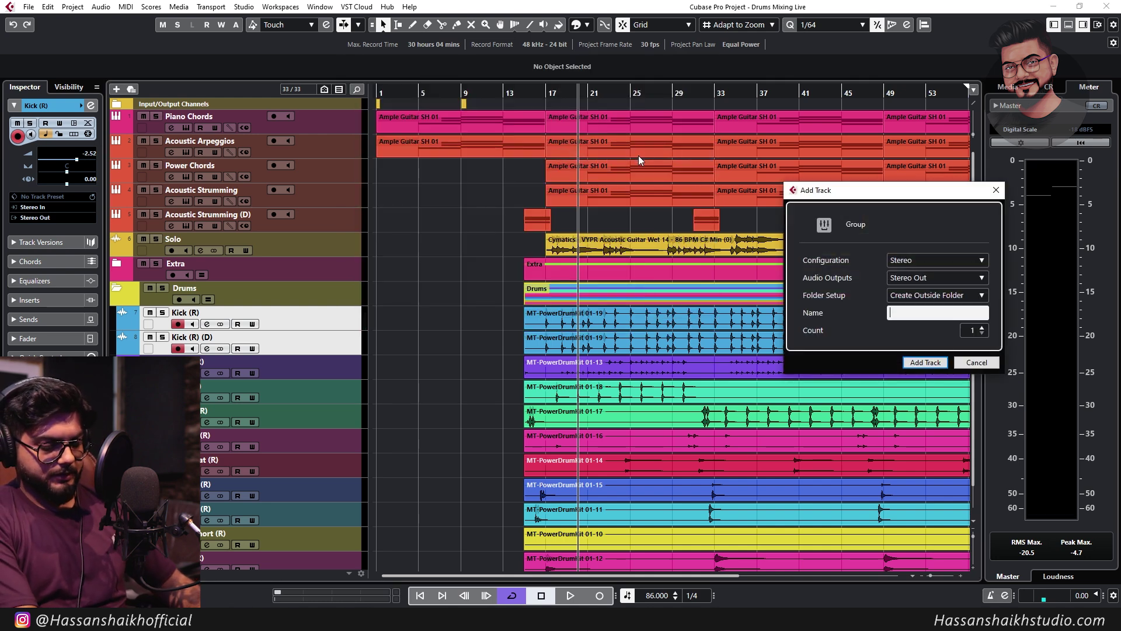
text(Kick Bus)
key(Return)
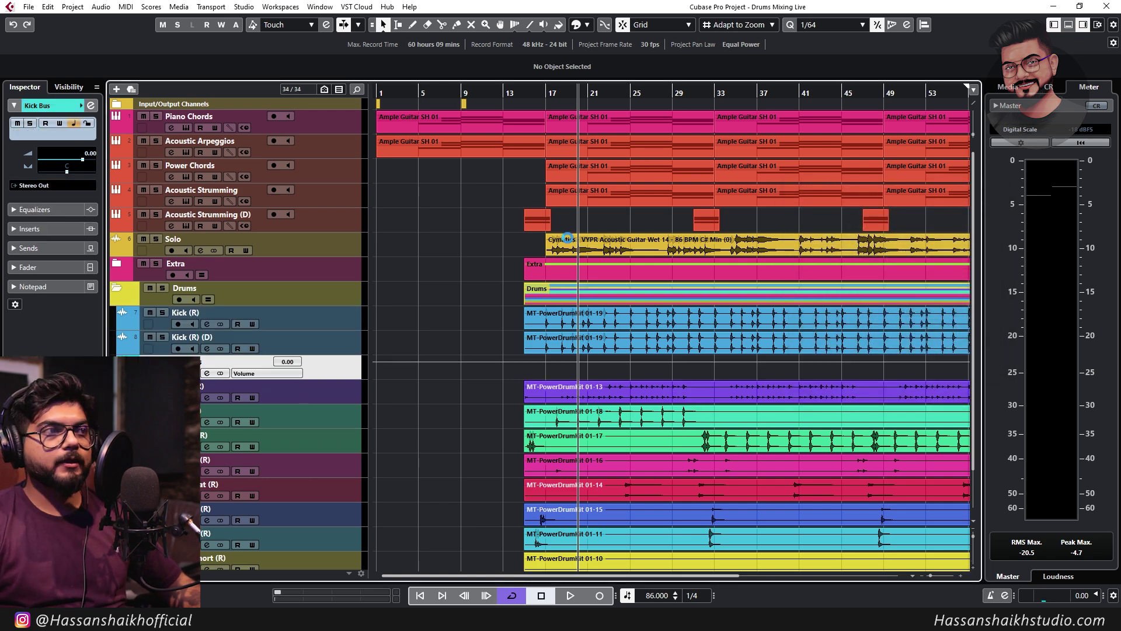
Load the Frequency equalizer into the first insert slot of the Kick (R) channel
click(307, 325)
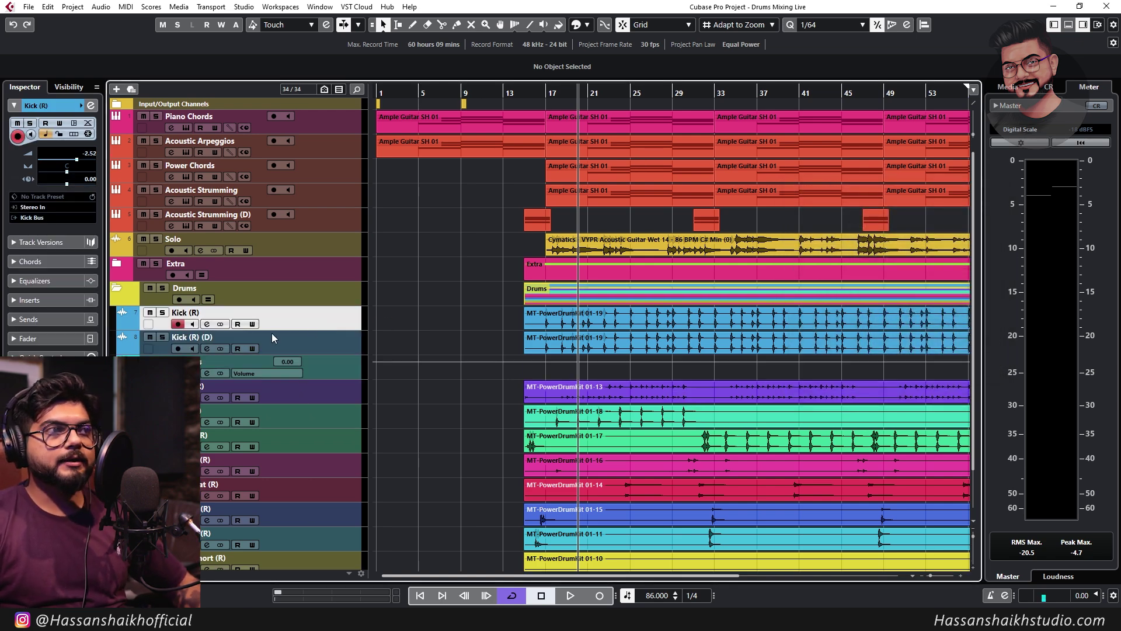
click(208, 326)
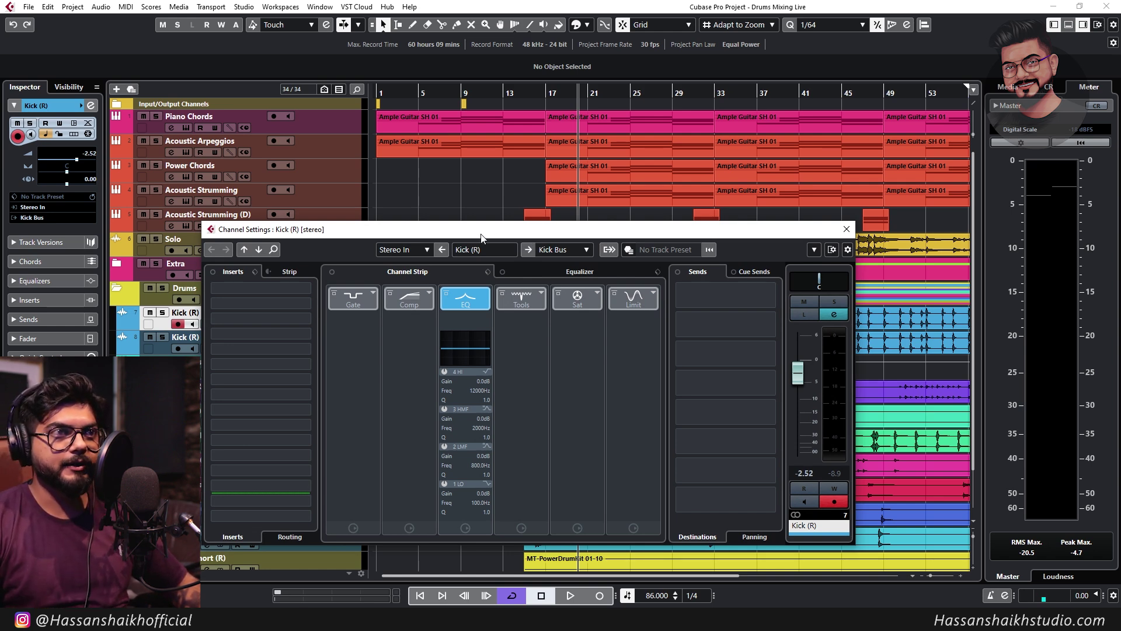
drag(481, 235, 691, 224)
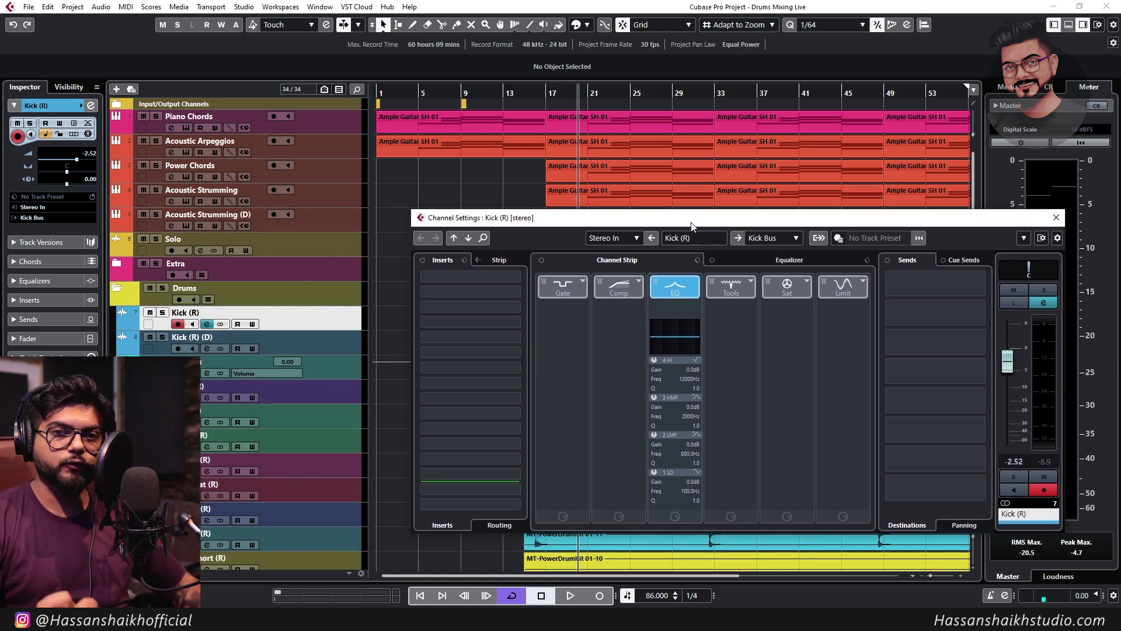
click(442, 277)
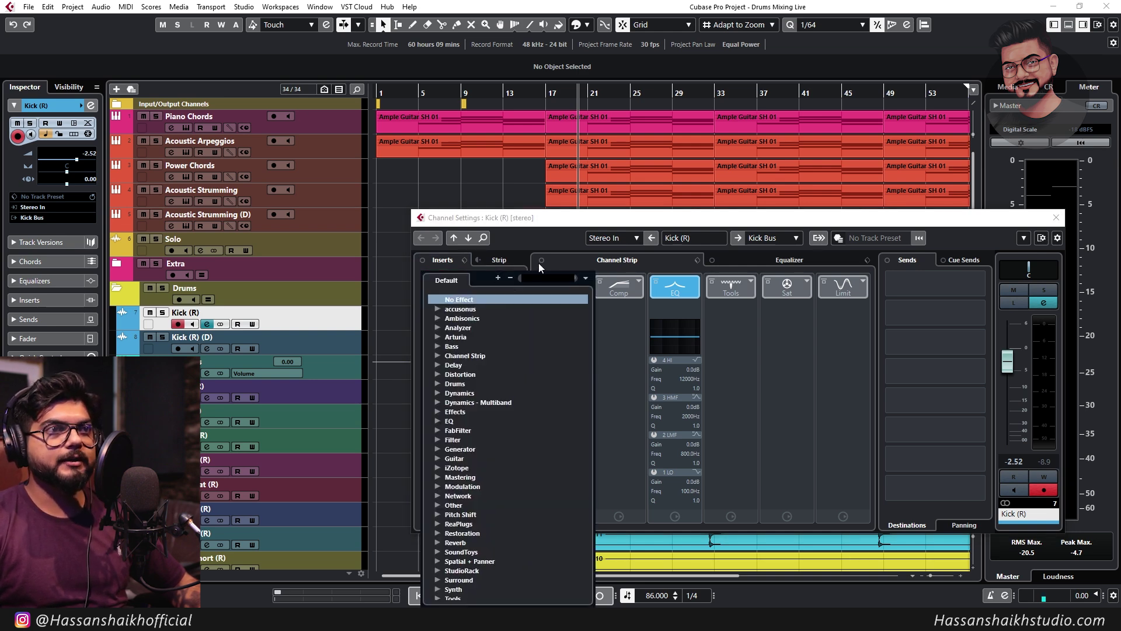
text(fr)
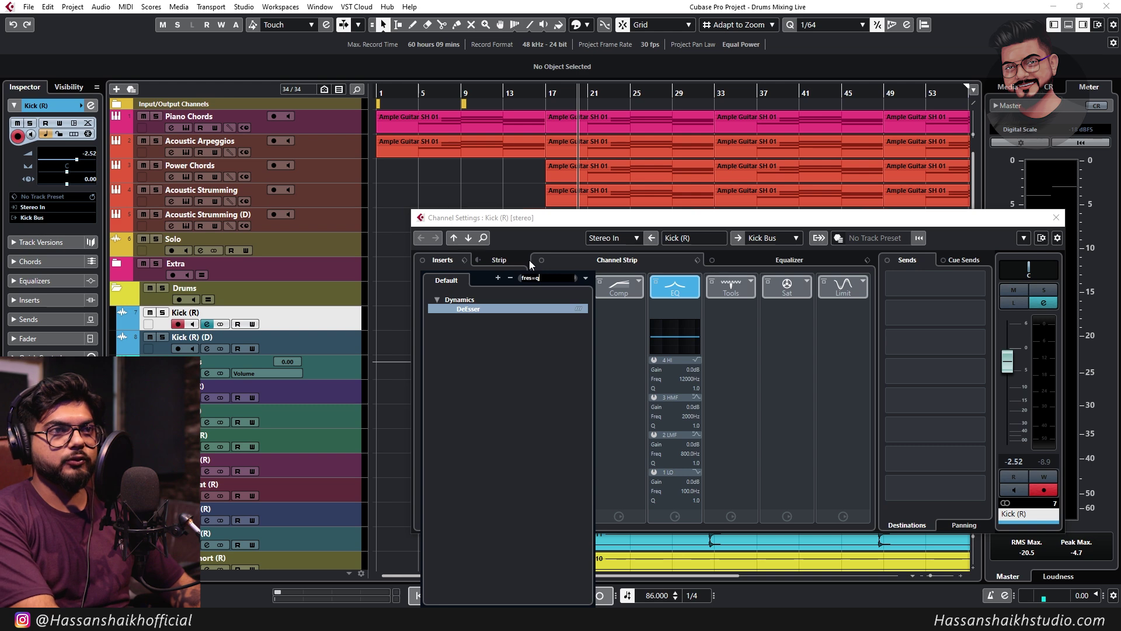
text(eq)
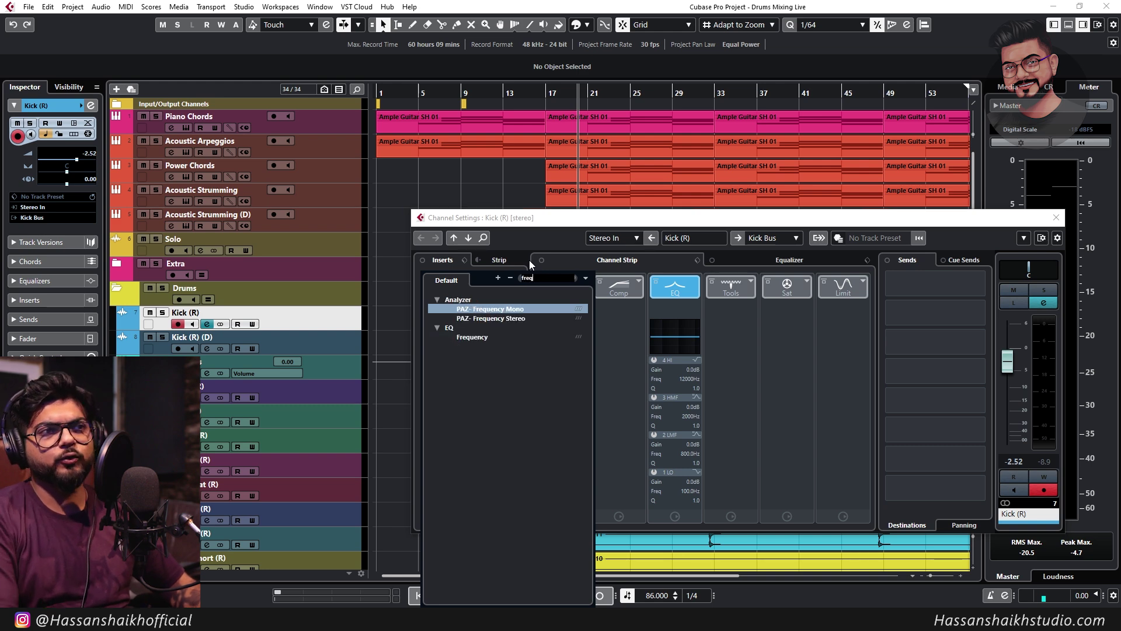
click(487, 337)
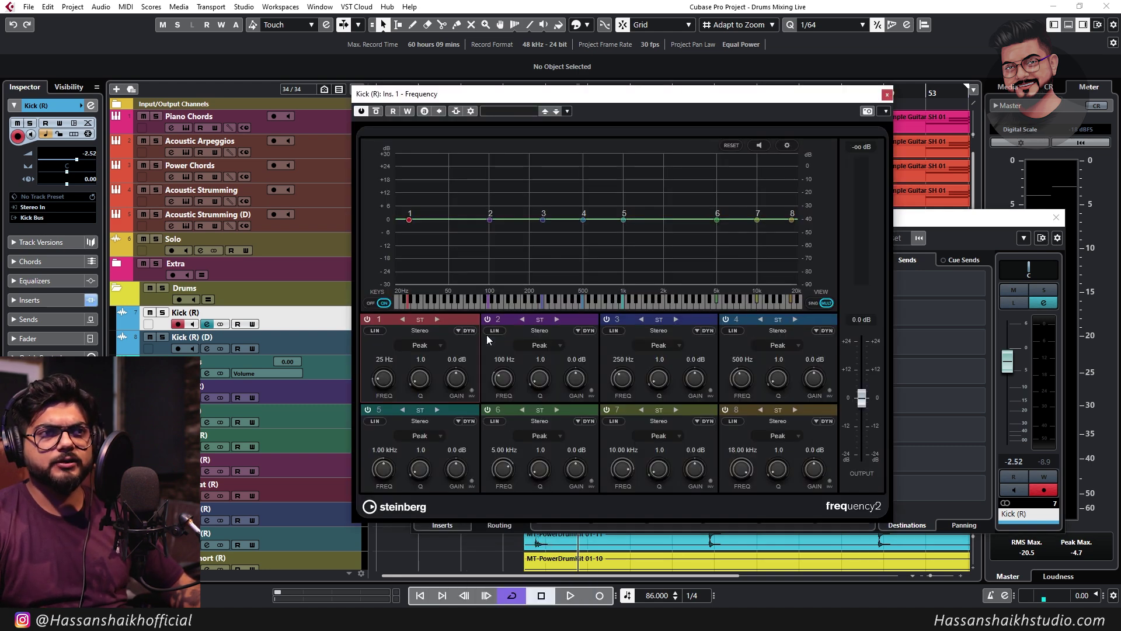
Close the channel settings, set the cycle range from bar 17 to bar 33, and start playback with the Frequency equalizer in view
click(1056, 217)
drag(615, 101, 1008, 141)
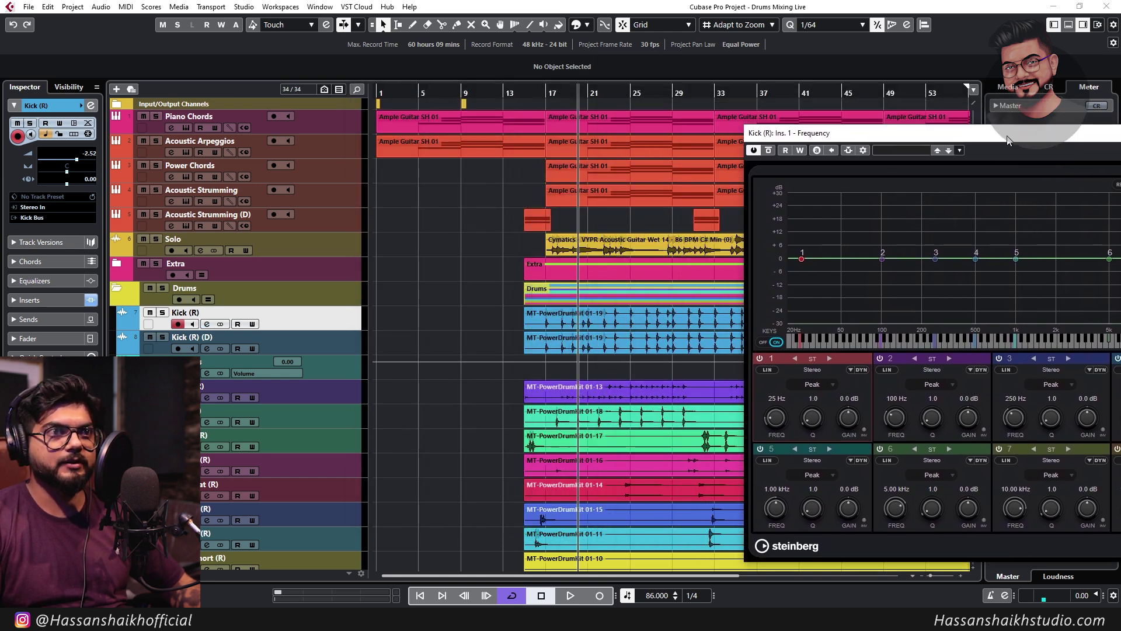
click(545, 85)
drag(545, 85, 715, 84)
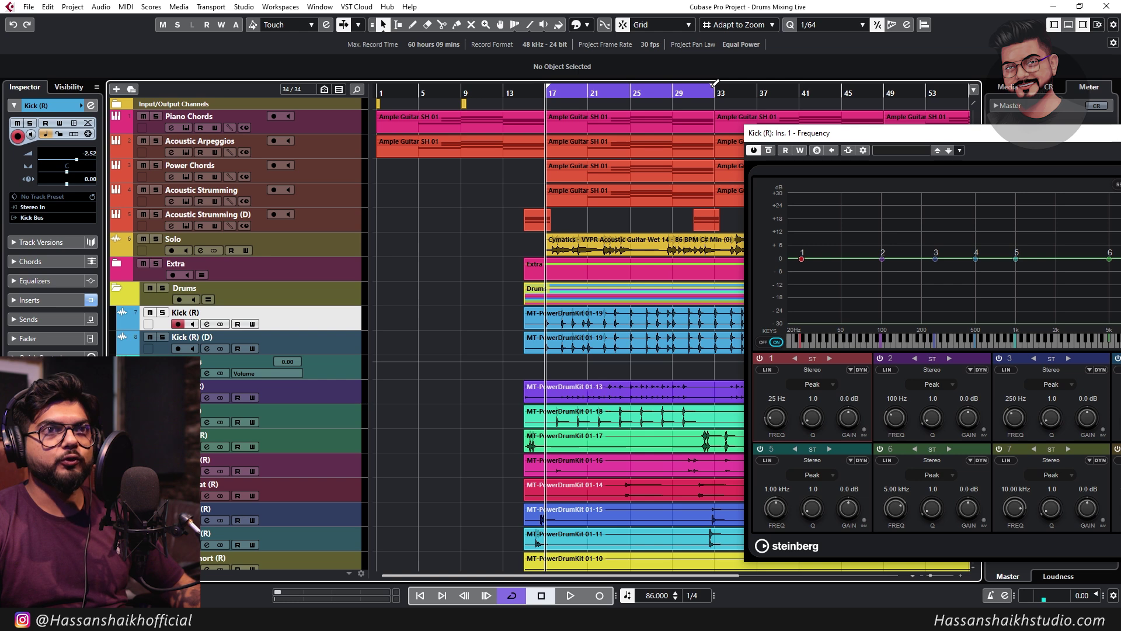
key(space)
drag(881, 143, 648, 117)
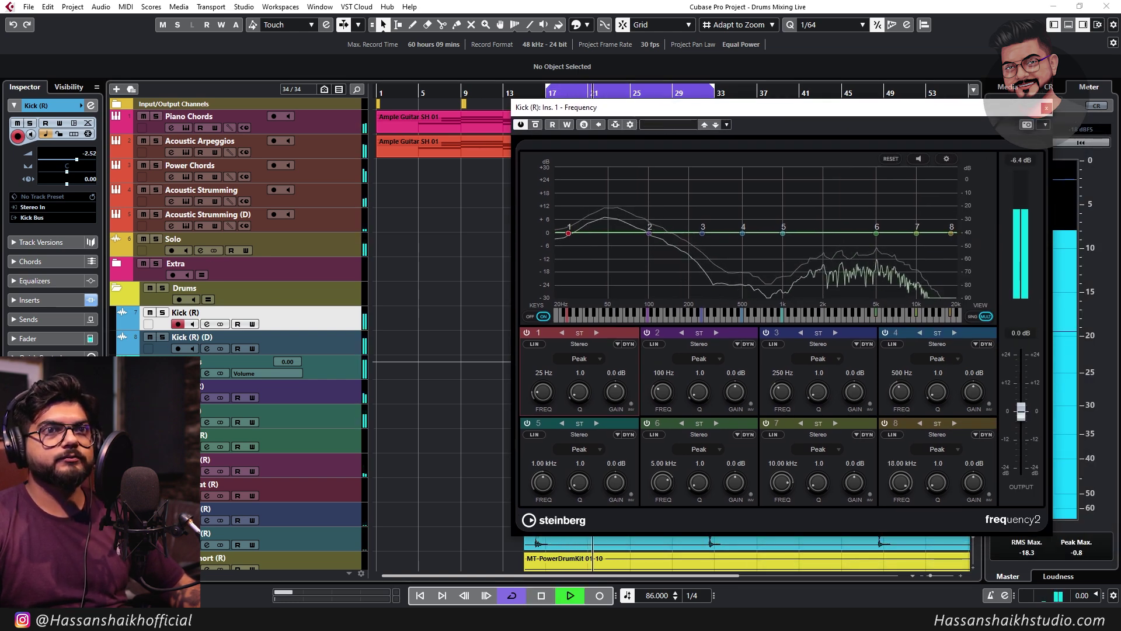
Solo Kick (R) without its copy and reopen the Frequency equalizer on its channel
click(162, 361)
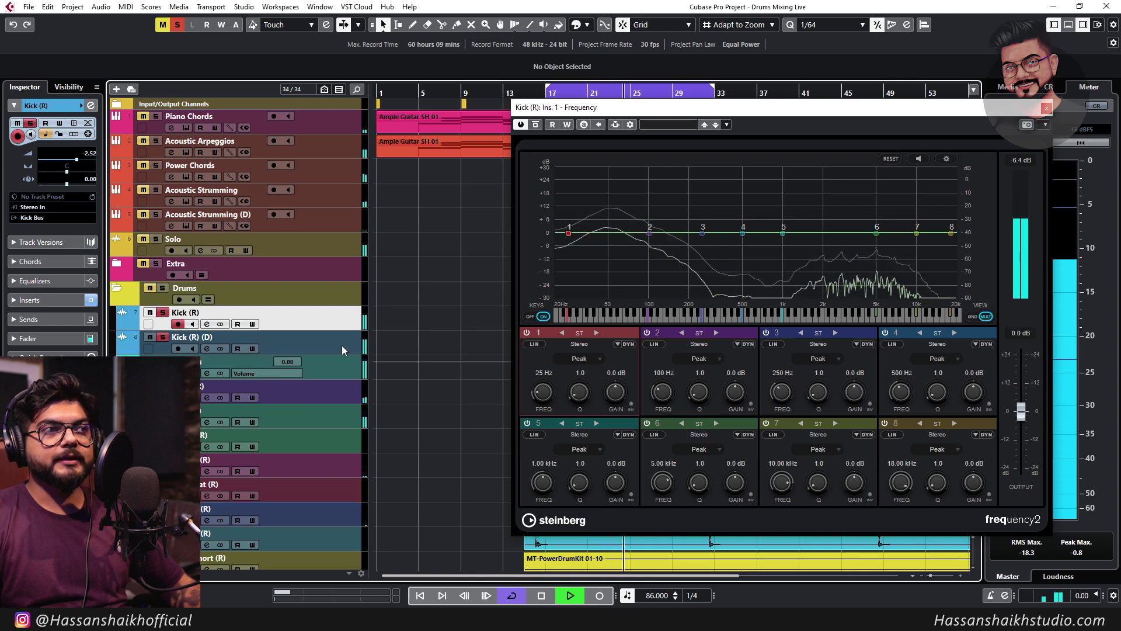
click(333, 364)
click(333, 321)
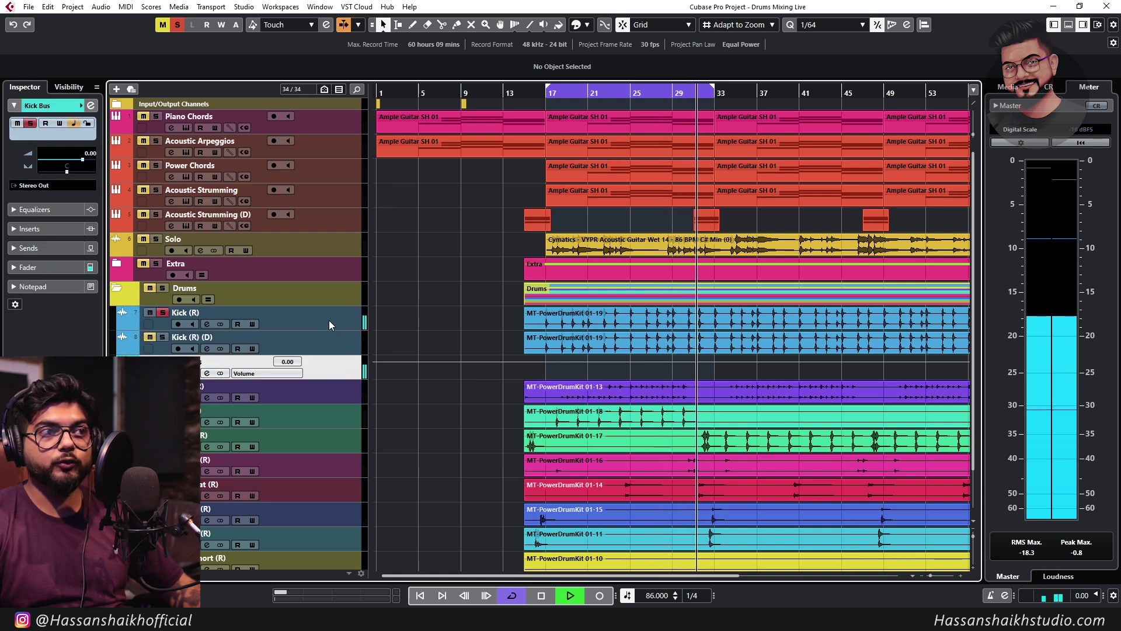
click(206, 324)
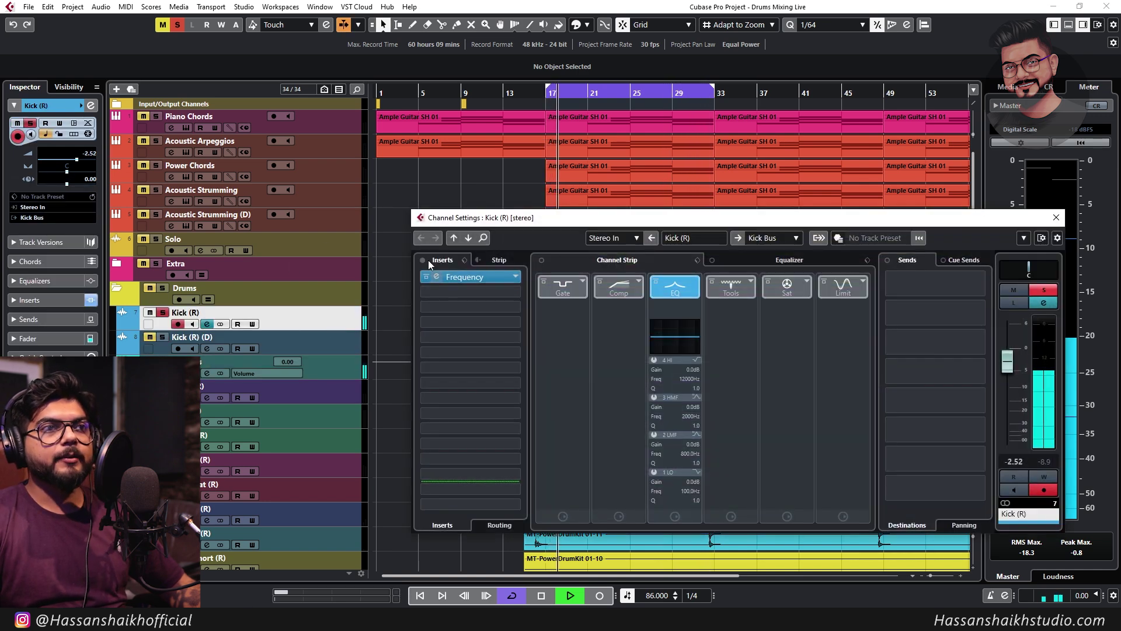
click(465, 277)
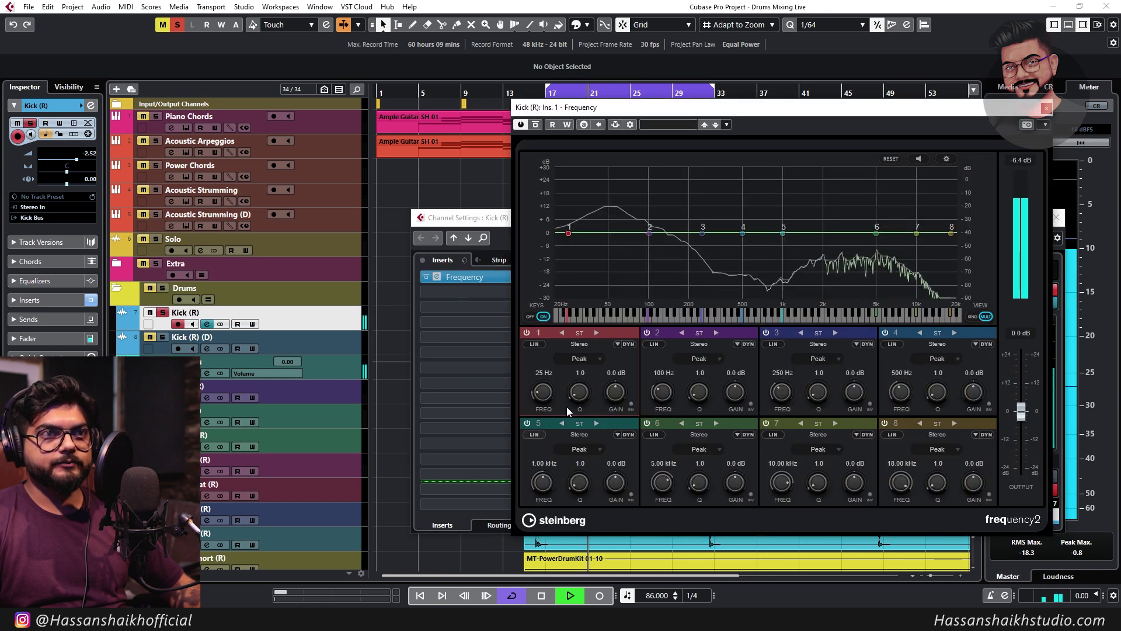
Set equalizer band 1 to a Cut 48 filter at 31 Hz
click(579, 358)
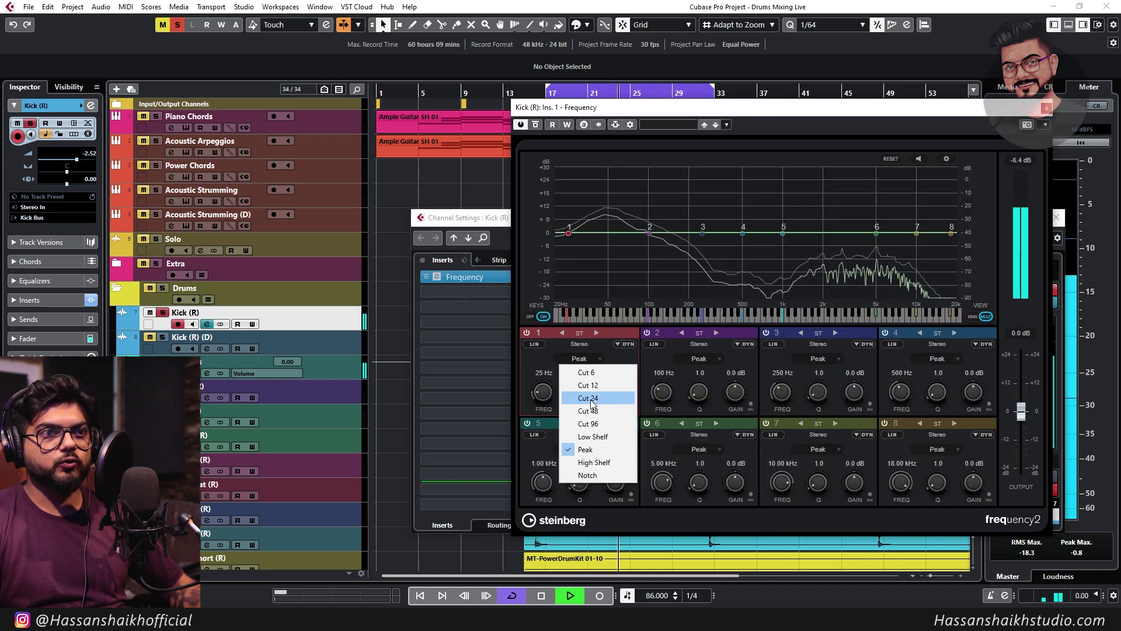
click(585, 399)
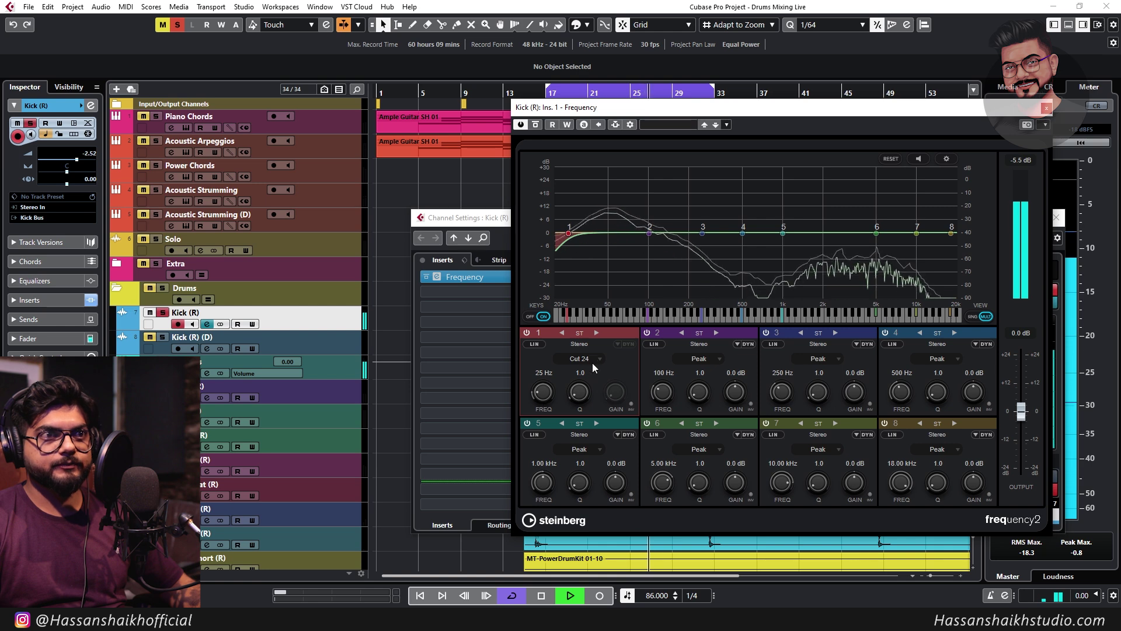
click(579, 359)
click(588, 410)
scroll(543, 395, up, 2)
scroll(543, 396, up, 1)
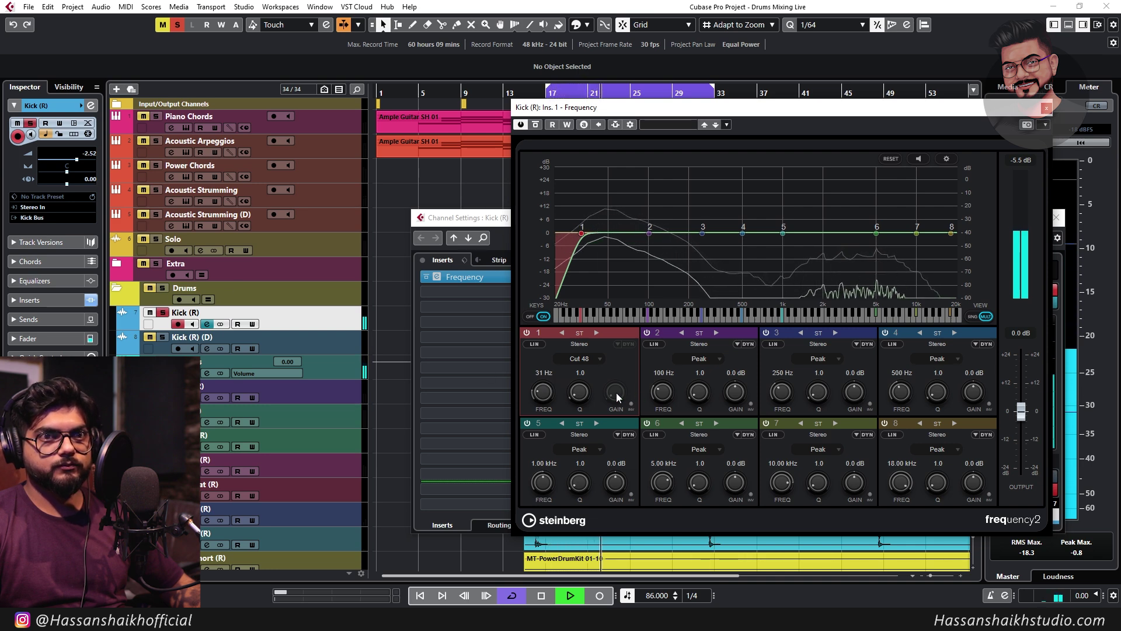
Set equalizer band 8 to a Cut 96 filter at 742 Hz
click(943, 453)
click(952, 514)
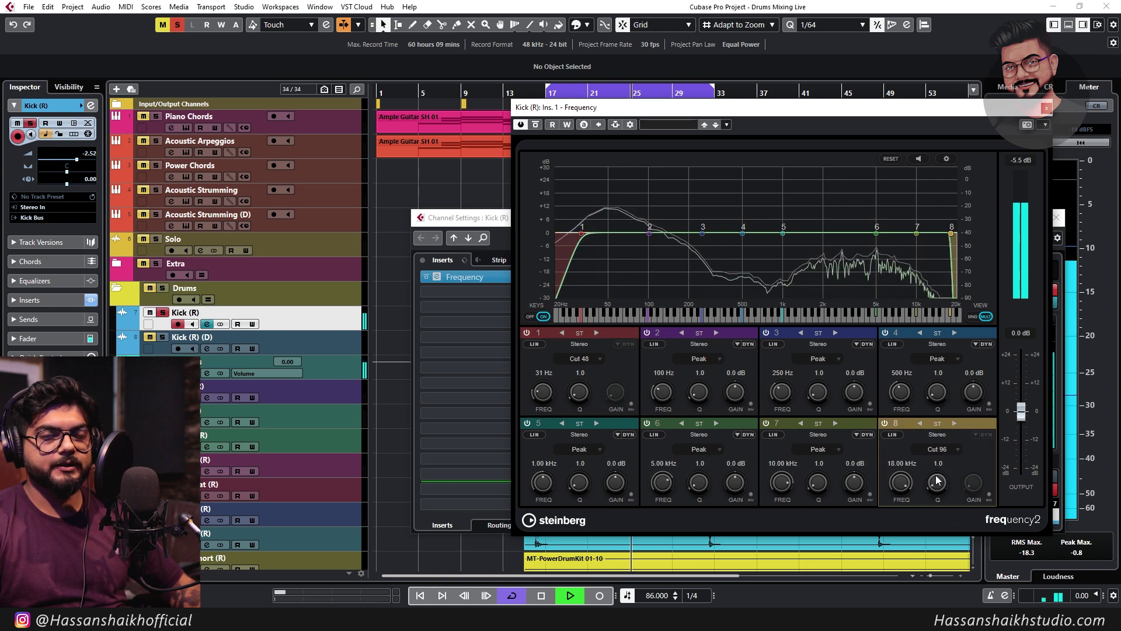
drag(901, 483, 898, 533)
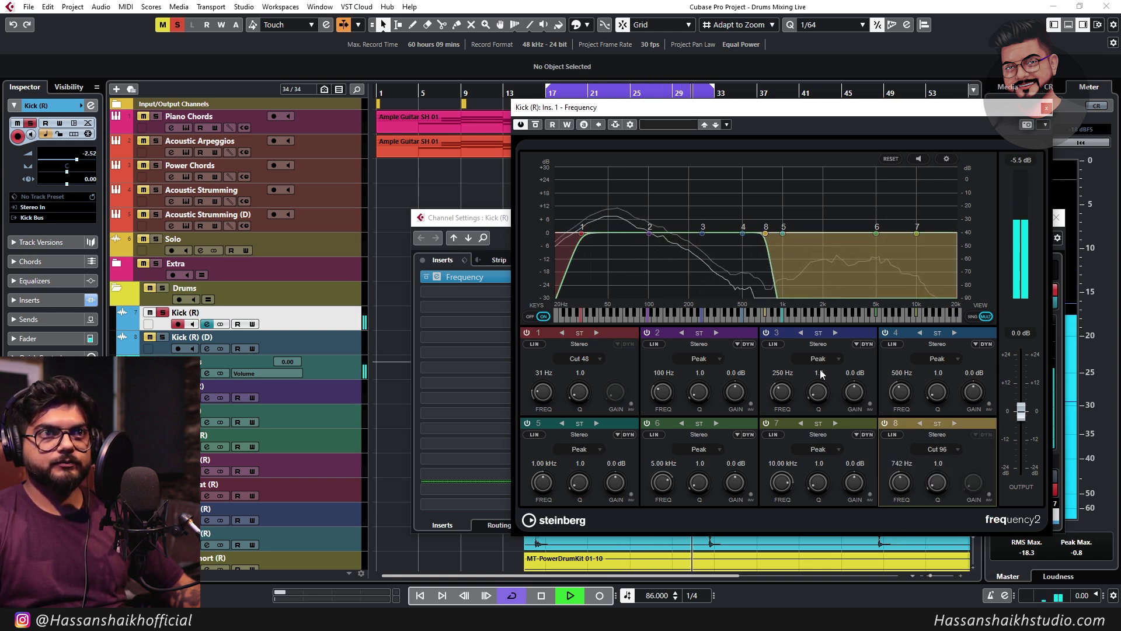
Boost band 2 by 5.0 dB at 126 Hz and band 3 by 2.4 dB at 432 Hz
drag(649, 233, 735, 230)
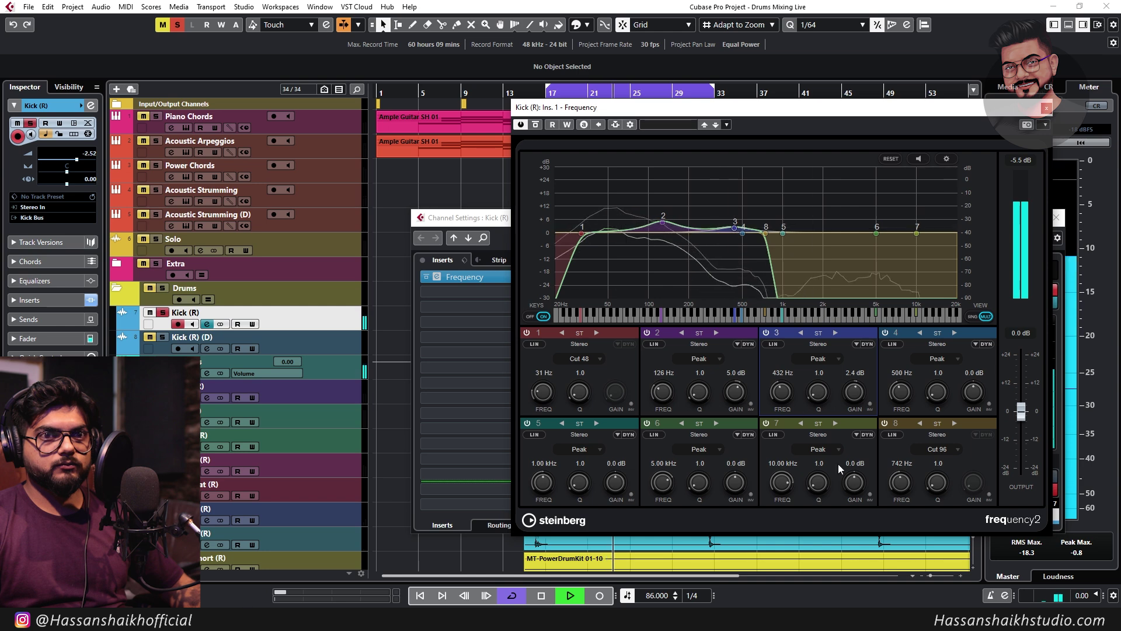
click(942, 449)
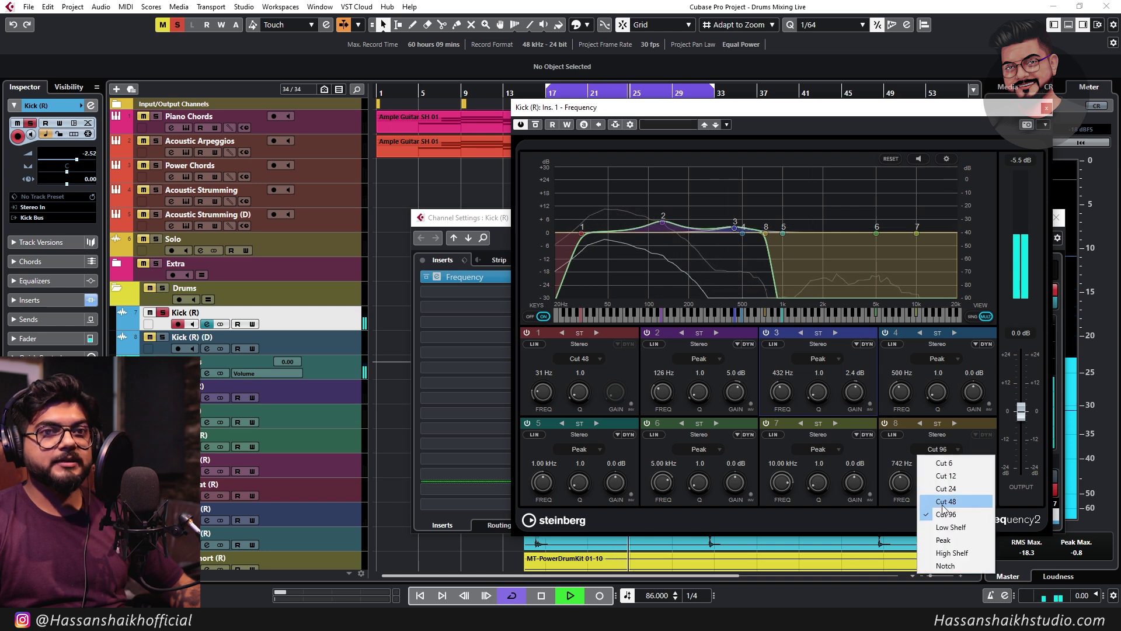
click(308, 350)
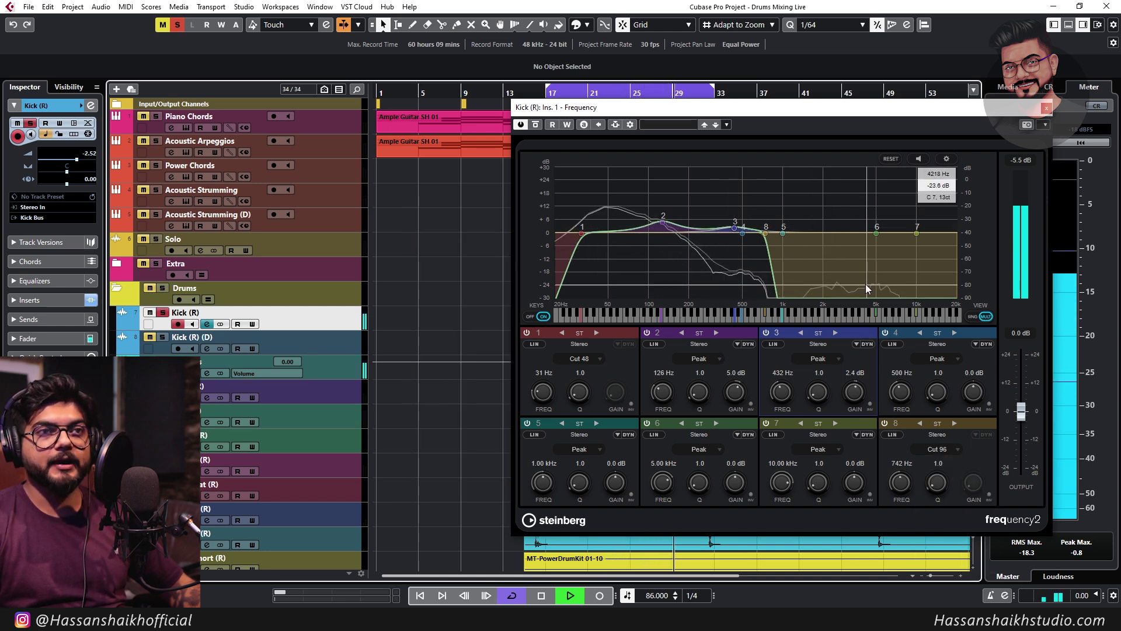
Move the band 1 low cut to 34 Hz and the band 8 high cut to 1.05 kHz
drag(543, 402, 534, 390)
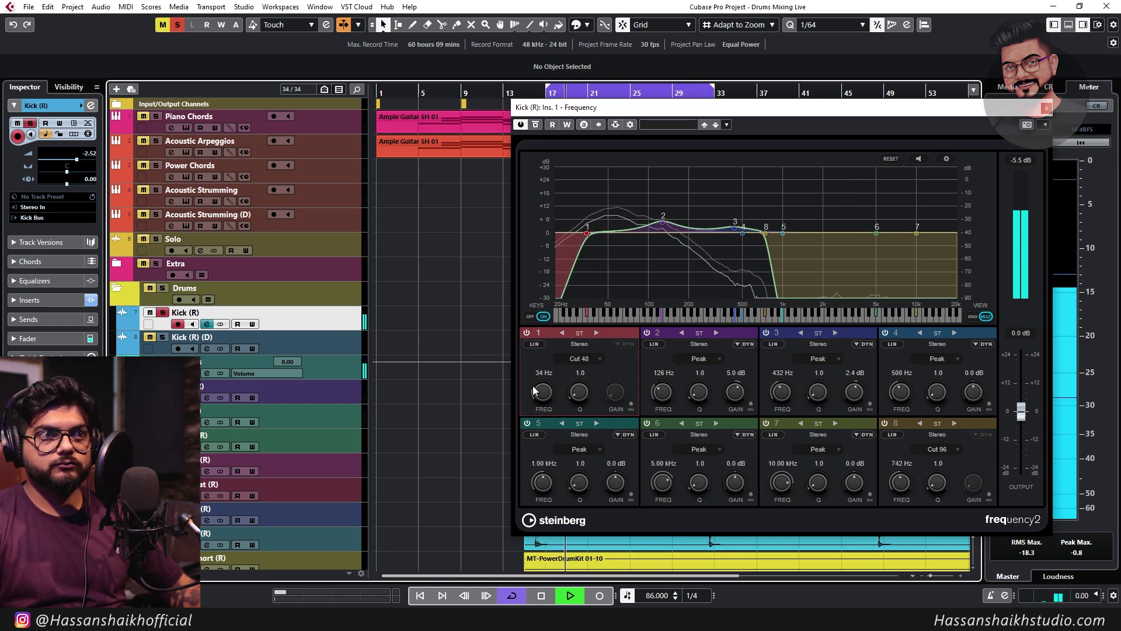
drag(920, 476, 913, 478)
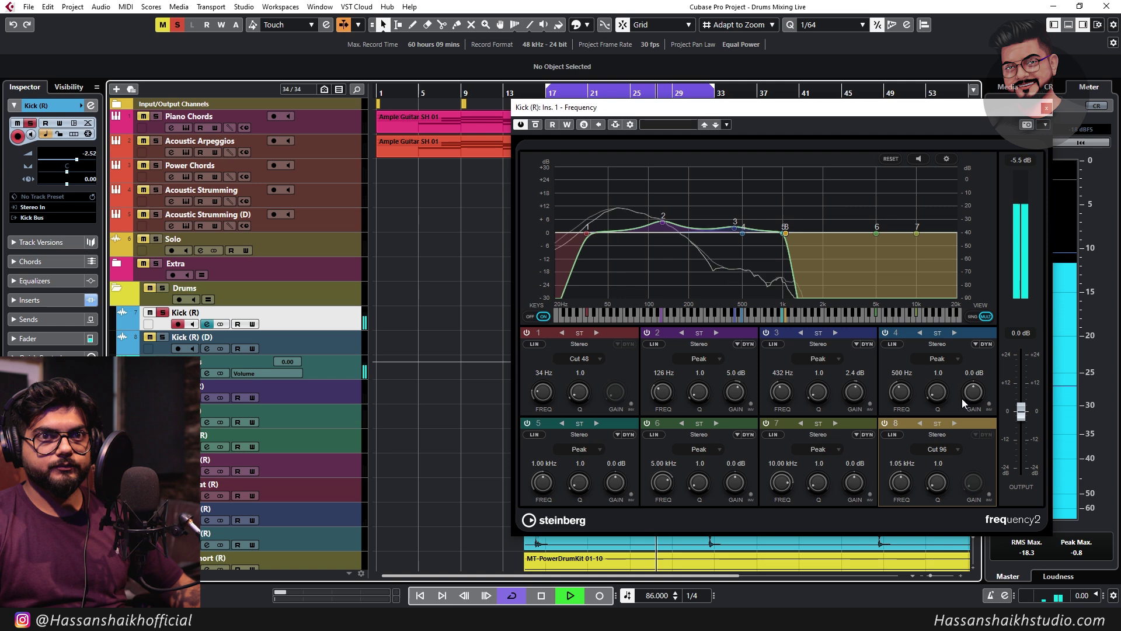
Boost band 4 by 2.9 dB at 873 Hz and band 6 by 6.4 dB at 44 Hz
drag(973, 400, 975, 397)
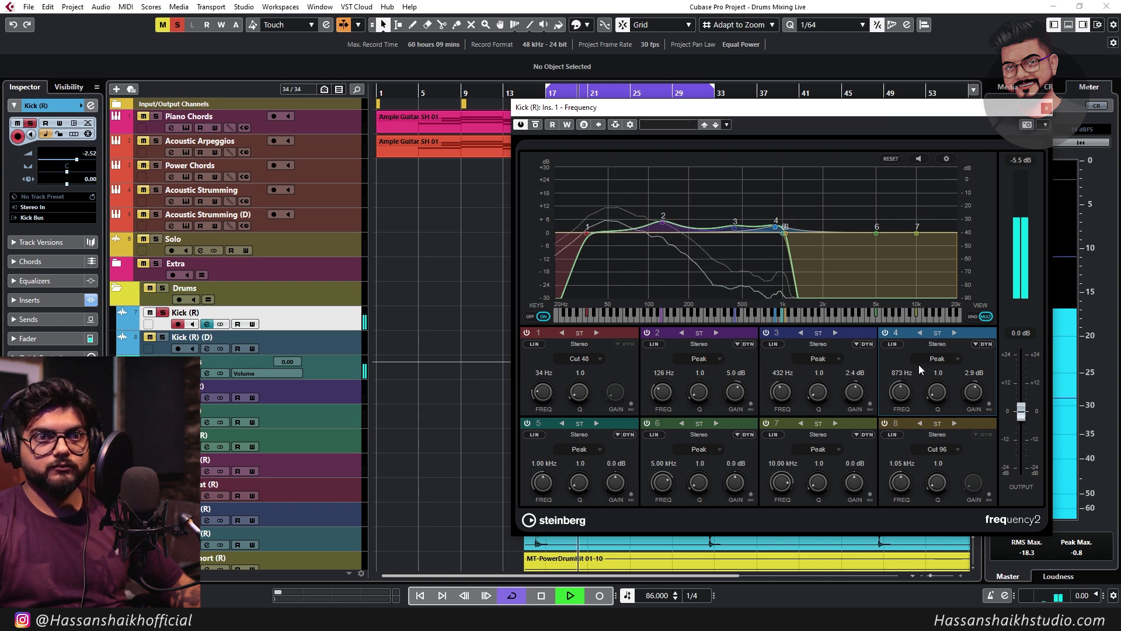
drag(876, 233, 604, 224)
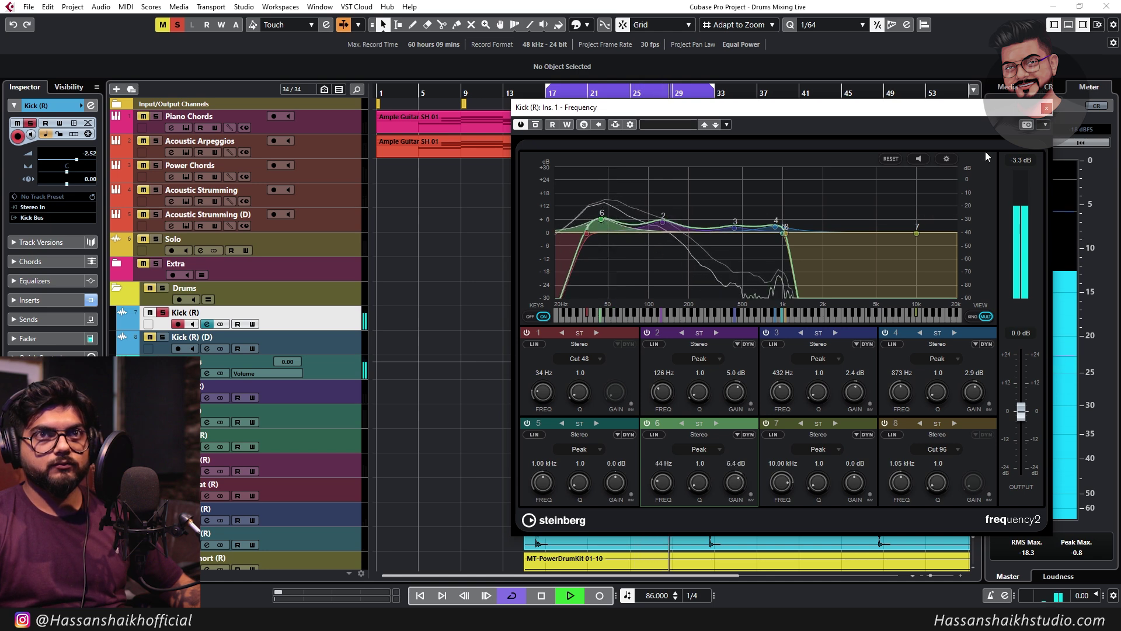
Close the equalizer, audition the full mix with Kick (R) unsoloed and Kick (R) (D) muted, and stop playback
click(1047, 109)
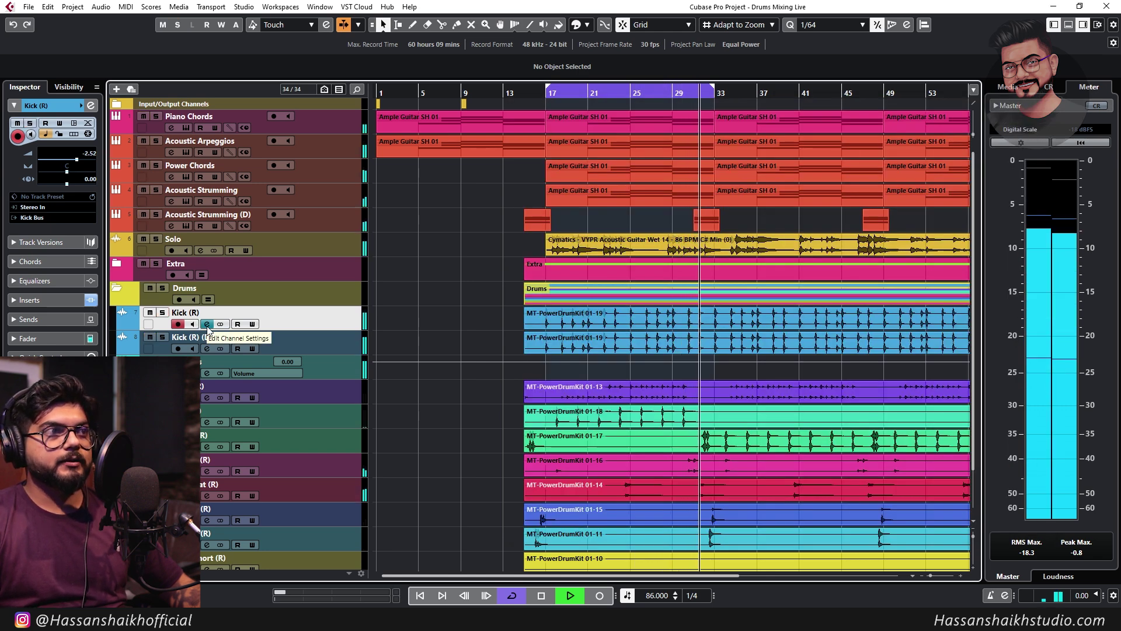
click(150, 337)
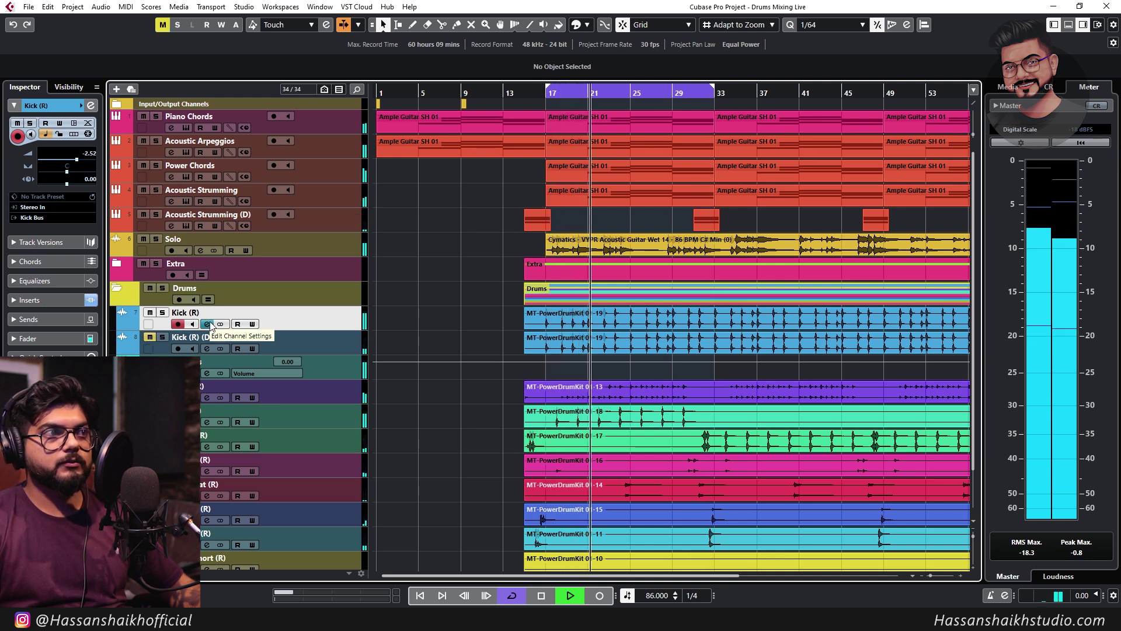
key(space)
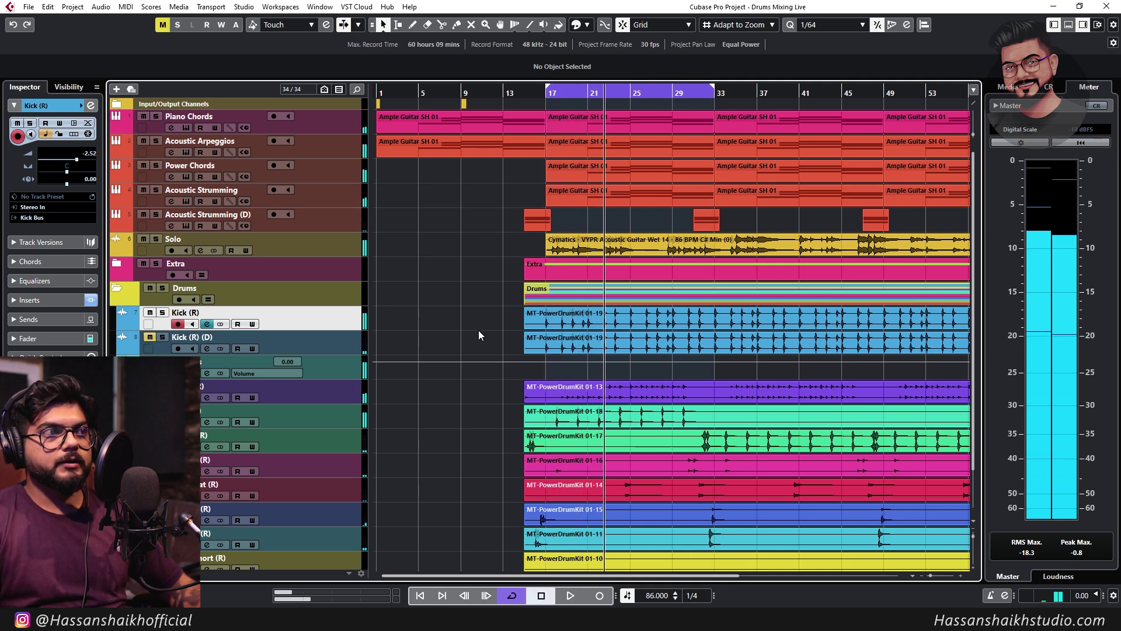
Enable the Compressor in the Kick (R) channel strip and open its detailed editor
click(207, 324)
click(493, 291)
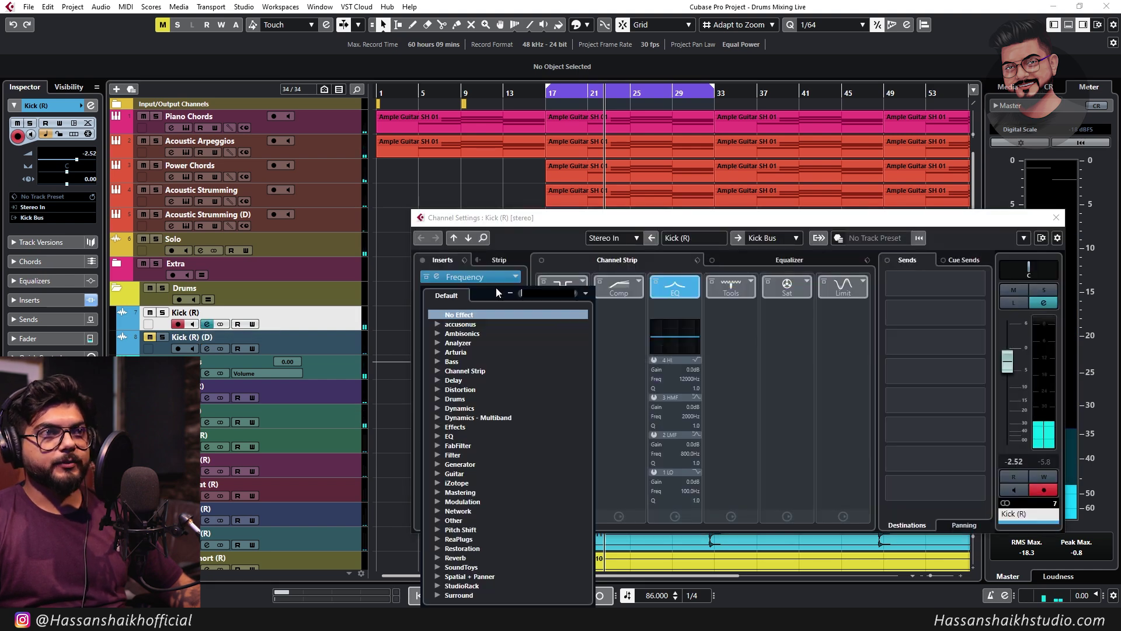
click(650, 225)
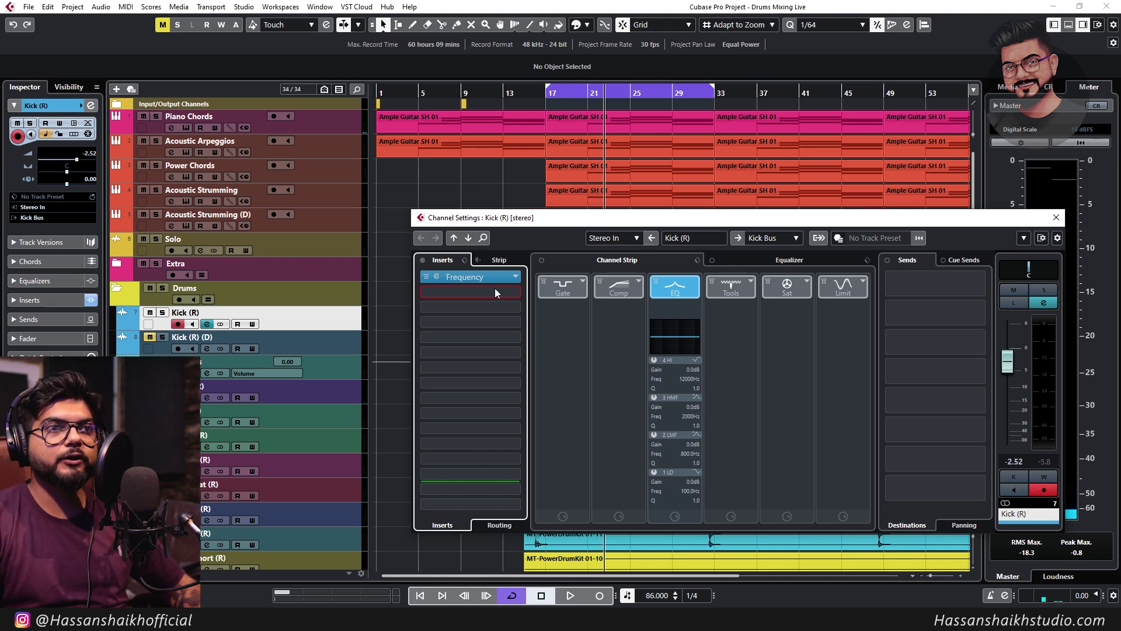
click(628, 289)
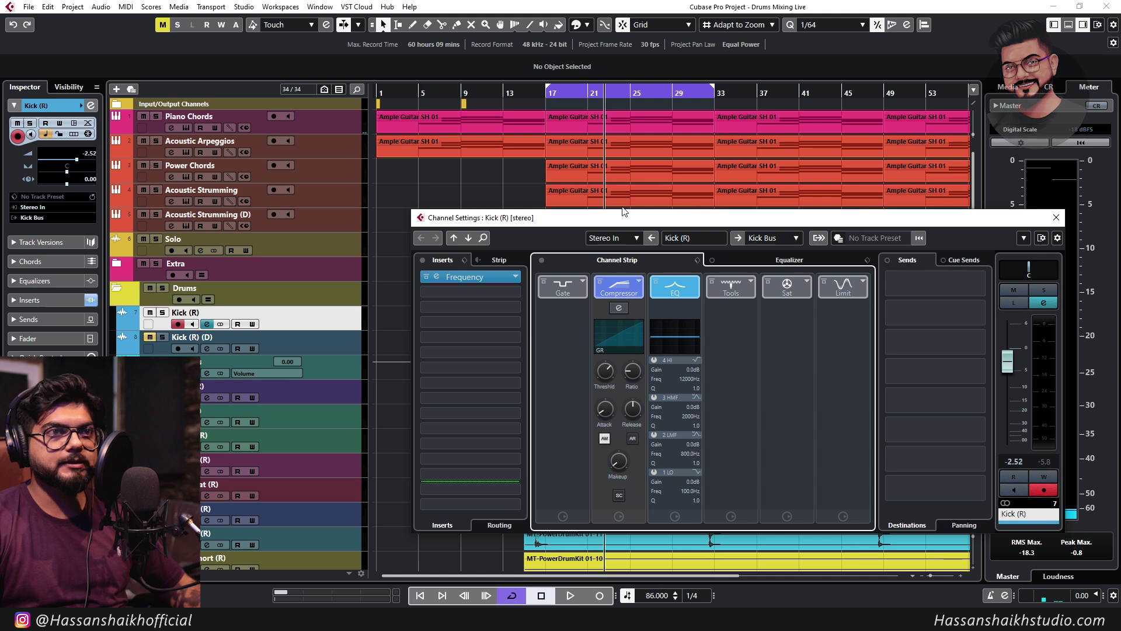
click(612, 309)
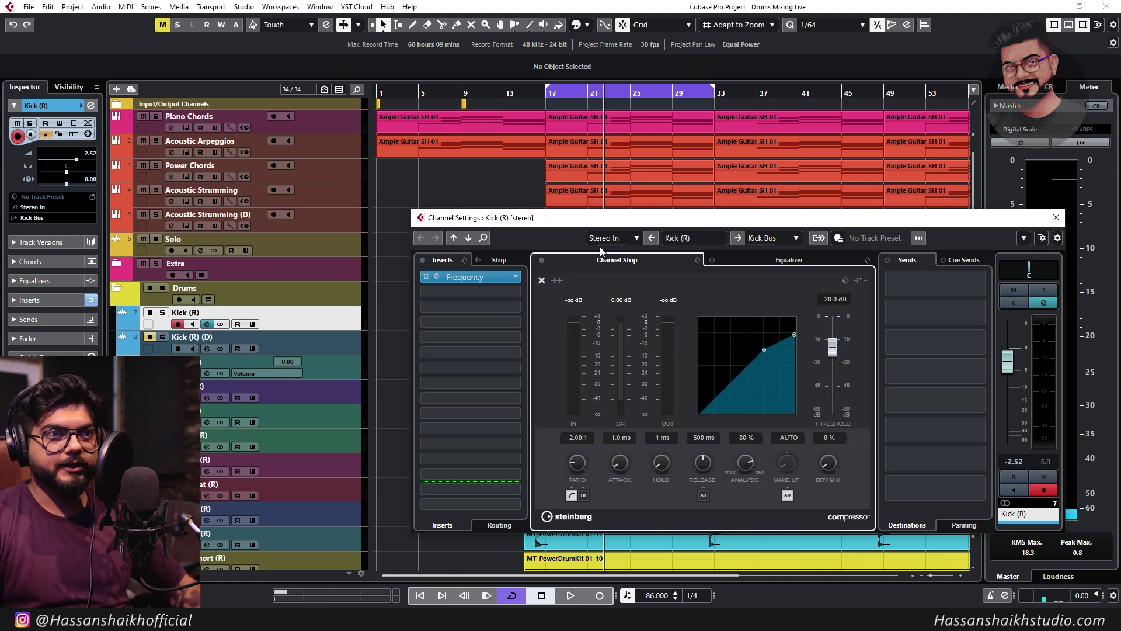
drag(674, 221, 512, 185)
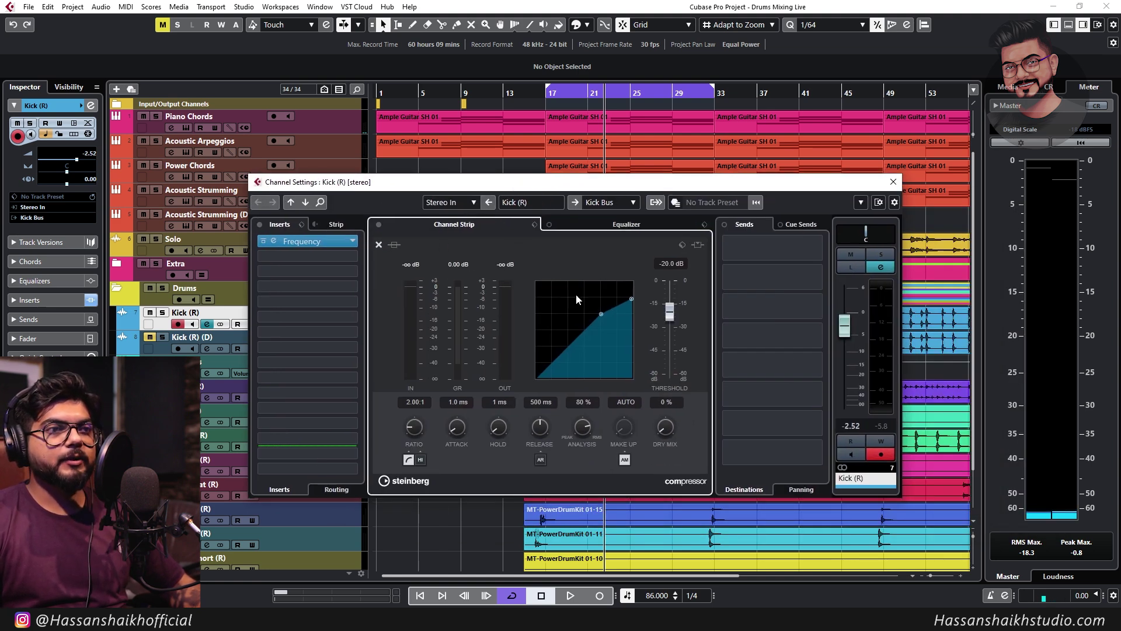
Turn off the compressor's automatic make-up gain and set its threshold to -30.2 dB
click(627, 461)
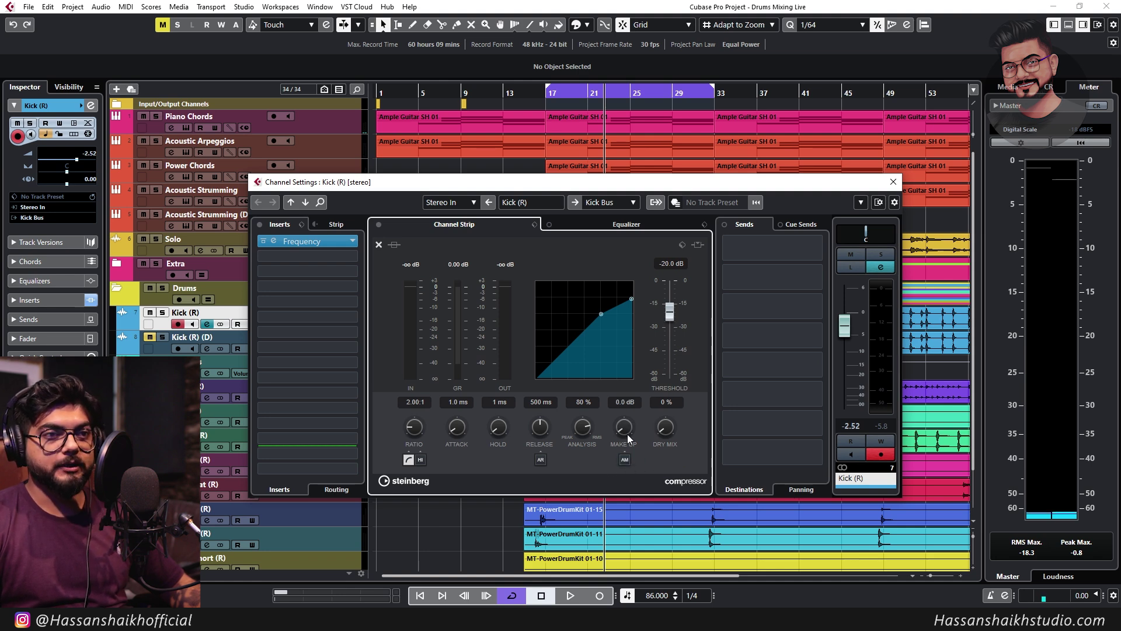
drag(670, 311, 669, 327)
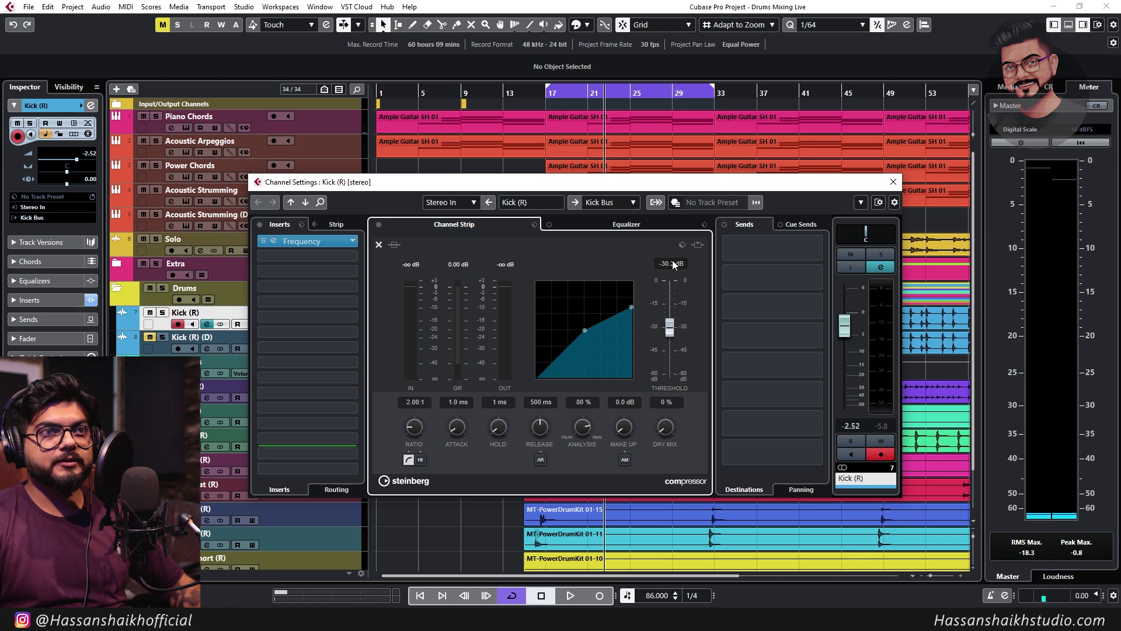
drag(680, 185, 786, 192)
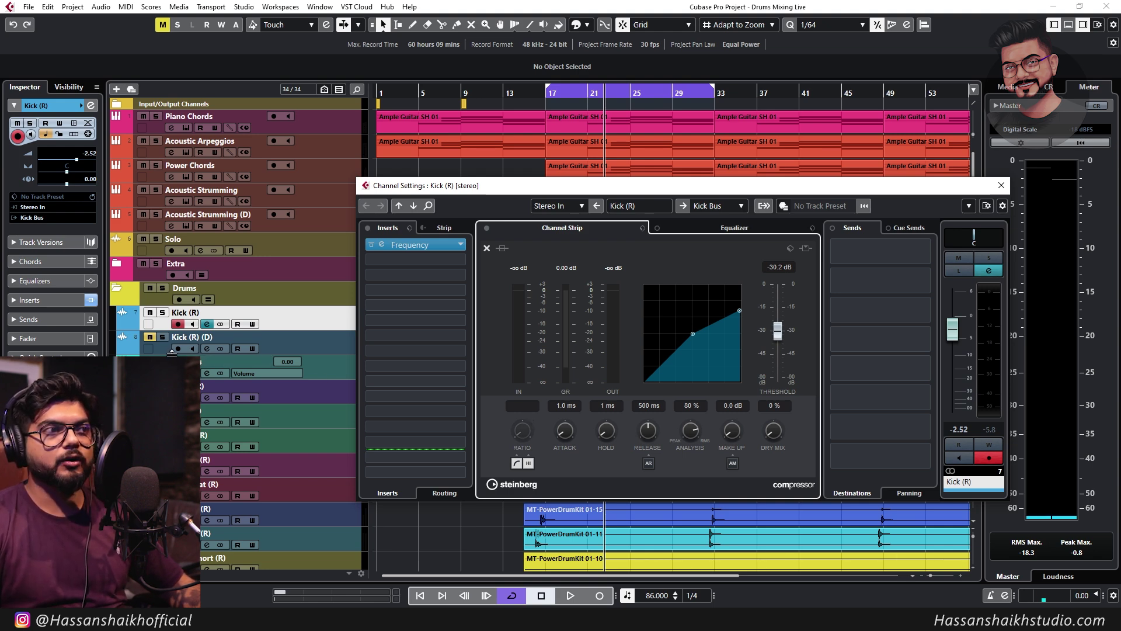
Solo Kick (R), open the Kick Bus channel settings and start playback
click(162, 313)
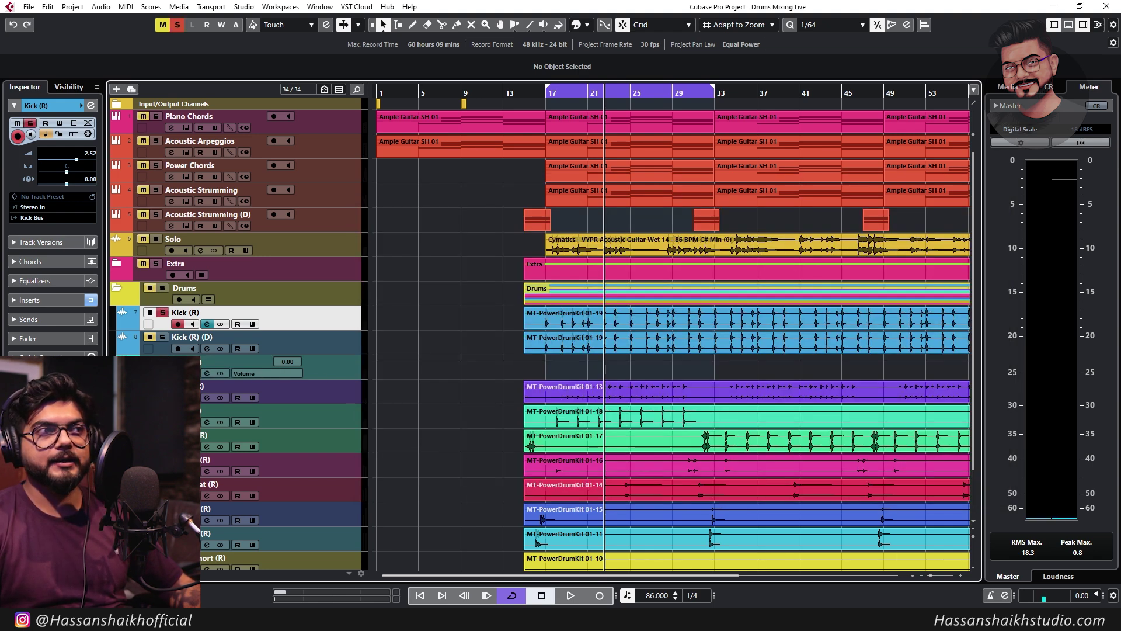
click(208, 374)
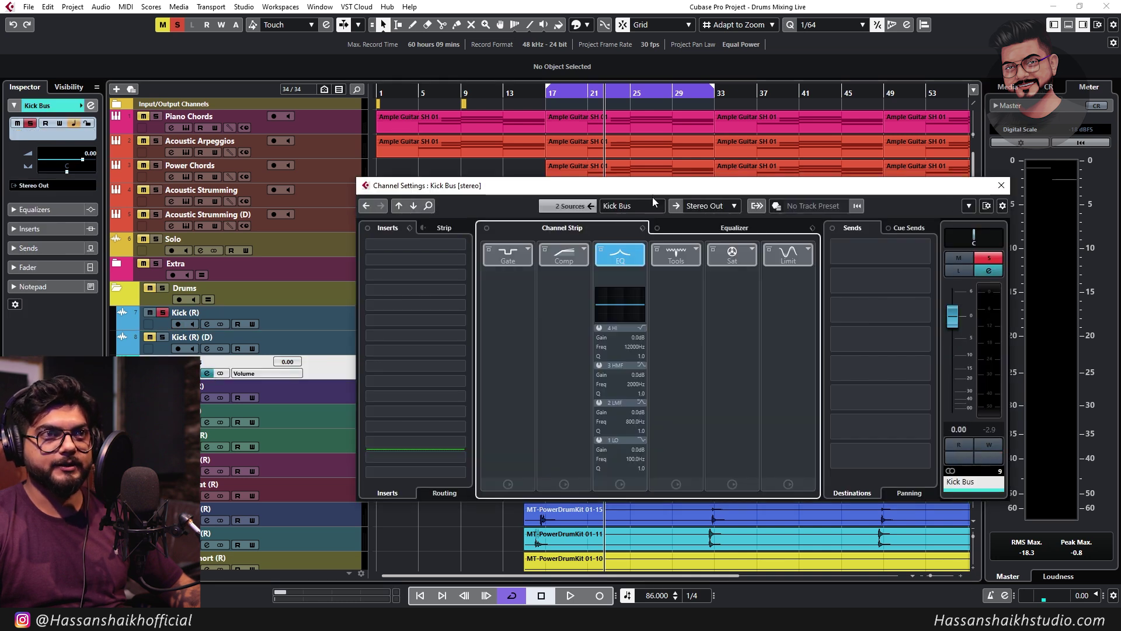
key(space)
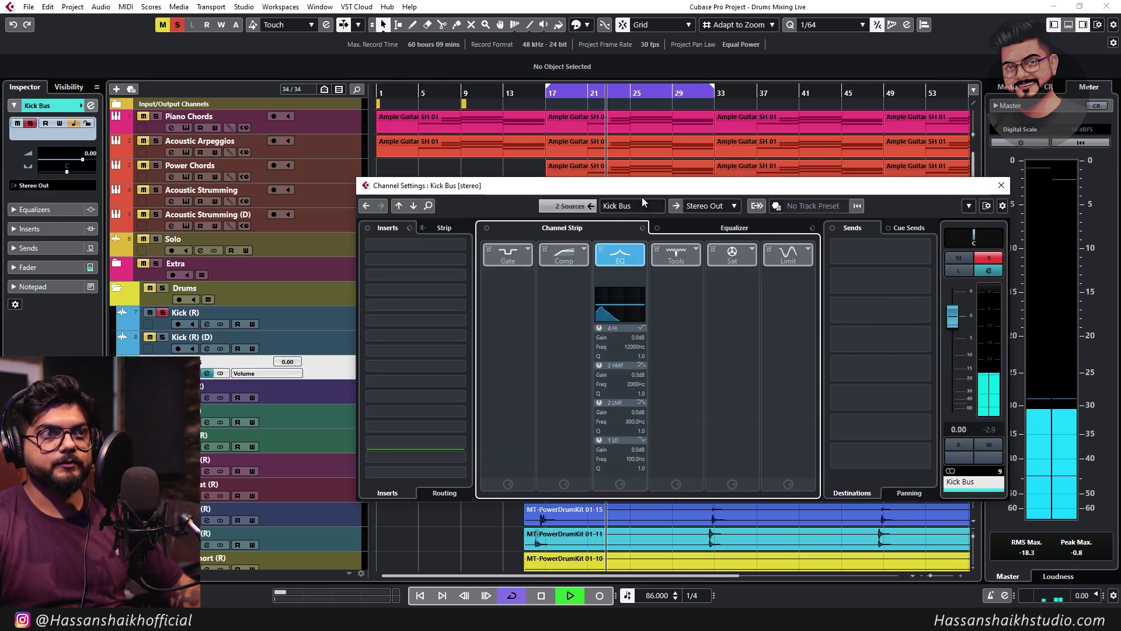
click(574, 261)
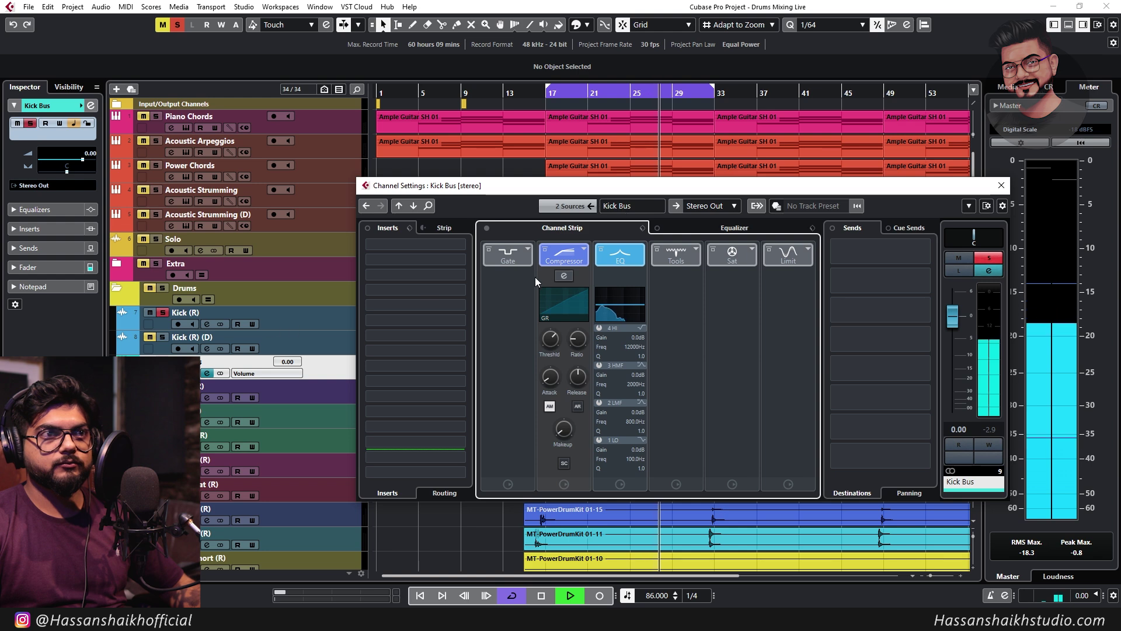
click(581, 257)
click(610, 257)
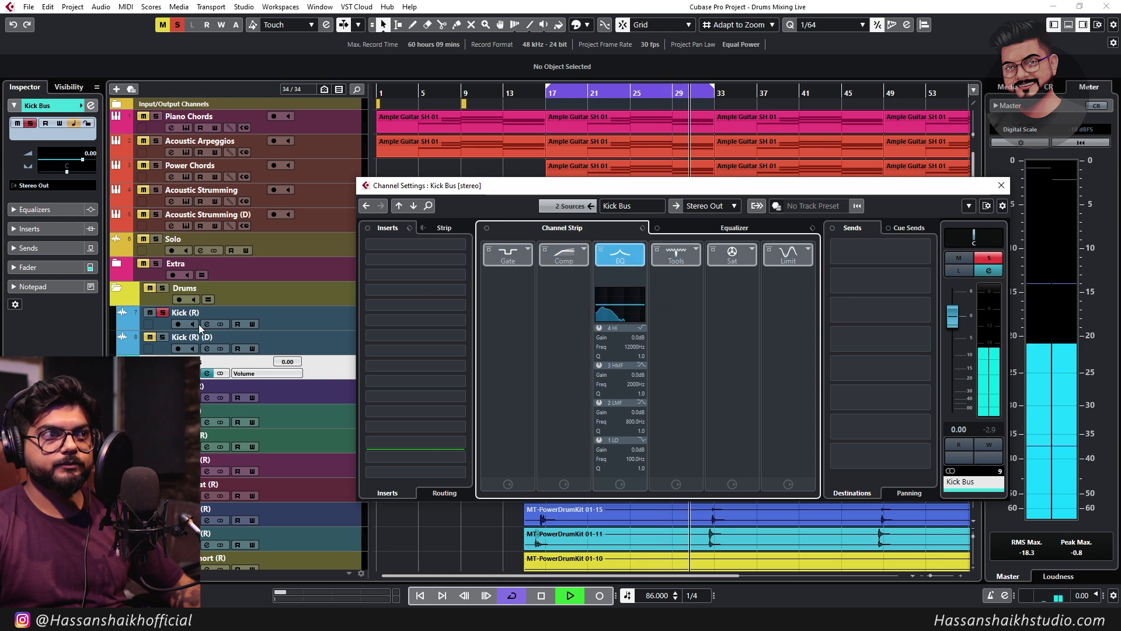
In the Kick (R) compressor, set the threshold to -20.0 dB and the make-up gain to 6.0 dB
click(206, 324)
click(570, 275)
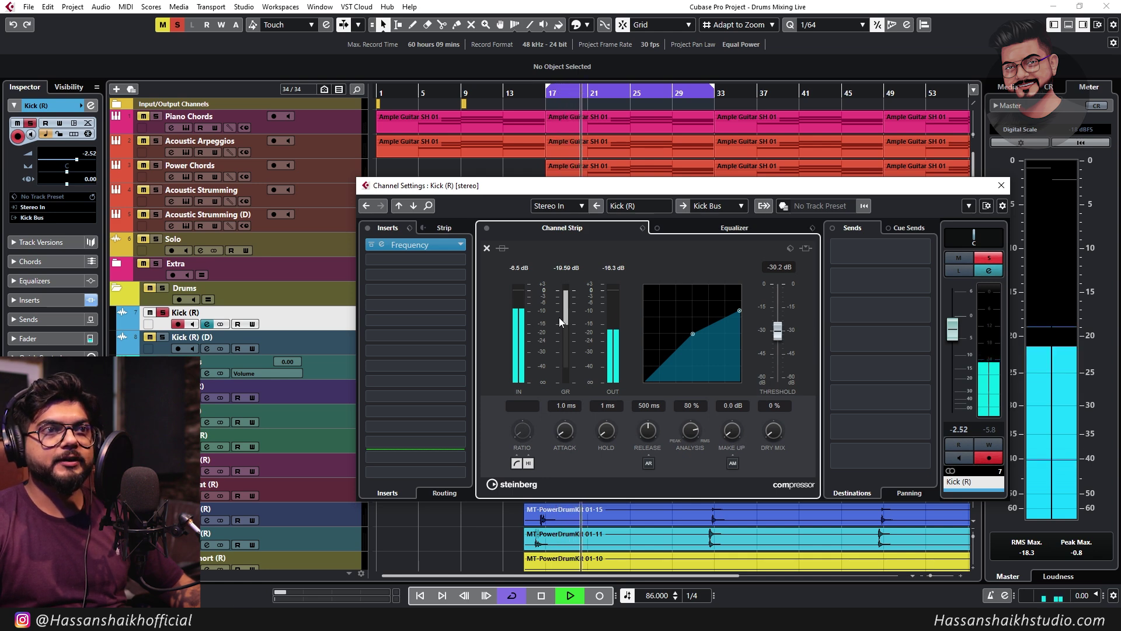
drag(730, 432, 742, 401)
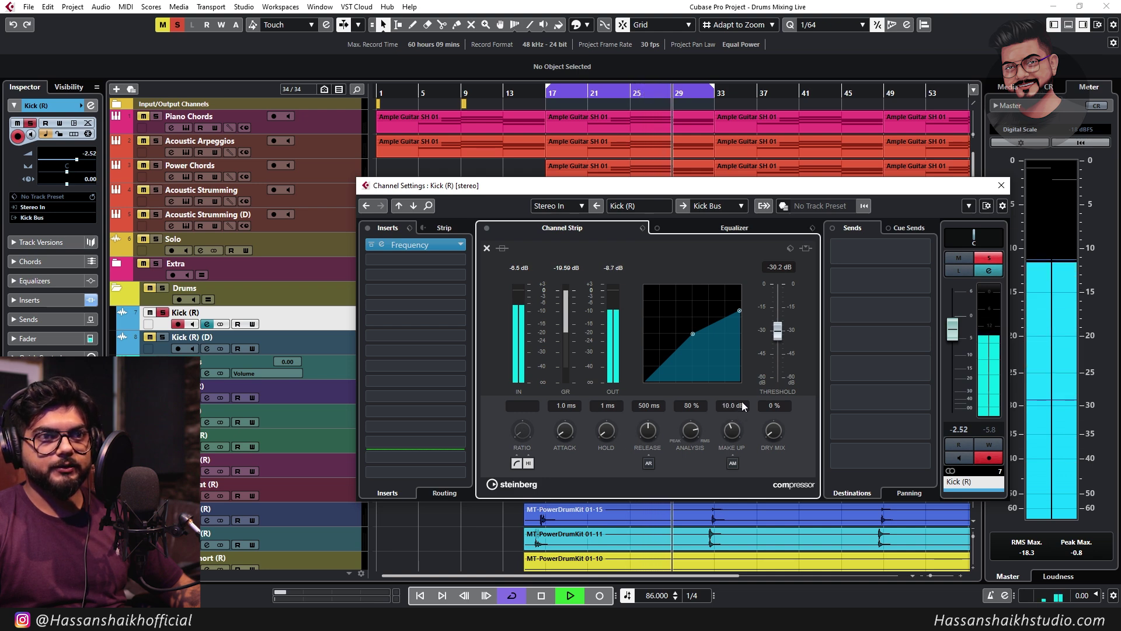
drag(779, 337, 777, 318)
drag(727, 433, 729, 442)
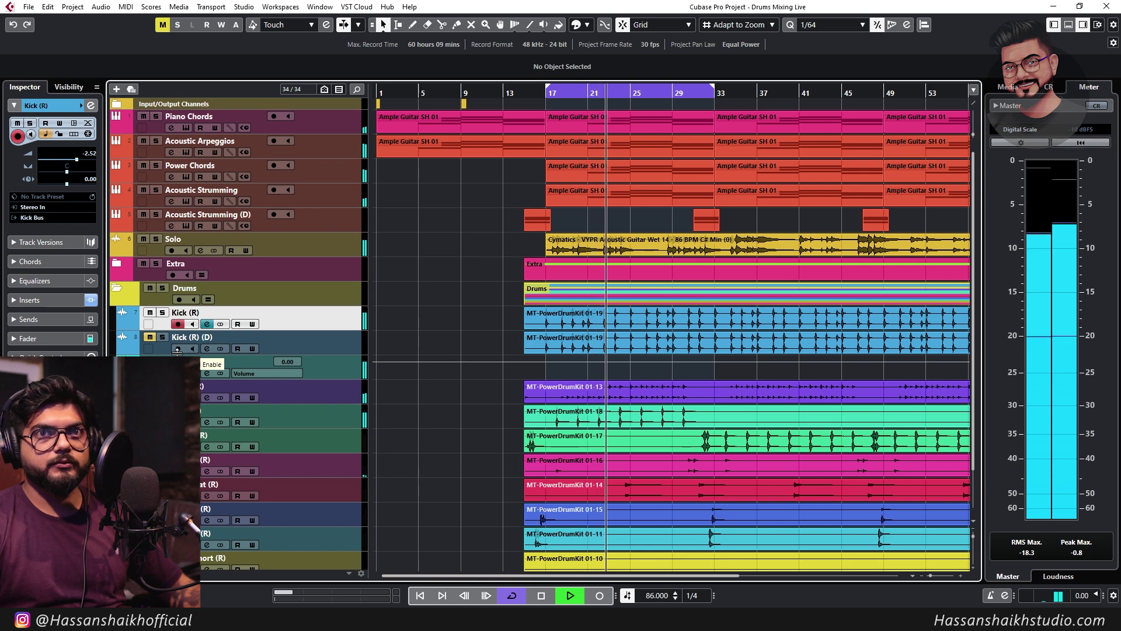
Check the Kick (R) compressor's detailed settings during playback, stop playback and unmute Kick (R) (D)
click(207, 324)
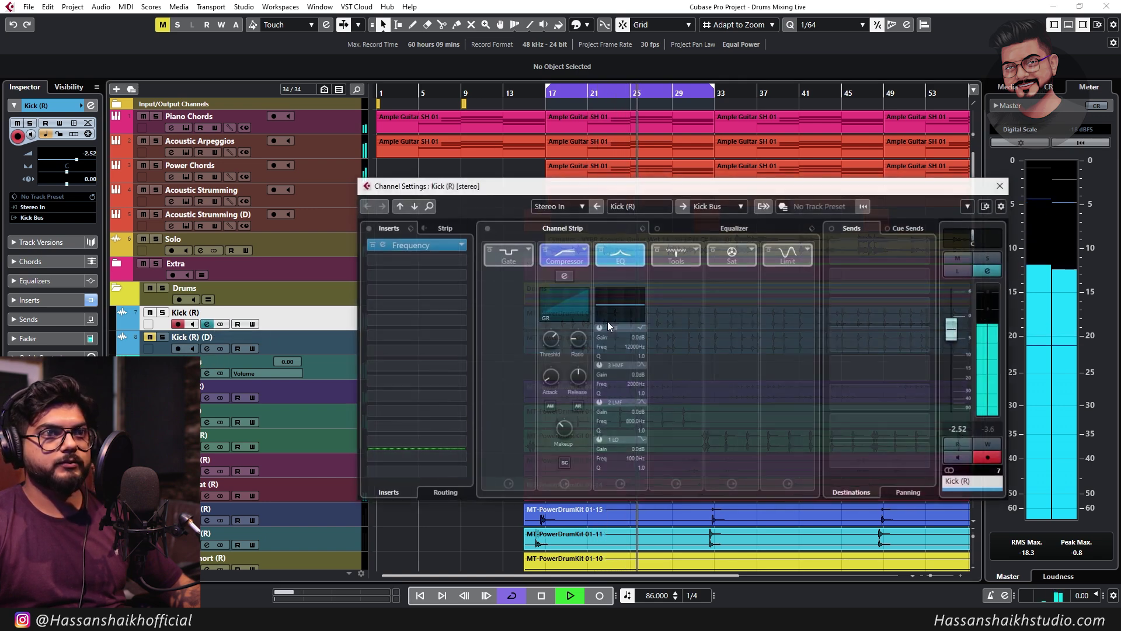
click(565, 276)
scroll(740, 432, down, 3)
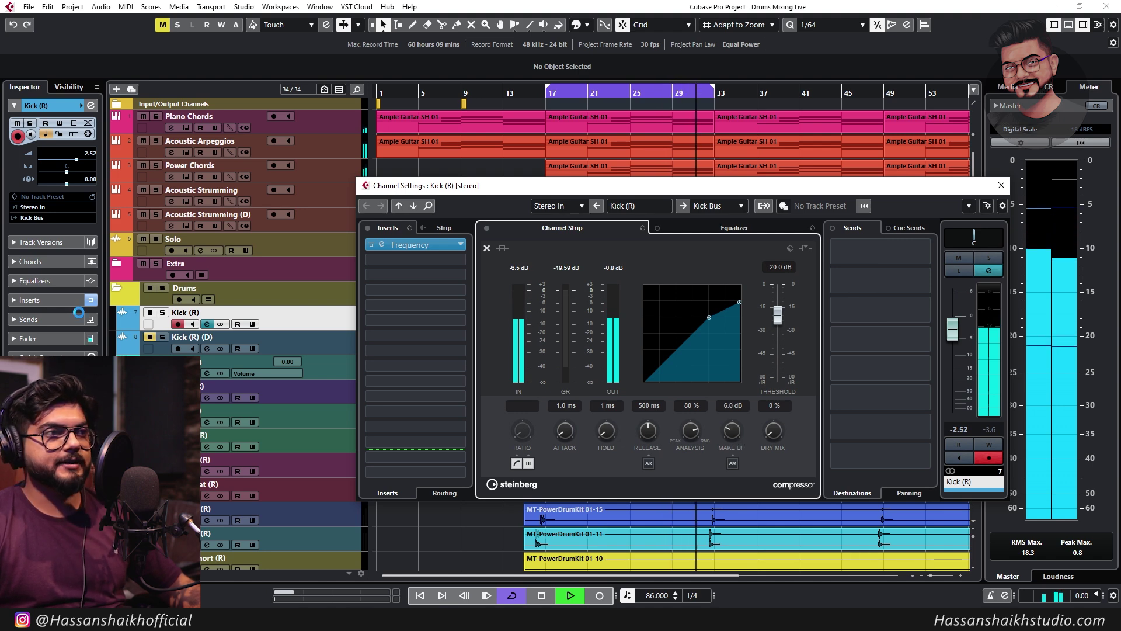
key(space)
click(149, 338)
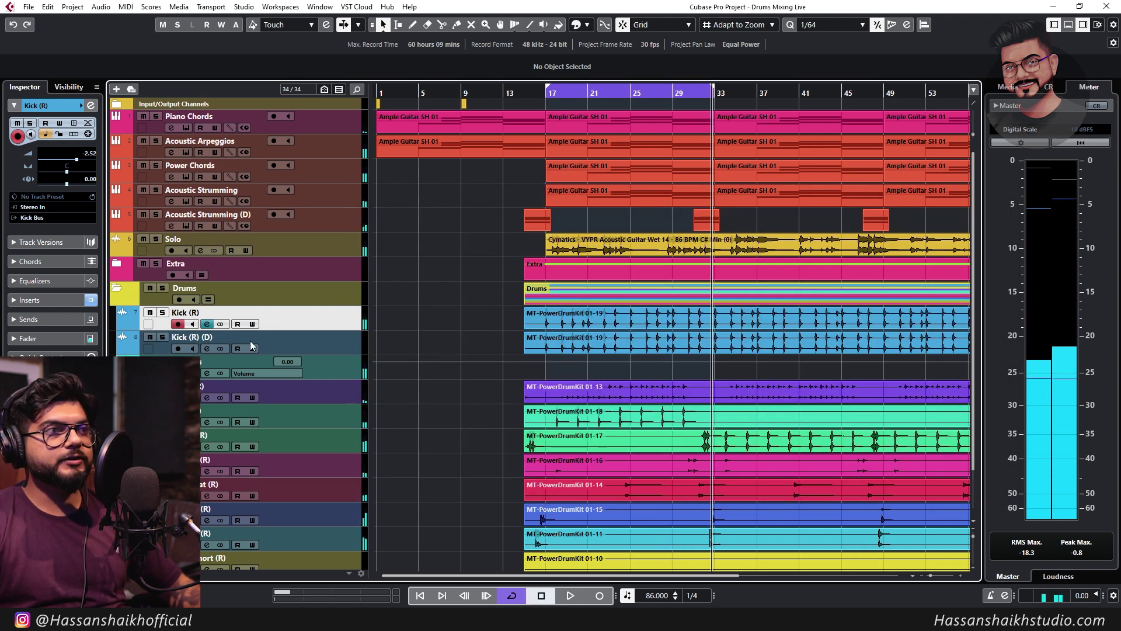
Open the Kick (R) (D) channel settings and insert the Frequency equalizer in its first insert slot
click(288, 347)
click(206, 349)
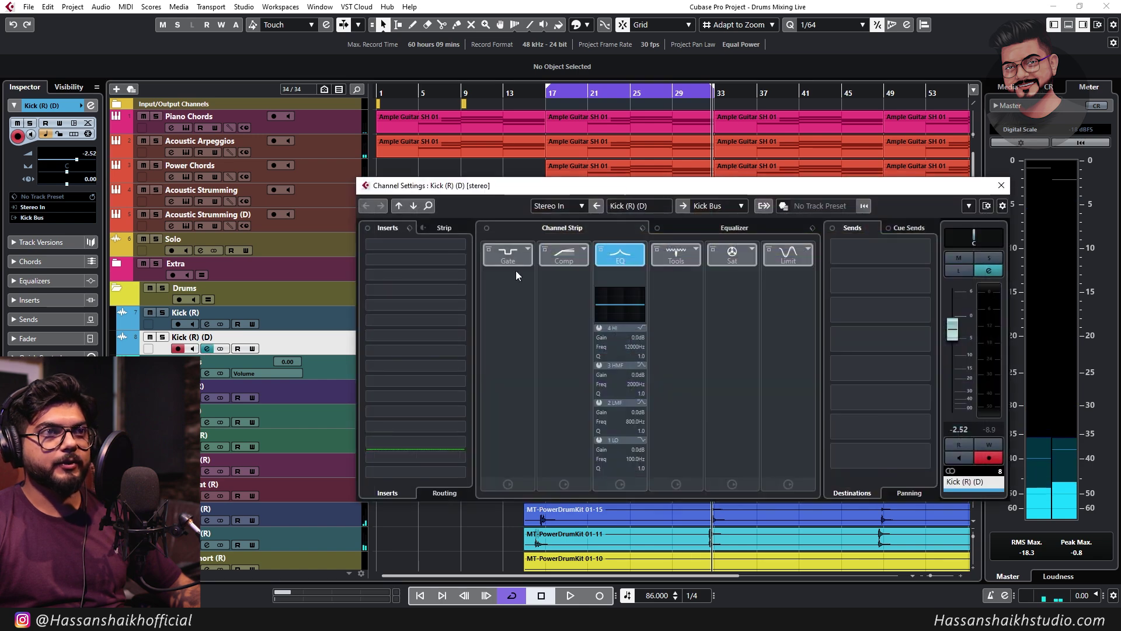
click(406, 240)
text(fre)
click(417, 304)
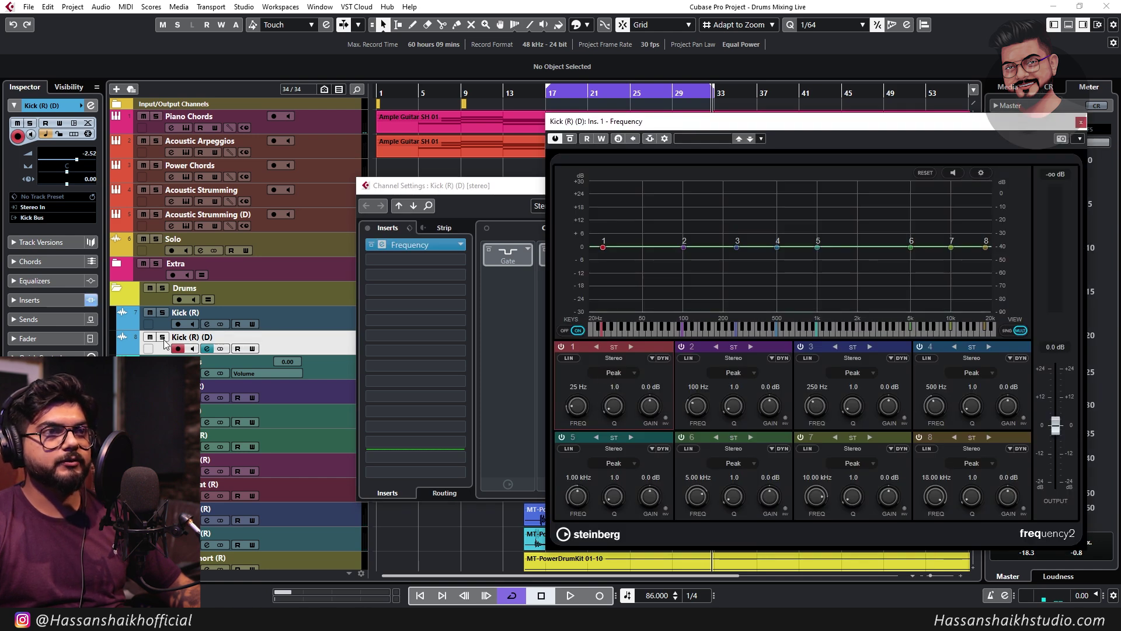
Start playback with the Drums folder soloed and set Kick (R) (D) band 1 to Cut 96 at about 237 Hz
key(space)
click(162, 289)
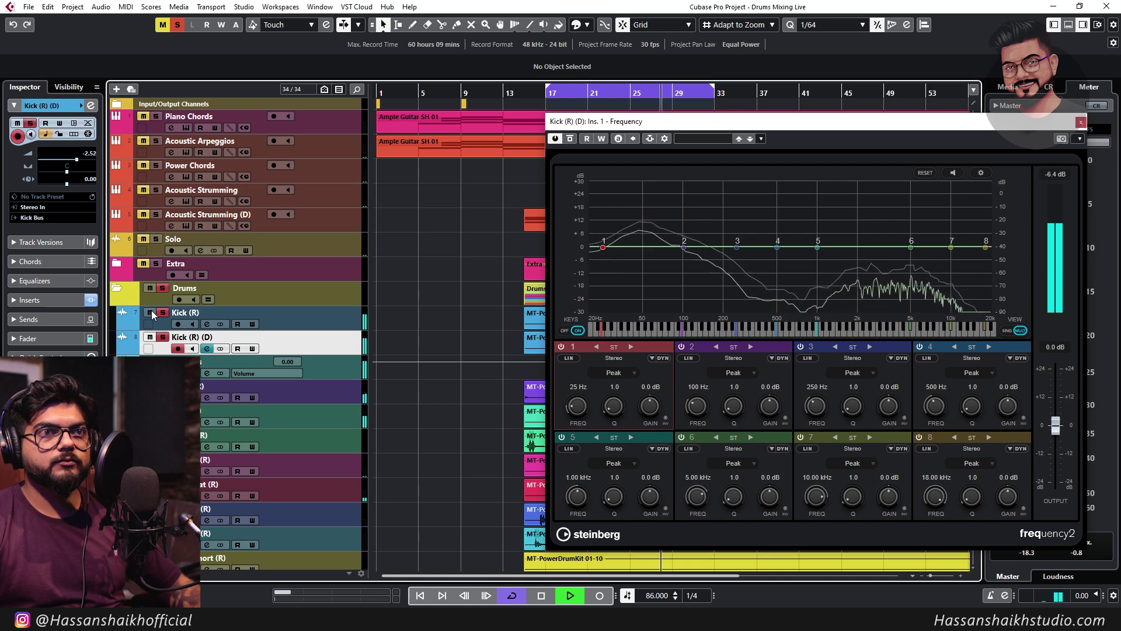
click(613, 373)
click(619, 430)
drag(580, 405, 591, 399)
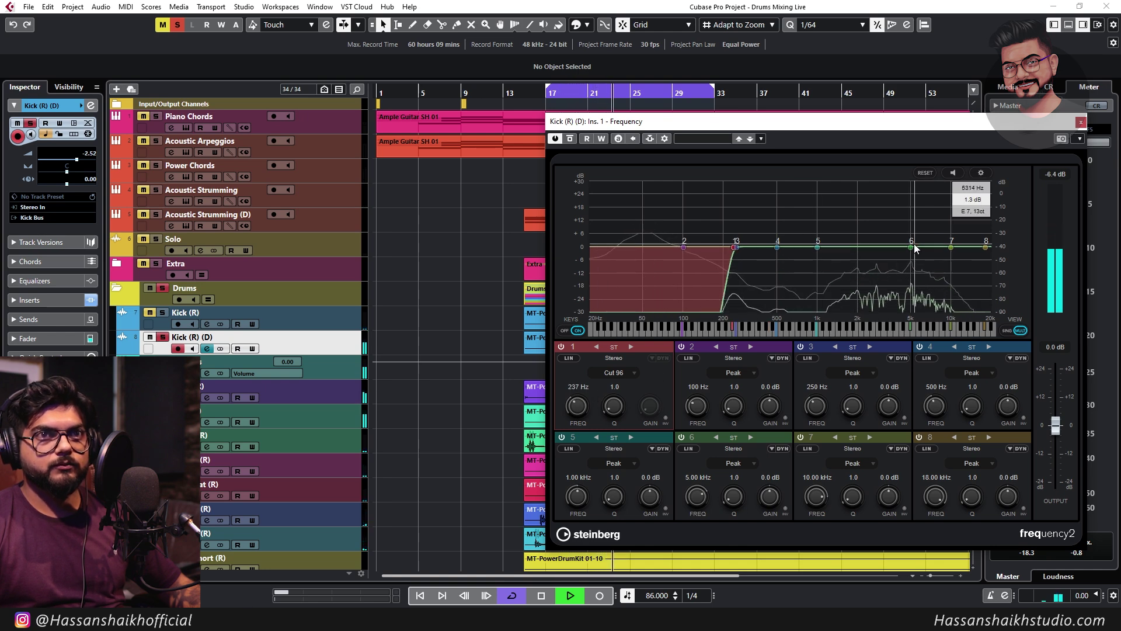
Boost band 6 by 4.2 dB at 5.21 kHz and cut band 5 by 7.2 dB at 507 Hz with a Q of 20
drag(910, 248, 915, 242)
drag(817, 247, 778, 156)
scroll(820, 203, up, 8)
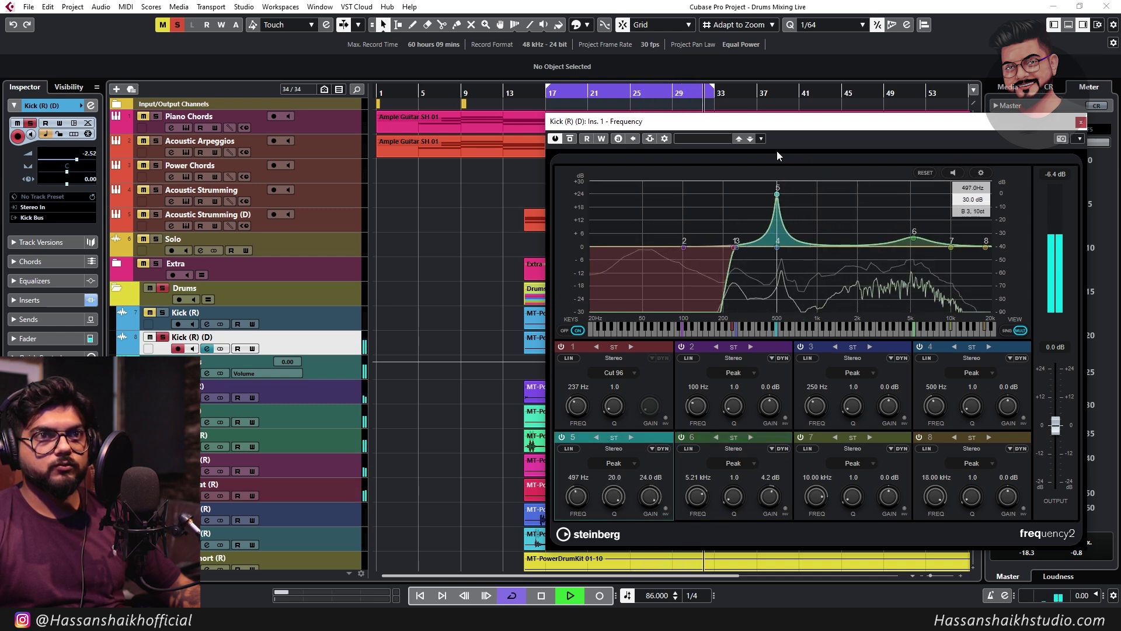
drag(777, 161, 780, 266)
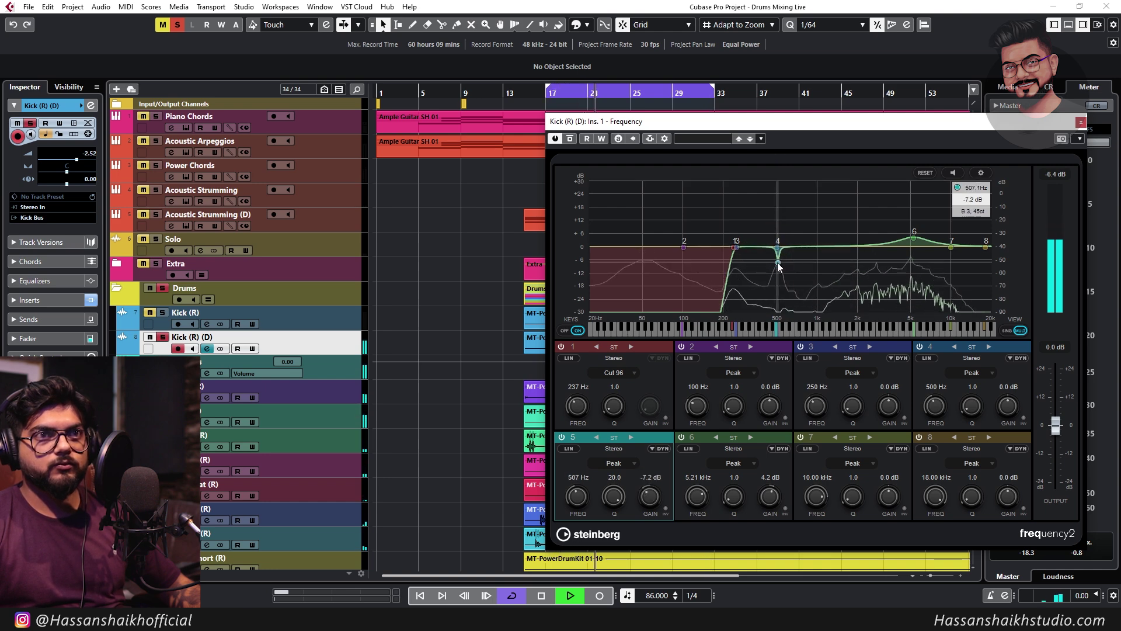
Cut band 2 by 6.9 dB at 304 Hz with a Q of 16.6 and boost band 7 by 2.1 dB at 1.28 kHz
drag(684, 248, 734, 245)
scroll(833, 228, up, 10)
drag(952, 247, 832, 246)
Set band 8 of the Kick (R) (D) equalizer to Cut 96 at 10.71 kHz
click(980, 461)
click(983, 528)
drag(935, 494, 932, 512)
Unsolo the Drums folder to hear the full mix and close the Kick (R) (D) equalizer
click(163, 312)
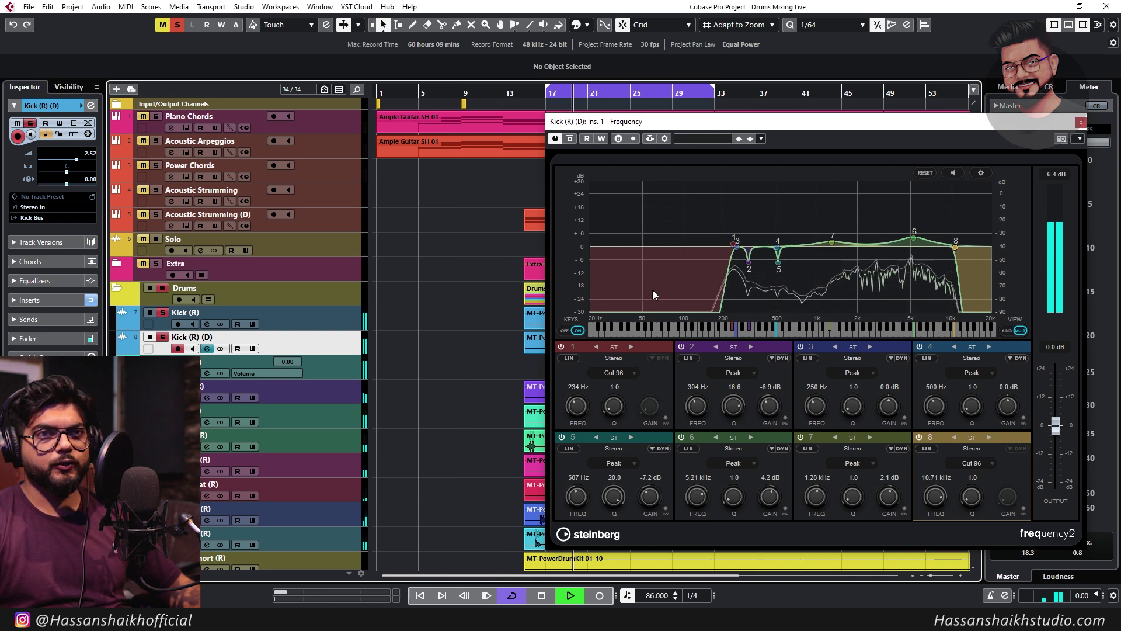
click(166, 288)
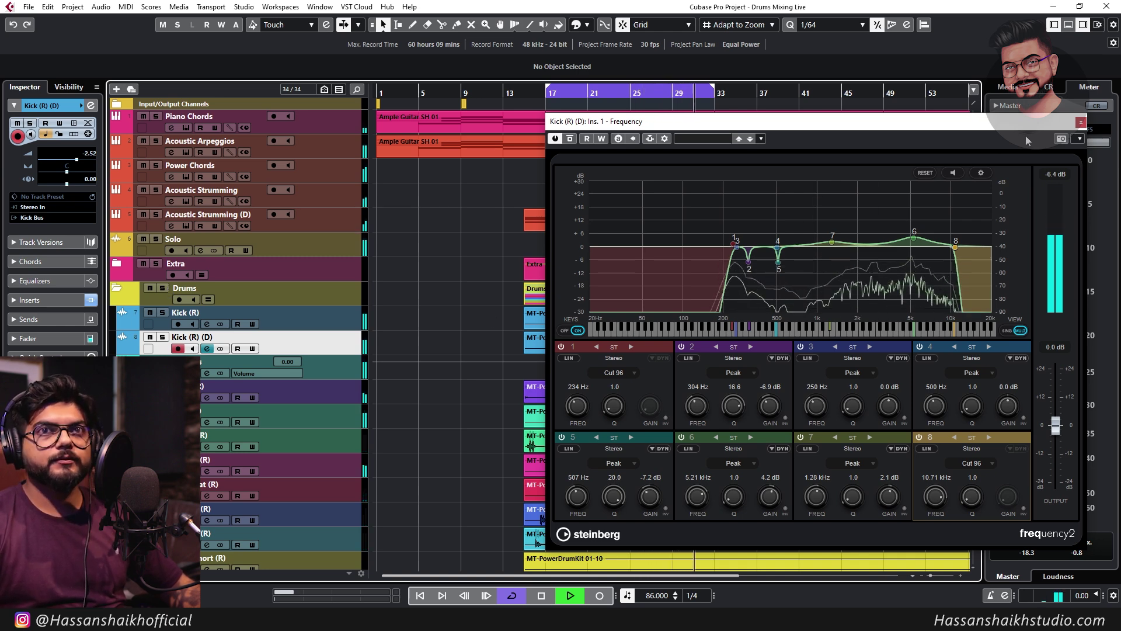
click(1081, 122)
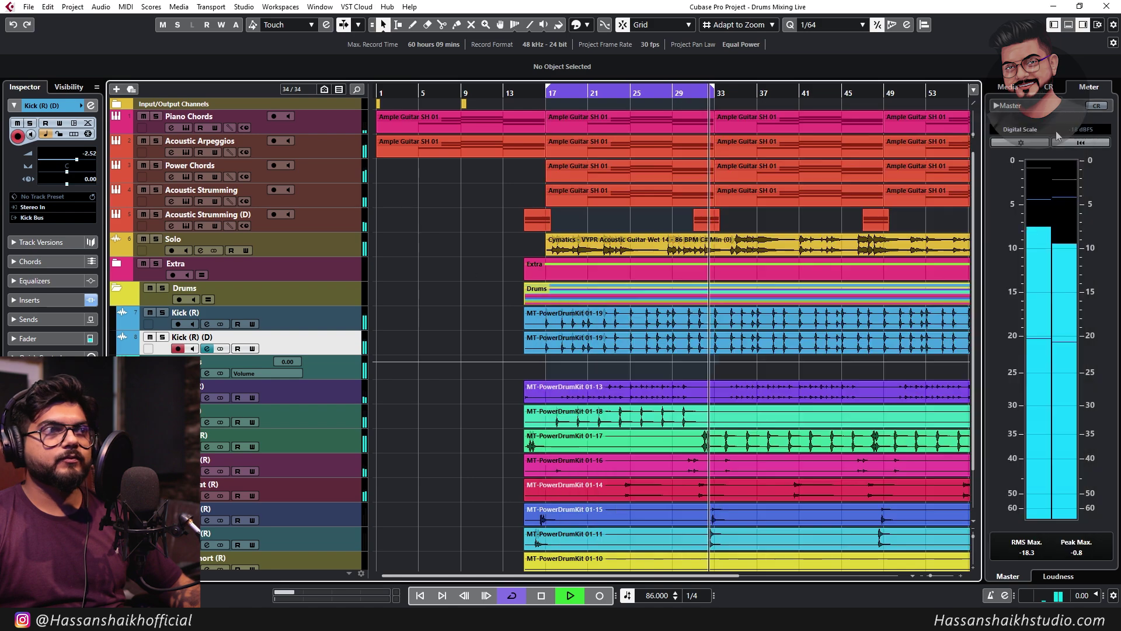
Enable the Kick (R) (D) channel strip compressor with a -27.9 dB threshold and 5.0 dB of manual make-up gain
click(208, 349)
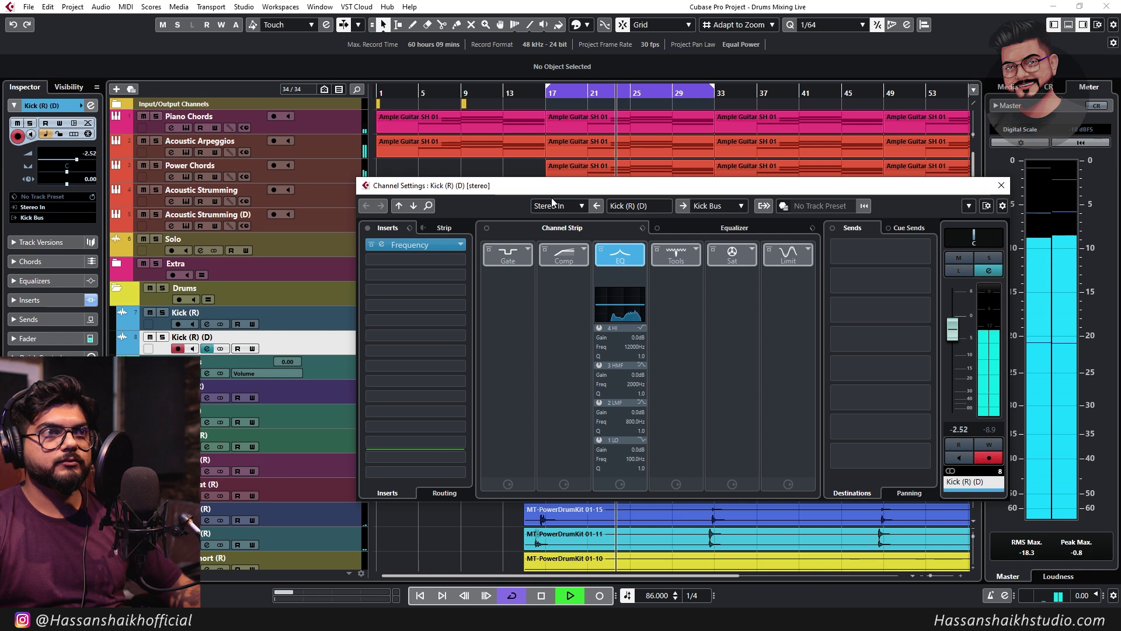
click(566, 261)
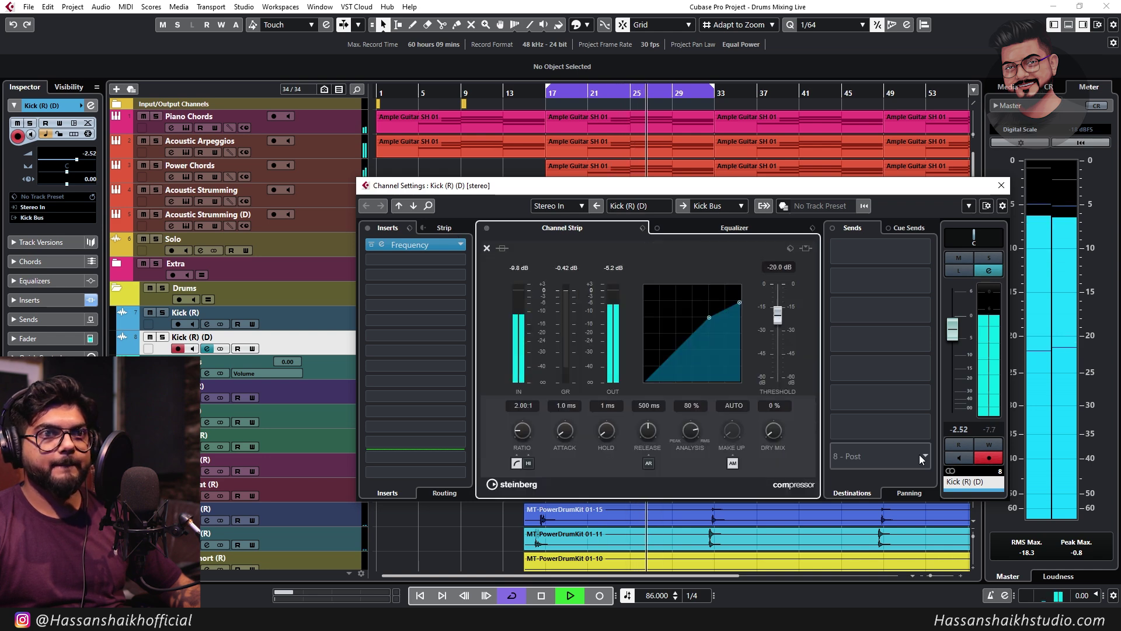
drag(783, 316, 783, 330)
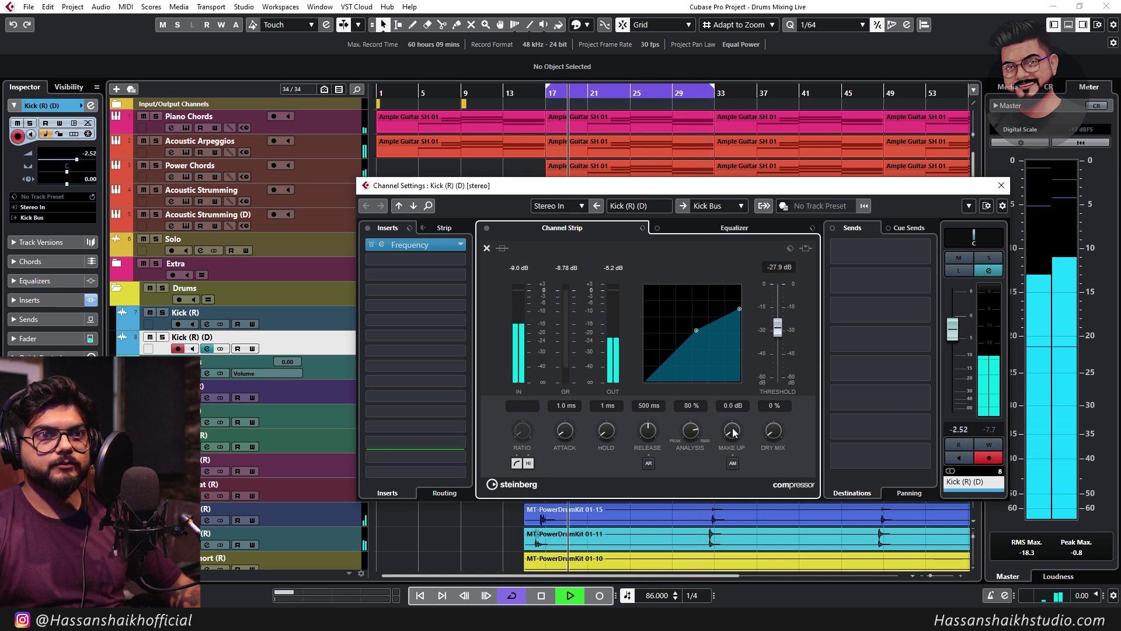
drag(739, 427, 745, 411)
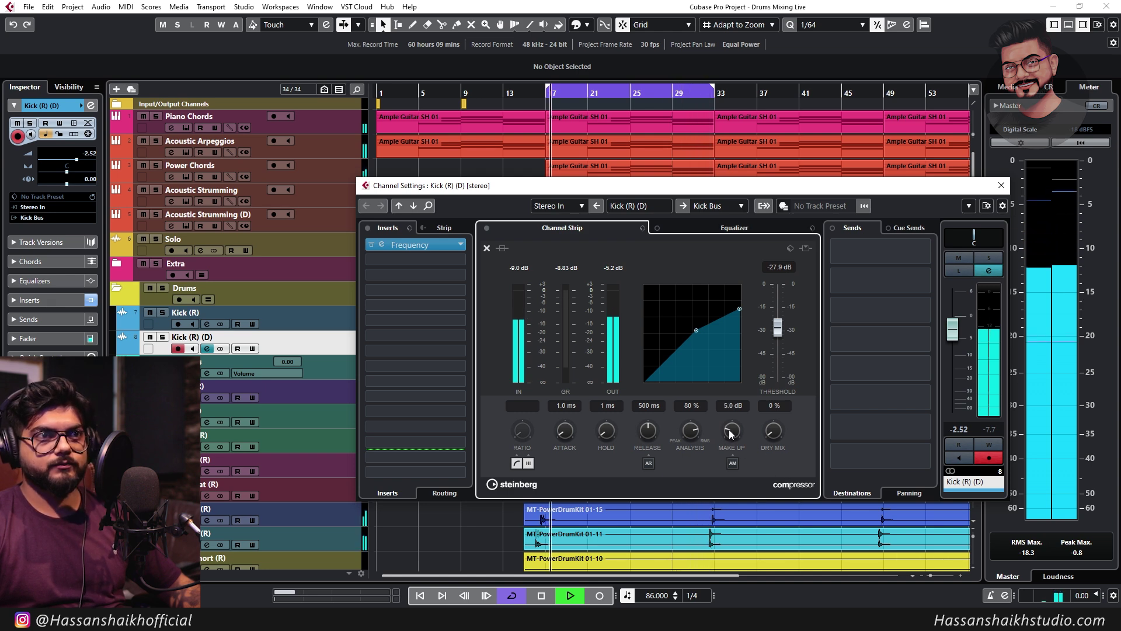
Solo the Kick Bus and raise the make-up gain of the Kick (R) compressor to 6.5 dB
click(162, 362)
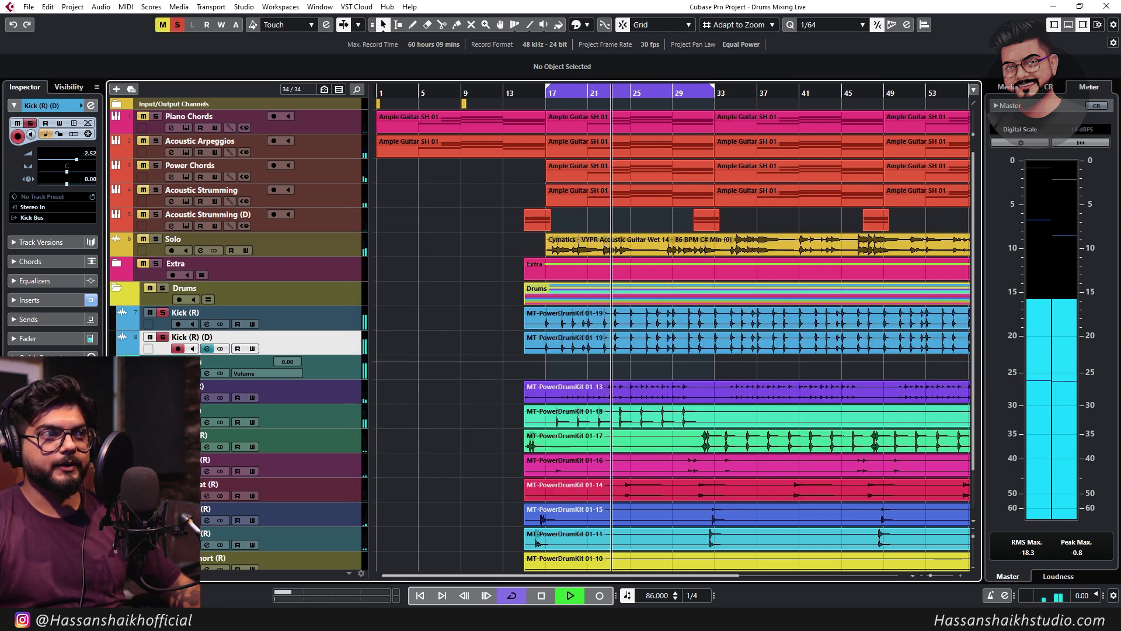
click(208, 324)
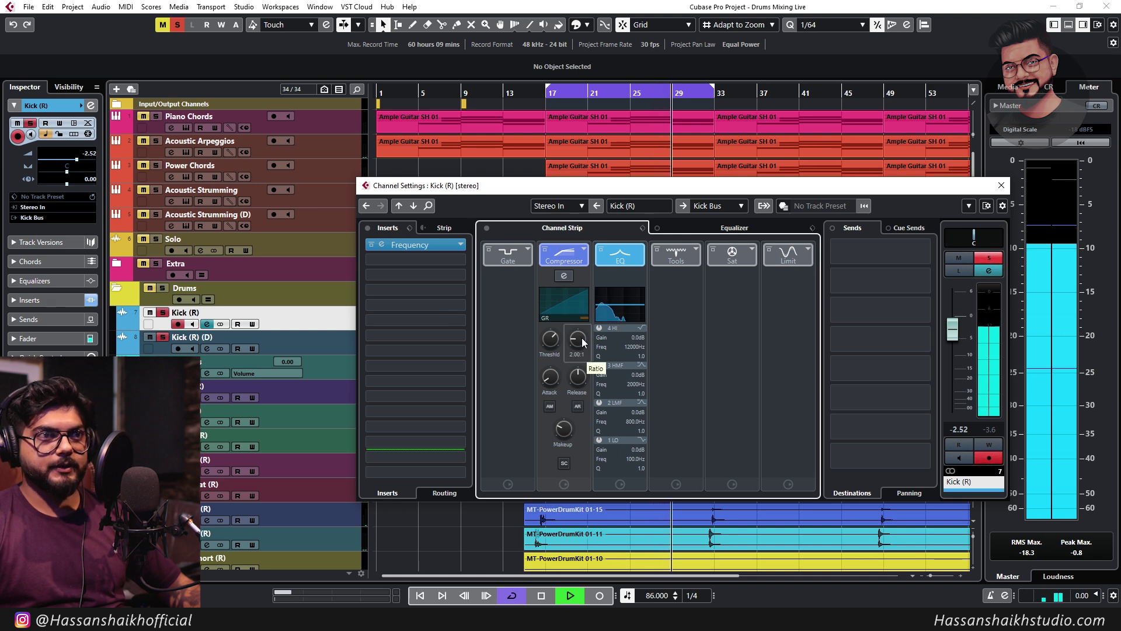
click(564, 276)
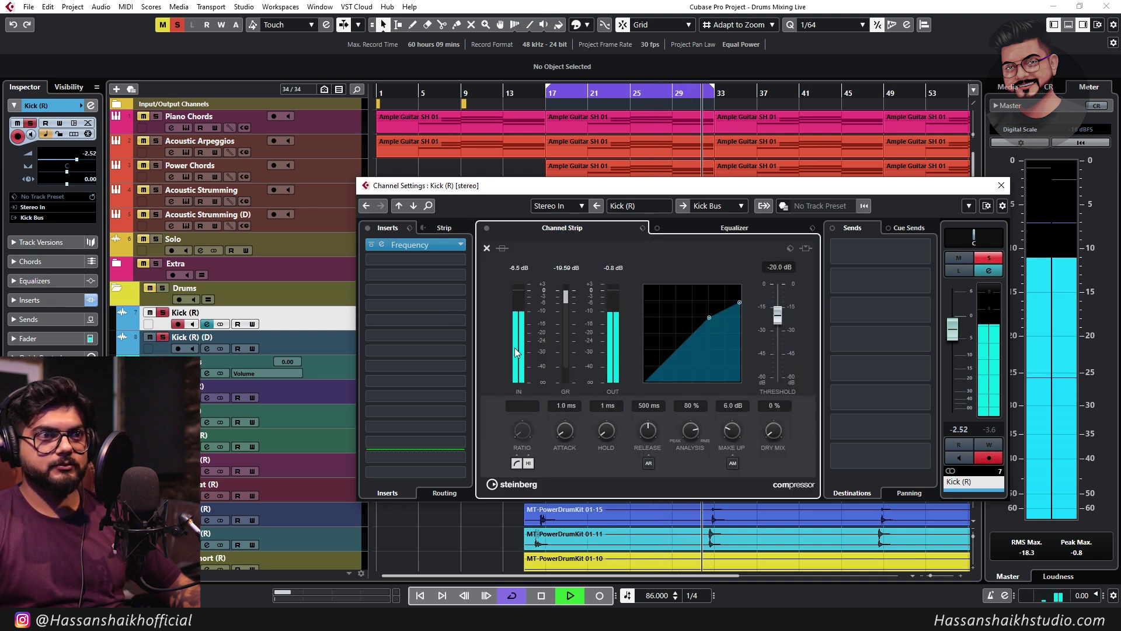
drag(738, 429, 731, 426)
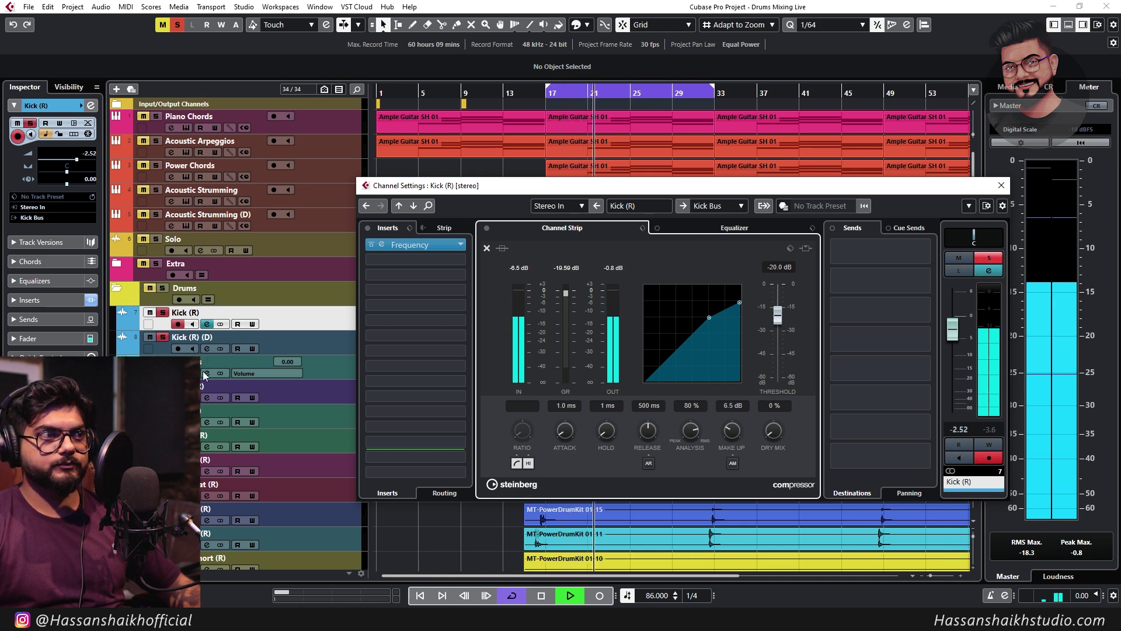
Return to the full mix and insert the Frequency equalizer in the first insert slot of the Kick Bus
click(202, 370)
click(232, 350)
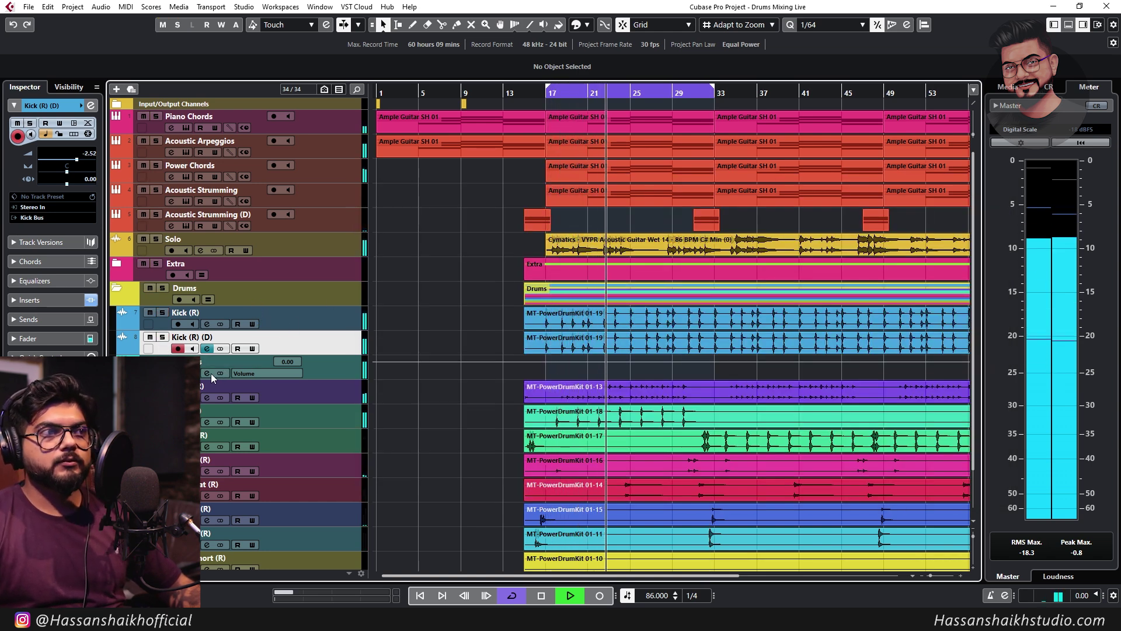
click(207, 374)
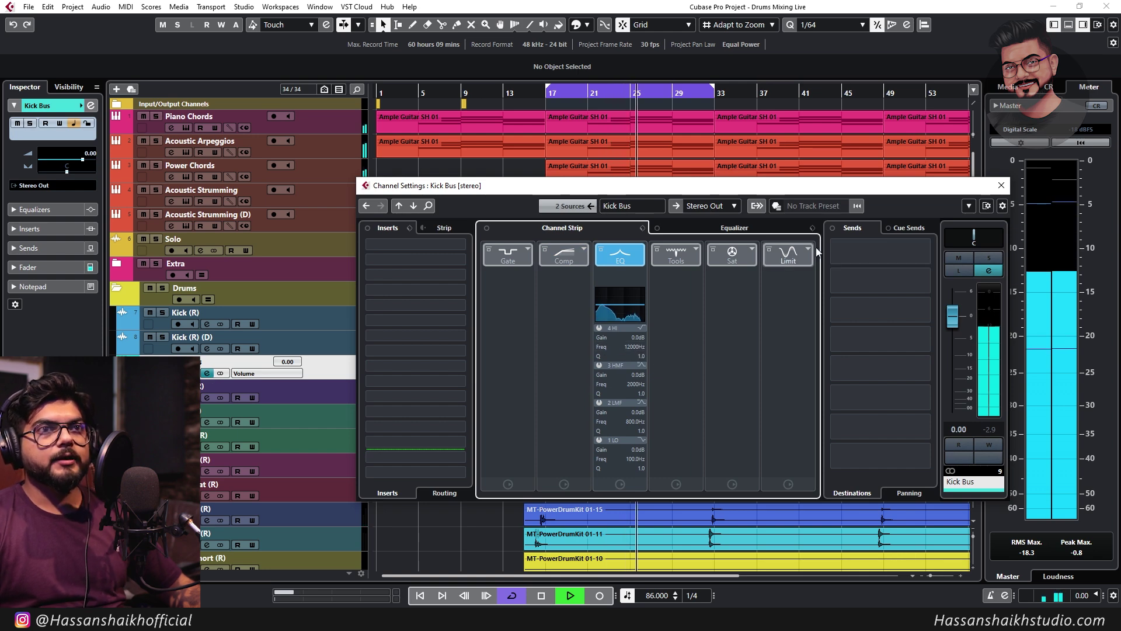
drag(528, 192, 432, 203)
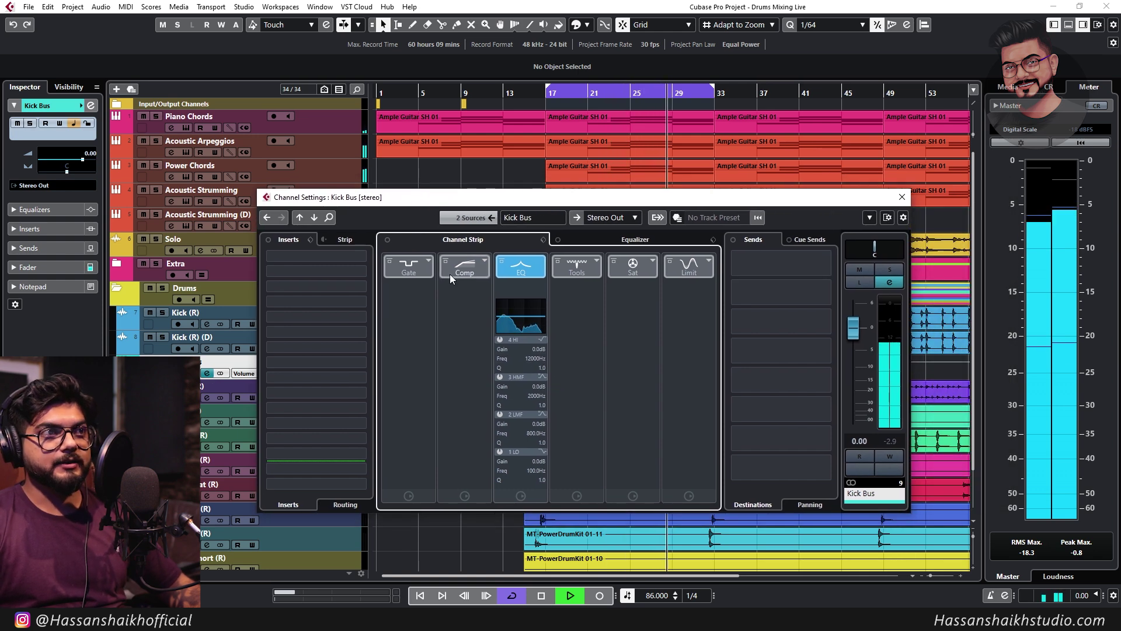
click(338, 261)
text(fre)
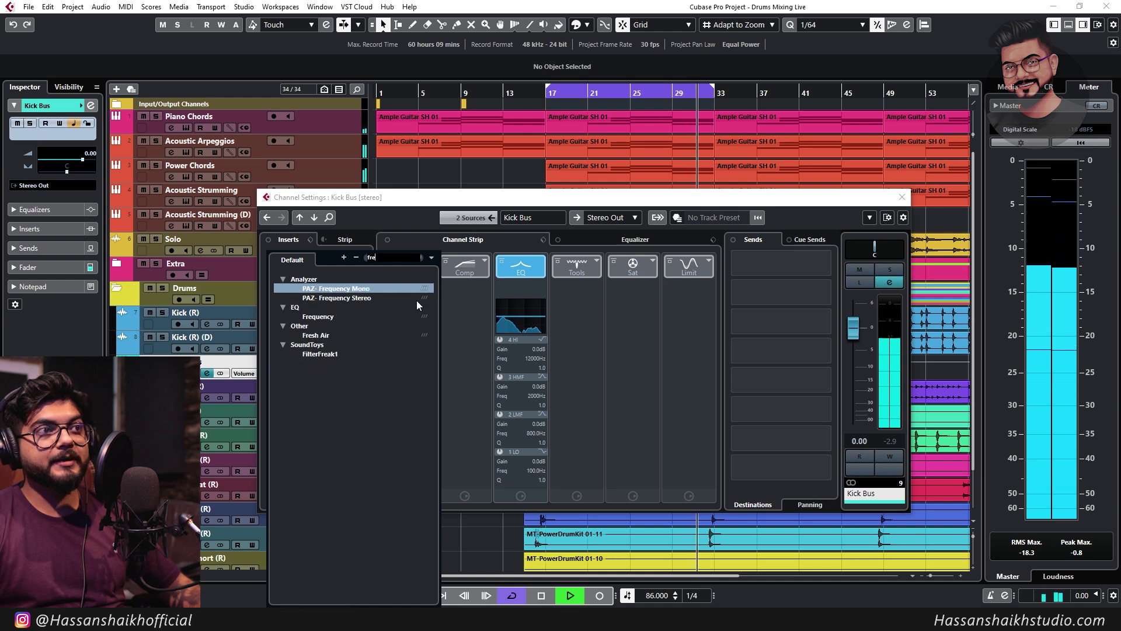
click(359, 315)
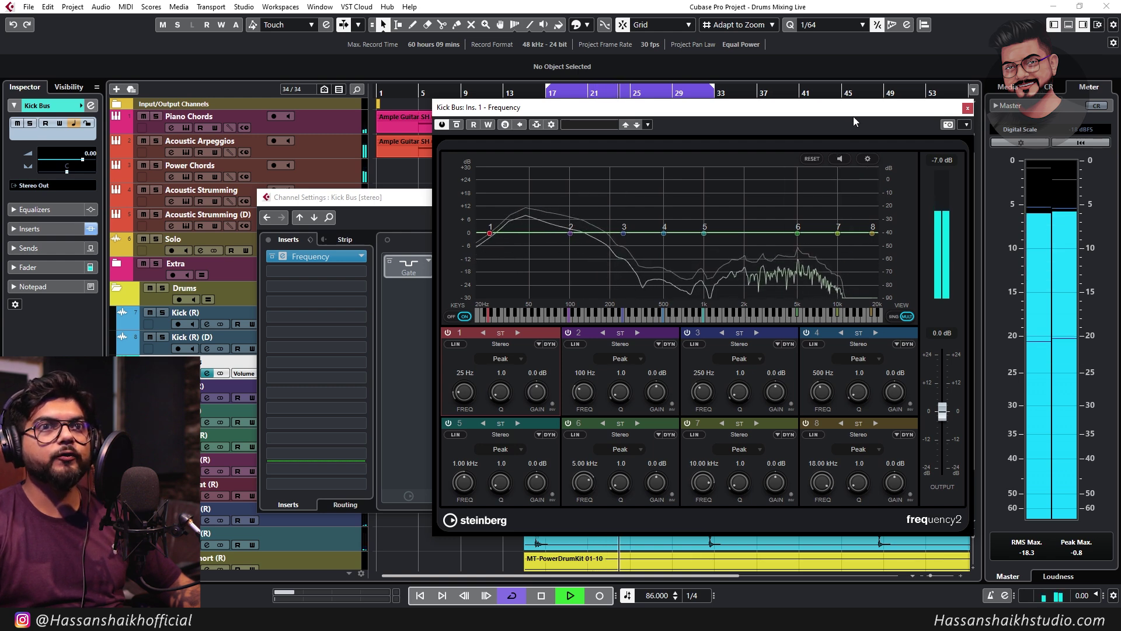
drag(853, 111, 605, 108)
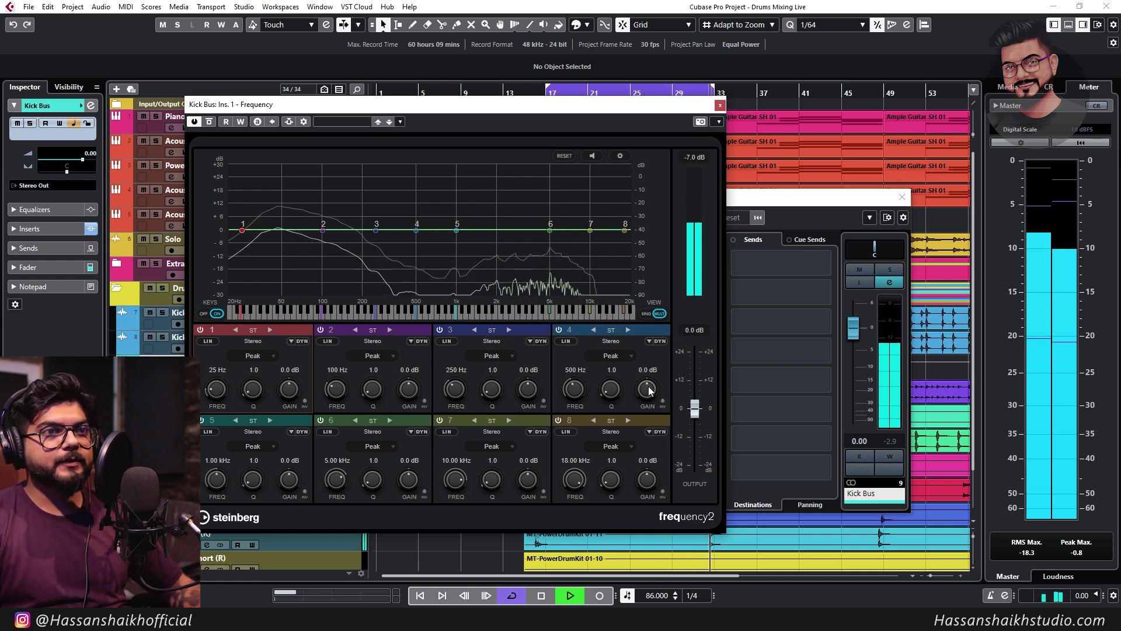
With the Kick Bus soloed, cut band 4 by 11.4 dB at 423 Hz (Q 20) and band 5 by 9.0 dB at 789 Hz (Q 19.5)
drag(650, 390, 614, 327)
drag(417, 202, 437, 142)
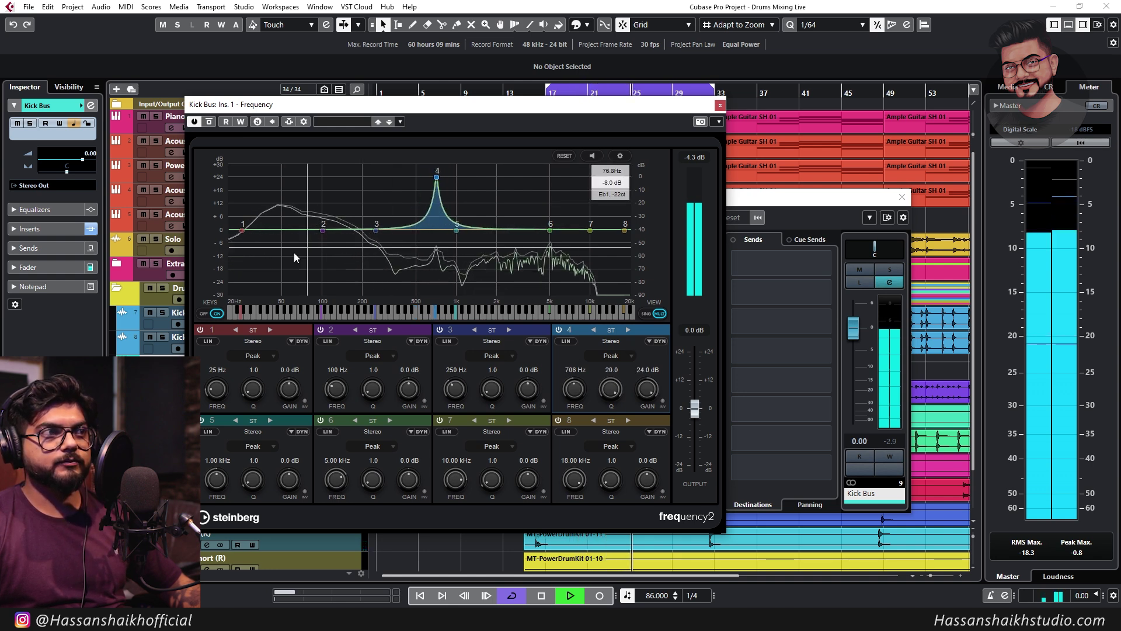
click(162, 362)
drag(435, 177, 410, 153)
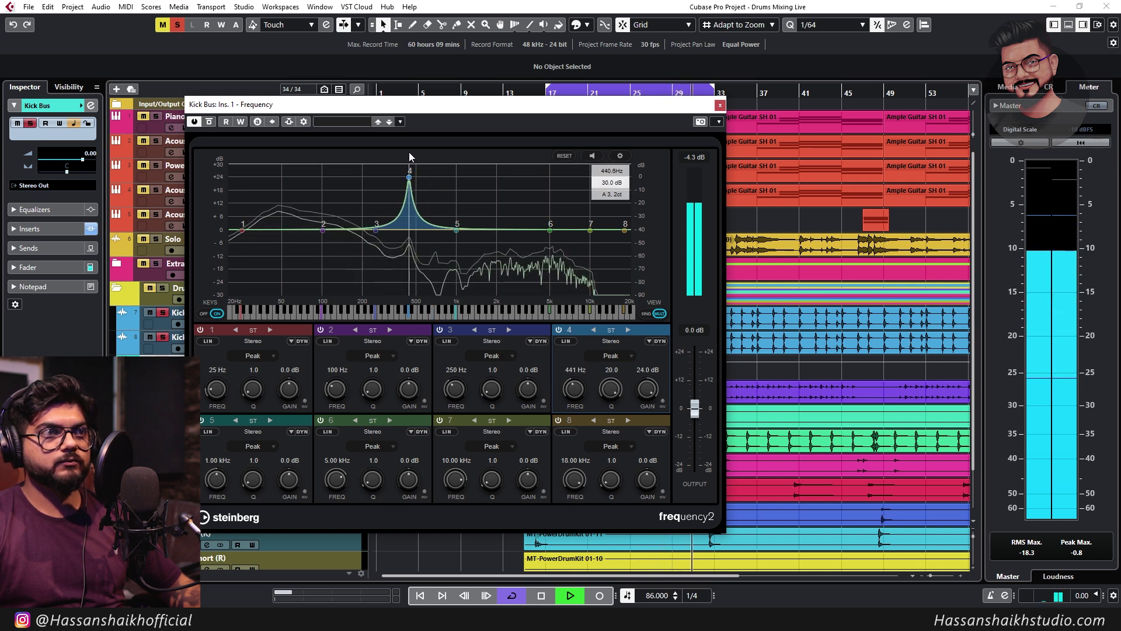
drag(409, 153, 407, 257)
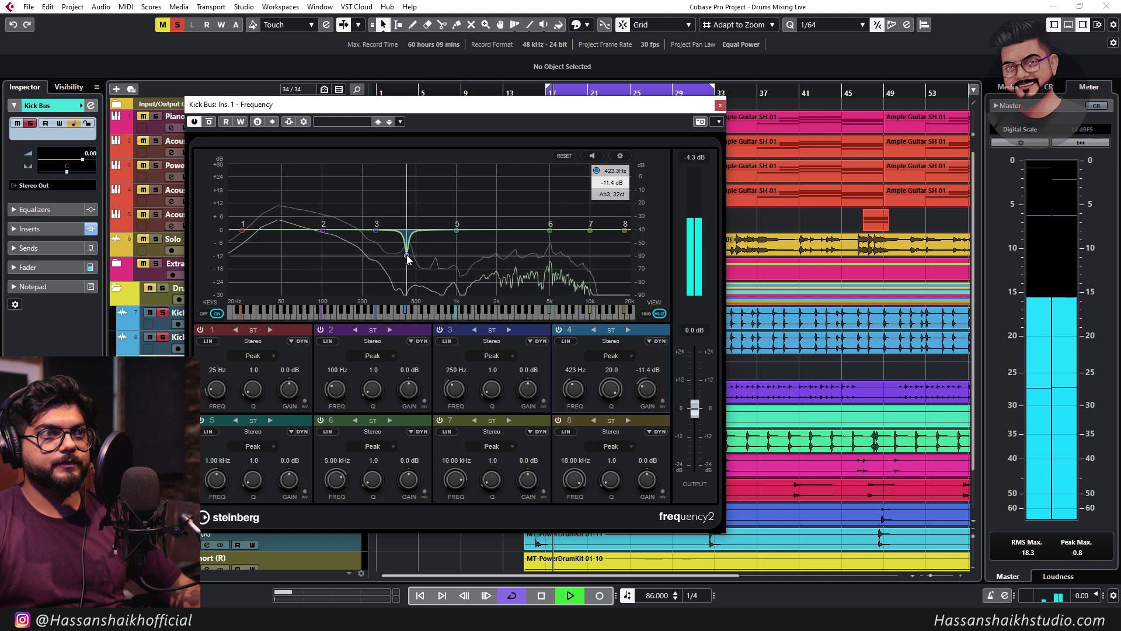
drag(457, 230, 443, 250)
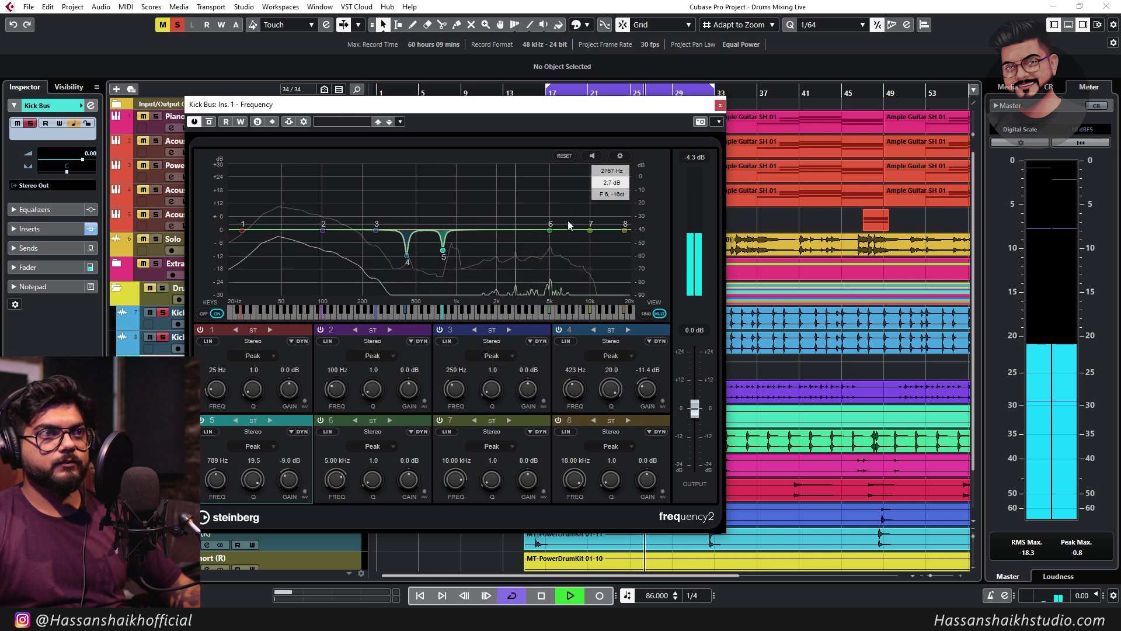
Compare the Kick Bus equalization with bypass and boost band 1 by 2.7 dB at 38 Hz
click(209, 122)
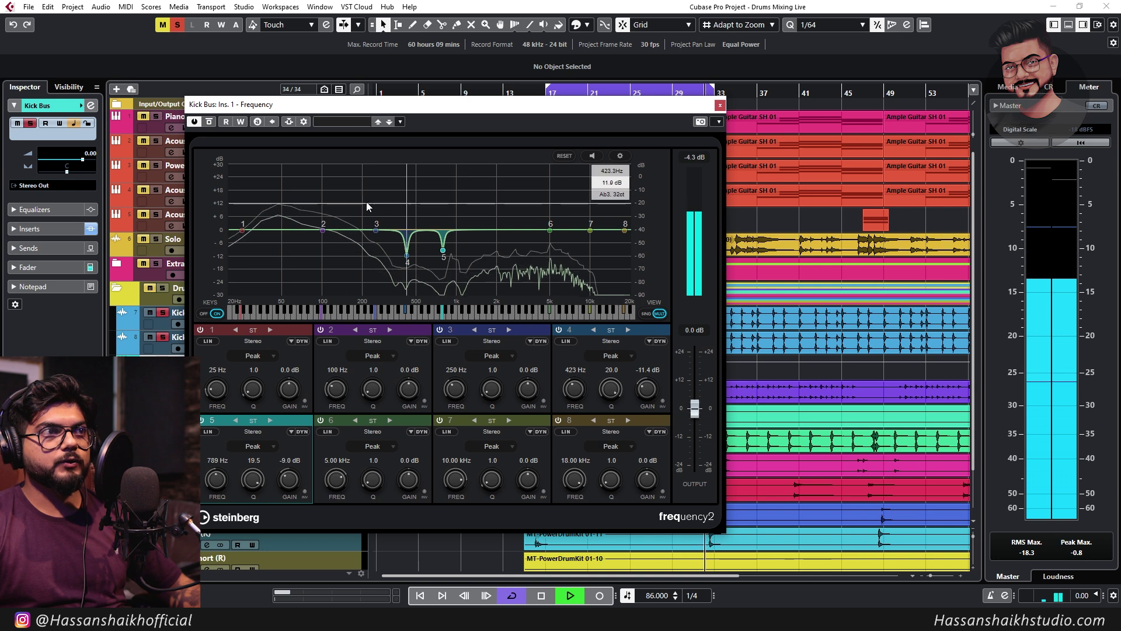
drag(242, 230, 267, 227)
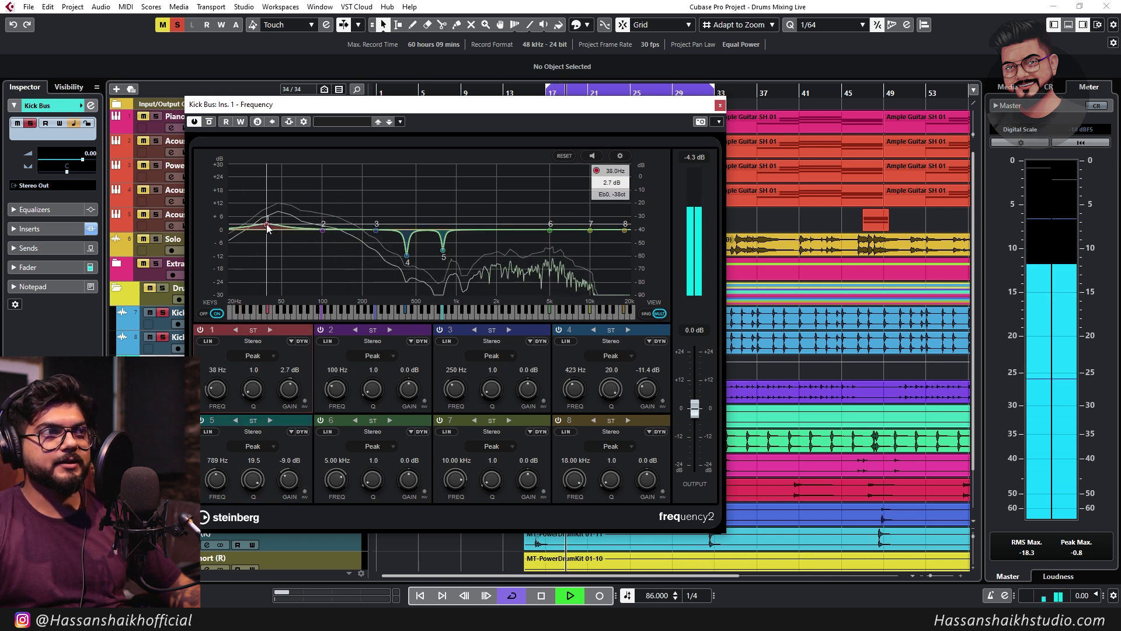
Make band 1 a Low Shelf boosting 3.7 dB at 51 Hz (Q 0.5), and cut band 2 by 2.4 dB at 128 Hz
scroll(267, 227, down, 5)
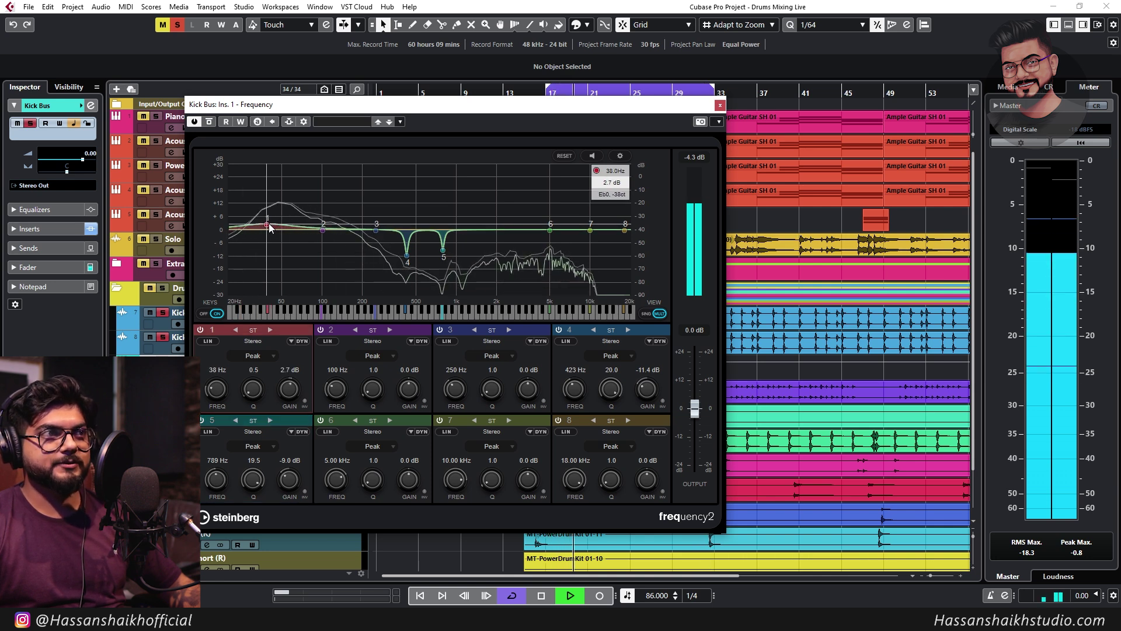
click(245, 358)
click(274, 436)
drag(267, 227, 337, 235)
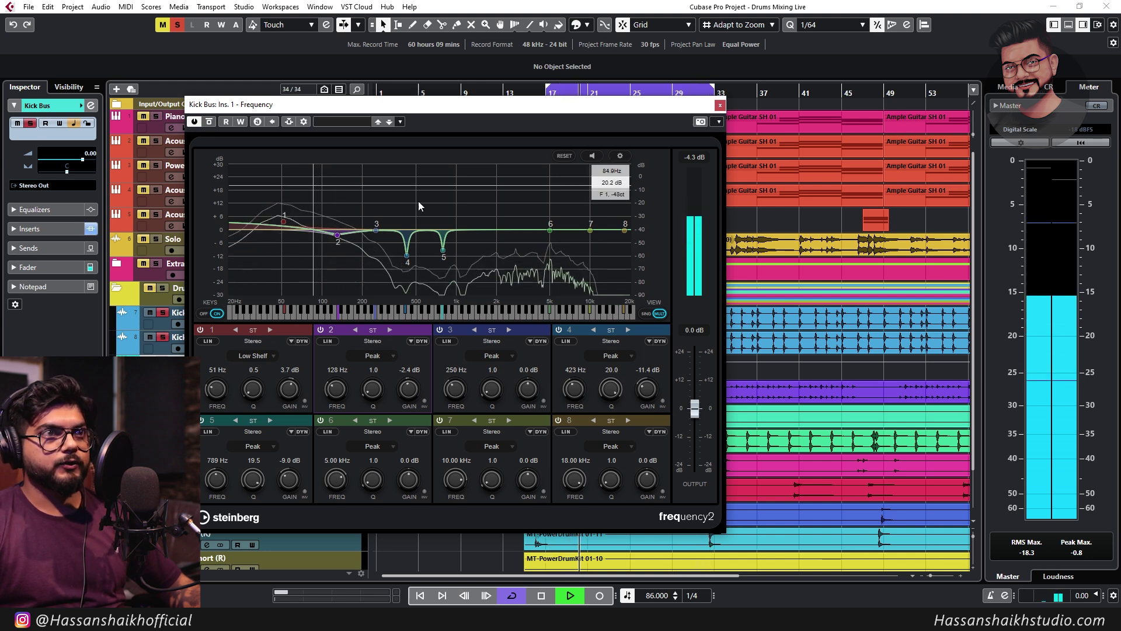
Cut band 6 of the Kick Bus equalizer by 2.4 dB at 4.86 kHz (Q 0.5) and close the equalizer
mouse_move(549, 230)
mouse_down()
mouse_move(484, 229)
mouse_move(550, 239)
mouse_up()
scroll(550, 238, down, 5)
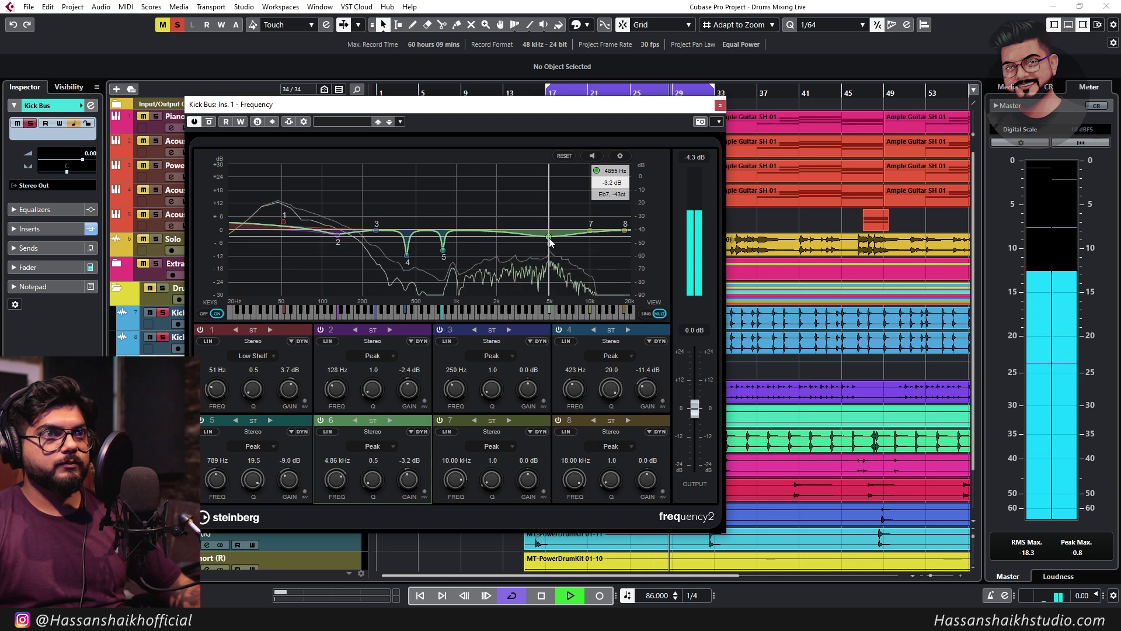
drag(548, 237, 549, 240)
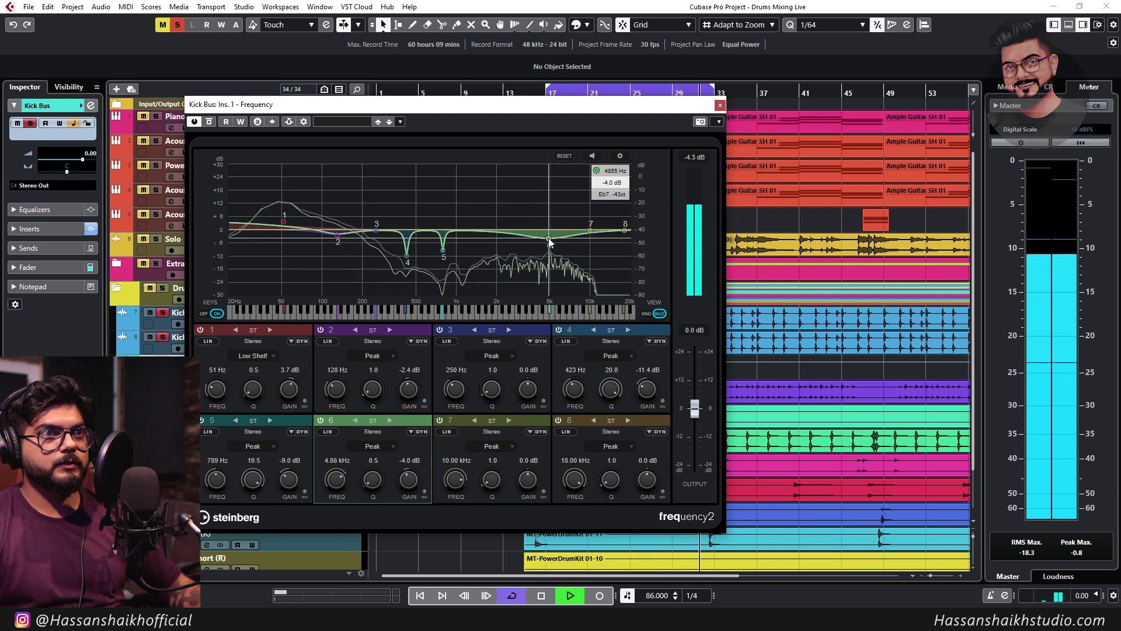
click(208, 121)
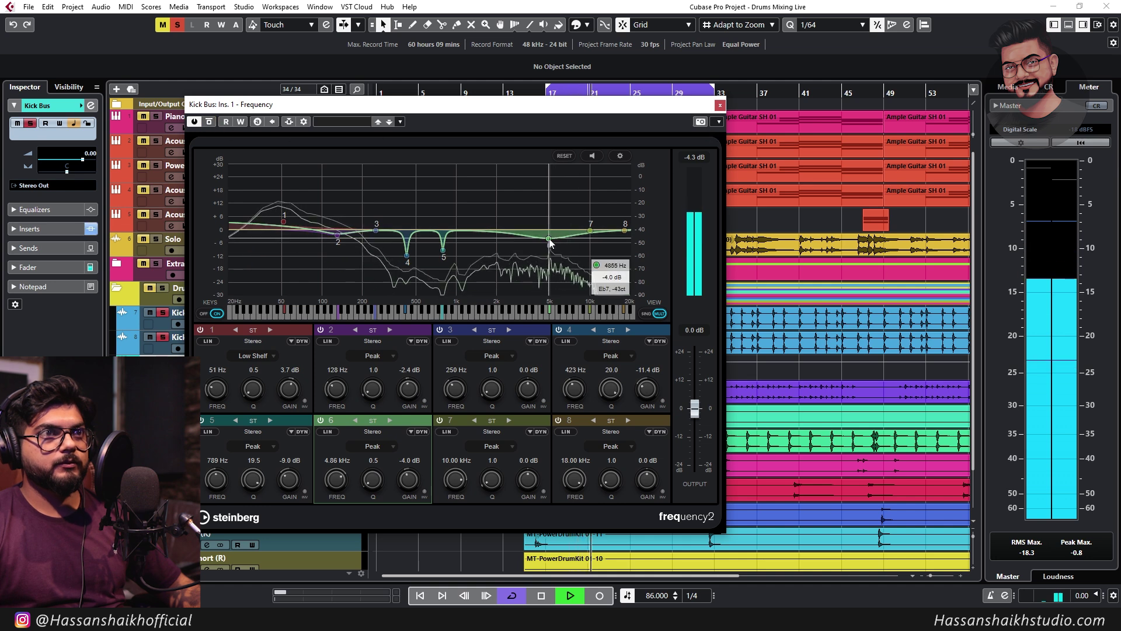
drag(549, 239, 549, 235)
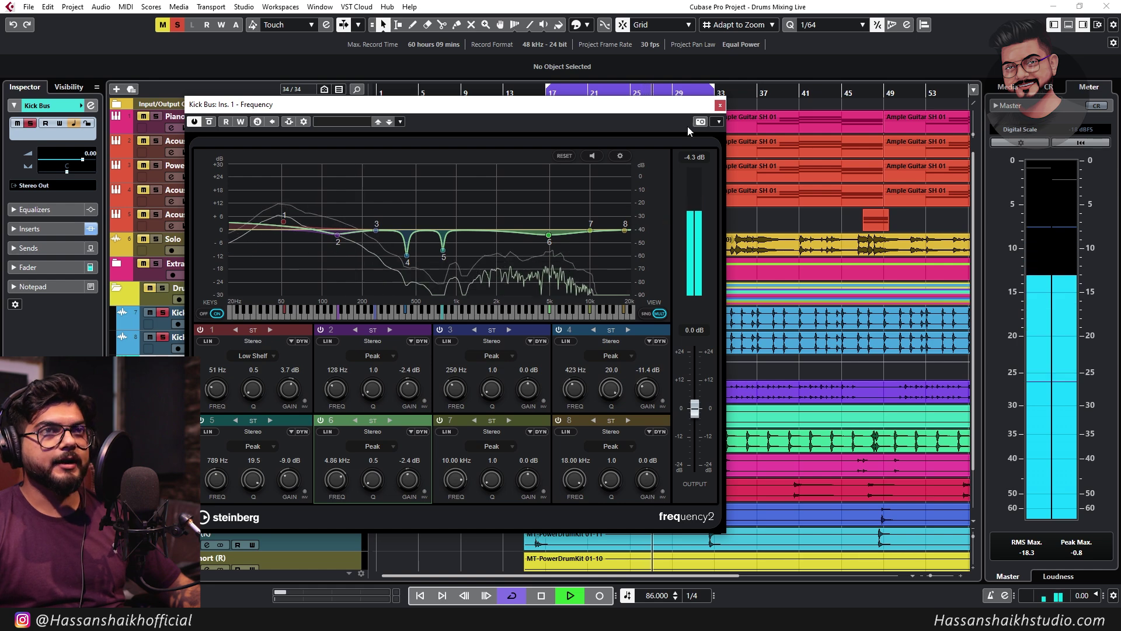
click(720, 105)
Insert the Tube Compressor in the Kick Bus's second insert slot, with drive 2.5 dB, output -1.0 dB and mix 50 %
key(e)
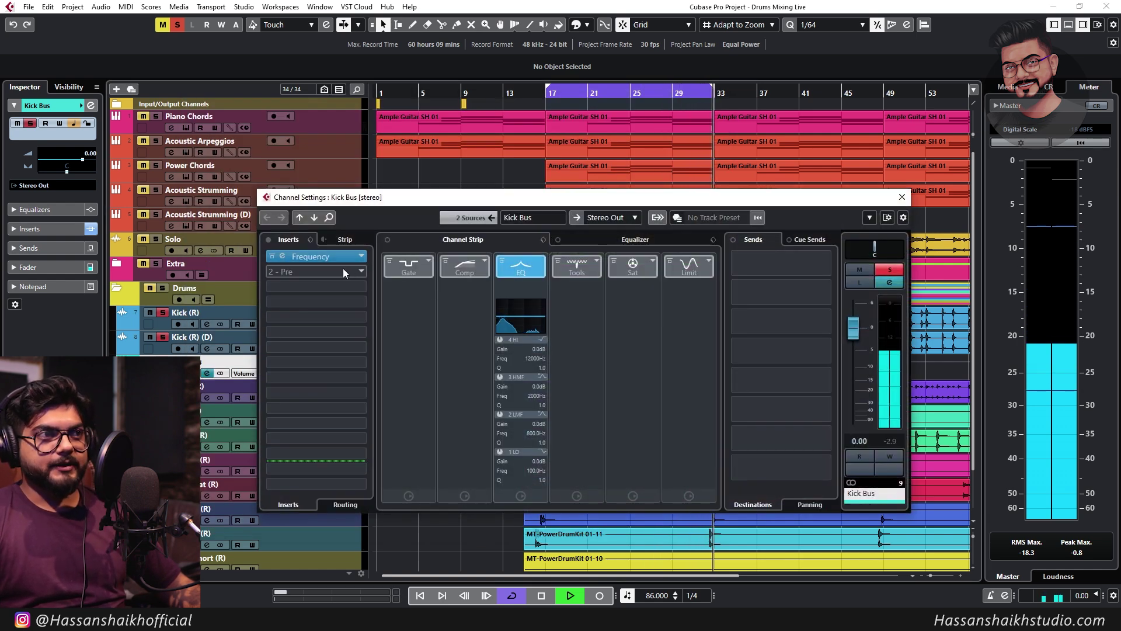
click(345, 270)
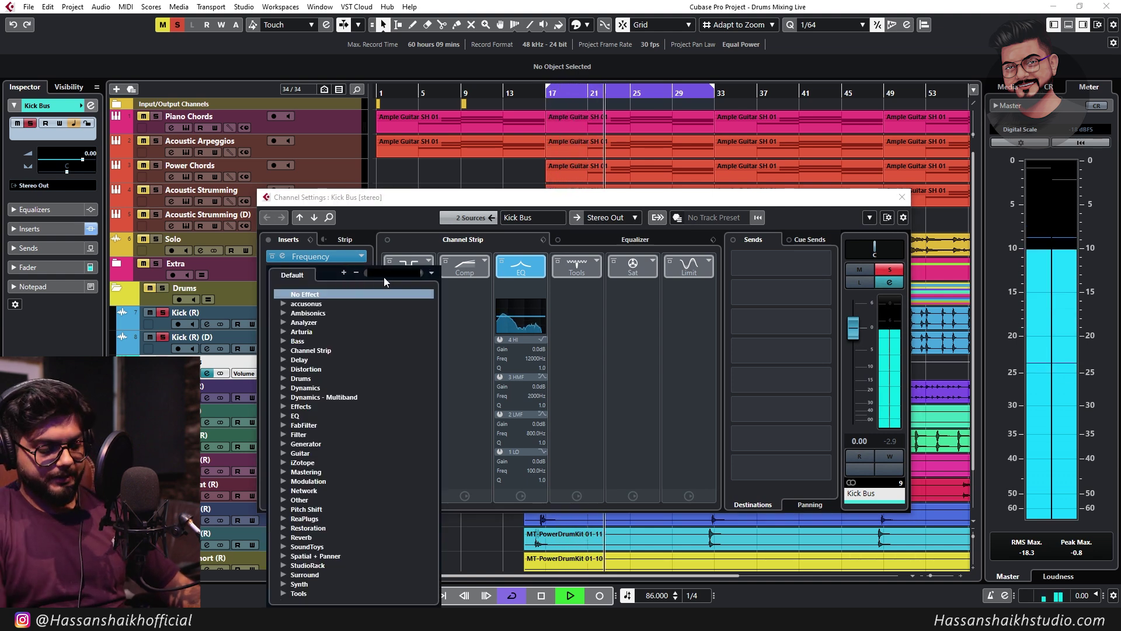
text(tube)
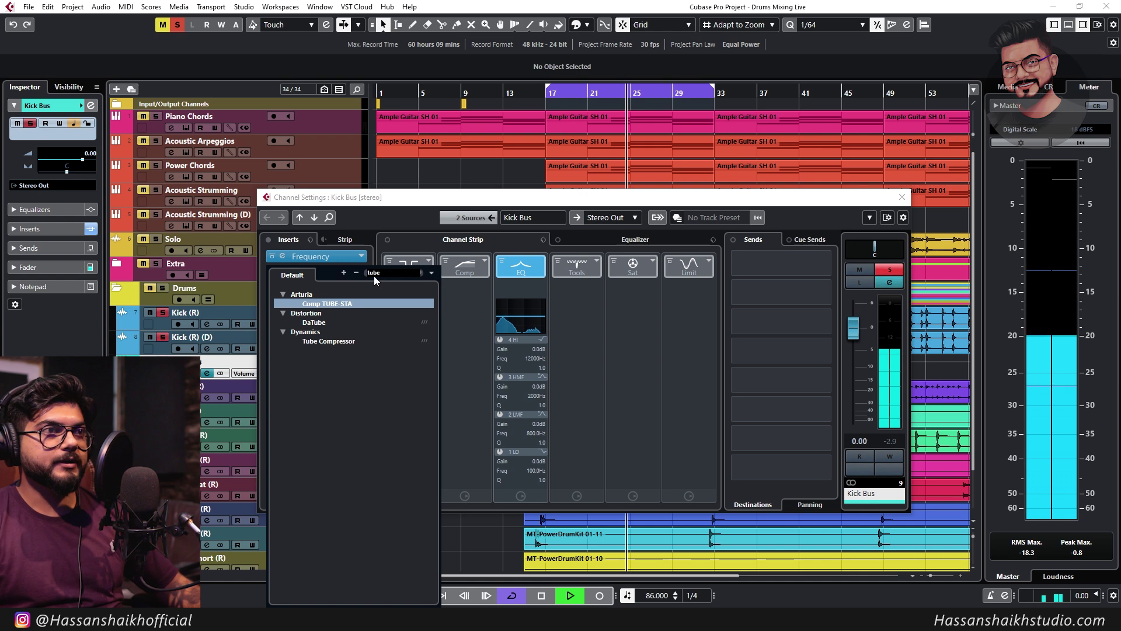
click(359, 343)
drag(722, 421, 721, 429)
scroll(723, 426, down, 1)
drag(706, 277, 625, 155)
drag(563, 302, 587, 289)
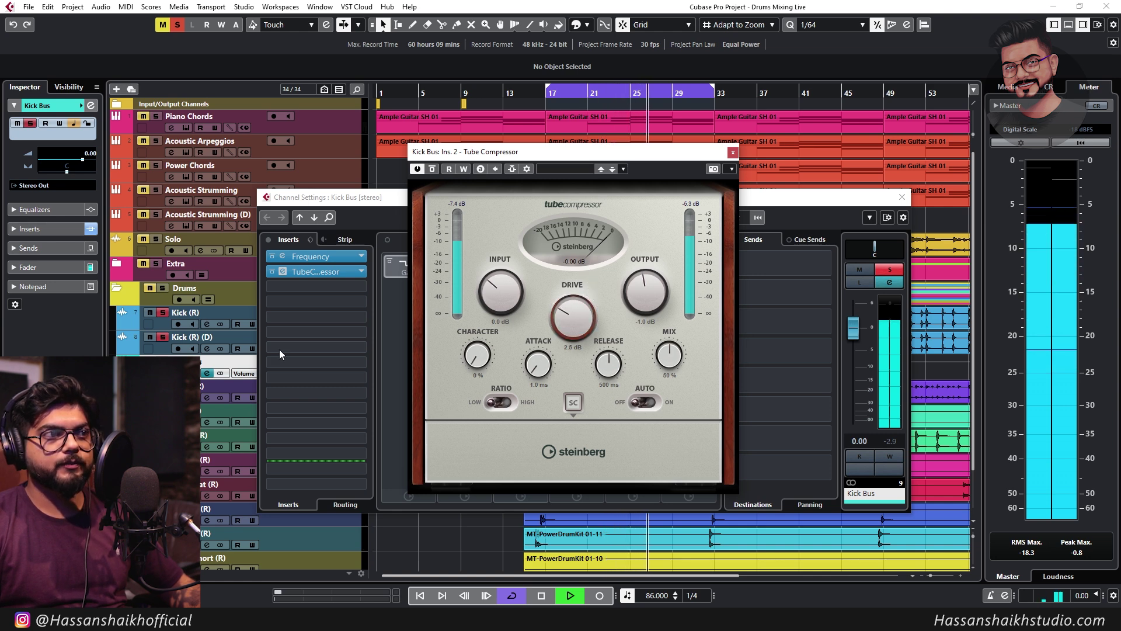
Unsolo the Kick Bus, set the Tube Compressor drive to 2.0 dB and close the compressor
click(162, 361)
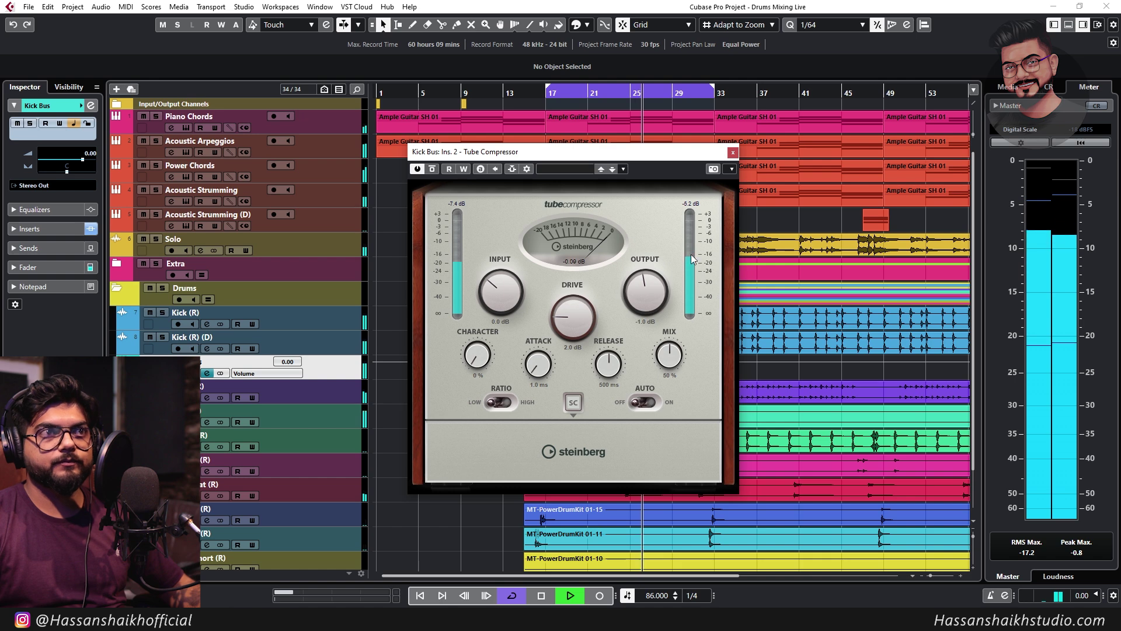
click(732, 154)
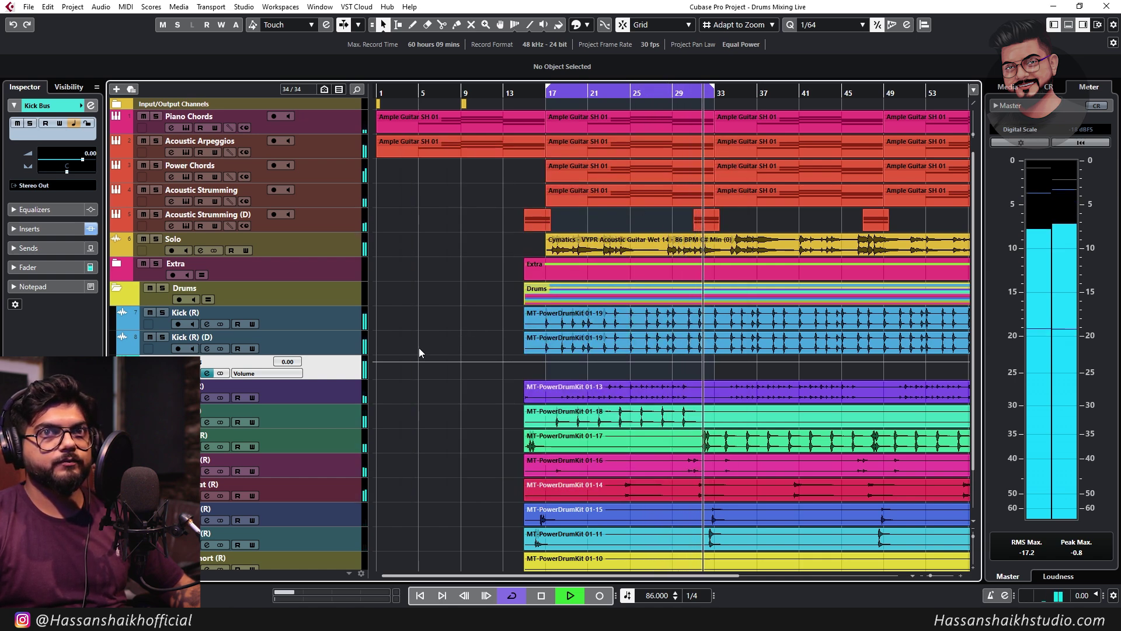
Compare the Kick Bus soloed with the full mix and return the playhead to bar 17
key(s)
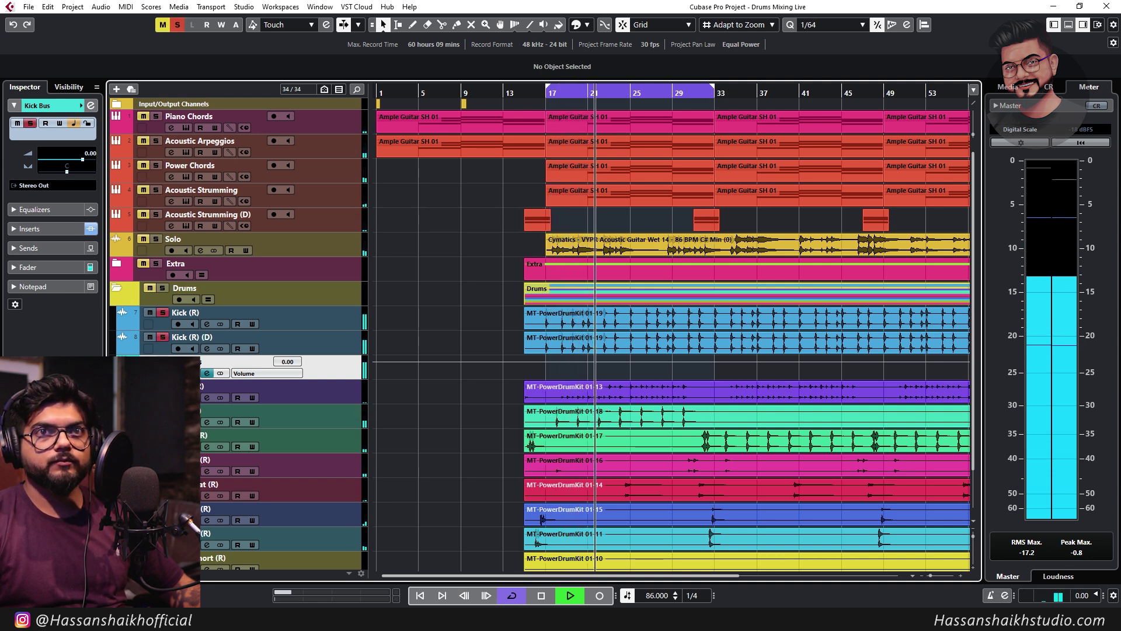
key(s)
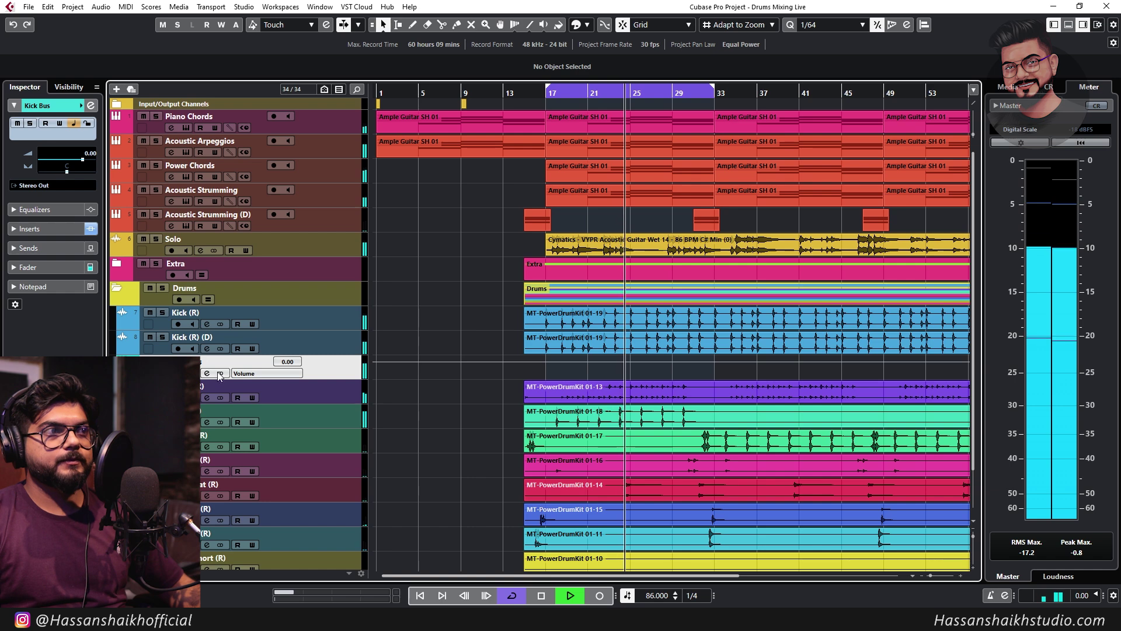
click(209, 374)
drag(521, 200, 600, 196)
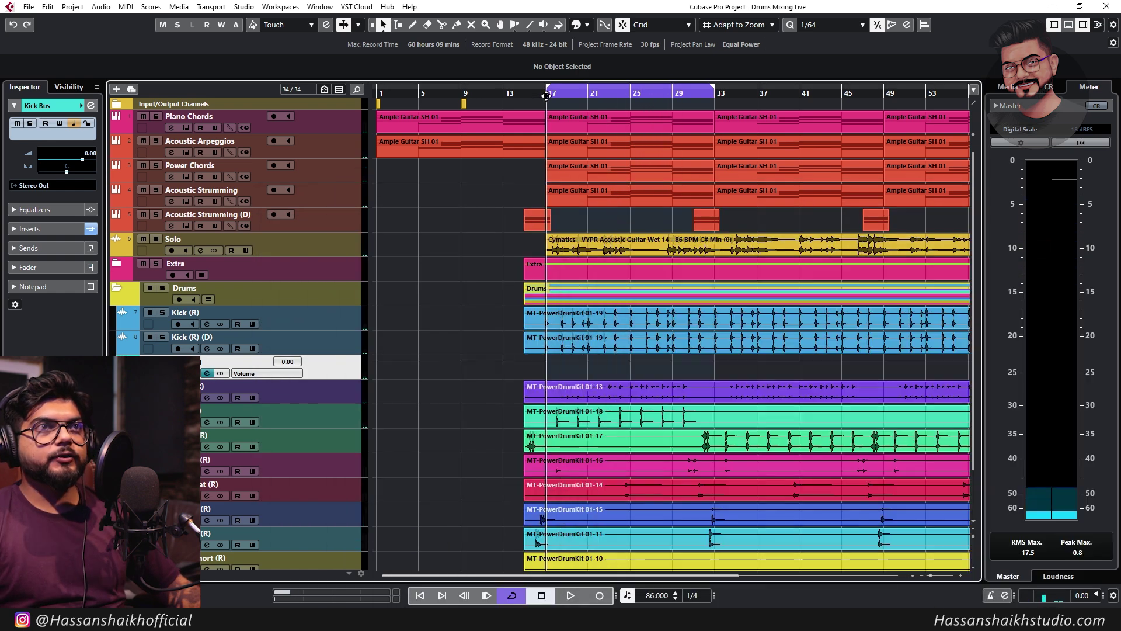
click(546, 96)
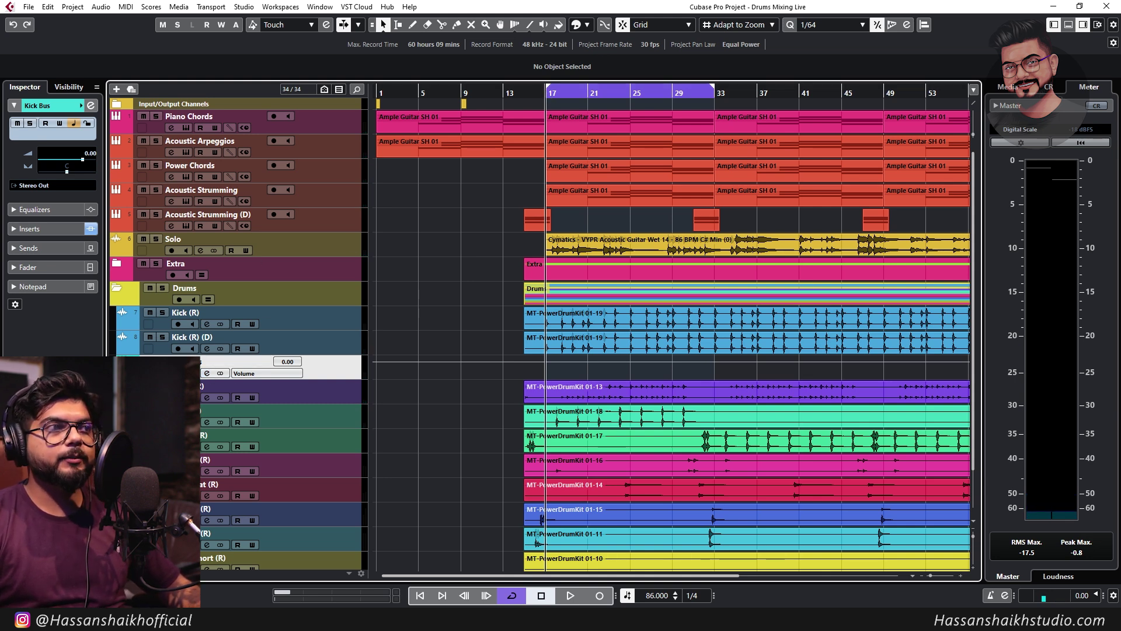
Insert the Brickwall Limiter in the Kick Bus's third insert slot with a threshold of -5.0 dB
click(206, 374)
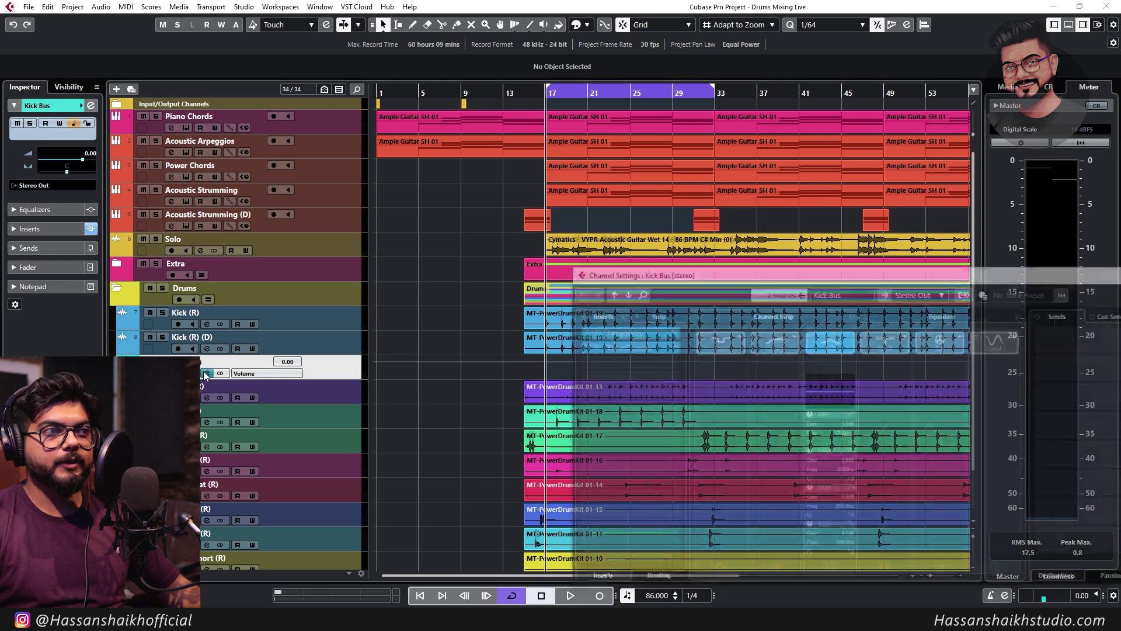
drag(665, 280, 410, 259)
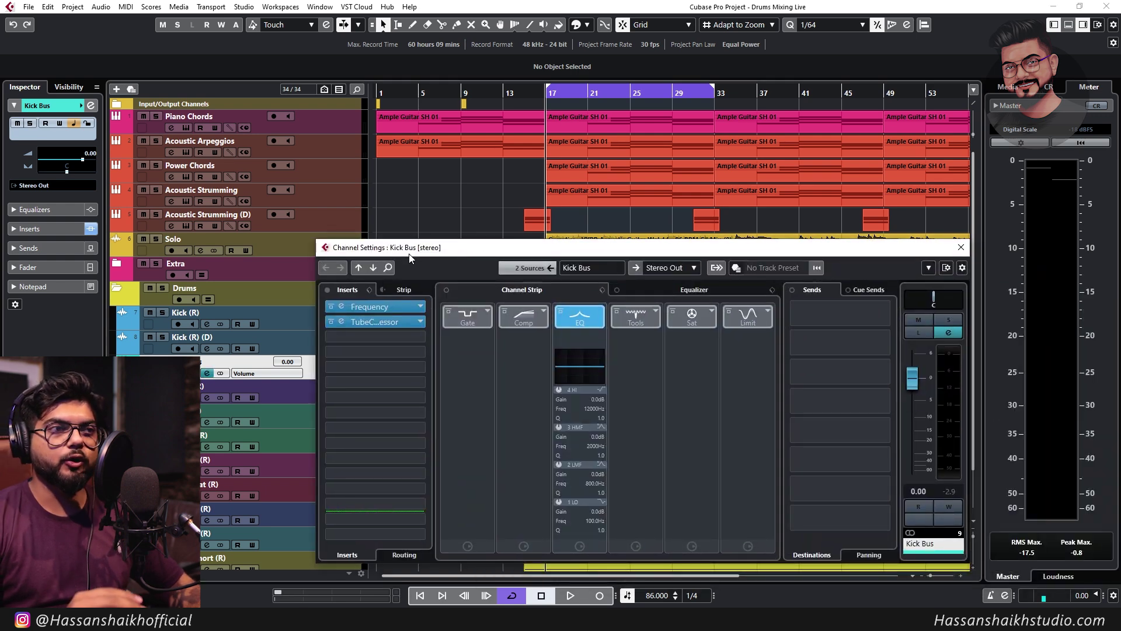
click(412, 332)
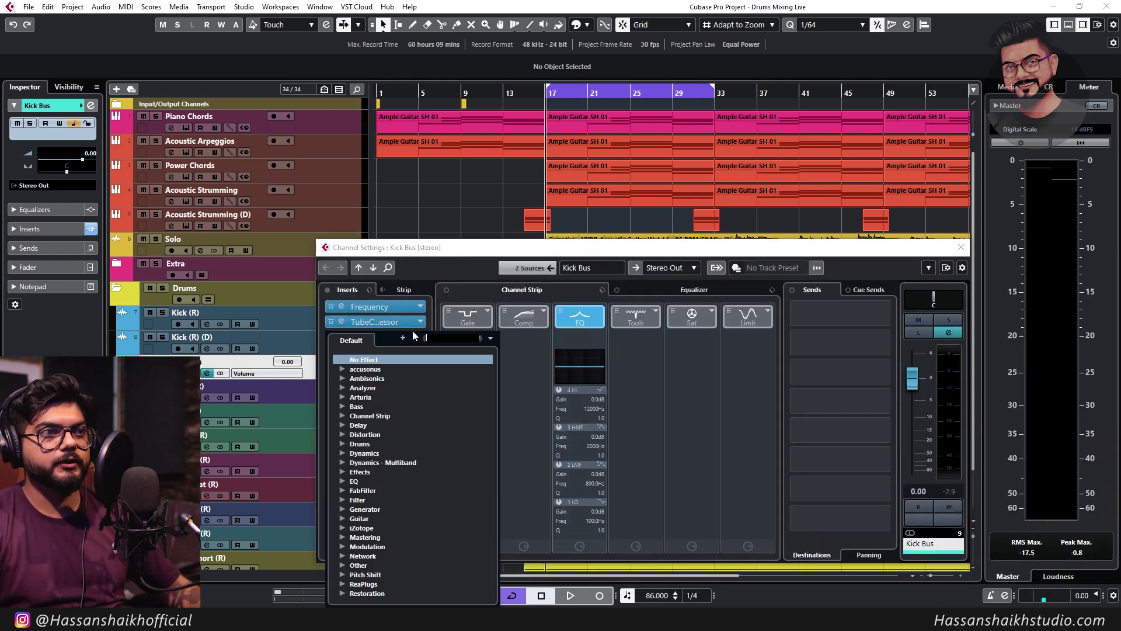
text(bri)
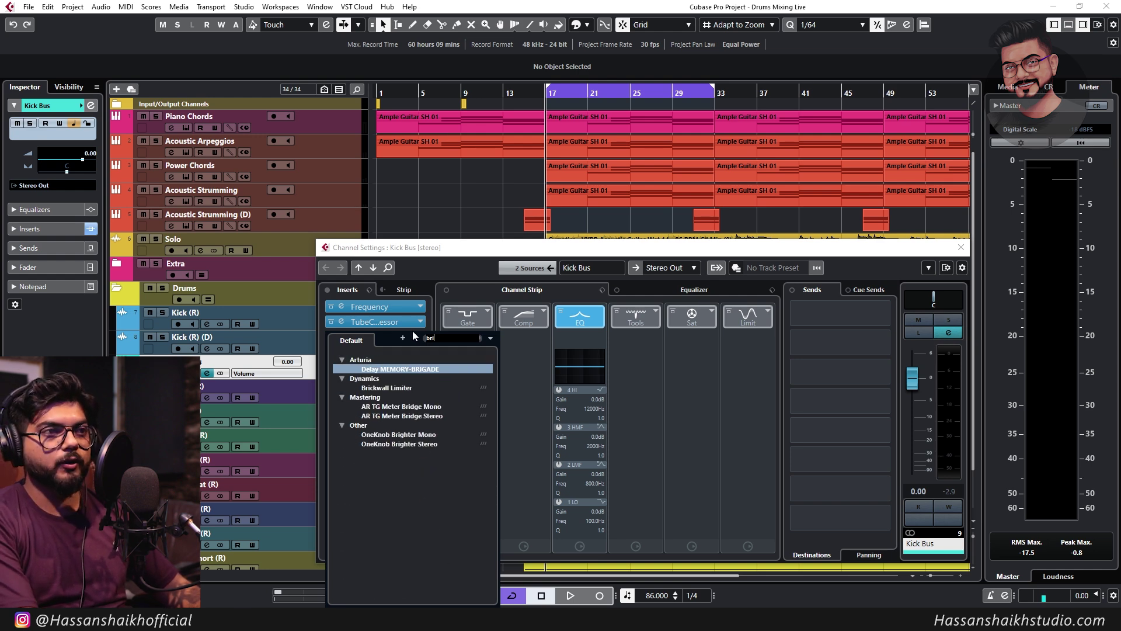
click(396, 388)
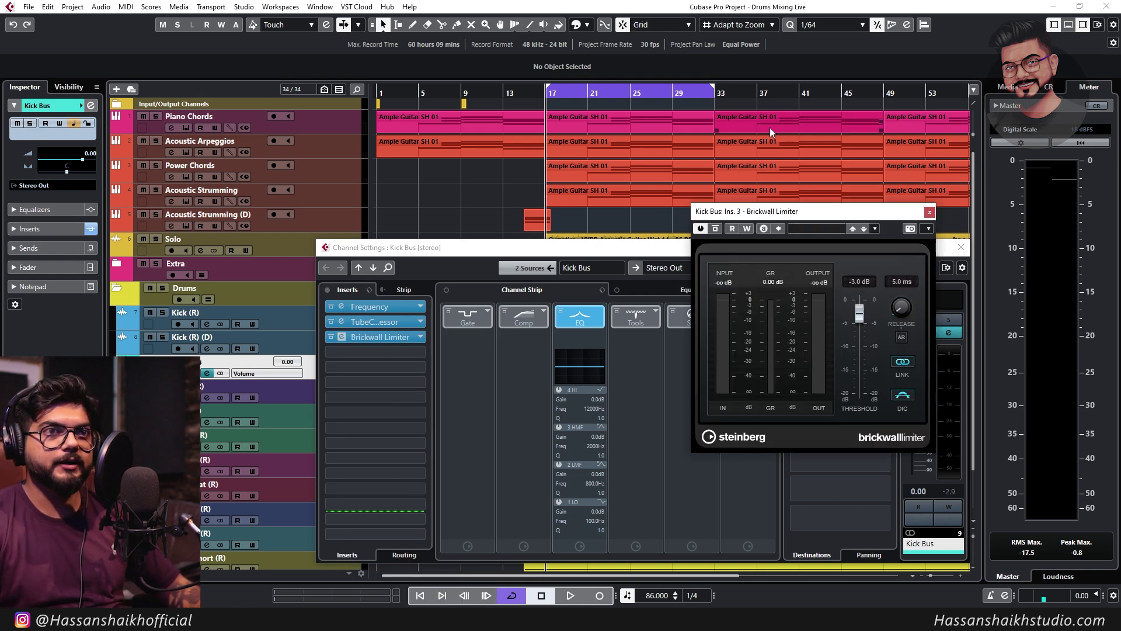
drag(843, 215, 719, 205)
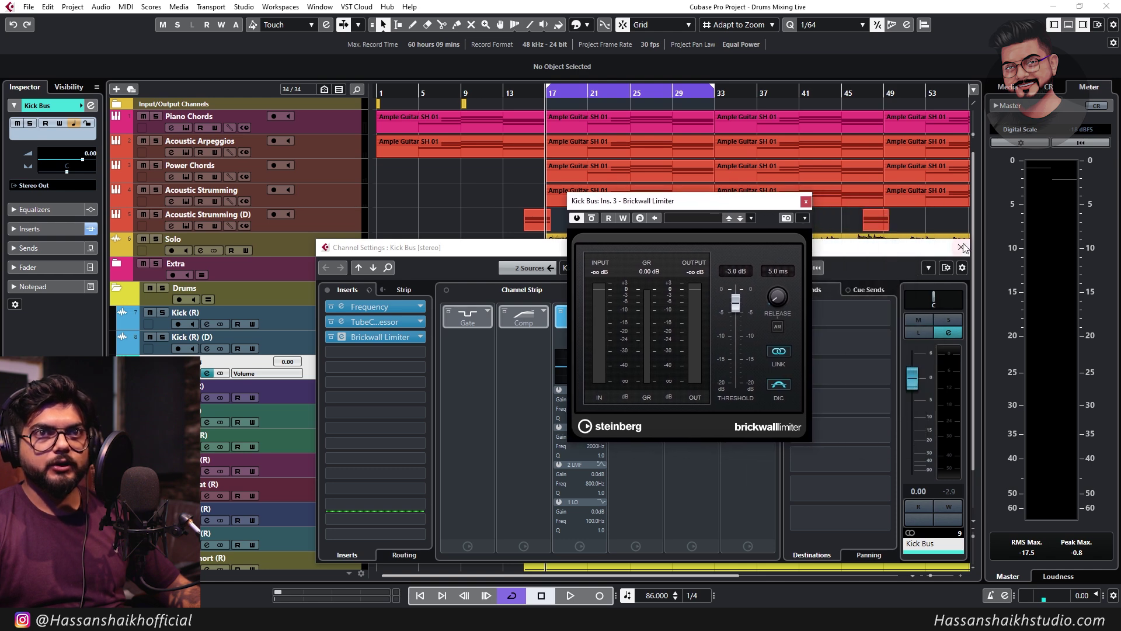
click(962, 247)
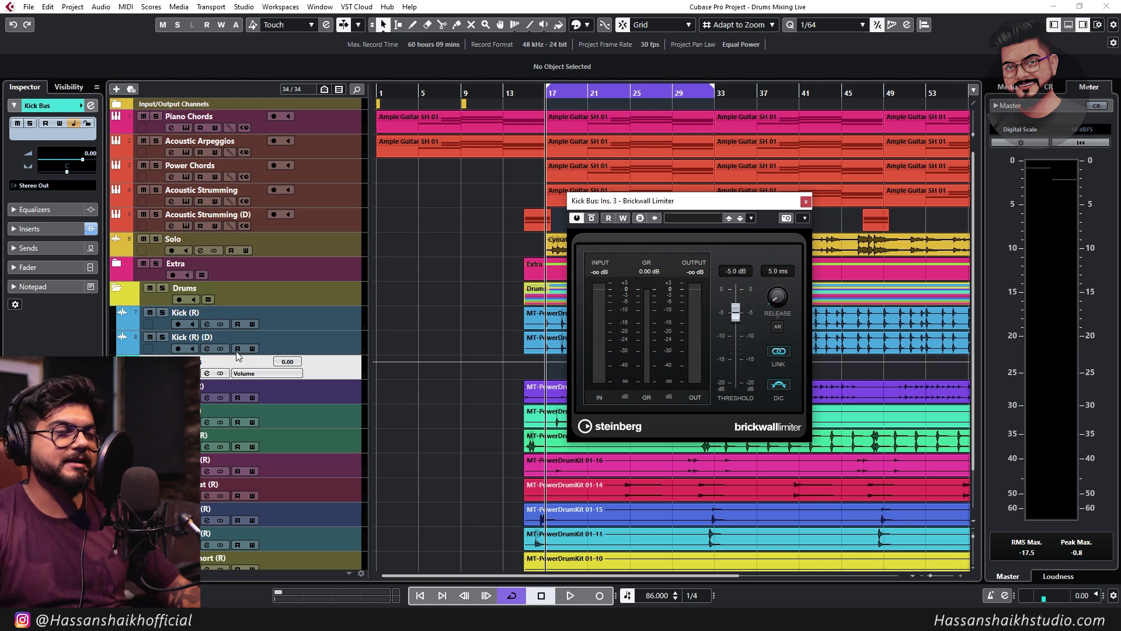
Play the loop with the drum tracks below the Kick Bus muted to hear the limited kick
key(space)
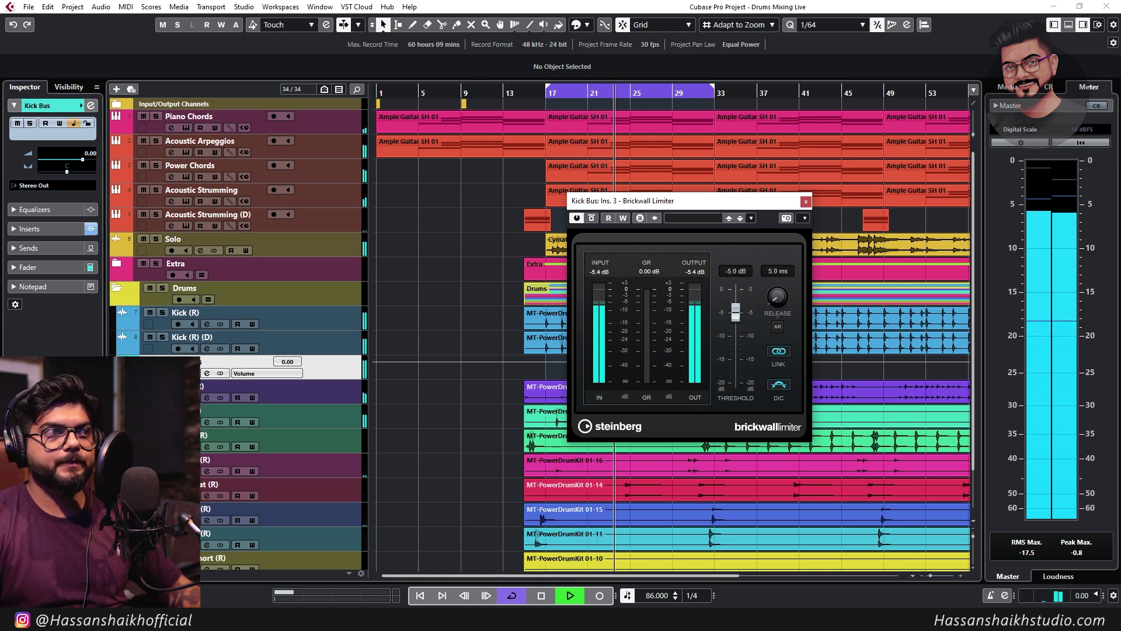
click(162, 362)
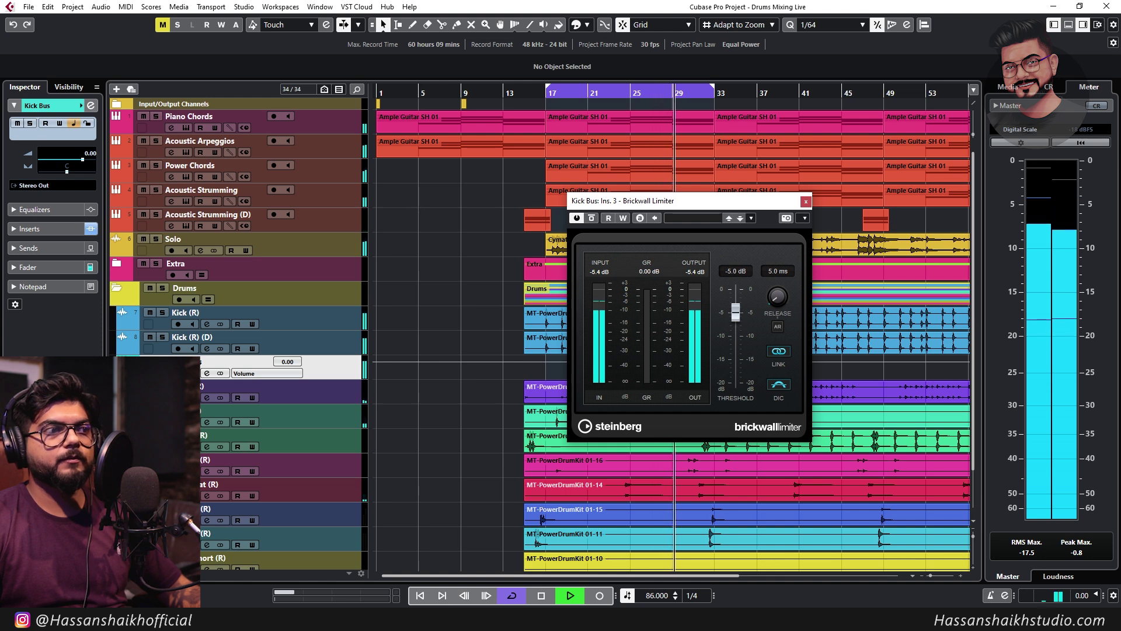
click(169, 509)
scroll(280, 327, down, 2)
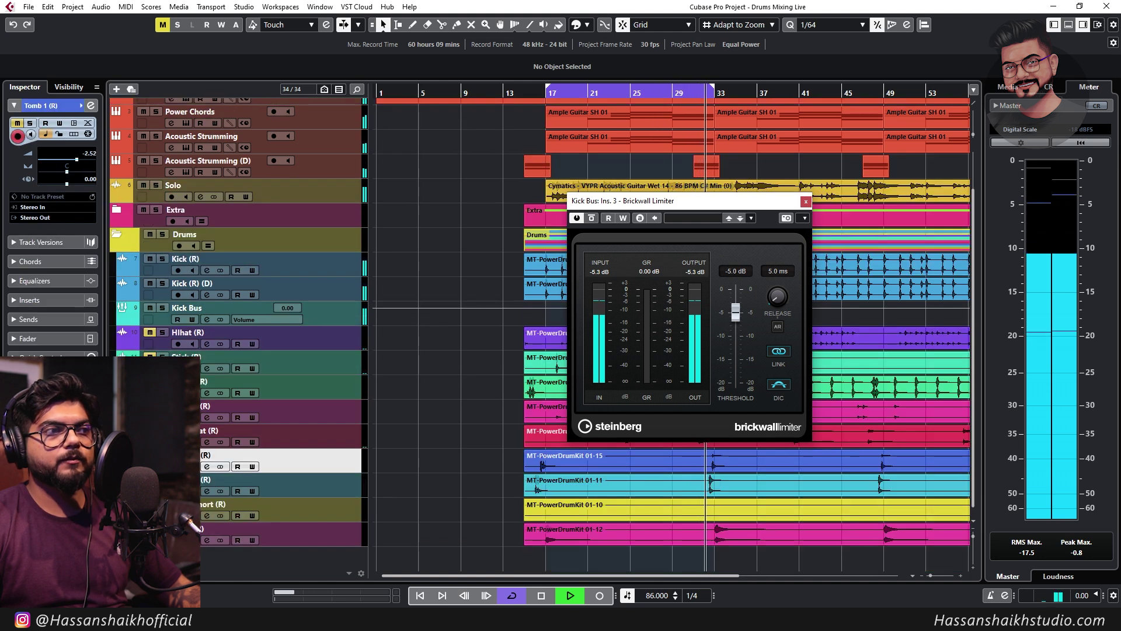
scroll(331, 382, up, 2)
Set the Kick Bus Brickwall Limiter threshold to -8.0 dB and close the limiter
drag(736, 311, 739, 316)
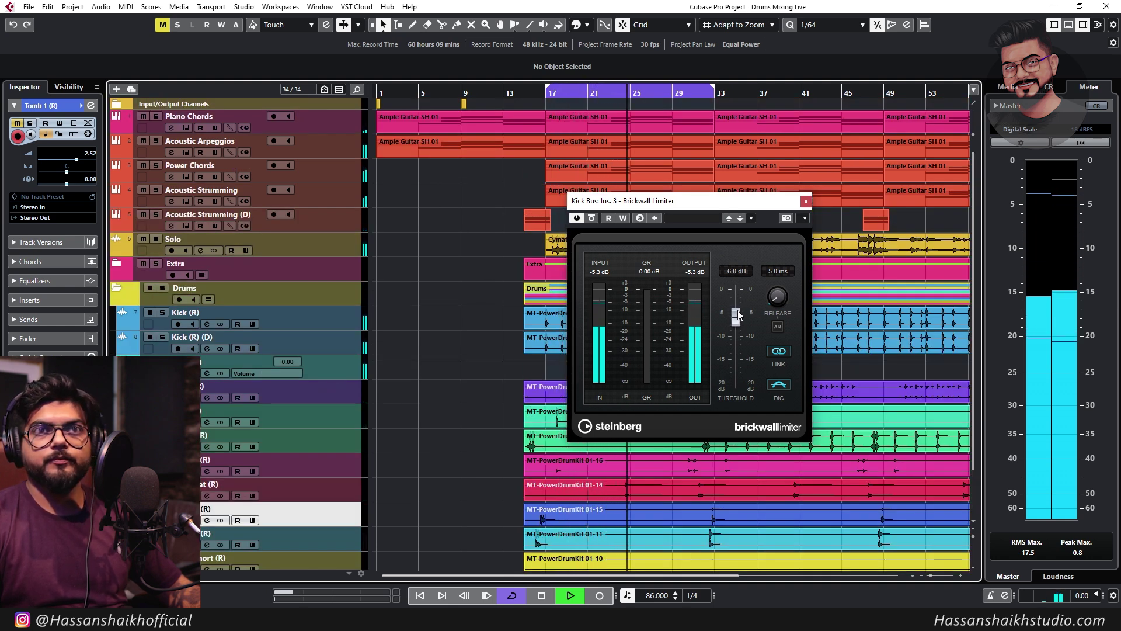
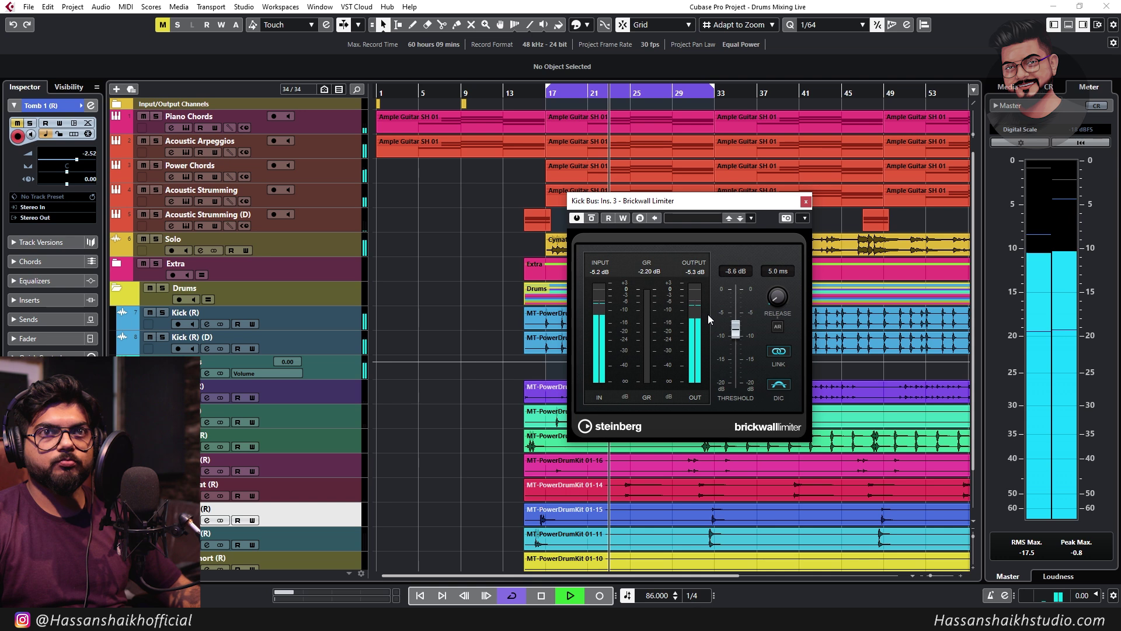
click(736, 271)
text(-)
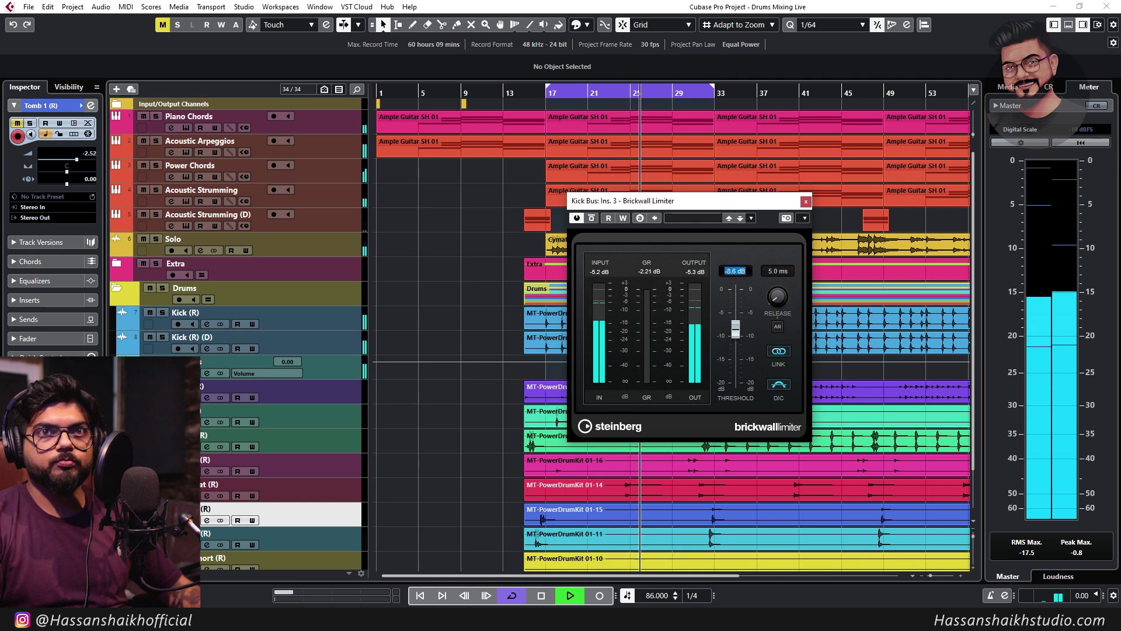
text(8)
key(Return)
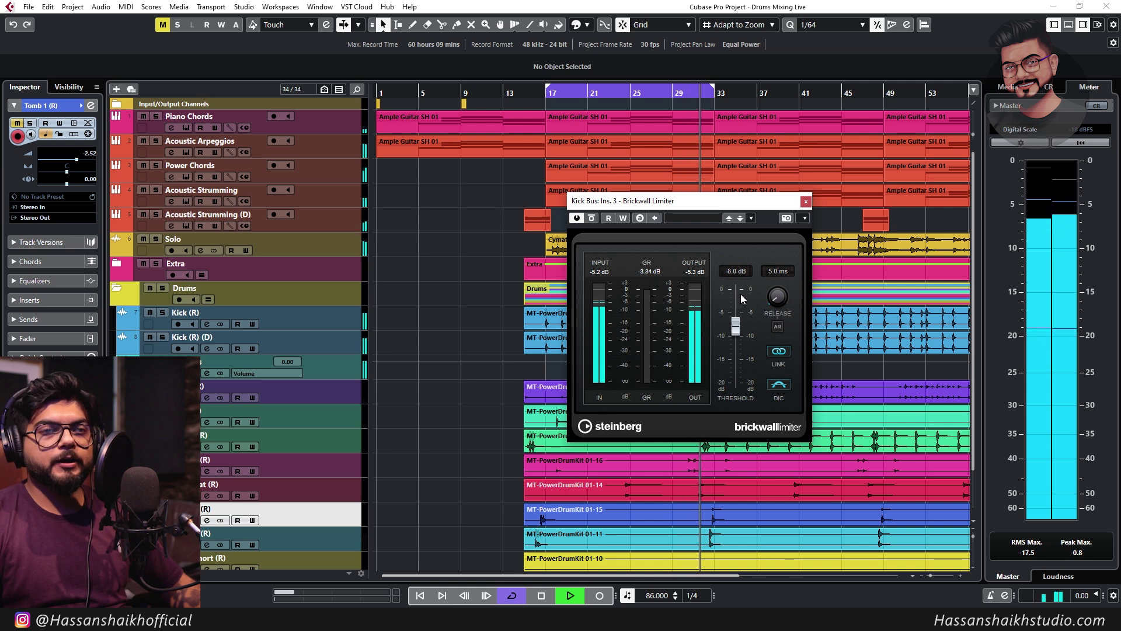
click(807, 202)
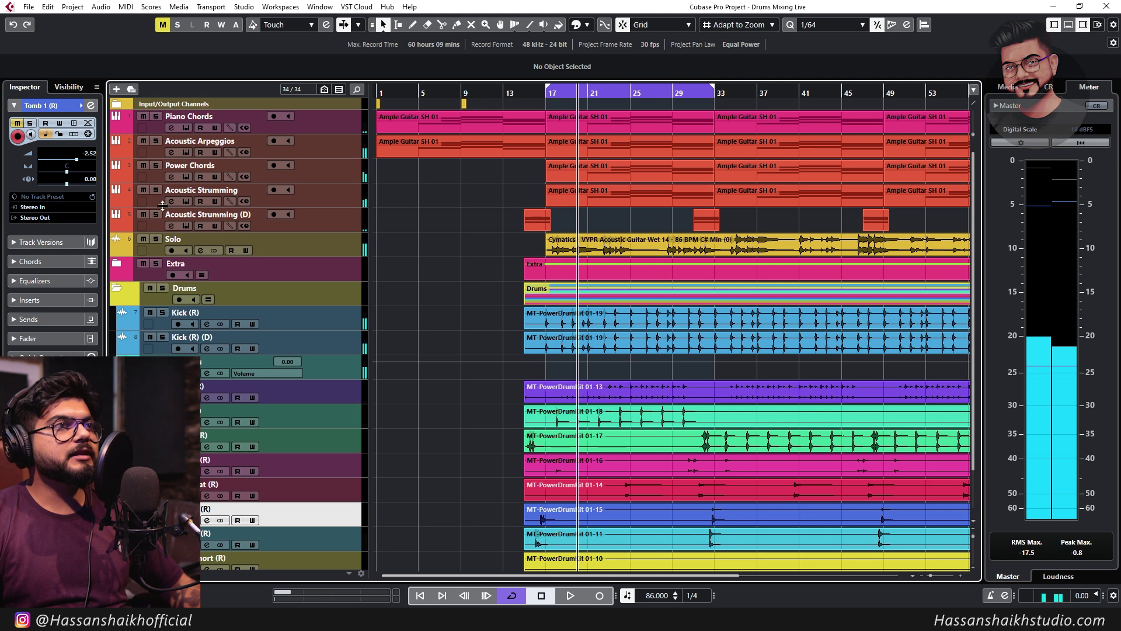
Clear all track mutes and move the Hihat (R) track directly below the Snares (R) track
click(163, 25)
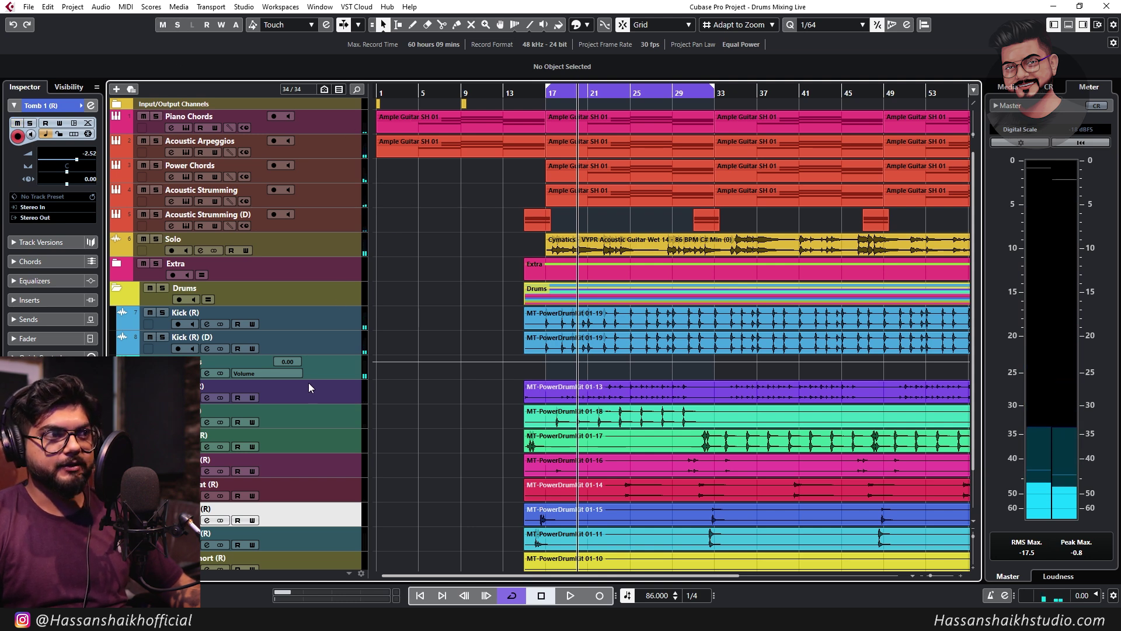
key(g)
click(358, 398)
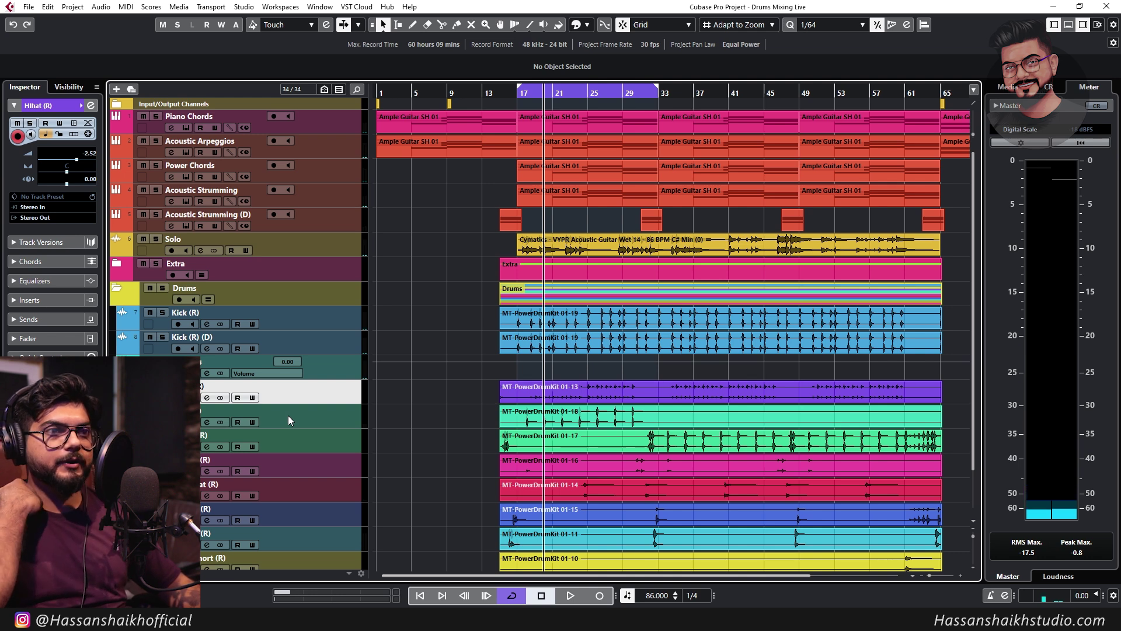
drag(298, 391, 296, 430)
click(326, 395)
Play the loop from bar 17 and examine the Stick (R) channel's frequency spectrum in its equalizer
click(318, 422)
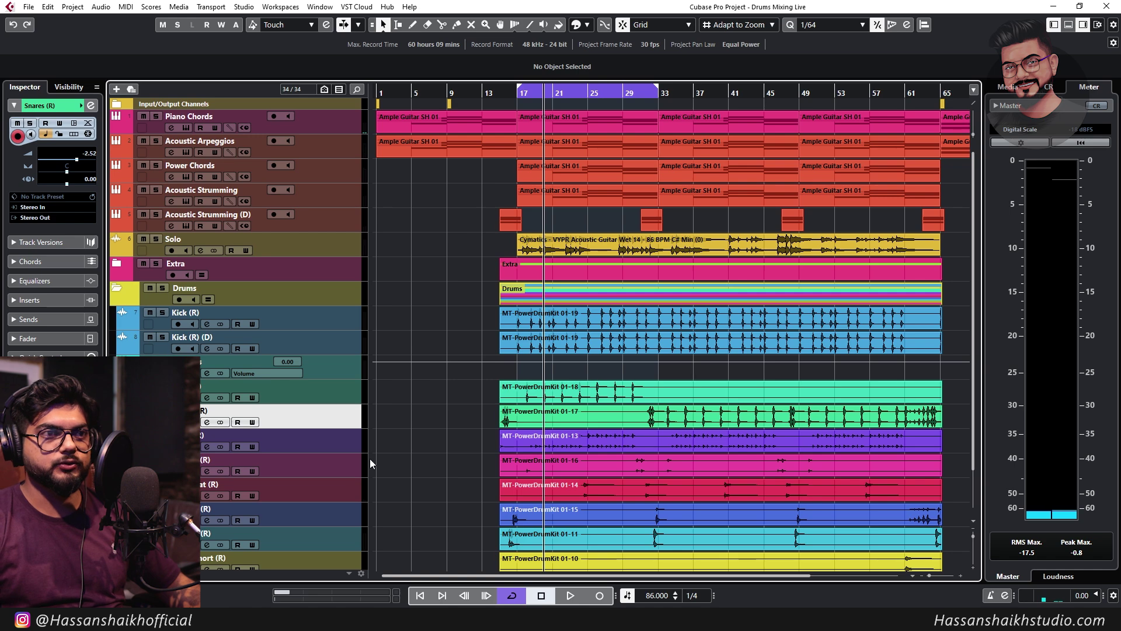
click(518, 91)
key(space)
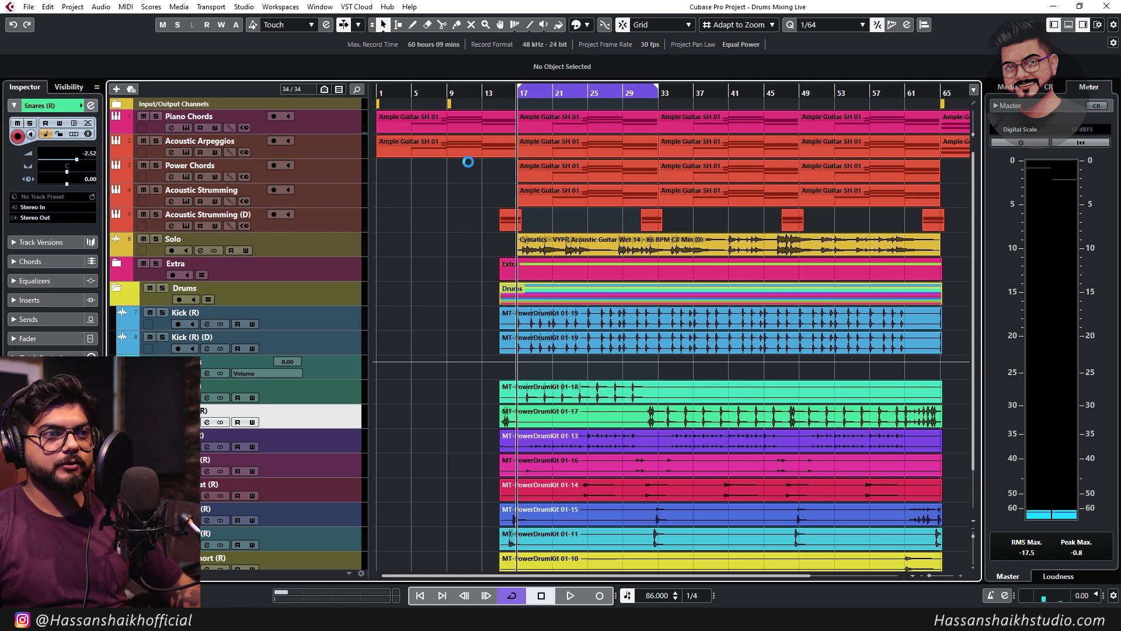
click(207, 397)
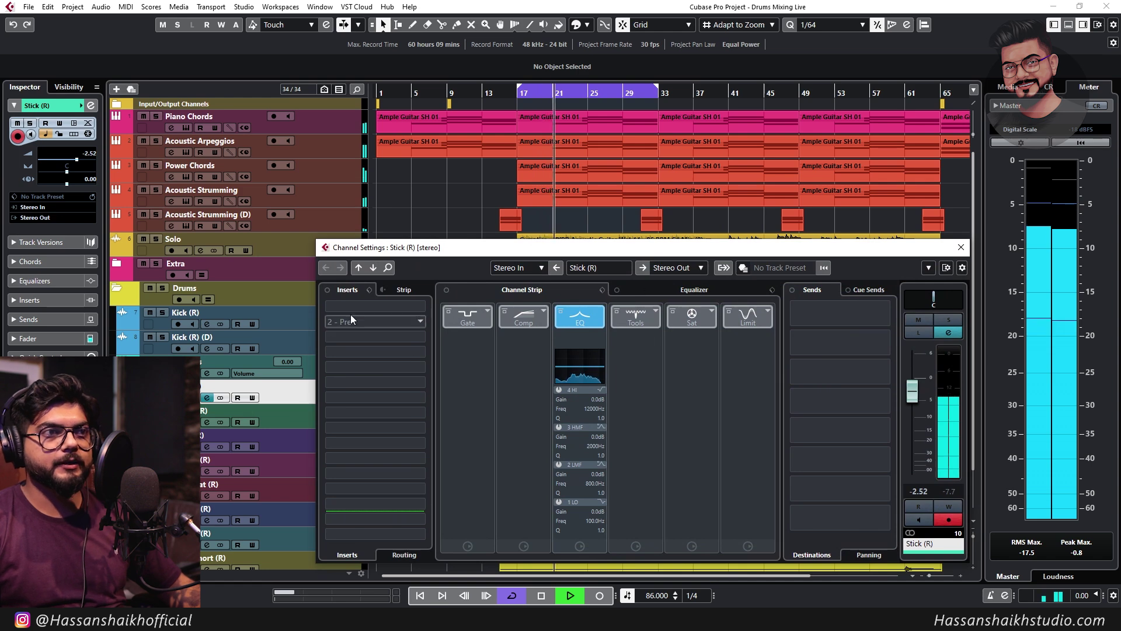
click(680, 294)
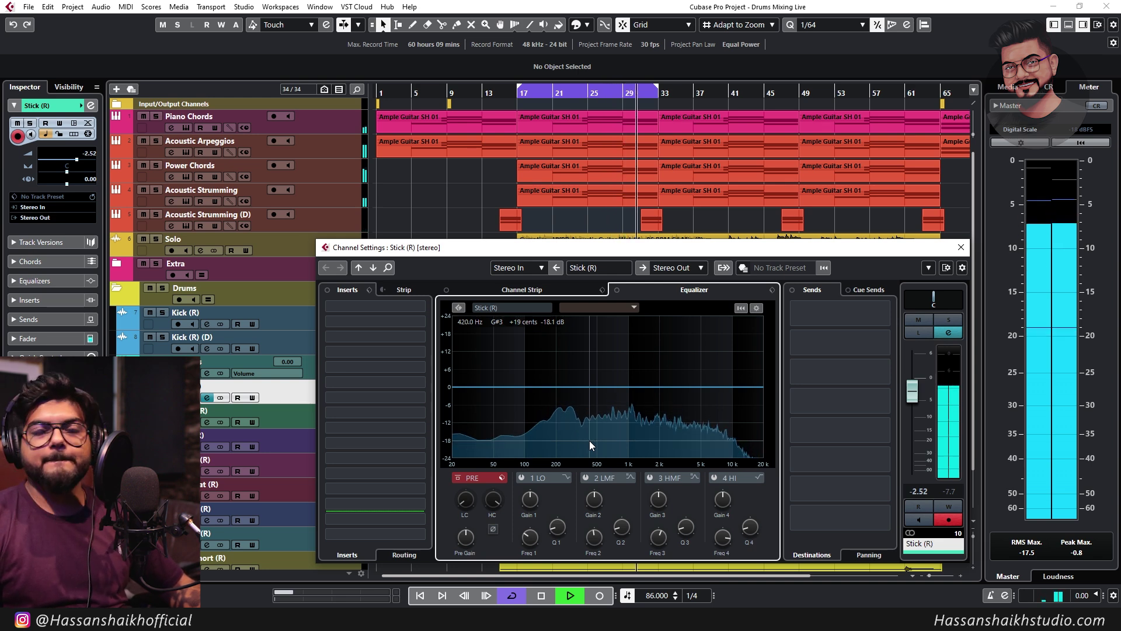
key(space)
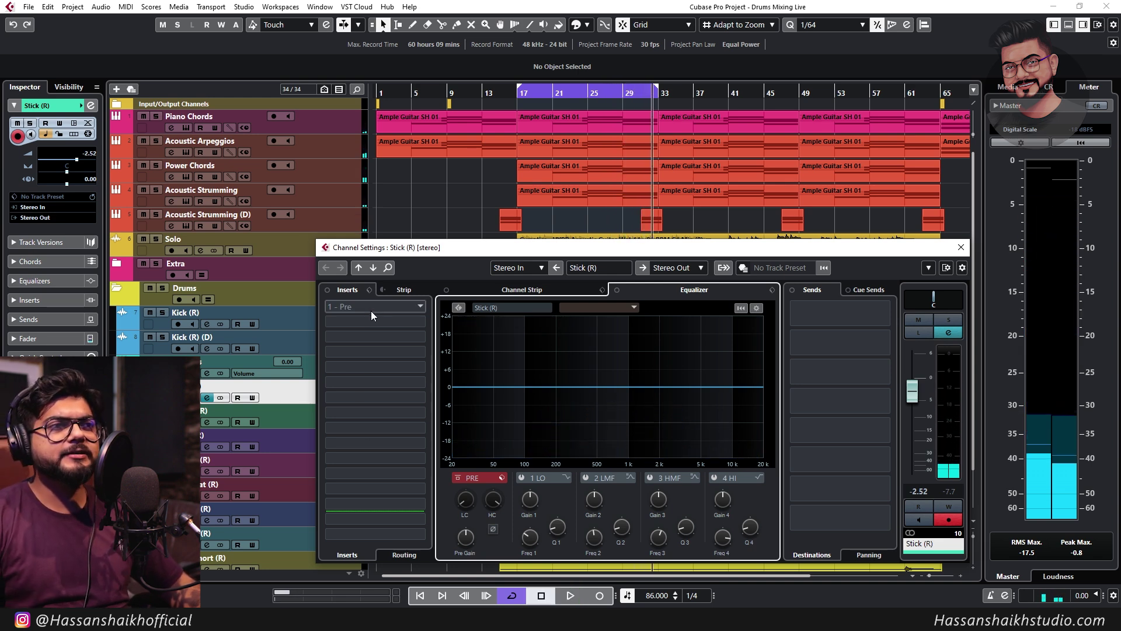
Insert the Frequency EQ in Stick (R)'s first insert slot and play the loop with that track soloed
click(371, 315)
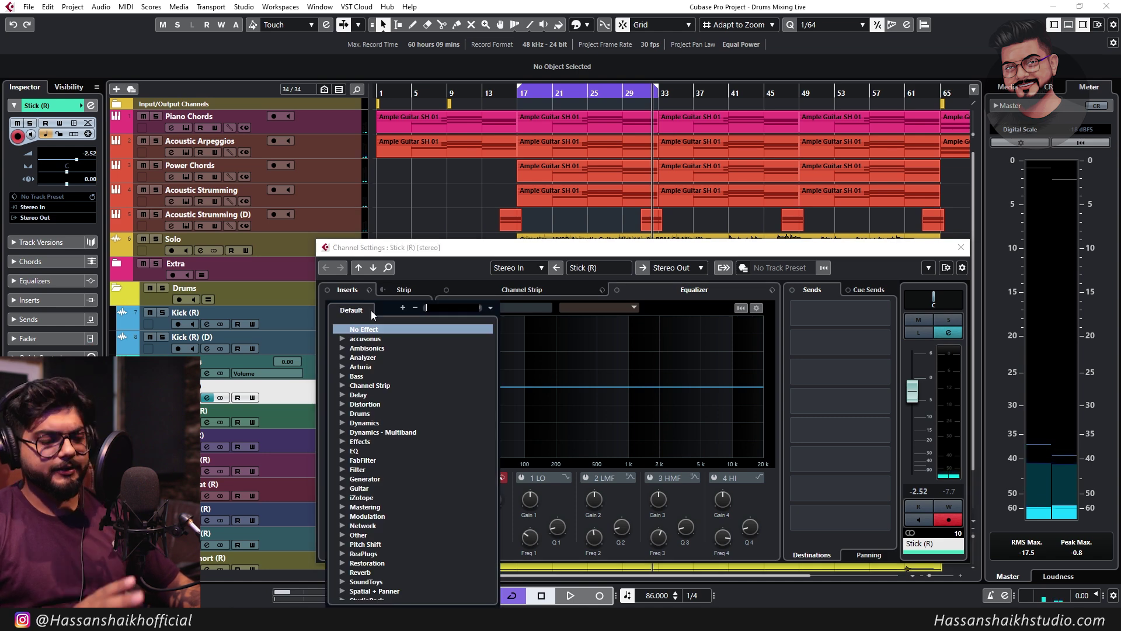
text(fre)
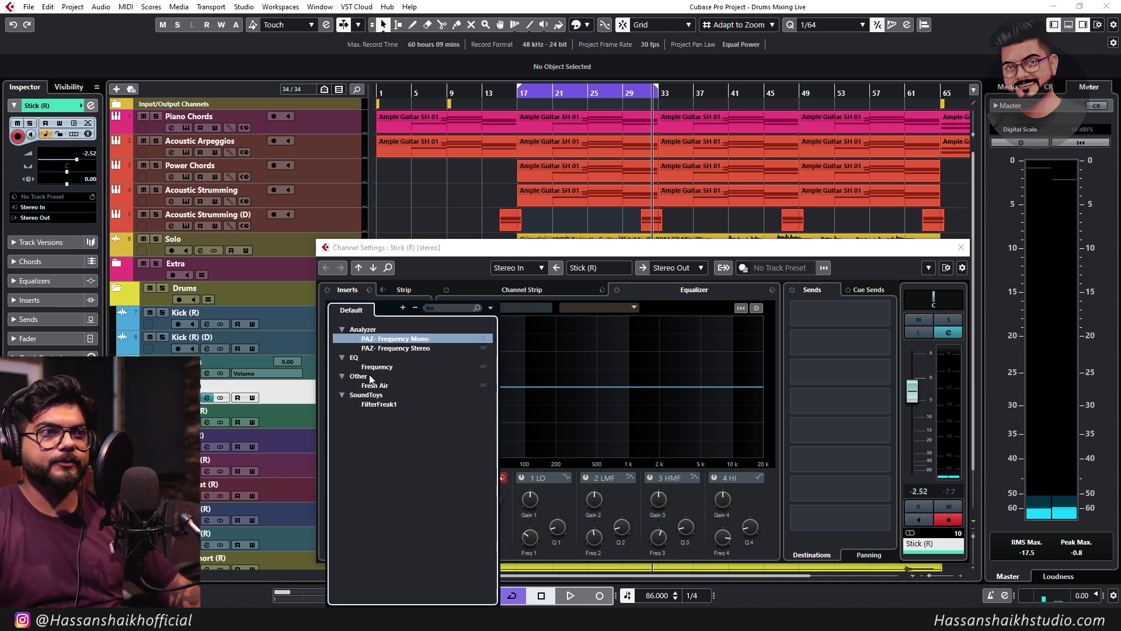
click(374, 367)
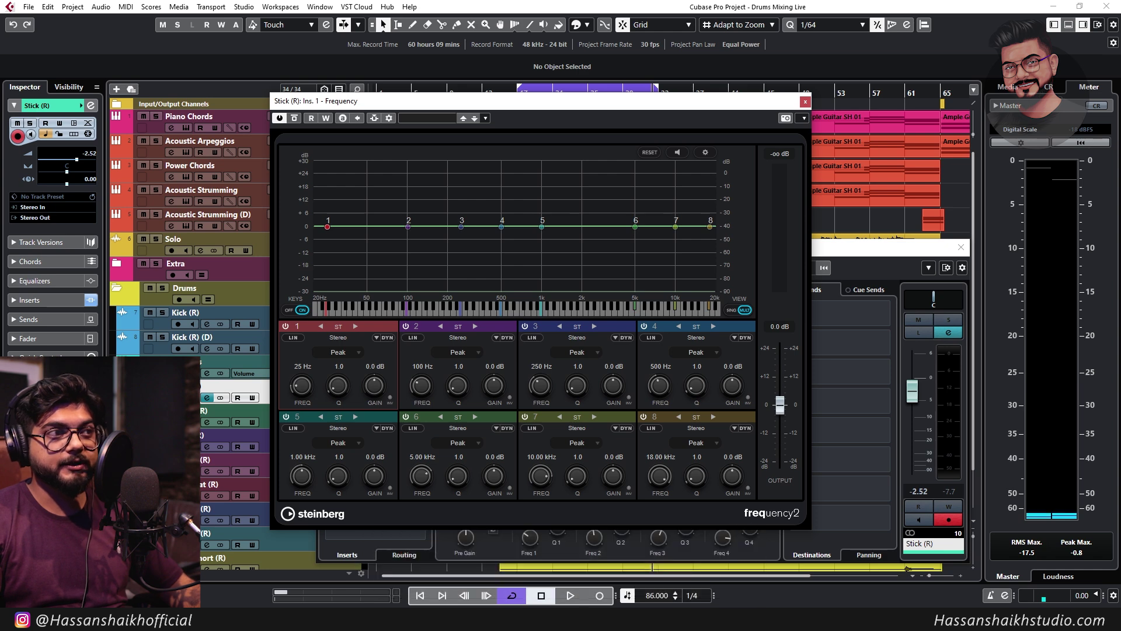
key(space)
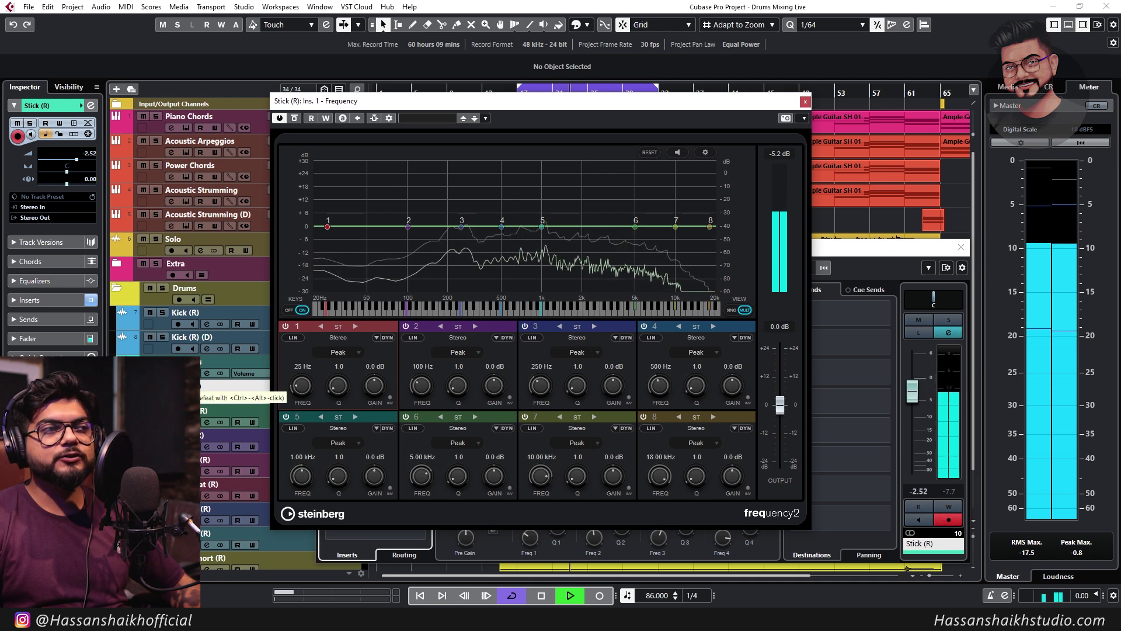
click(162, 386)
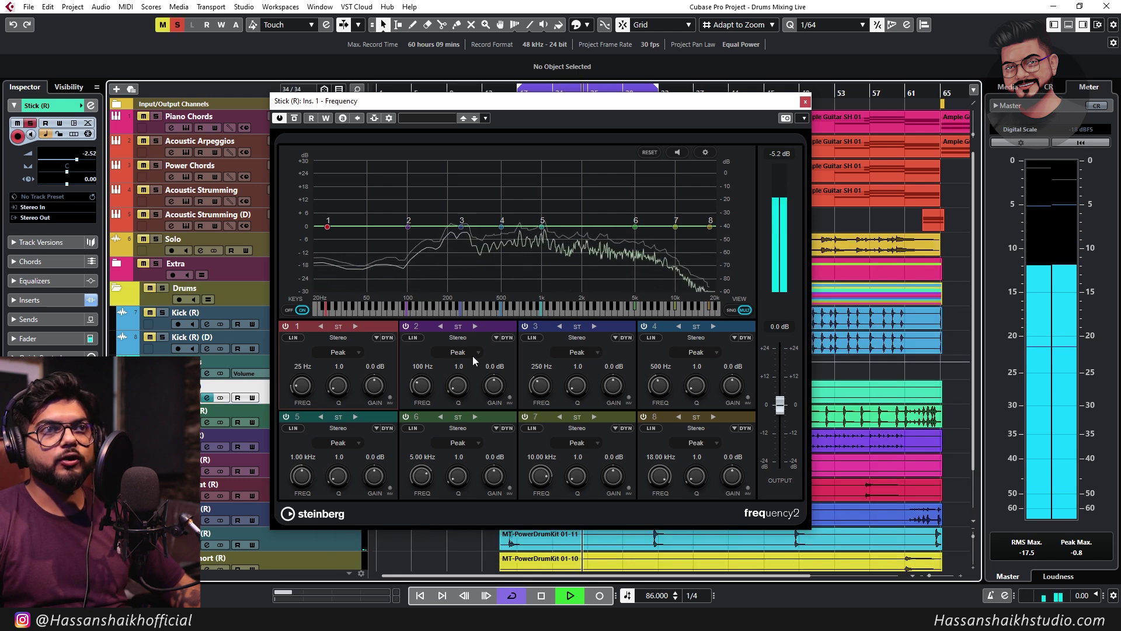
Set band 8 to Cut 96, sweep it between about 128 and 194 Hz to audition the low end, and raise it to 20 kHz
click(696, 442)
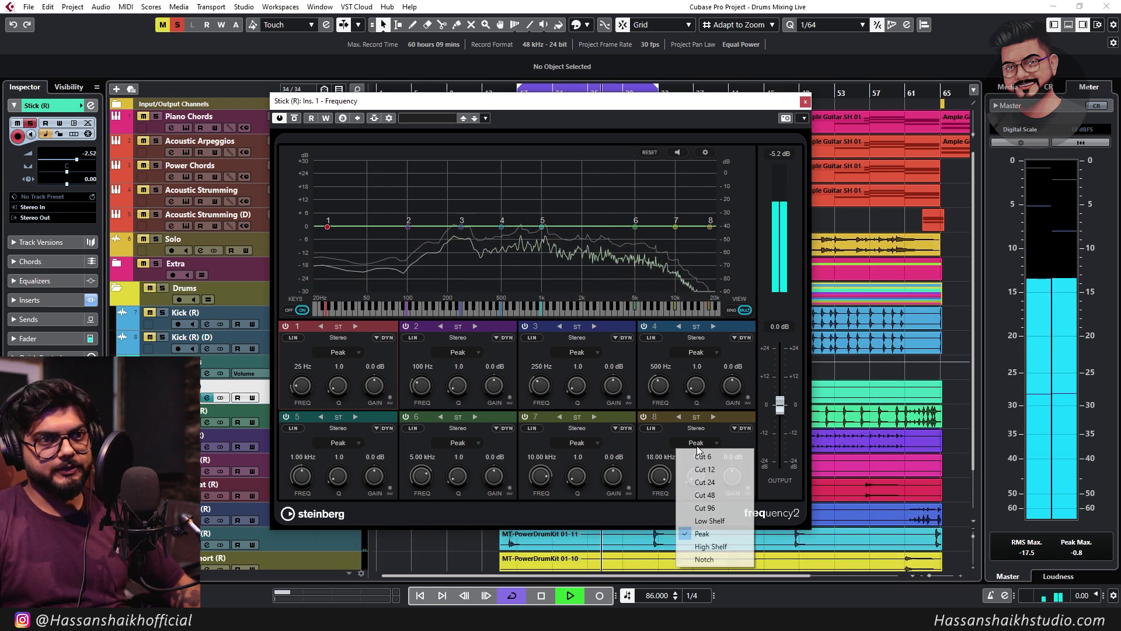
click(708, 508)
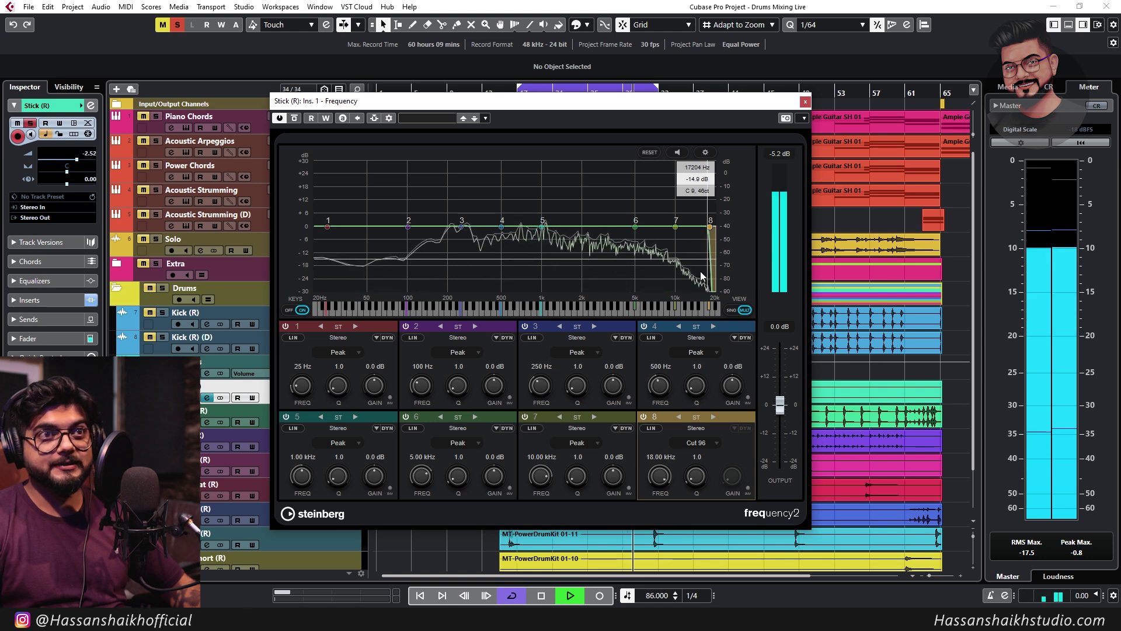
drag(660, 476, 651, 541)
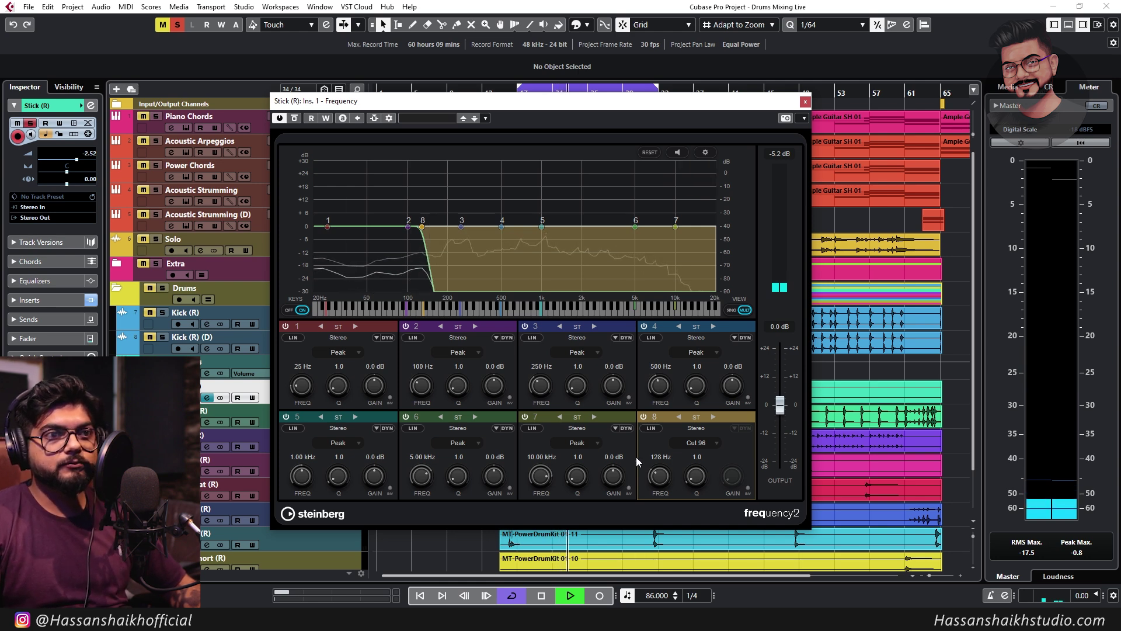
scroll(664, 473, up, 6)
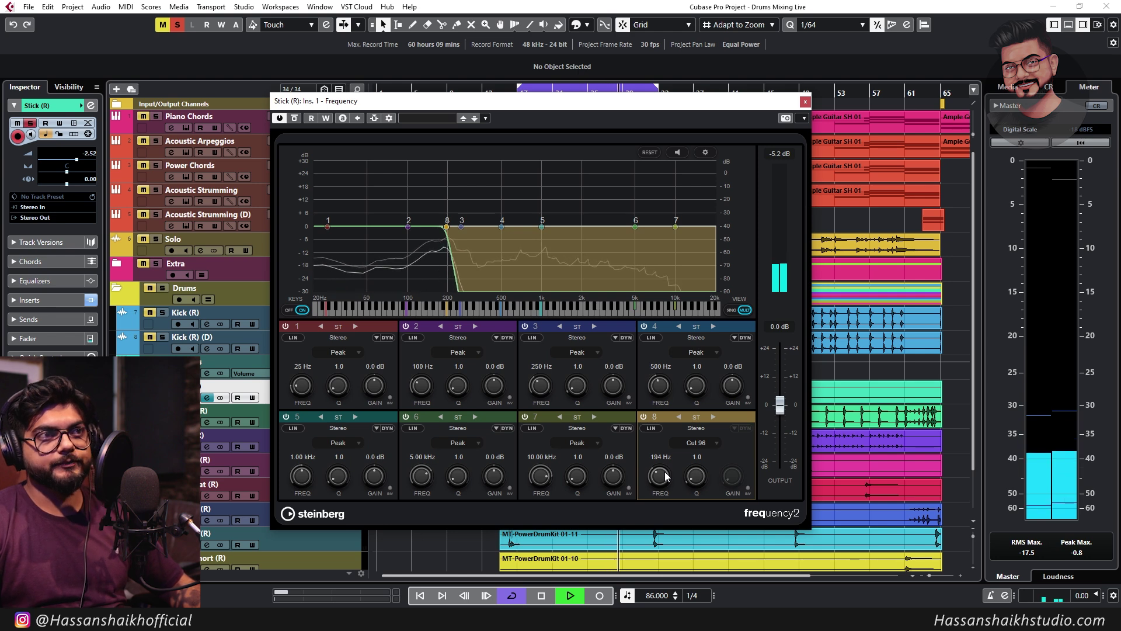
scroll(666, 476, down, 6)
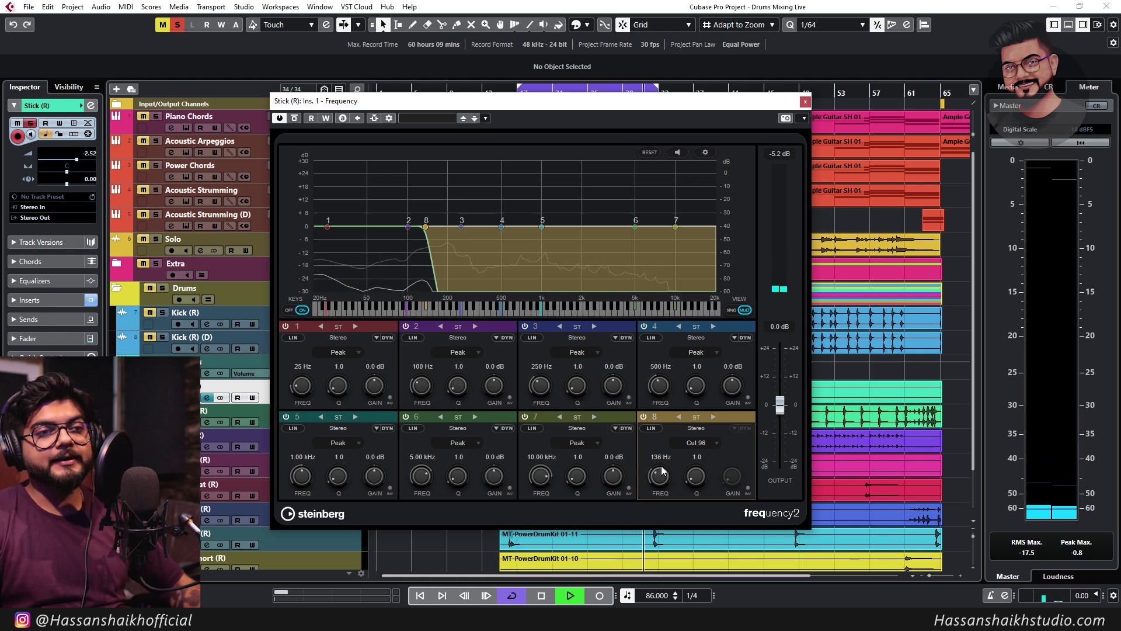
scroll(665, 476, down, 1)
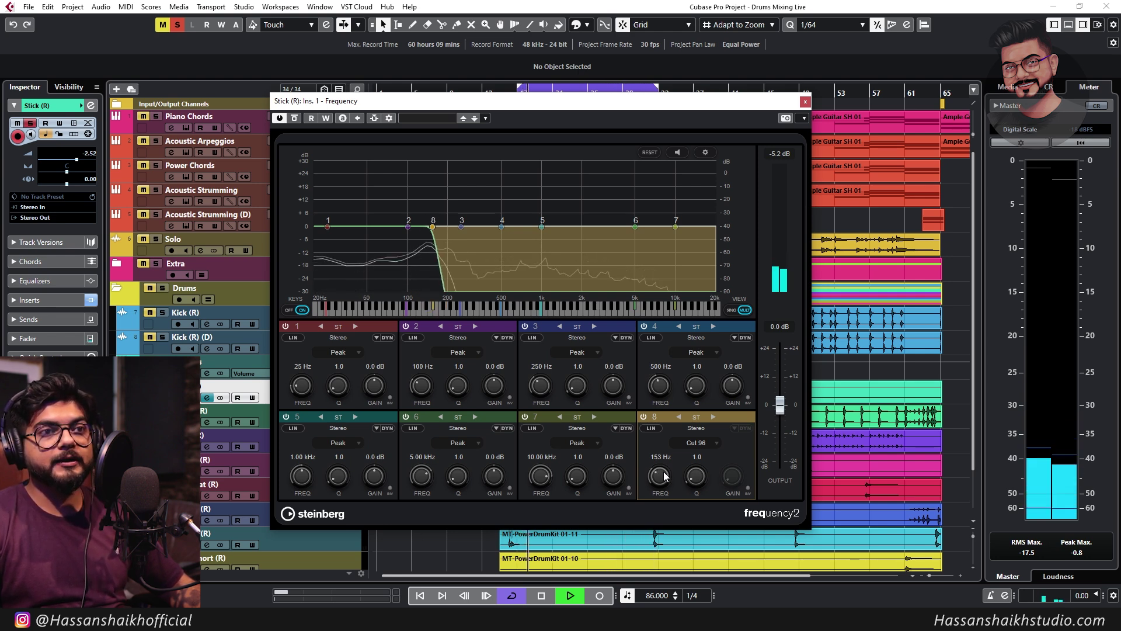
drag(664, 476, 716, 280)
Set band 1 of the Stick (R) Frequency EQ to a Cut 96 low cut at 150 Hz
click(348, 353)
click(341, 431)
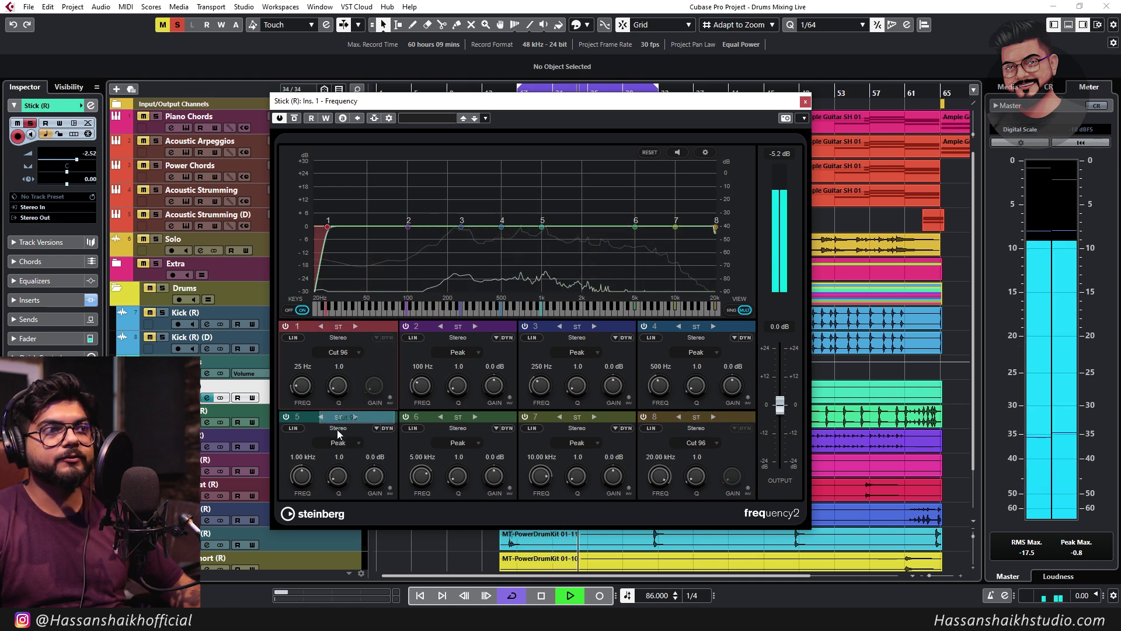
scroll(310, 383, up, 7)
scroll(308, 383, up, 15)
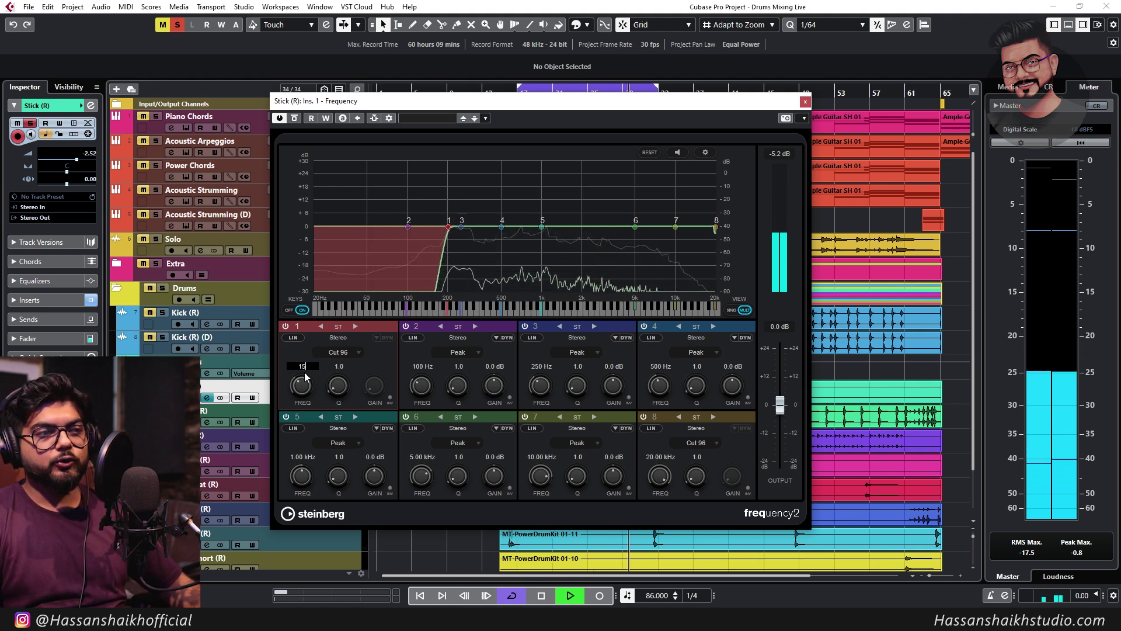
scroll(303, 377, down, 4)
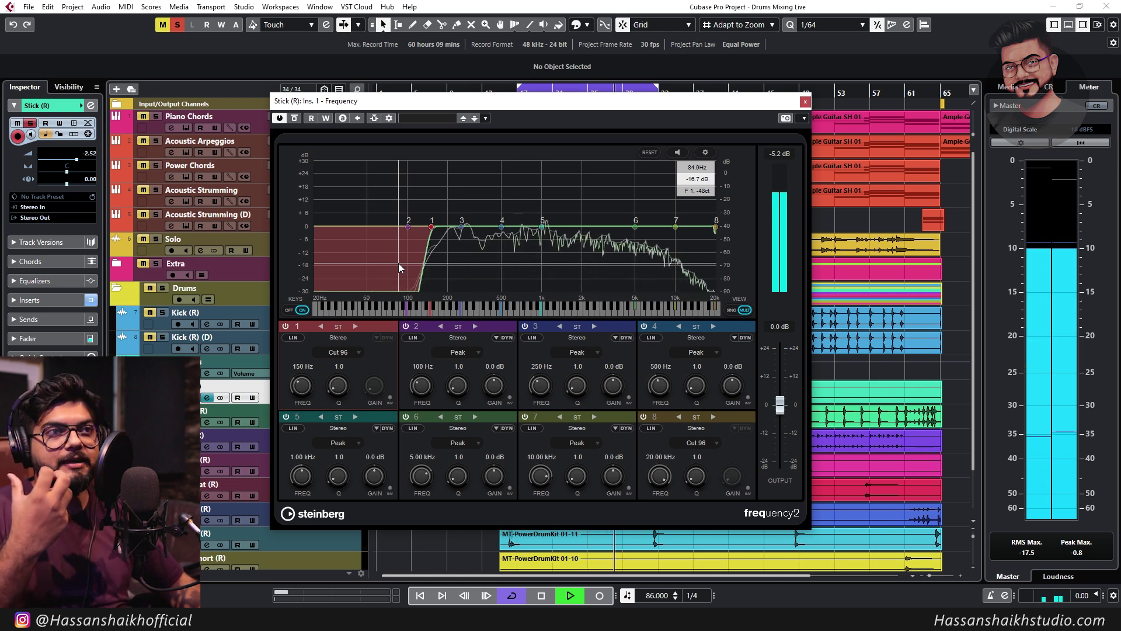
Change band 8 to a Cut 48 high cut at 16 kHz
click(696, 443)
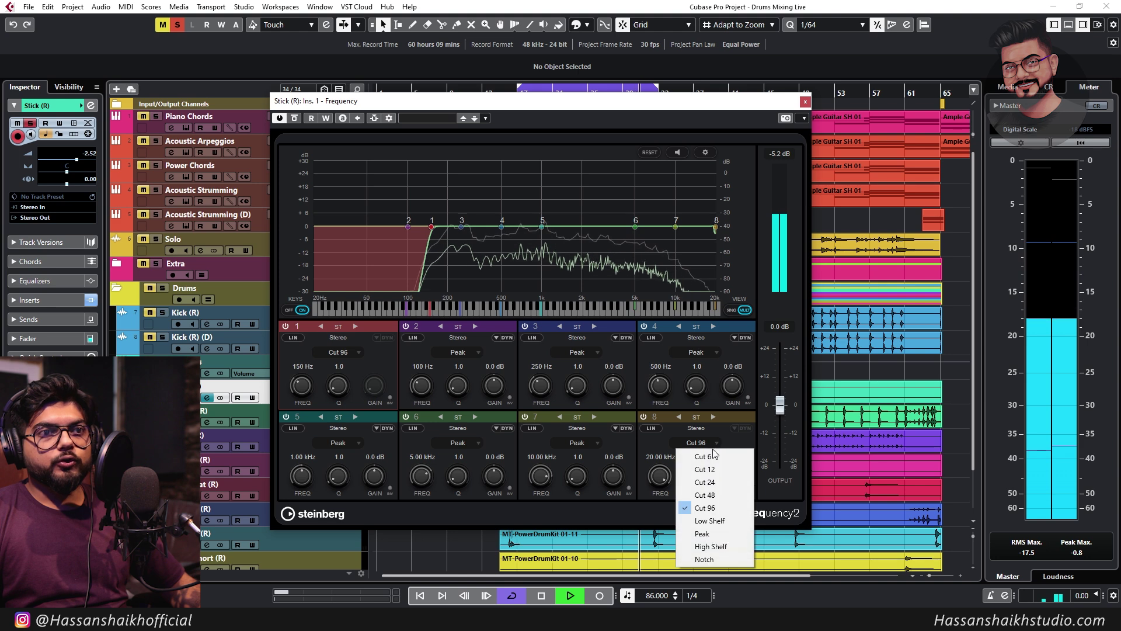
click(691, 493)
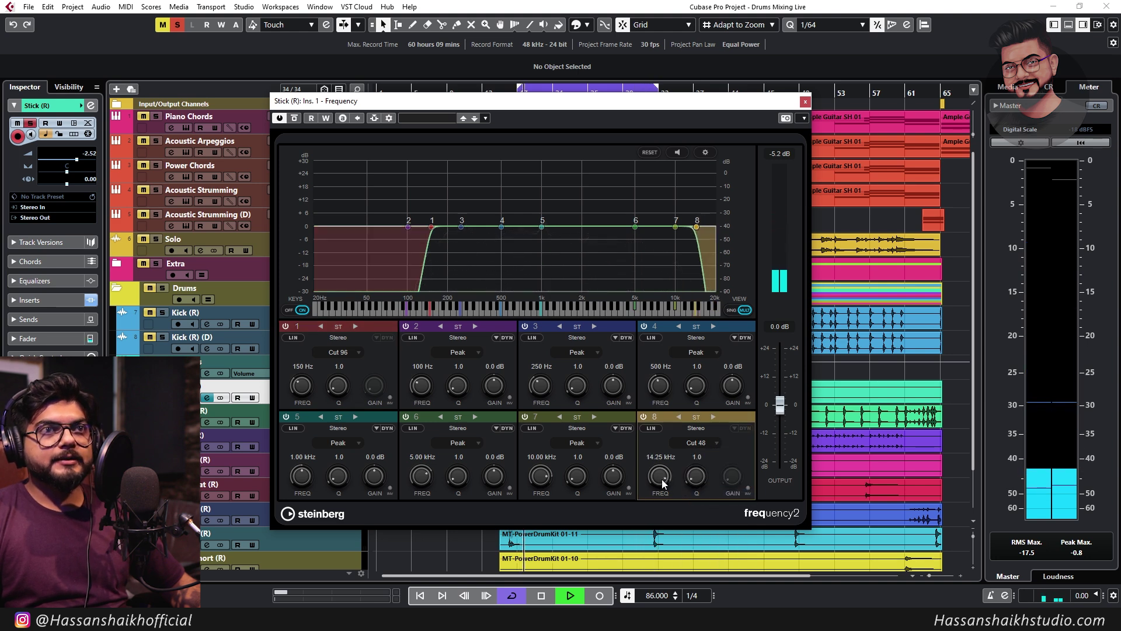
scroll(669, 479, up, 5)
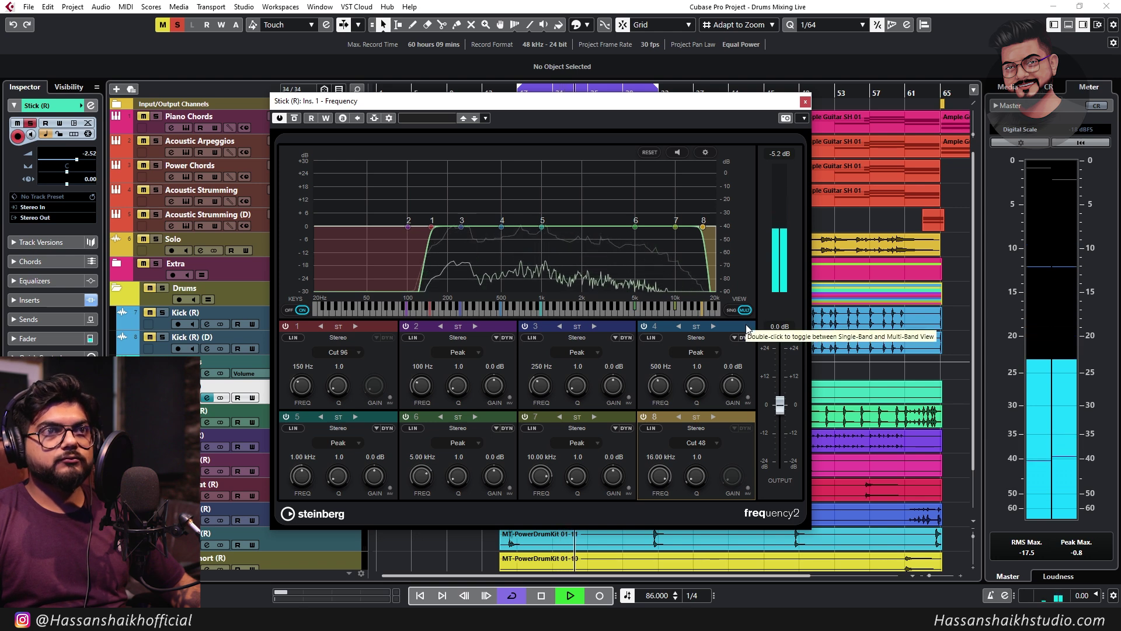
Boost band 3 by 6.6 dB at 360 Hz and notch band 5 by 12.7 dB at 984 Hz with a Q of 20
drag(461, 226, 542, 261)
scroll(545, 218, up, 5)
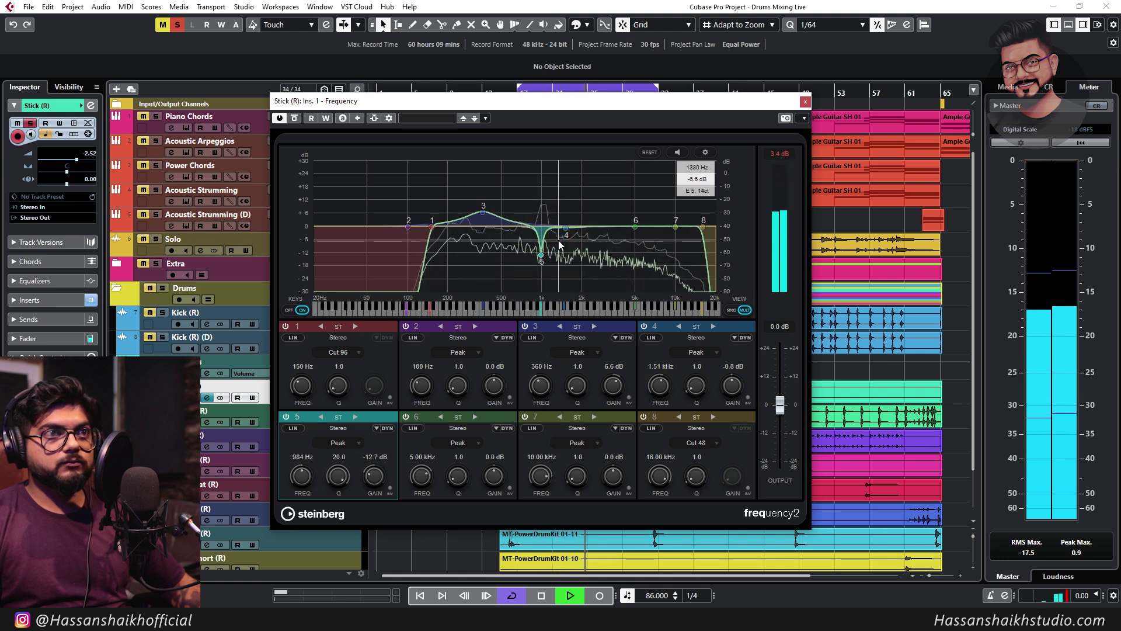
Unsolo the Stick (R) track and notch band 4 by 7.7 dB at 1.44 kHz with a Q of 17.6
drag(567, 228, 599, 224)
click(163, 386)
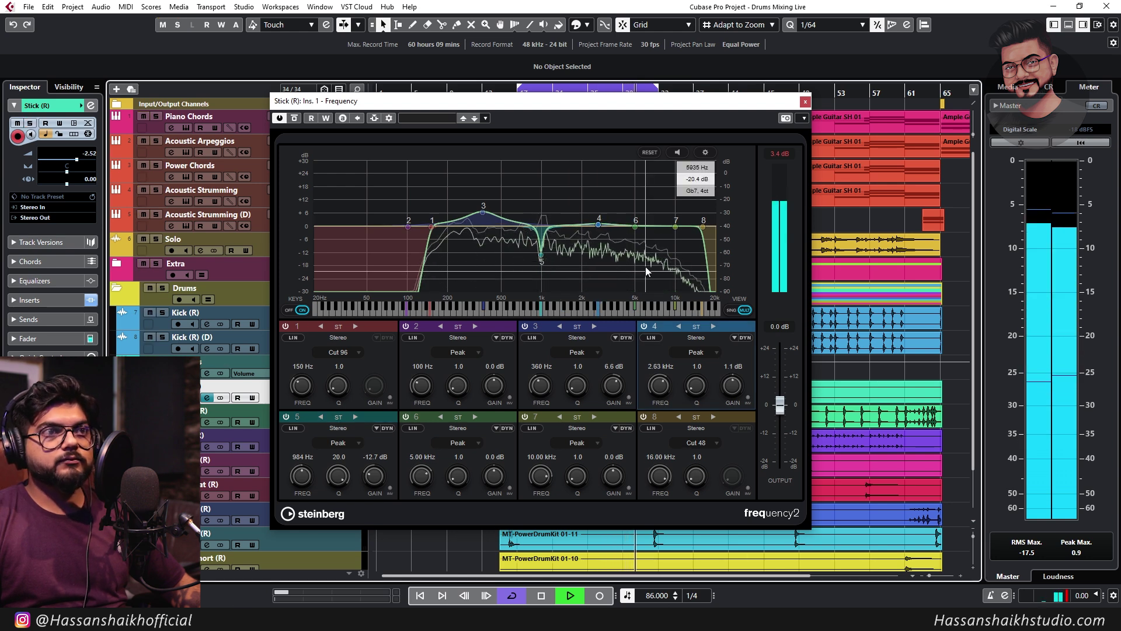
drag(599, 225, 563, 244)
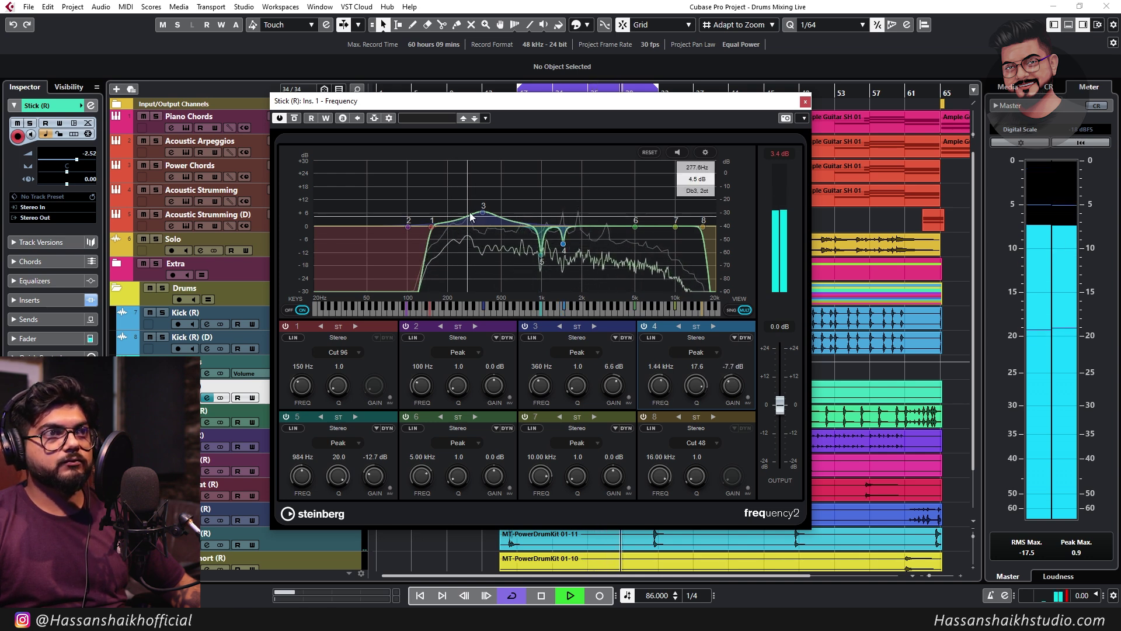
Reshape the band 3 boost to 3.2 dB at 292 Hz with a Q of 0.5
drag(483, 213, 479, 217)
scroll(479, 217, down, 5)
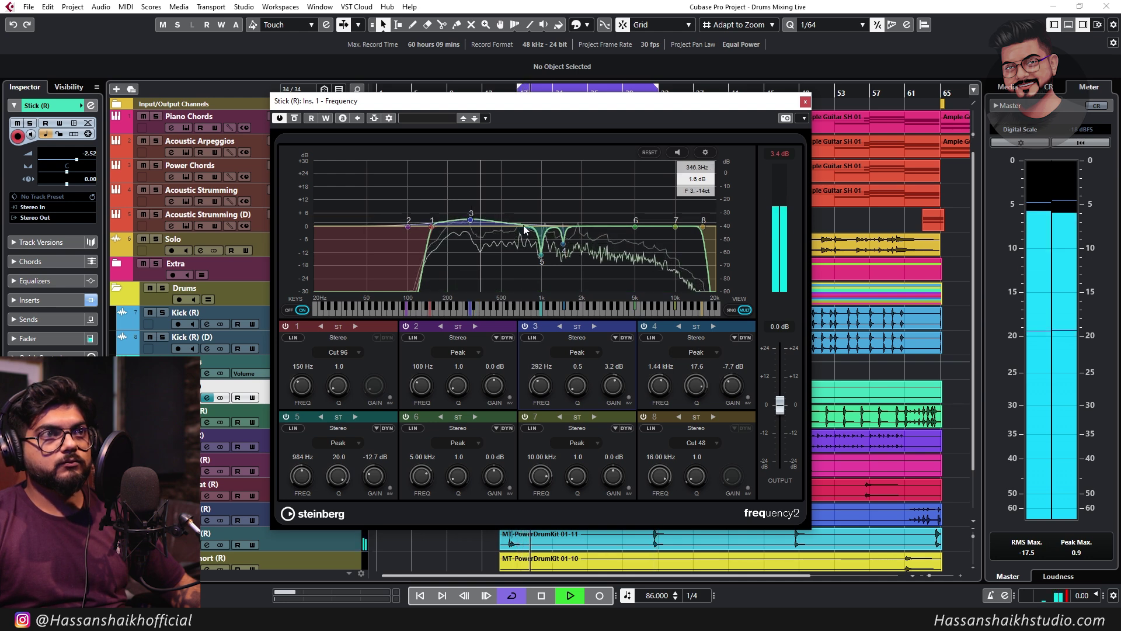
Boost band 6 by 1.9 dB at 5 kHz and cut band 7 by 1.9 dB at 9.8 kHz
drag(636, 226, 637, 230)
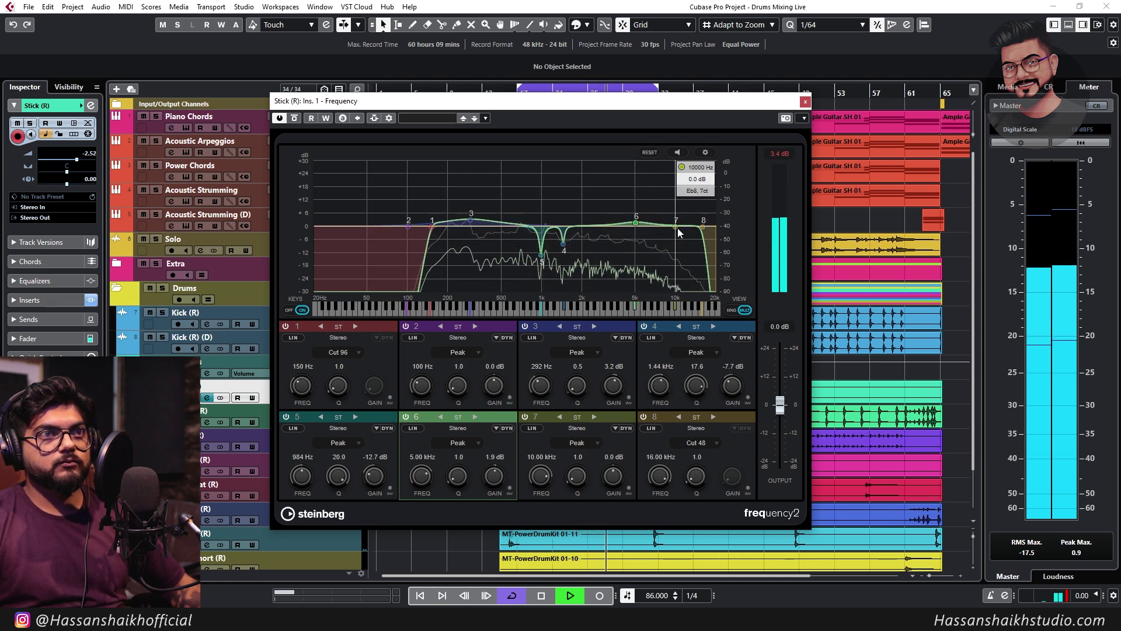
drag(677, 228, 675, 230)
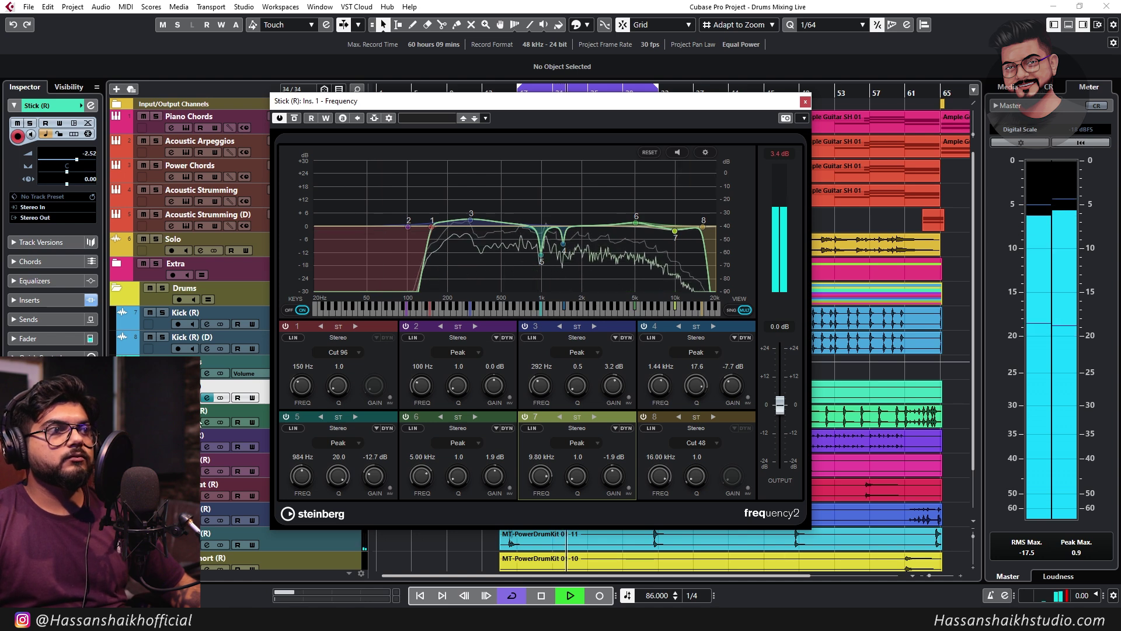
Compare Stick (R) with the Frequency EQ bypassed and active, both soloed and within the full mix
click(162, 387)
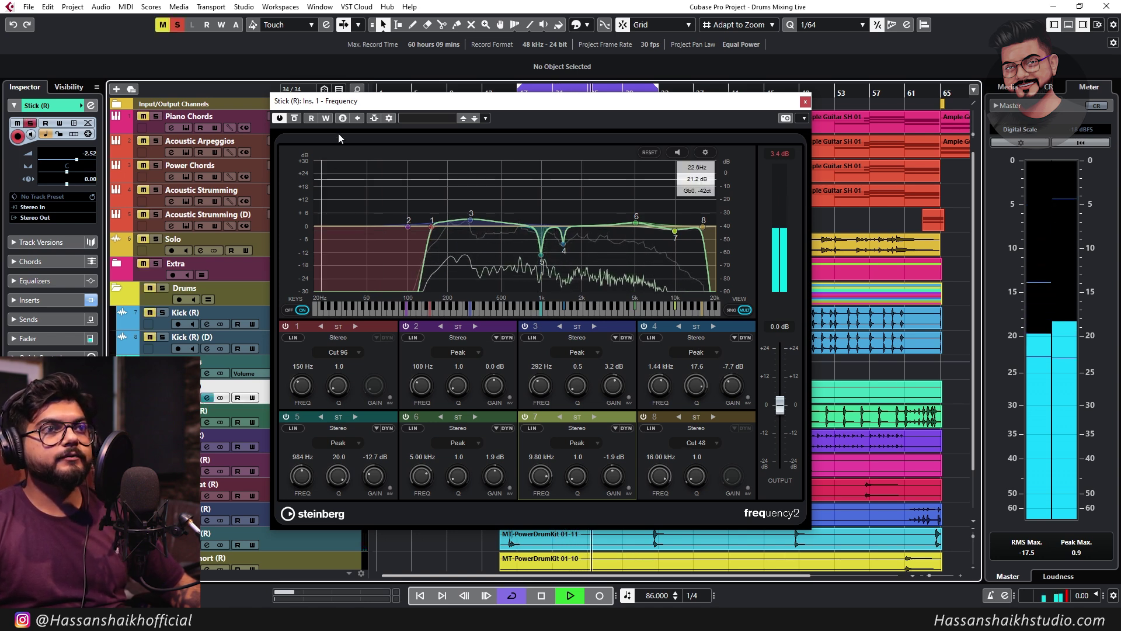
click(295, 119)
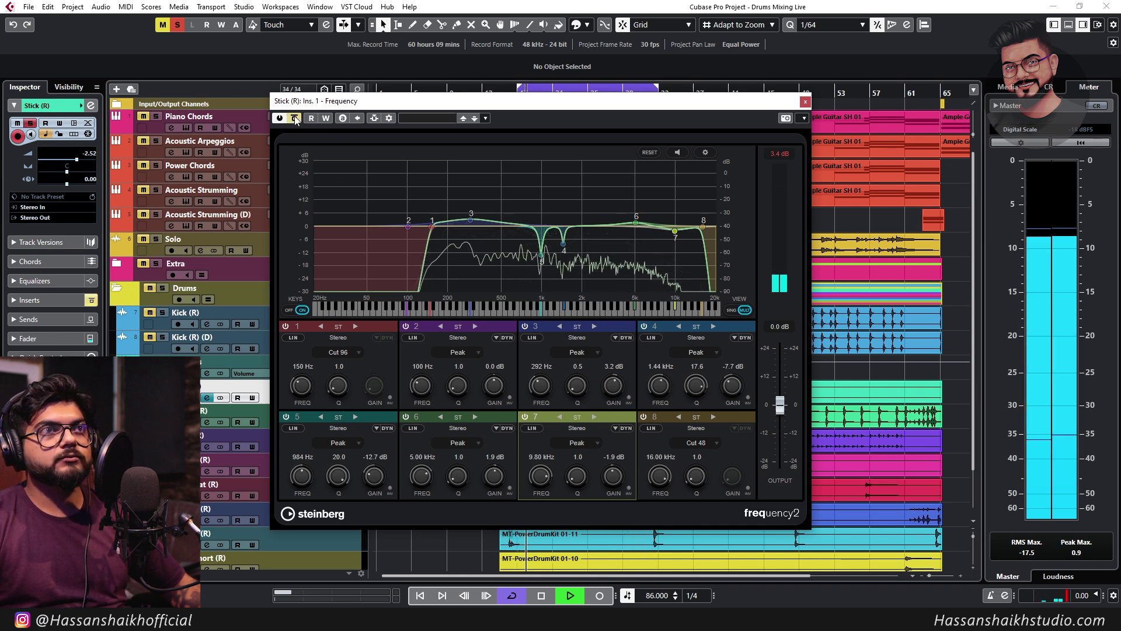
click(295, 119)
click(296, 119)
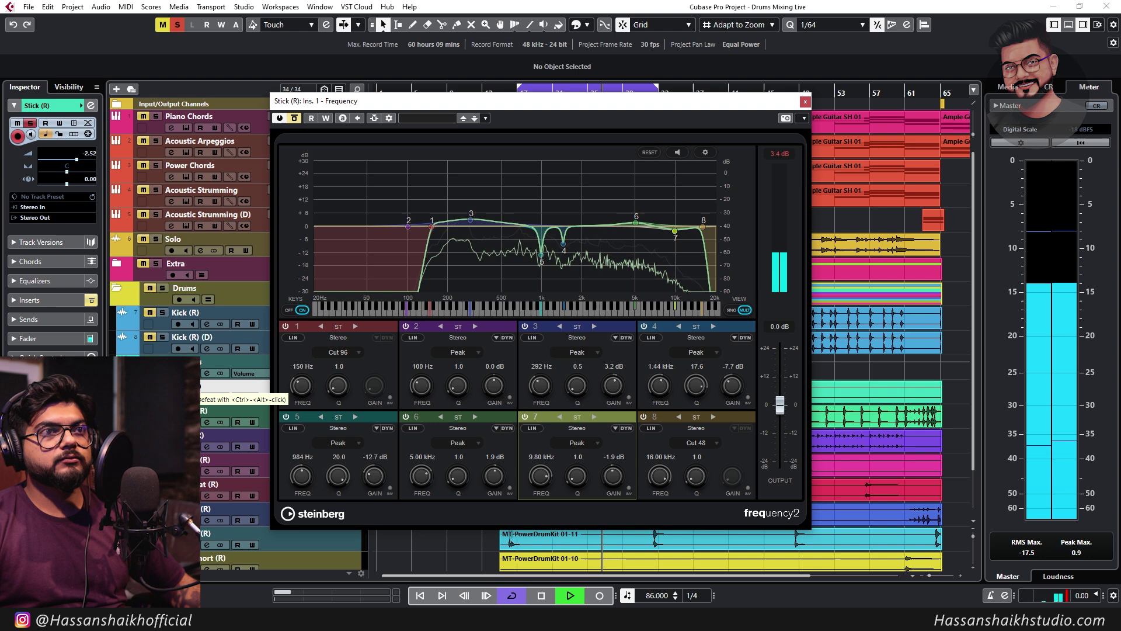
click(162, 386)
click(299, 121)
click(296, 120)
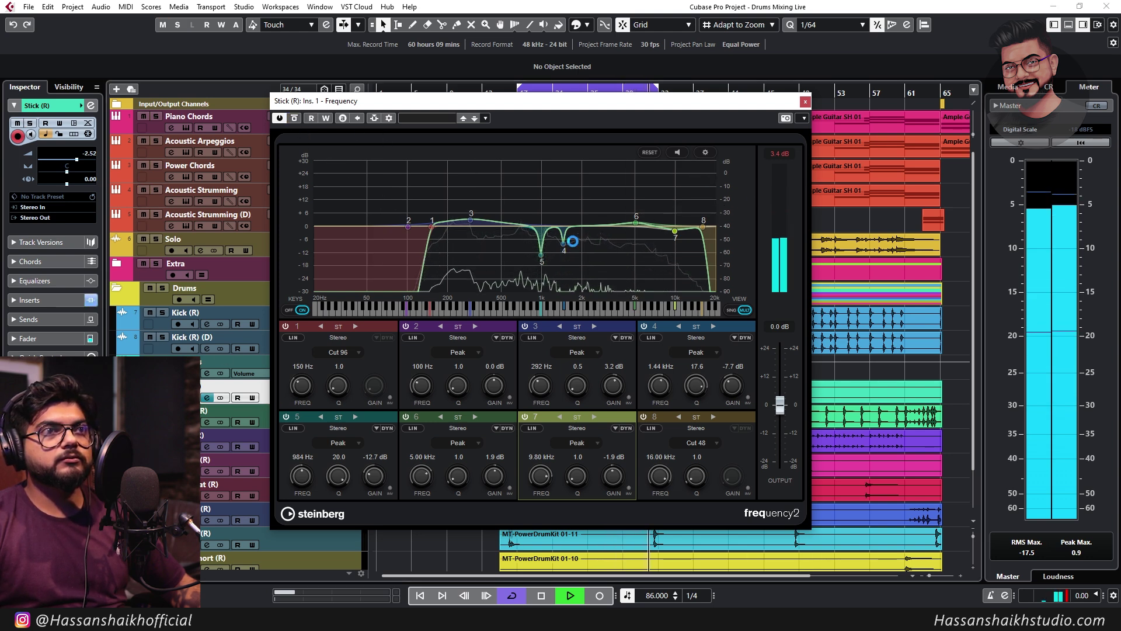
Set the band 5 notch to -10.1 dB at 974 Hz, close the Frequency EQ and reopen the Stick (R) channel settings
drag(541, 255, 542, 252)
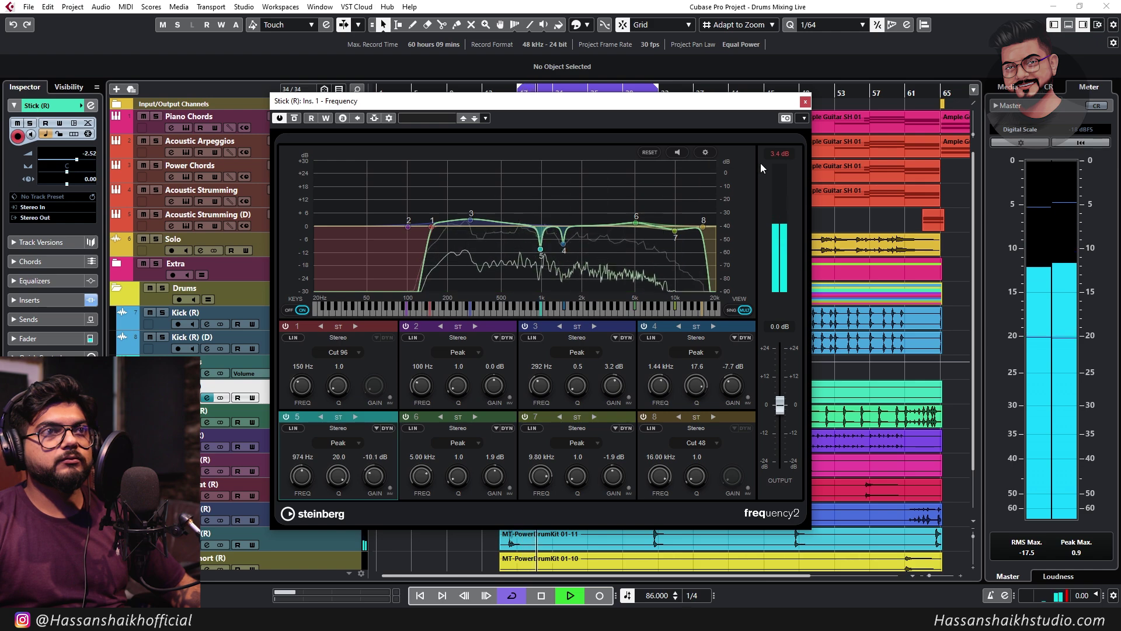
click(805, 103)
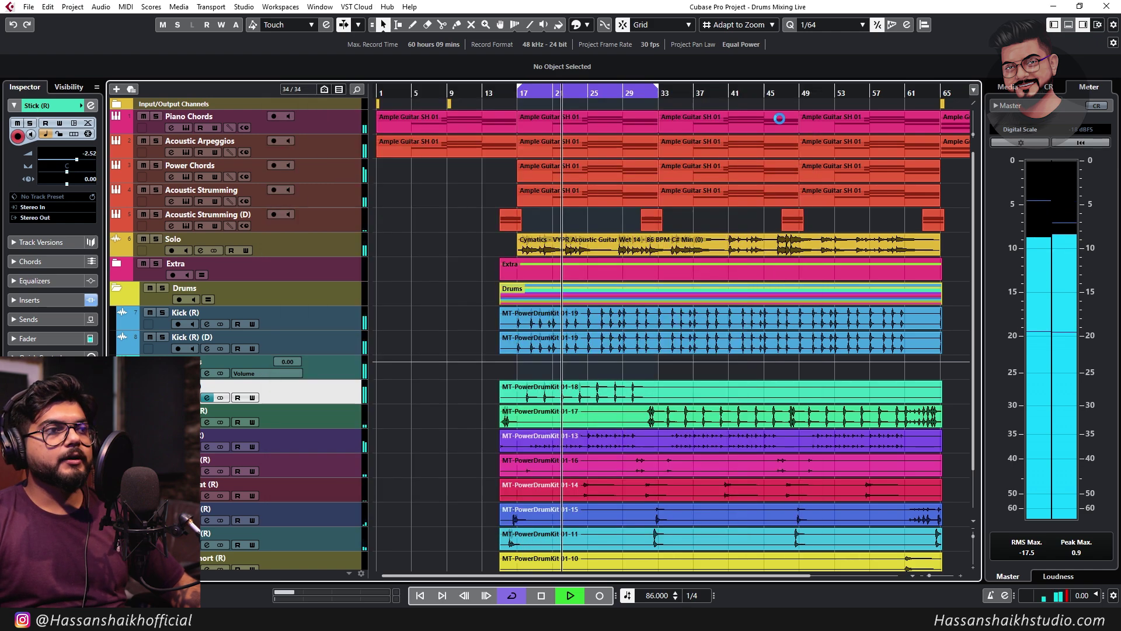
click(208, 398)
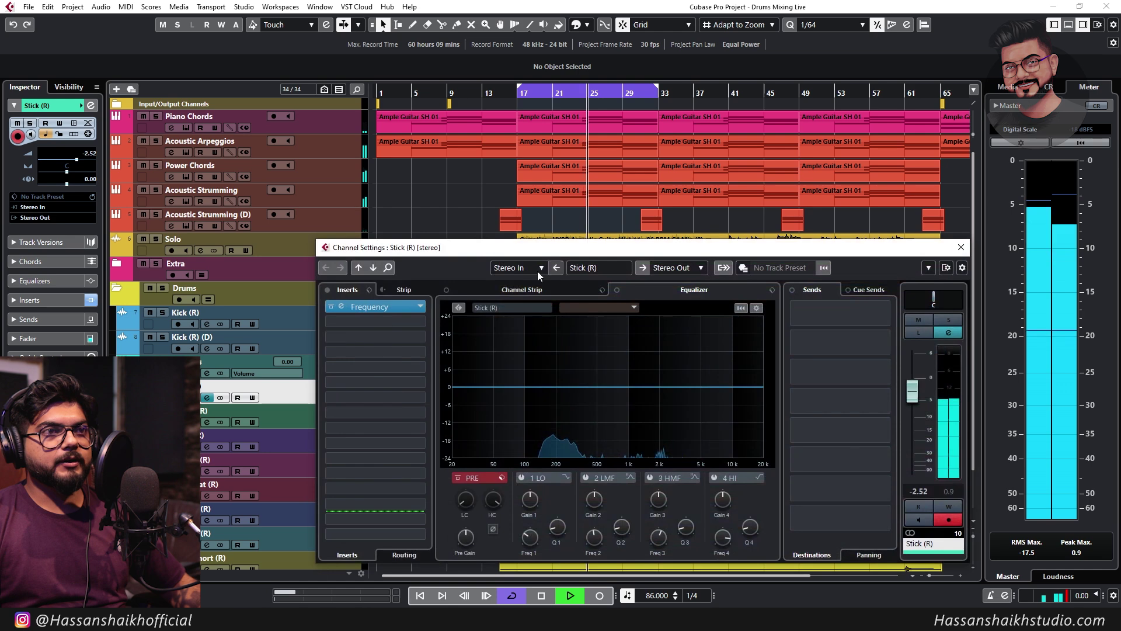
Activate the compressor in the Stick (R) channel strip and open its detailed settings
click(522, 289)
click(518, 324)
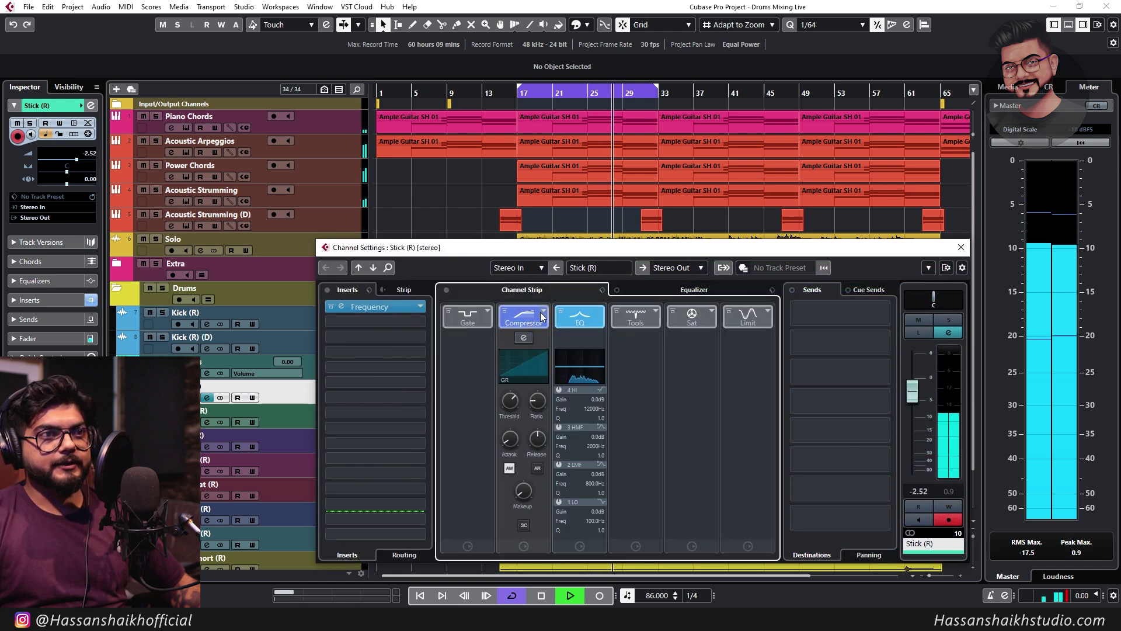
click(531, 338)
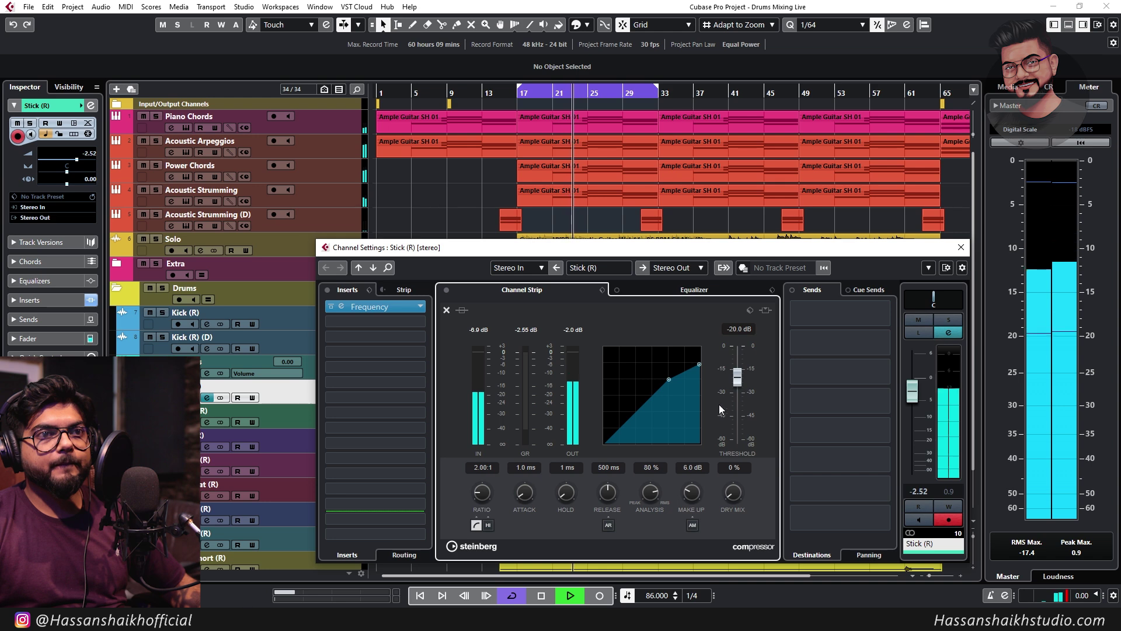
Lower the Stick (R) compressor's threshold to -28.1 dB and set its ratio to 3.22:1
scroll(737, 387, down, 2)
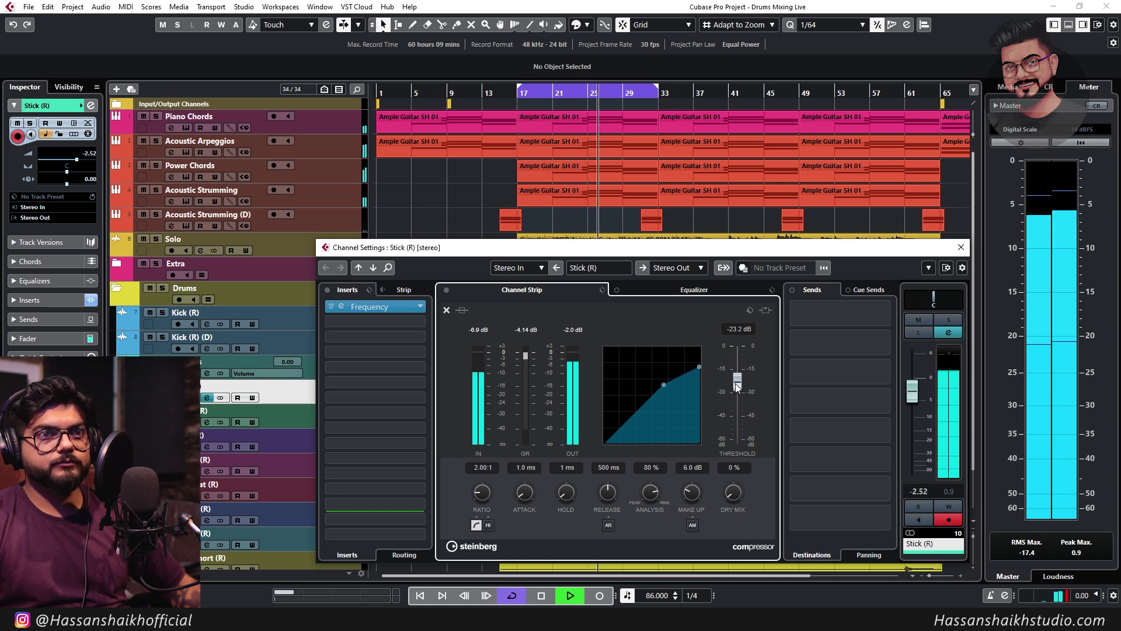
scroll(737, 400, down, 2)
scroll(736, 401, down, 1)
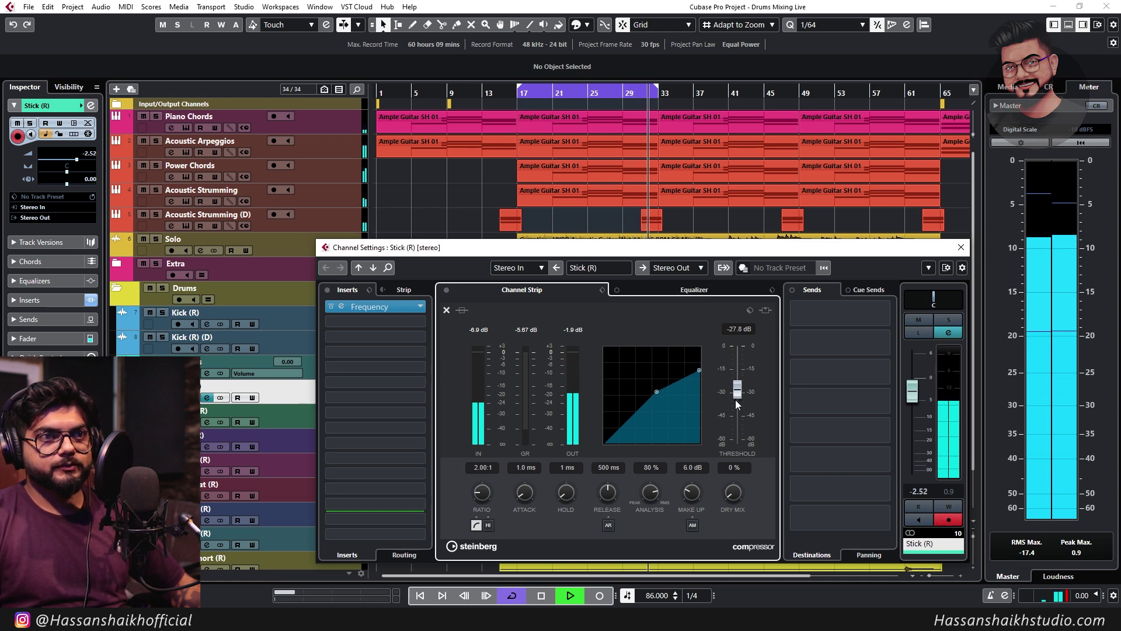
scroll(736, 401, up, 1)
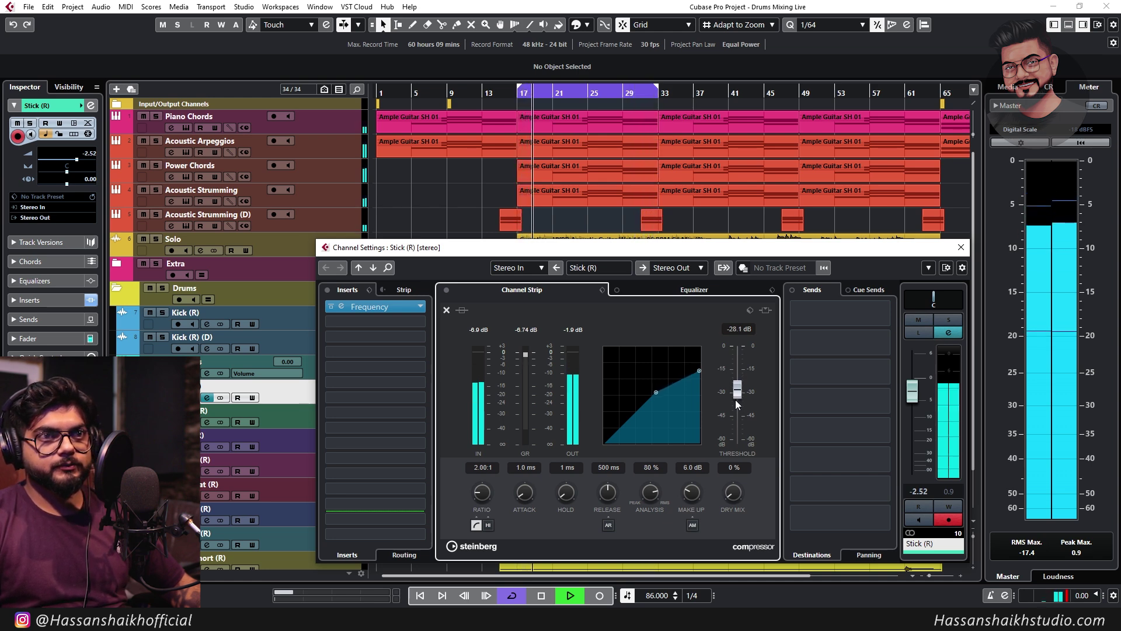
scroll(481, 490, up, 4)
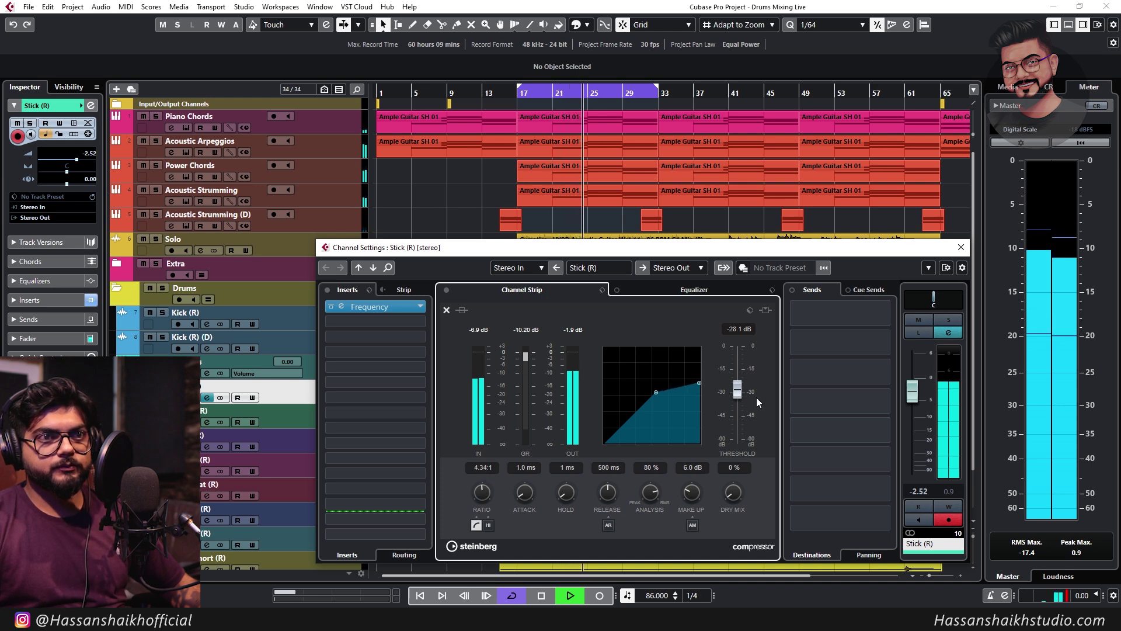
scroll(486, 492, down, 2)
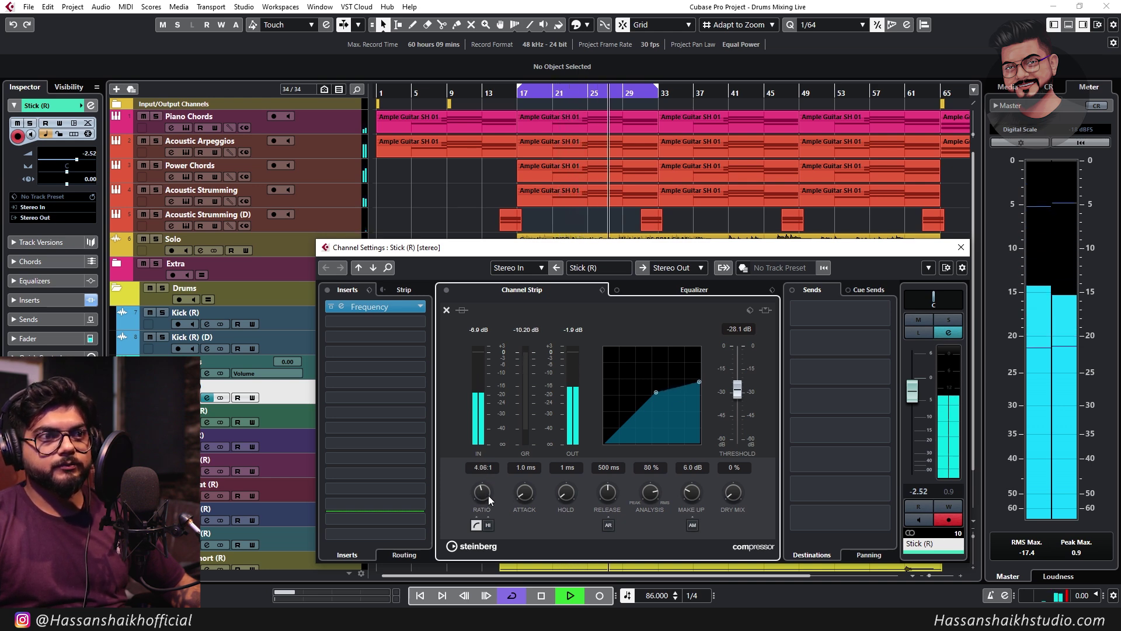
scroll(491, 504, down, 2)
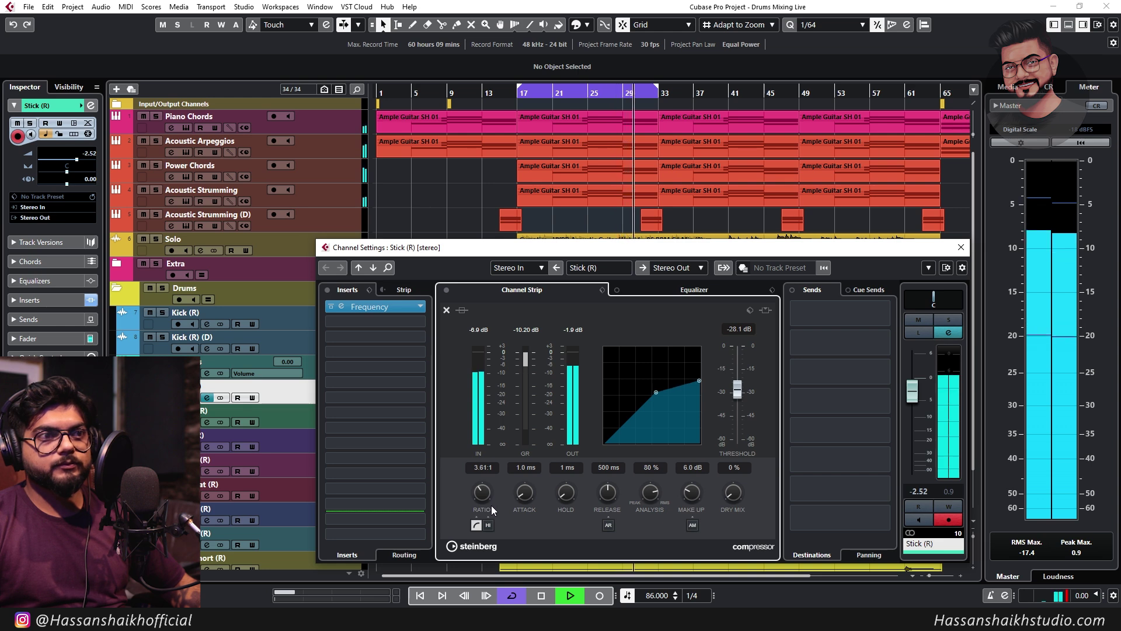
drag(493, 512, 493, 513)
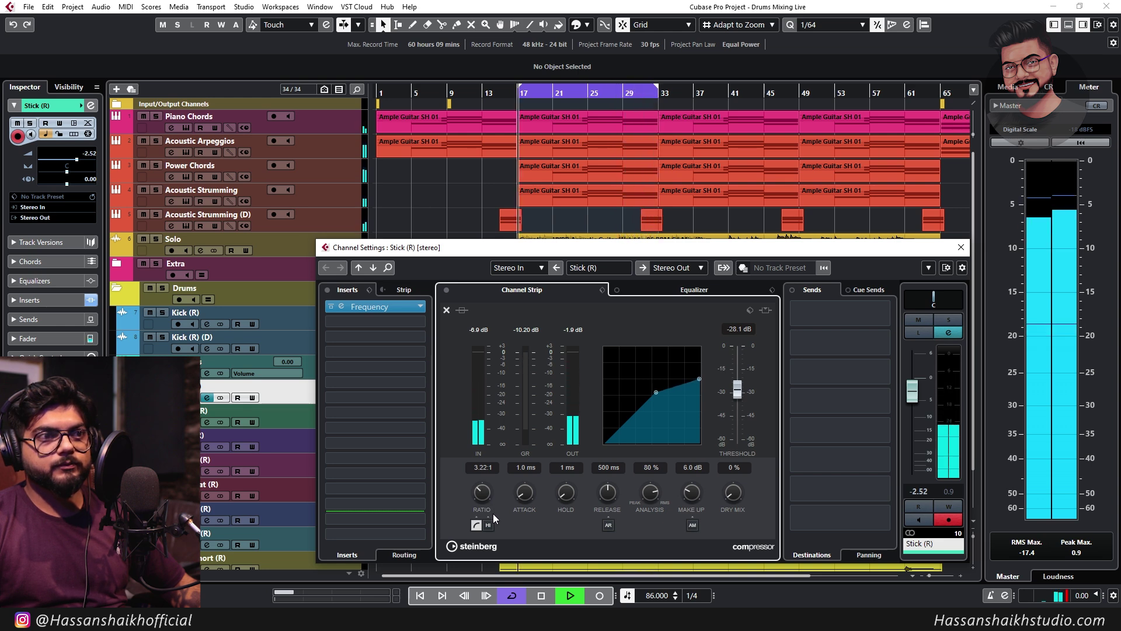
Set the compressor's threshold to -24 dB and its ratio to 3.47:1
double_click(745, 331)
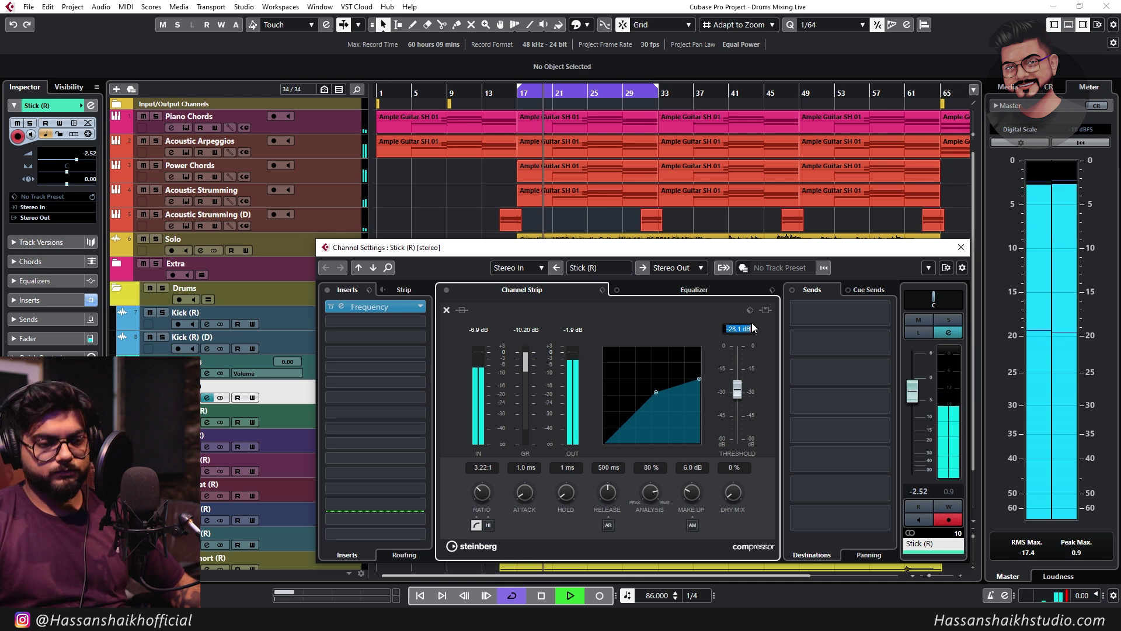
text(-24)
key(Return)
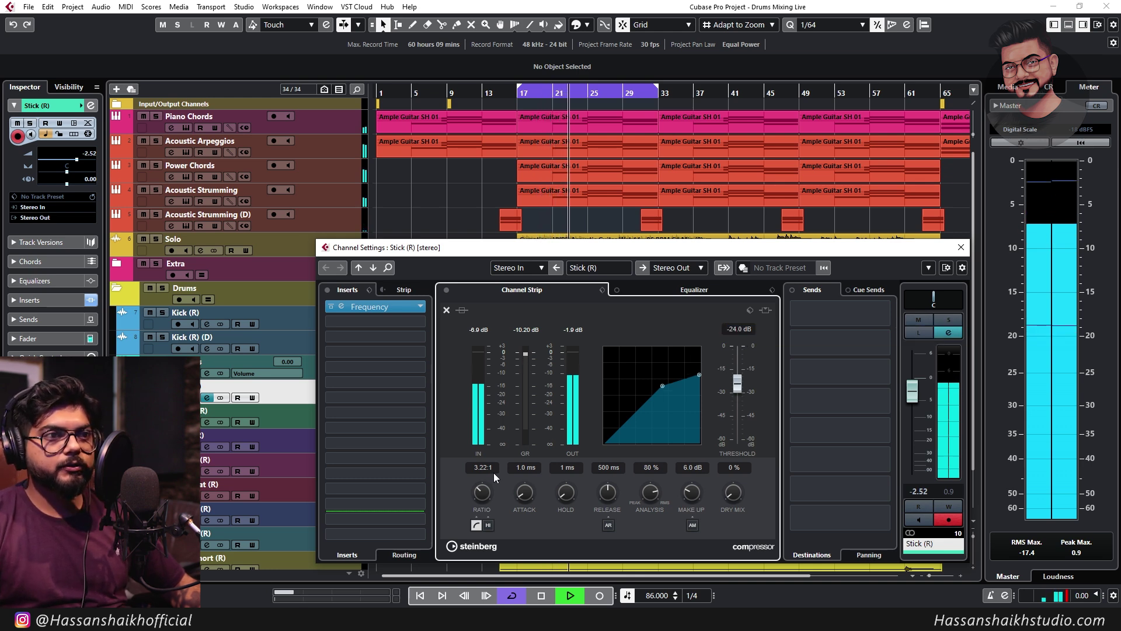
drag(486, 495, 486, 491)
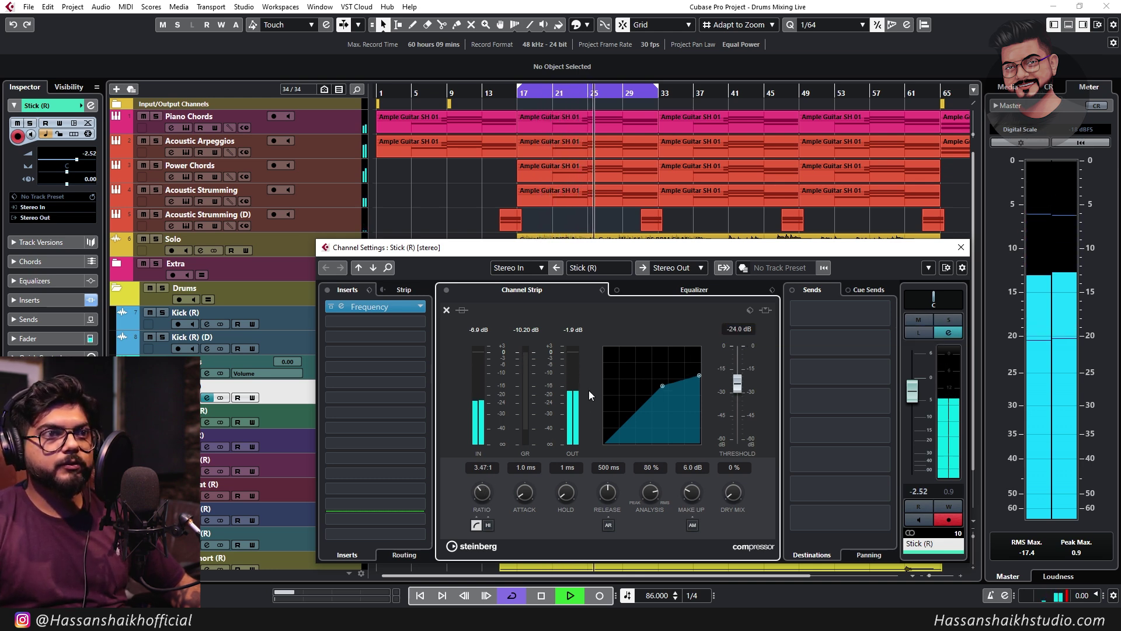
Compare Stick (R) with the channel strip bypassed and active, and set the compressor's make-up gain to 2.5 dB
click(446, 290)
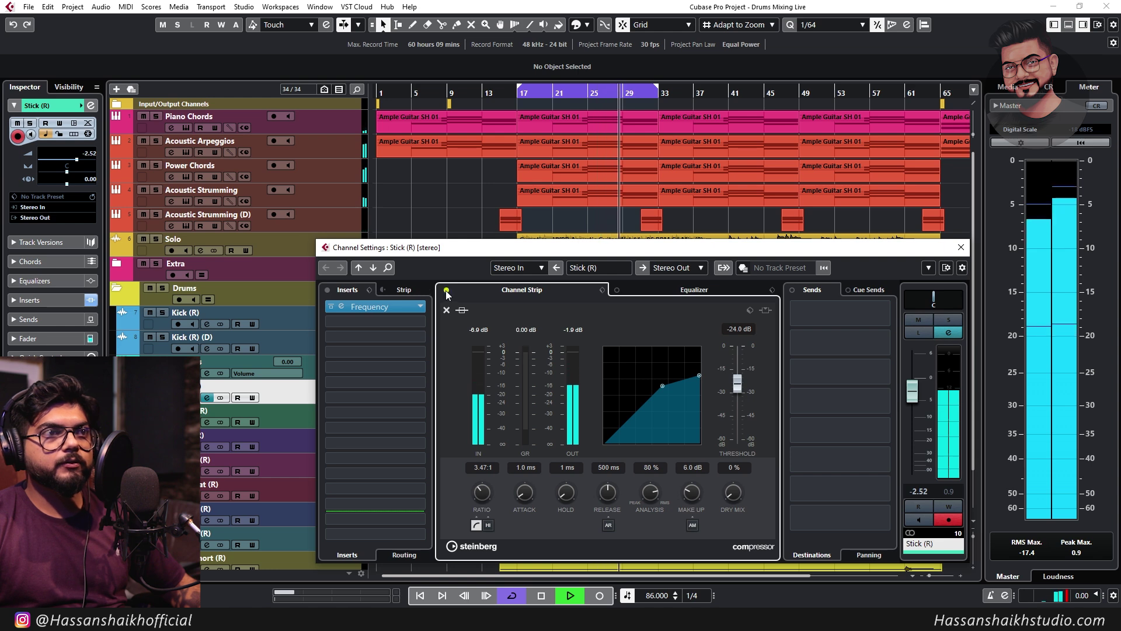
click(447, 291)
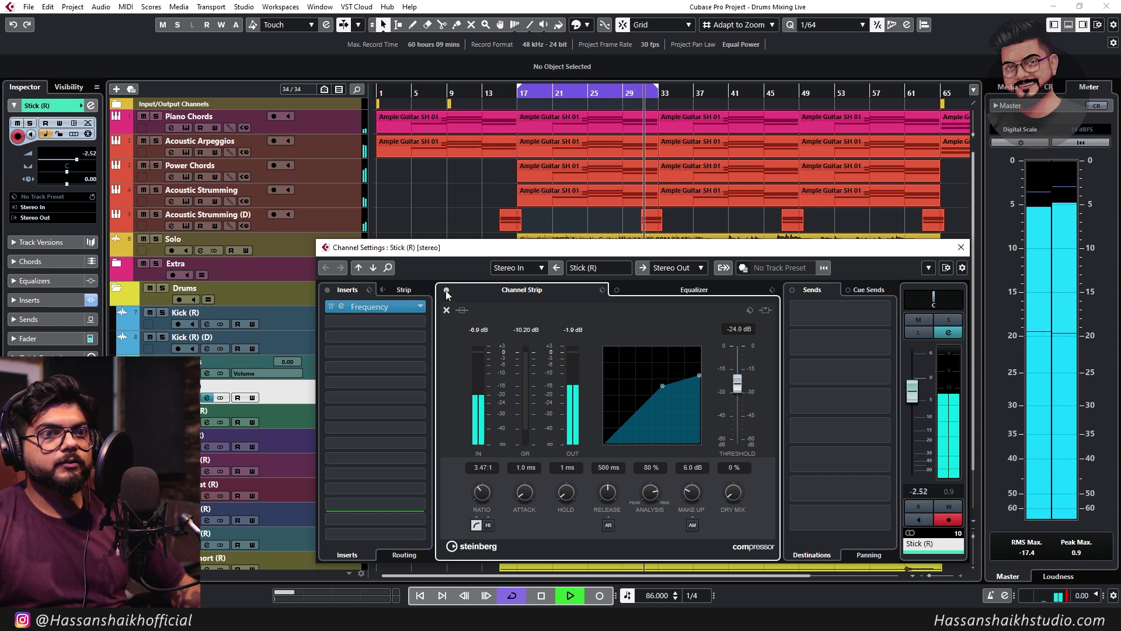
drag(692, 500, 692, 506)
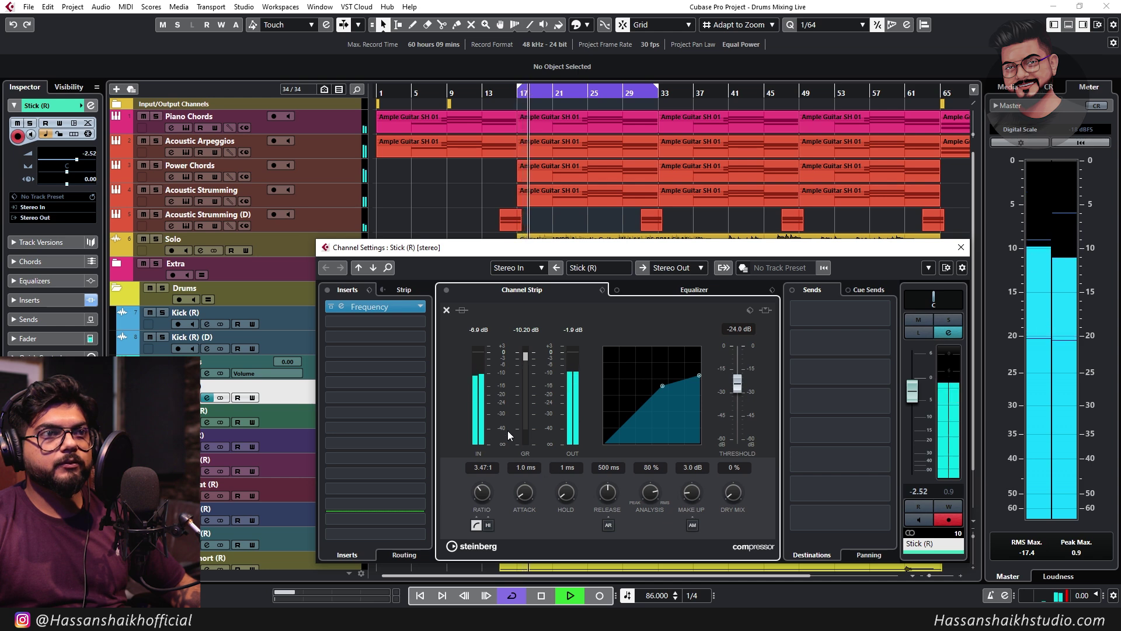
scroll(695, 502, down, 2)
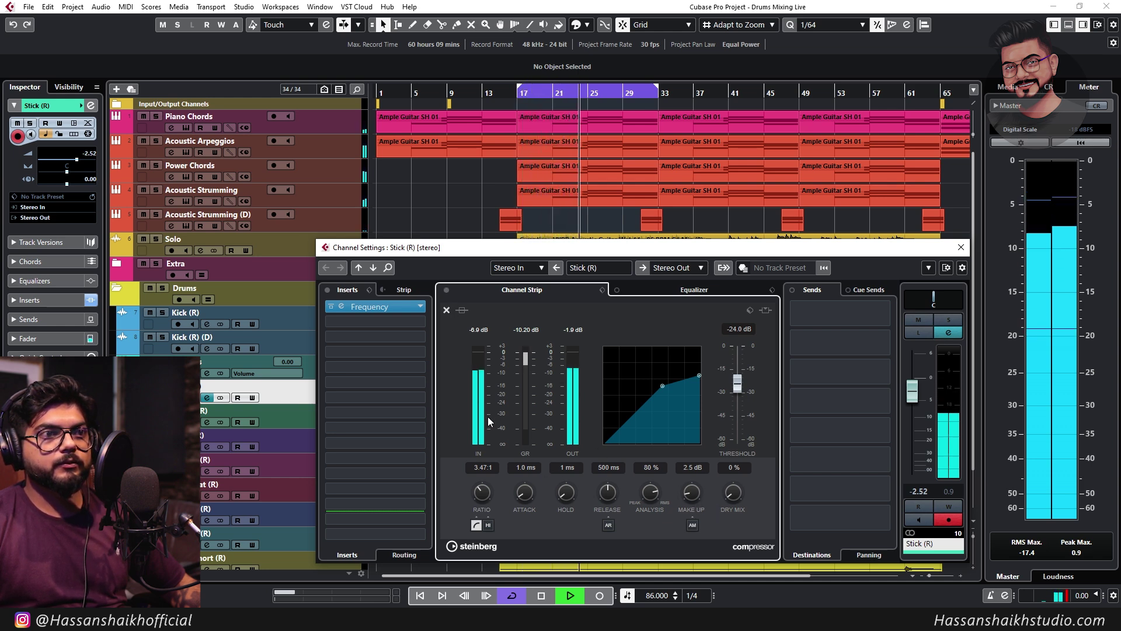
Set the compressor to a -20 dB threshold and a 3:1 ratio, and compare Stick (R) with the channel strip bypassed and active
drag(737, 392, 738, 383)
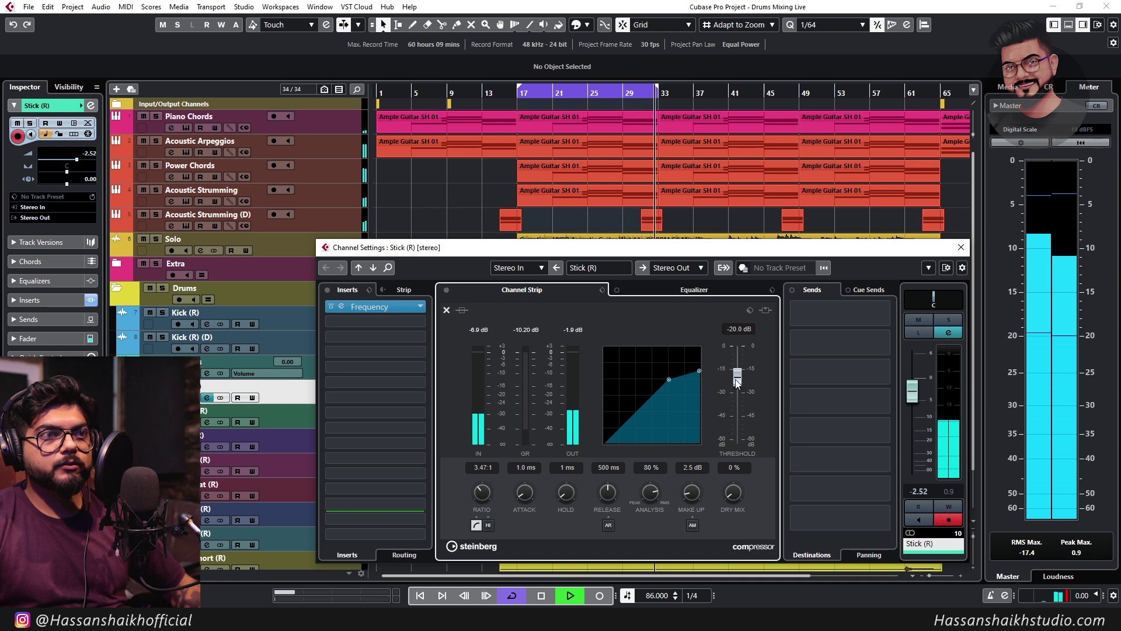
drag(486, 497, 483, 499)
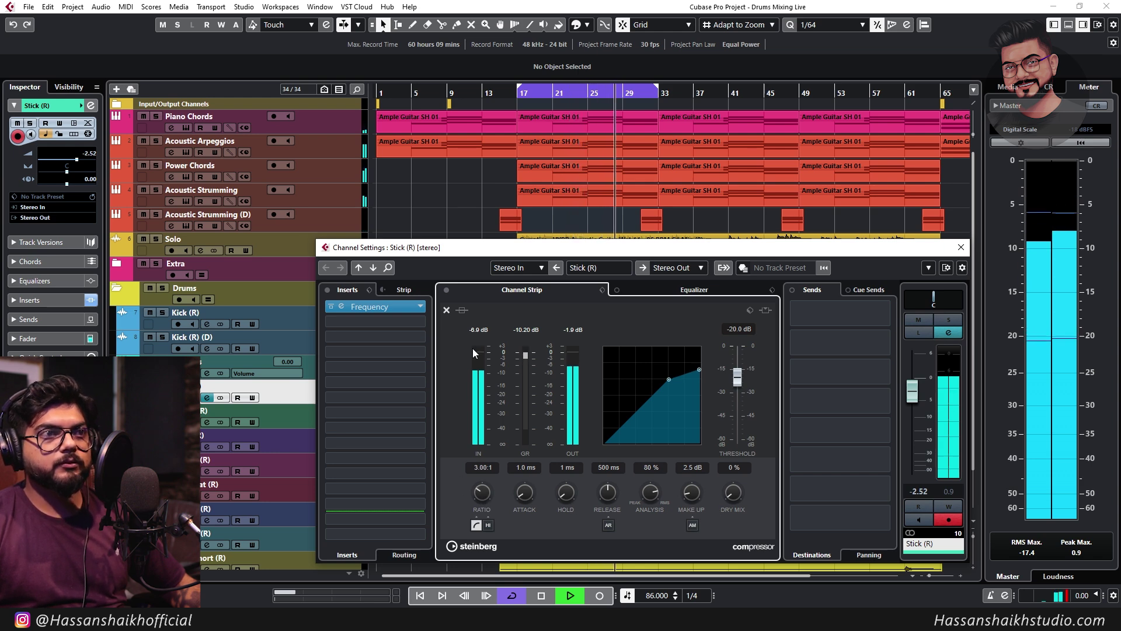
click(448, 290)
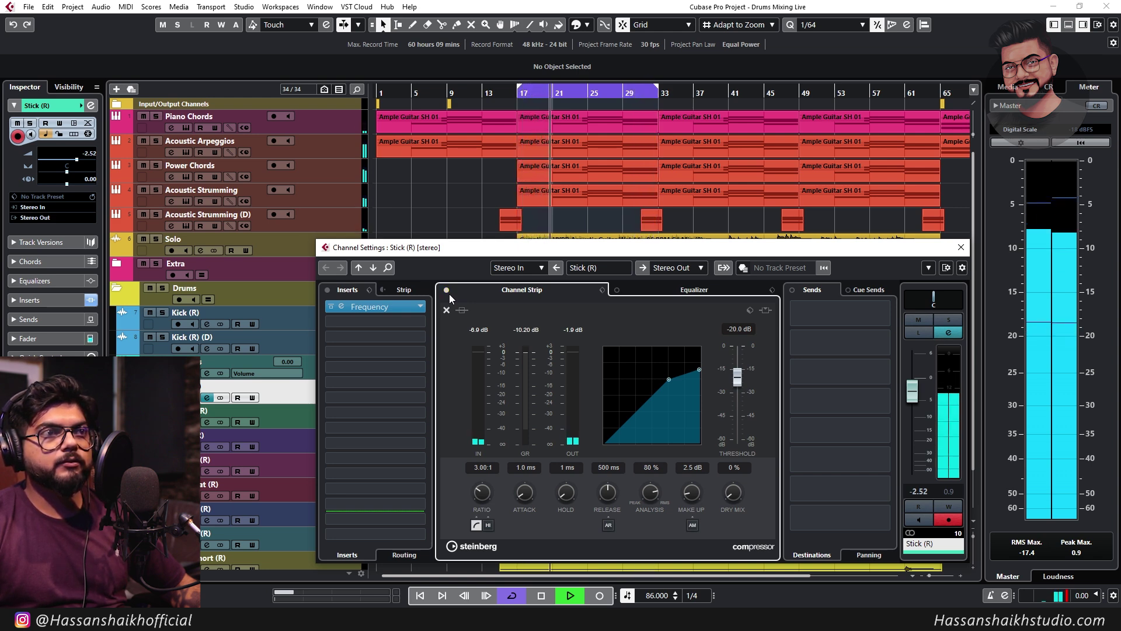
click(447, 290)
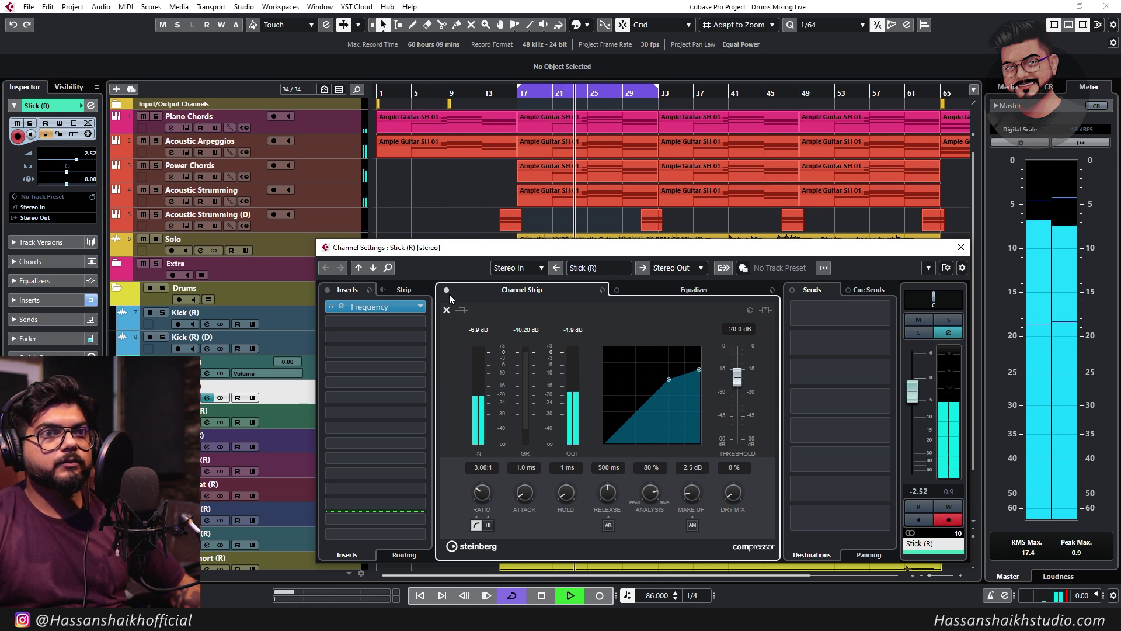
Set the Stick (R) compressor's threshold to -18 dB and its ratio to 2.60:1
drag(735, 383, 734, 380)
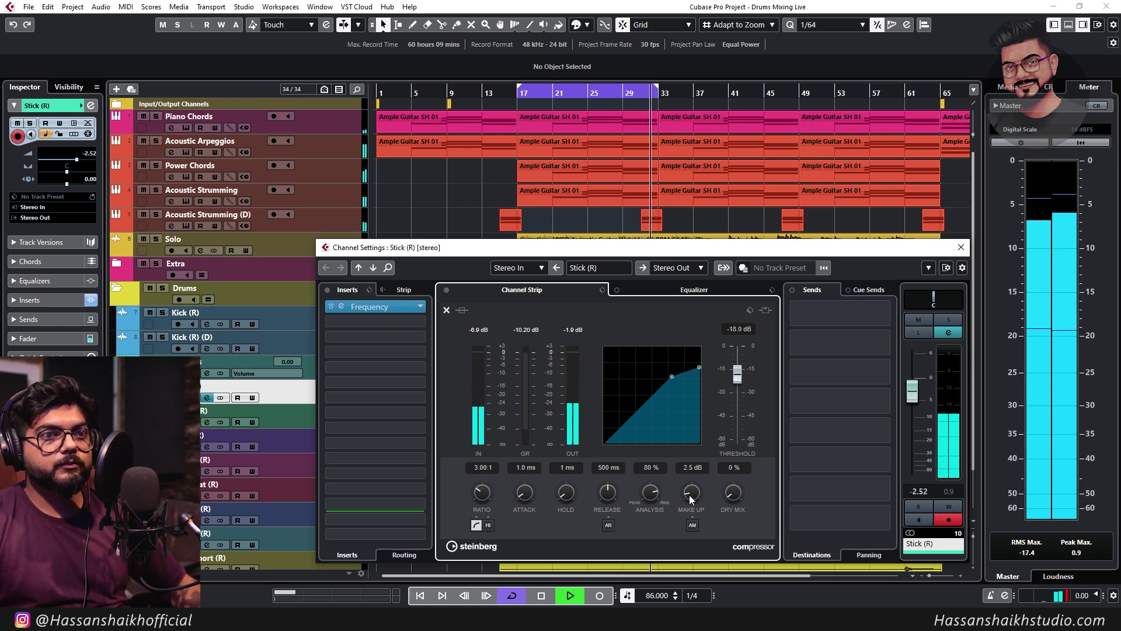
drag(486, 500, 487, 500)
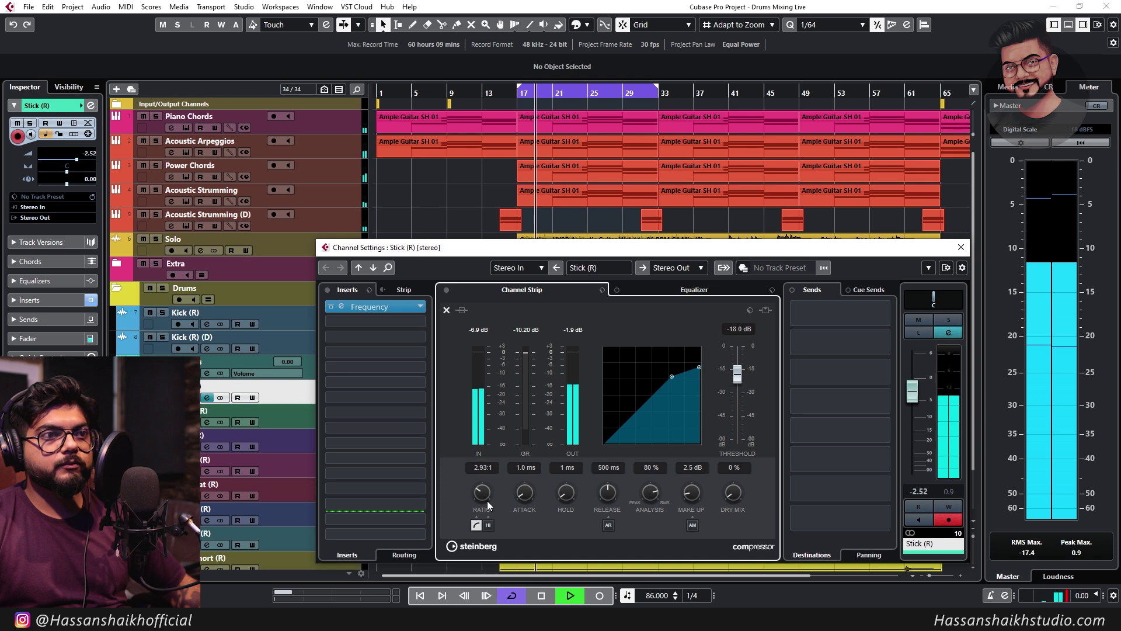
scroll(487, 501, down, 3)
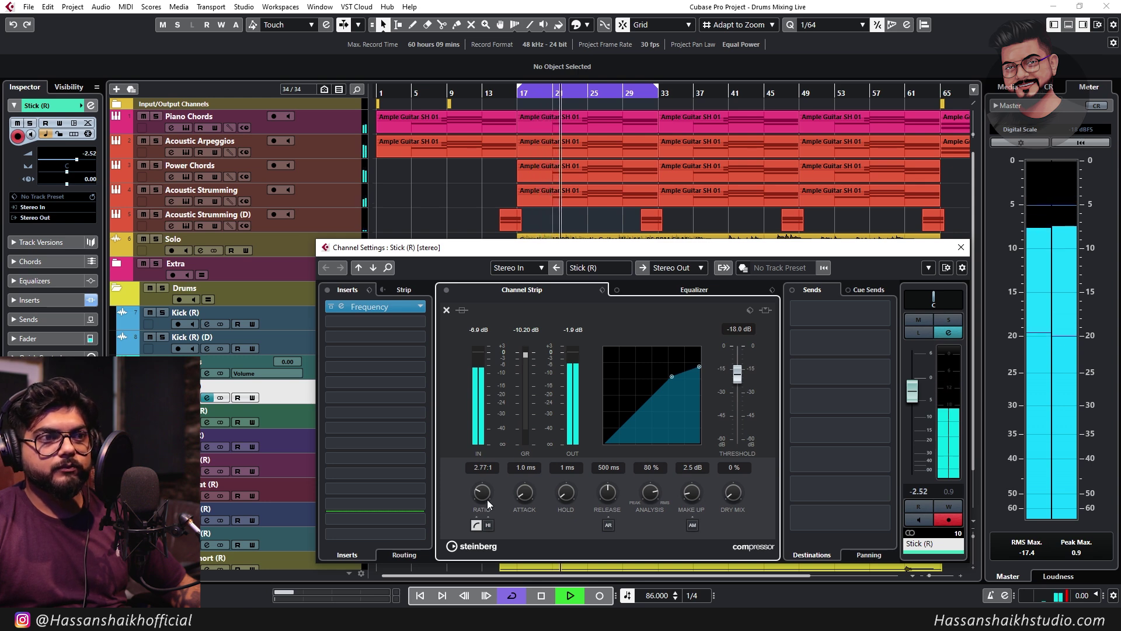
scroll(487, 500, down, 2)
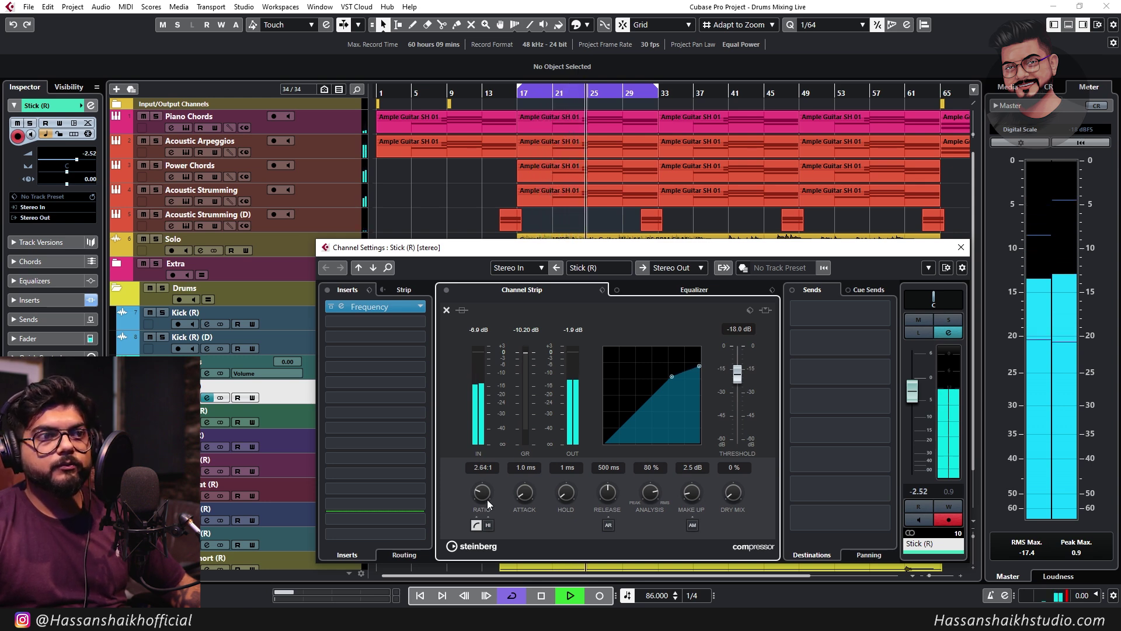
scroll(487, 500, down, 1)
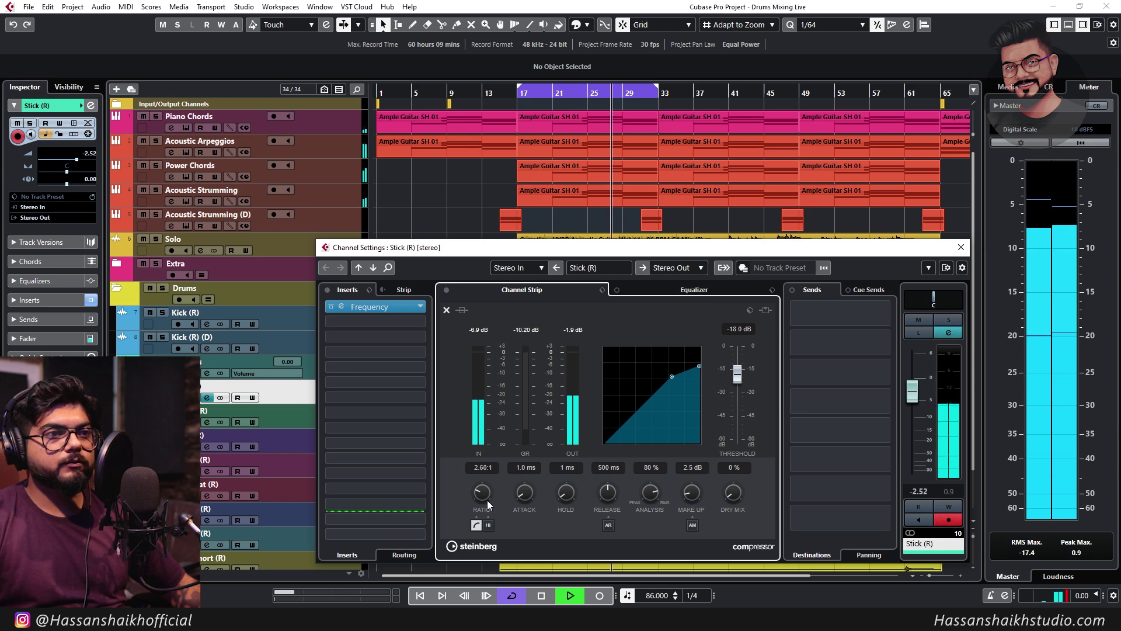
Settle the Stick (R) make-up gain at 2.5 dB, compare the channel strip bypassed and active, and stop playback
scroll(690, 495, up, 3)
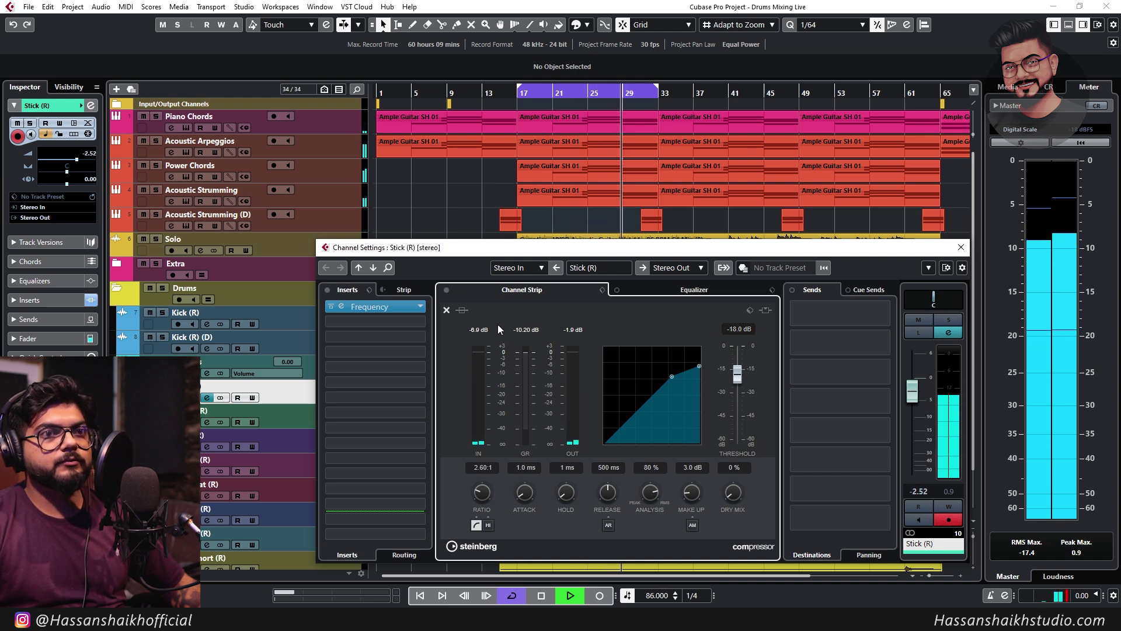
drag(691, 489, 691, 496)
click(447, 290)
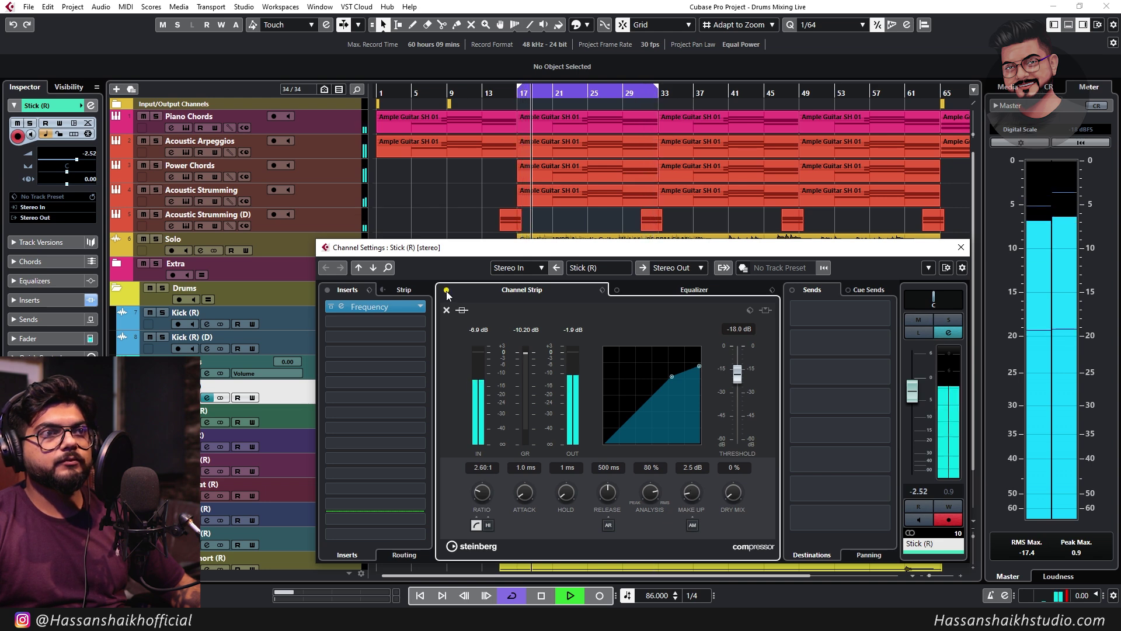
click(447, 291)
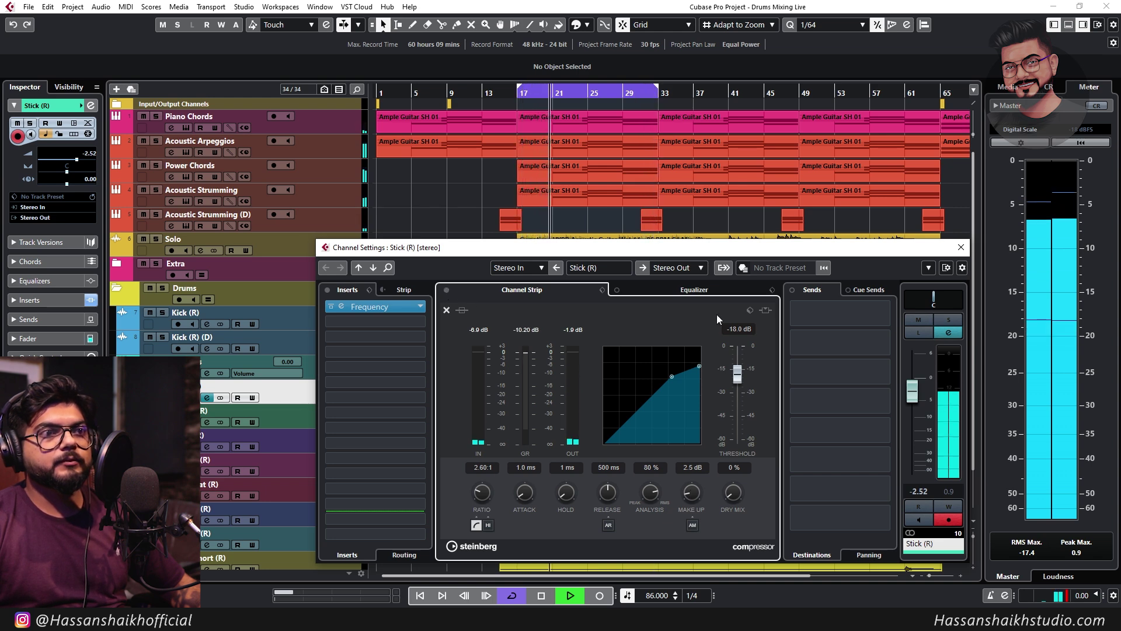
click(961, 248)
key(space)
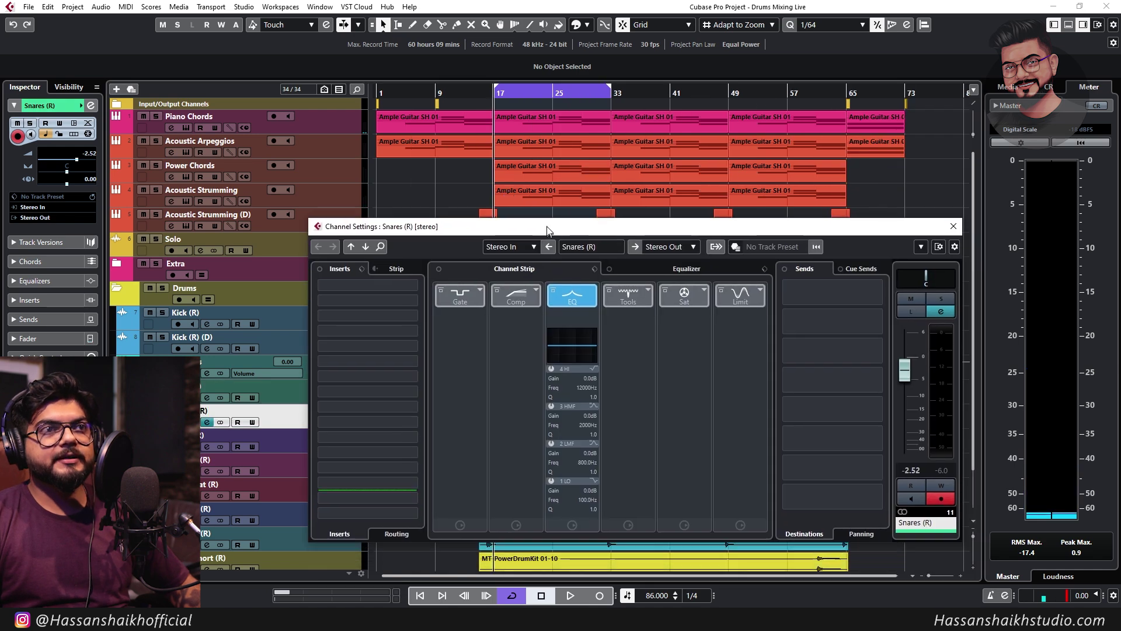
Move the loop range to bars 33–49 and start playback from bar 33
drag(548, 229, 549, 211)
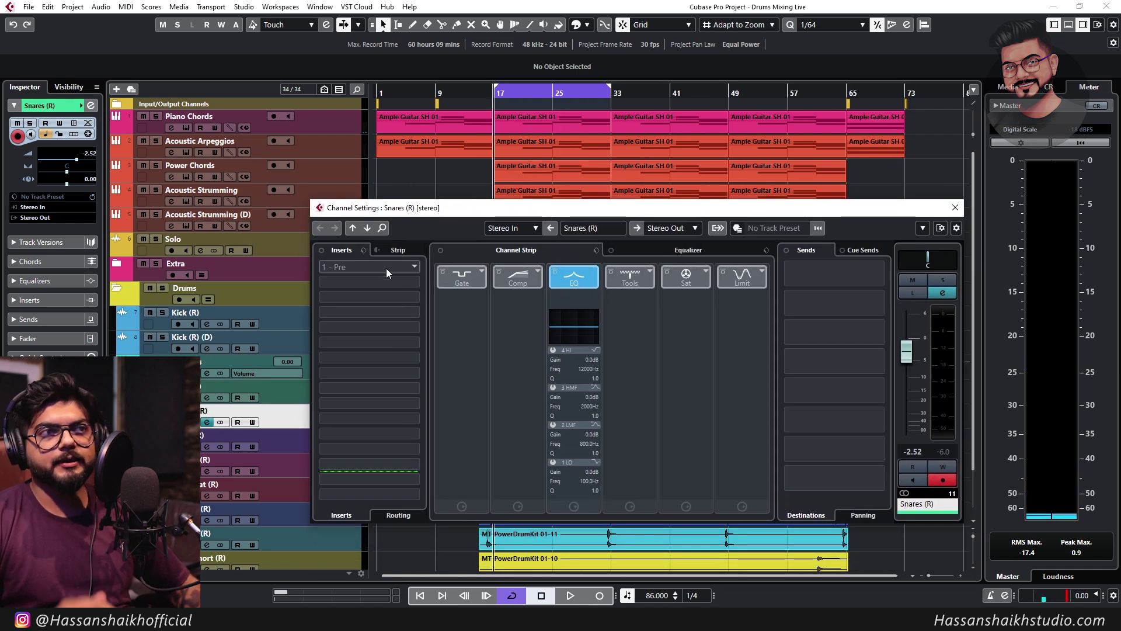
click(956, 208)
drag(596, 88, 726, 92)
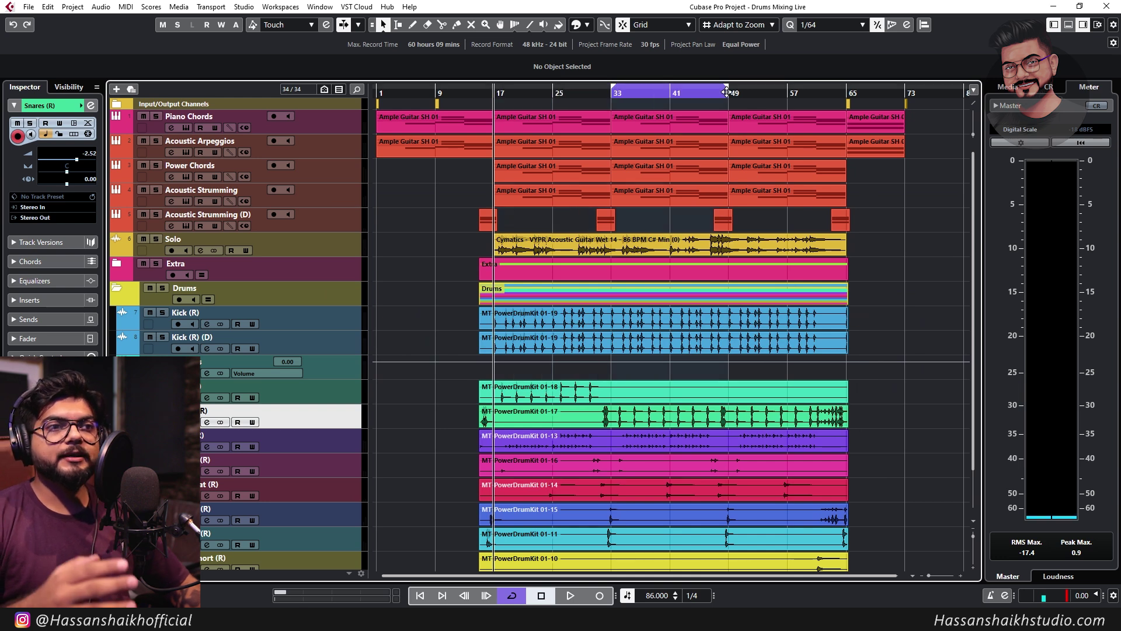
click(612, 95)
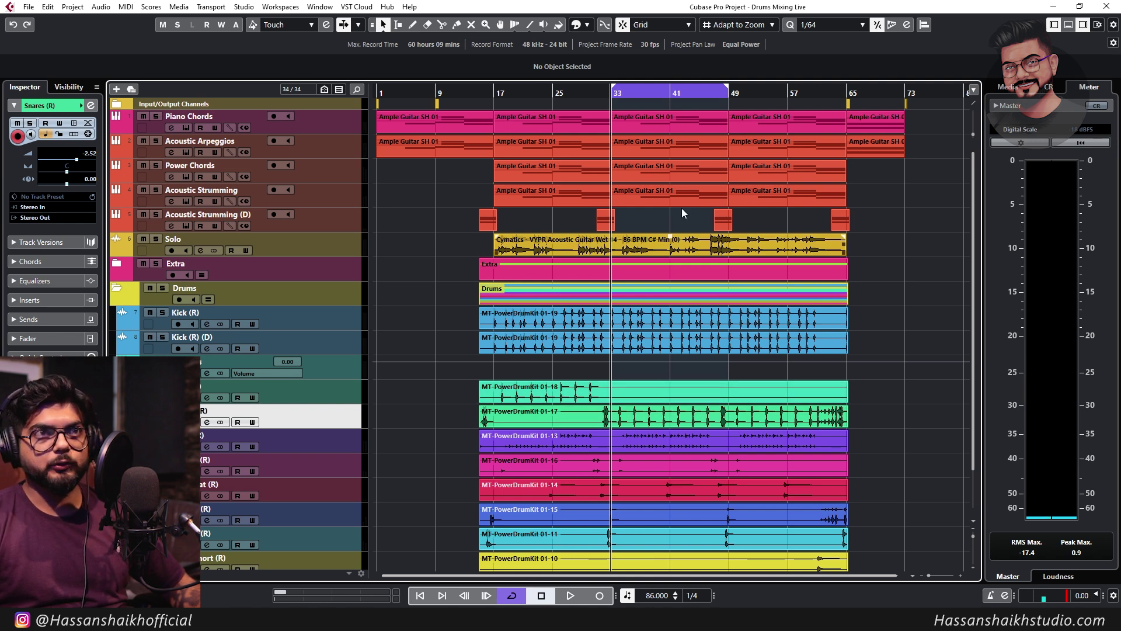
key(space)
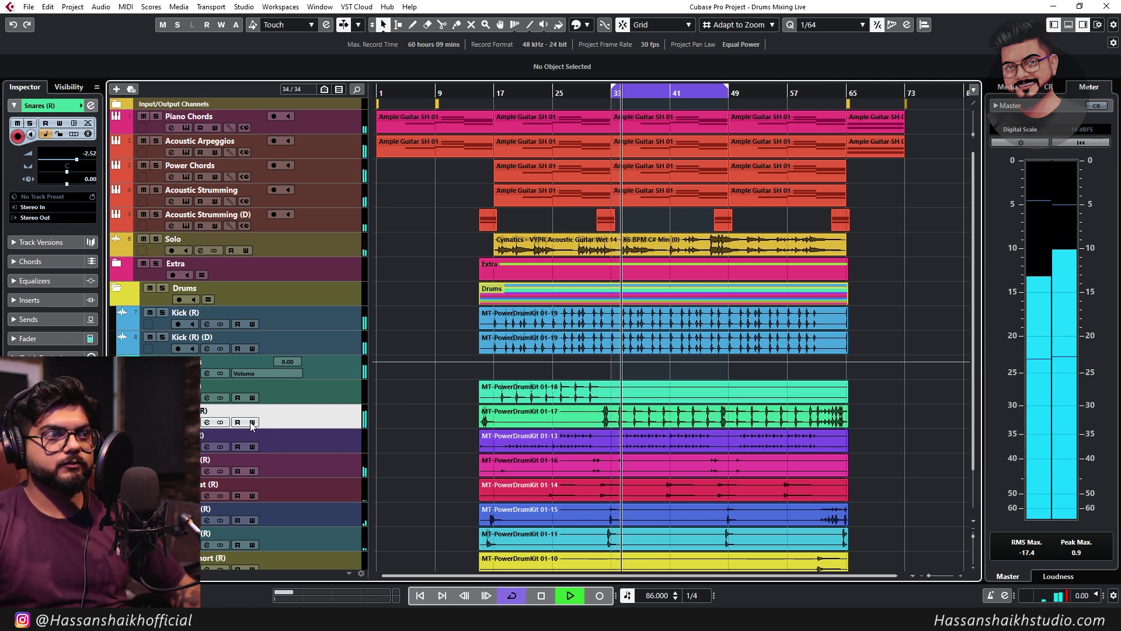
Open the Snares (R) channel settings and load the Frequency EQ in the first insert slot
click(208, 422)
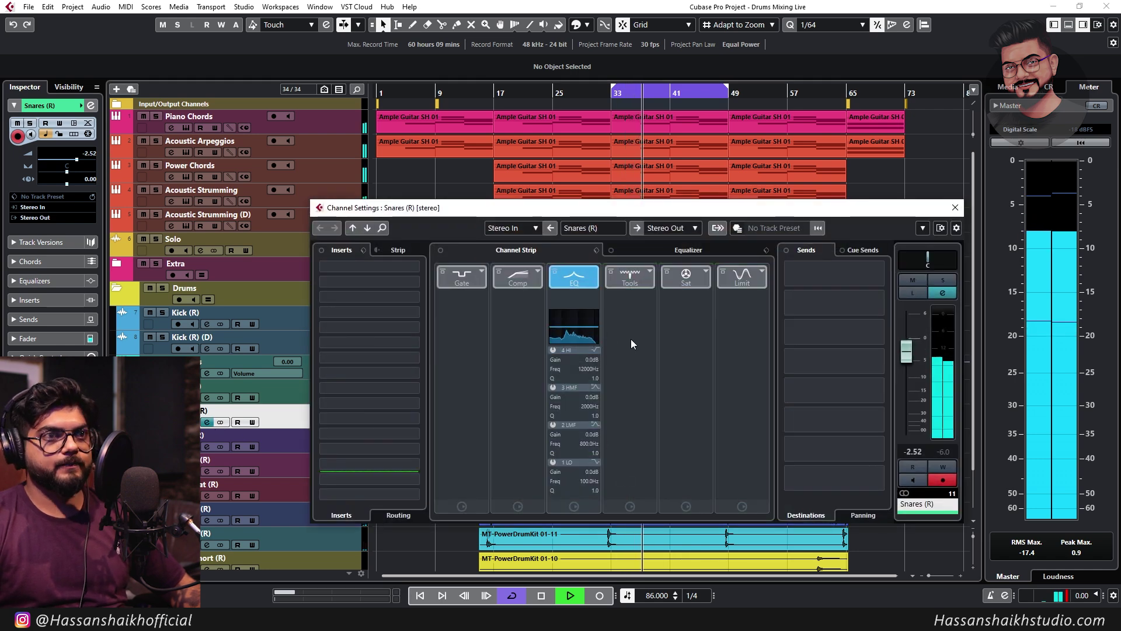
click(384, 264)
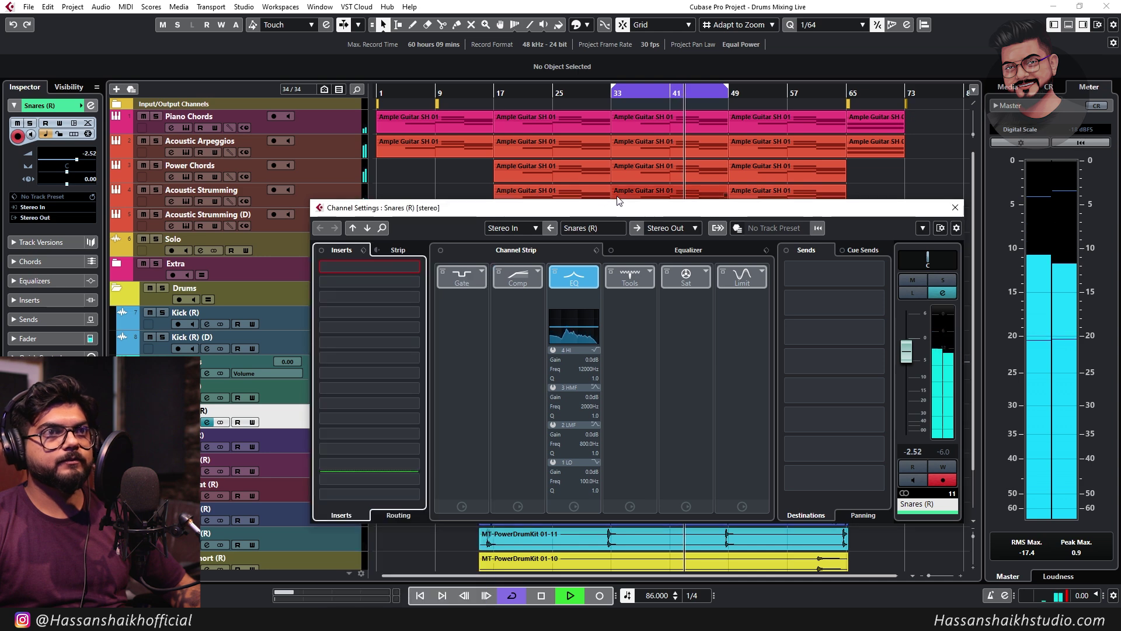
drag(618, 200, 673, 183)
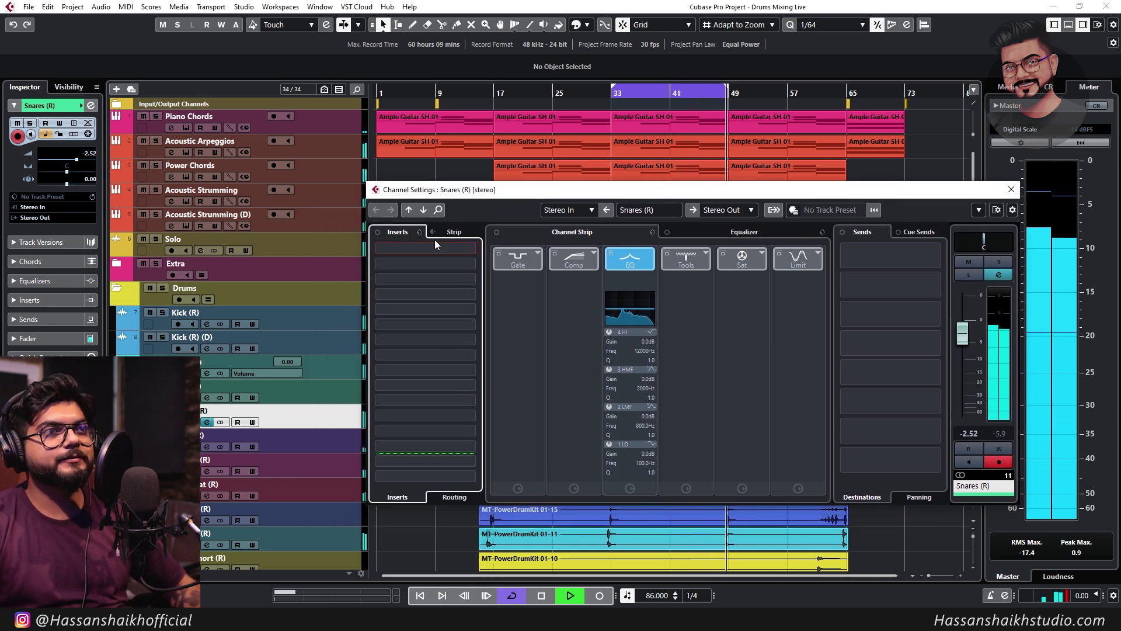
click(432, 250)
click(675, 292)
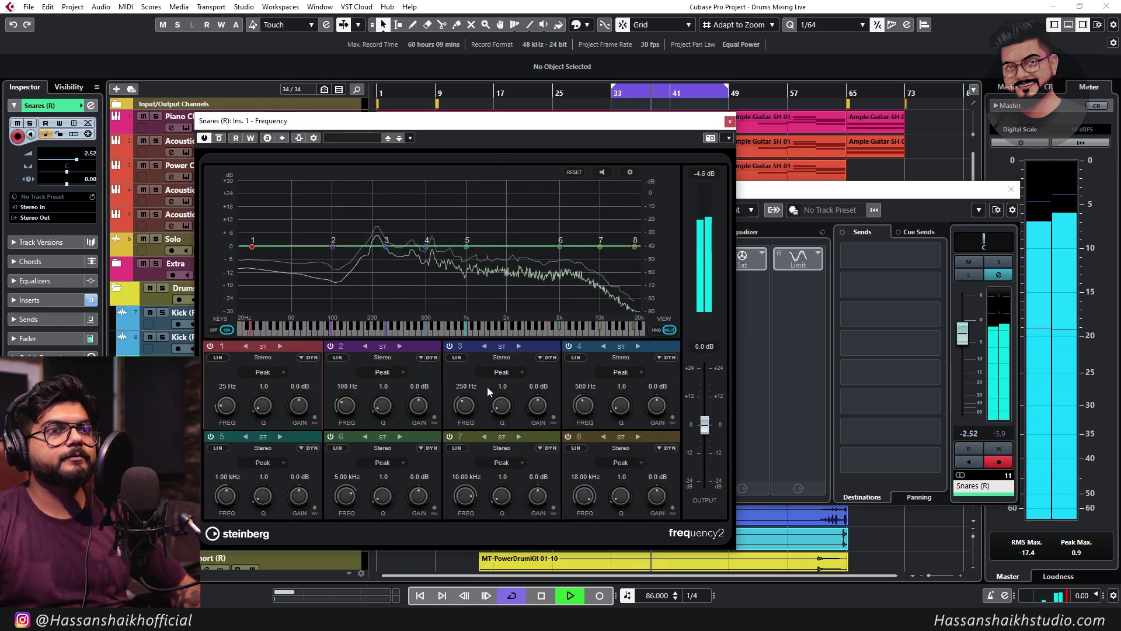
Make EQ band 8 on the snares a Cut 96 filter at 20 kHz
click(621, 462)
click(625, 527)
drag(588, 495, 580, 562)
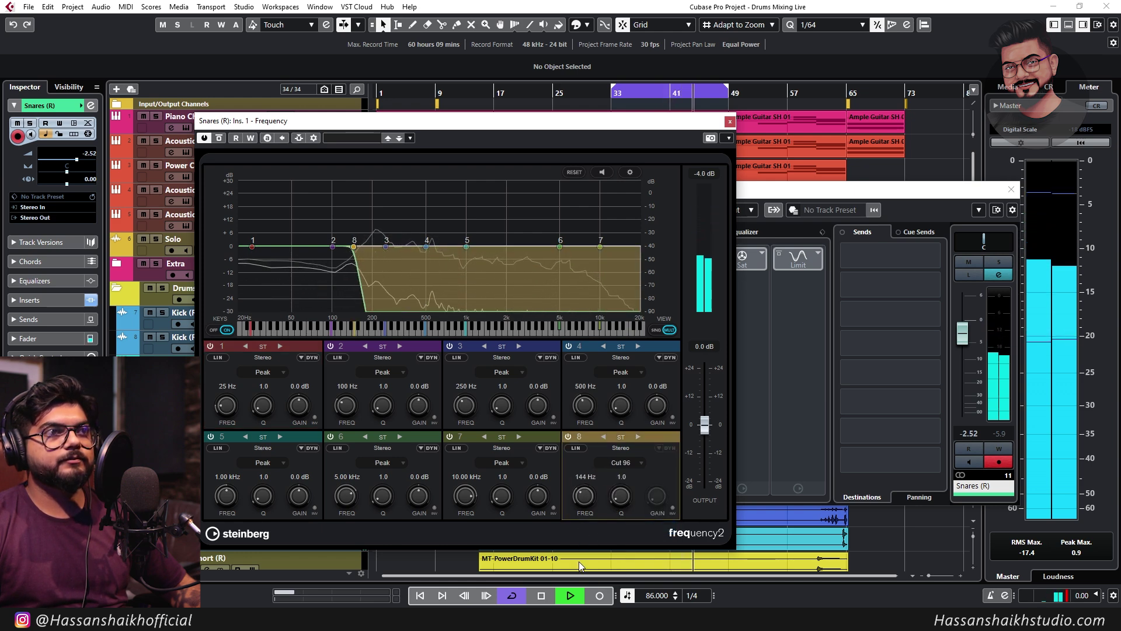
drag(580, 562, 731, 398)
Make EQ band 1 a Cut 96 filter at 110 Hz and boost band 3 by 2.4 dB at 236 Hz with Q 0.5
click(272, 372)
click(270, 428)
drag(227, 409, 232, 405)
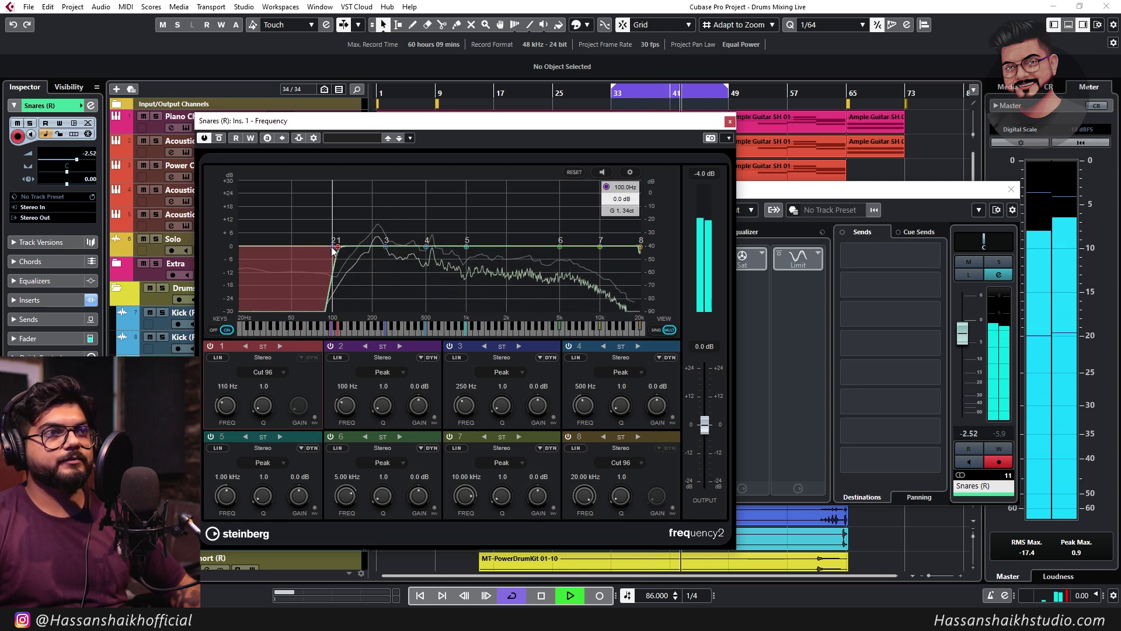
drag(386, 248, 399, 245)
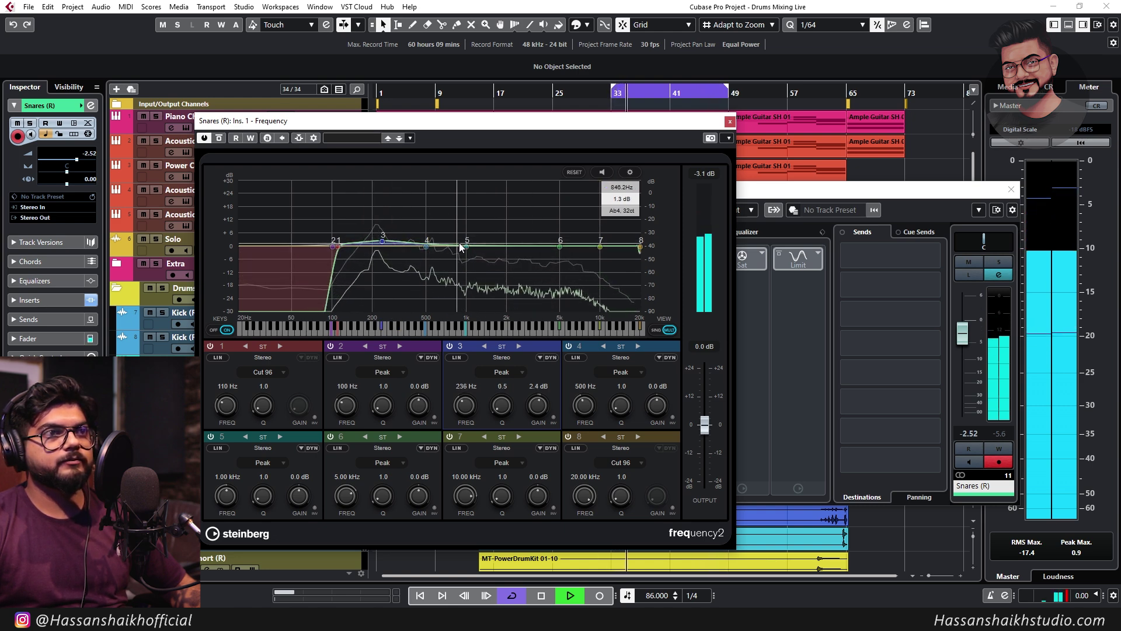
Notch the snares with Q 20 using band 5 at 1.03 kHz, -10.4 dB, and band 4 at 550 Hz, -8.3 dB
drag(468, 248, 434, 238)
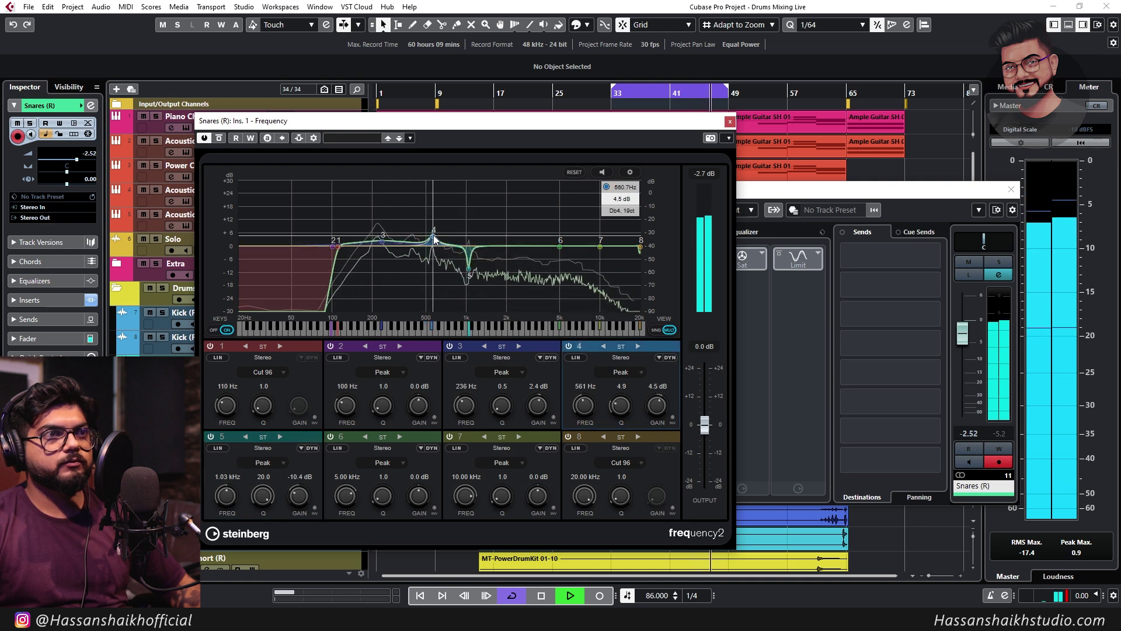
scroll(435, 240, up, 3)
drag(434, 239, 433, 270)
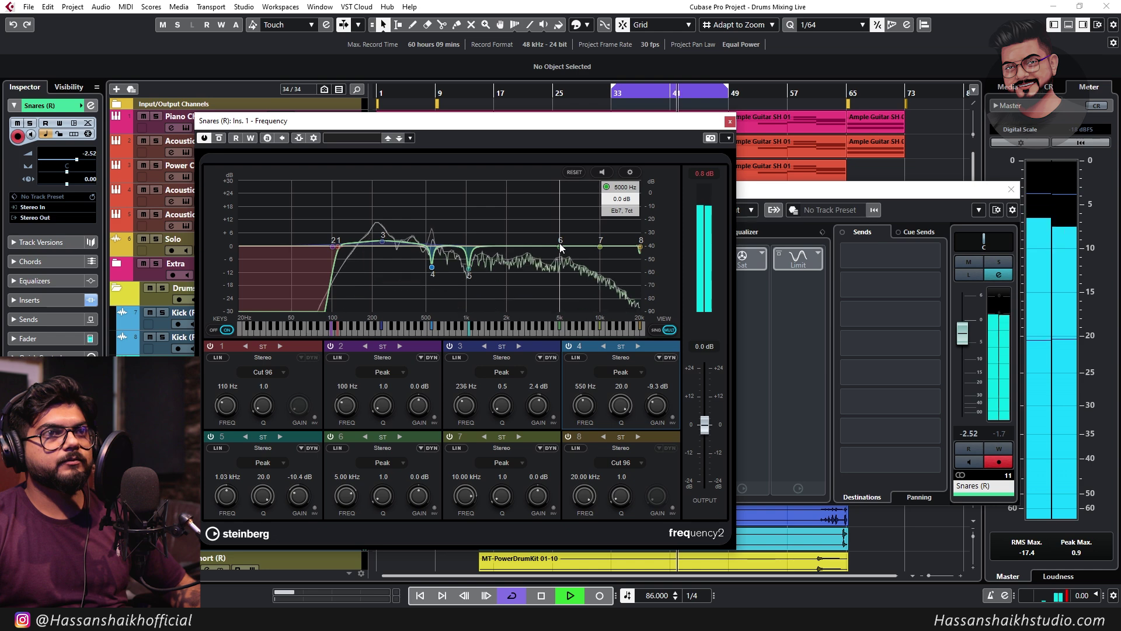
Boost EQ band 6 by 2.4 dB at 4.95 kHz and lower the band 8 high cut to 17.2 kHz
drag(560, 246, 560, 242)
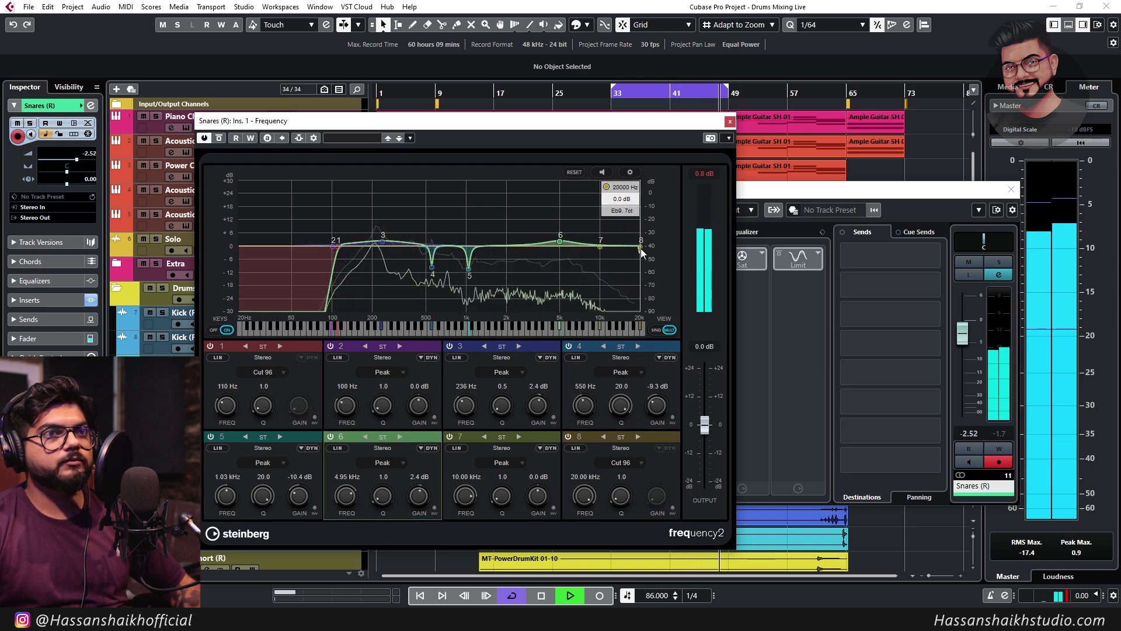
drag(641, 246, 634, 260)
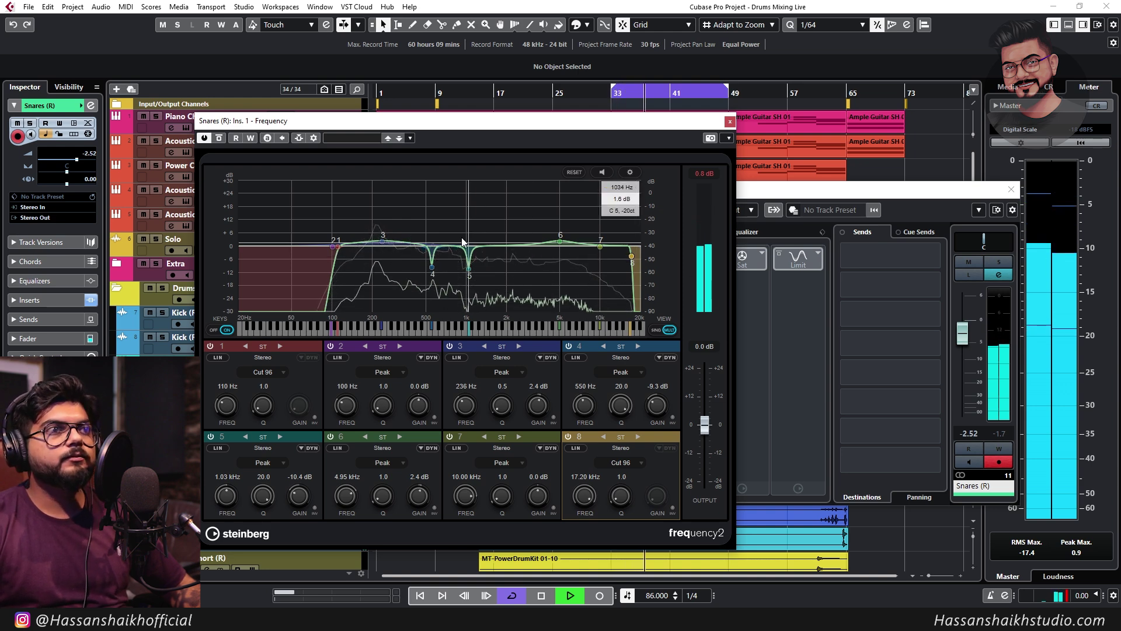
Sweep EQ band 2 through the mids and set it as a -7.7 dB notch at 743 Hz with Q 20
drag(337, 246, 511, 237)
scroll(511, 237, up, 10)
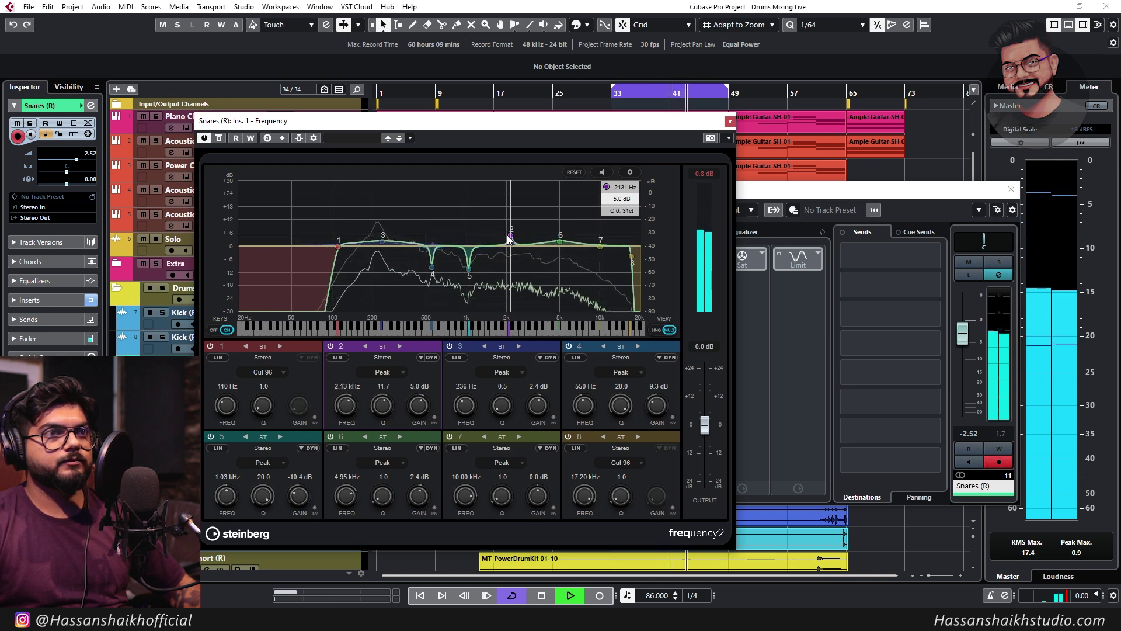
scroll(508, 238, up, 3)
drag(508, 238, 450, 264)
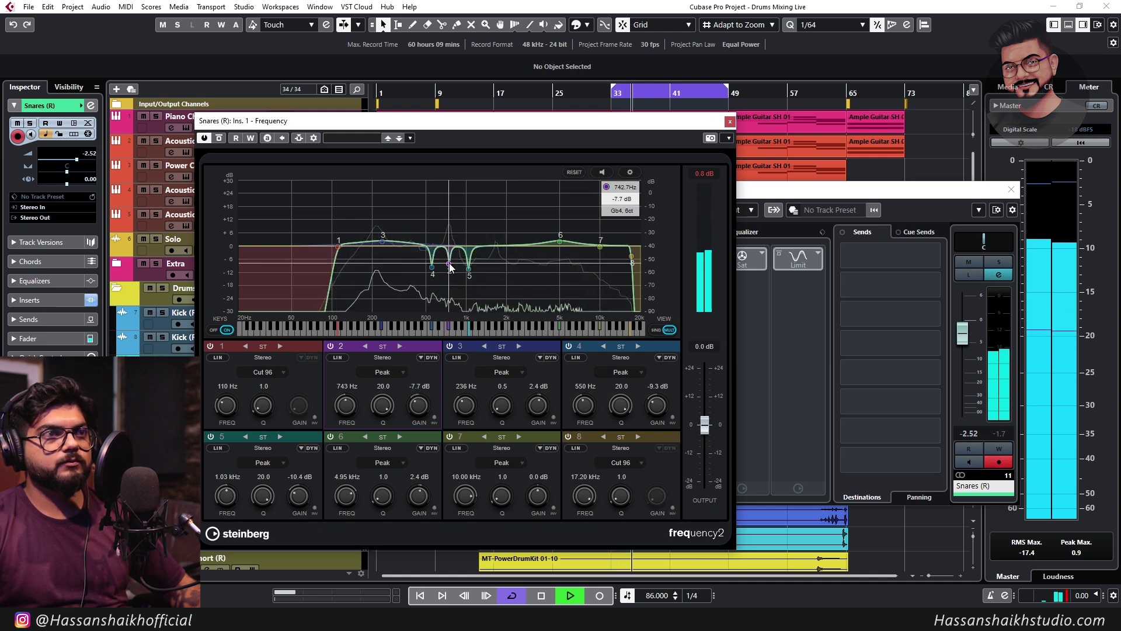
Compare the snares with the Frequency EQ bypassed and active, and close the EQ window
click(218, 142)
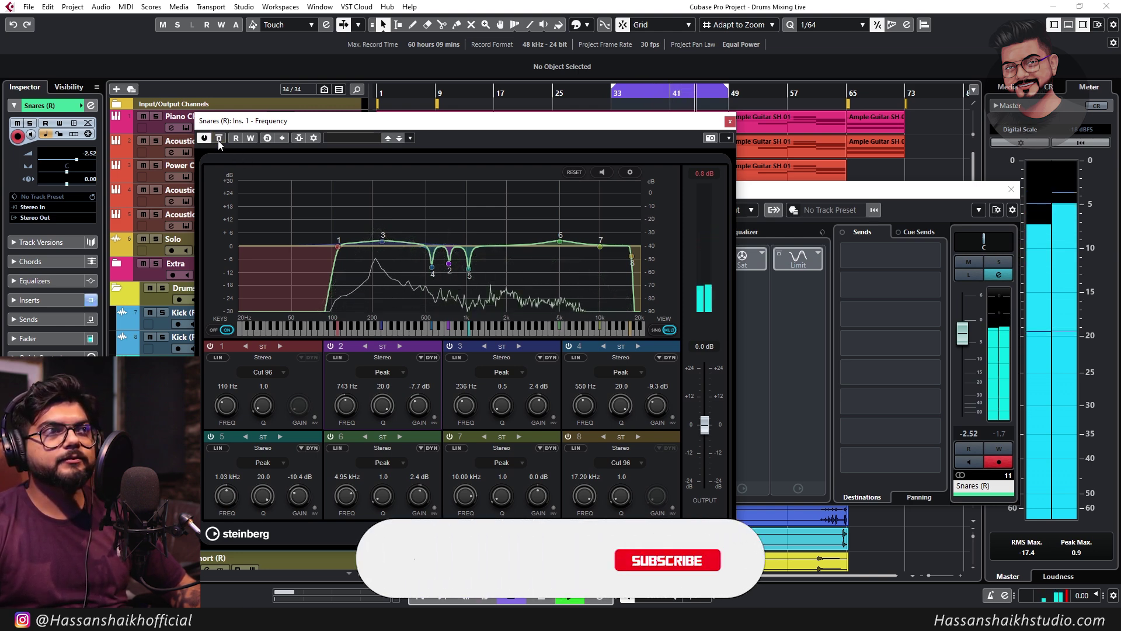
click(219, 138)
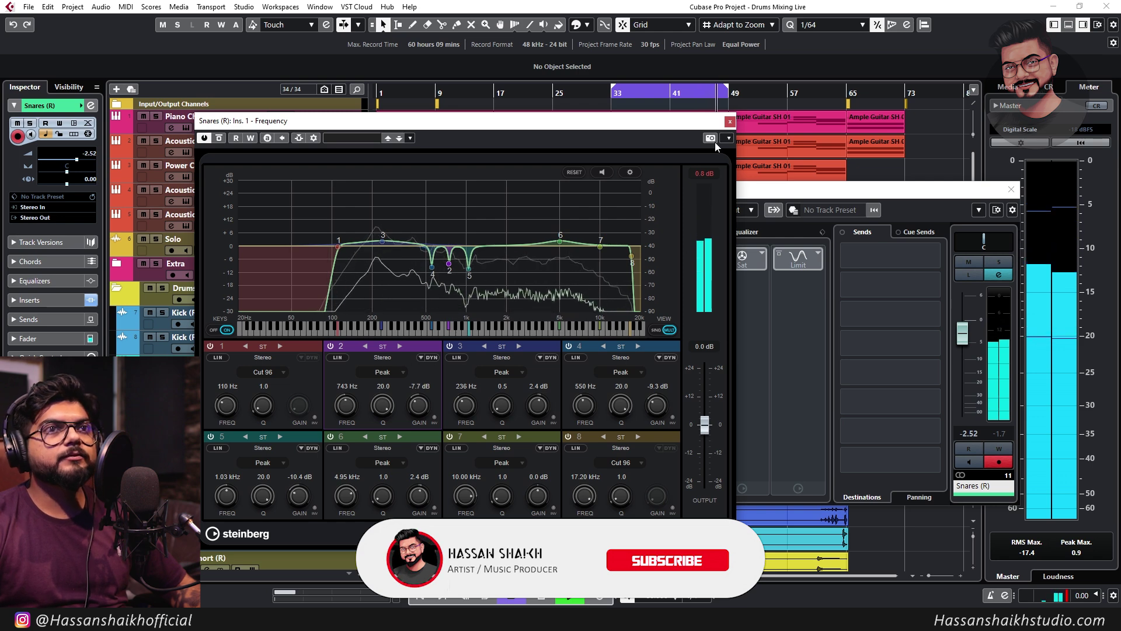
click(730, 123)
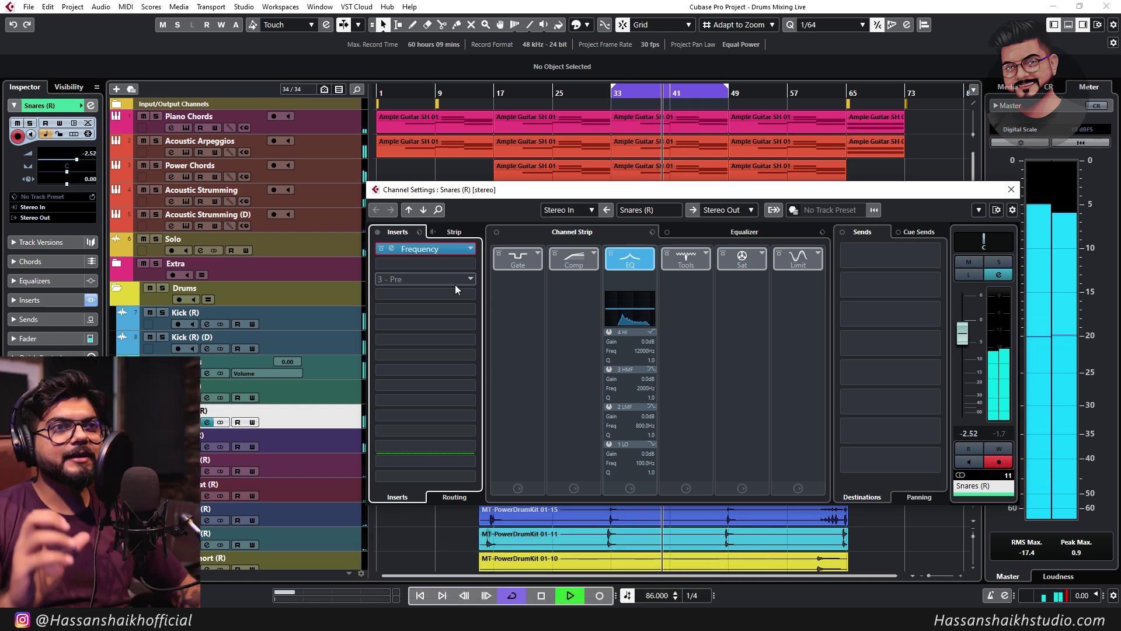
Load the Compressor in the Snares (R) channel strip with a -16 dB threshold and a 2.50:1 ratio
click(573, 259)
click(574, 280)
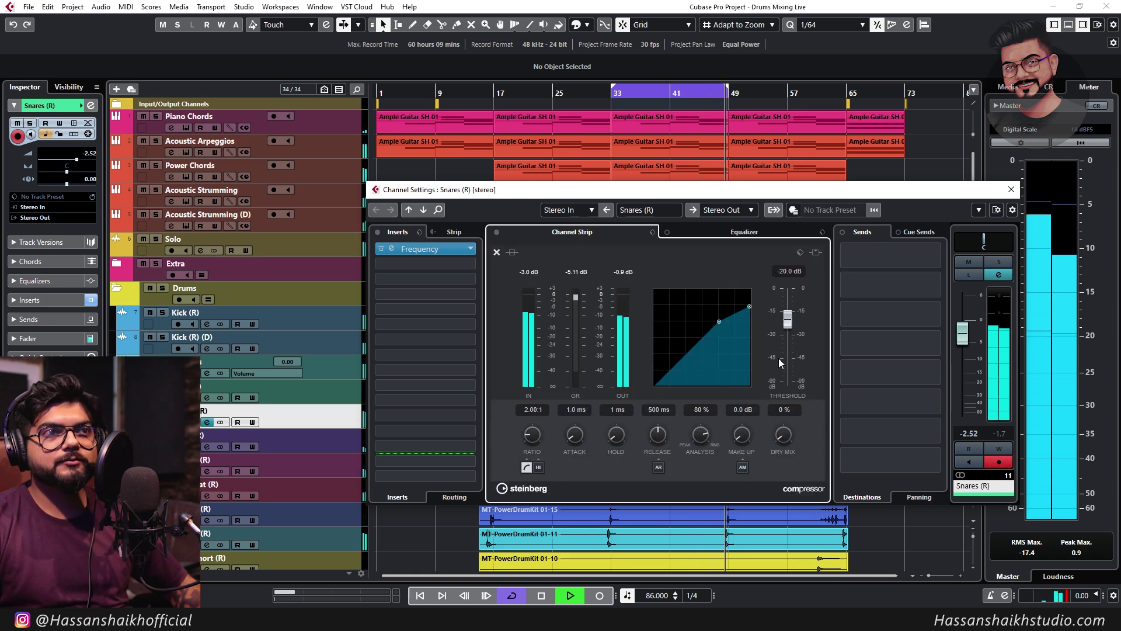
drag(787, 323, 788, 317)
double_click(795, 274)
text(-16)
key(Return)
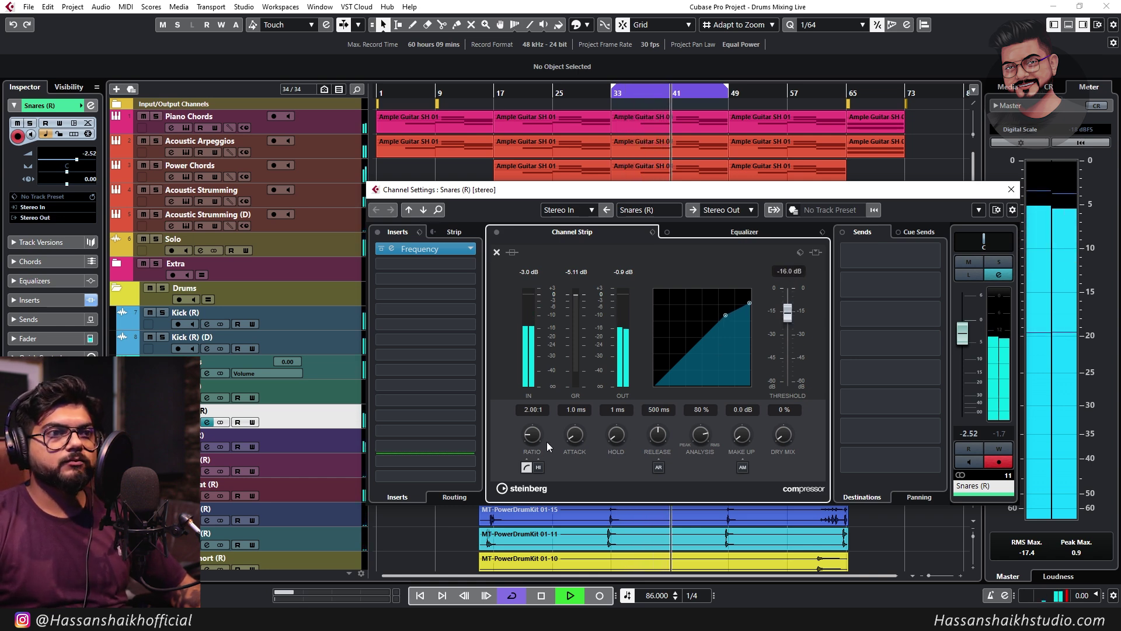
drag(538, 440, 538, 429)
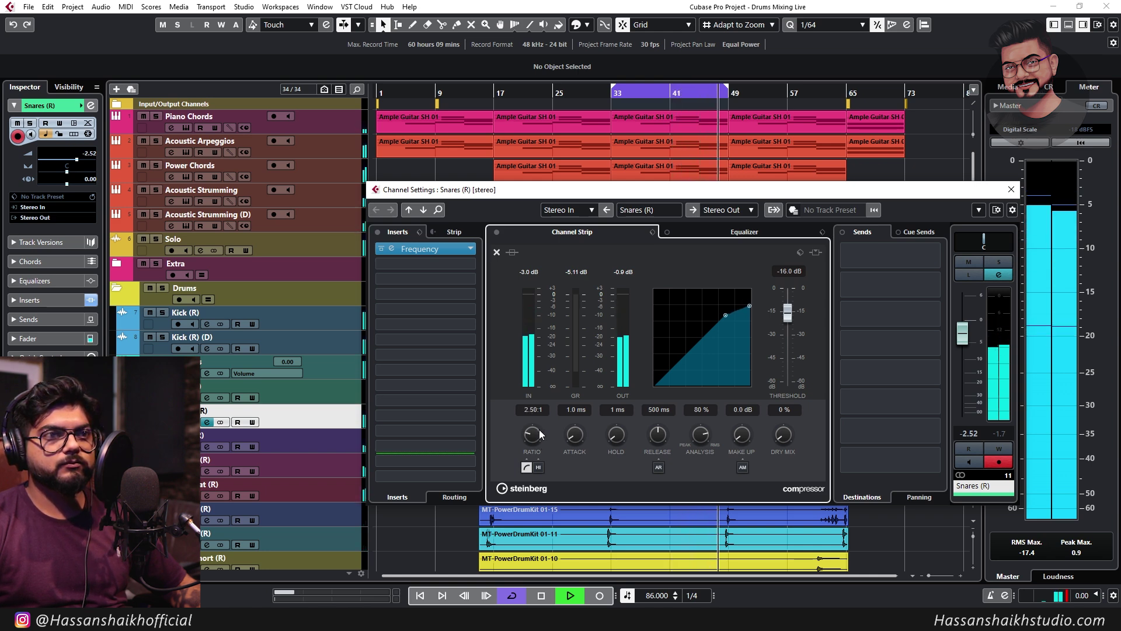
Compare the Snares (R) channel strip bypassed and active, and set the compressor's make-up gain to 3 dB and threshold to -12.5 dB
click(497, 233)
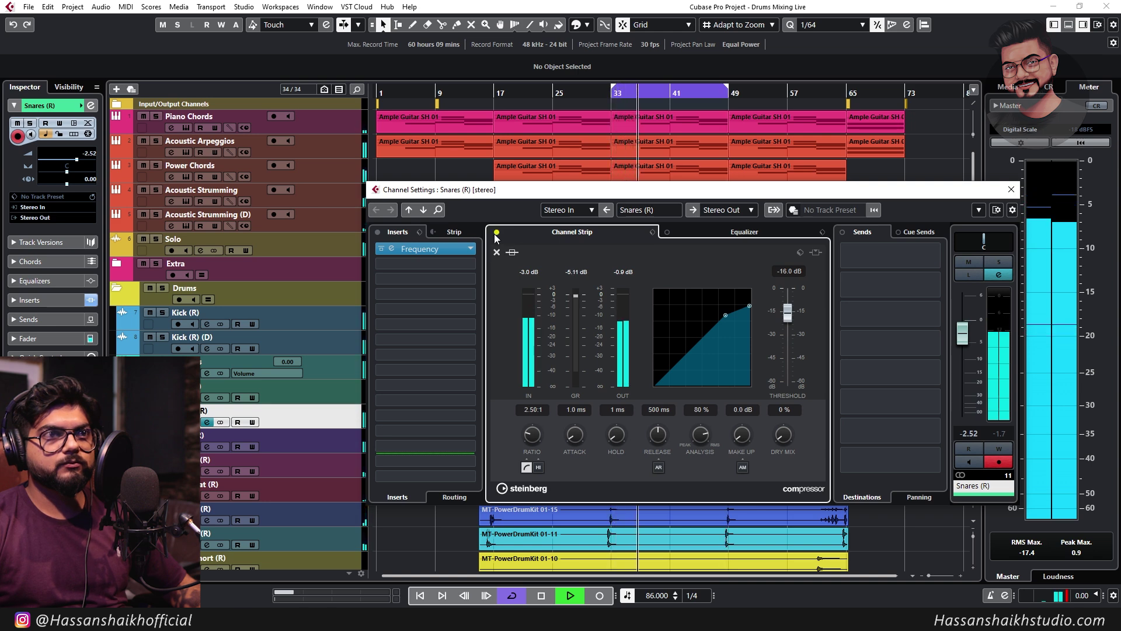
click(497, 233)
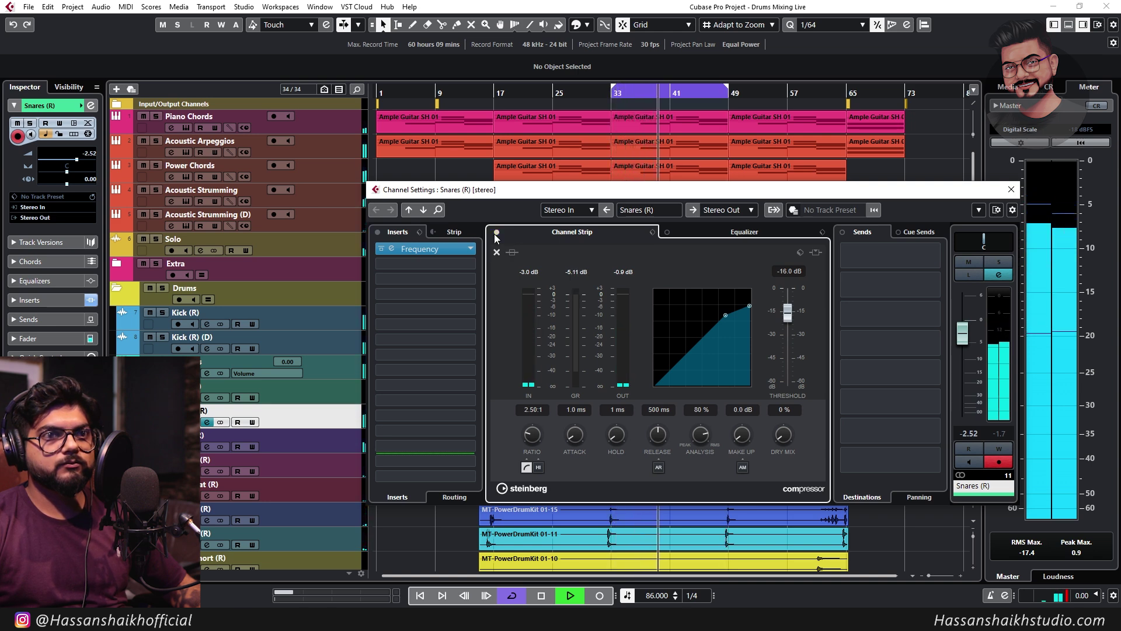
drag(745, 427, 745, 427)
drag(790, 319, 789, 316)
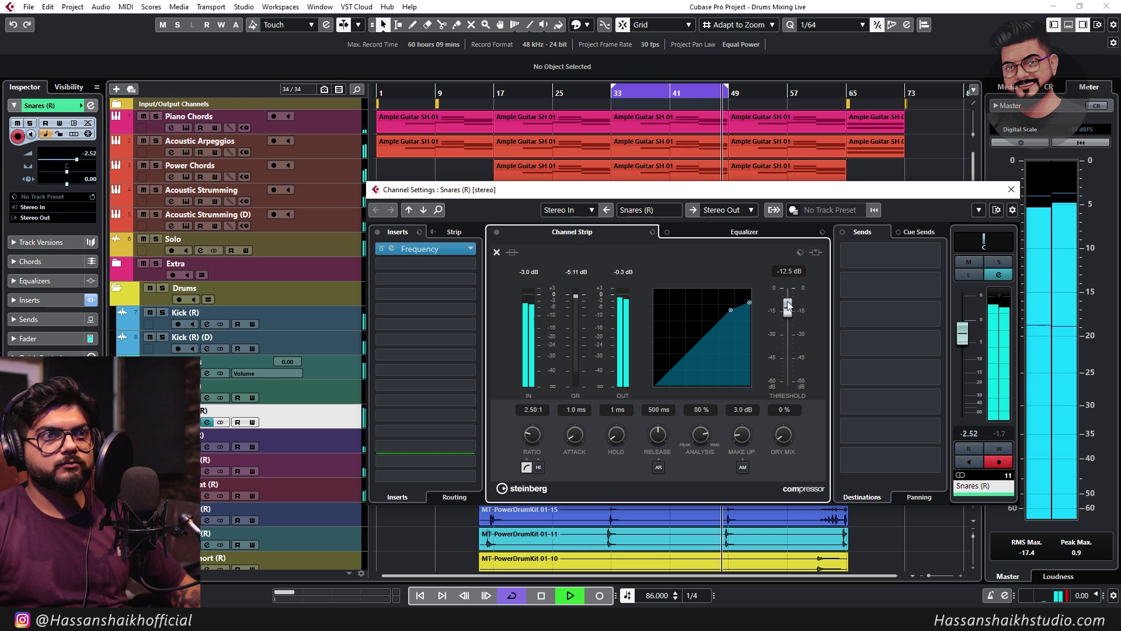
Set the Snares (R) compressor's threshold to -14 dB and make-up gain to 2.5 dB, and compare the channel strip bypassed and active
click(789, 272)
text(-14)
key(Return)
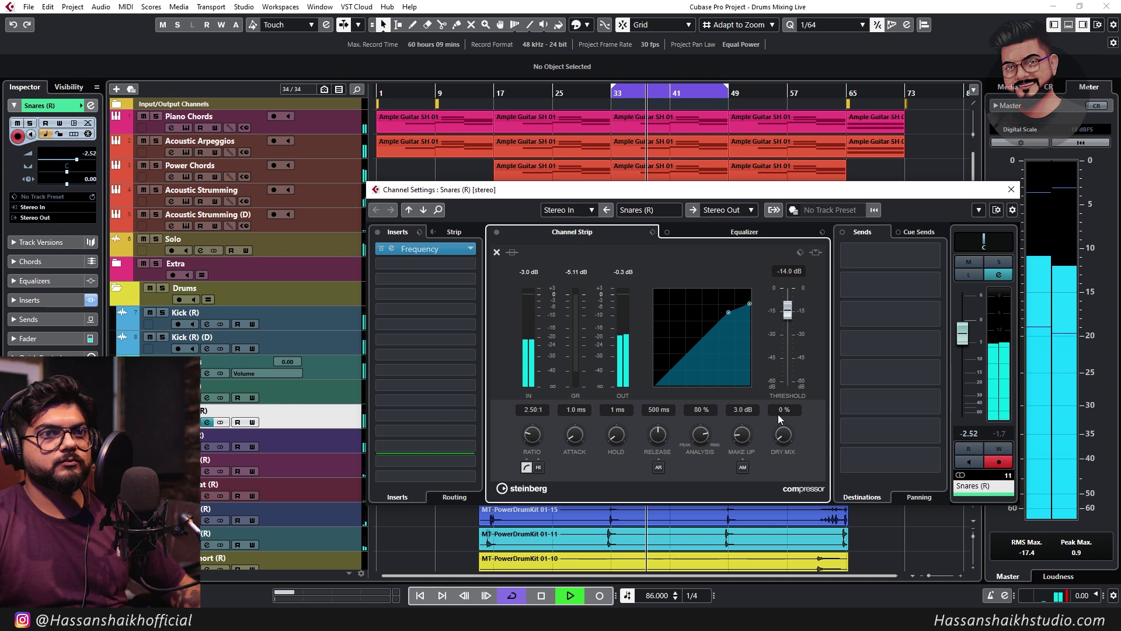
scroll(744, 436, down, 4)
scroll(744, 436, down, 1)
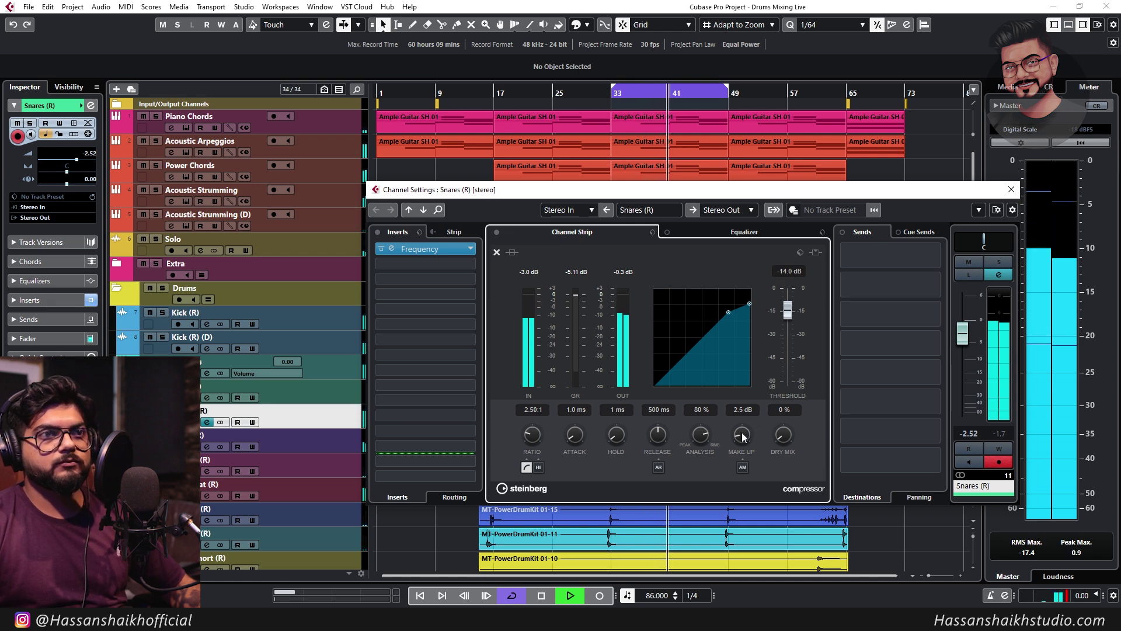
click(497, 232)
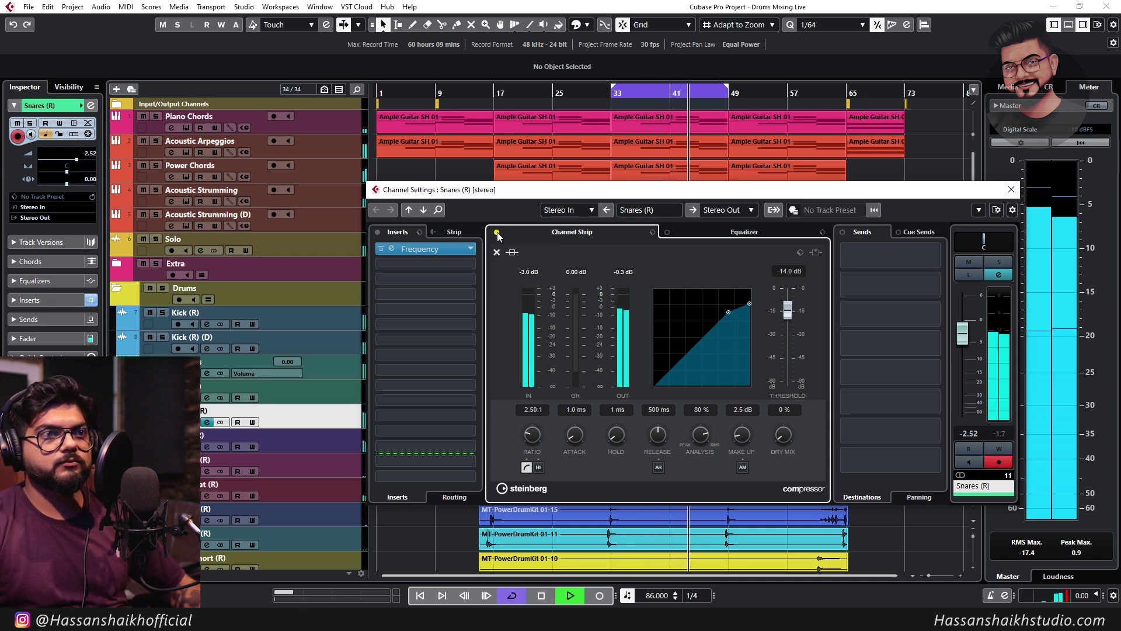
click(497, 233)
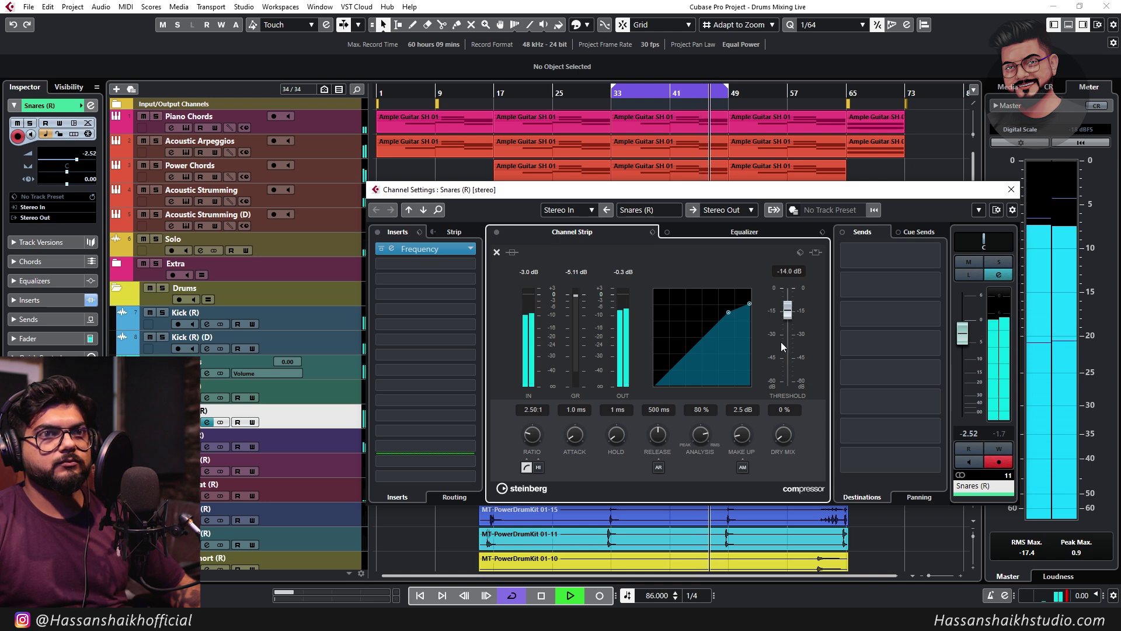
Set the compressor's threshold to -15 dB and make-up gain to 1 dB, and compare the channel strip bypassed and active
drag(789, 315, 790, 315)
scroll(746, 436, down, 3)
scroll(747, 436, down, 8)
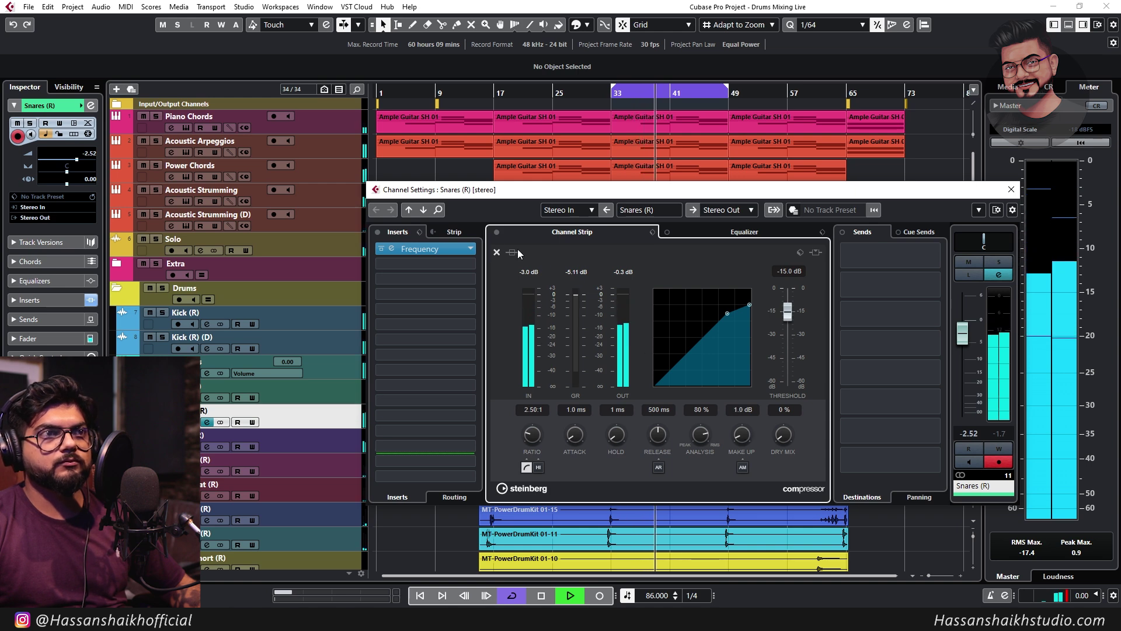
click(496, 231)
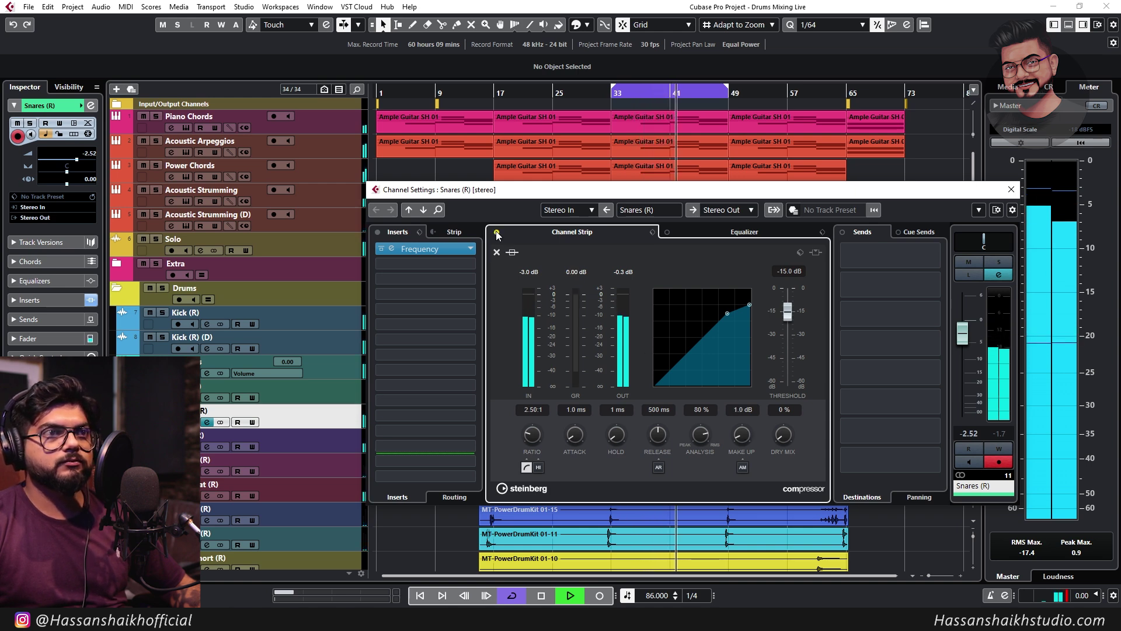
click(496, 232)
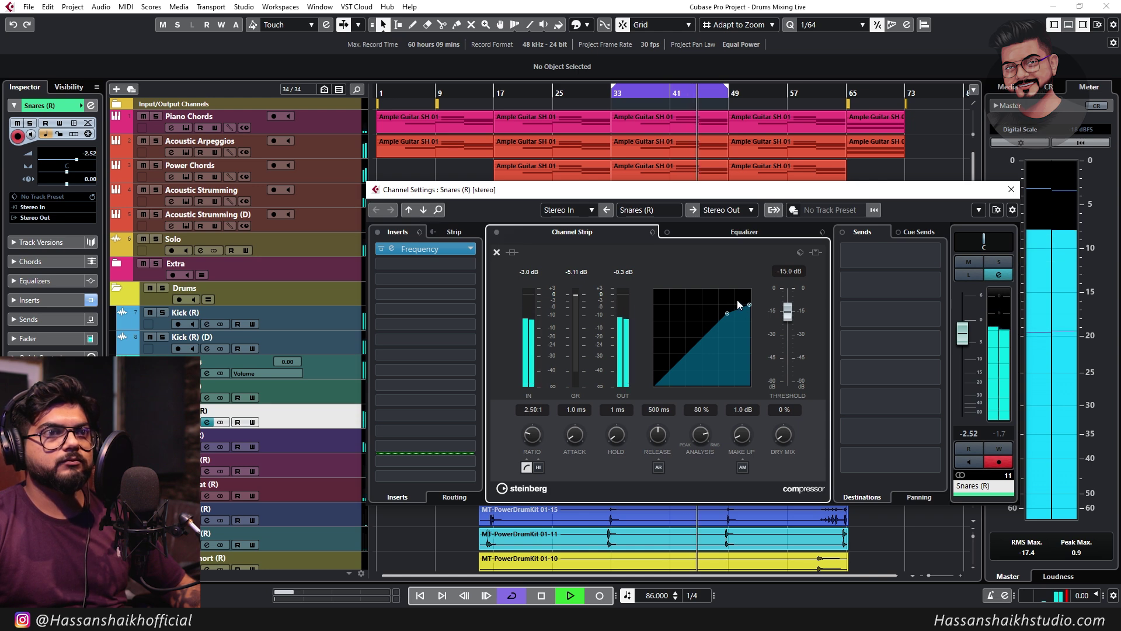
Set the Snares (R) compressor's ratio to 2.00:1, make-up gain to 0 dB and threshold to -12.5 dB
scroll(535, 433, down, 1)
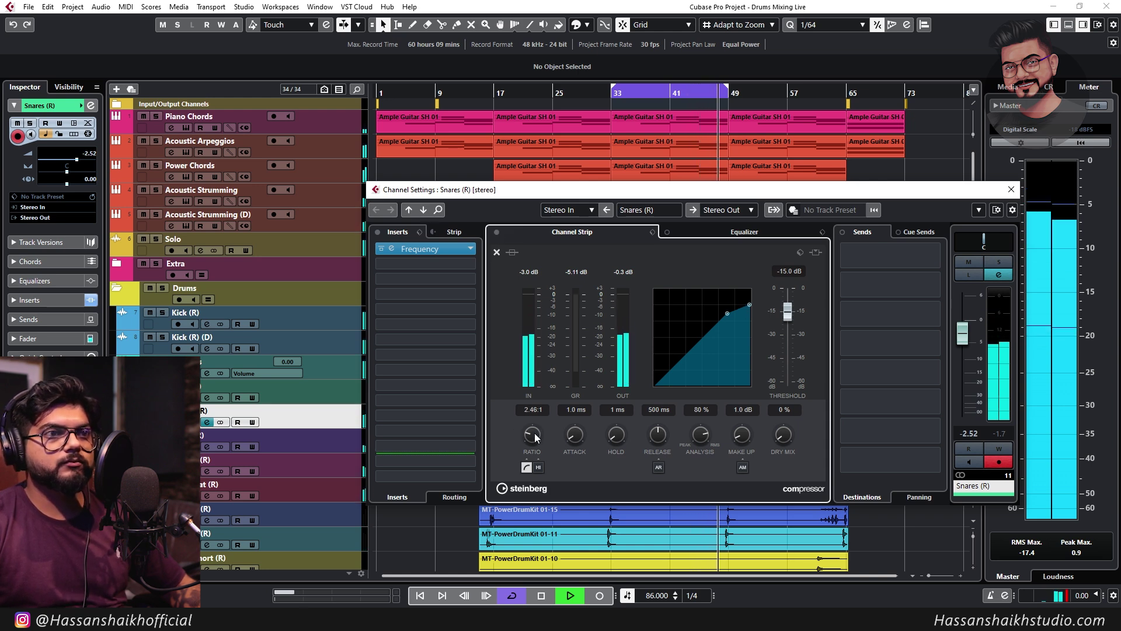
drag(534, 433, 538, 444)
scroll(536, 440, down, 1)
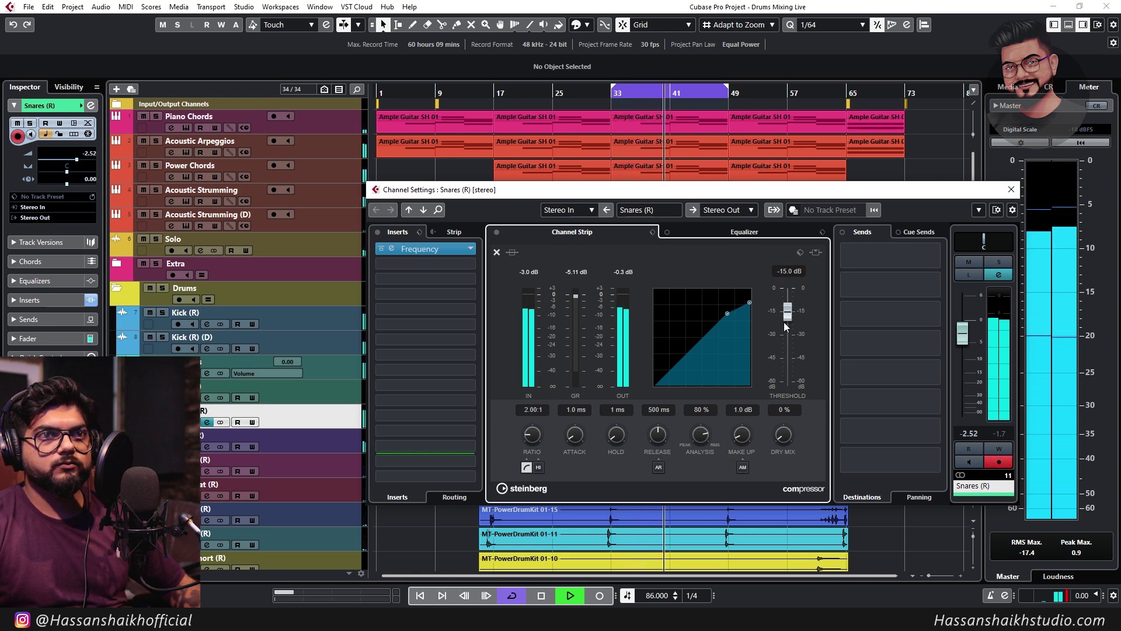
scroll(787, 317, down, 2)
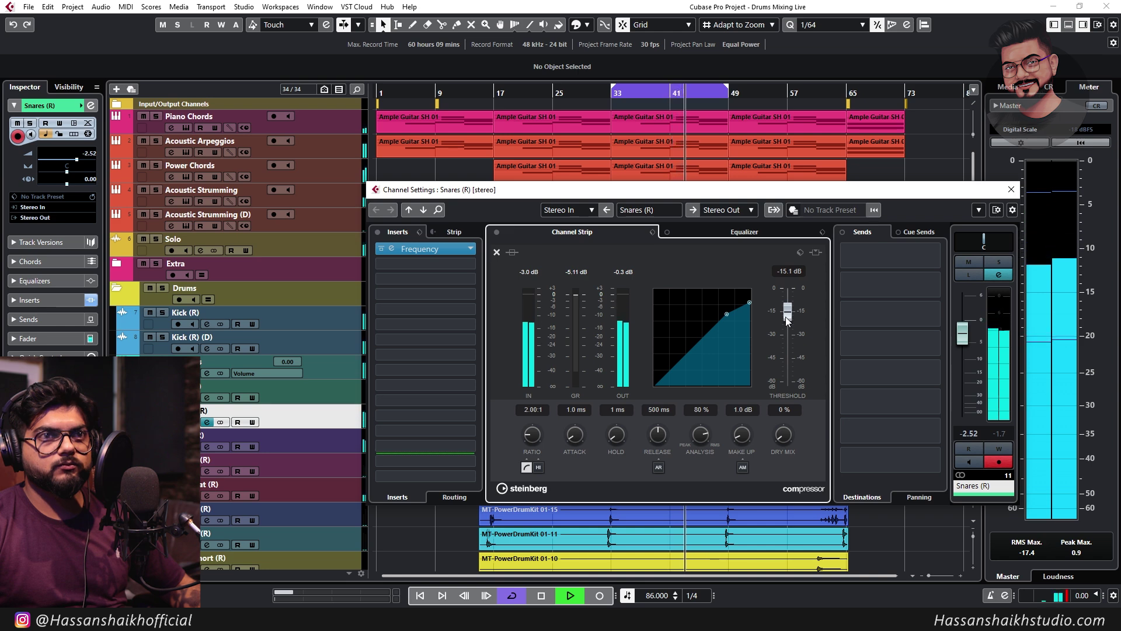
scroll(786, 316, up, 2)
scroll(743, 436, down, 3)
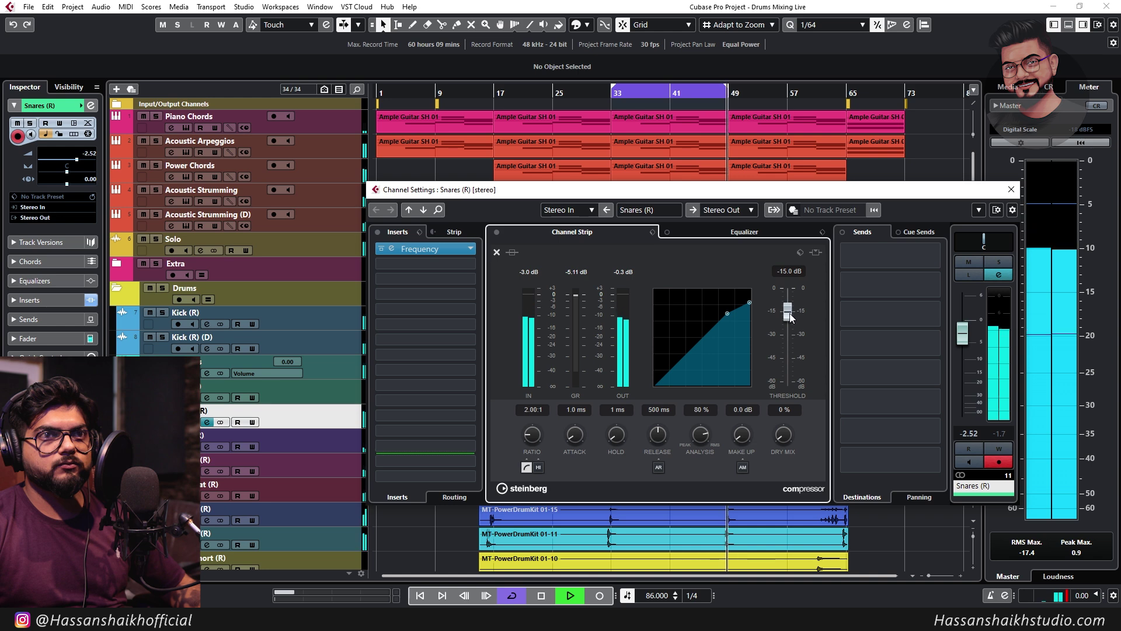
scroll(790, 316, up, 3)
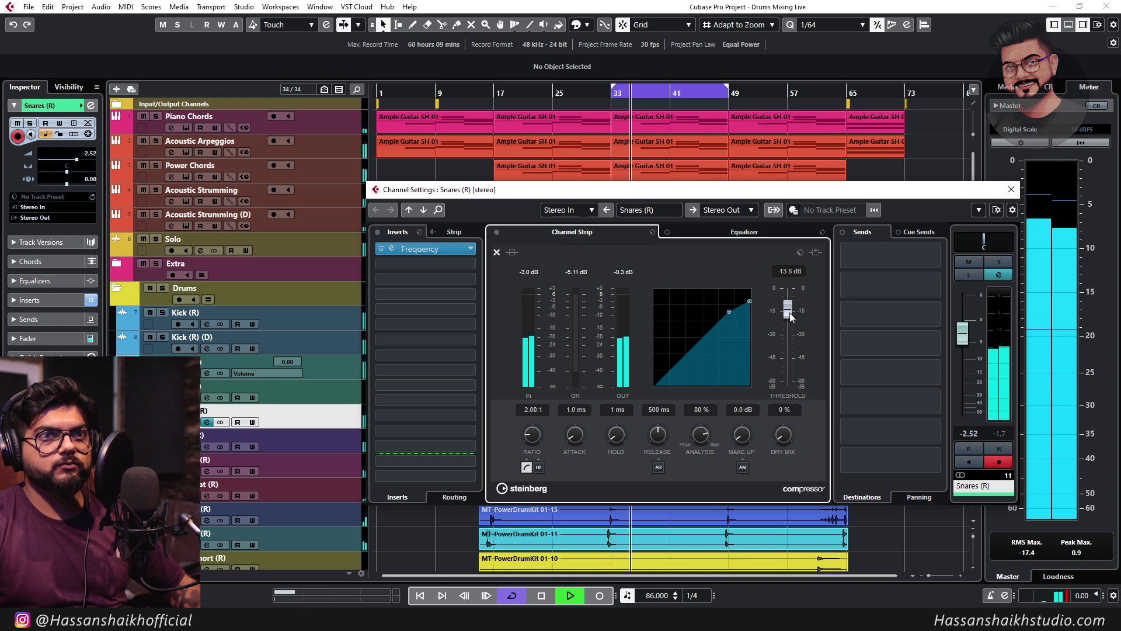
Compare the Snares (R) channel strip bypassed and active, and set the compressor's threshold to -10 dB
click(500, 233)
click(501, 233)
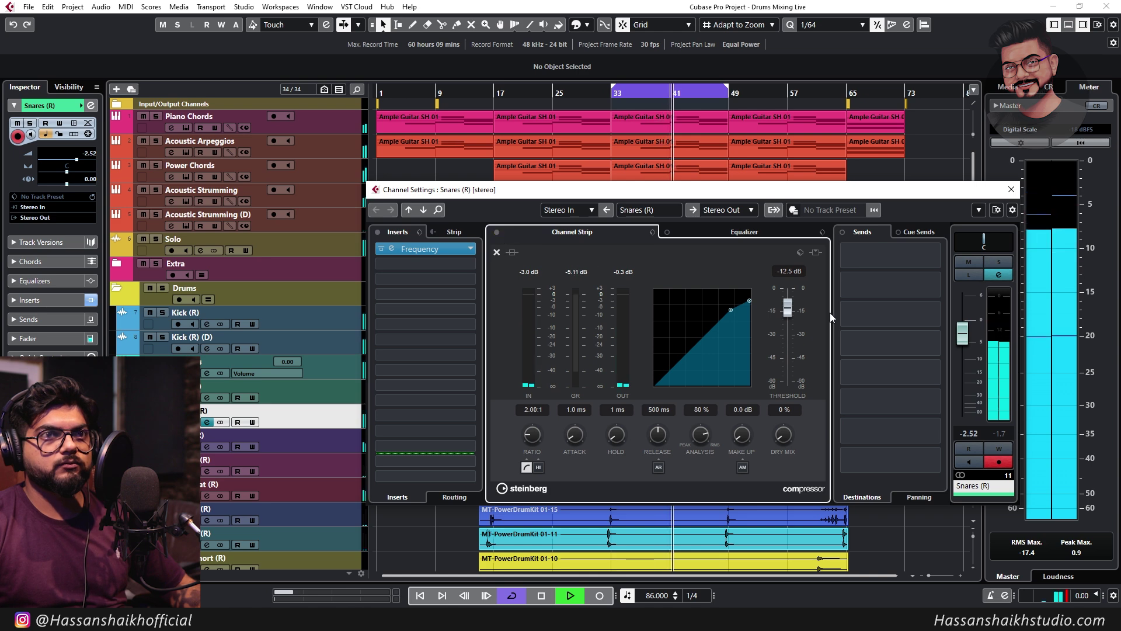
click(499, 232)
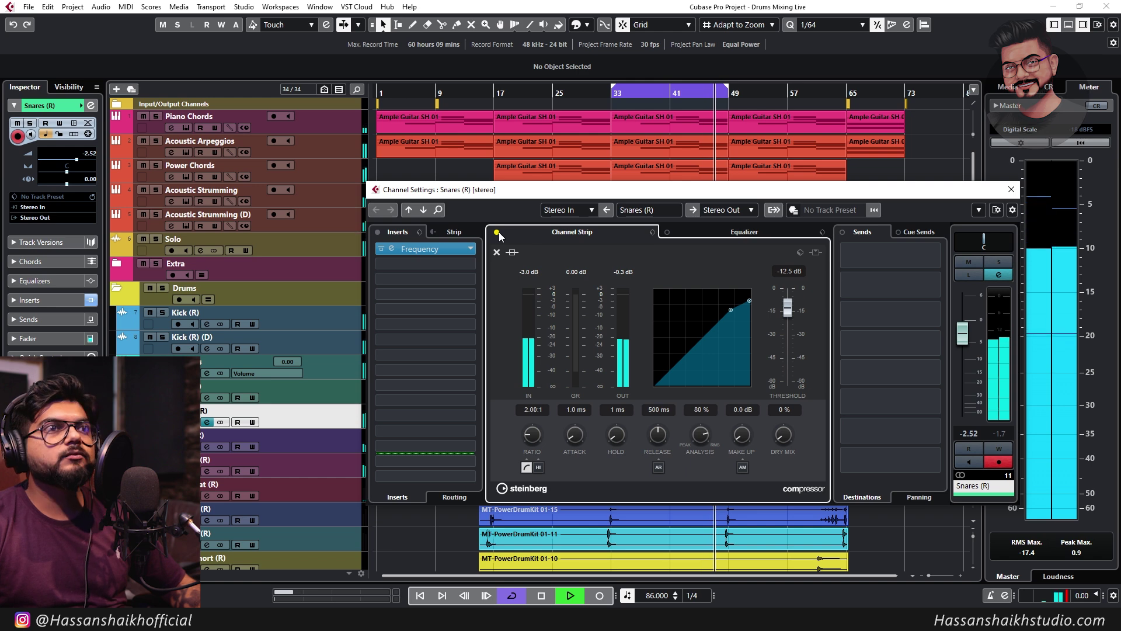
click(497, 233)
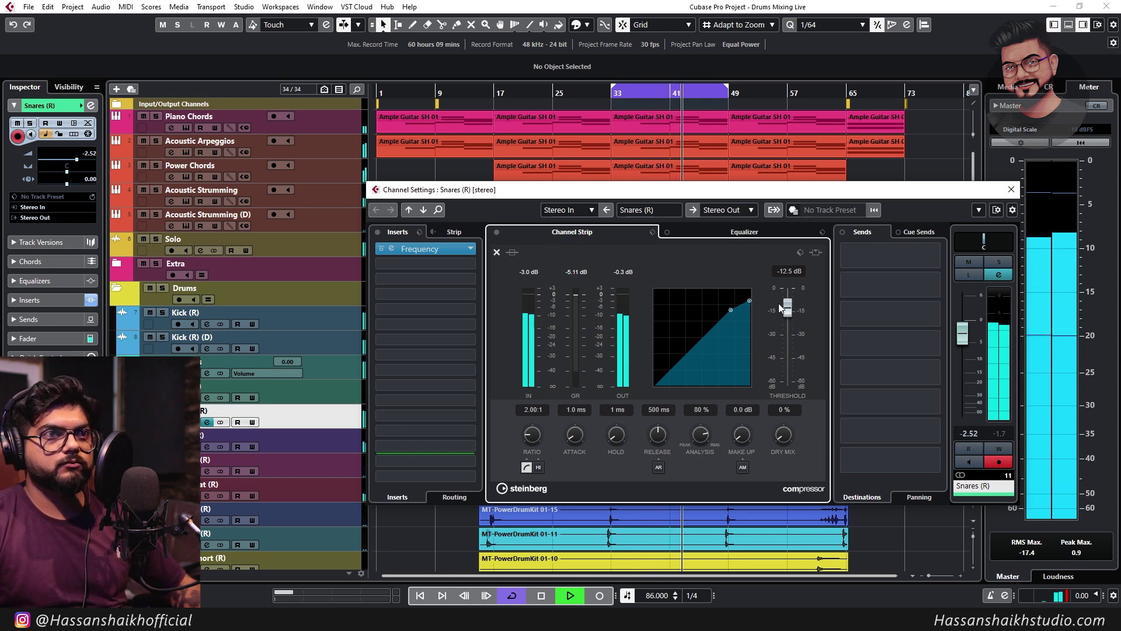
scroll(794, 310, up, 3)
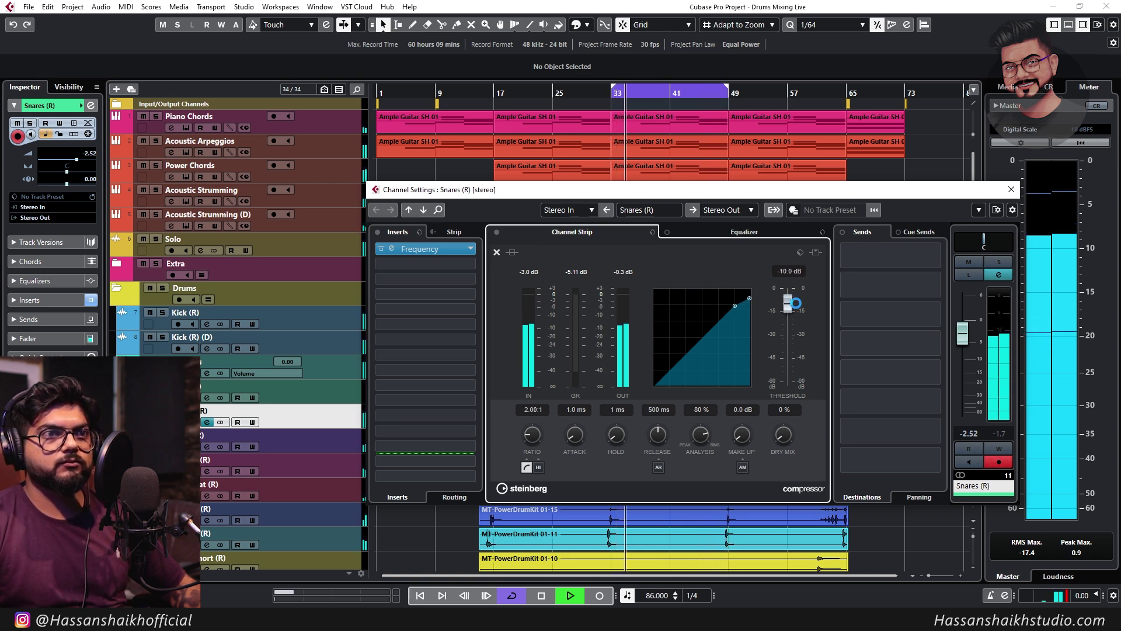
click(497, 233)
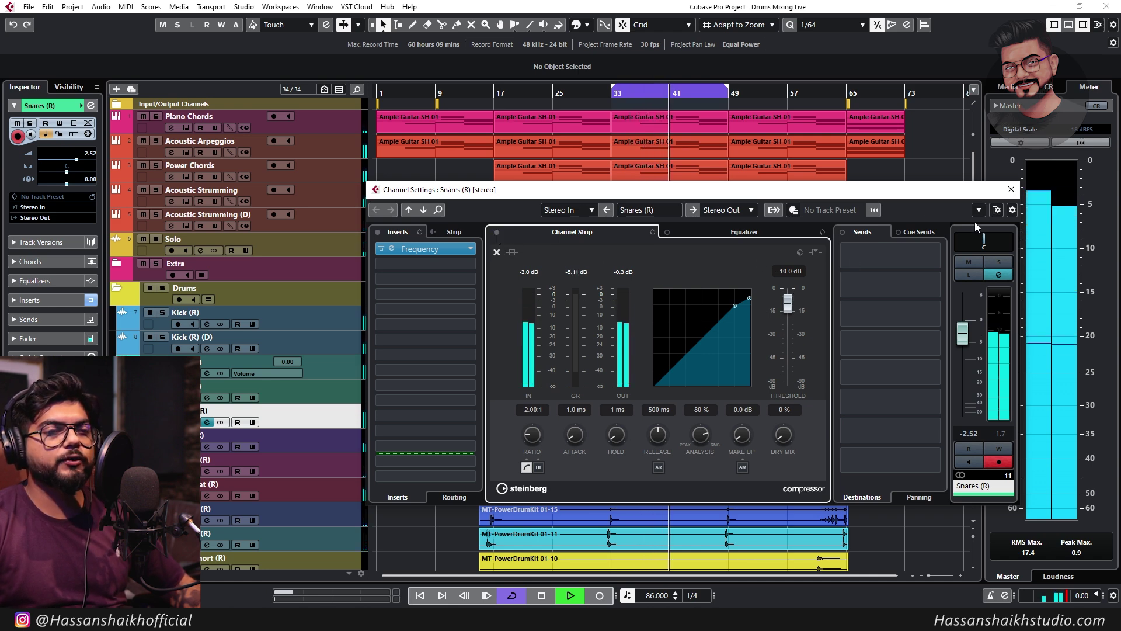
Try the compressor's ratio at 8.00:1 against the bypassed channel strip, and return the ratio to 2.00:1
click(538, 467)
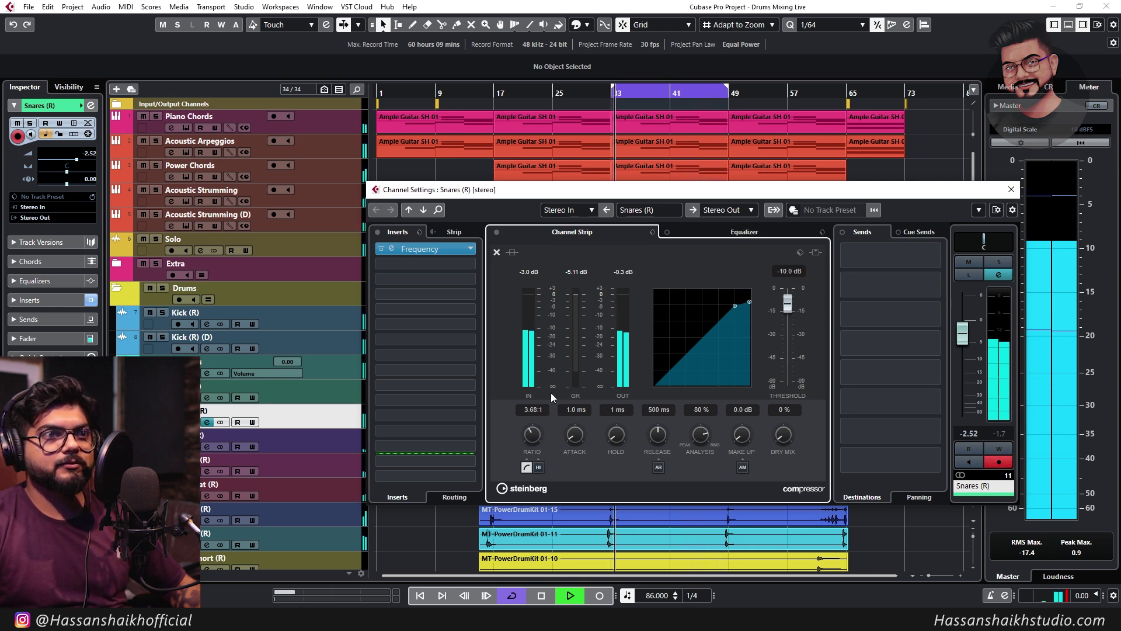
click(497, 233)
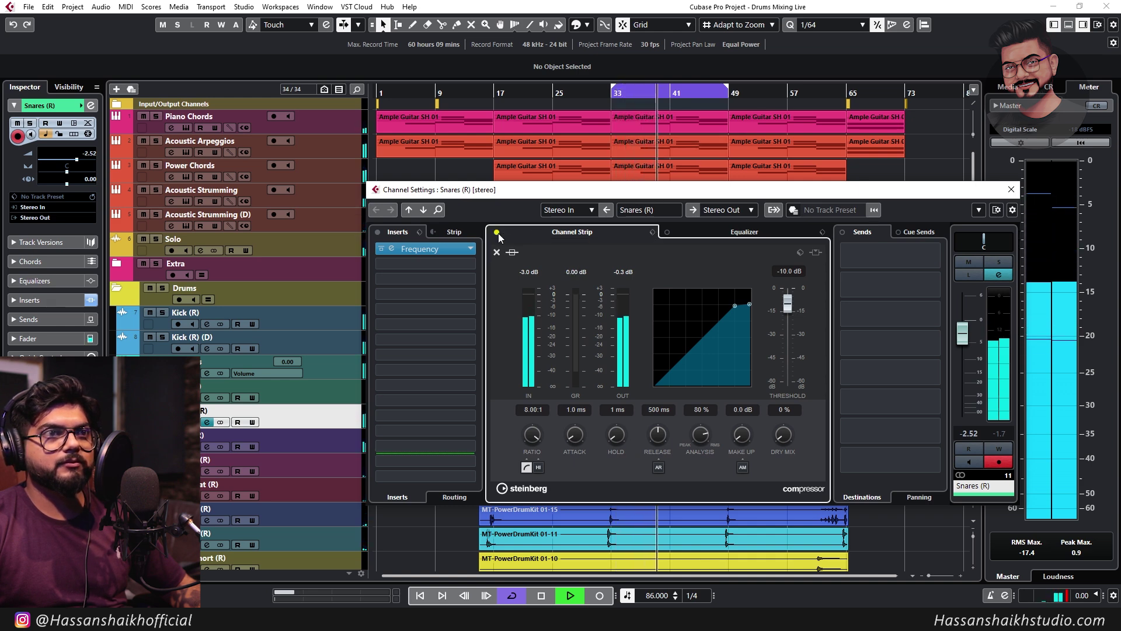
click(497, 232)
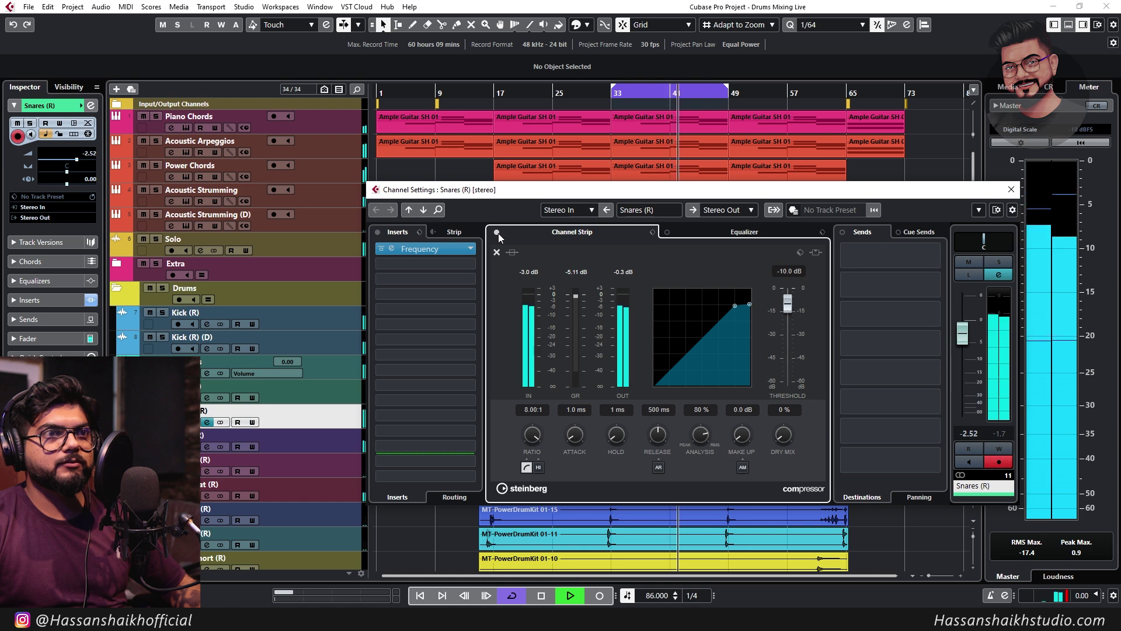
drag(535, 435, 504, 438)
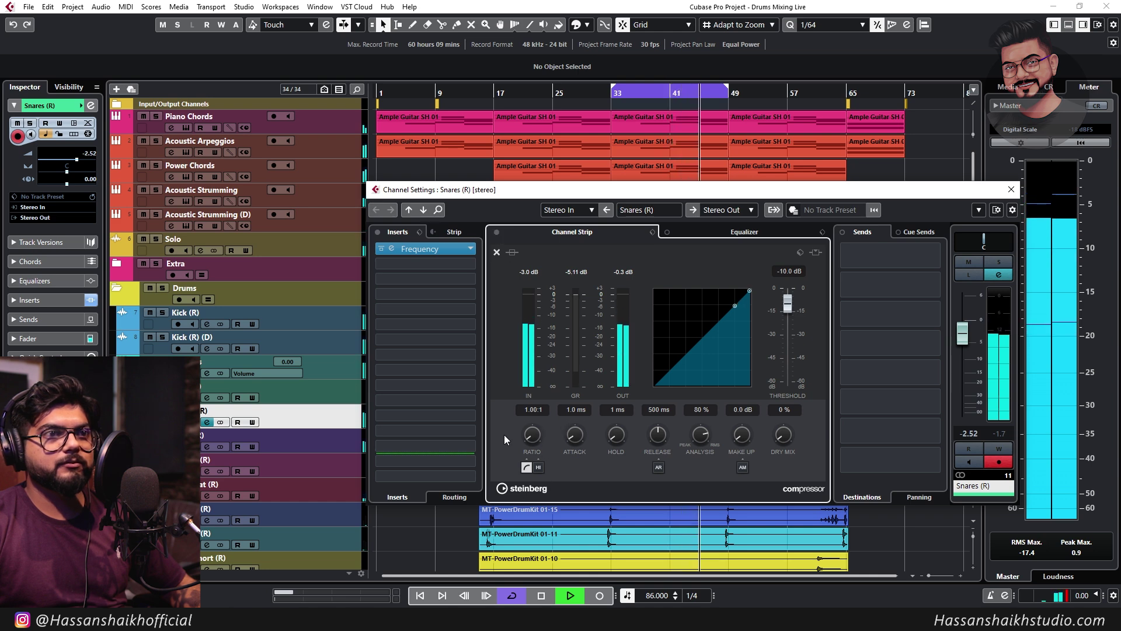
double_click(537, 412)
text(2)
key(Return)
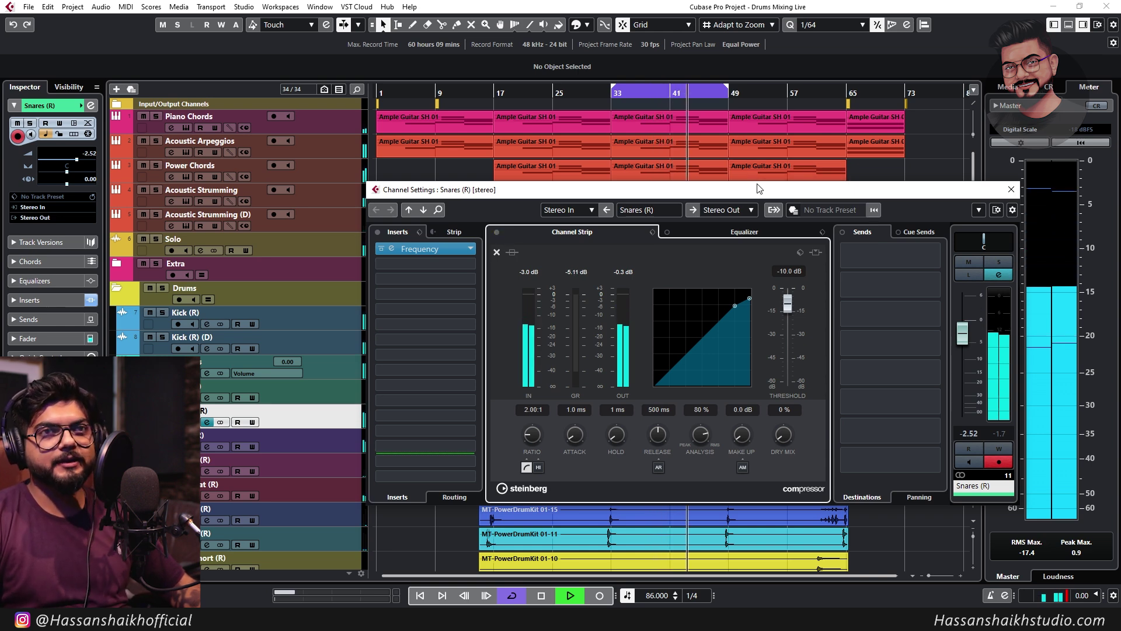
Close the Snares (R) channel settings, stop playback and open the channel settings of the HIhat (R) track
click(1012, 189)
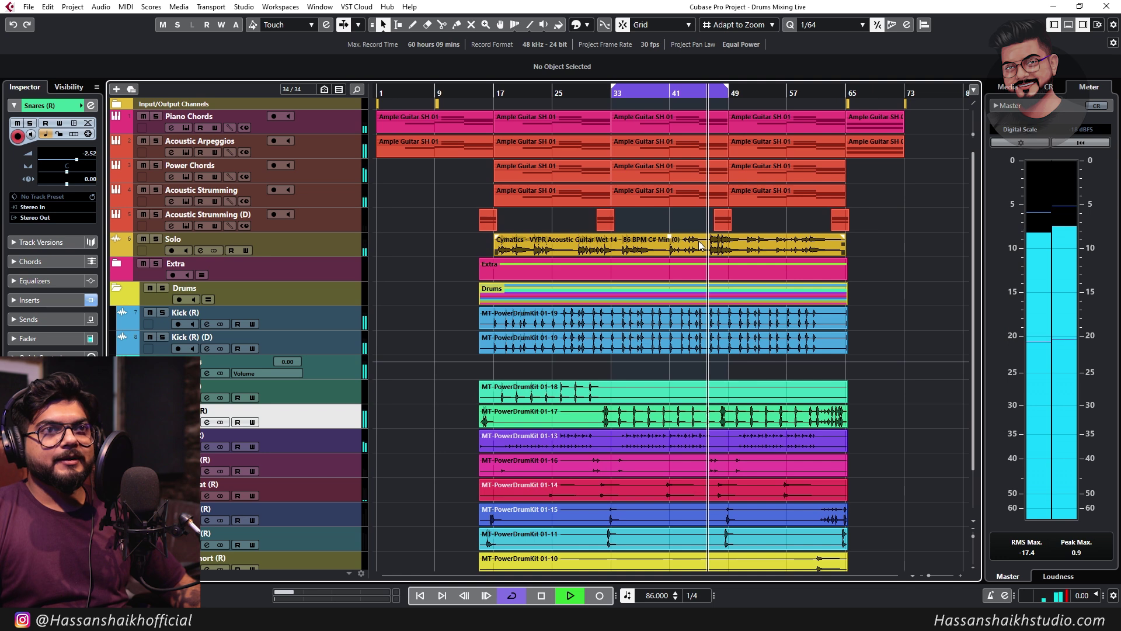
scroll(584, 372, down, 2)
click(342, 384)
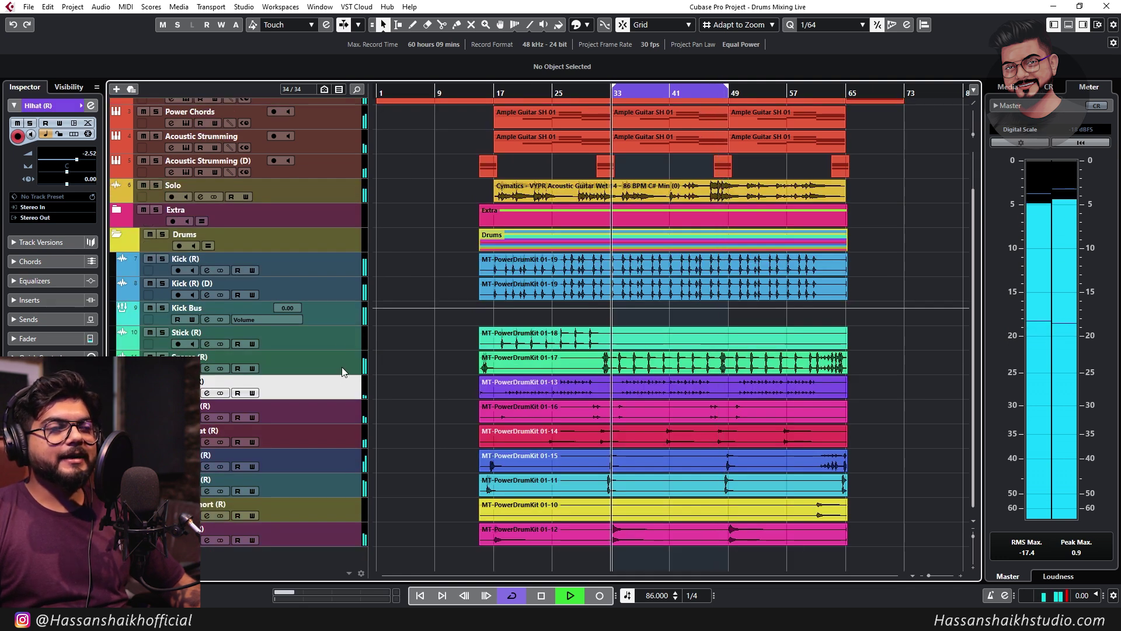
key(space)
click(342, 346)
click(343, 355)
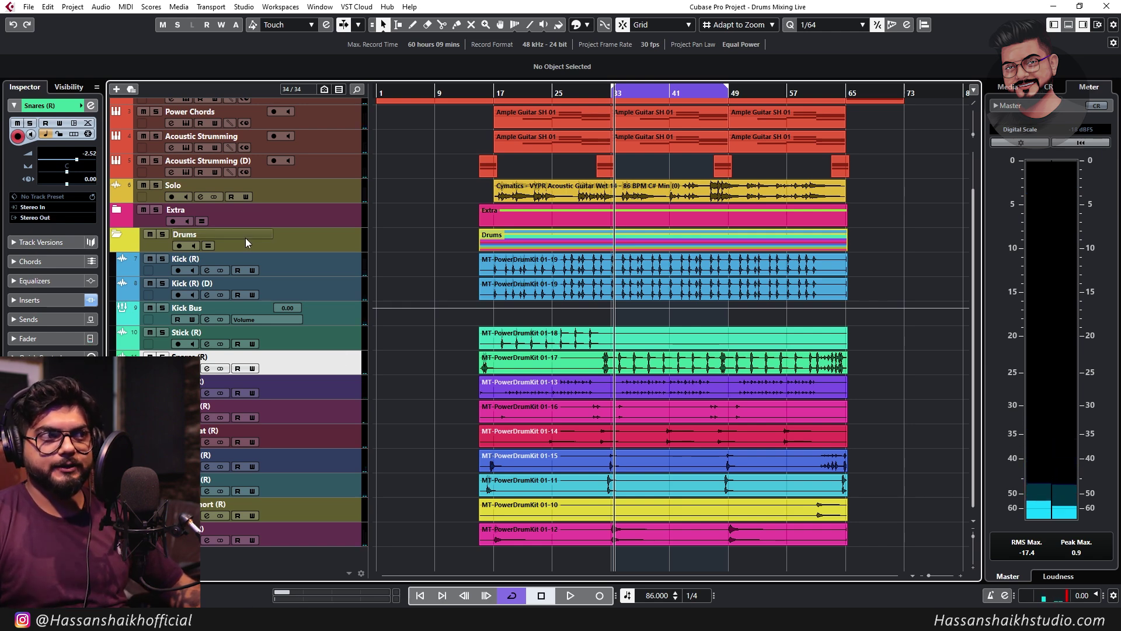
click(304, 385)
click(207, 393)
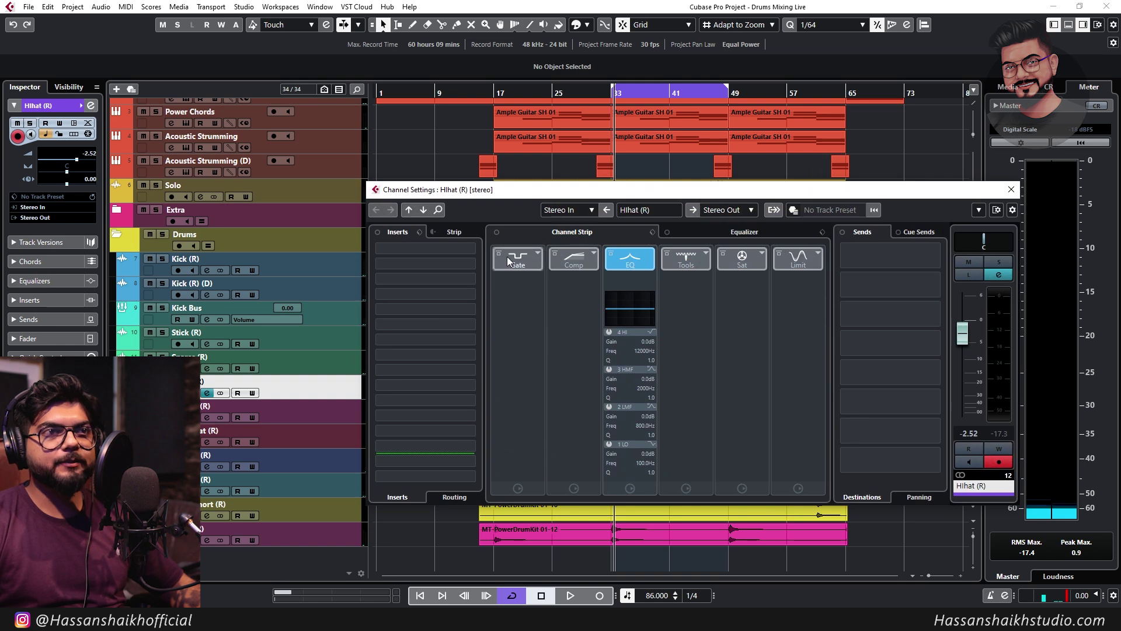
Load the Frequency EQ in the first insert slot of HIhat (R) and start playback
click(454, 253)
text(fre)
click(450, 308)
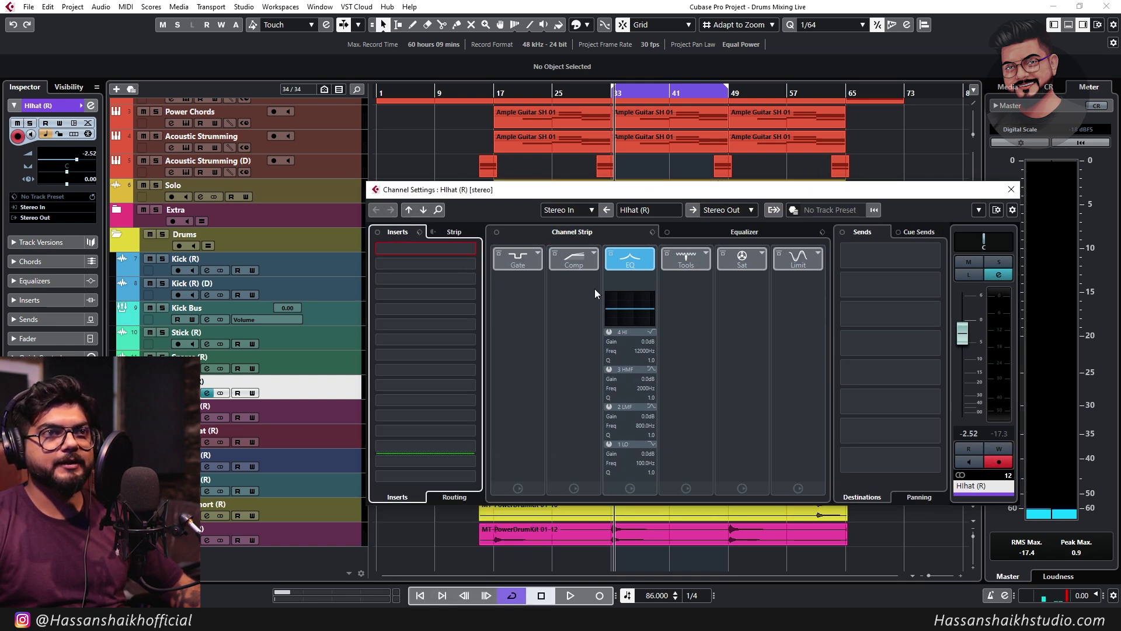
key(space)
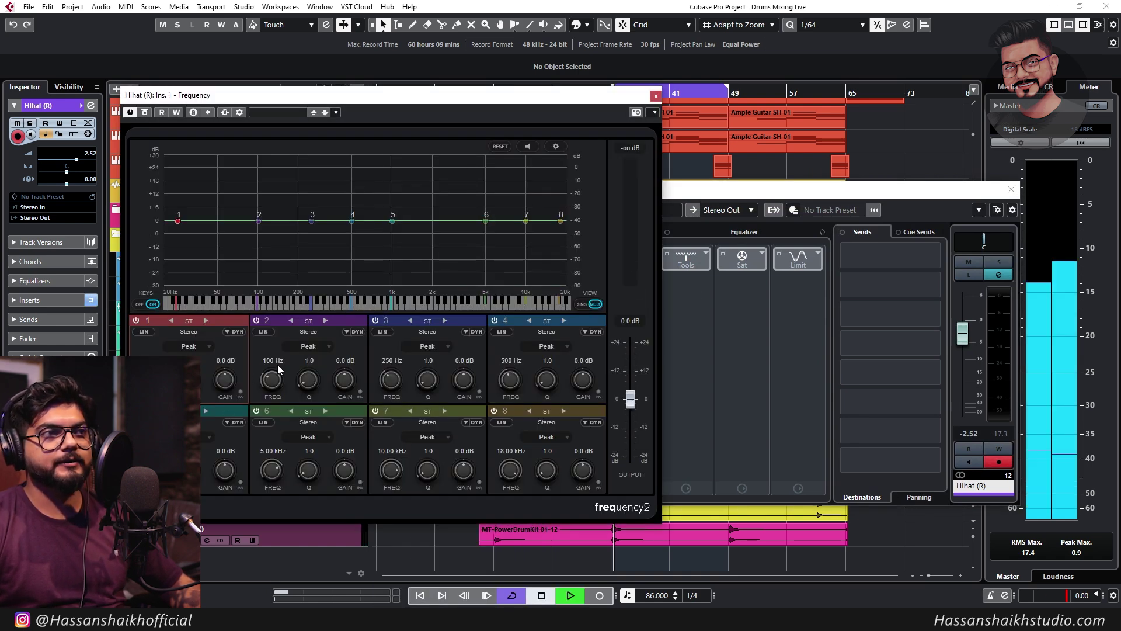
Set EQ band 1 to Cut 96 and move its cutoff to just below 500 Hz
click(205, 347)
click(203, 412)
drag(178, 221, 343, 221)
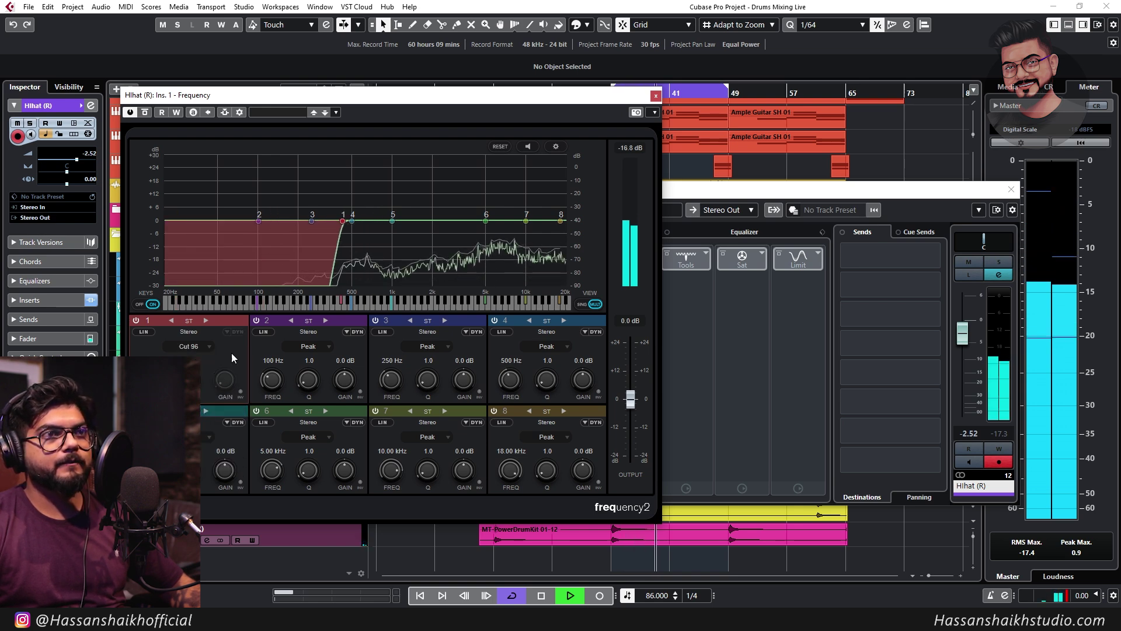
Set EQ band 8 as a High Shelf with 3.5 dB of gain at 9.90 kHz
drag(563, 222, 554, 214)
click(543, 437)
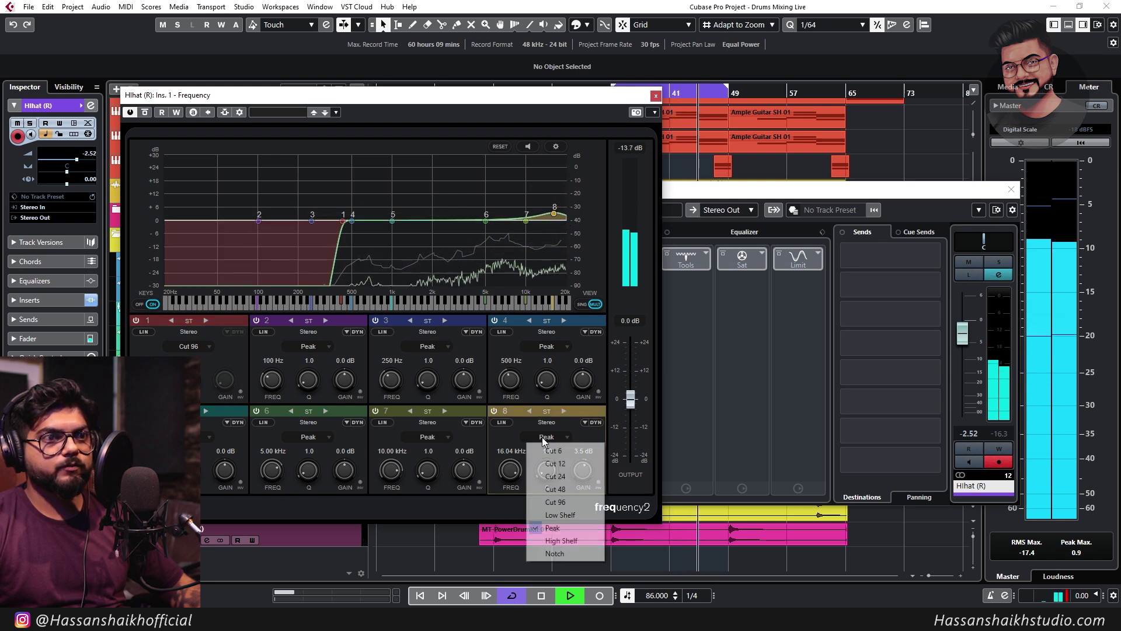
click(528, 494)
click(546, 437)
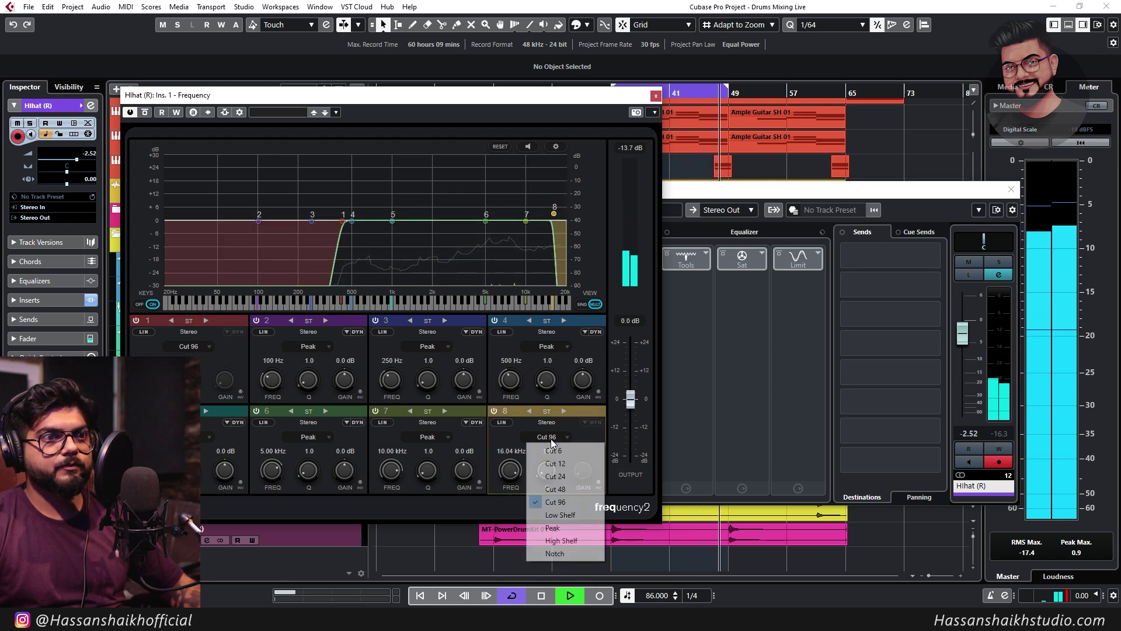
click(565, 542)
scroll(507, 475, down, 10)
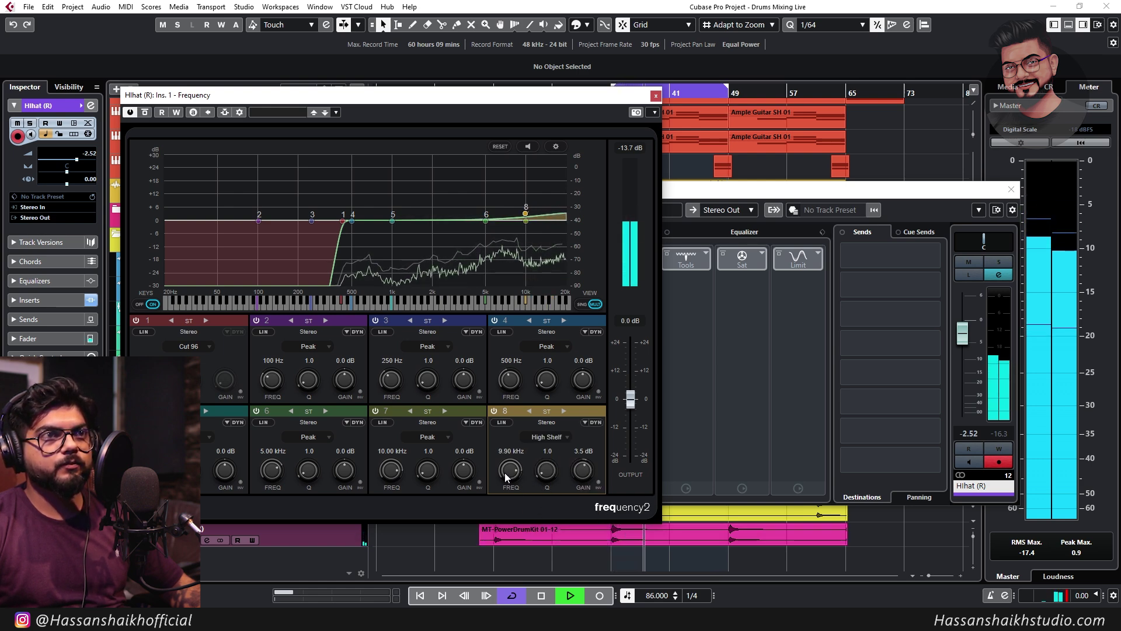
Sweep EQ band 4 through the mids and set it as a -7.4 dB cut at 813 Hz with Q 20
drag(358, 223, 442, 220)
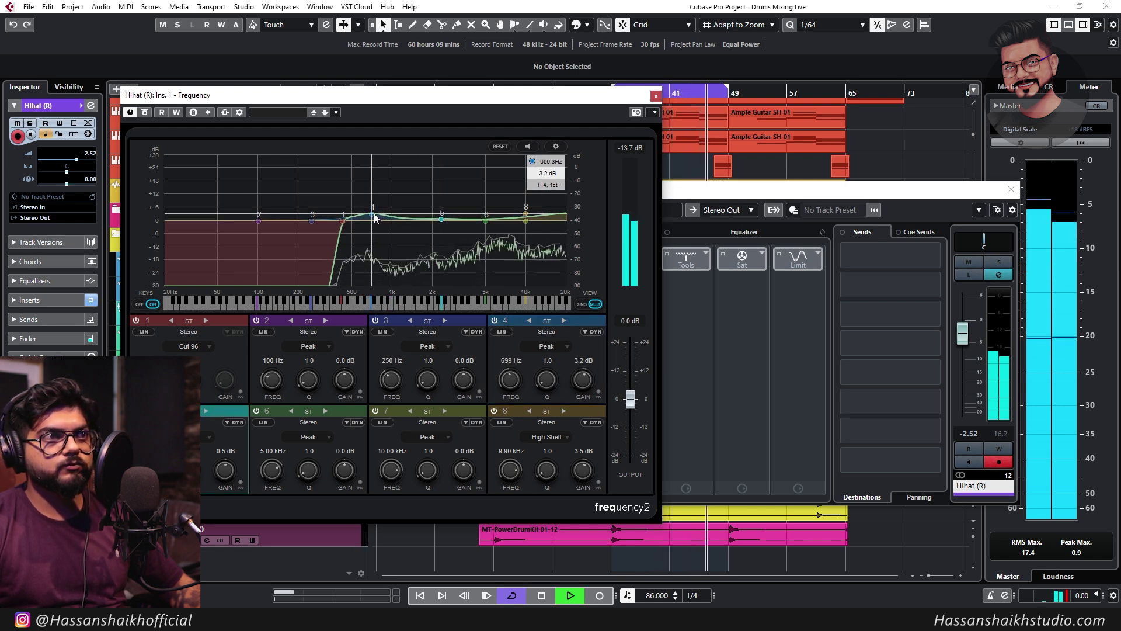
scroll(372, 214, up, 10)
mouse_move(372, 216)
mouse_down()
mouse_move(369, 135)
mouse_move(379, 132)
mouse_move(380, 237)
mouse_up()
Boost band 3 by 1.6 dB at 578 Hz, band 5 by 1.9 dB and band 6 by 0.8 dB at 5.21 kHz, and close the EQ
drag(313, 222, 361, 219)
drag(442, 220, 492, 222)
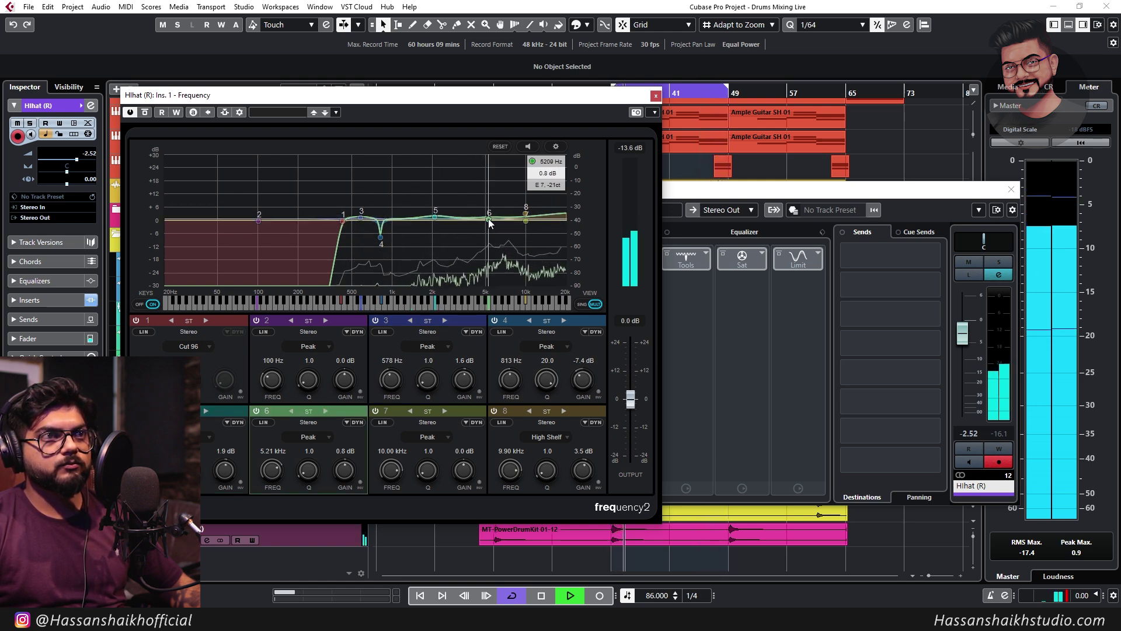
click(656, 96)
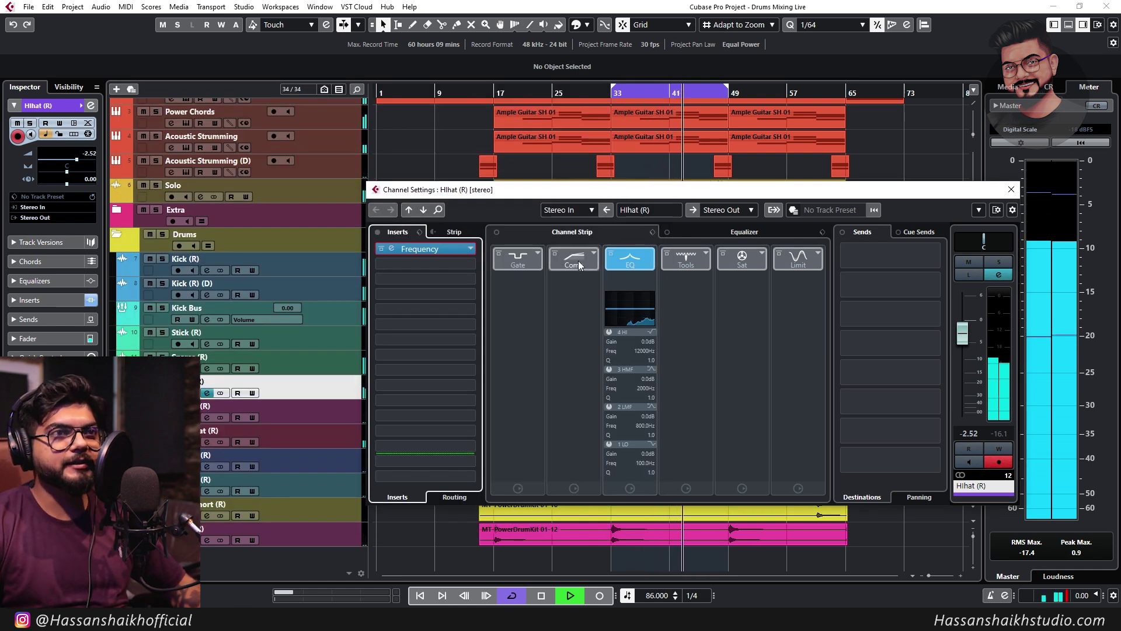
Compress HIhat (R) with a -26.0 dB threshold and 3.00:1 ratio, using 5.0 dB of manual make-up gain
click(579, 261)
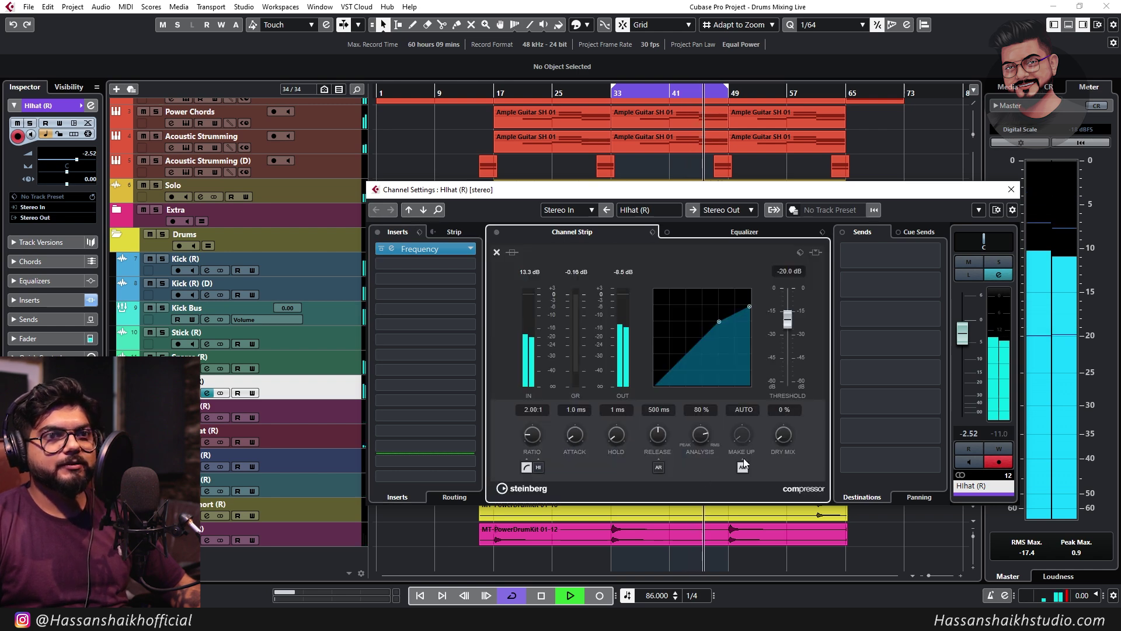
drag(748, 431, 755, 423)
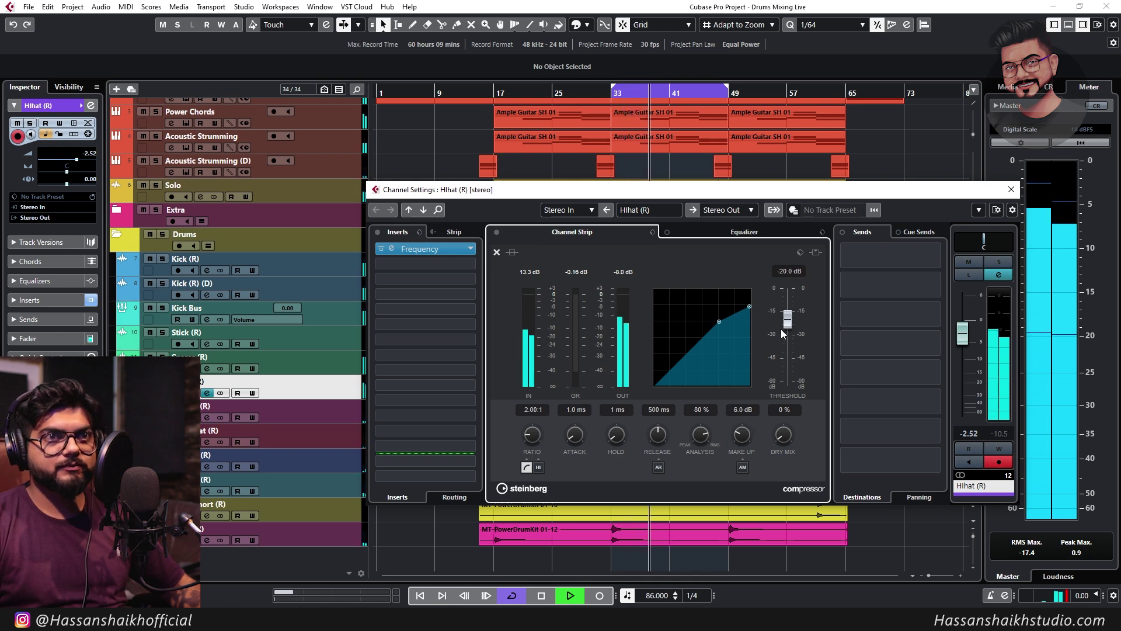
drag(782, 328, 784, 335)
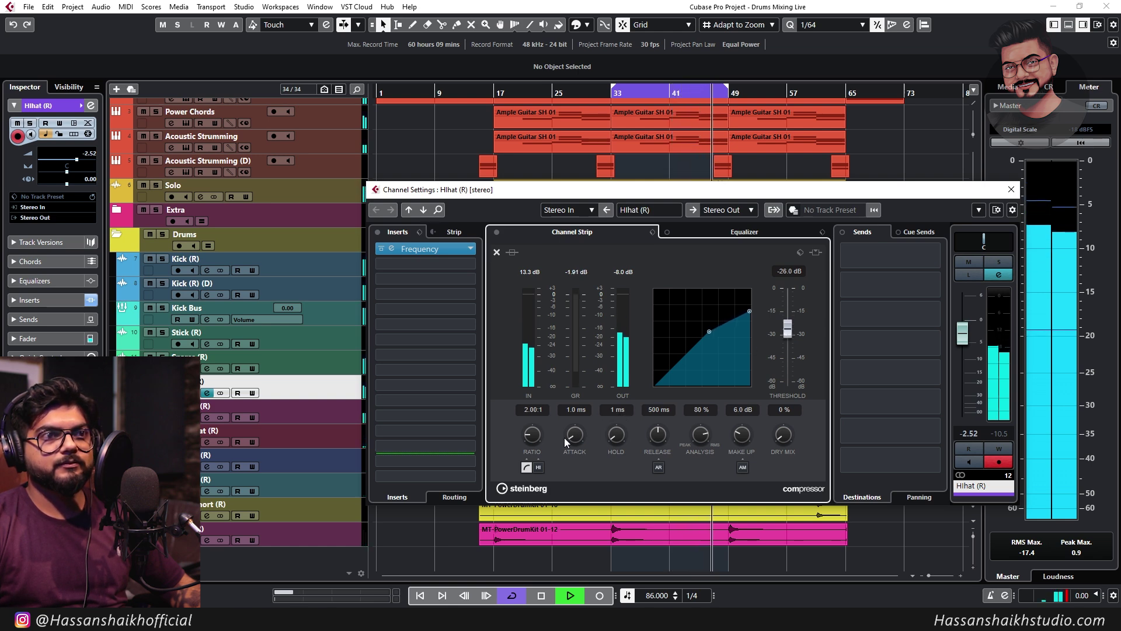
click(533, 410)
text(3)
key(Return)
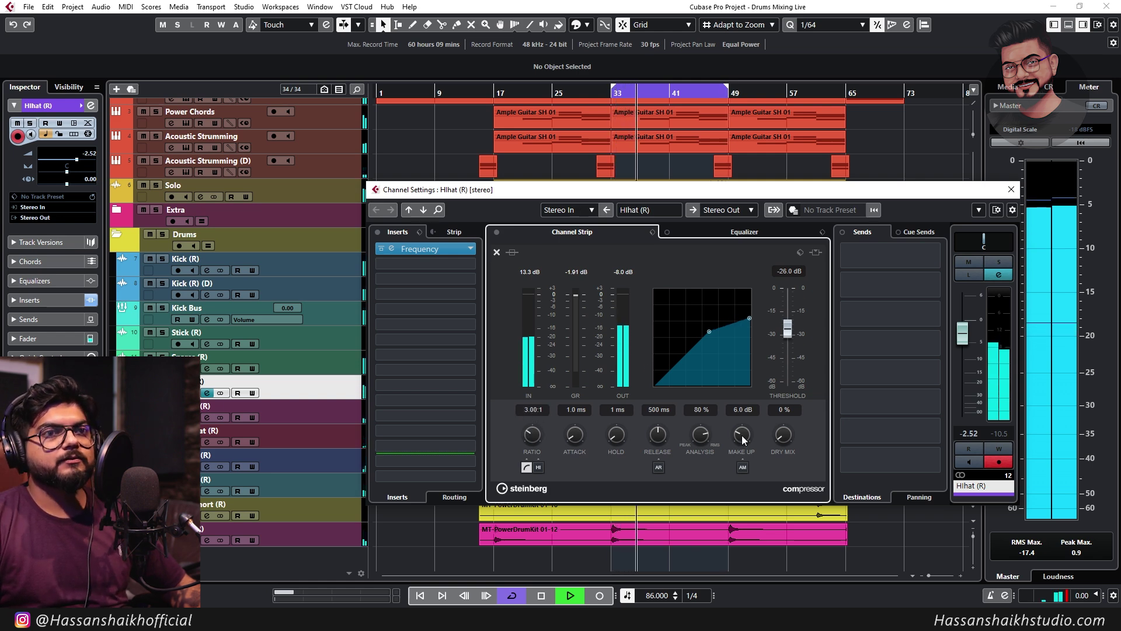
scroll(740, 434, down, 1)
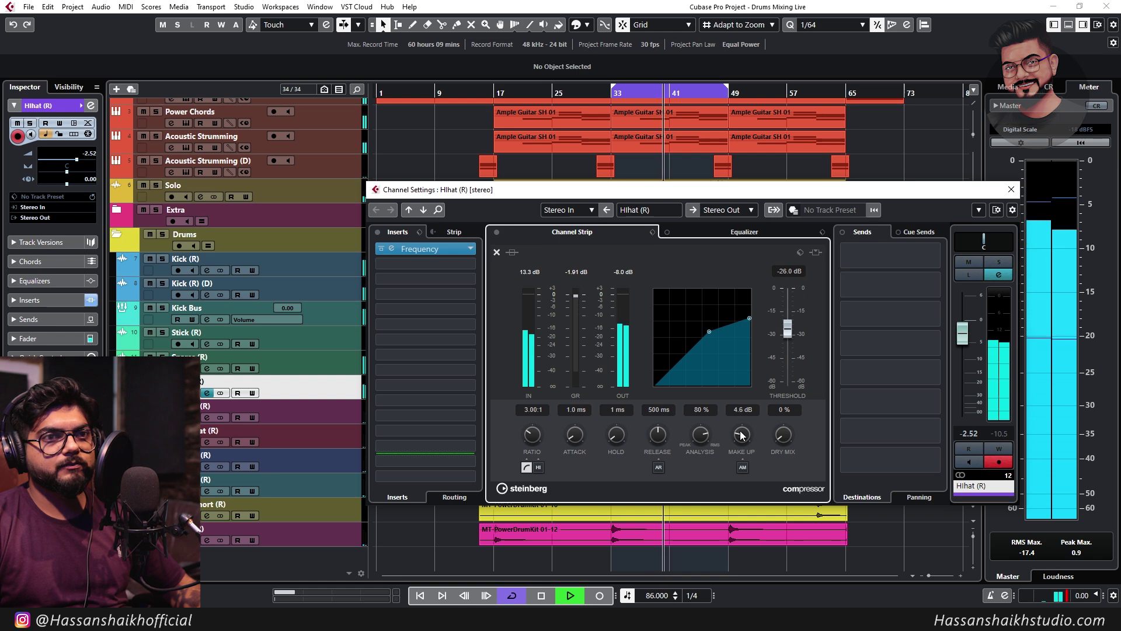
Compare the HIhat (R) channel strip bypassed and active, and refine the compressor to a -27.5 dB threshold with 5.2 dB make-up gain
click(496, 233)
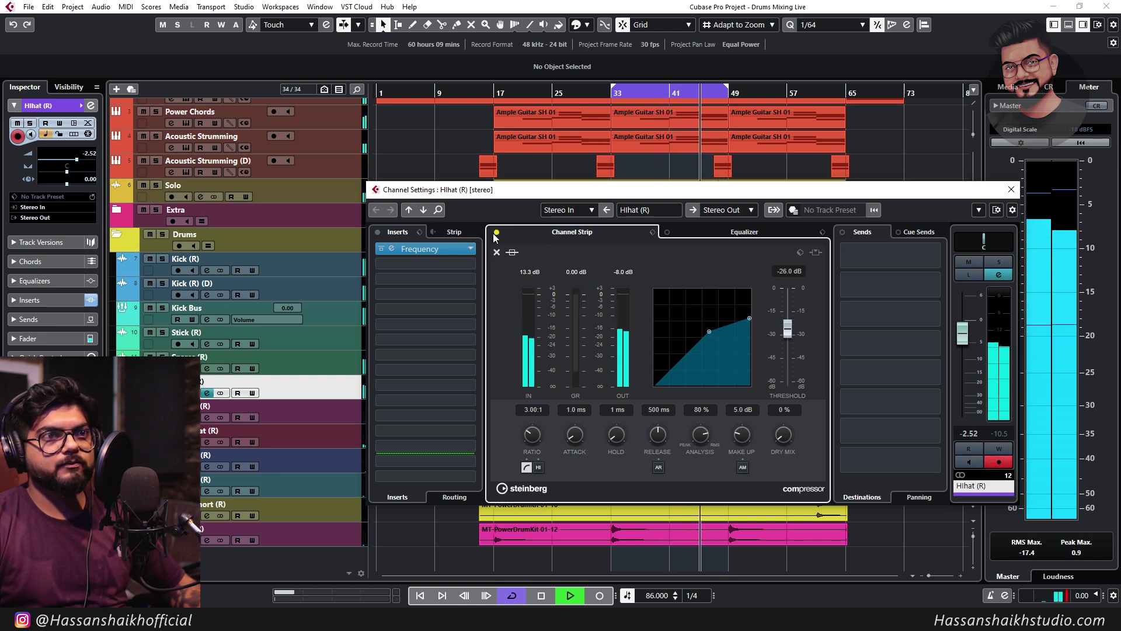
click(494, 235)
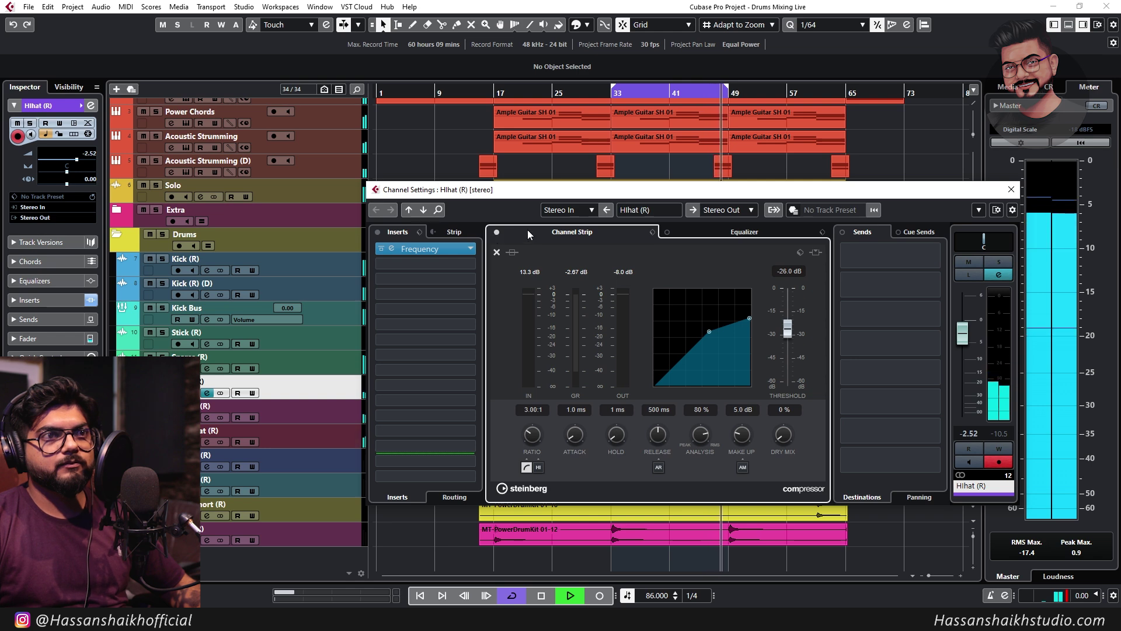
drag(788, 331, 788, 333)
drag(749, 429, 742, 444)
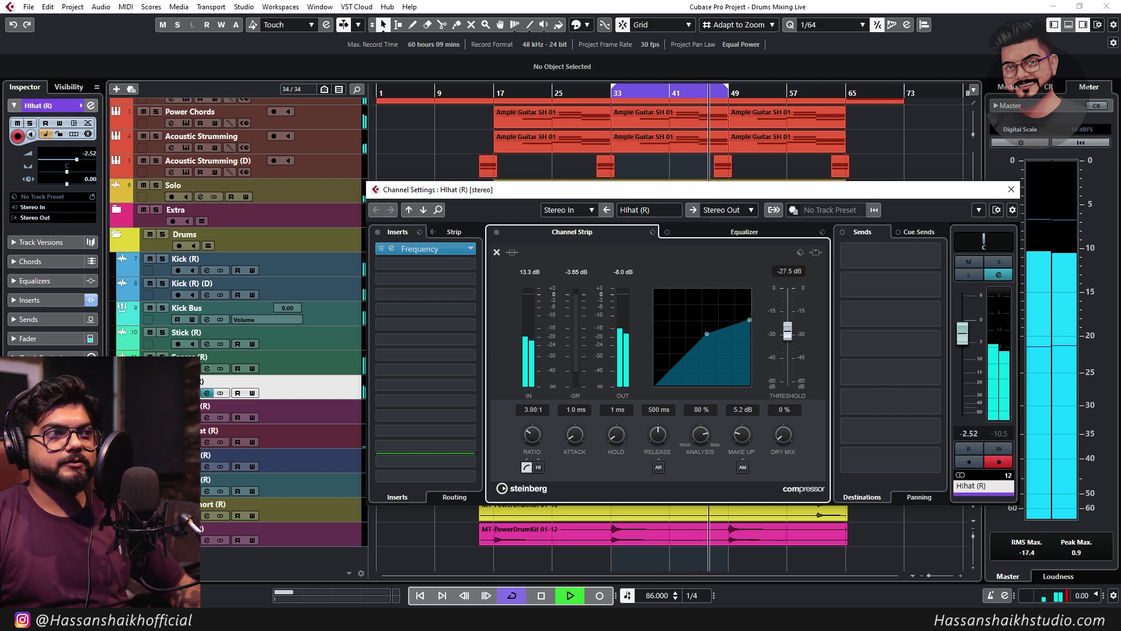
Solo HIhat (R) and compare its sound with the inserts and channel strip bypassed and active, and unsolo it
click(1011, 189)
key(s)
click(209, 394)
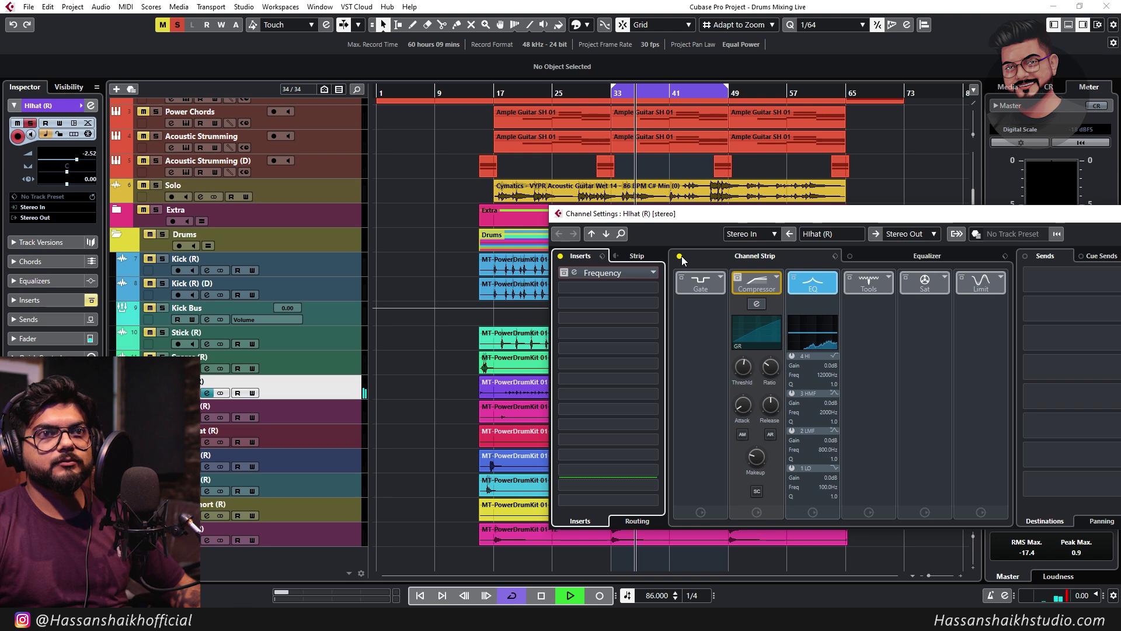
click(564, 273)
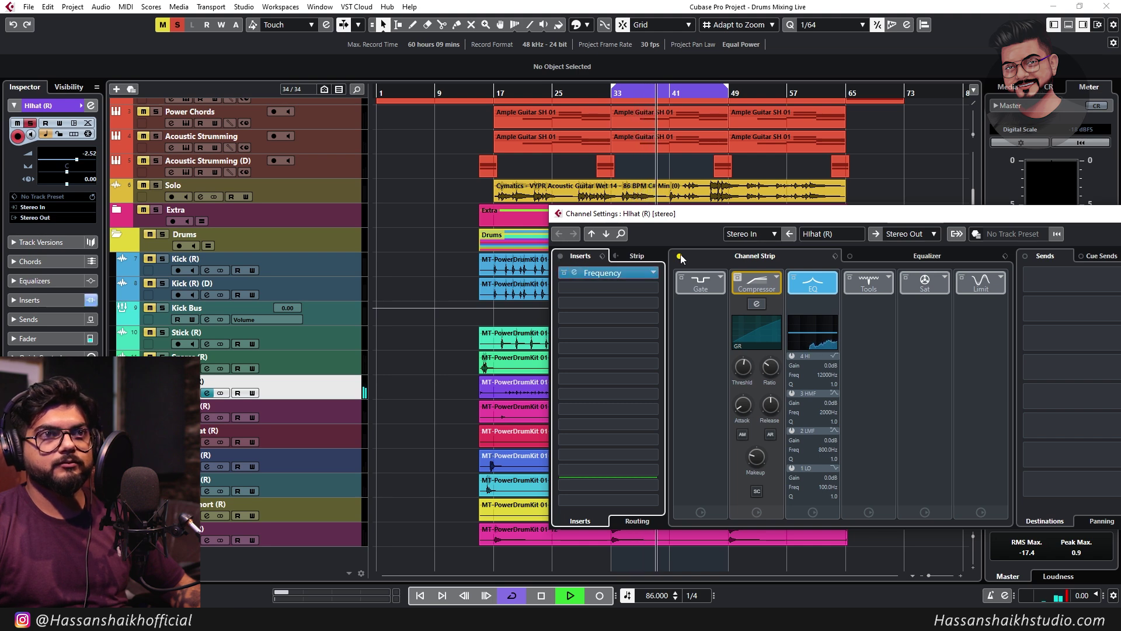
click(681, 256)
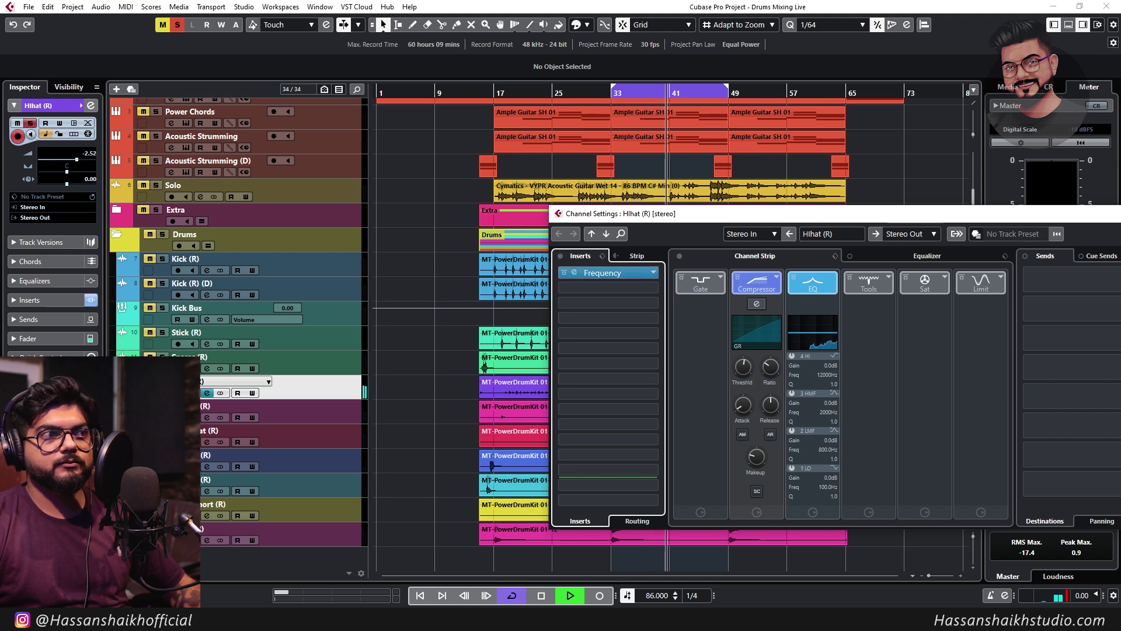
click(208, 393)
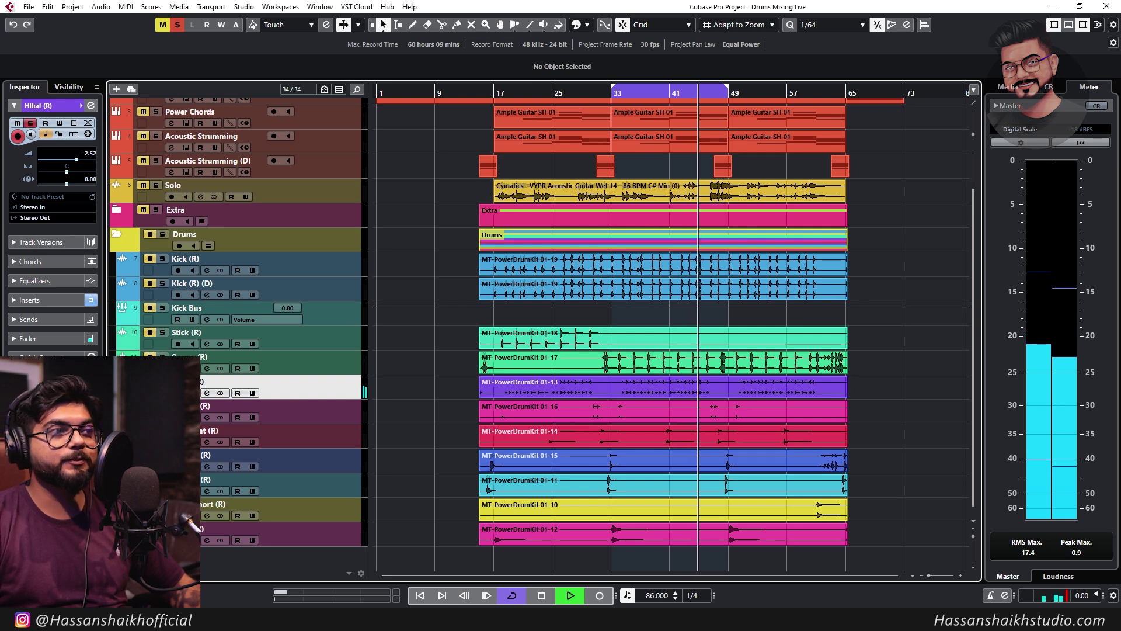
click(163, 381)
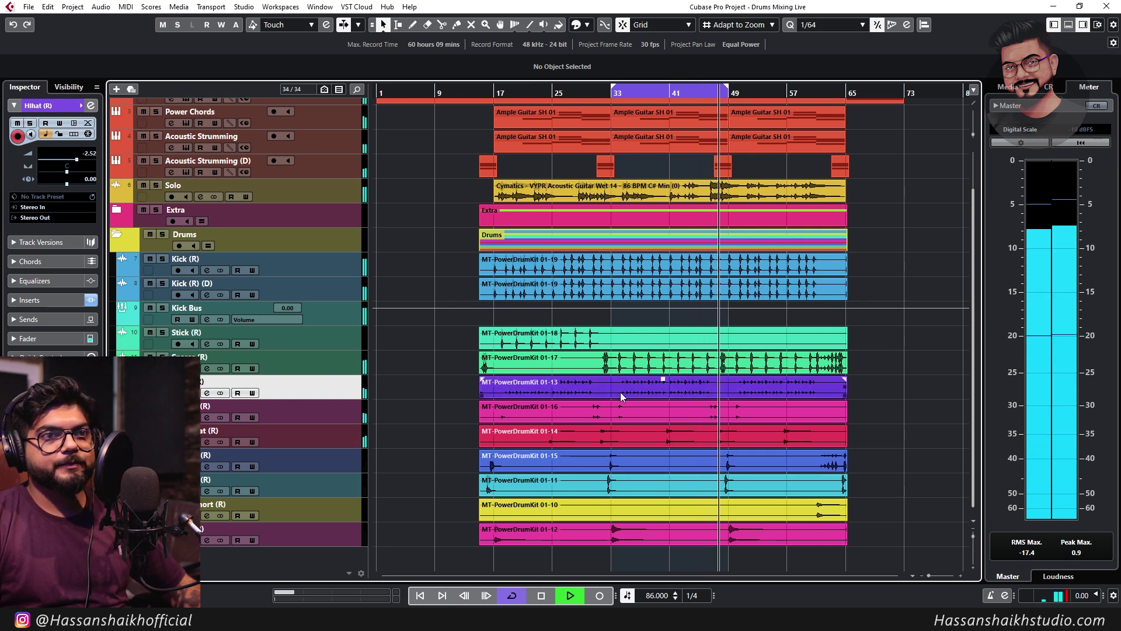
Stop playback and copy the Frequency EQ insert from HIhat (R) to Hihat 2 (R) in the MixConsole
click(583, 411)
key(space)
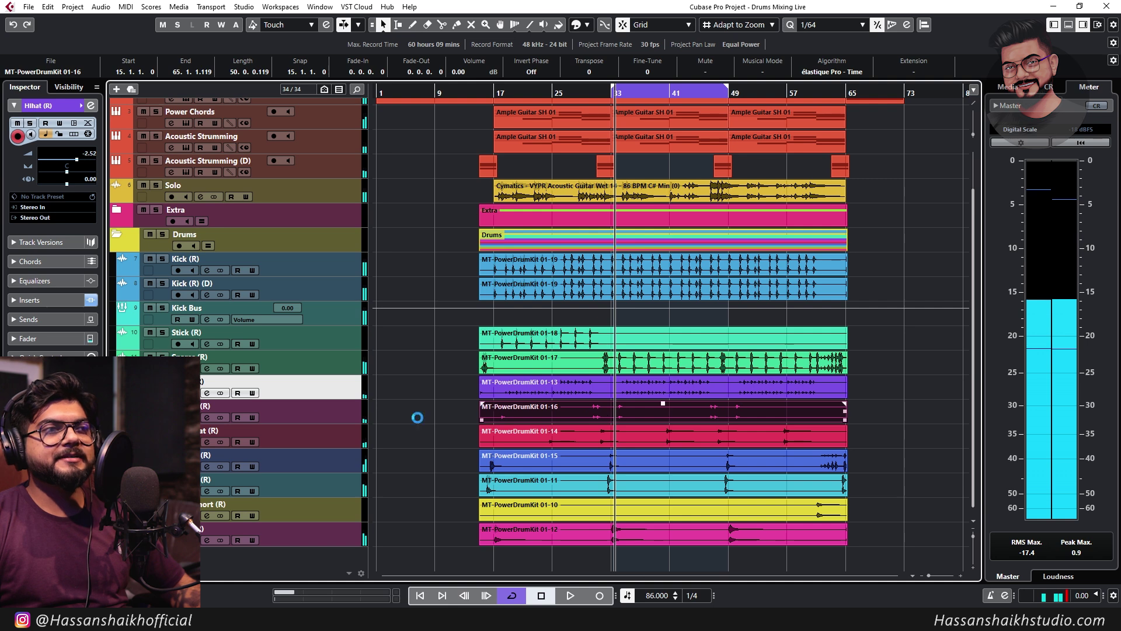
click(1070, 26)
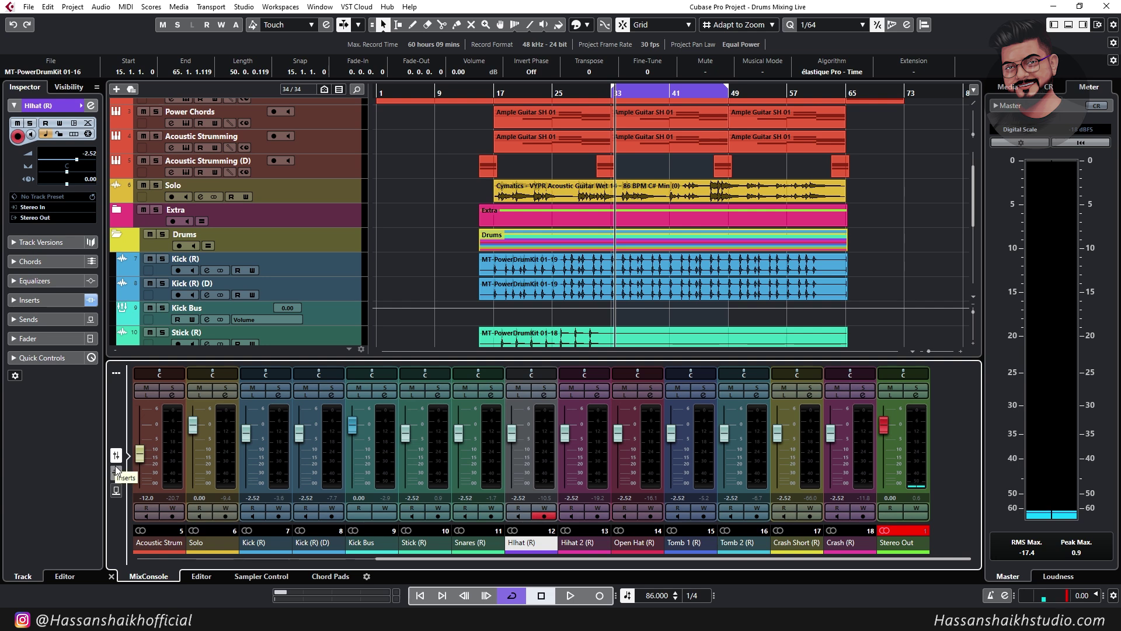
click(116, 467)
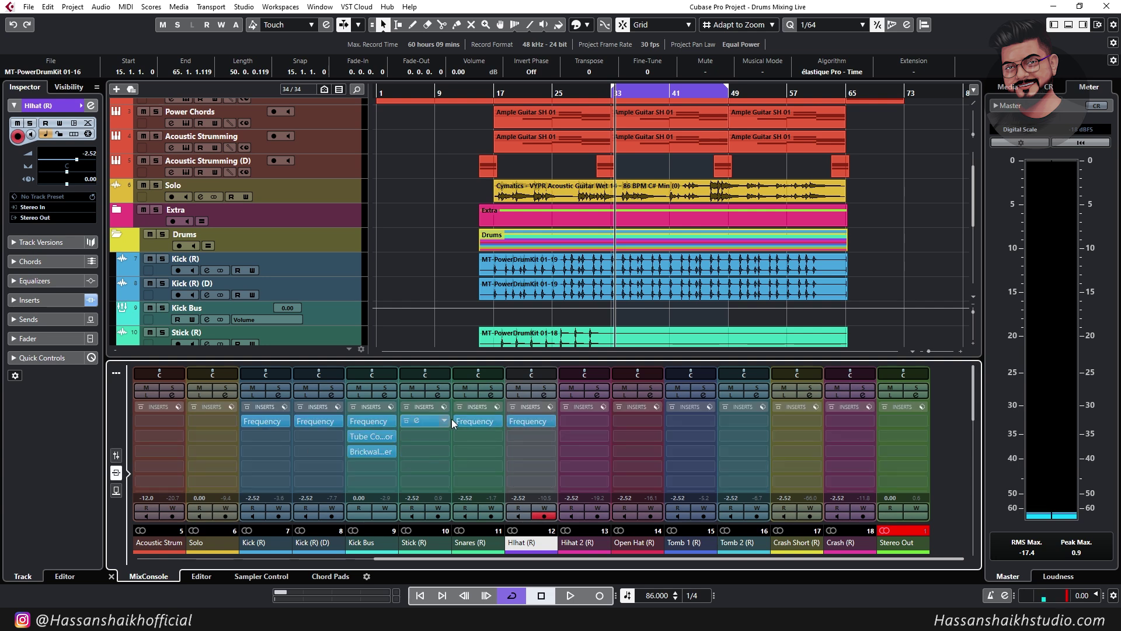
drag(541, 426, 595, 421)
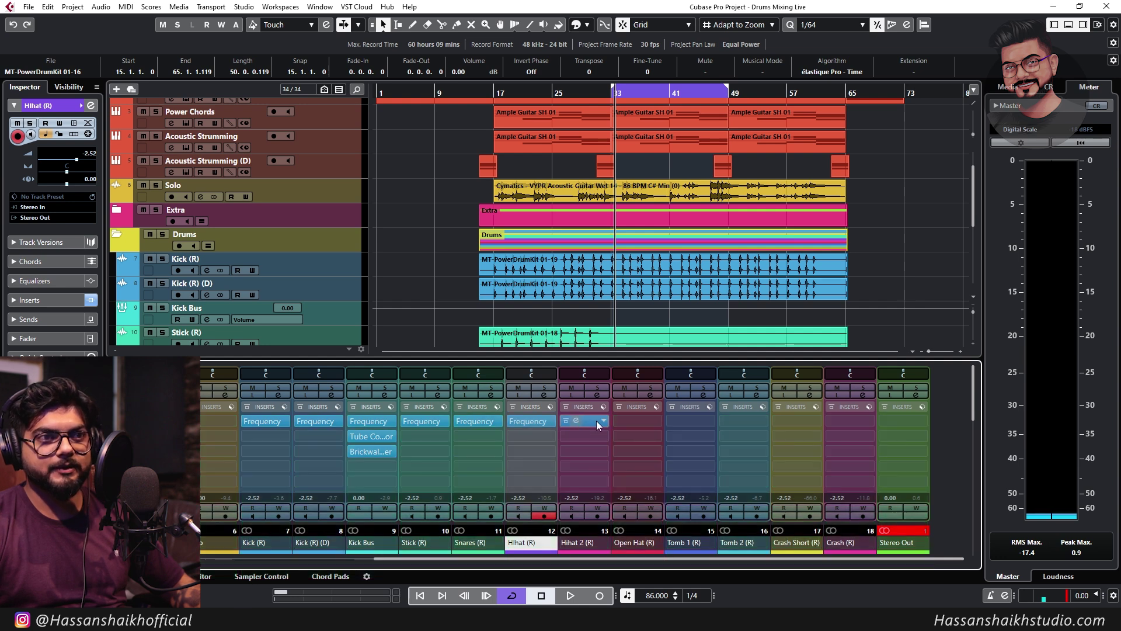
click(1066, 25)
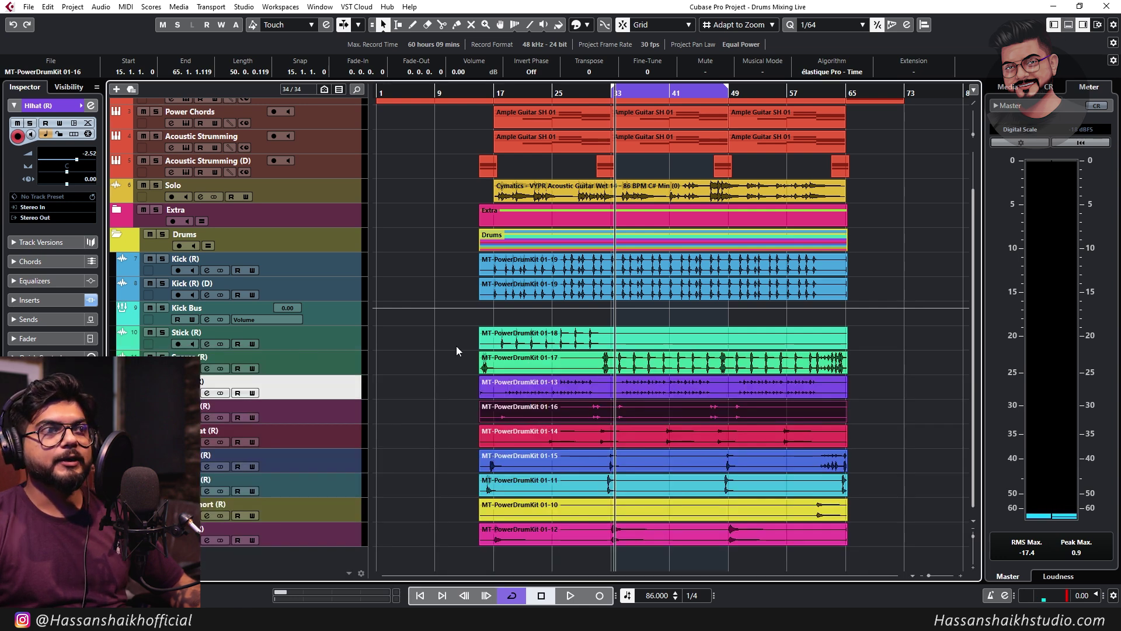
Add a compressor to Hihat 2 (R) during playback with a -27.0 dB threshold and 5.4 dB of manual make-up gain
click(208, 412)
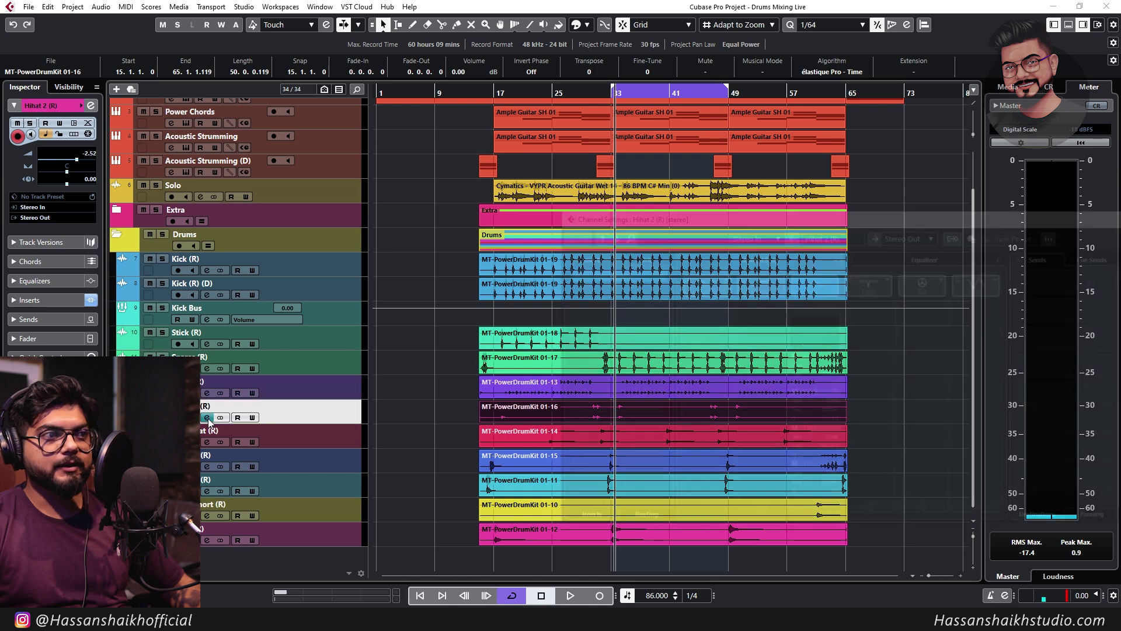
click(770, 335)
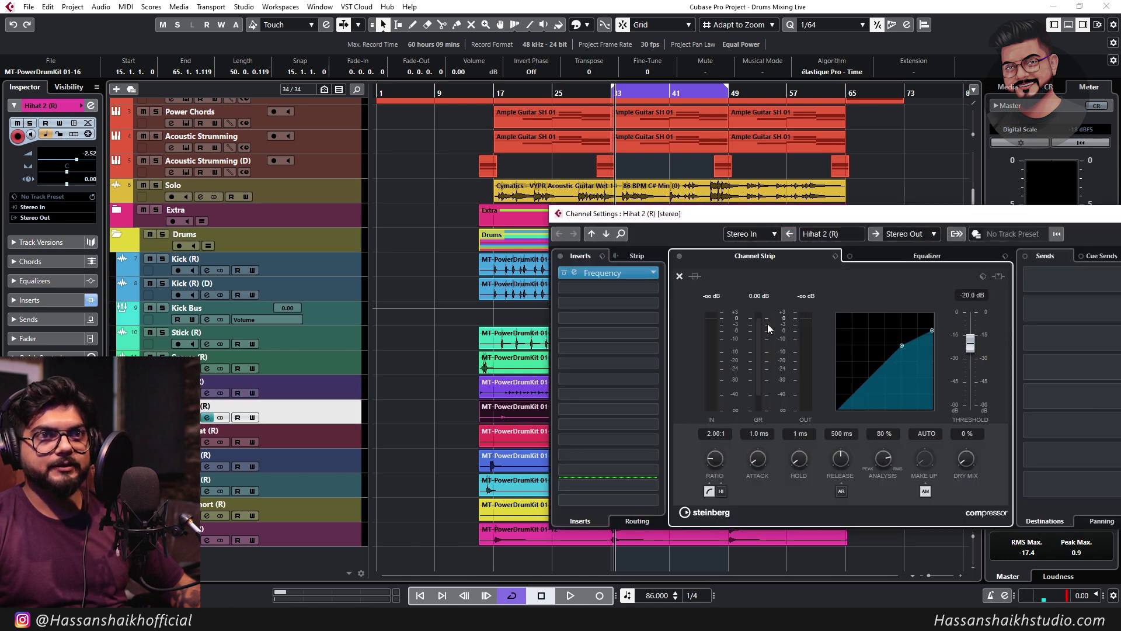
key(space)
drag(971, 344, 975, 365)
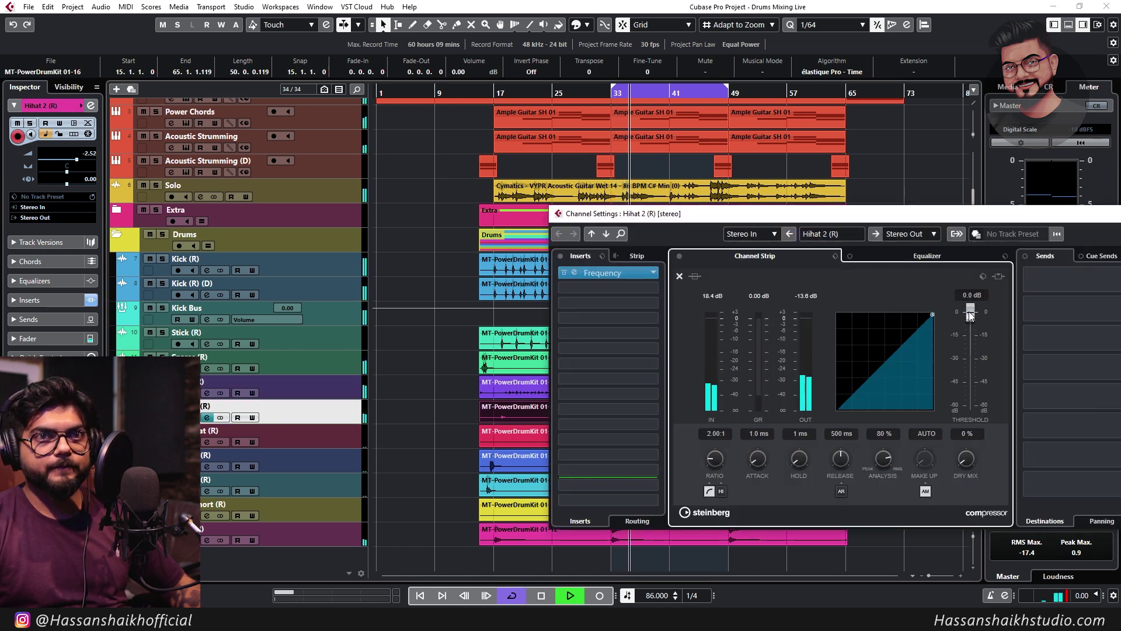
drag(972, 298, 971, 354)
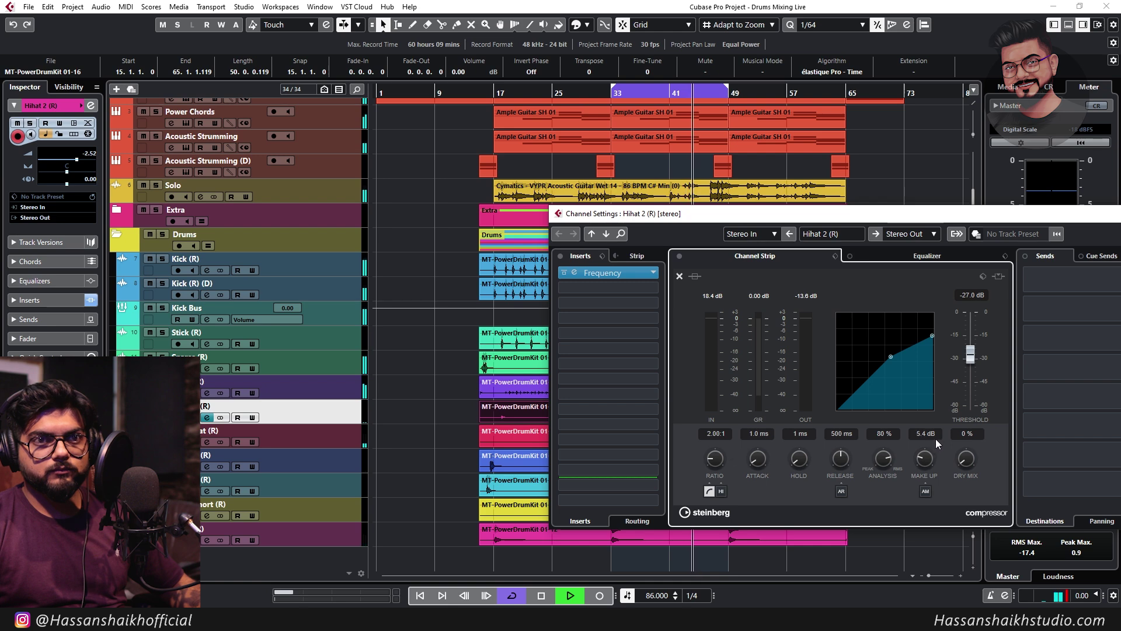
drag(937, 438, 939, 439)
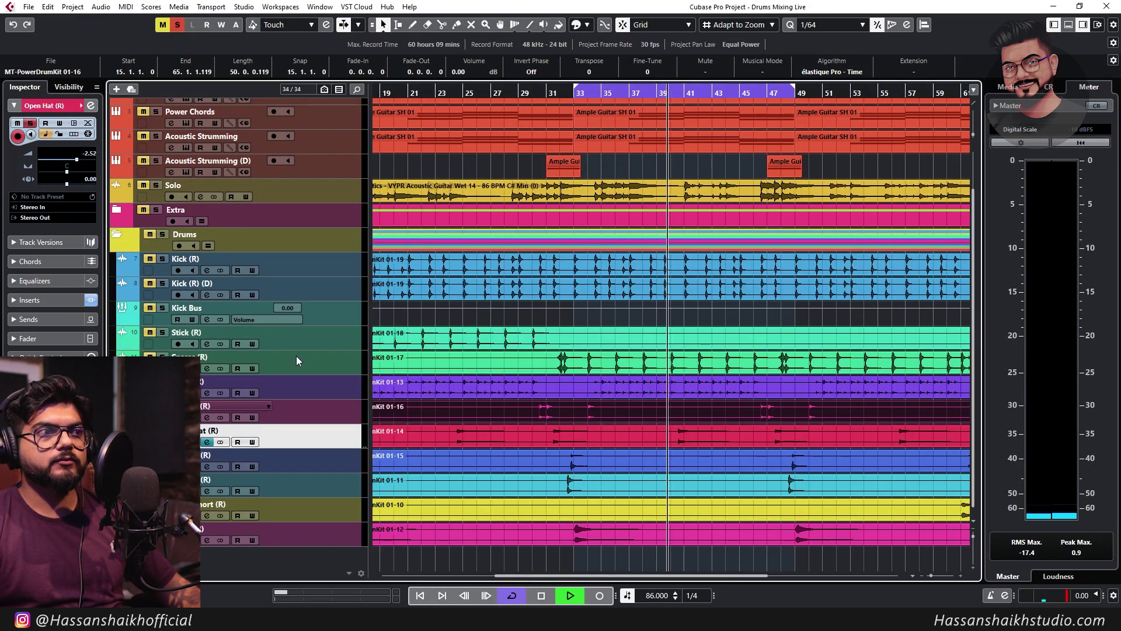
Unsolo Open Hat (R), replay the mix from around bar 37, and stop playback to open the channel's compressor
key(s)
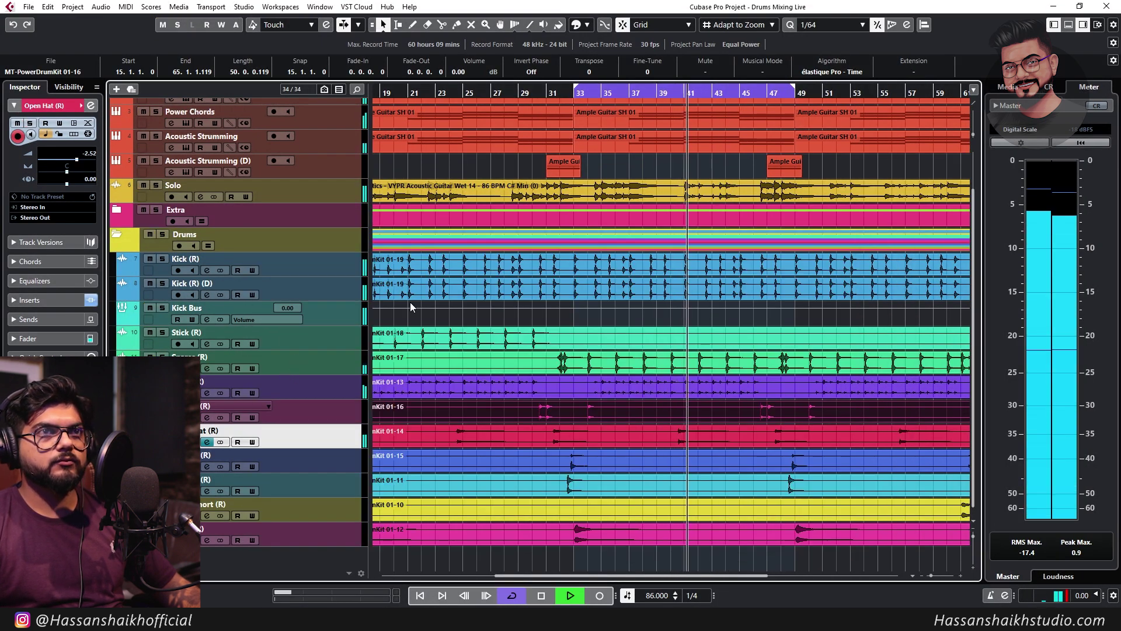
click(638, 93)
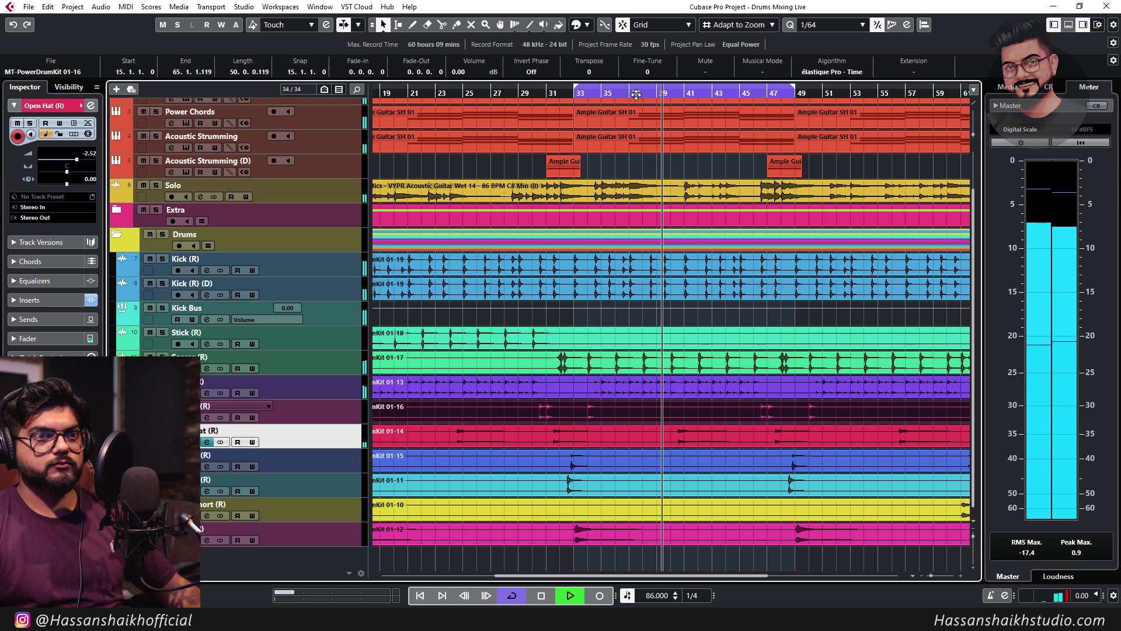
key(space)
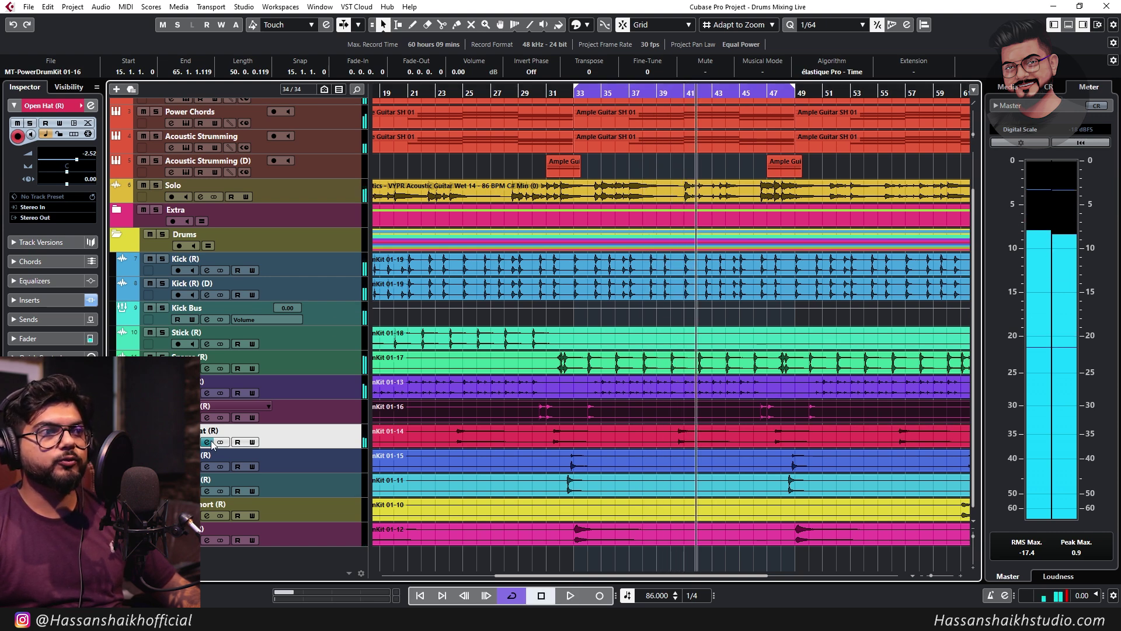
key(e)
click(466, 362)
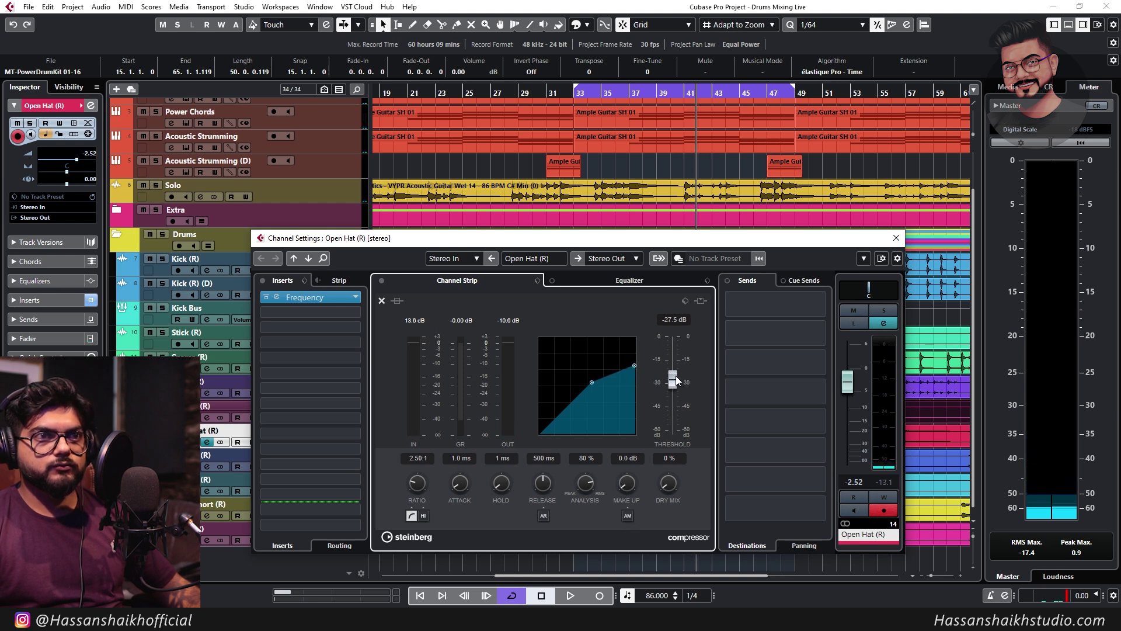
Turn off cycle playback and audition the mix from around bar 31, toggling the solo on Open Hat (R)
click(638, 91)
click(629, 94)
key(space)
key(s)
key(s)
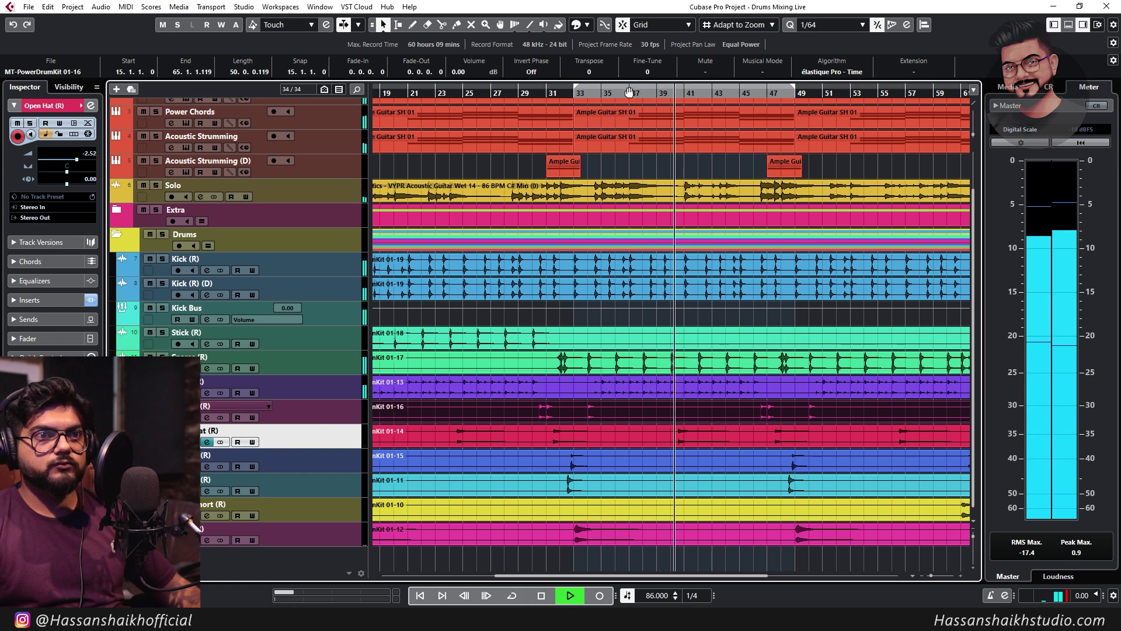
click(556, 94)
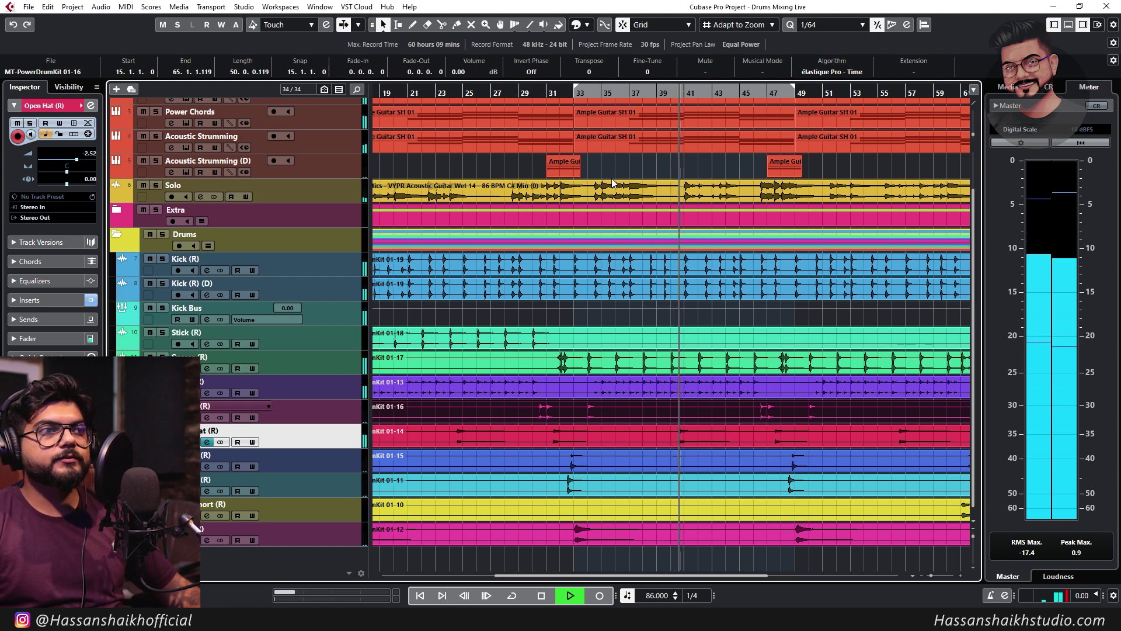
Lower the Hihat 2 (R) compressor's make-up gain to 3.0 dB and close its channel settings
click(207, 417)
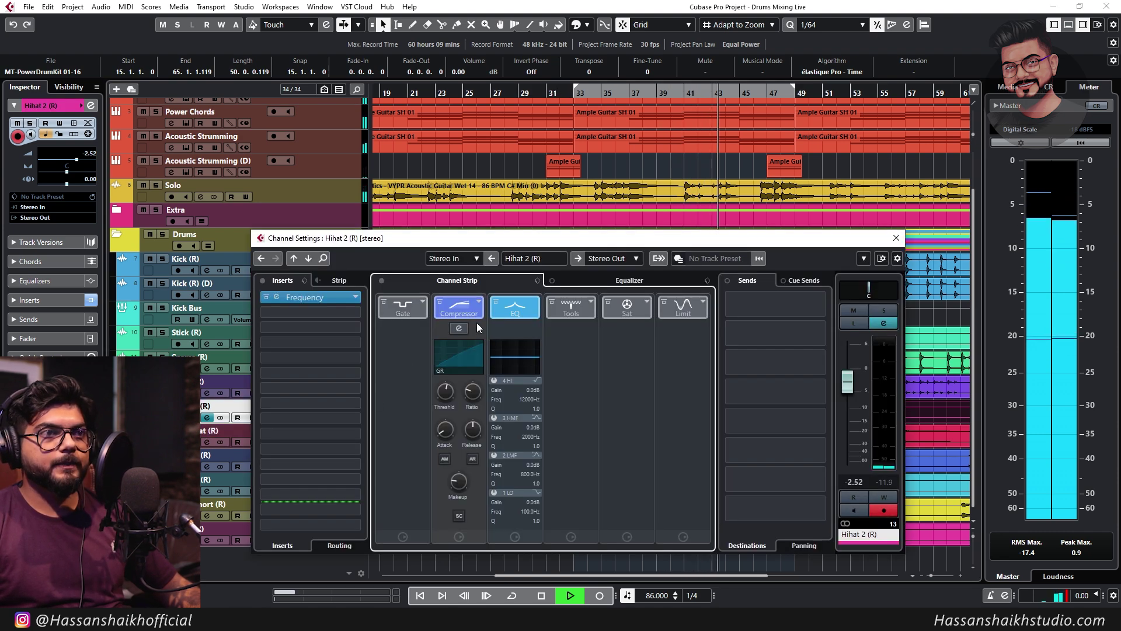
click(459, 328)
scroll(634, 486, down, 5)
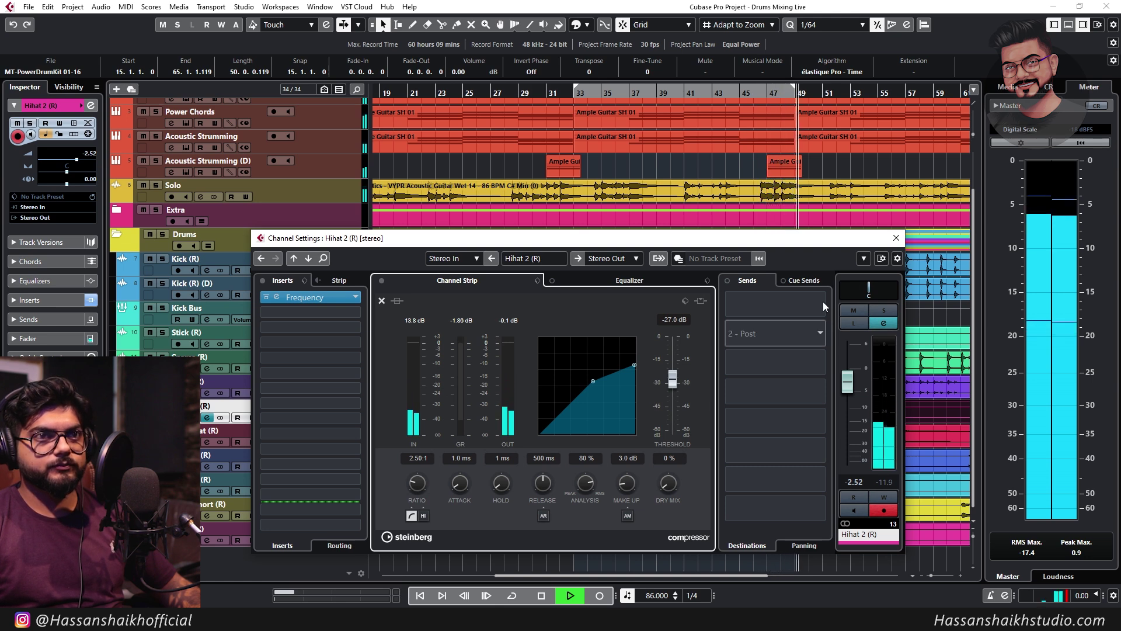
click(897, 237)
Move the playhead to just before bar 29 and solo the Tomb 1 (R) track
click(559, 89)
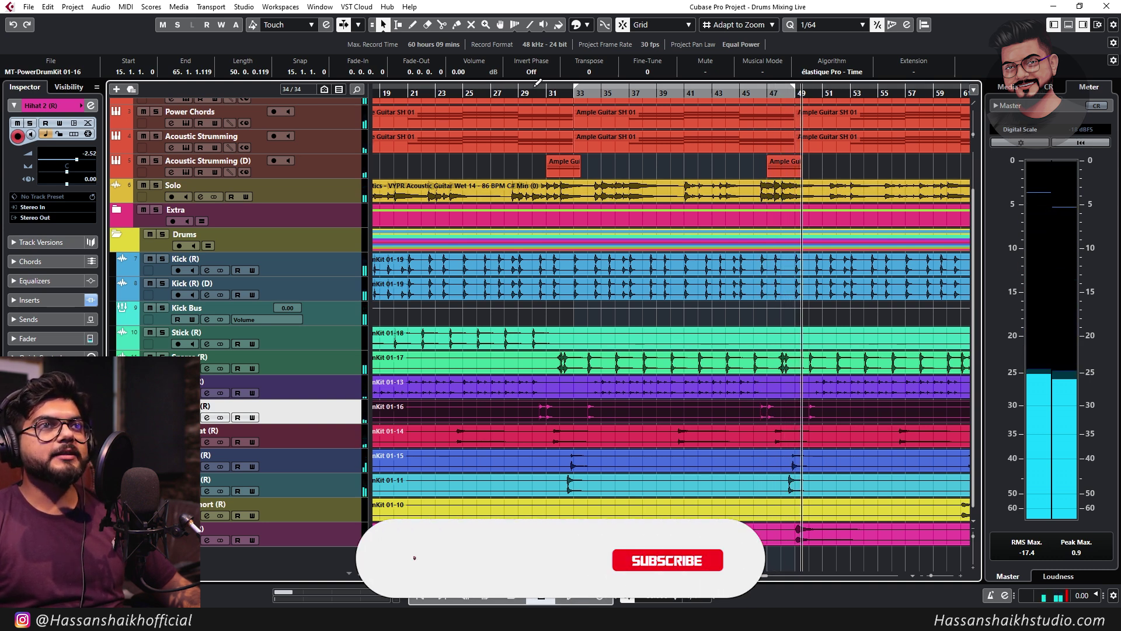
click(516, 92)
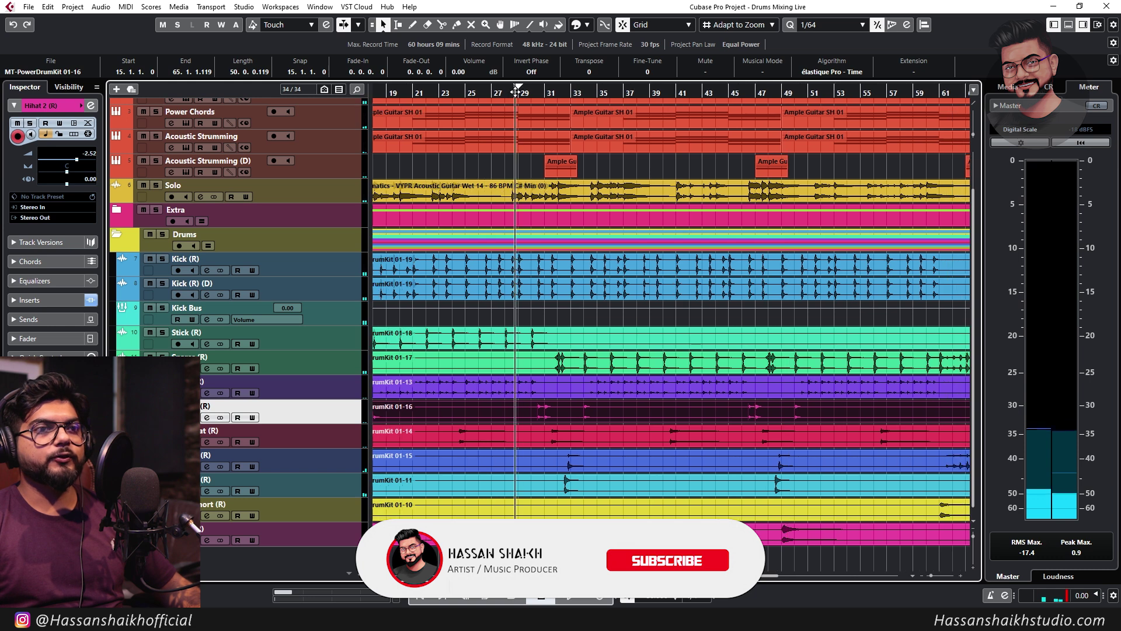
click(326, 456)
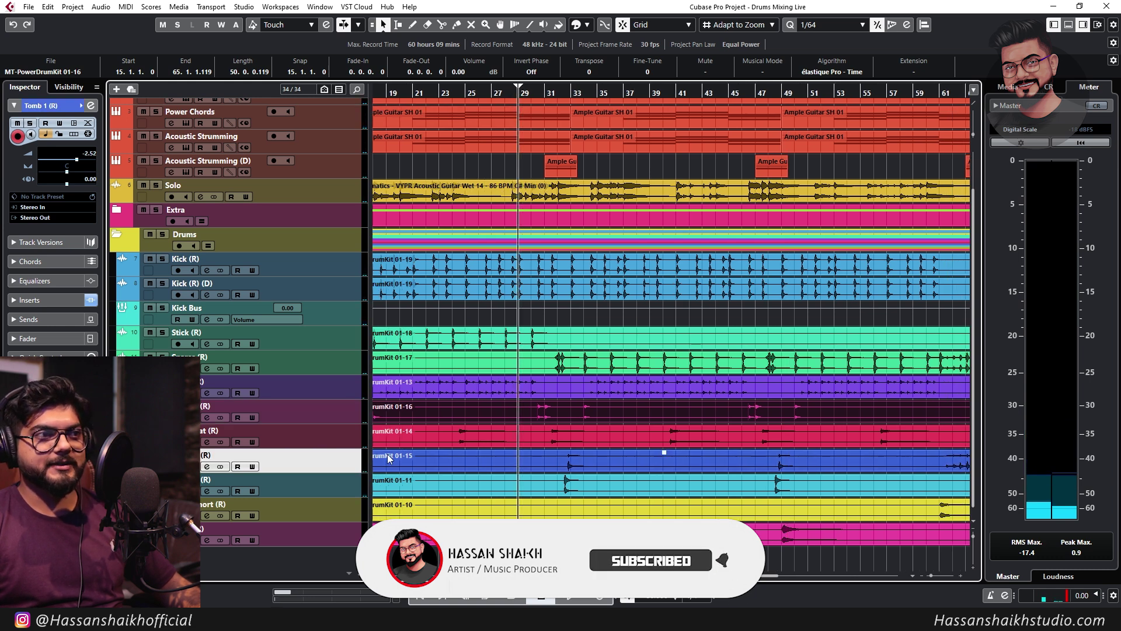
key(s)
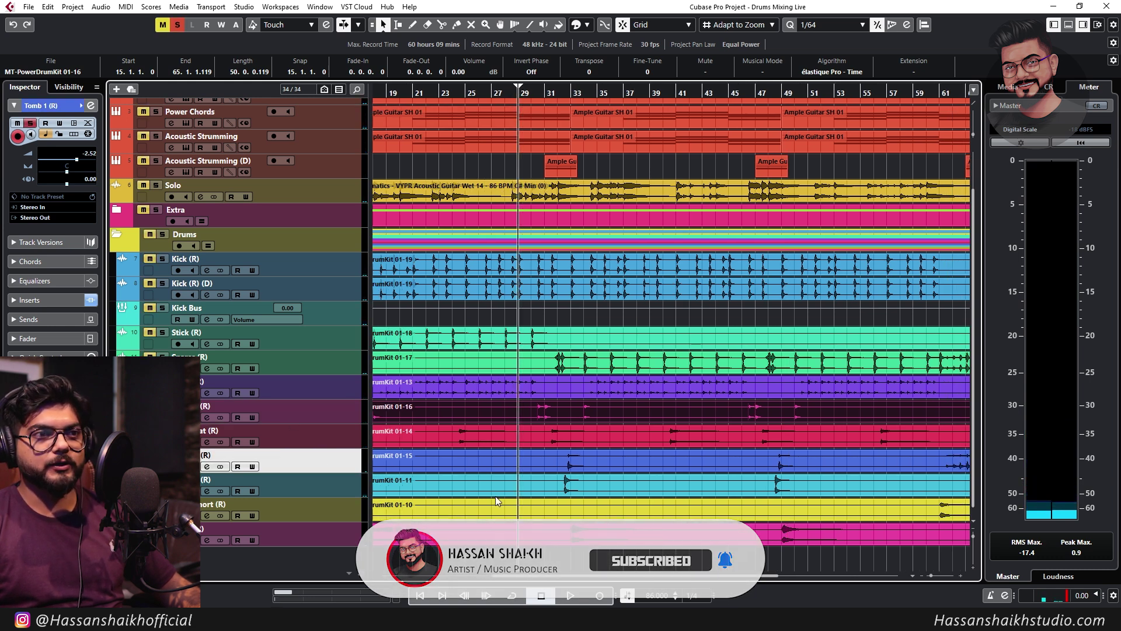
Audition the toms, and route Tomb 1 (R) and Tomb 2 (R) to a new stereo group channel named Tombs Bus
key(space)
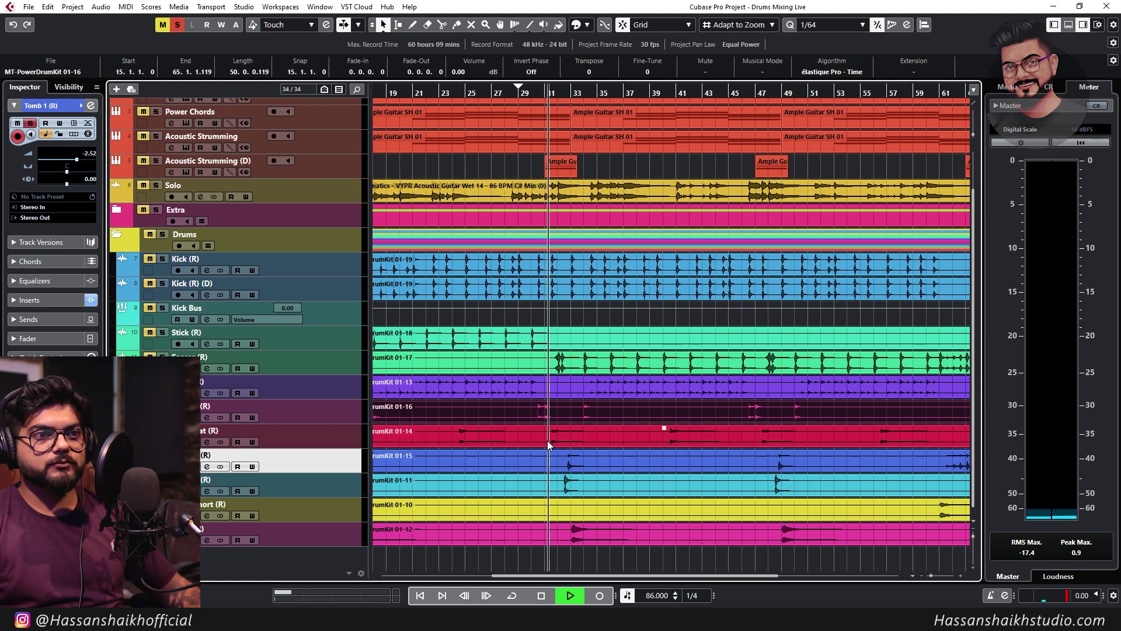
key(space)
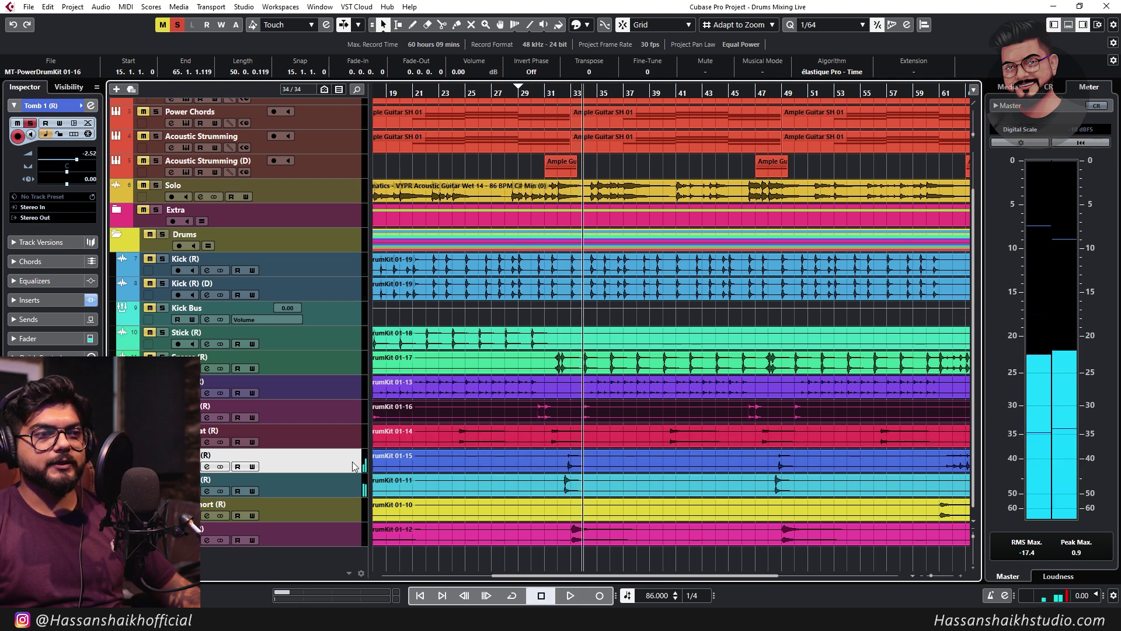
click(343, 485)
ctrl+click(332, 454)
right_click(332, 454)
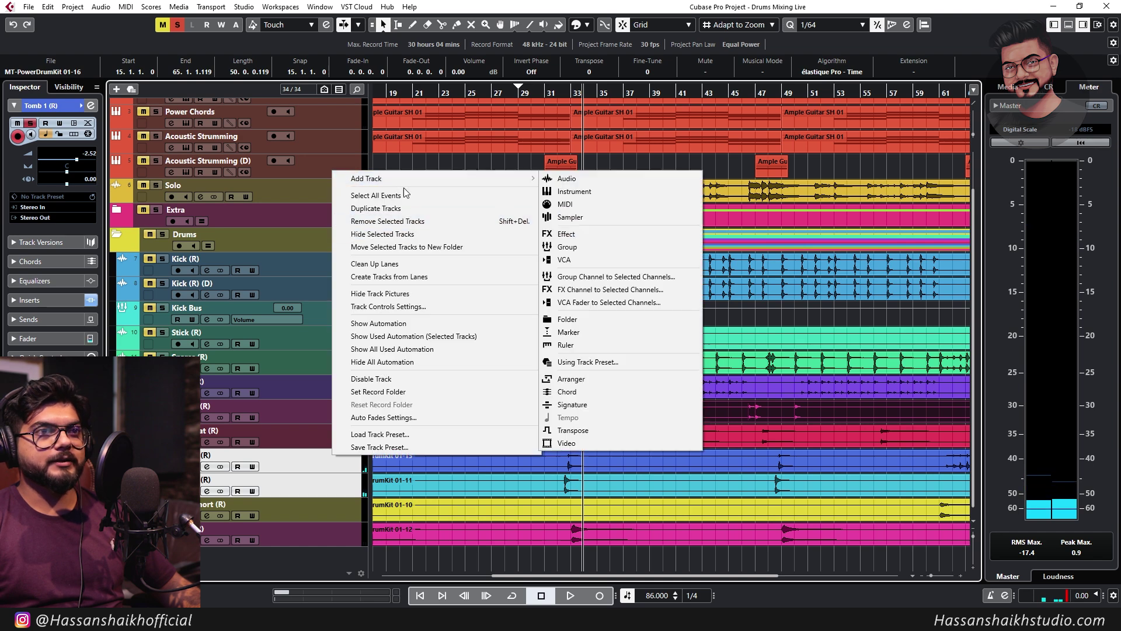
click(584, 277)
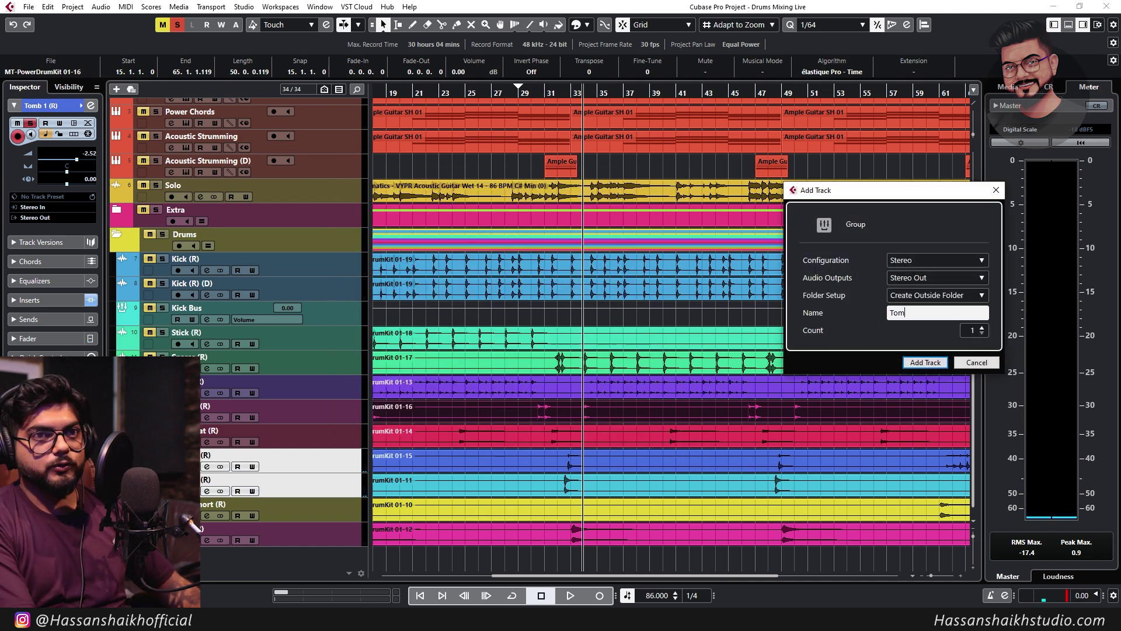
text(Tombs Bus)
key(Return)
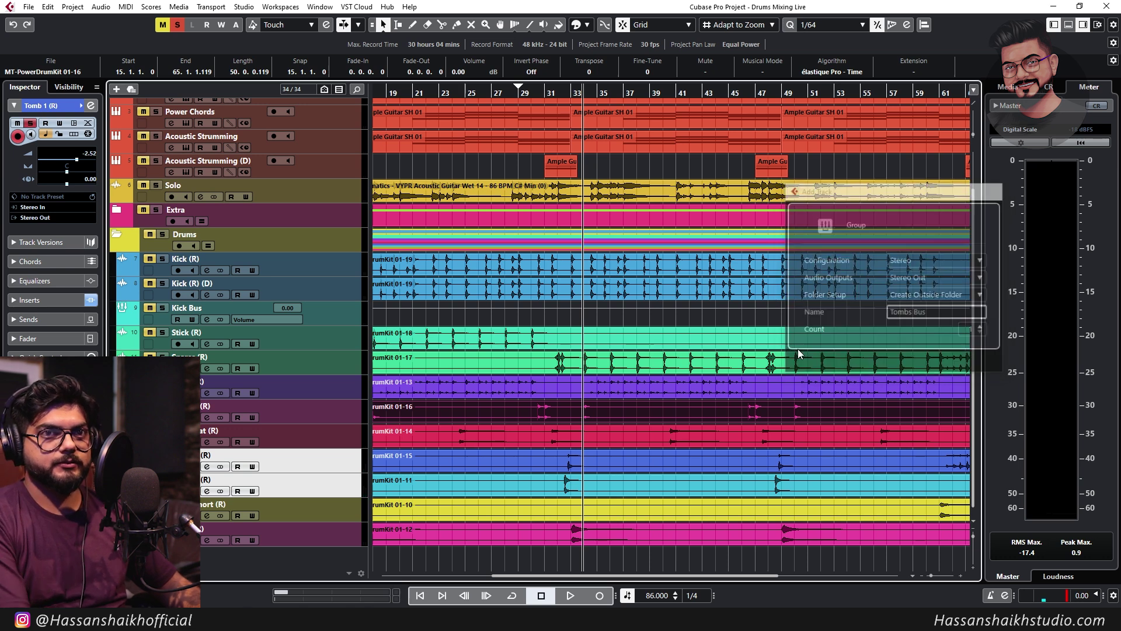
Audition the toms from around bar 30, panning Tomb 1 (R) to R51 and Tomb 2 (R) to L53
click(313, 458)
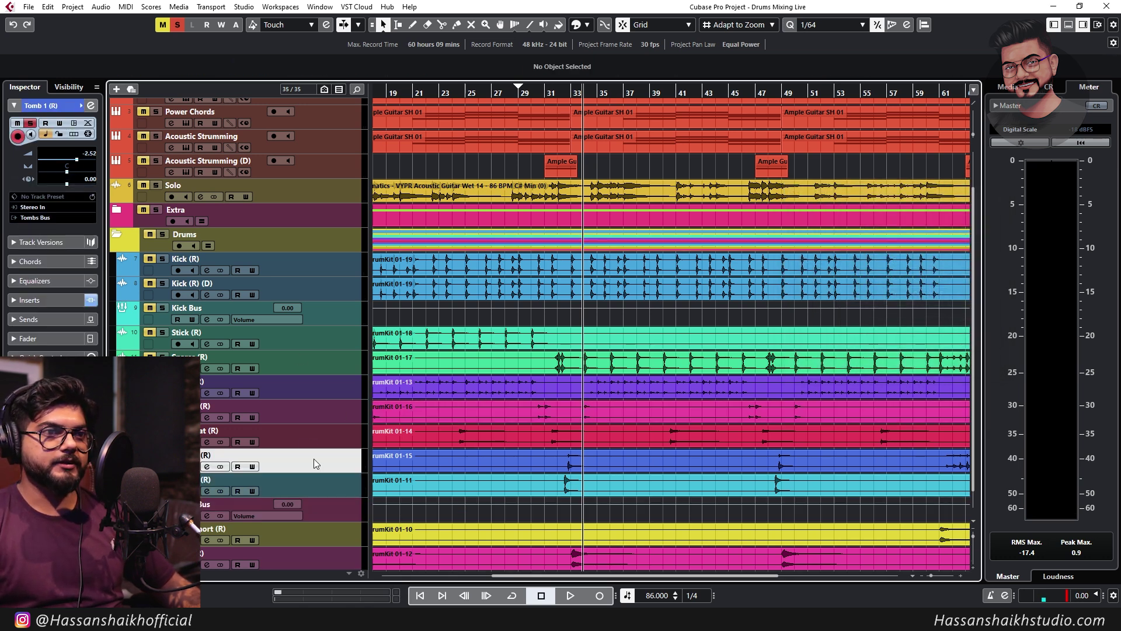
click(539, 89)
key(space)
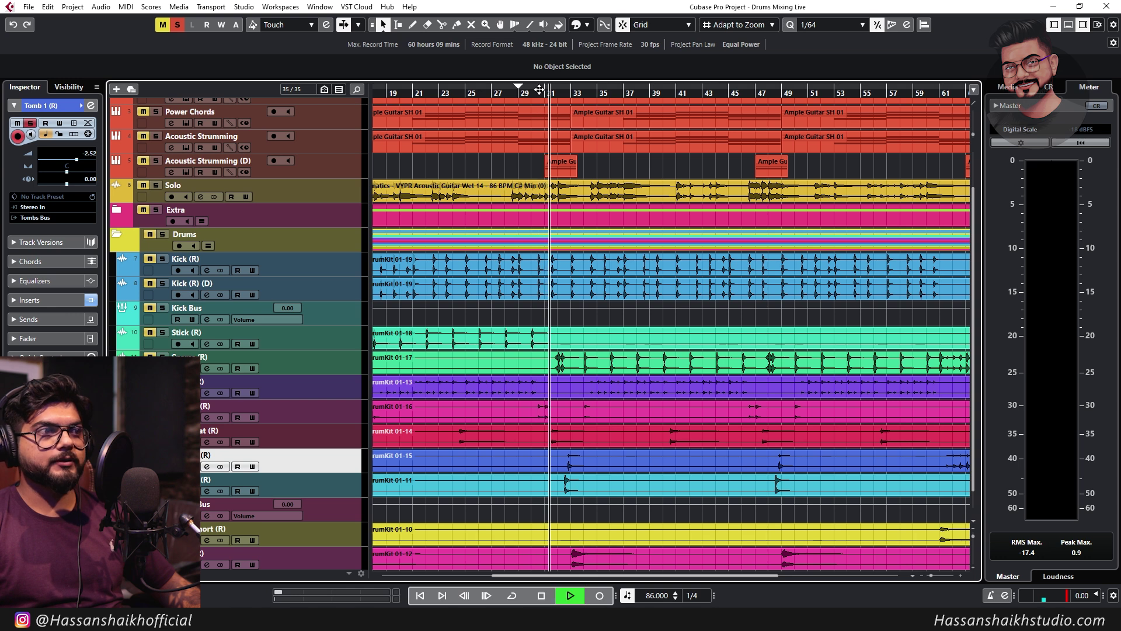
click(539, 89)
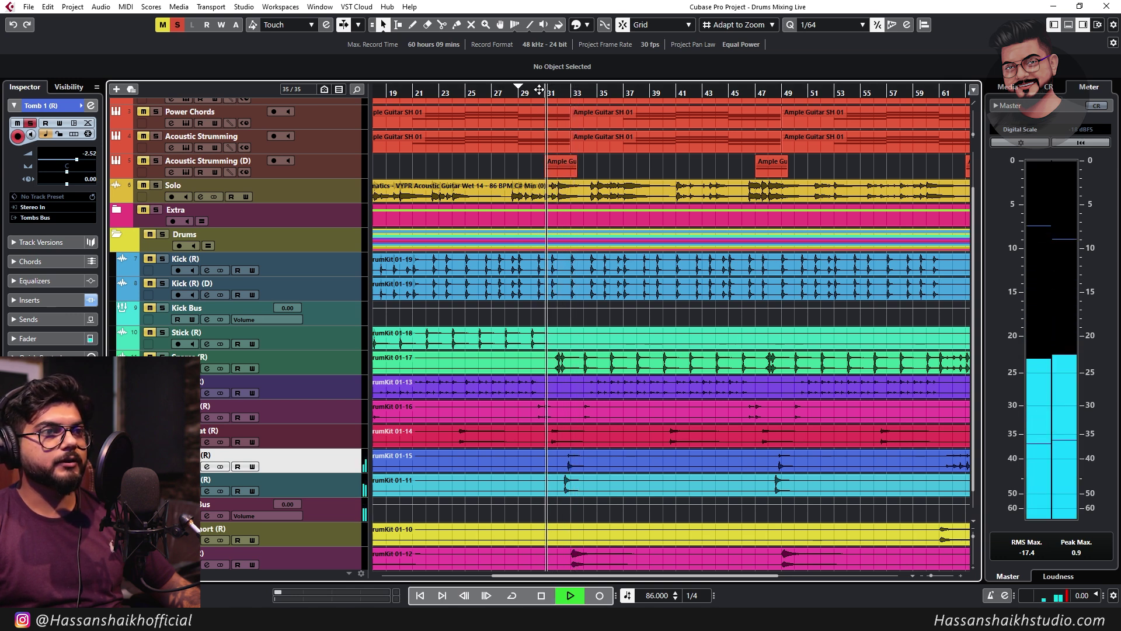
key(space)
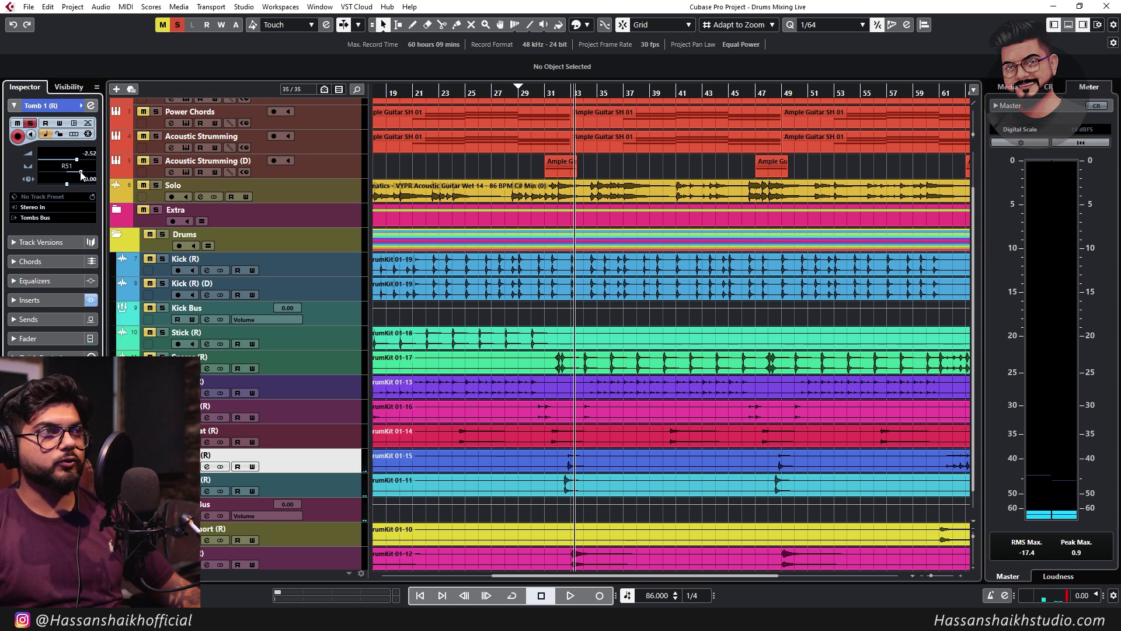
click(344, 486)
drag(72, 177, 58, 174)
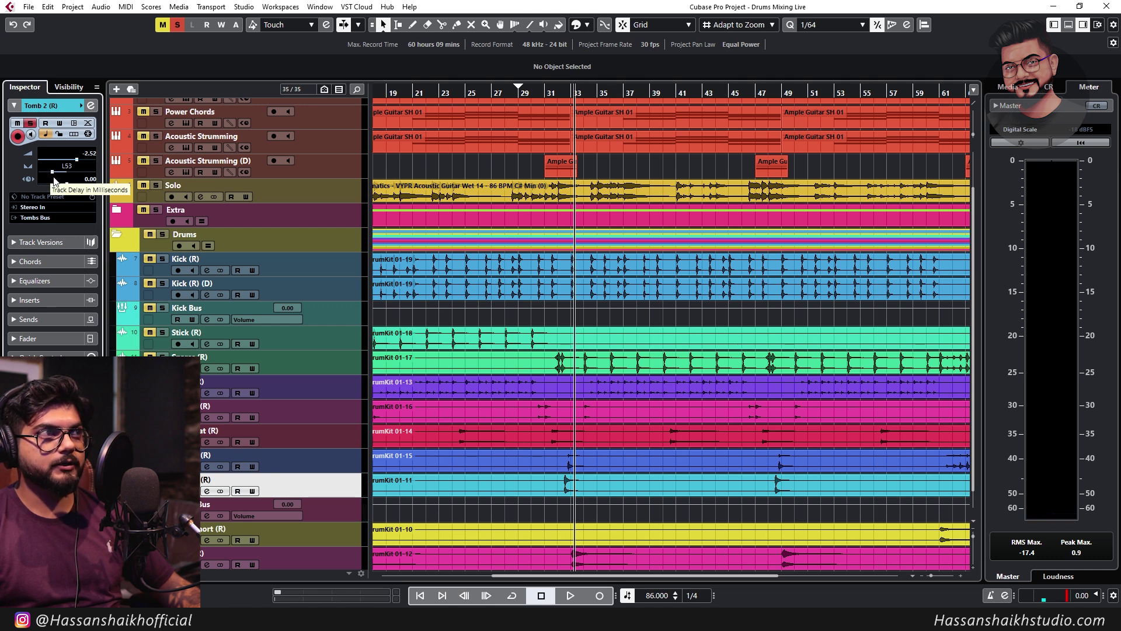
Widen the tom panning during playback by setting Tomb 2 (R) to L60 and Tomb 1 (R) to R67
click(519, 92)
key(space)
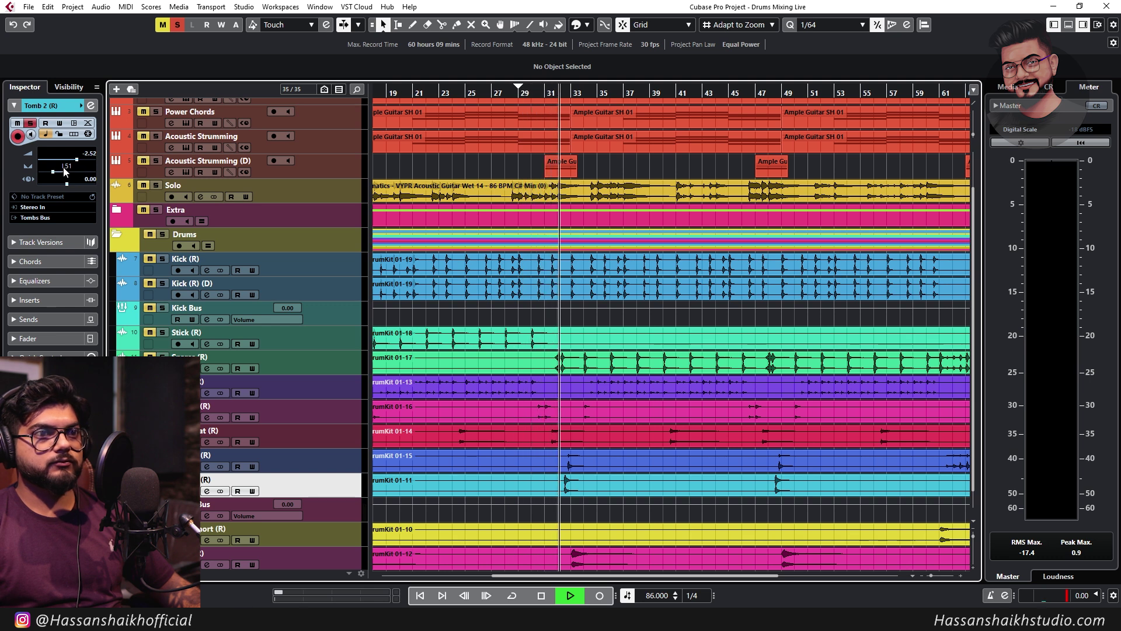
drag(64, 171, 54, 175)
key(space)
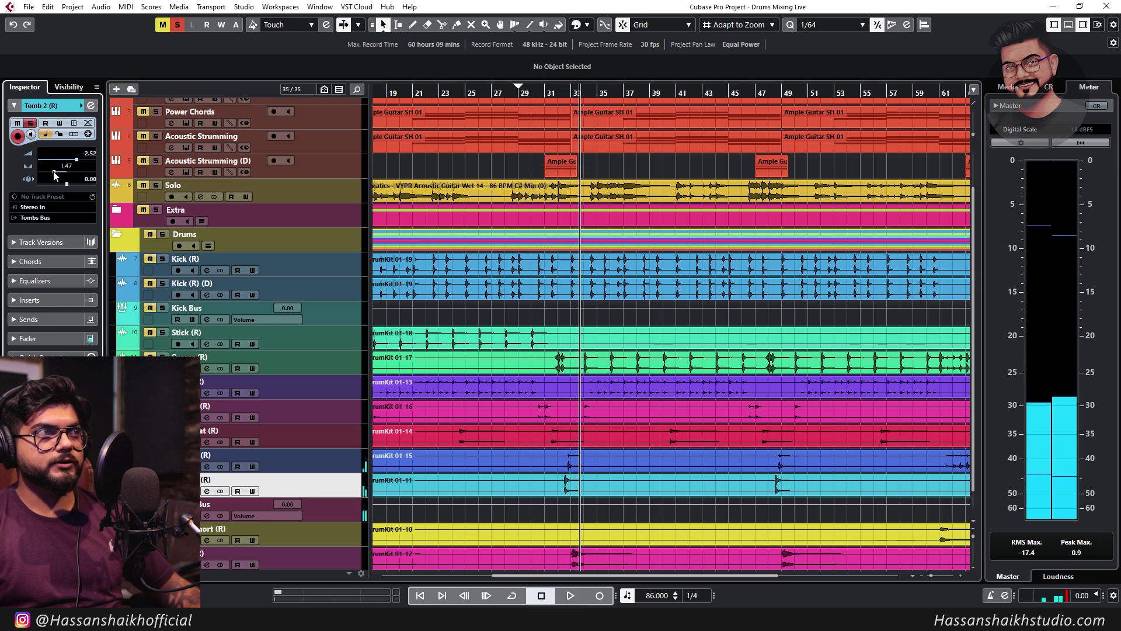
click(543, 92)
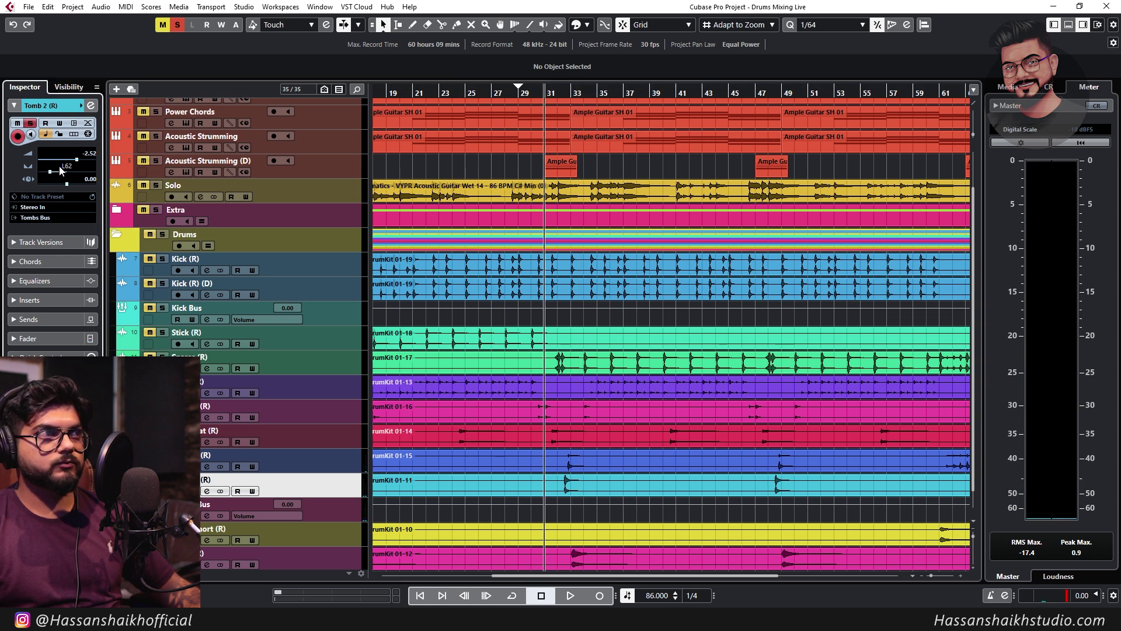
click(323, 452)
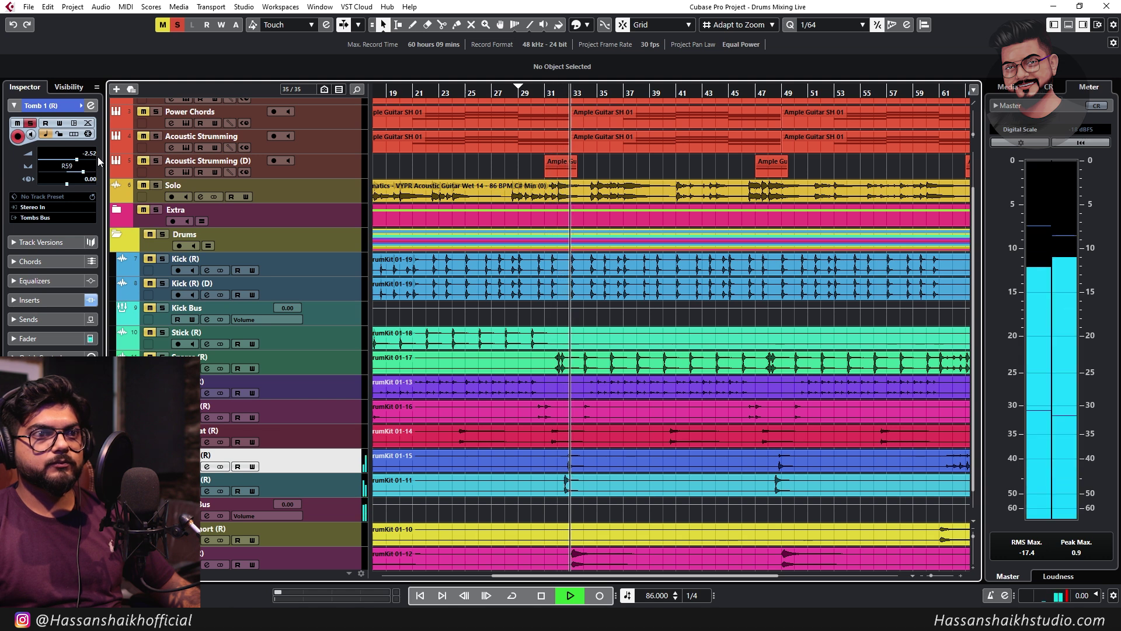
drag(85, 170, 88, 170)
key(space)
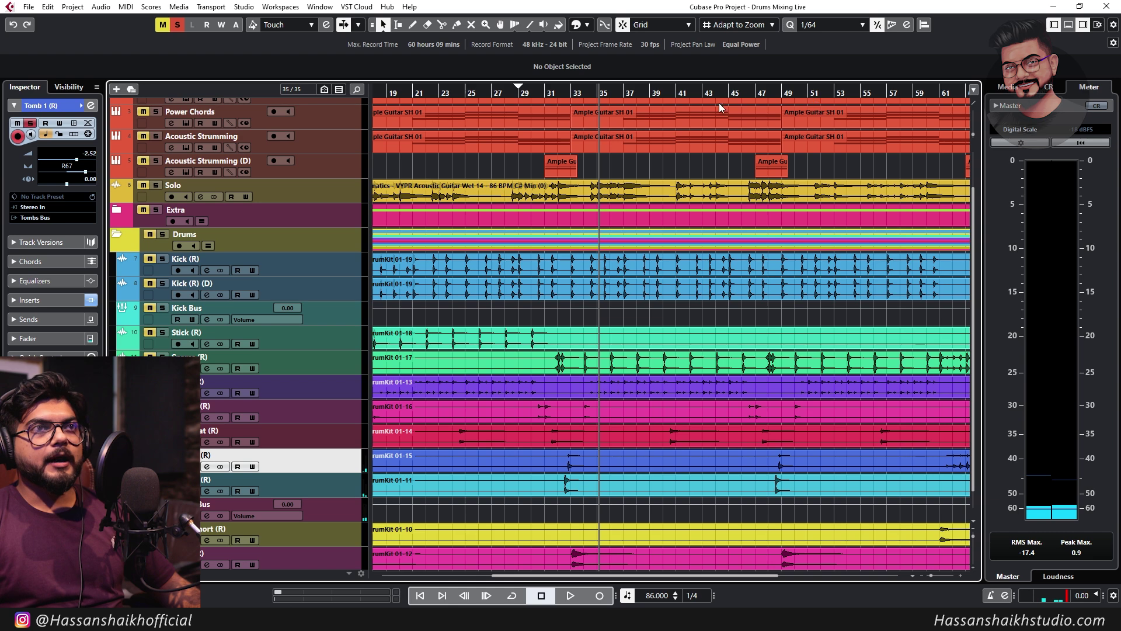
click(519, 89)
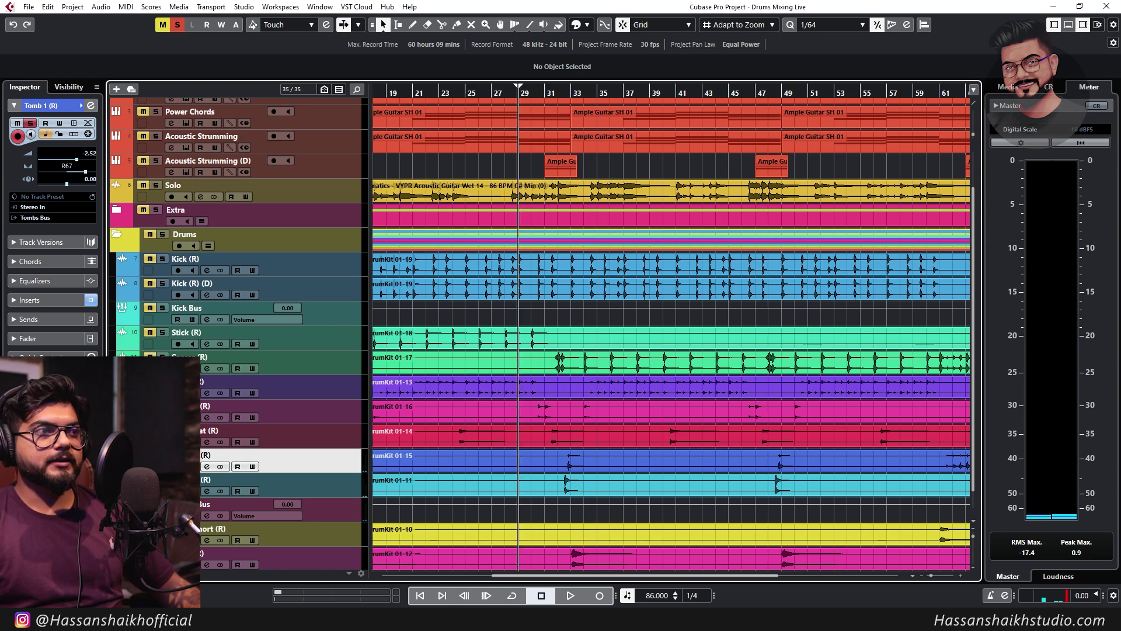
click(208, 468)
click(894, 237)
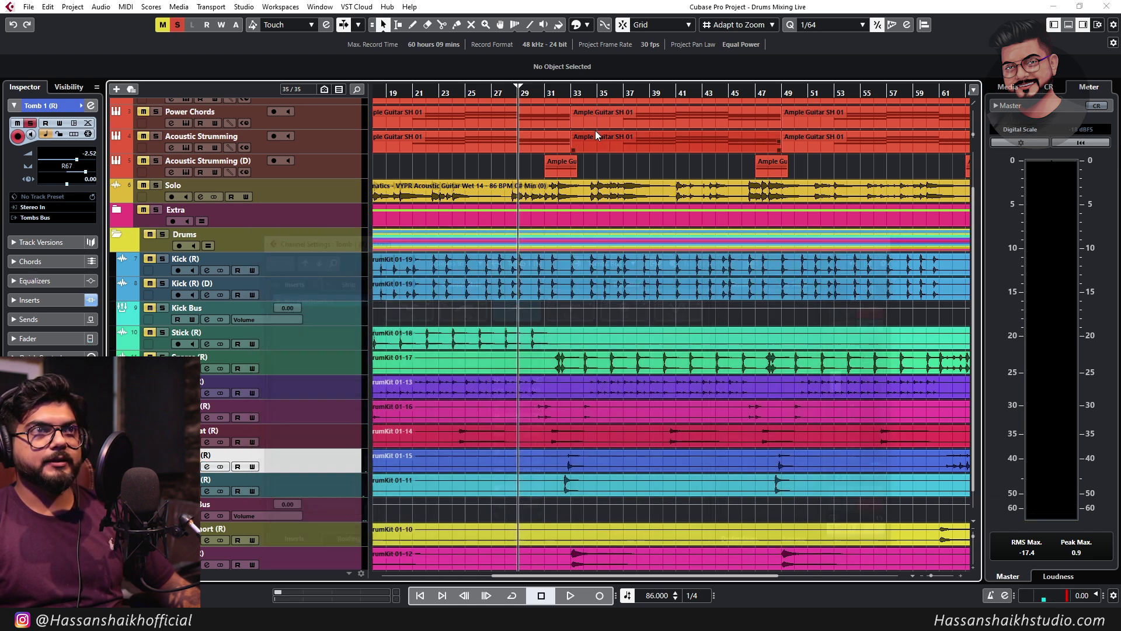
Set the locator range from bar 32 to bar 34 around the tom hits and play it with cycle on
drag(520, 84, 547, 91)
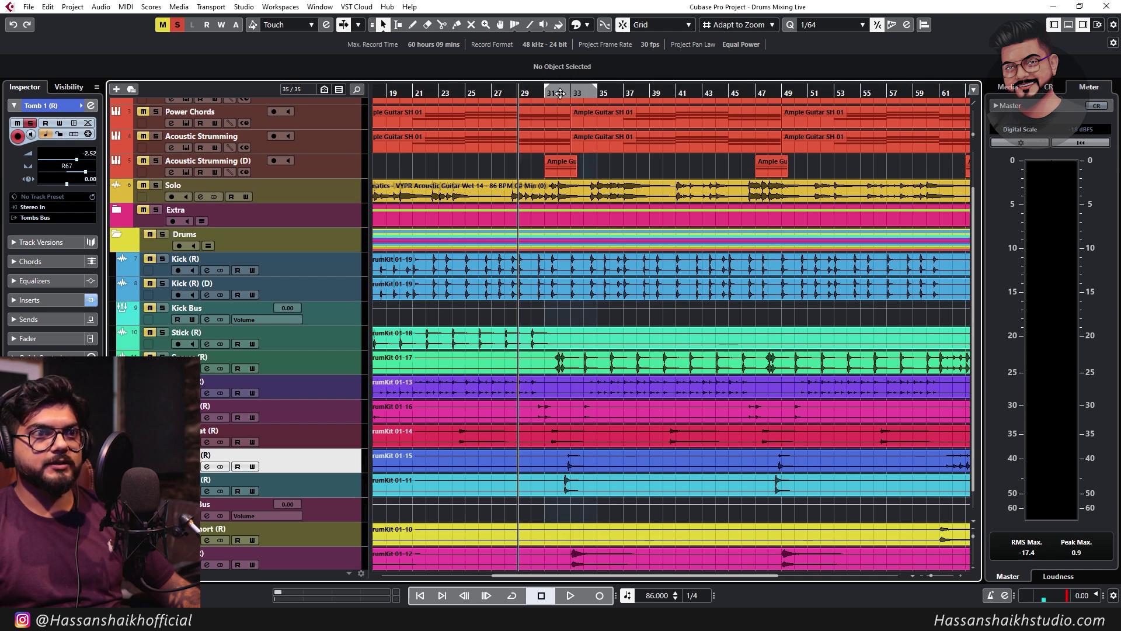
click(569, 94)
key(h)
key(h)
key(h)
drag(721, 90, 708, 93)
drag(620, 86, 638, 100)
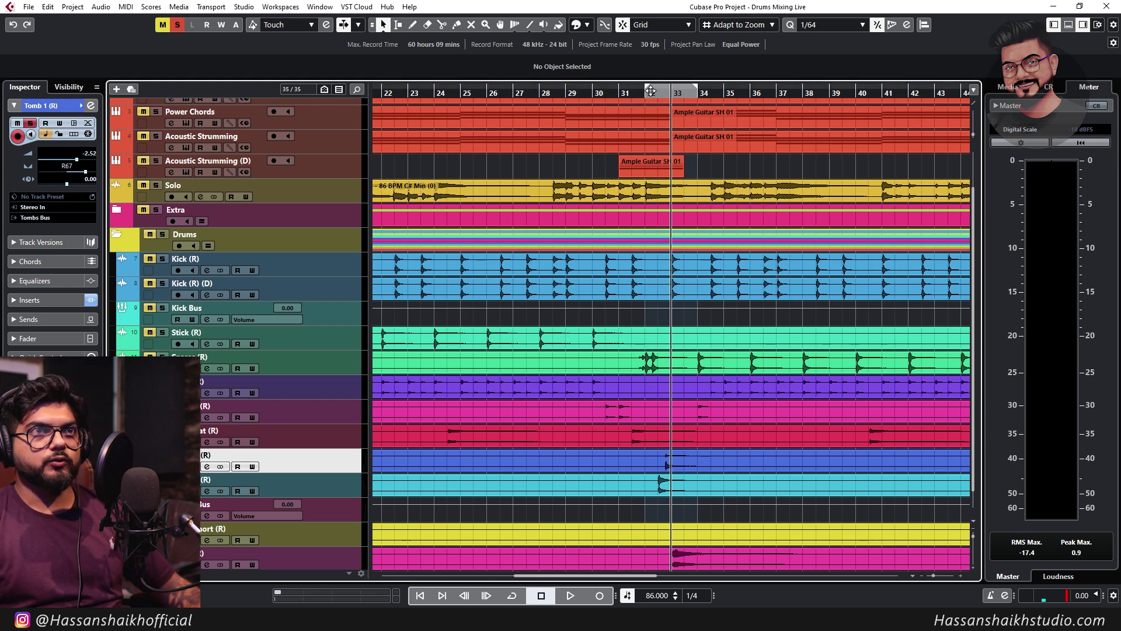
click(645, 97)
key(space)
click(512, 595)
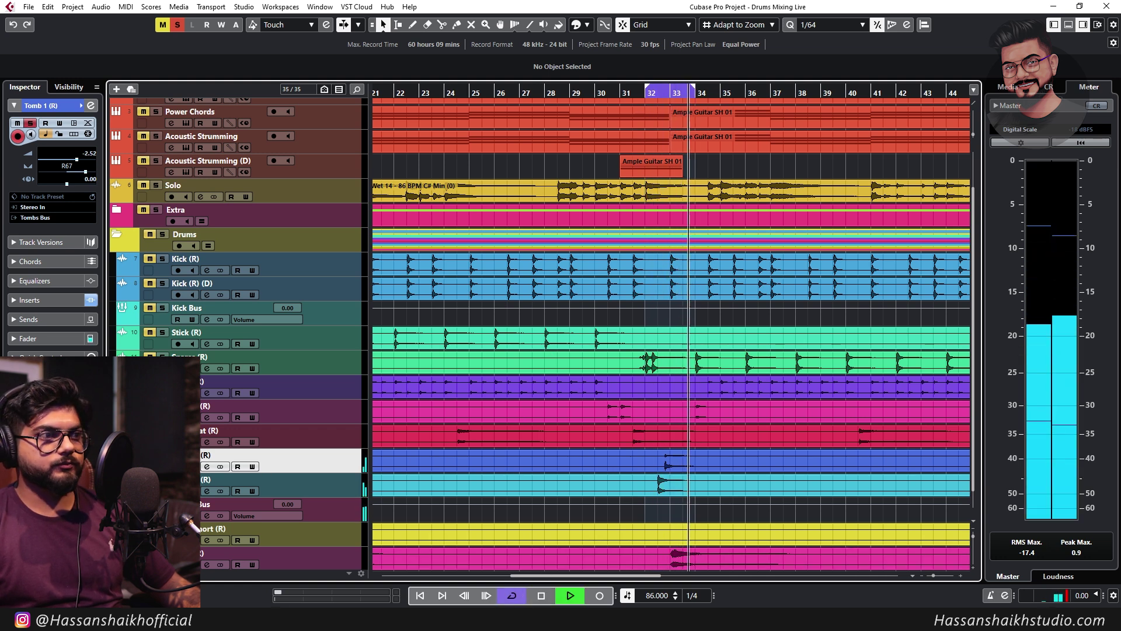
Open the Frequency EQ on Tomb 1 (R) and set band 1 to Cut 48 at 59 Hz
click(209, 467)
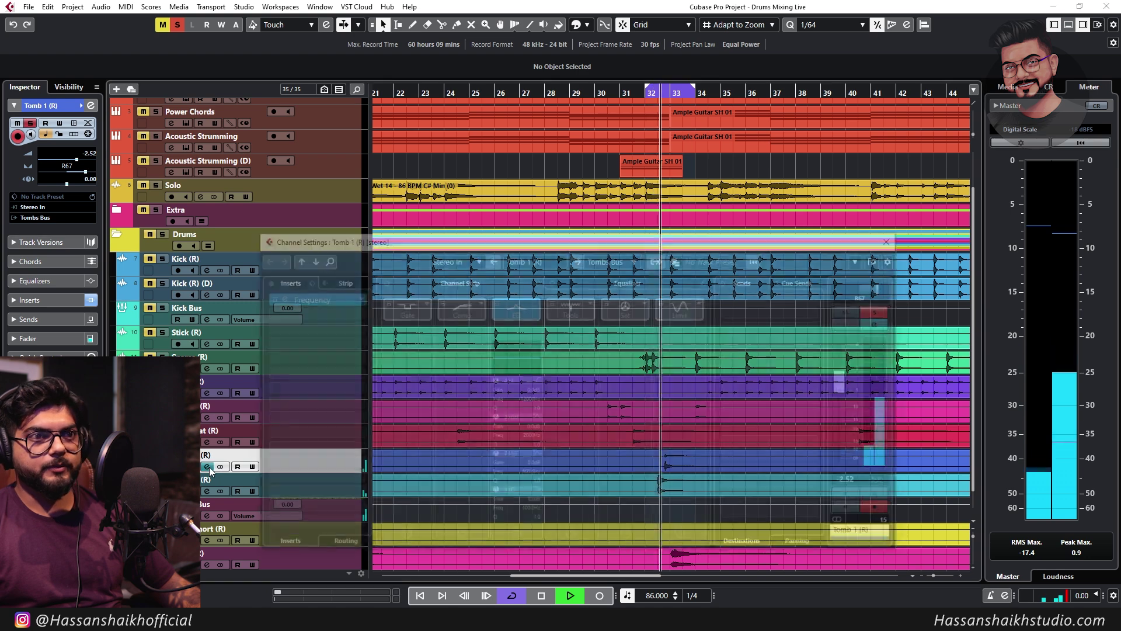
click(327, 299)
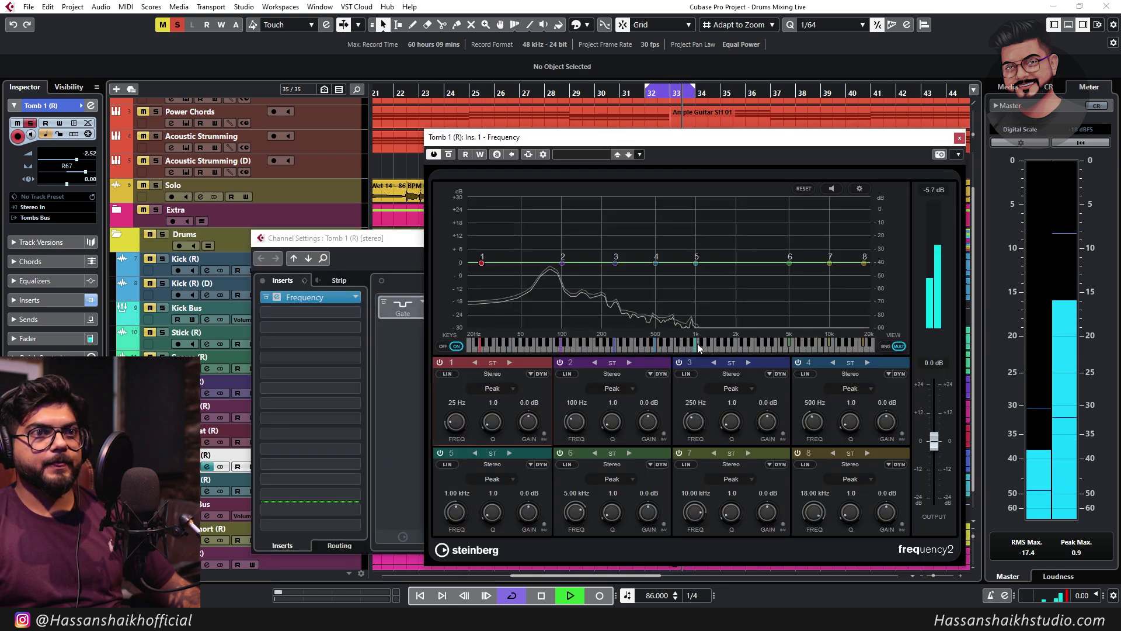
click(495, 391)
click(501, 439)
drag(462, 419, 461, 403)
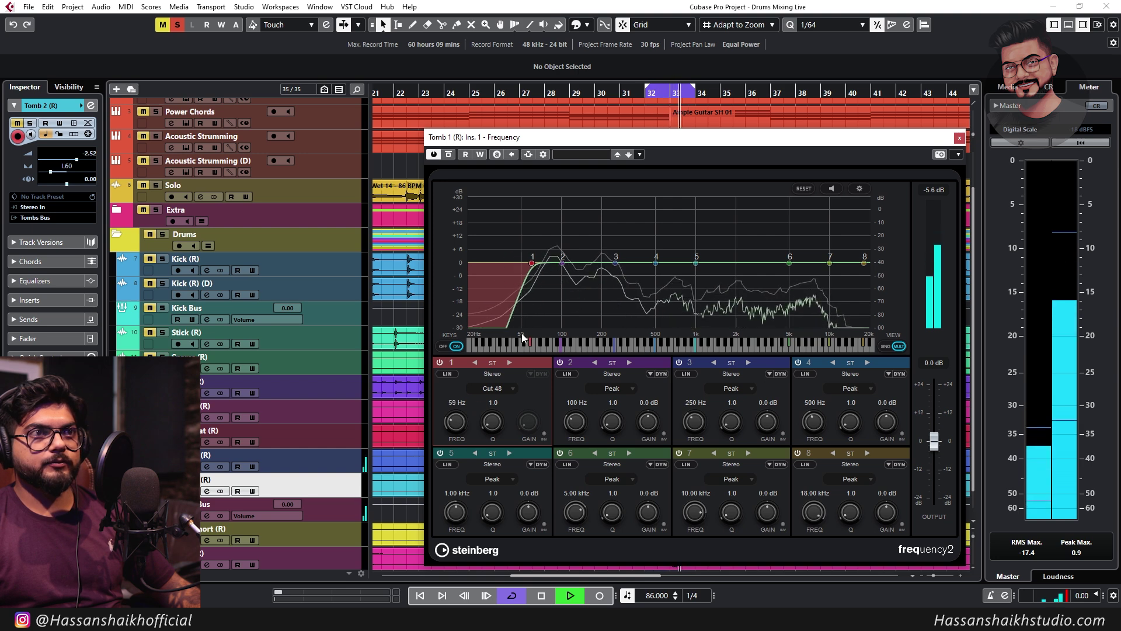
Boost Tomb 1 (R) by 6.9 dB at 123 Hz, and cut 9.0 dB at 241 Hz and 12.2 dB at 379 Hz with Q 20
drag(564, 264, 613, 287)
scroll(575, 248, up, 5)
scroll(625, 248, up, 15)
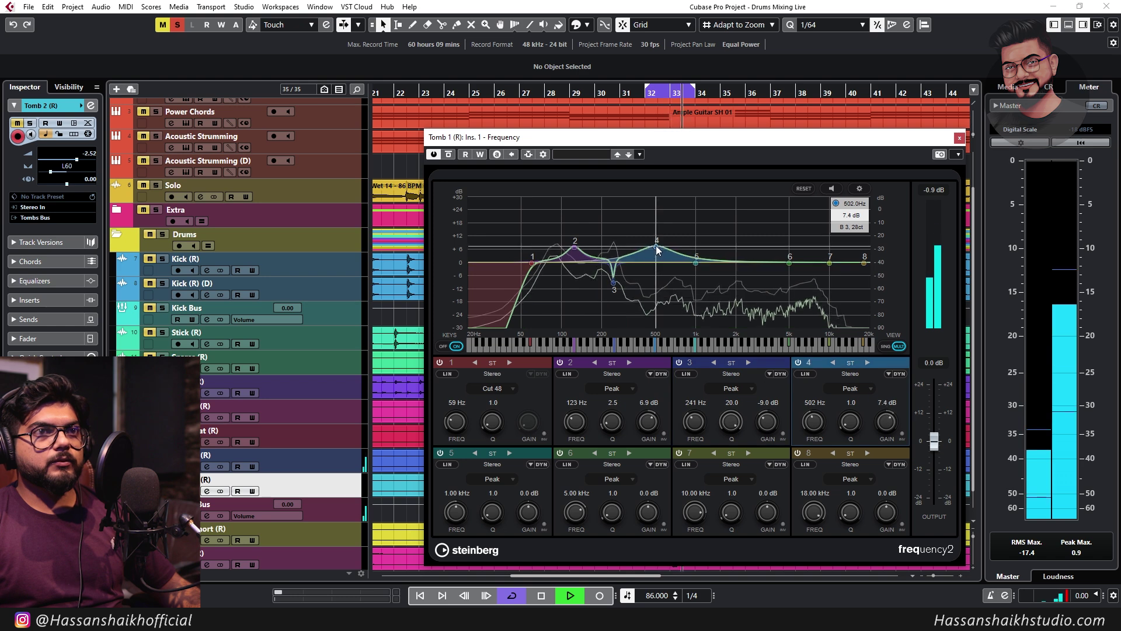
drag(656, 248, 641, 289)
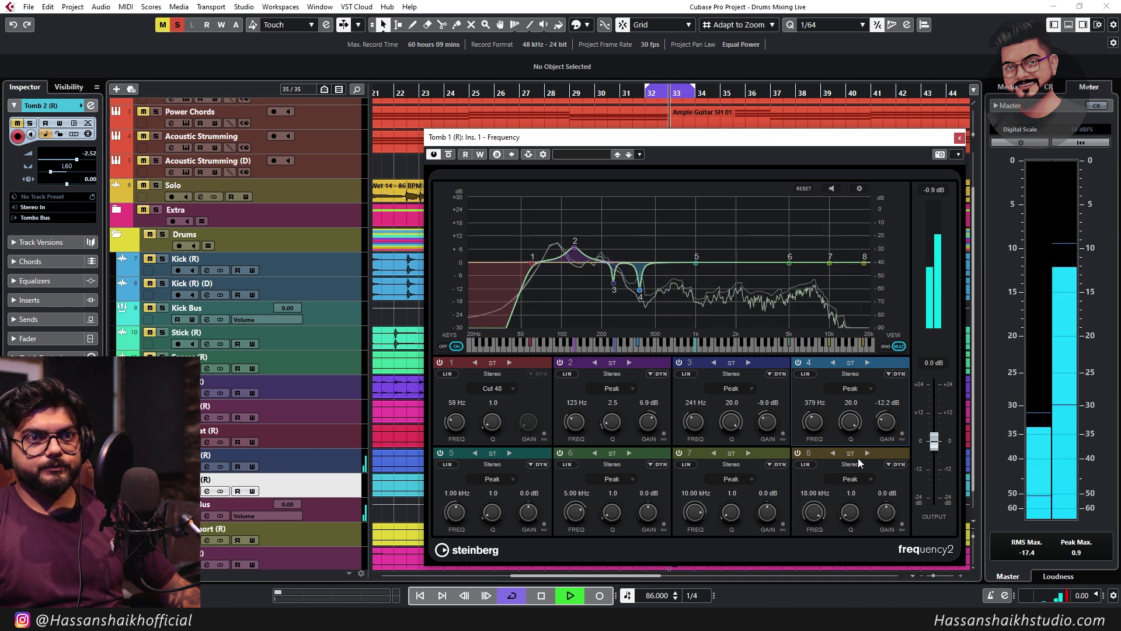
Set band 8 of the Tomb 1 (R) EQ to Cut 96 at 9.93 kHz
click(851, 479)
click(850, 531)
drag(815, 513, 819, 525)
Boost 6.69 kHz by 2.9 dB, cut 620 Hz by 7.4 dB with Q 20, and set band 2 to 128 Hz, 3.7 dB and Q 0.5
mouse_move(788, 263)
mouse_down()
mouse_move(793, 248)
mouse_move(809, 280)
mouse_move(807, 256)
mouse_up()
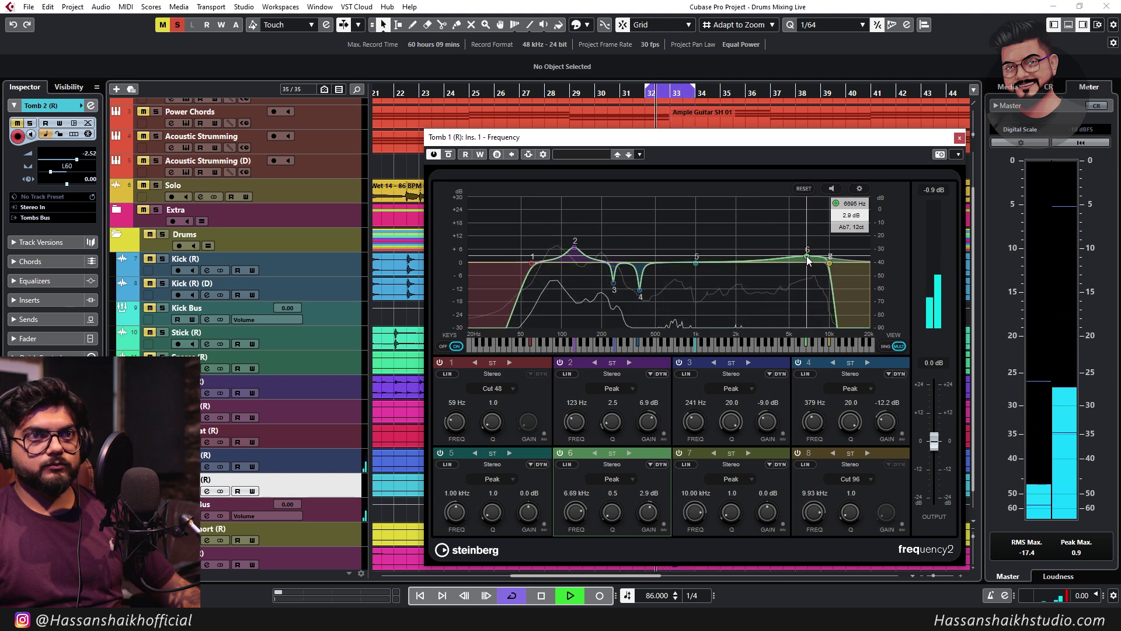
drag(697, 262, 668, 279)
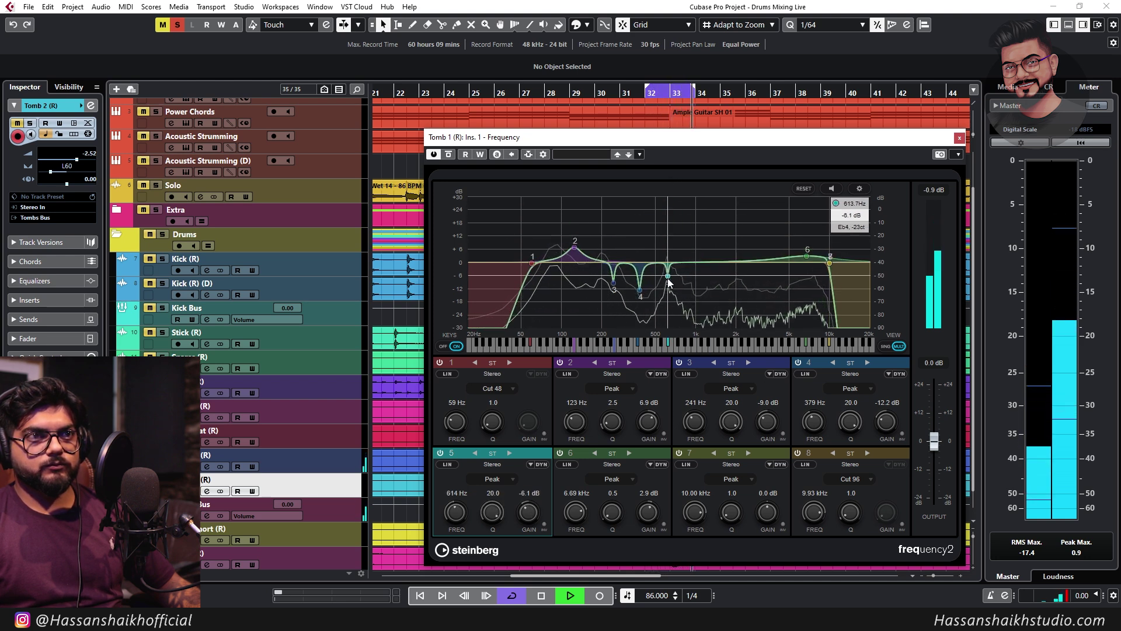
drag(578, 255, 578, 258)
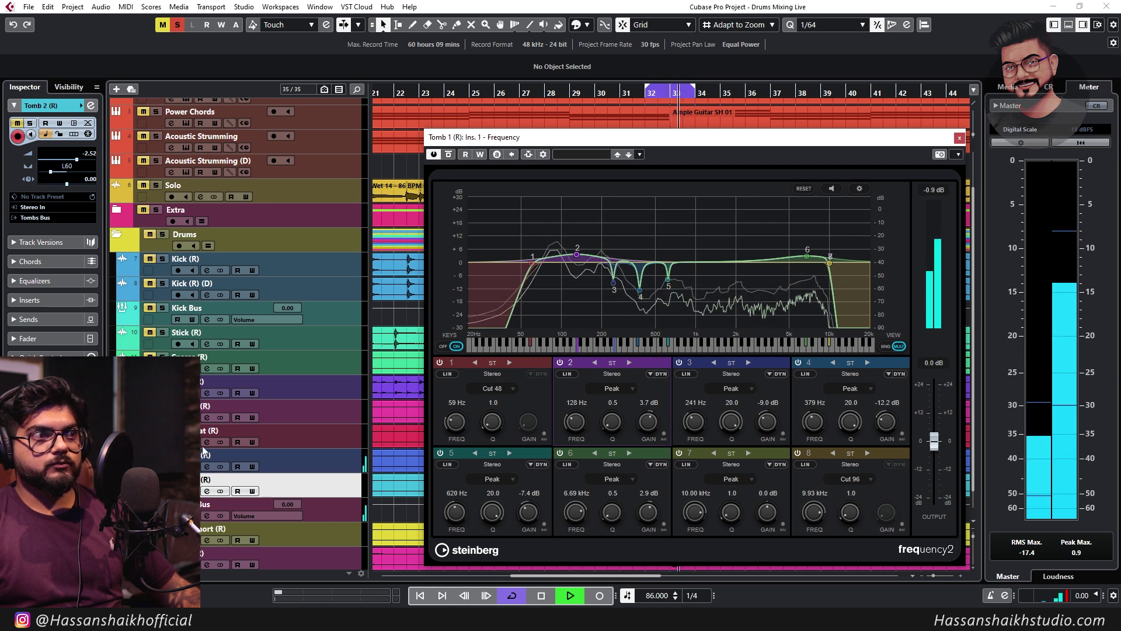
Unsolo the toms to hear them in the full mix, stop playback, and close the Tomb 1 (R) EQ
click(162, 455)
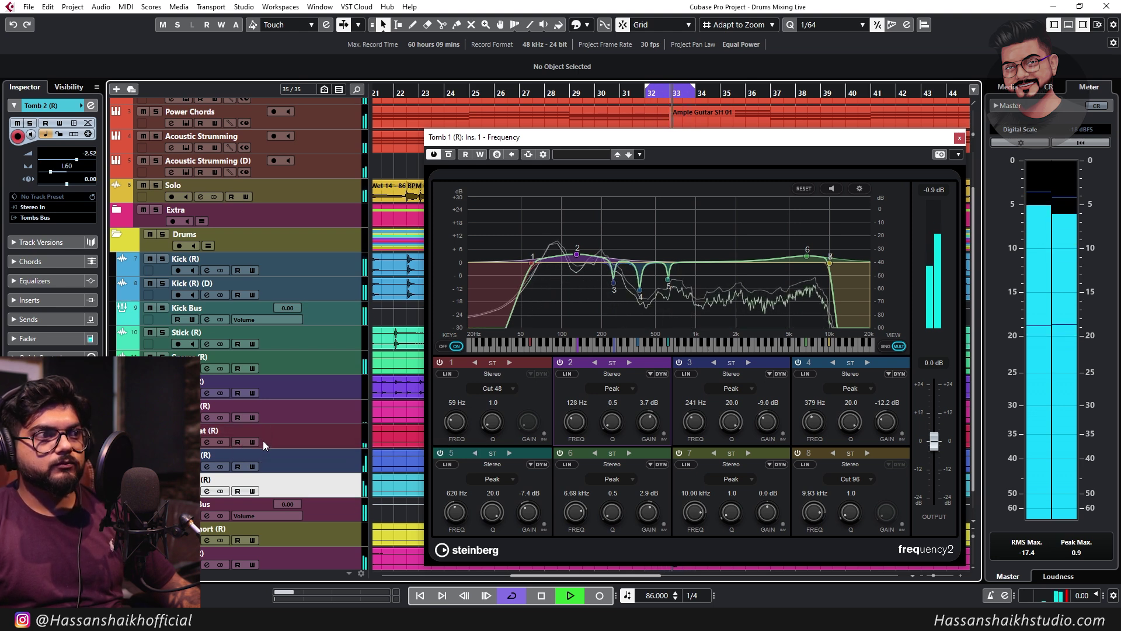
key(space)
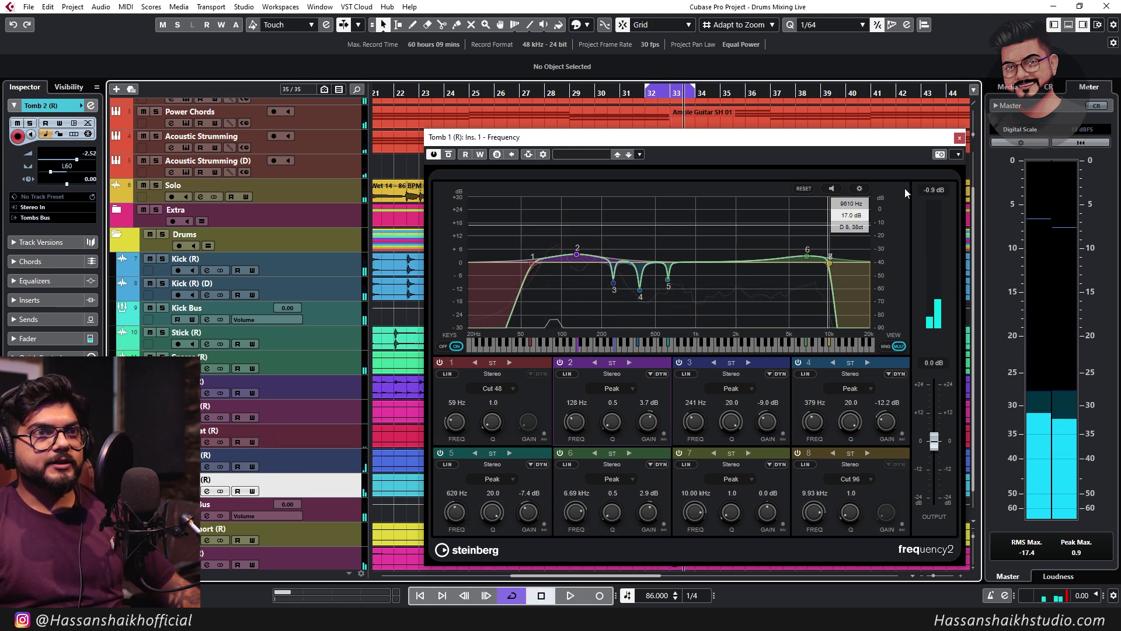
click(960, 138)
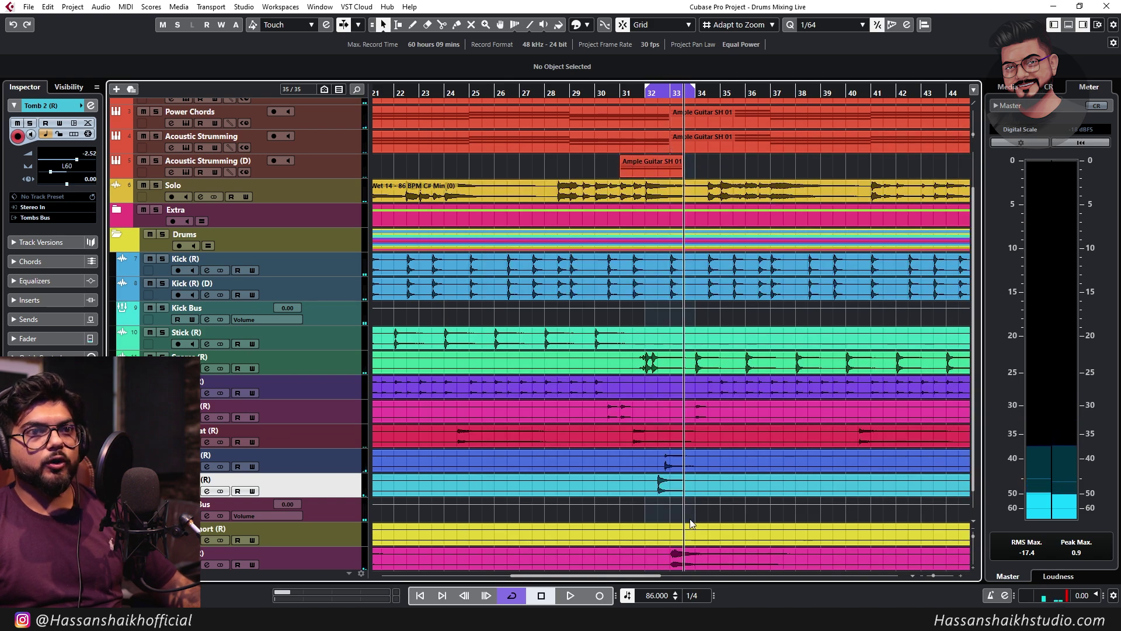
Load the Compressor in the Tomb 1 (R) channel strip, expand its controls, and turn off auto make-up gain
click(207, 466)
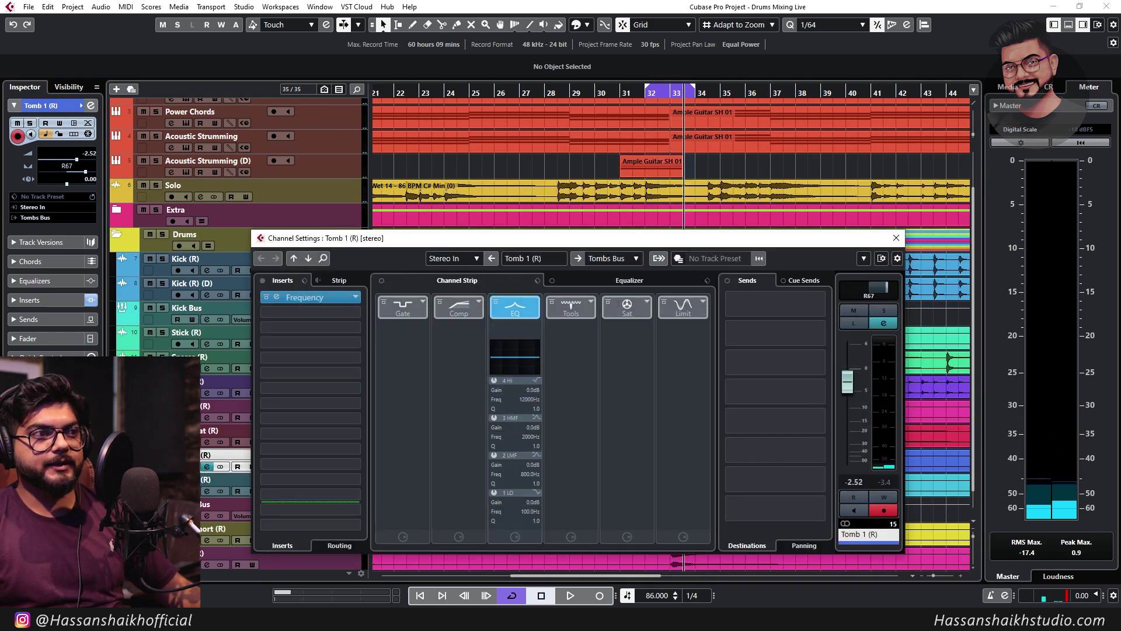
click(460, 329)
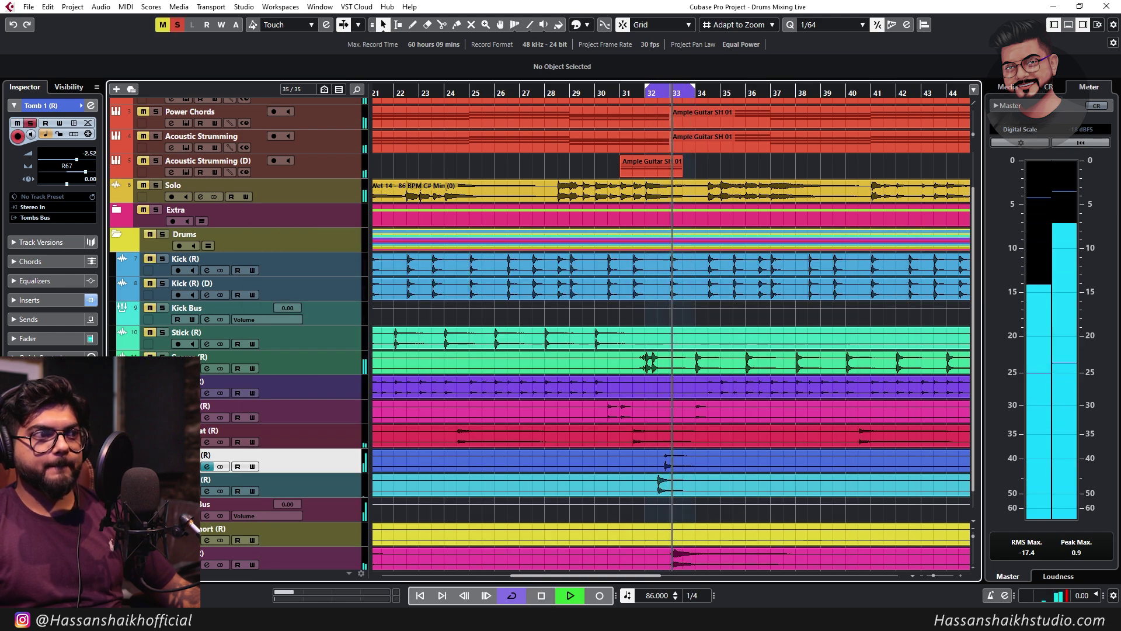
click(207, 466)
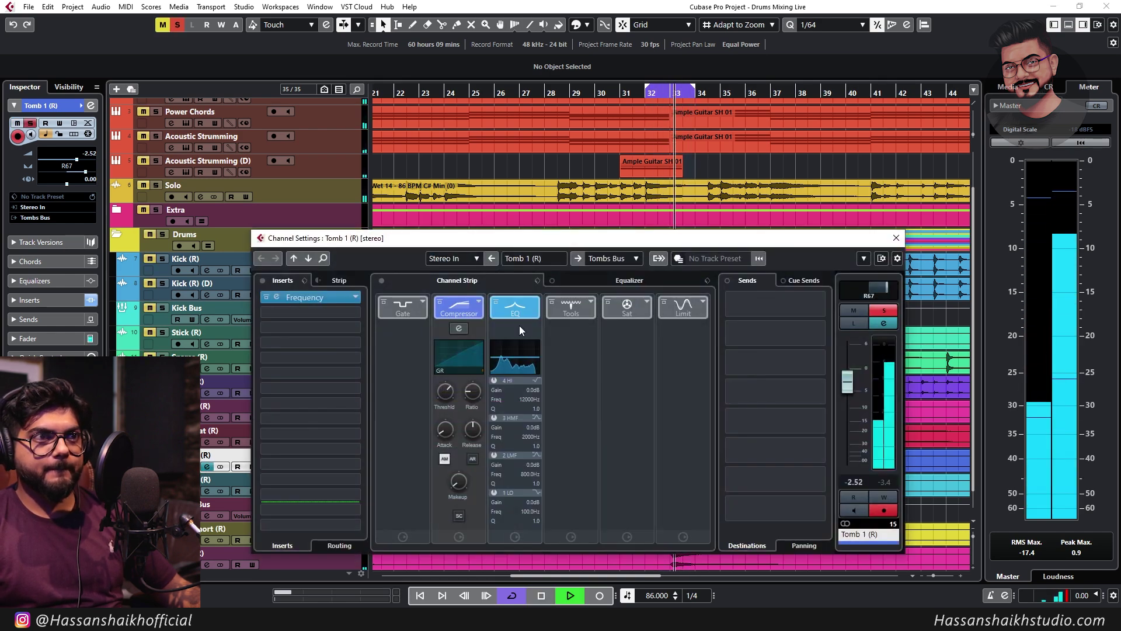
click(461, 342)
click(627, 515)
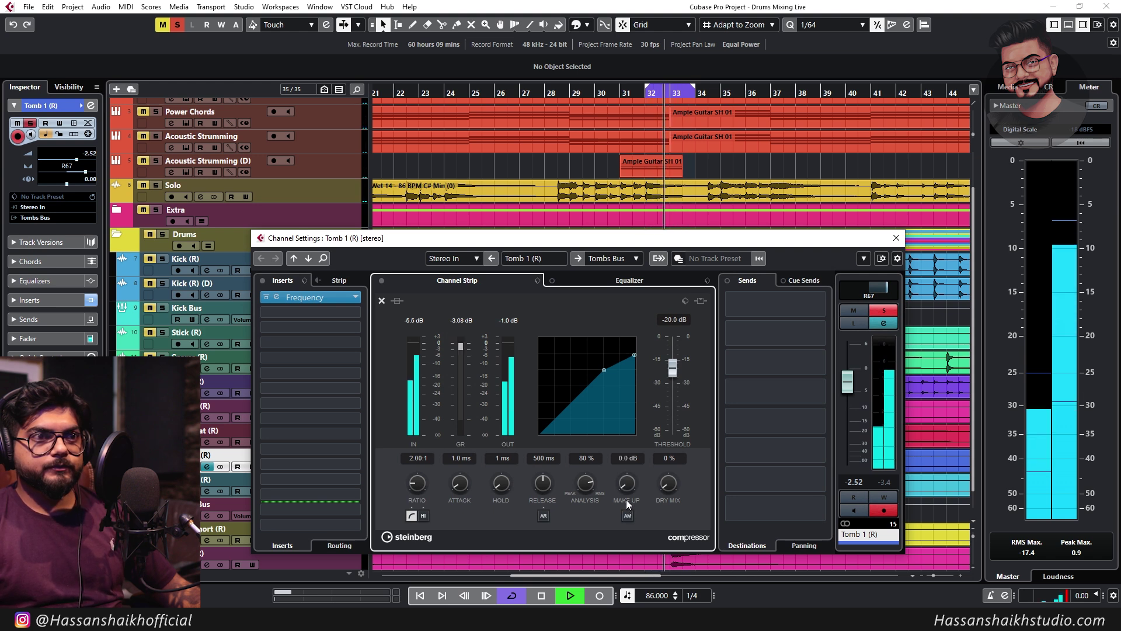
Set the Tomb 1 (R) compressor's make-up gain to 4.0 dB and its threshold to -20 dB, and compare with the strip bypassed
scroll(630, 477, up, 2)
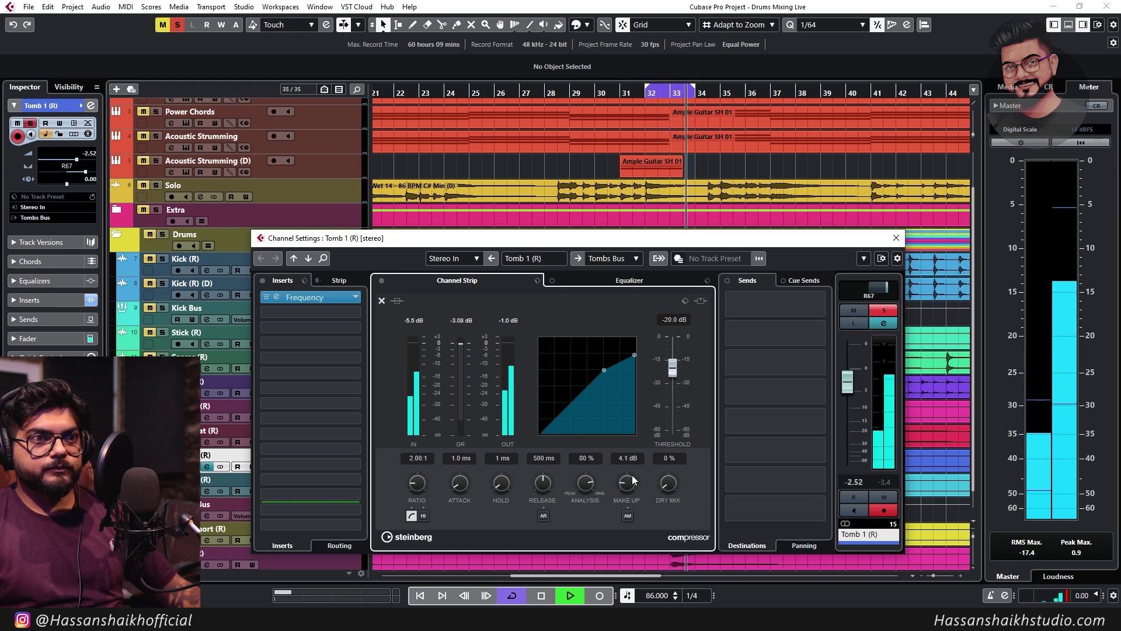
click(675, 319)
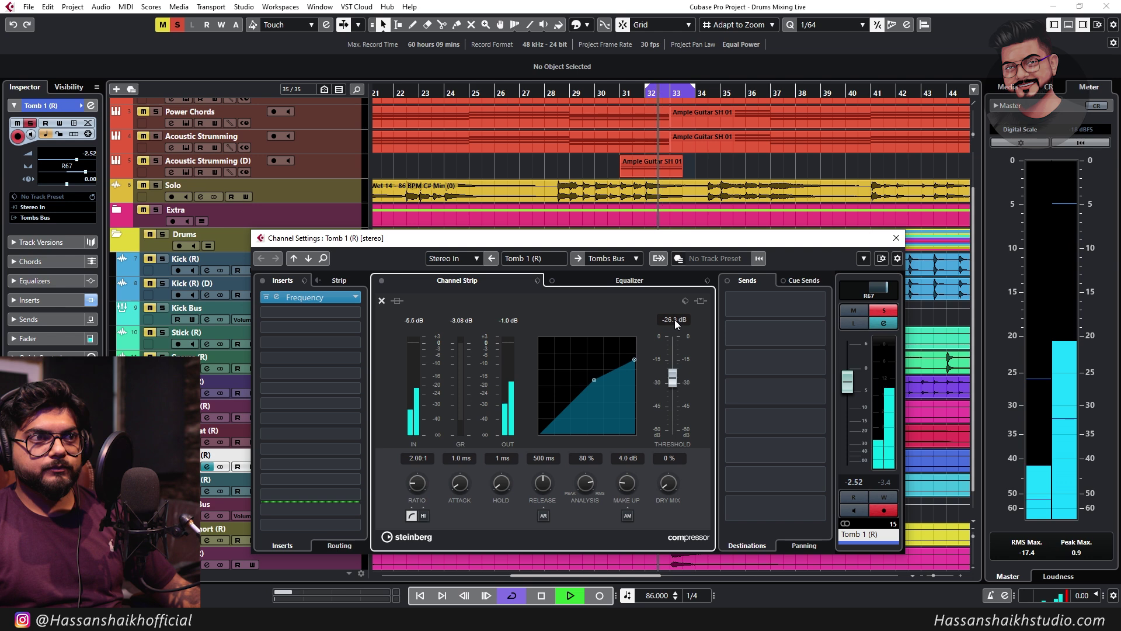
text(-2)
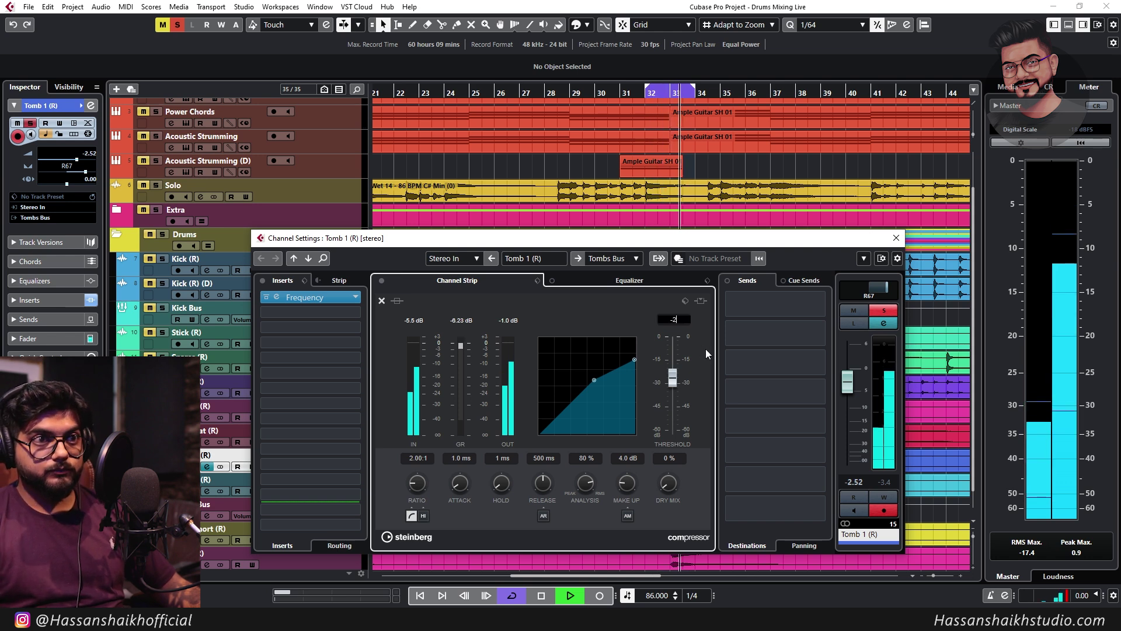
text(0)
key(Return)
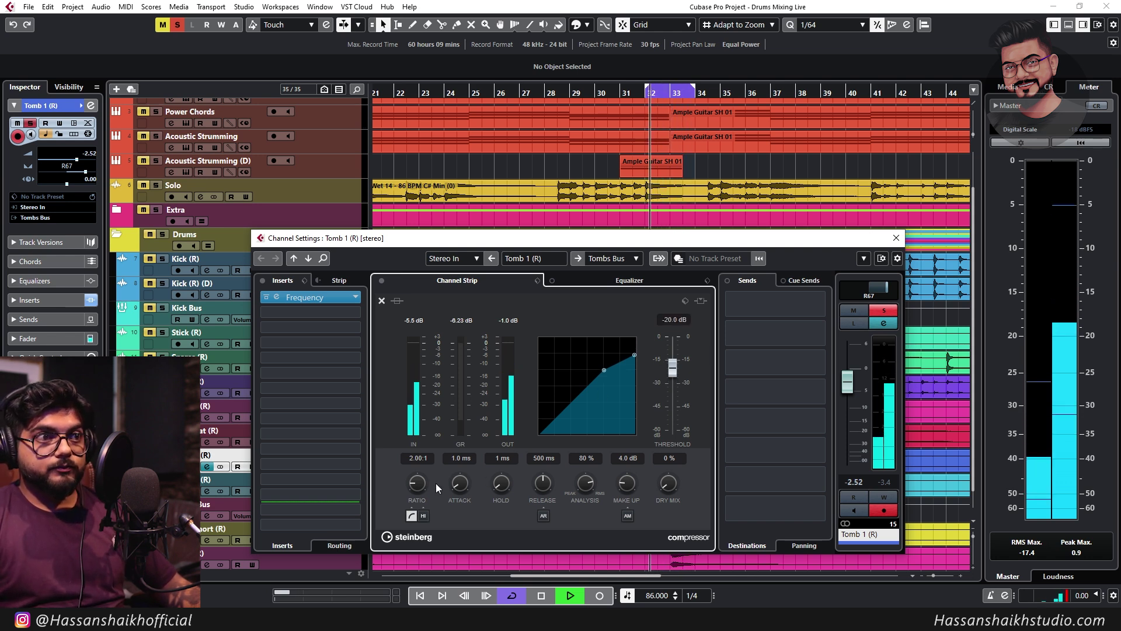
click(382, 281)
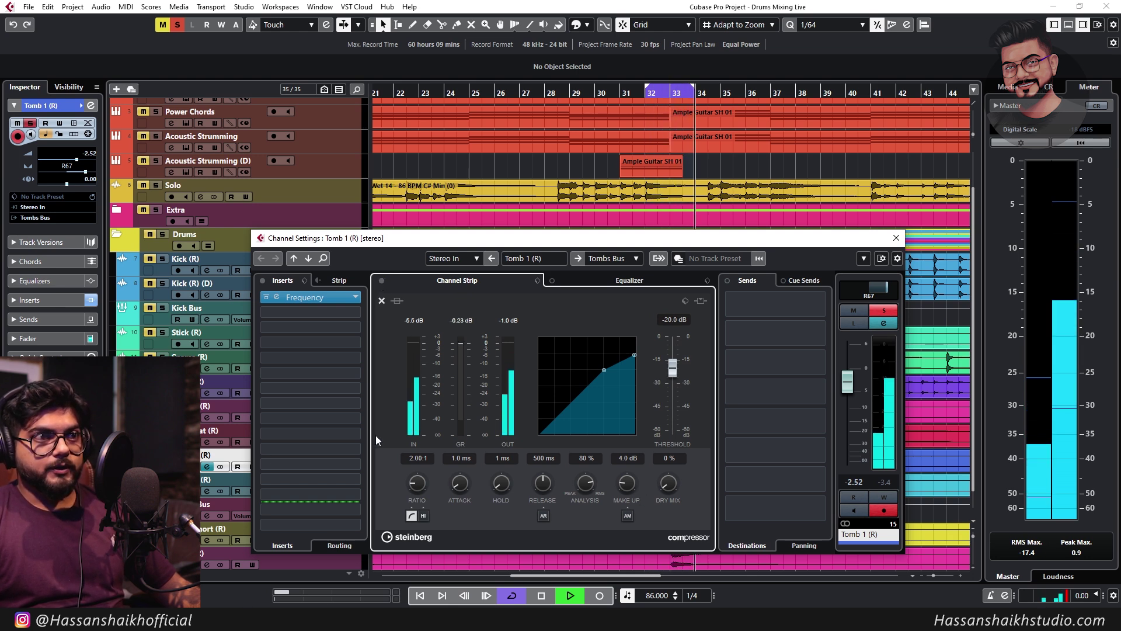
Stop playback, close the Tomb 1 (R) channel settings, and copy its Frequency EQ to the Tomb 2 (R) channel in the mixer
key(space)
click(896, 243)
click(1069, 24)
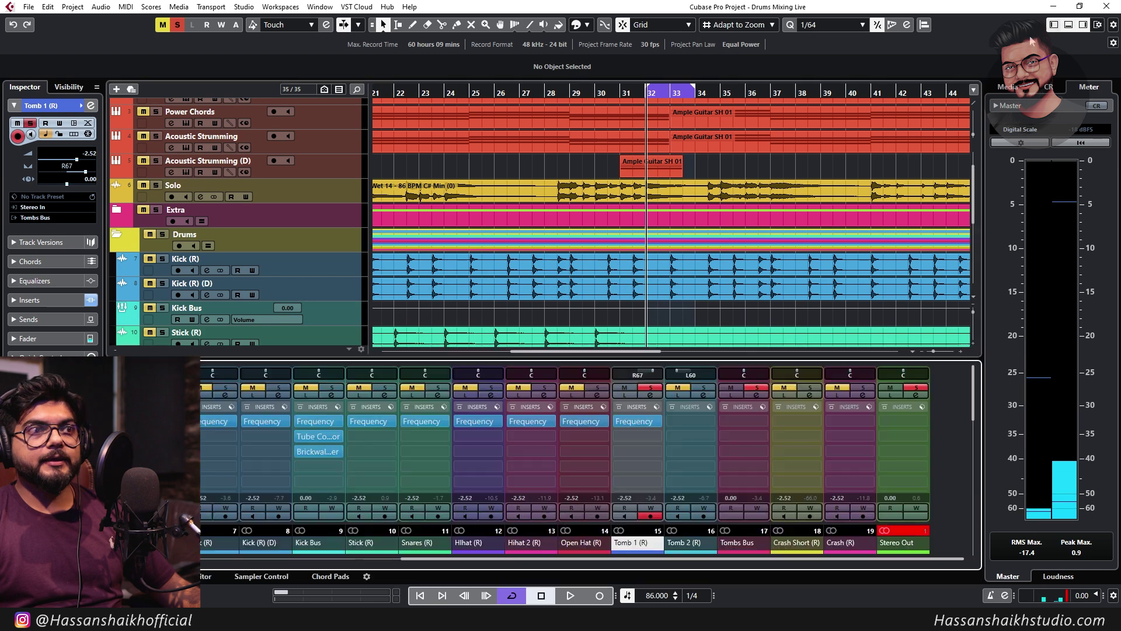
drag(636, 420, 679, 418)
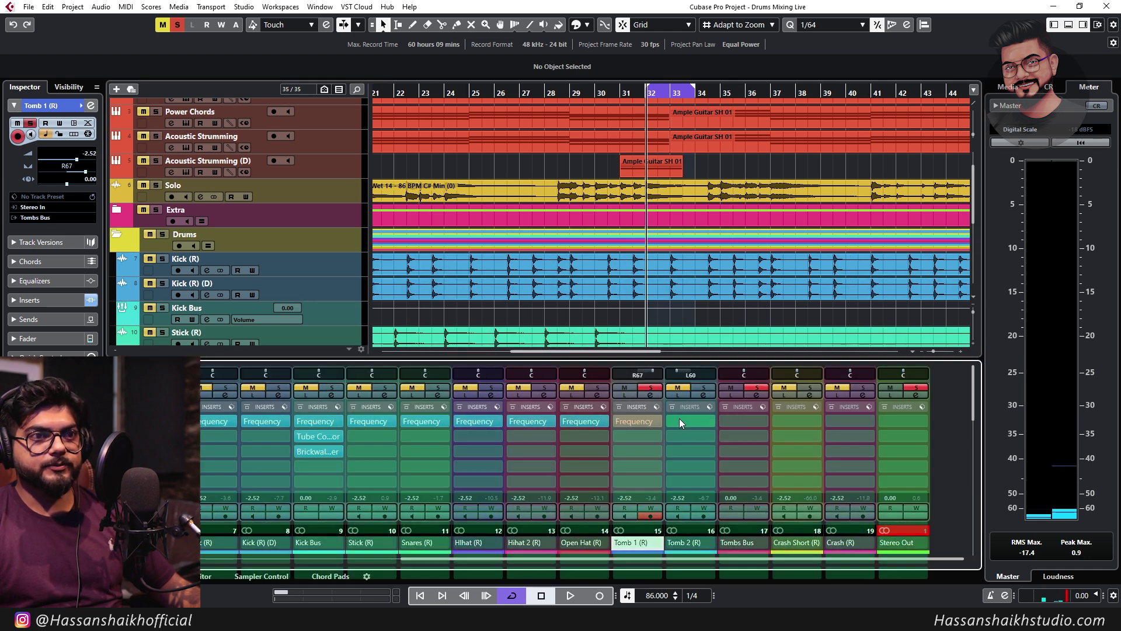
click(1071, 26)
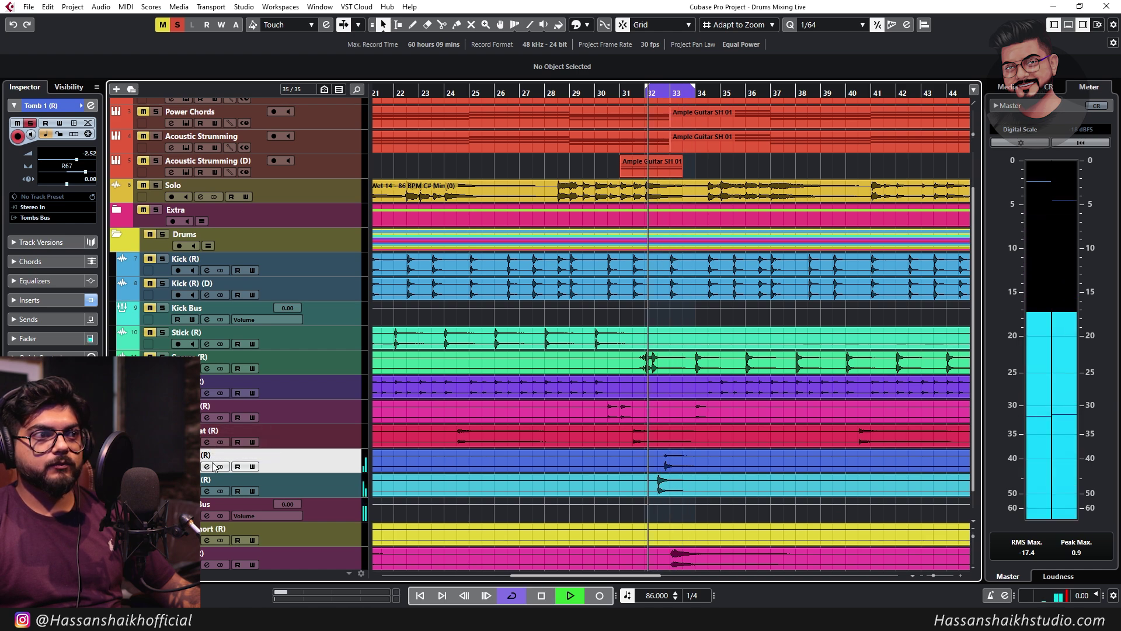
Check the copied Frequency EQ curve on Tomb 2 (R) during playback and close the EQ window
click(207, 492)
click(324, 296)
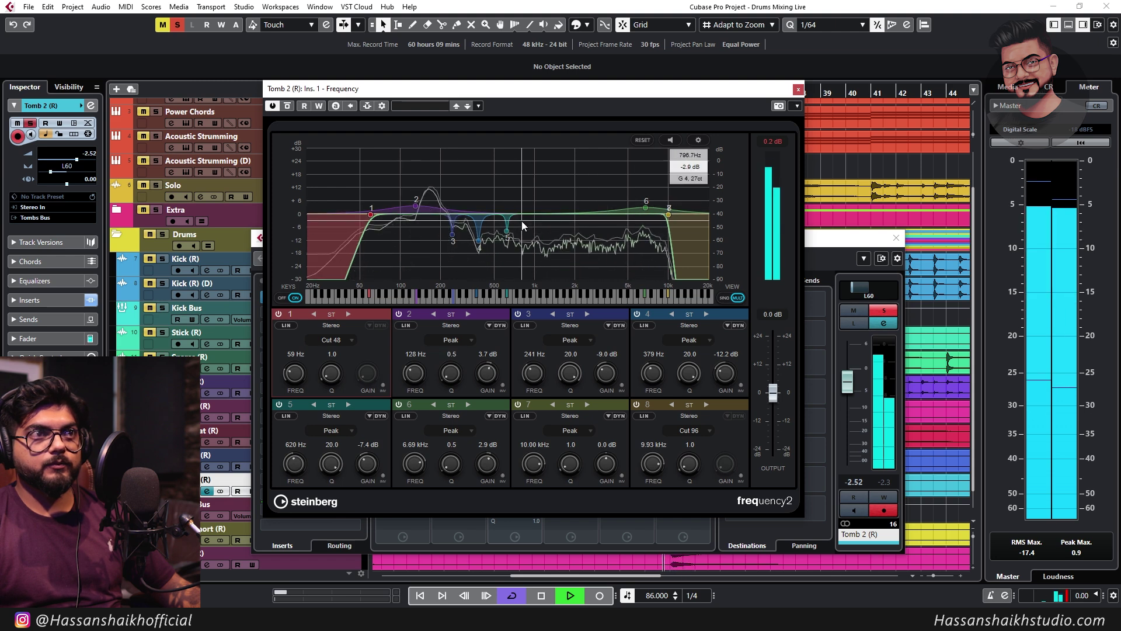
click(798, 89)
Load the Compressor in the Tomb 2 (R) channel strip, turn off auto make-up, raise the make-up gain, and adjust the threshold
click(459, 307)
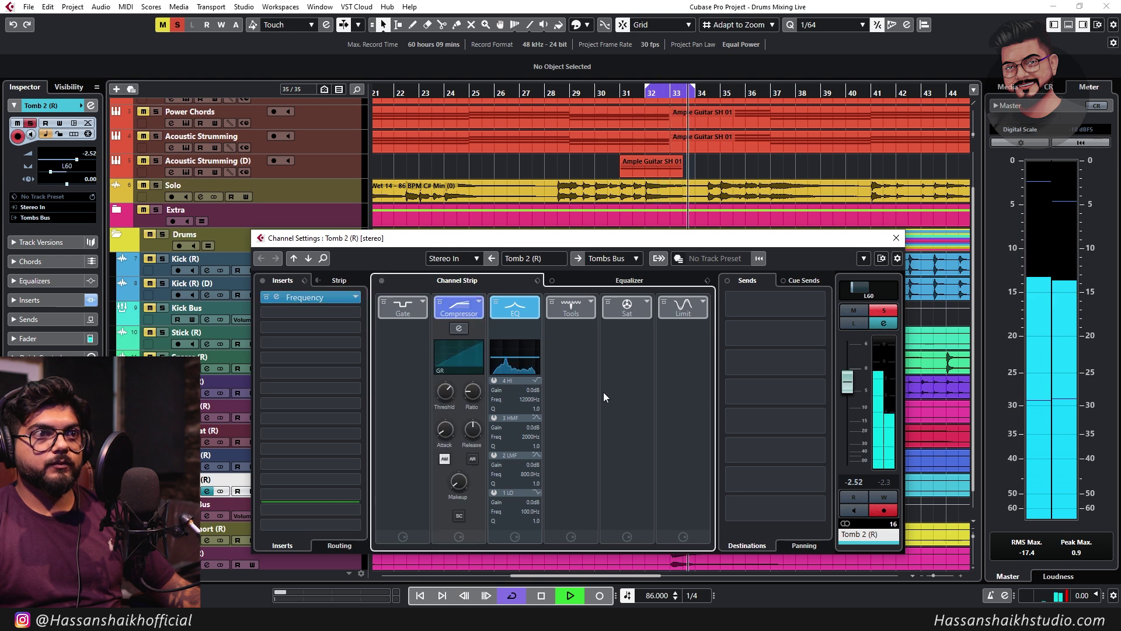
click(456, 330)
click(623, 514)
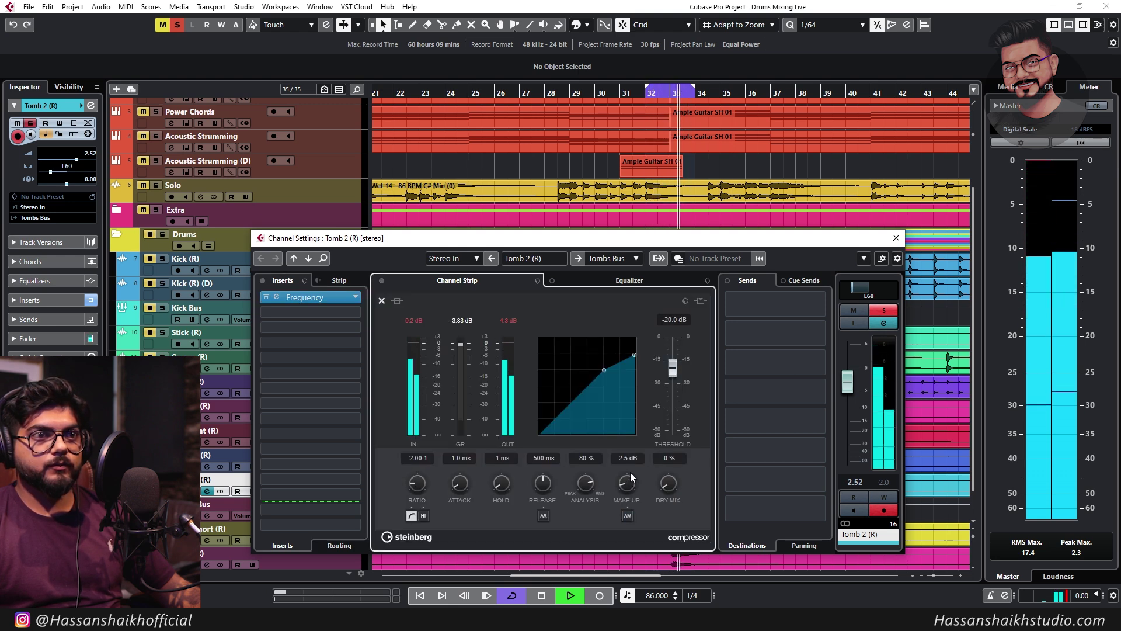
scroll(632, 468, up, 3)
drag(671, 359, 677, 368)
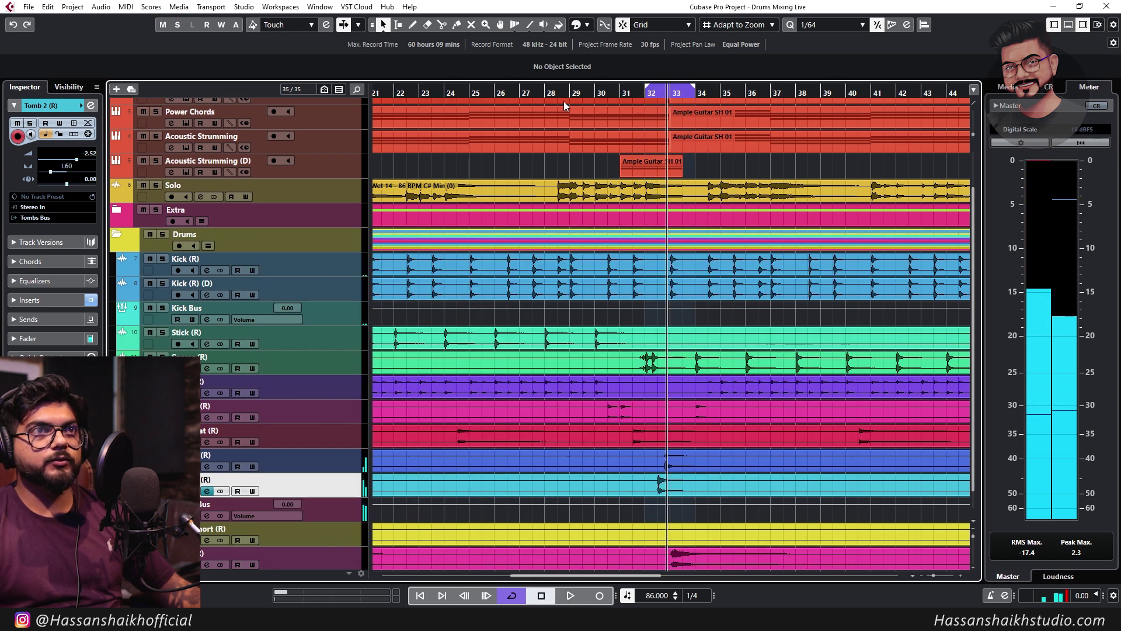
Play the full mix from around bar 30 through the tom fill to judge the toms, and stop playback
click(615, 94)
click(570, 595)
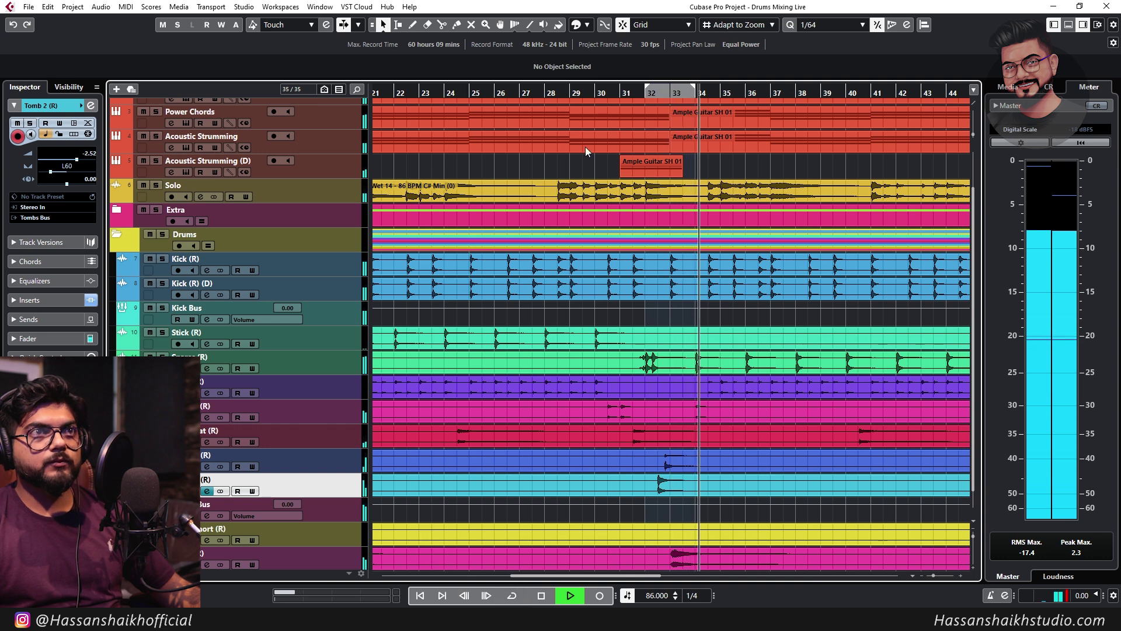
click(599, 95)
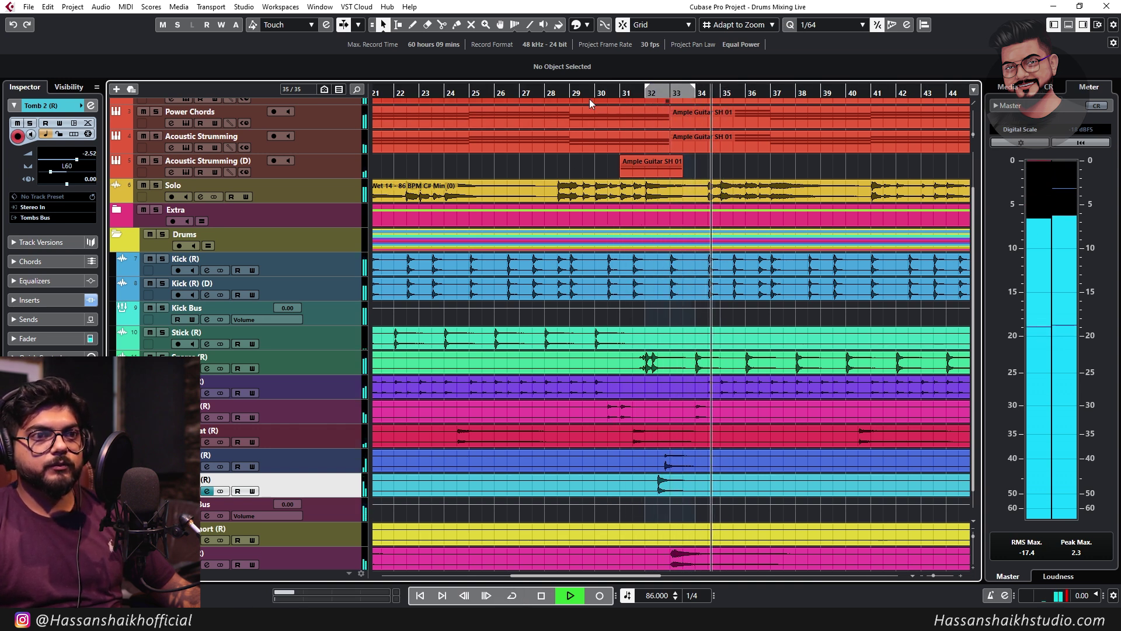
key(space)
Insert the Frequency EQ in the first insert slot of Tombs Bus, close its channel settings, and move the EQ window aside
click(206, 516)
drag(399, 238, 516, 198)
click(430, 256)
text(fre)
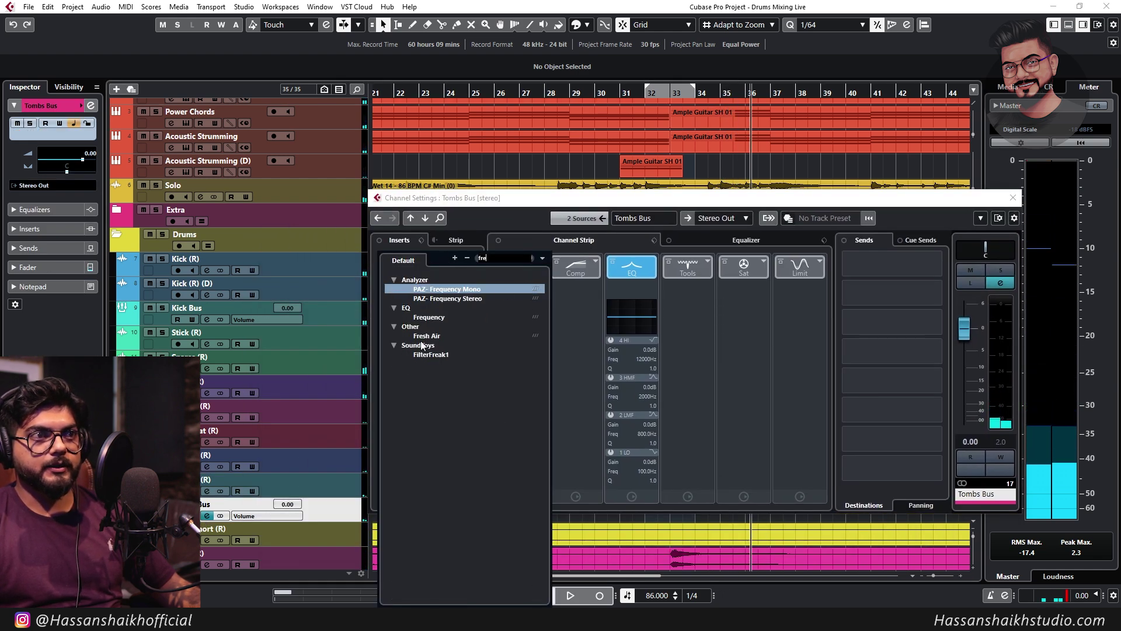
click(434, 316)
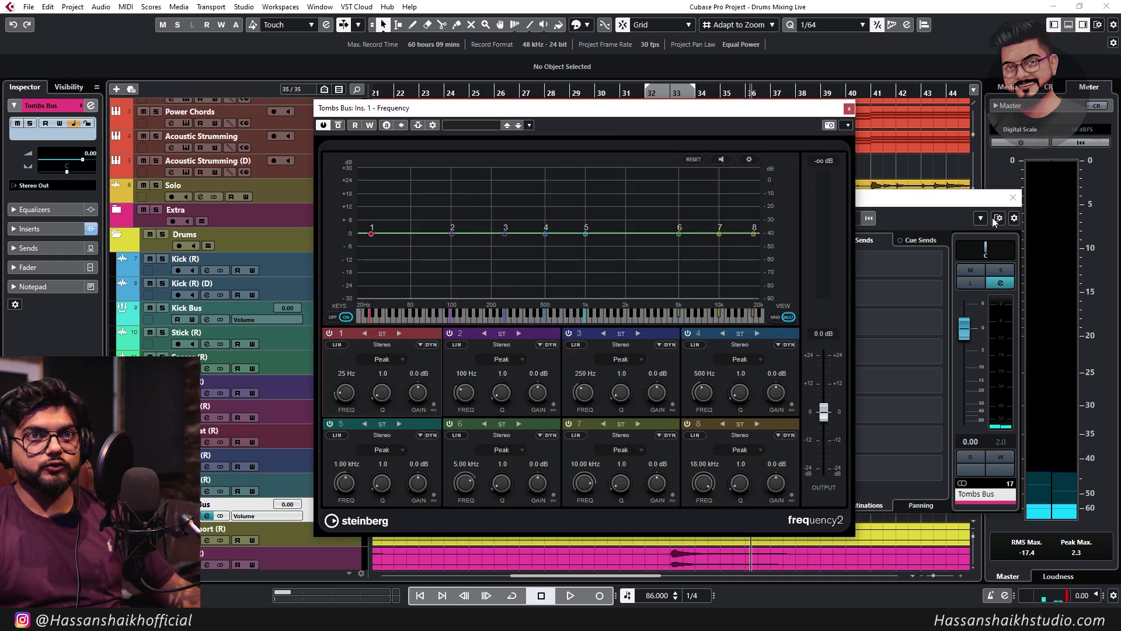
click(1013, 202)
drag(587, 111, 807, 211)
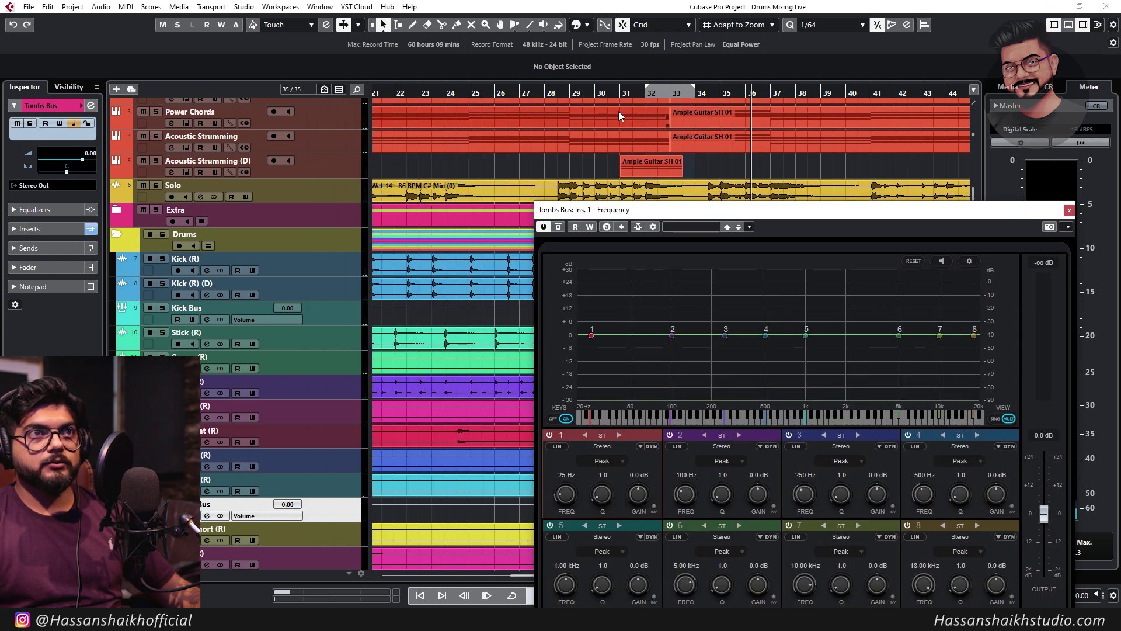
On the Tombs Bus EQ, set band 8 to Cut 96 at 10.18 kHz and, with Q 0.5, boost 42 Hz by 1.9 dB and 161 Hz by 2.4 dB
key(space)
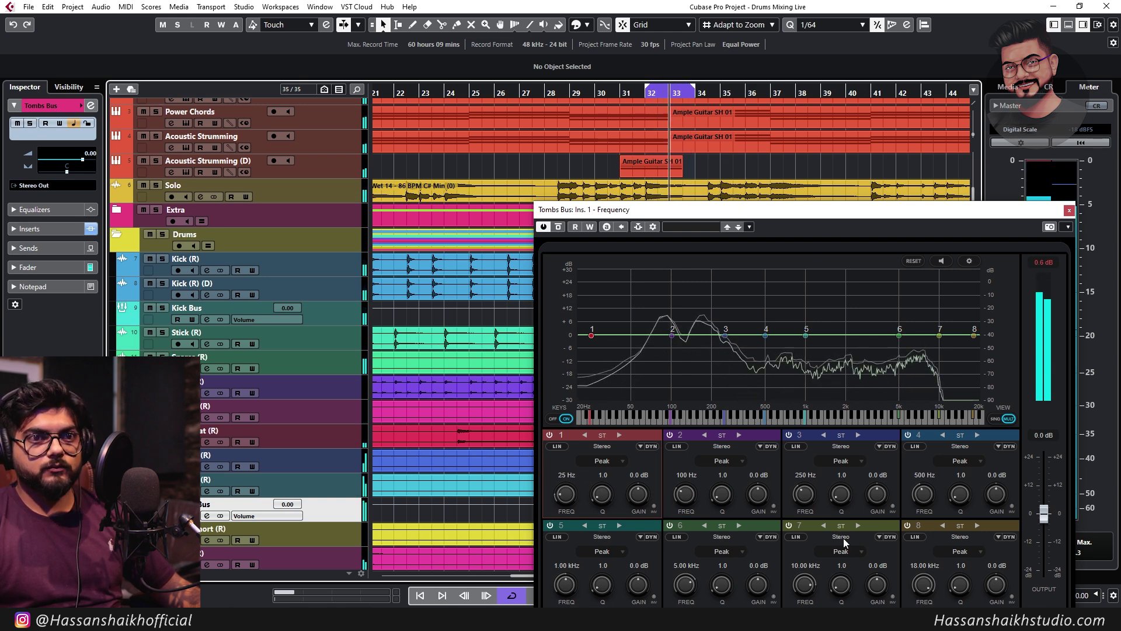
click(961, 550)
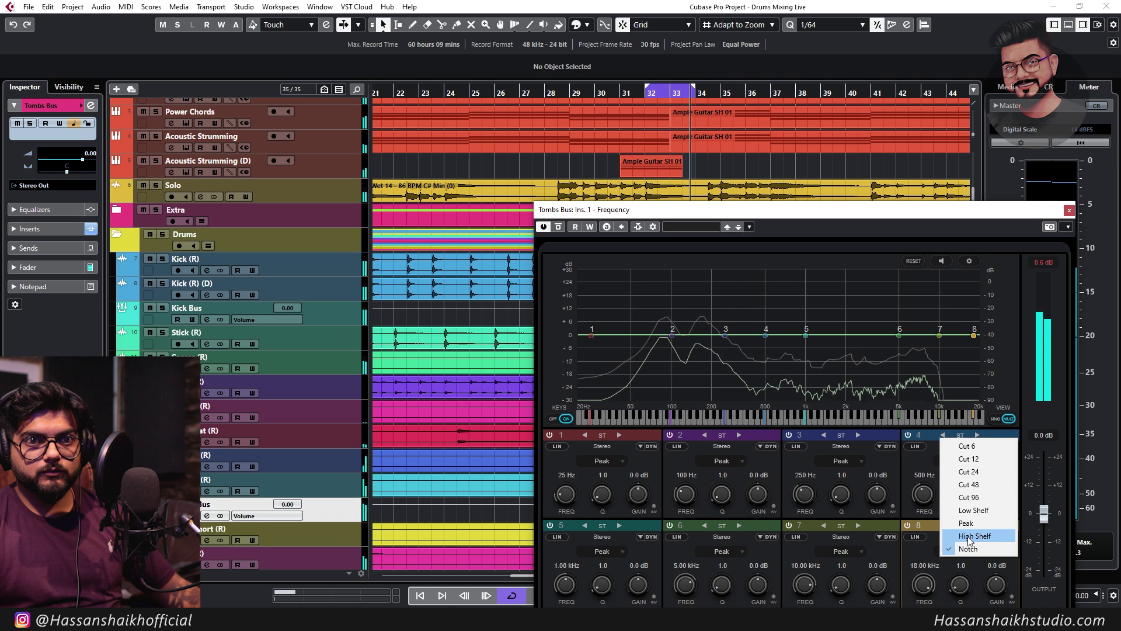
click(970, 498)
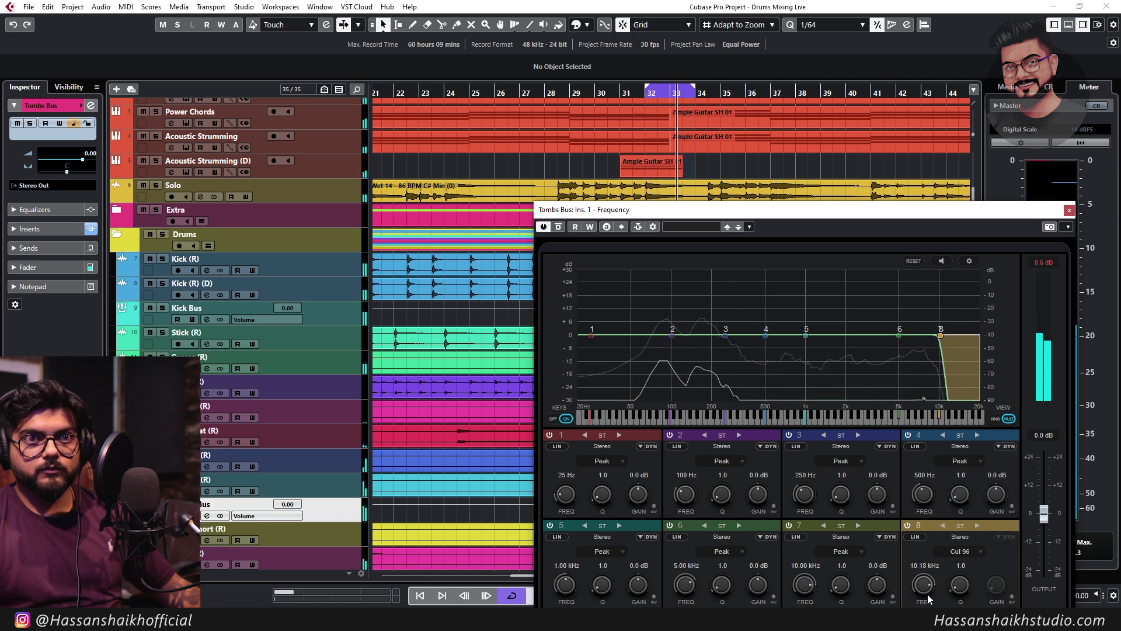
drag(592, 336, 621, 340)
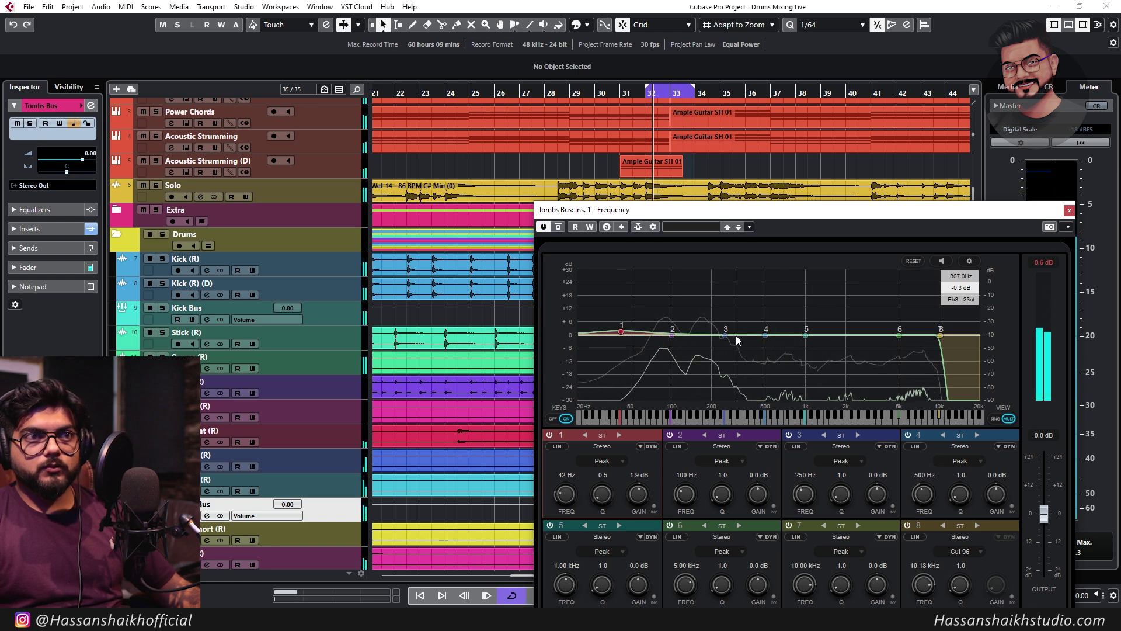
drag(728, 334, 700, 331)
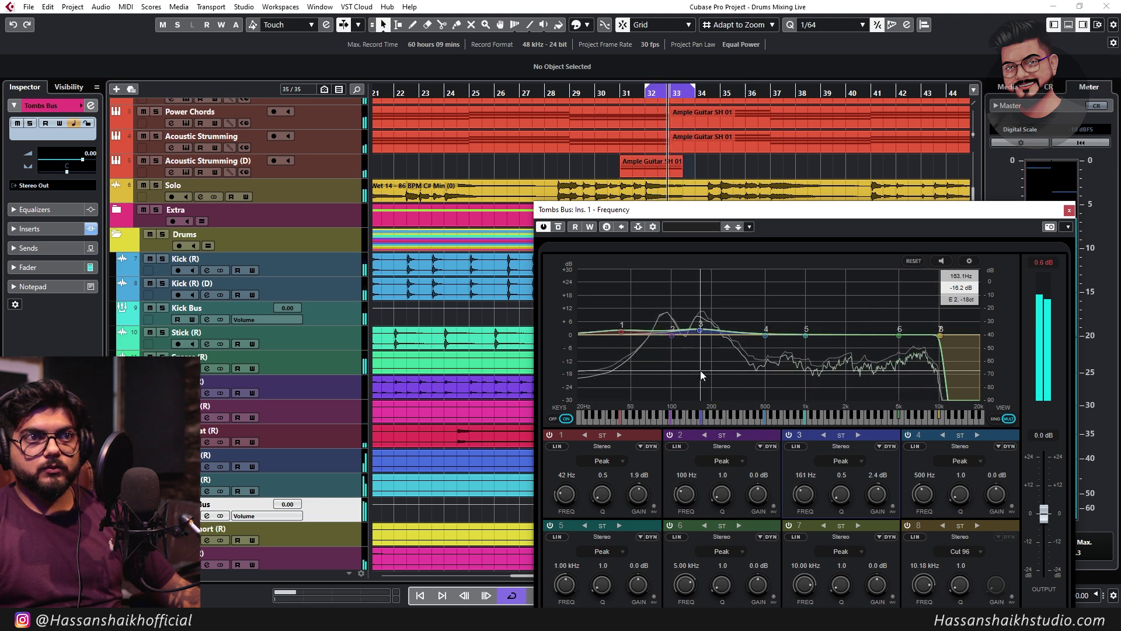
Insert the Tube Compressor after the Frequency EQ on Tombs Bus
key(e)
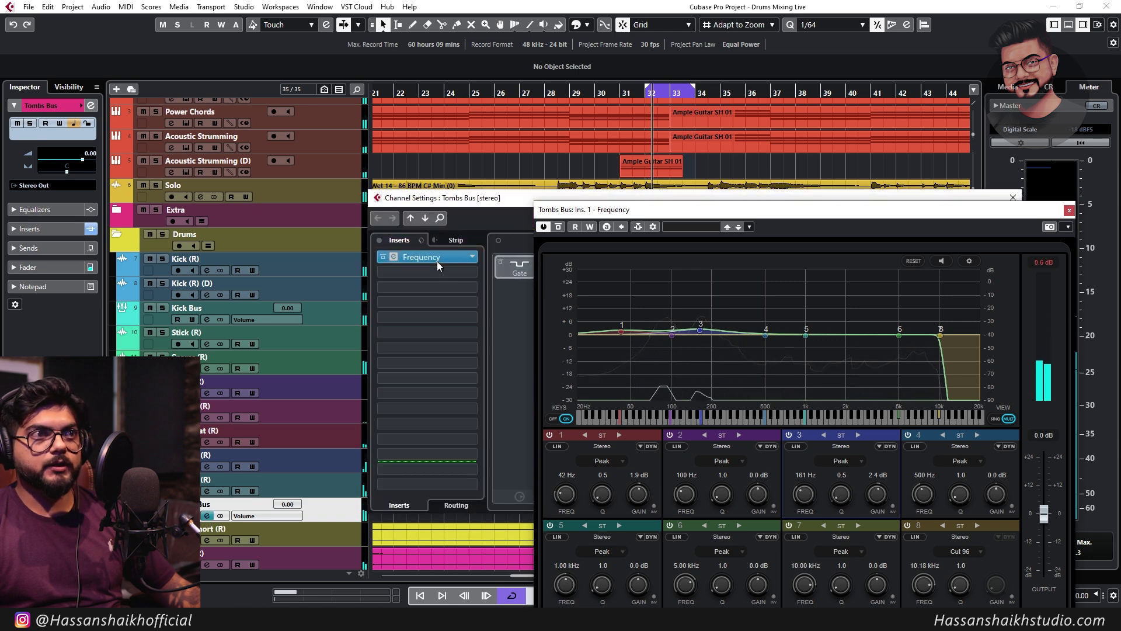
click(453, 267)
text(t)
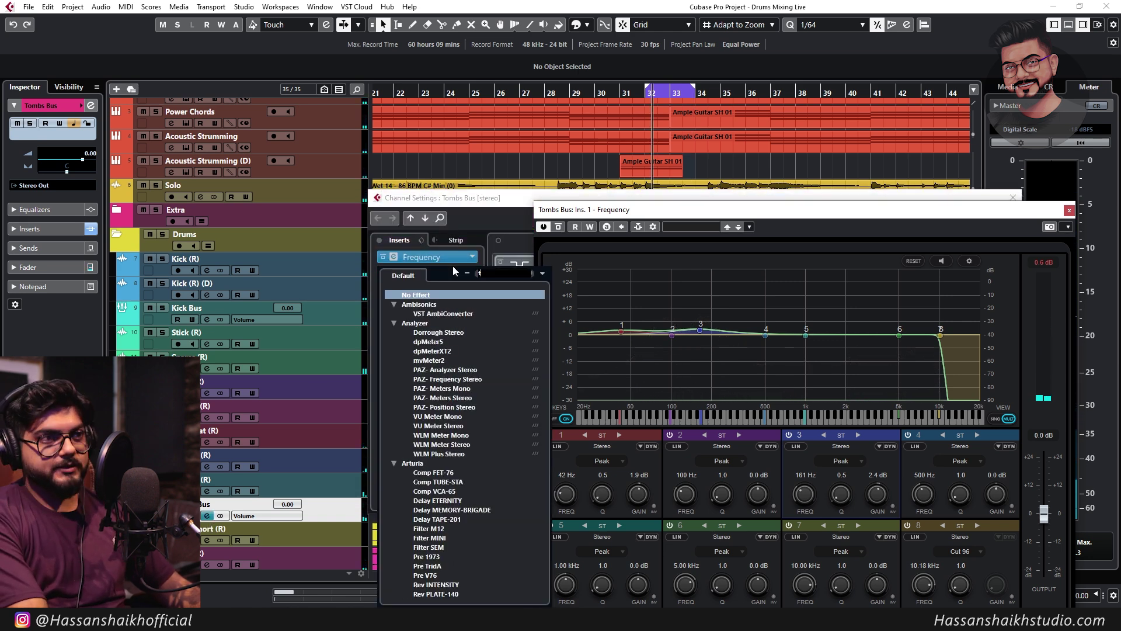
text(ub)
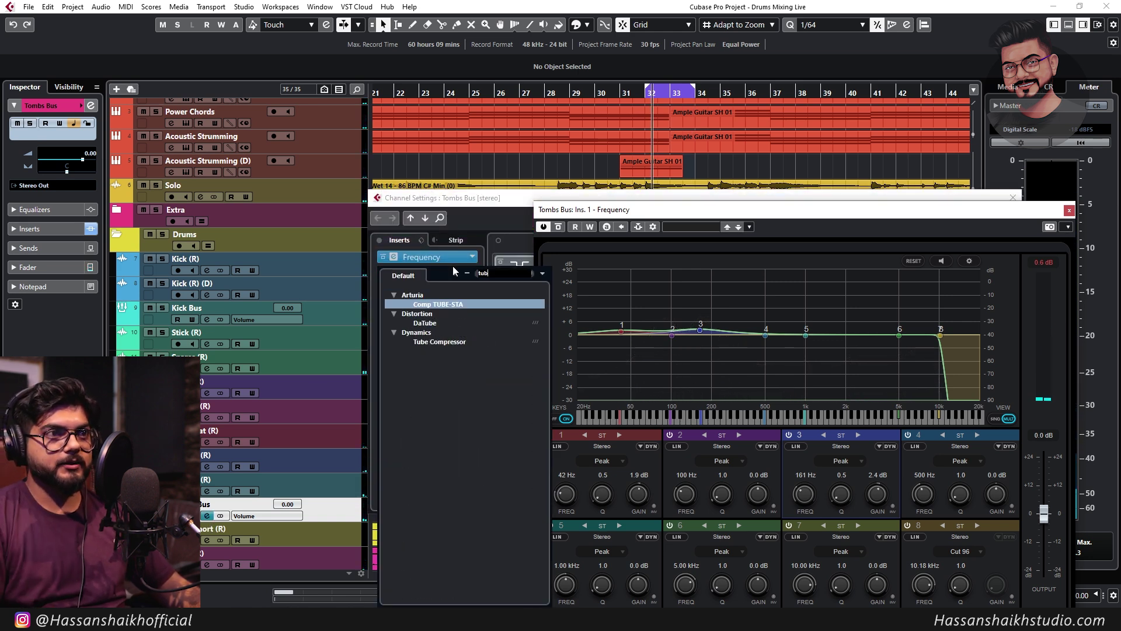
click(443, 342)
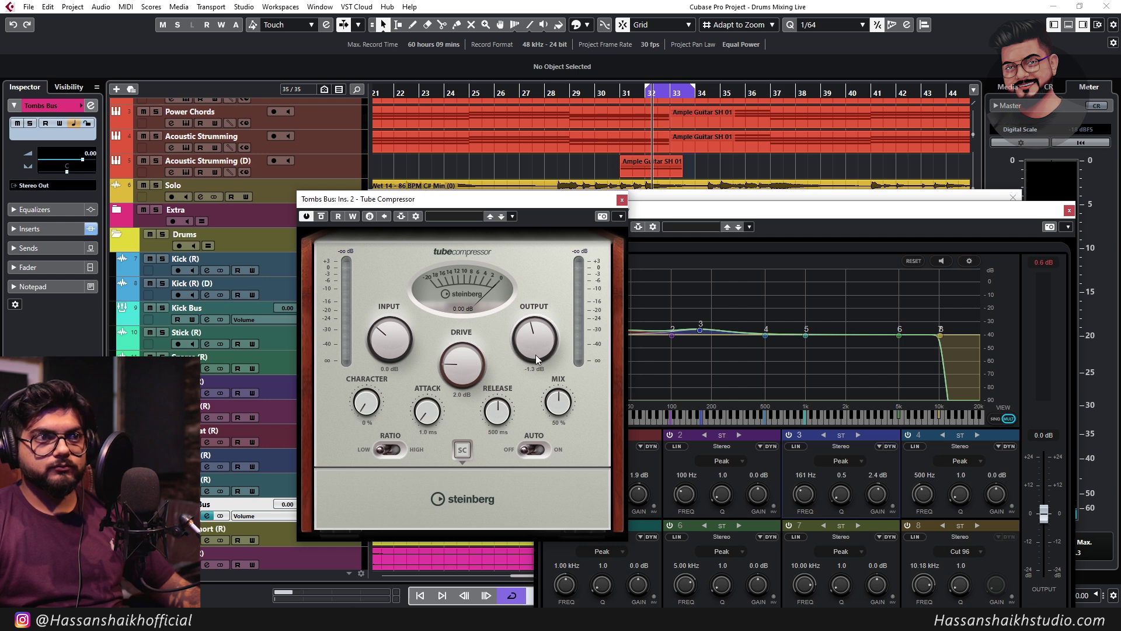
Set the Tube Compressor's input to -1.0 dB and output to -3.0 dB, audition it in the mix, and close the Tombs Bus windows
key(space)
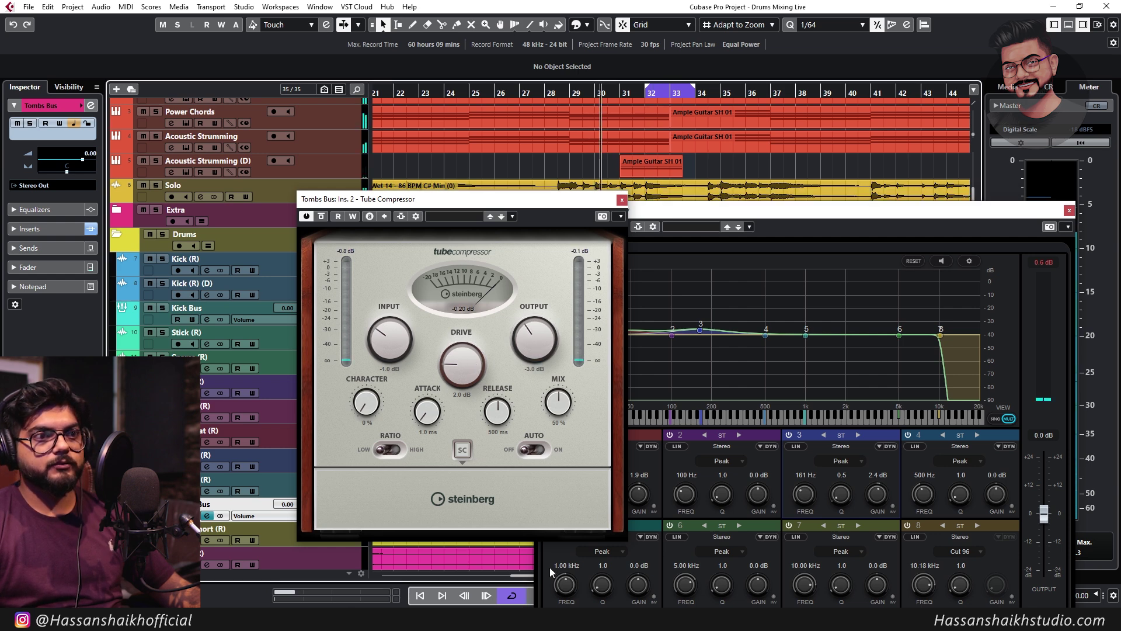
click(1069, 210)
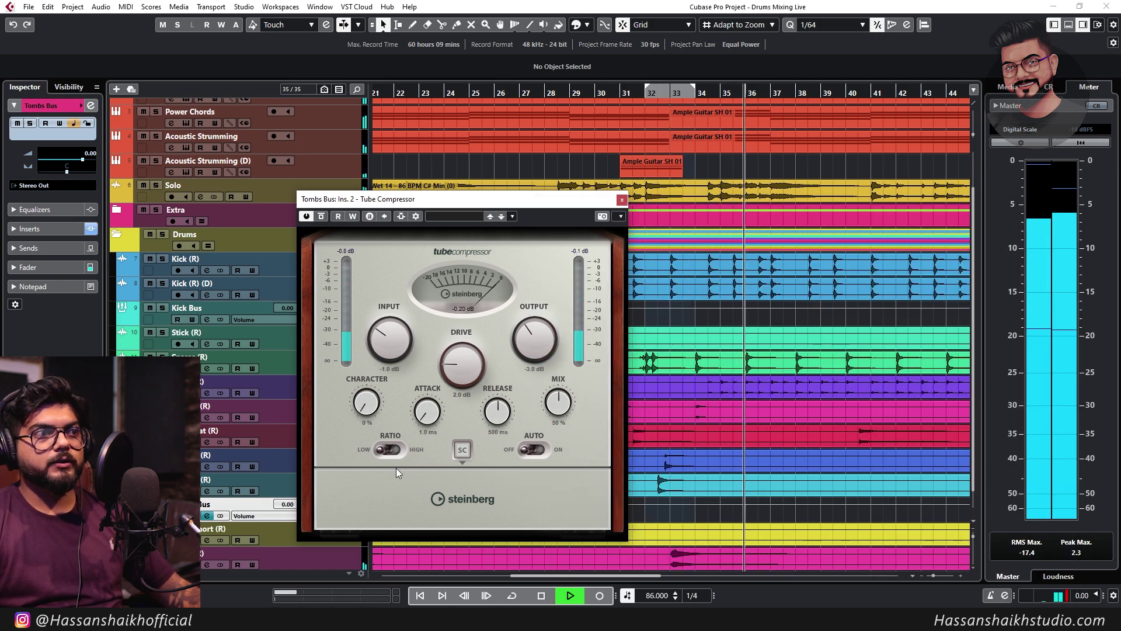
key(space)
click(193, 517)
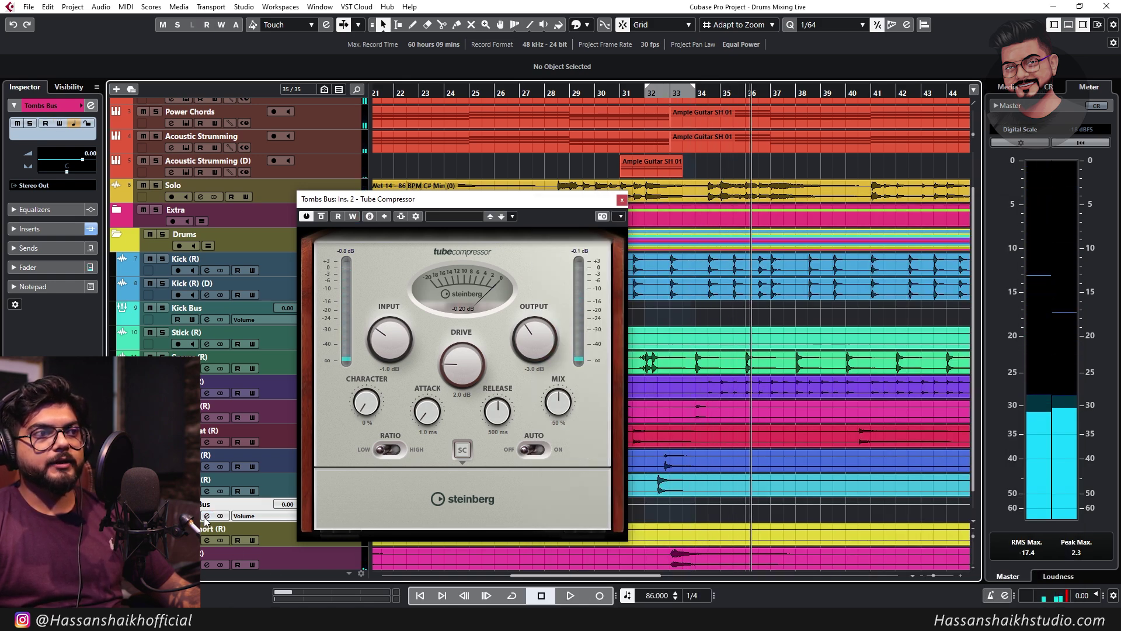
click(206, 516)
drag(586, 205, 362, 204)
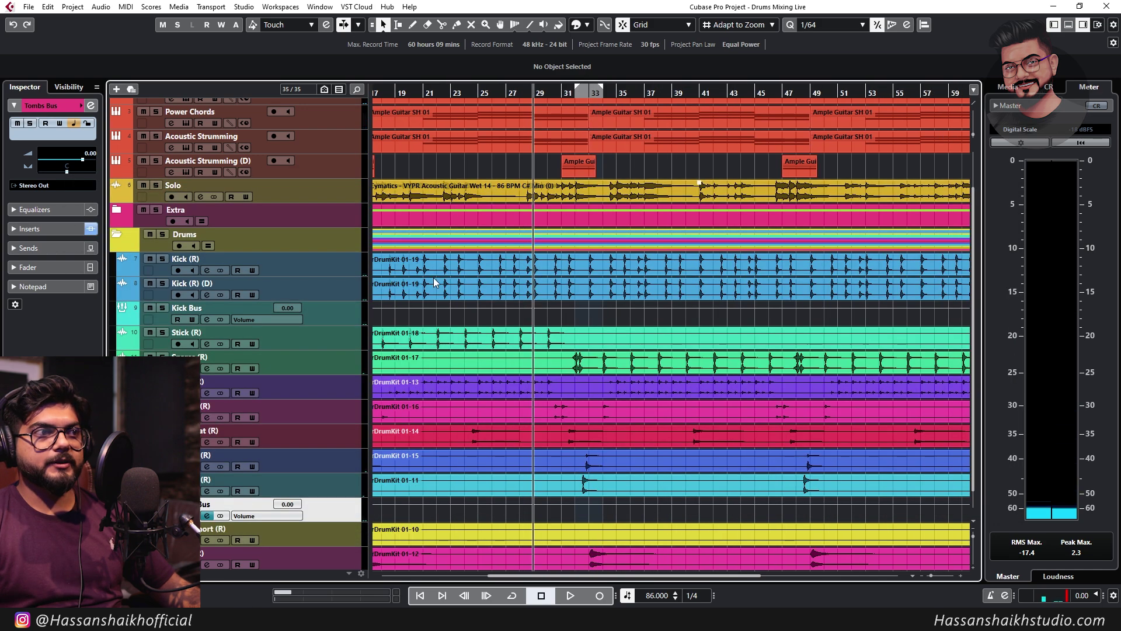
Lower the Tomb 1 (R) volume to about -4 dB and the Tomb 2 (R) volume to -5.31 dB, and start playback
click(334, 457)
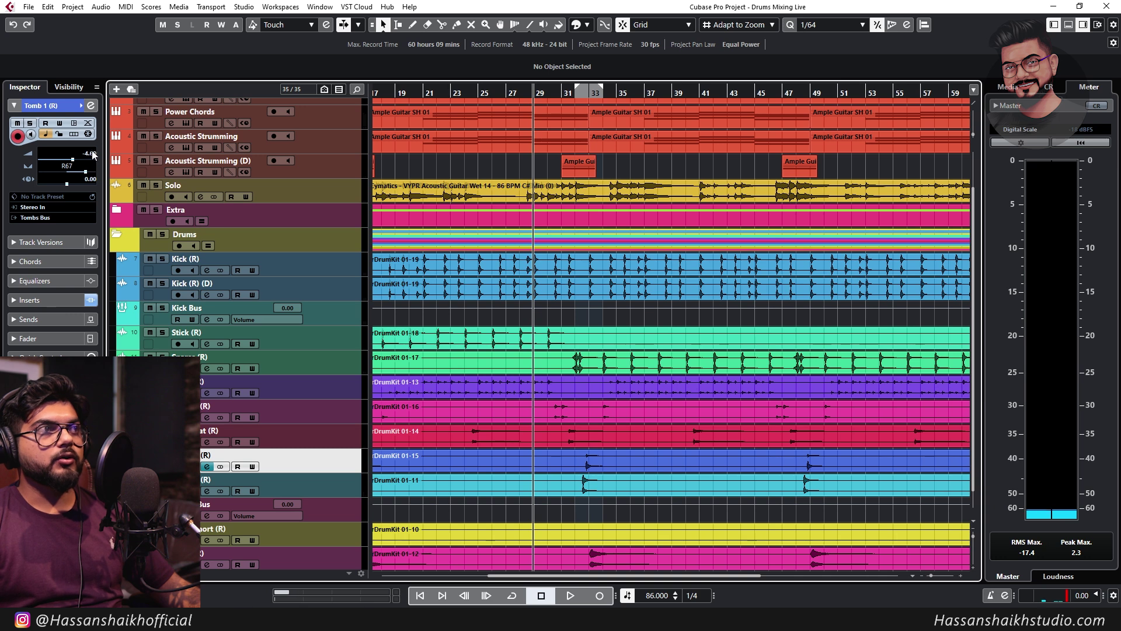
click(349, 476)
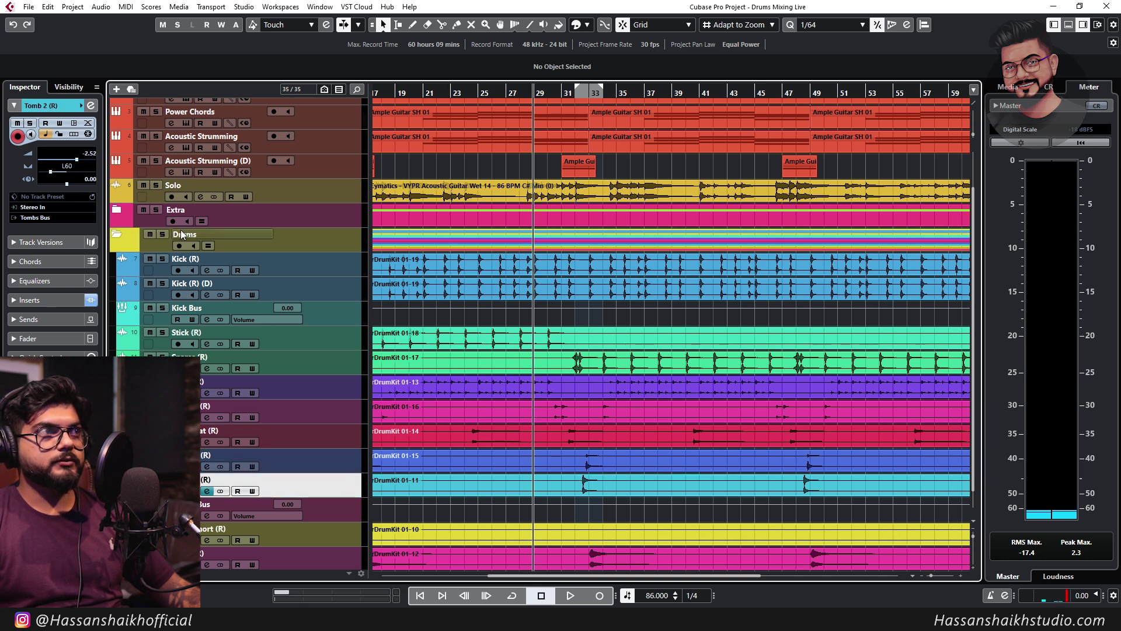
key(space)
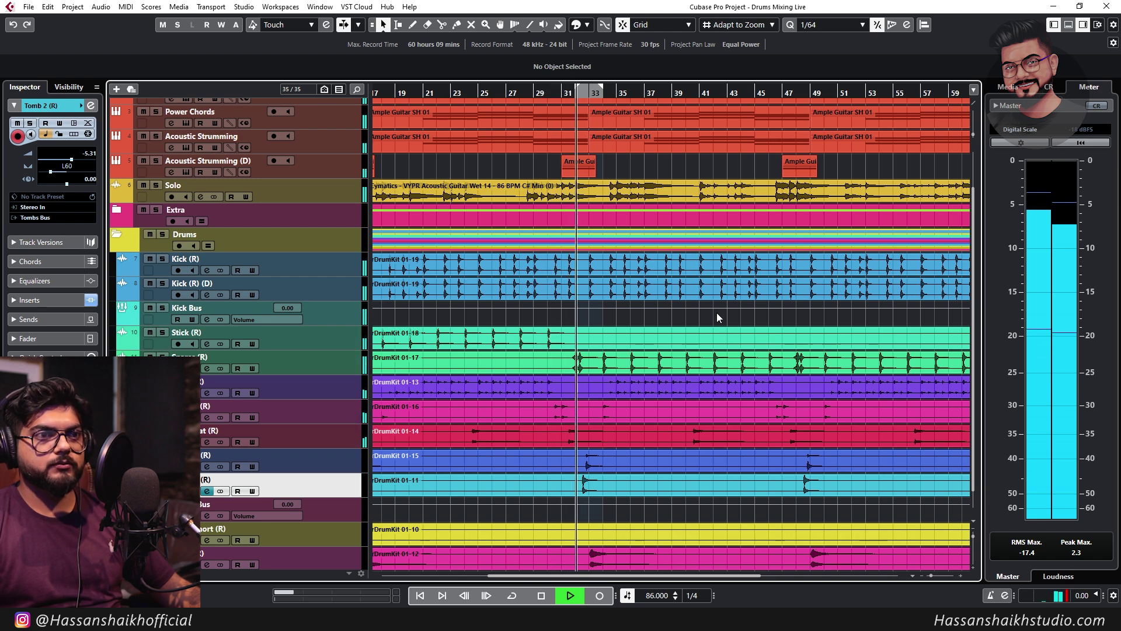
Check the Tombs Bus channel during playback and lower the Tomb 1 (R) volume to about -5 dB
click(208, 516)
click(208, 516)
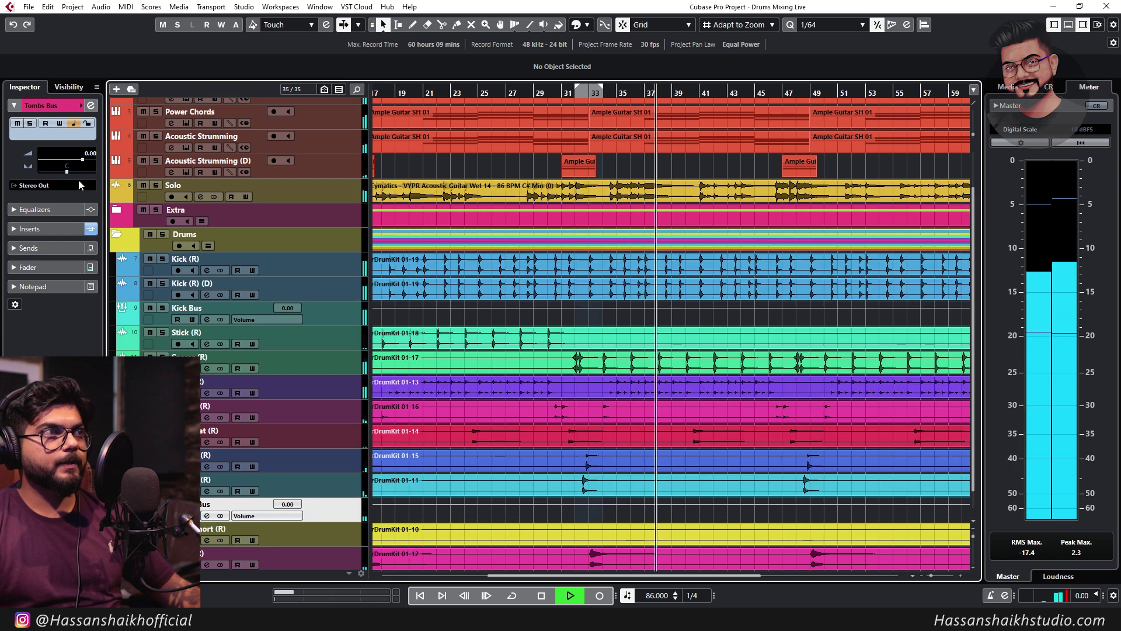
click(350, 466)
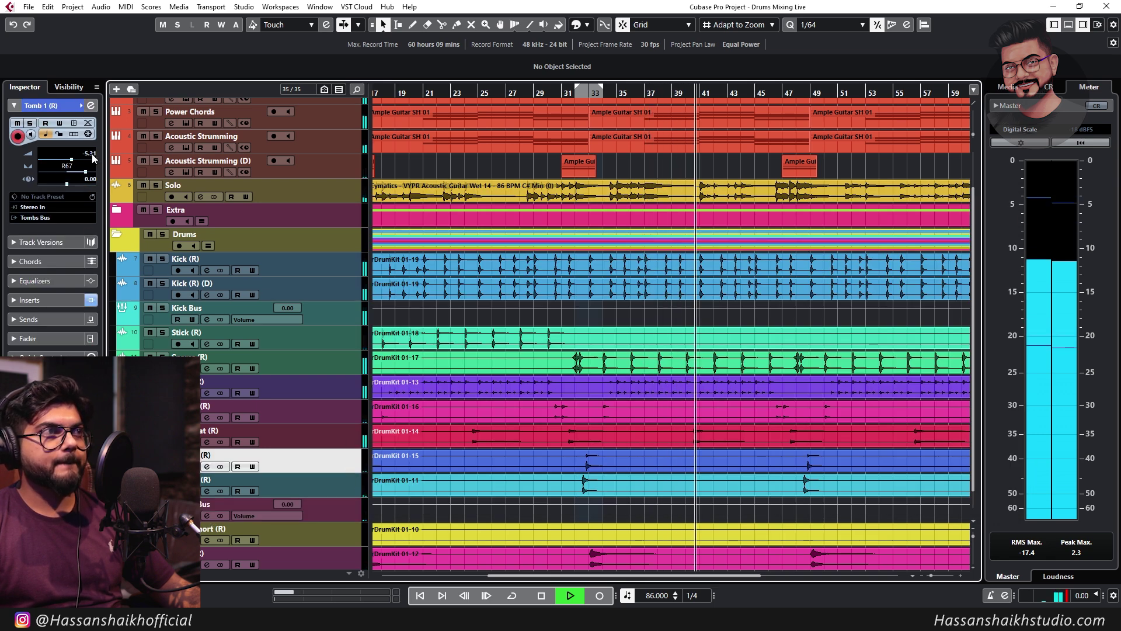
Set the Tomb 2 (R) and Tomb 1 (R) volumes to -6.00 dB and replay the tom hits near bar 32
click(349, 488)
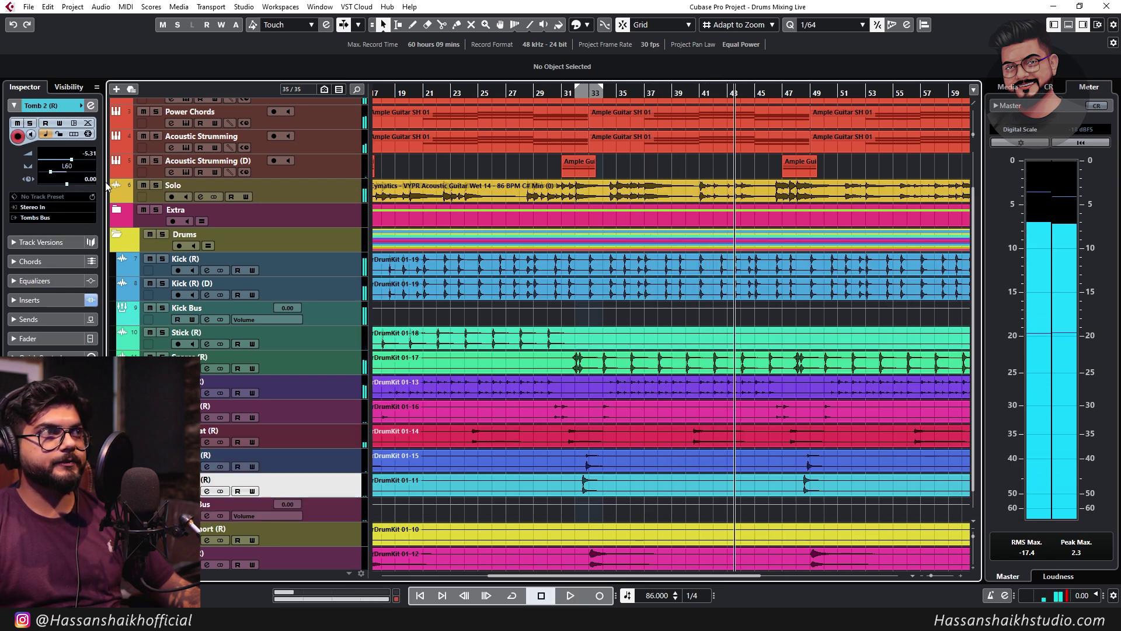
drag(94, 162, 94, 155)
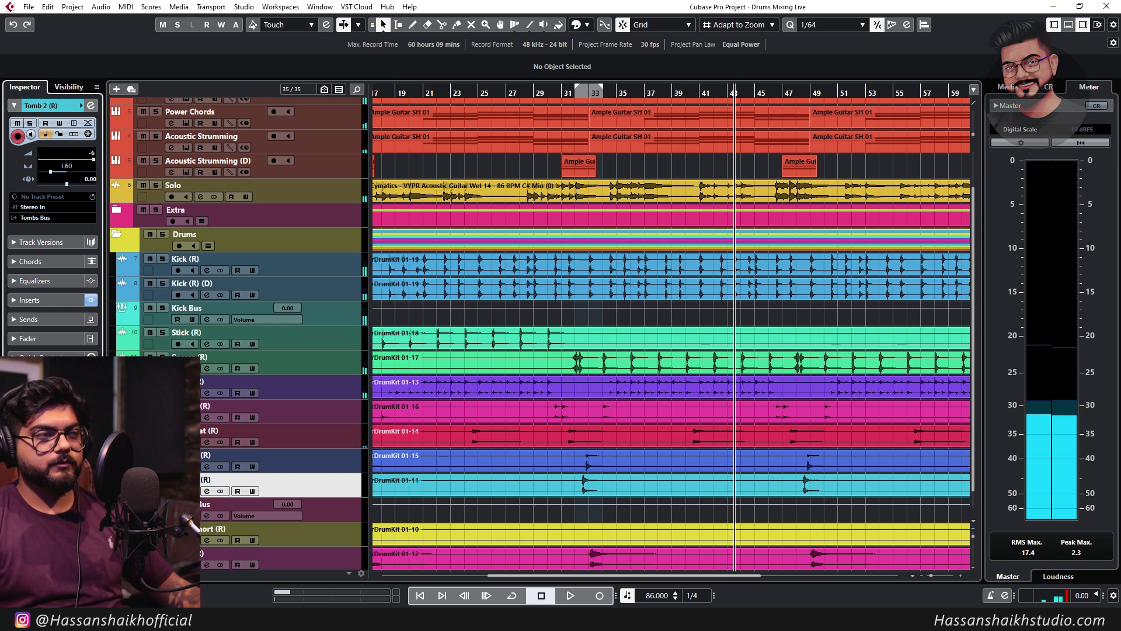
click(336, 462)
double_click(95, 152)
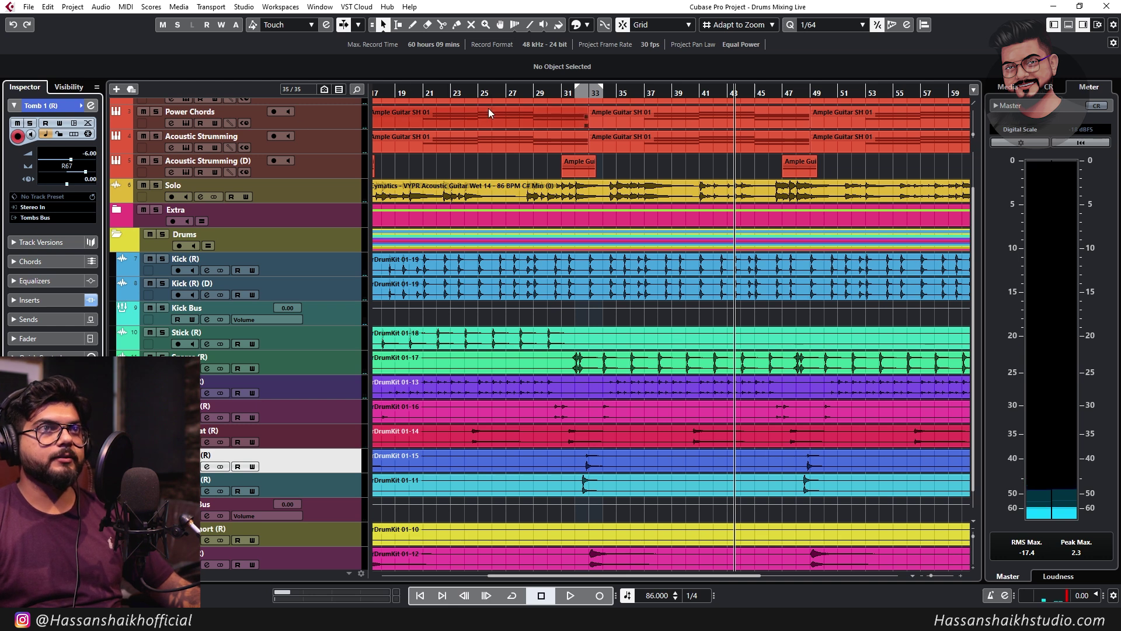
click(528, 88)
key(space)
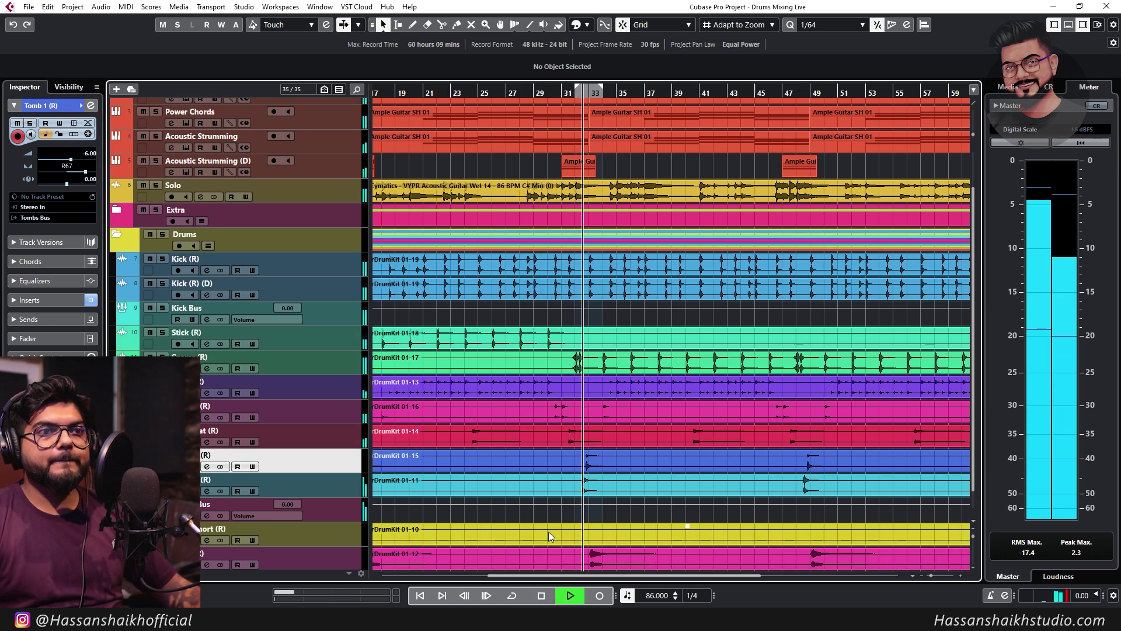
Move the Crash (R) track directly above Crash Short (R) in the track list
scroll(548, 527, down, 1)
key(g)
key(g)
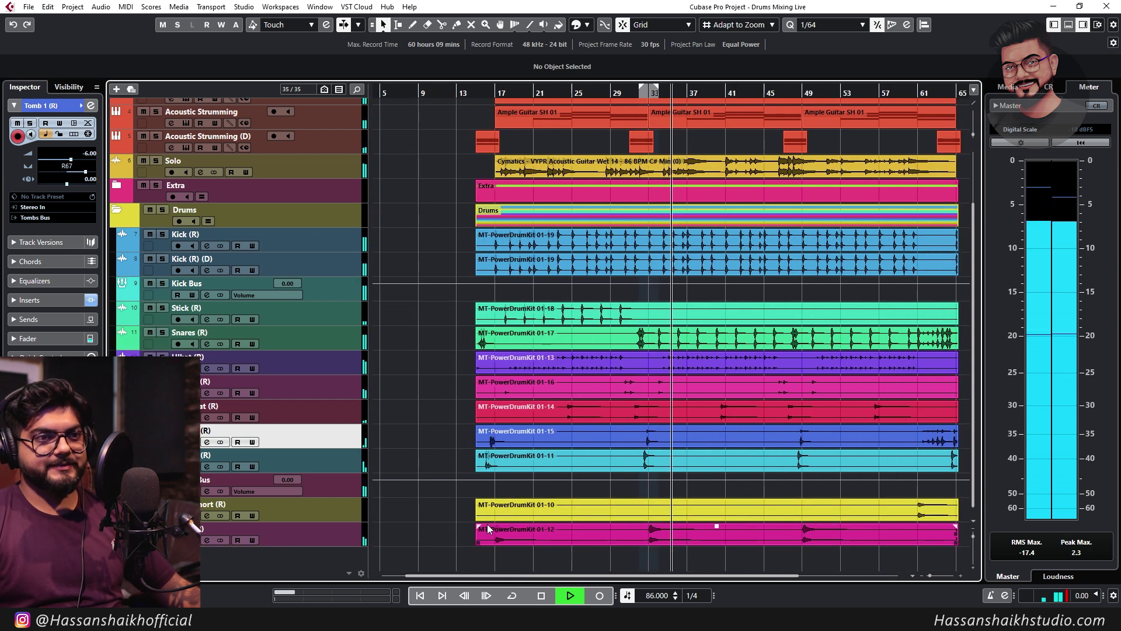
key(g)
key(g)
drag(355, 532, 348, 502)
Insert the Frequency EQ as the first insert on the Crash (R) channel
click(208, 516)
click(440, 262)
text(fr)
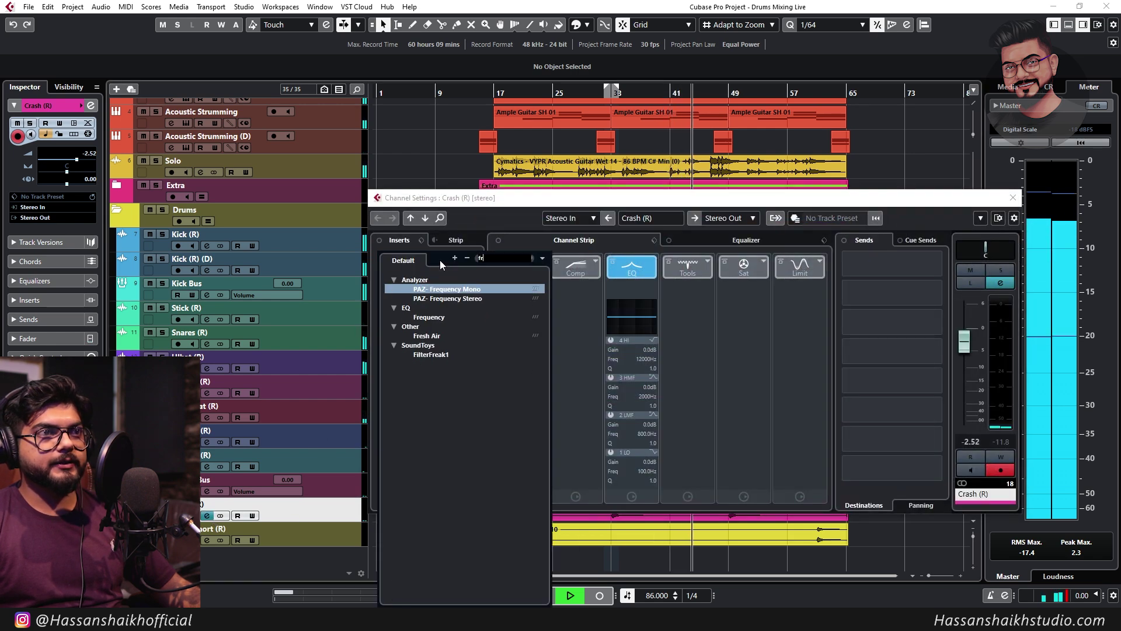
click(438, 316)
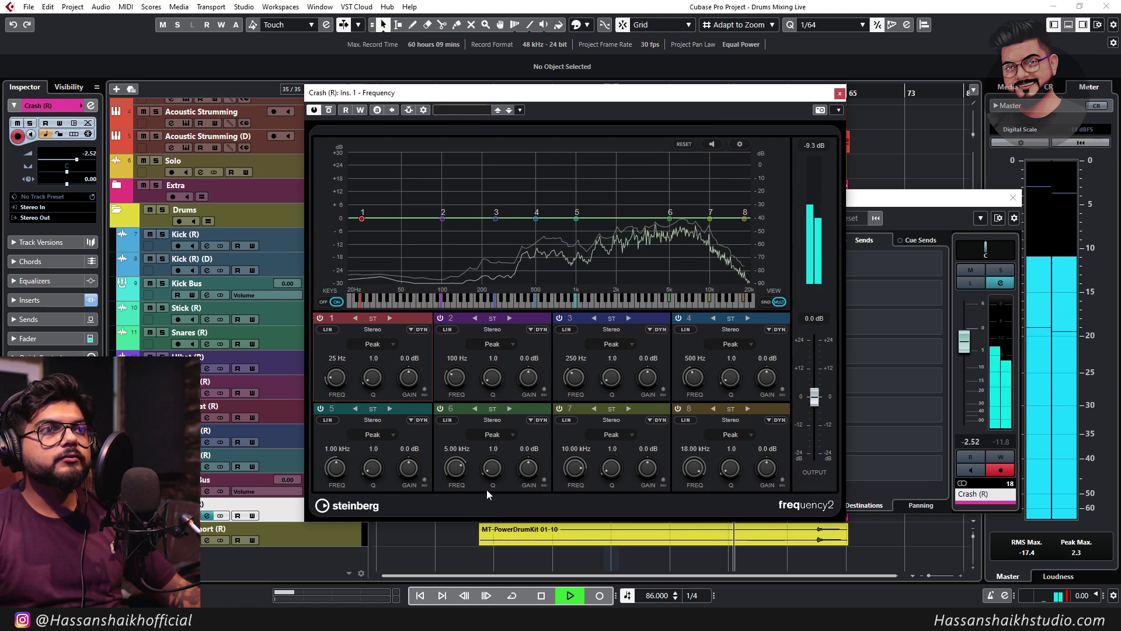
Stop playback and set EQ band 1 on Crash (R) to a Cut 48 filter at 427 Hz
key(space)
click(372, 344)
click(380, 396)
drag(336, 377, 357, 365)
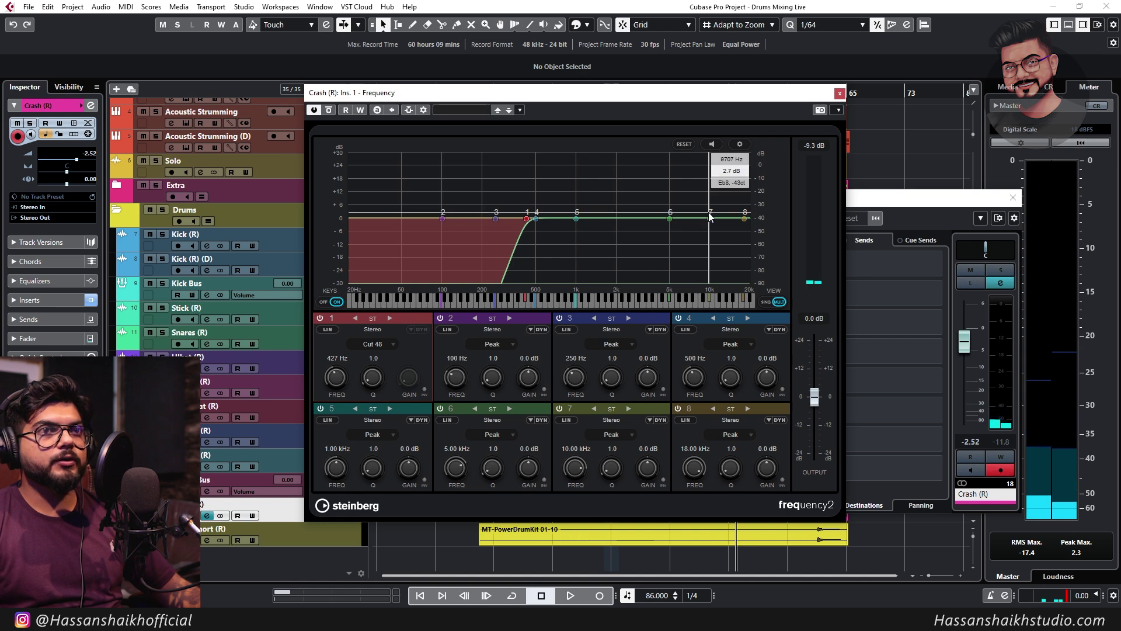
Boost Crash (R) EQ band 7 by 2.4 dB at 7.40 kHz and band 8 by 5.3 dB at 20 kHz, and audition the result
drag(709, 219, 711, 215)
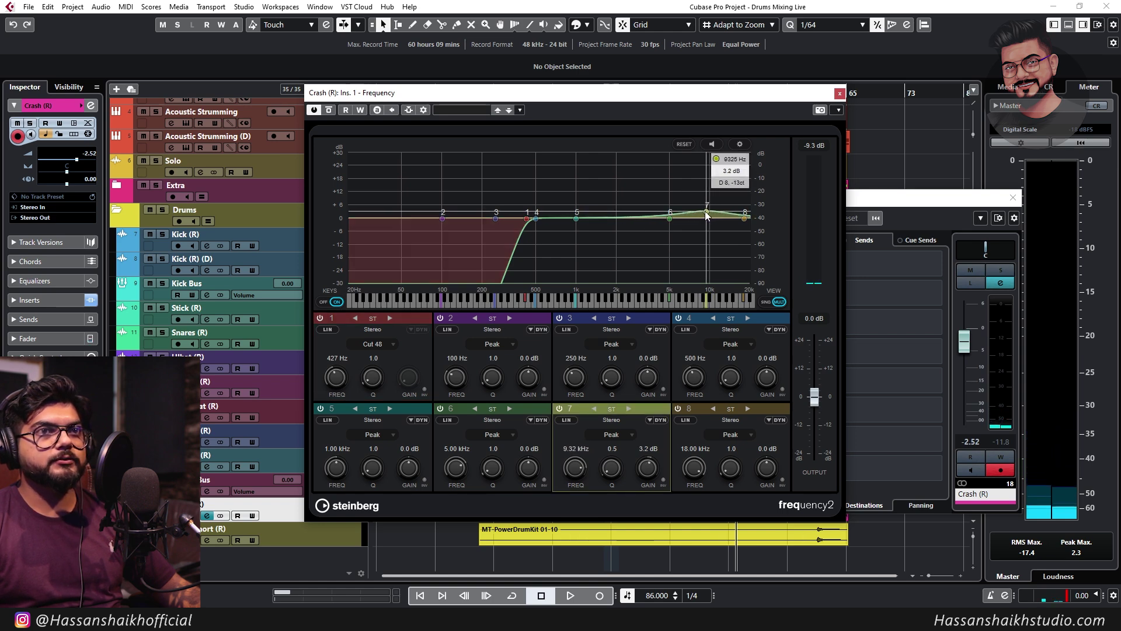
drag(743, 219, 743, 214)
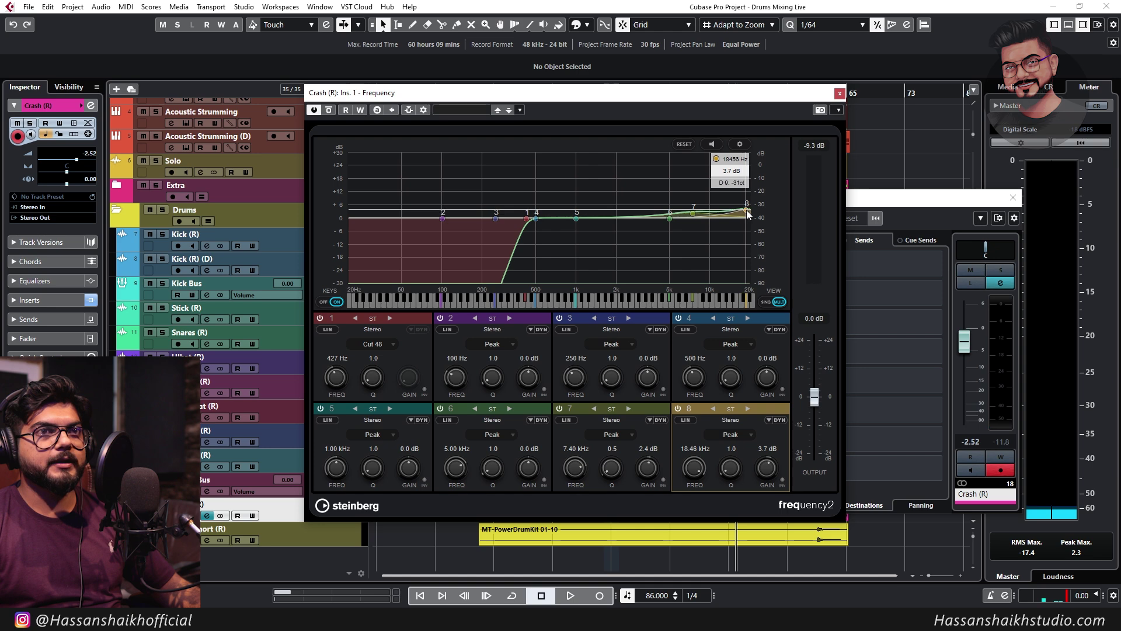
key(space)
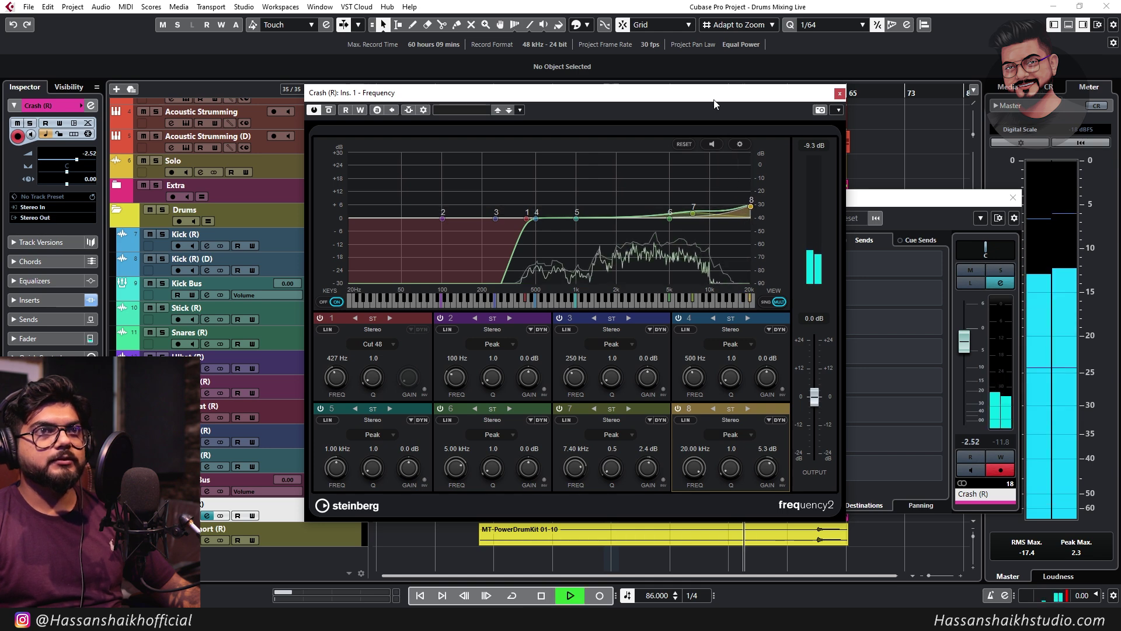
drag(717, 101, 576, 196)
click(671, 93)
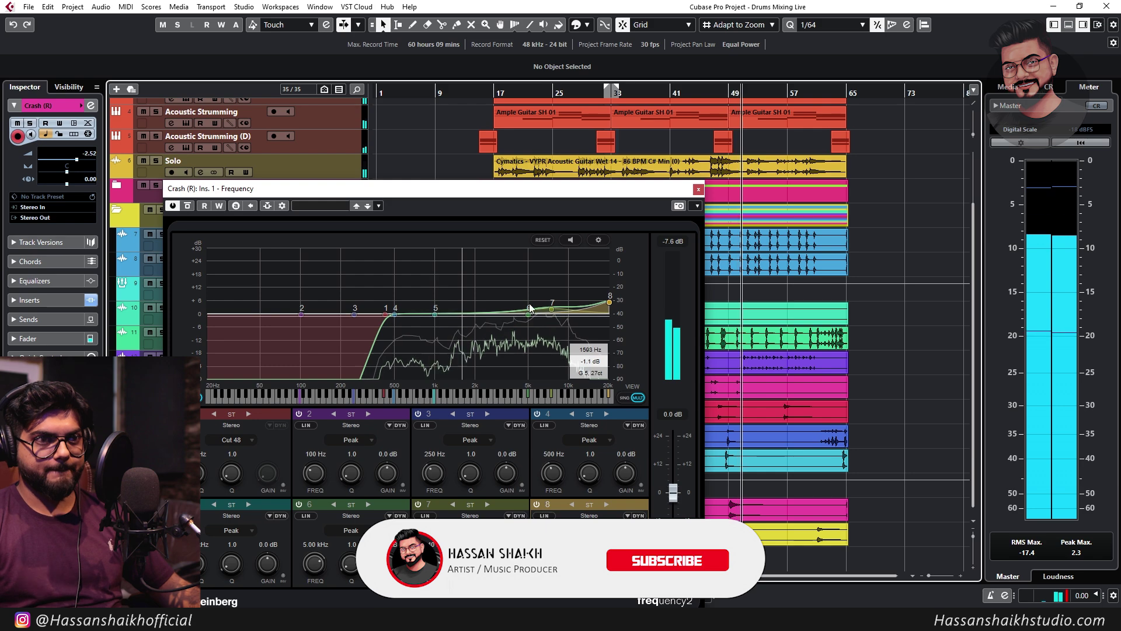
click(698, 189)
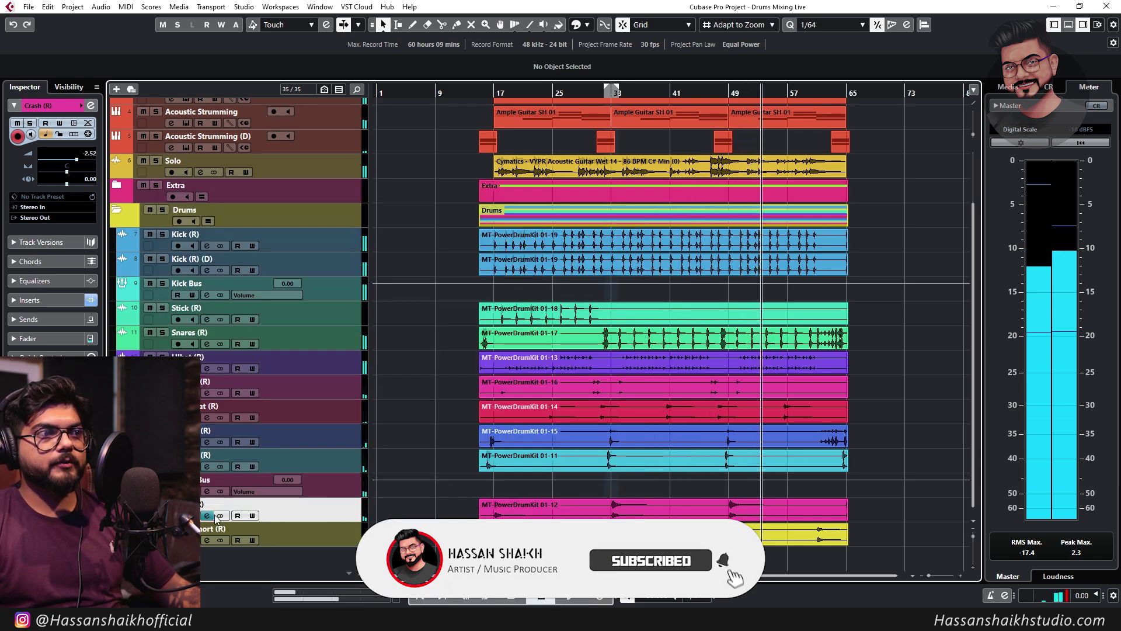
Enable the Compressor in the Crash (R) channel strip with a threshold of -26.0 dB and audition the crash
click(209, 516)
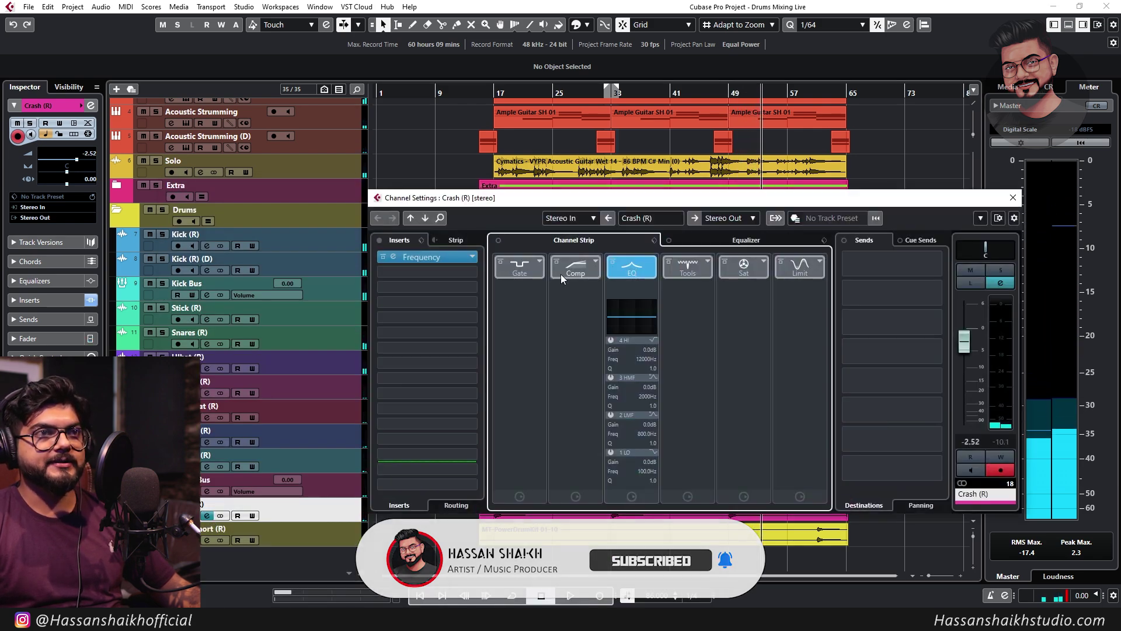
click(590, 304)
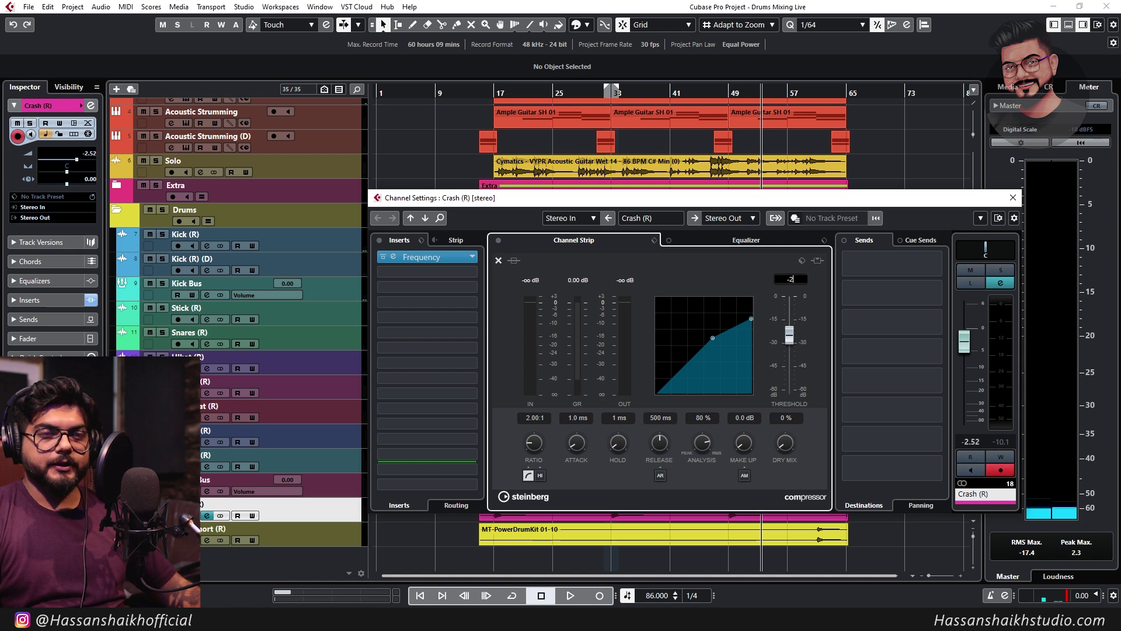
click(707, 94)
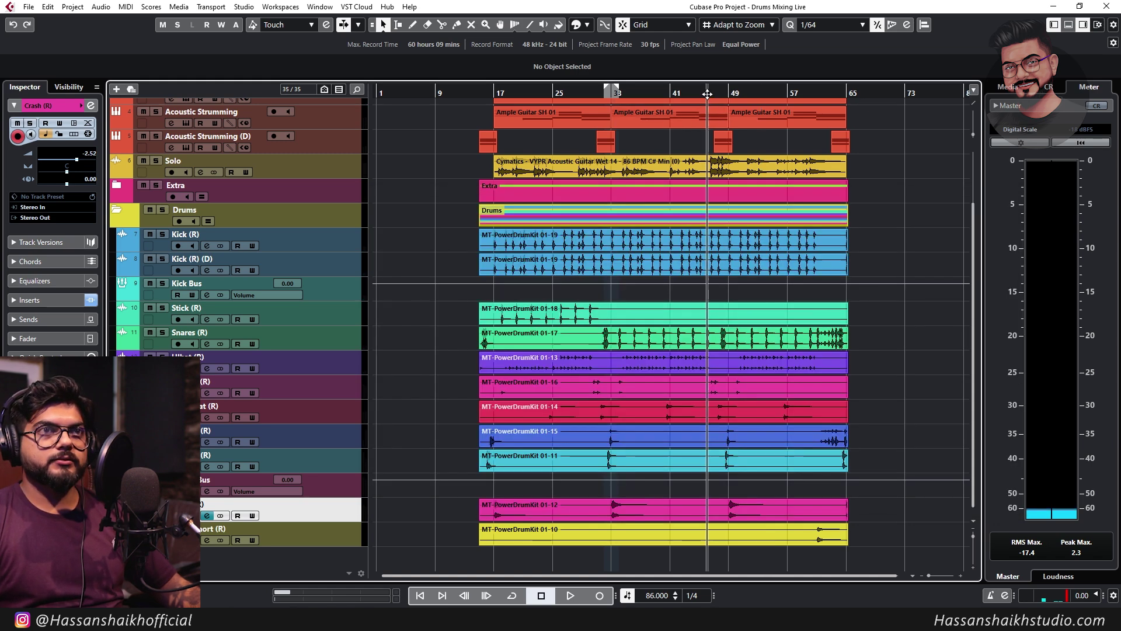
key(space)
key(e)
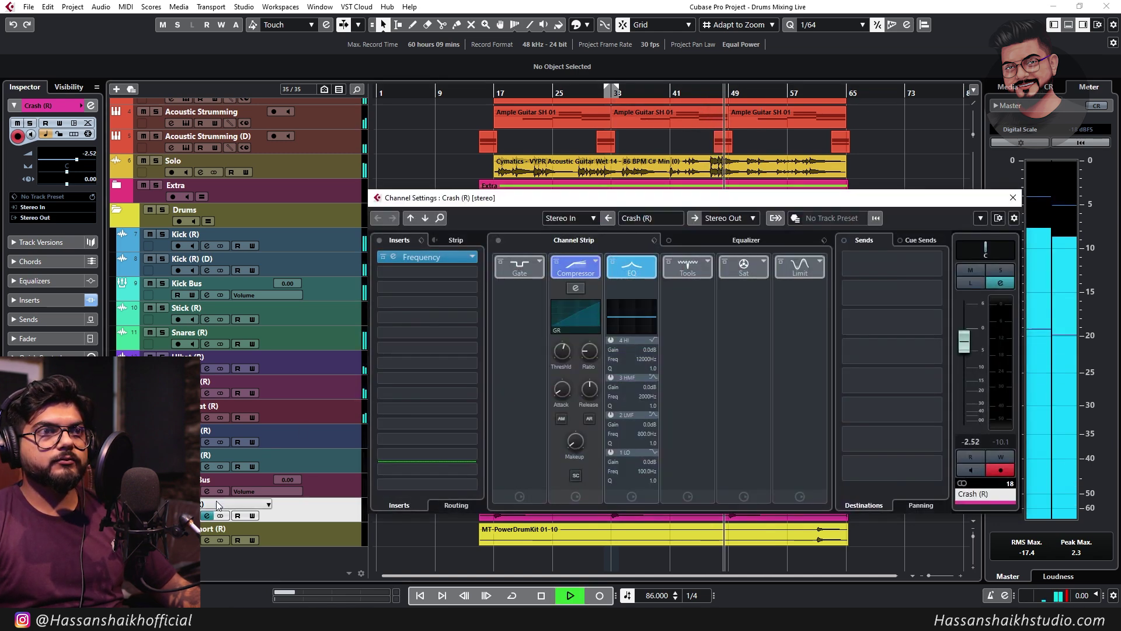
click(575, 268)
key(space)
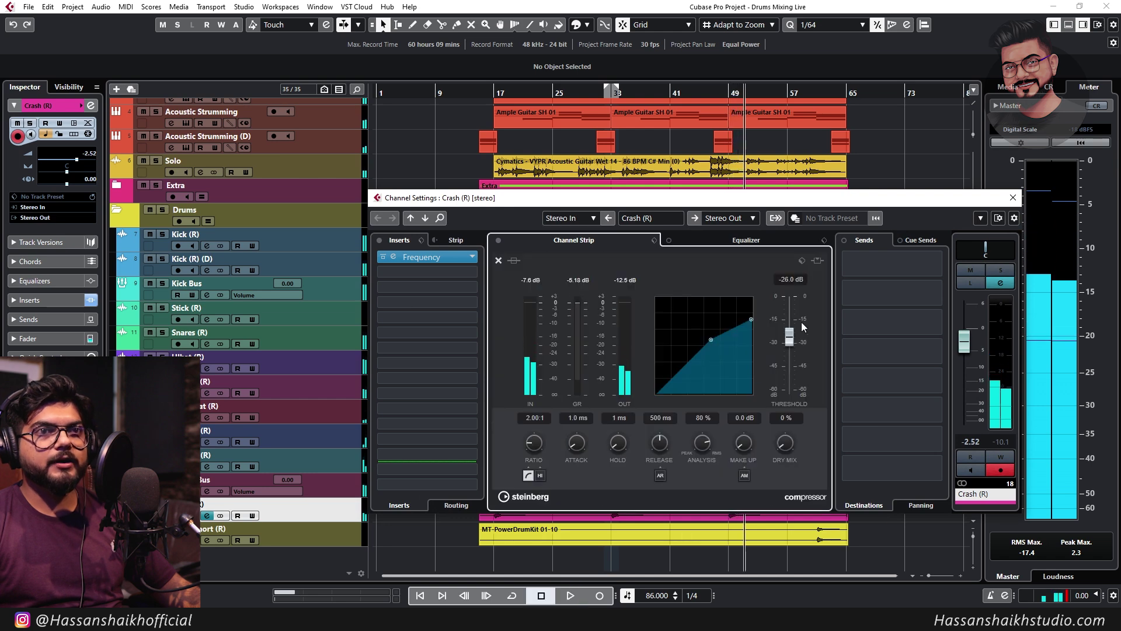
Raise the Crash (R) compressor threshold to -20.0 dB while replaying the crash near bar 49
drag(793, 335, 793, 332)
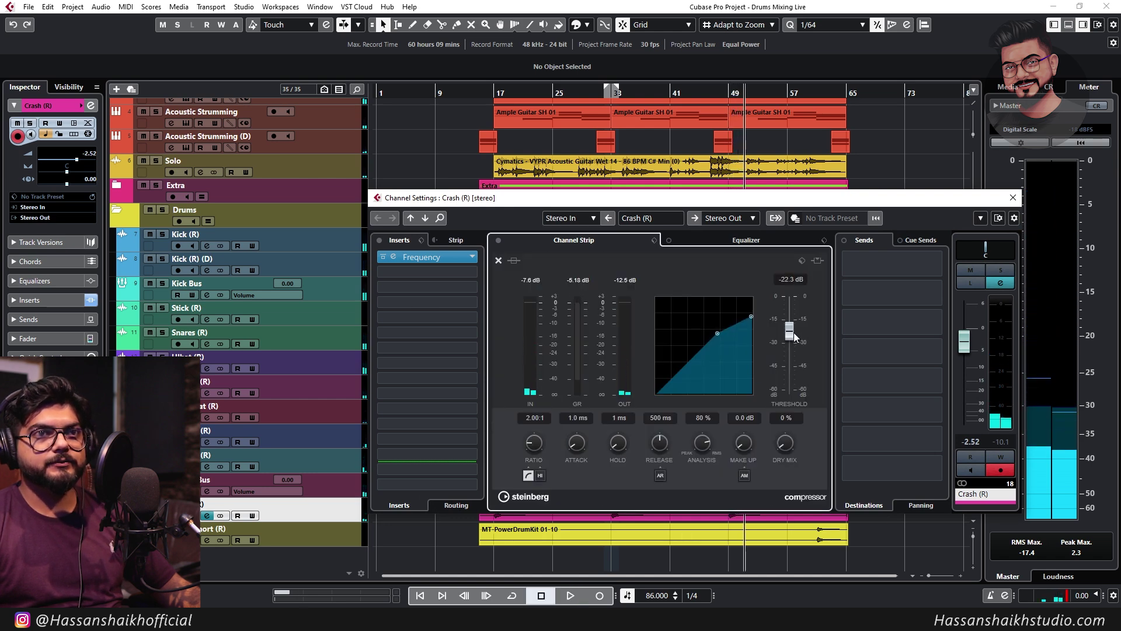
click(711, 92)
key(space)
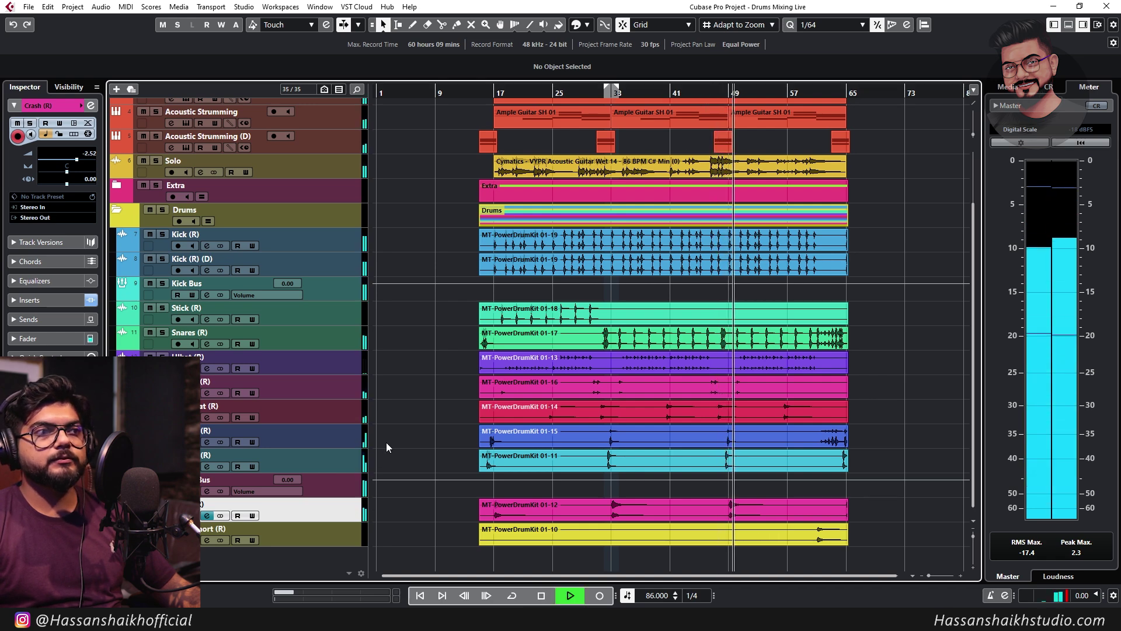
click(207, 516)
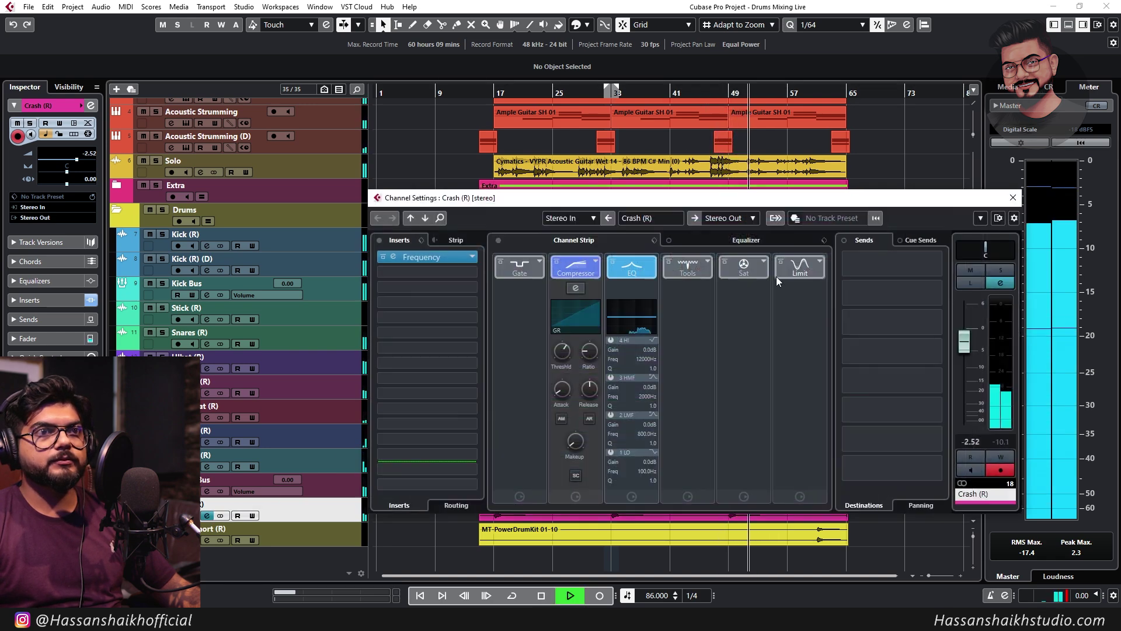
click(588, 274)
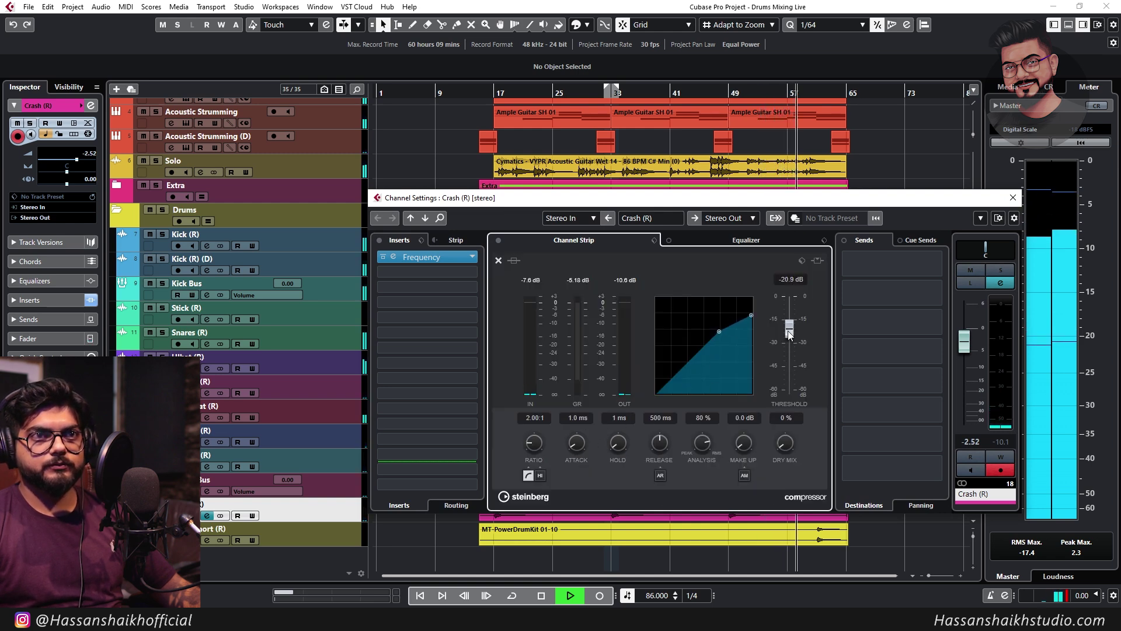
scroll(787, 331, up, 2)
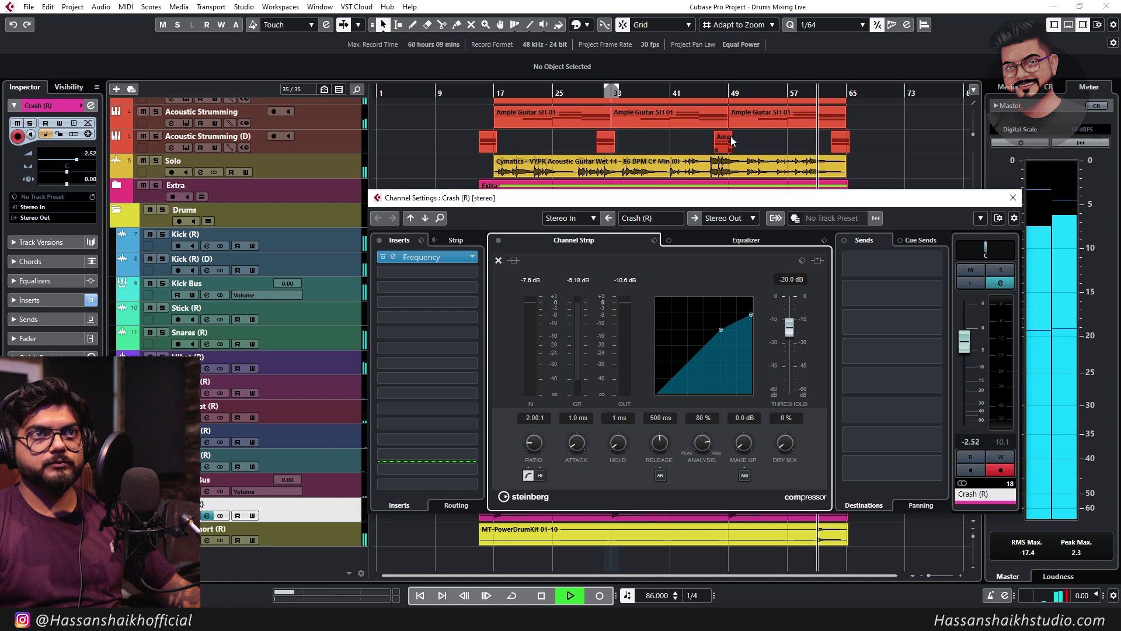
Lower the Crash (R) compressor threshold slightly by entering a new value, and replay the crash to check it
click(699, 94)
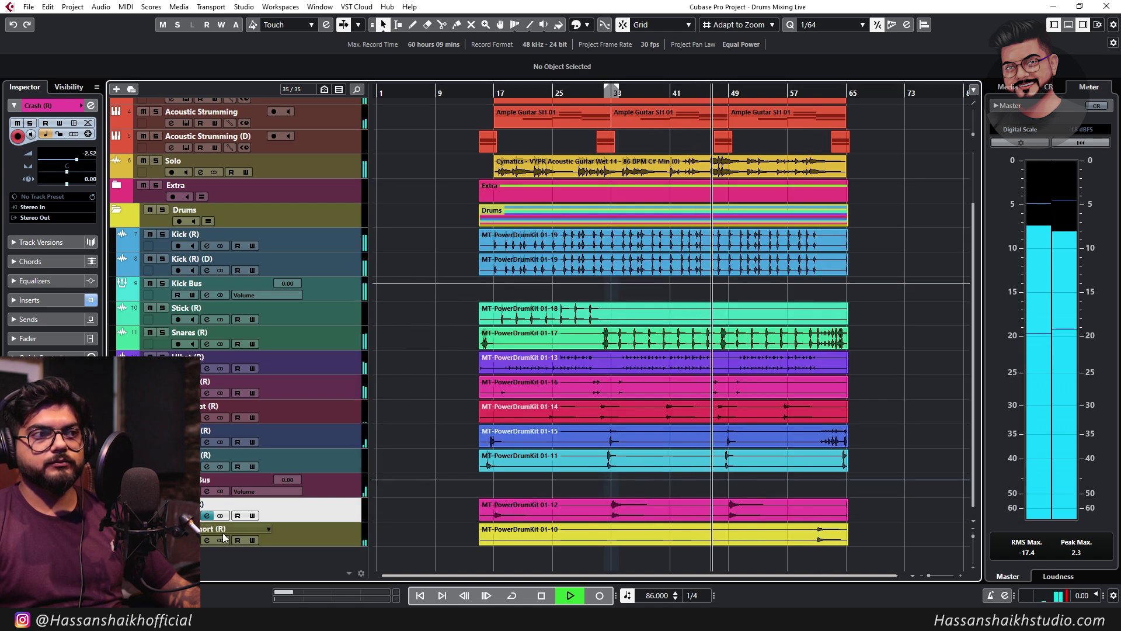
click(207, 515)
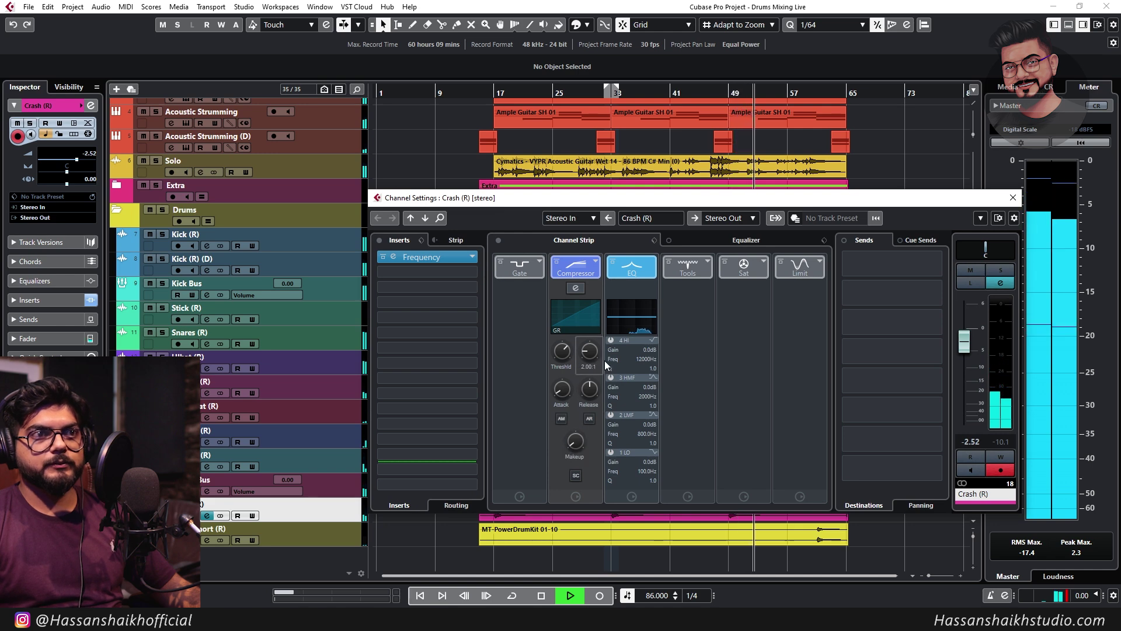
scroll(568, 358, down, 1)
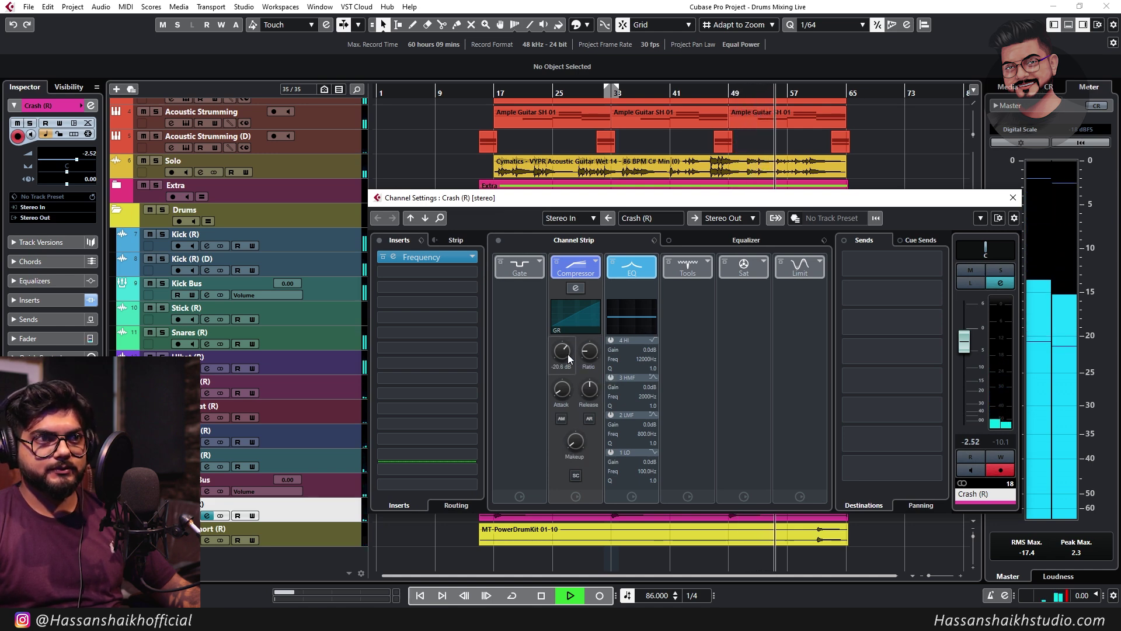
double_click(566, 367)
key(Return)
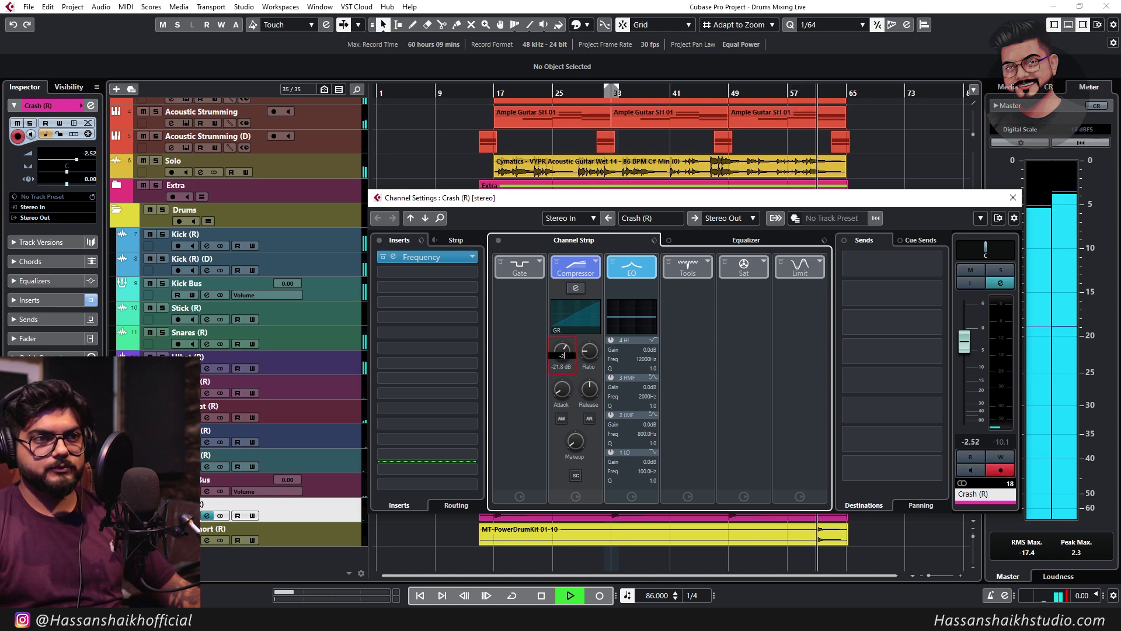
click(714, 101)
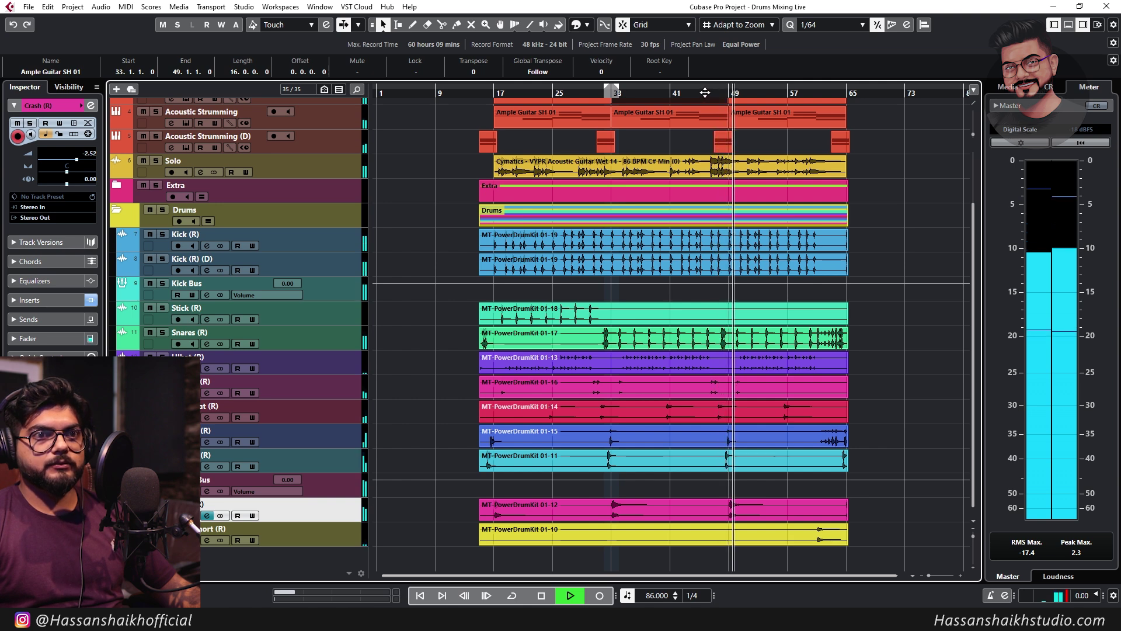
key(space)
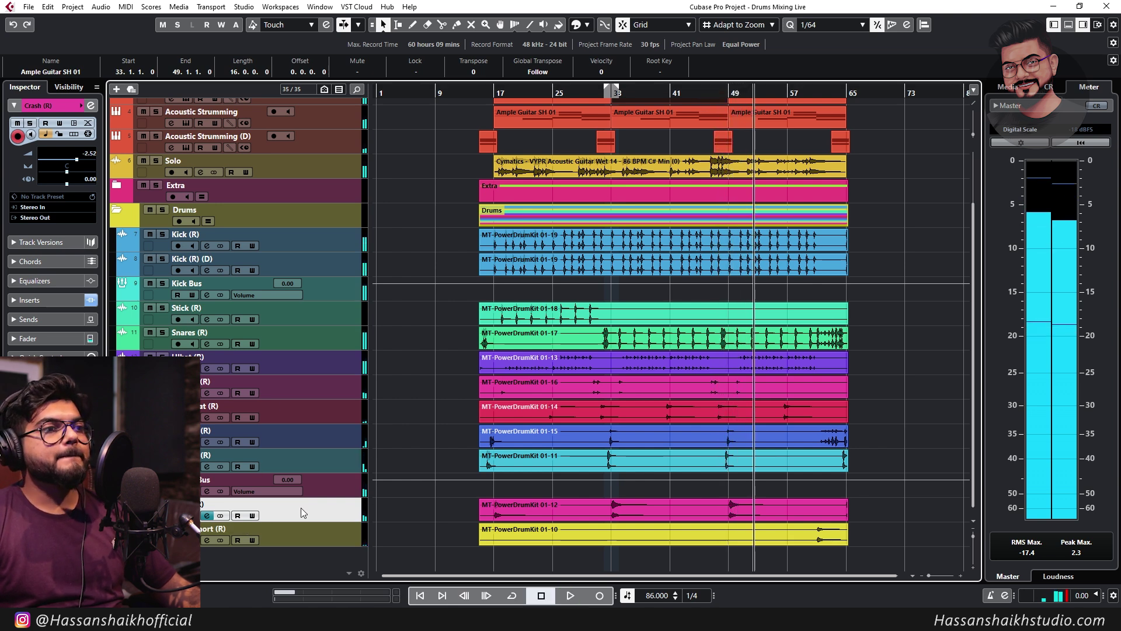
Copy the Frequency EQ insert from Crash (R) to Crash Short (R) in the mixer
click(1069, 25)
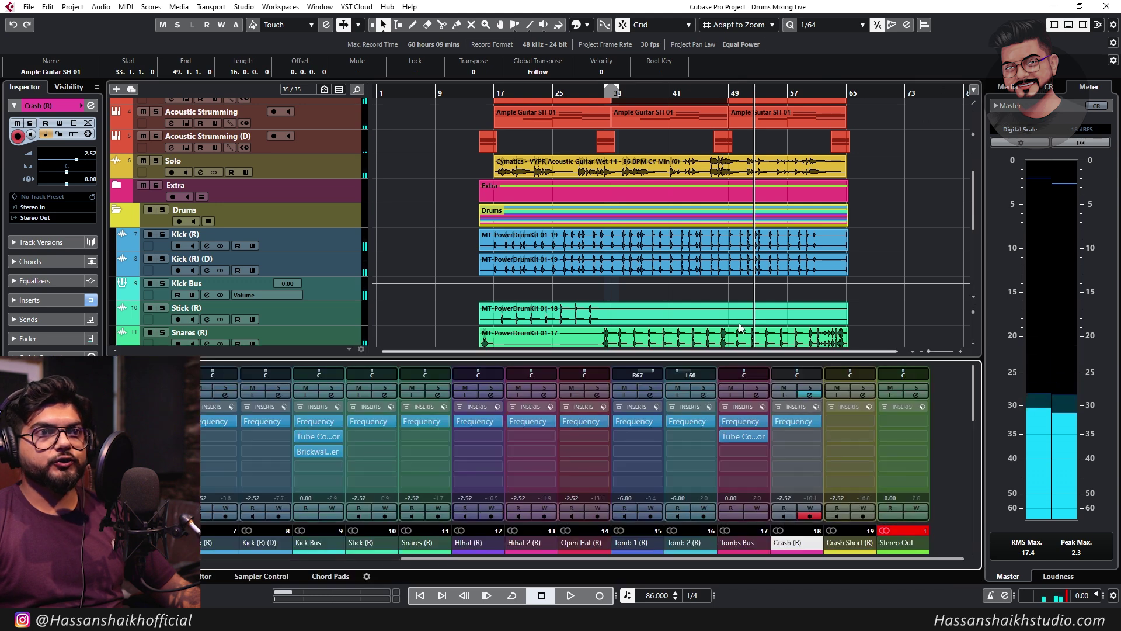
drag(814, 420, 840, 422)
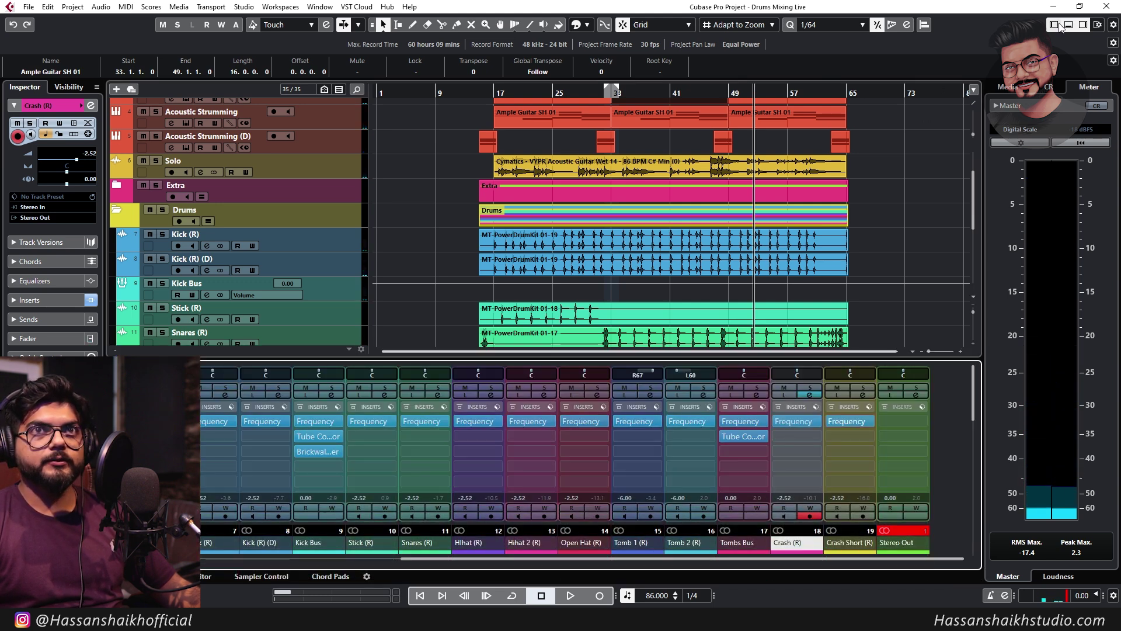
click(1054, 25)
click(1070, 27)
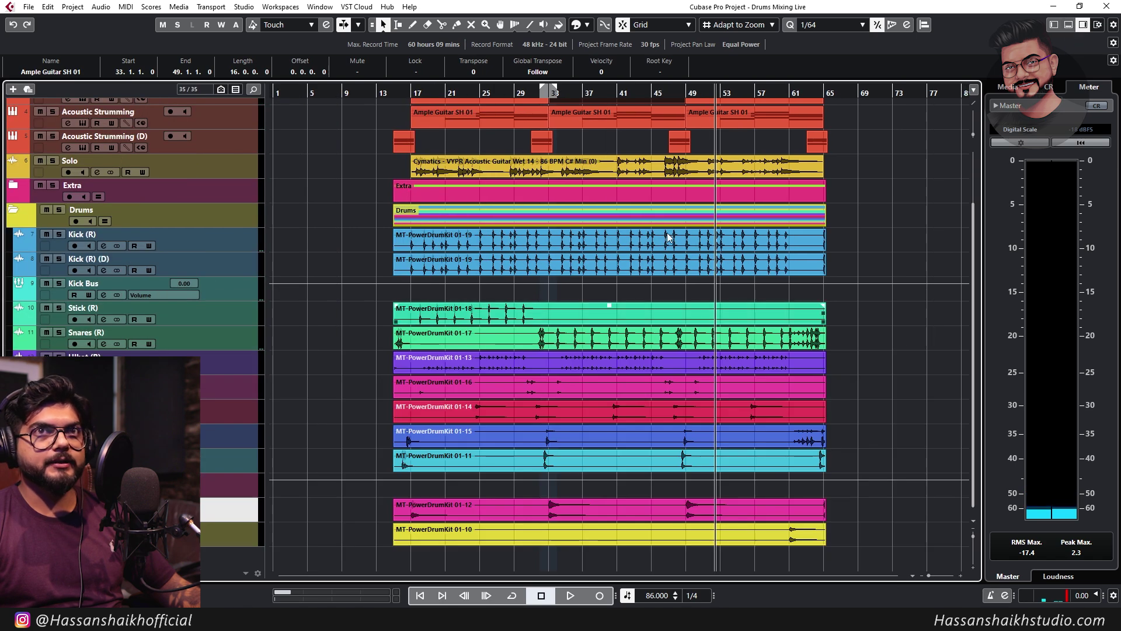
Enable the Compressor in the Crash Short (R) channel strip with a threshold of -23.4 dB and audition the crash near bar 61
click(877, 90)
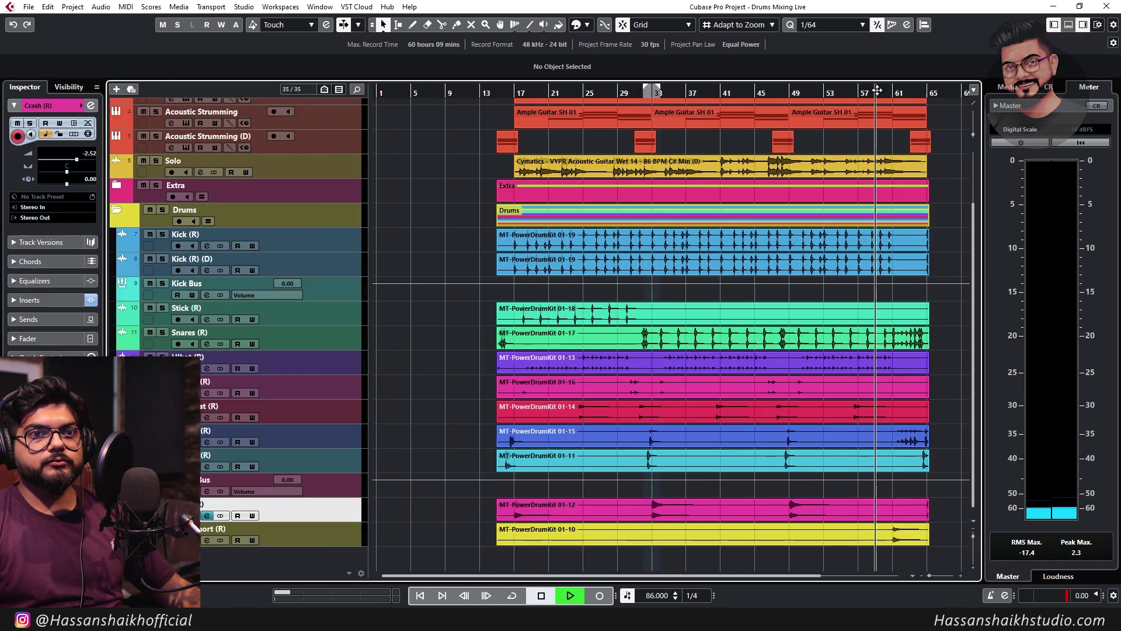
key(space)
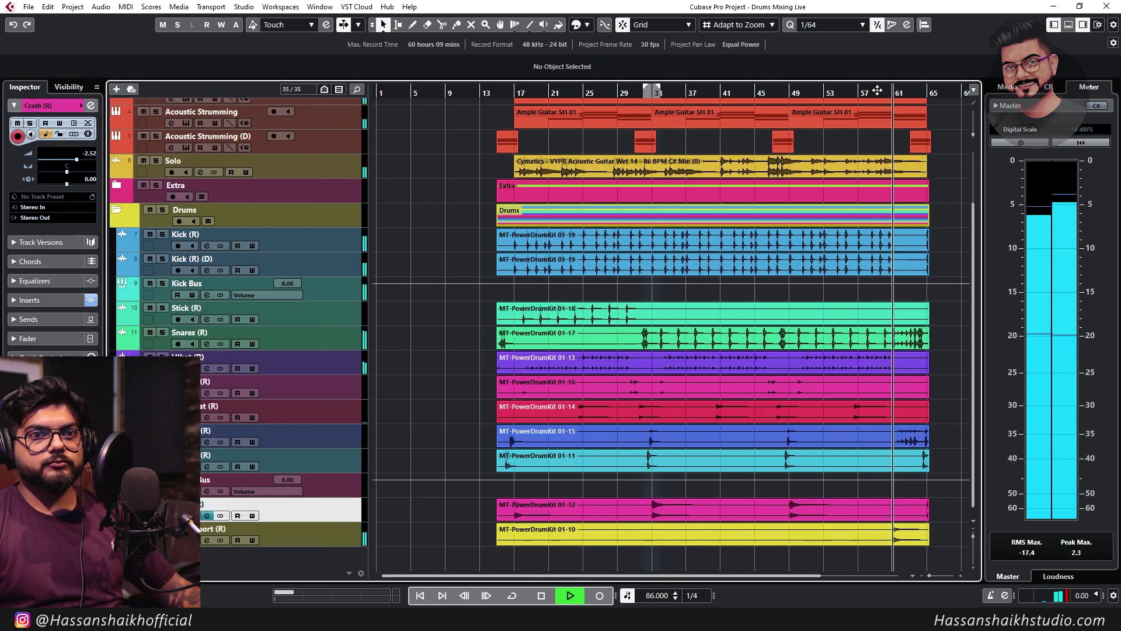
key(space)
click(206, 540)
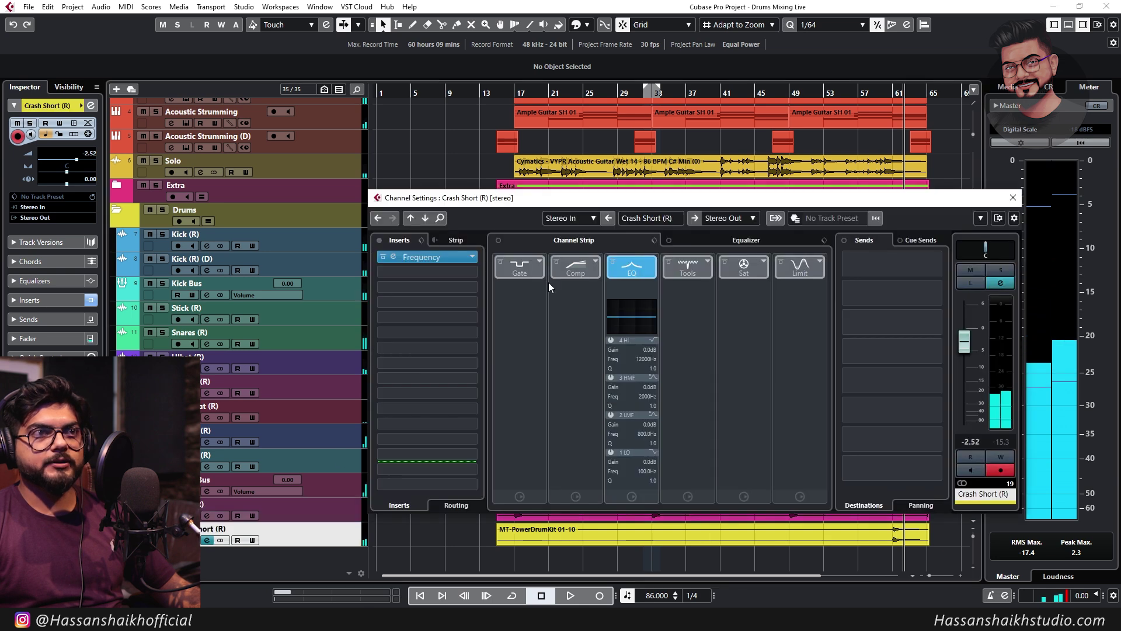
click(573, 262)
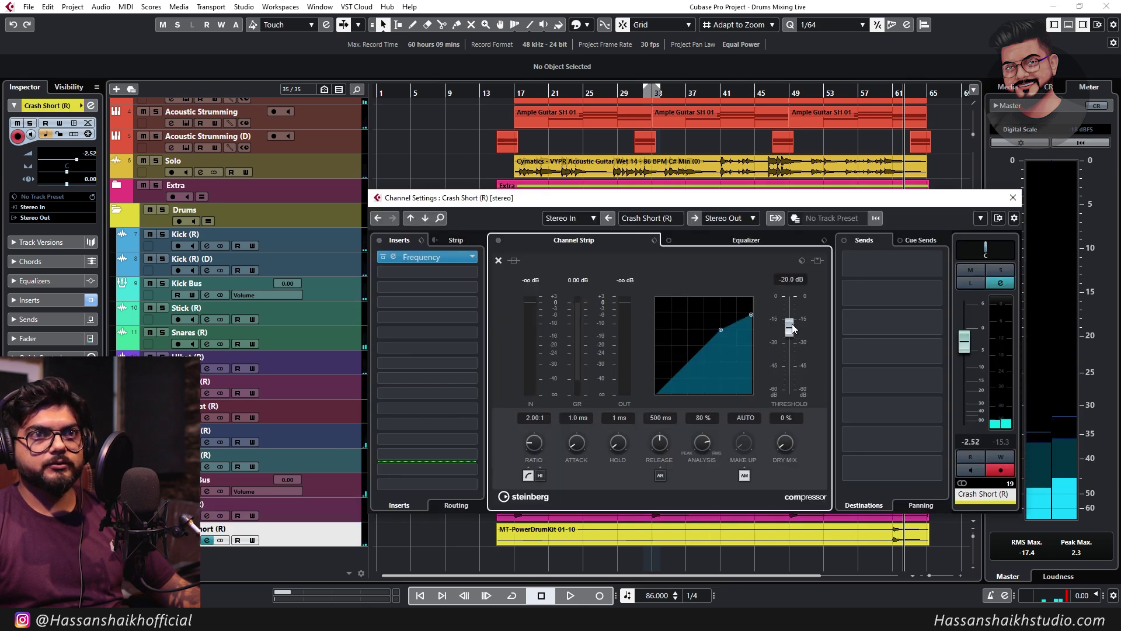
drag(793, 328, 793, 333)
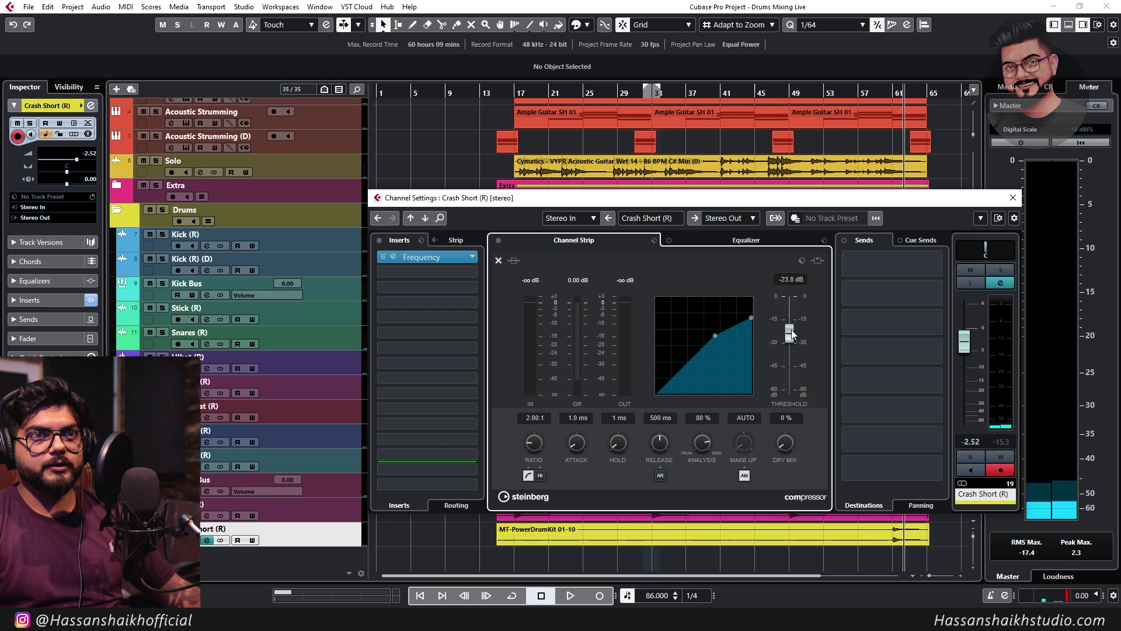
key(e)
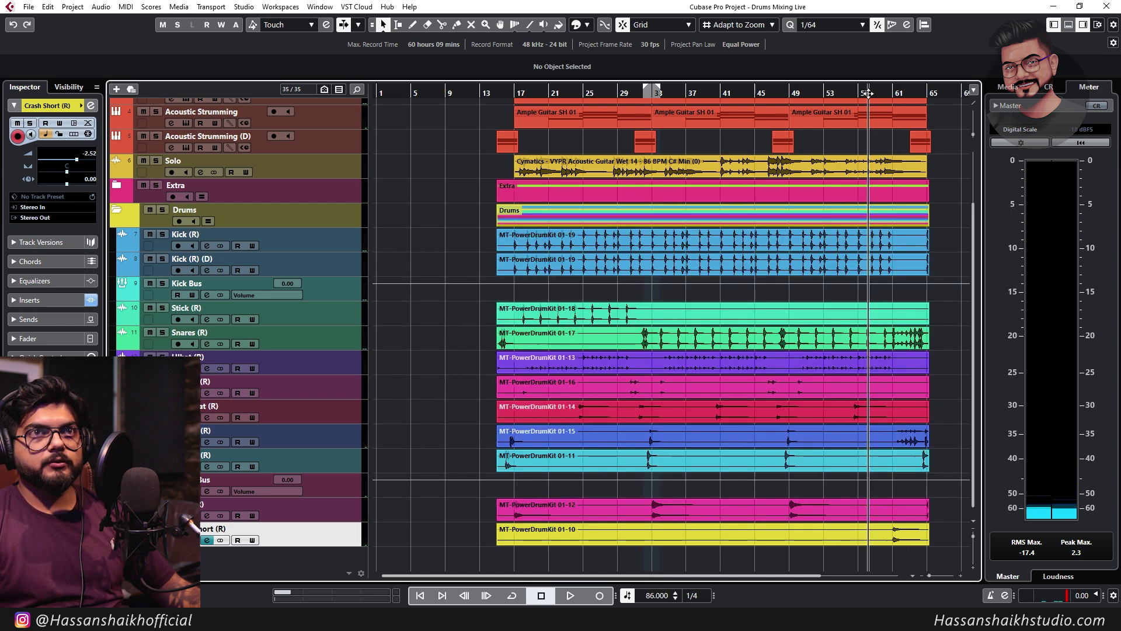
key(space)
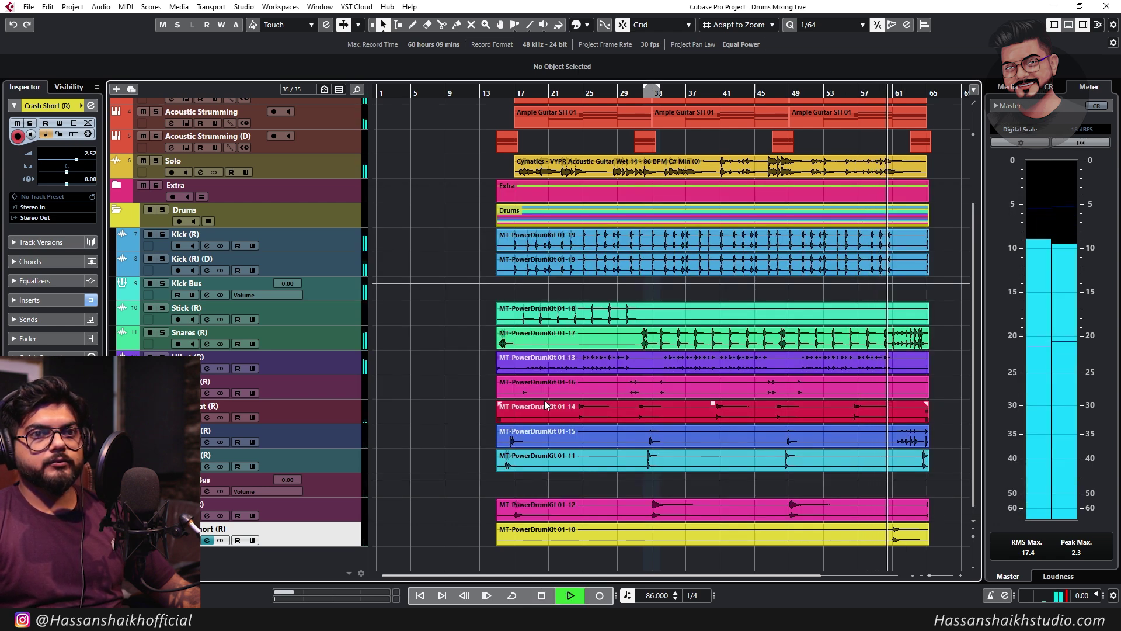
key(space)
Disable automatic make-up gain on the Crash Short (R) compressor, lower its threshold to about -25.5 dB, and replay from bar 57
click(213, 540)
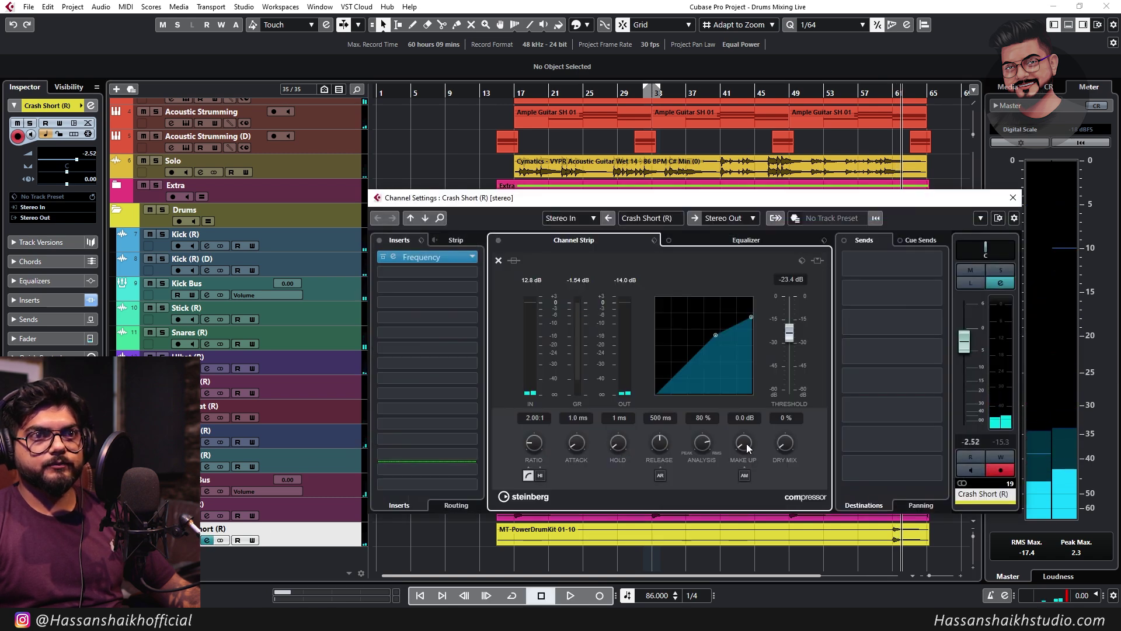
scroll(794, 336, down, 3)
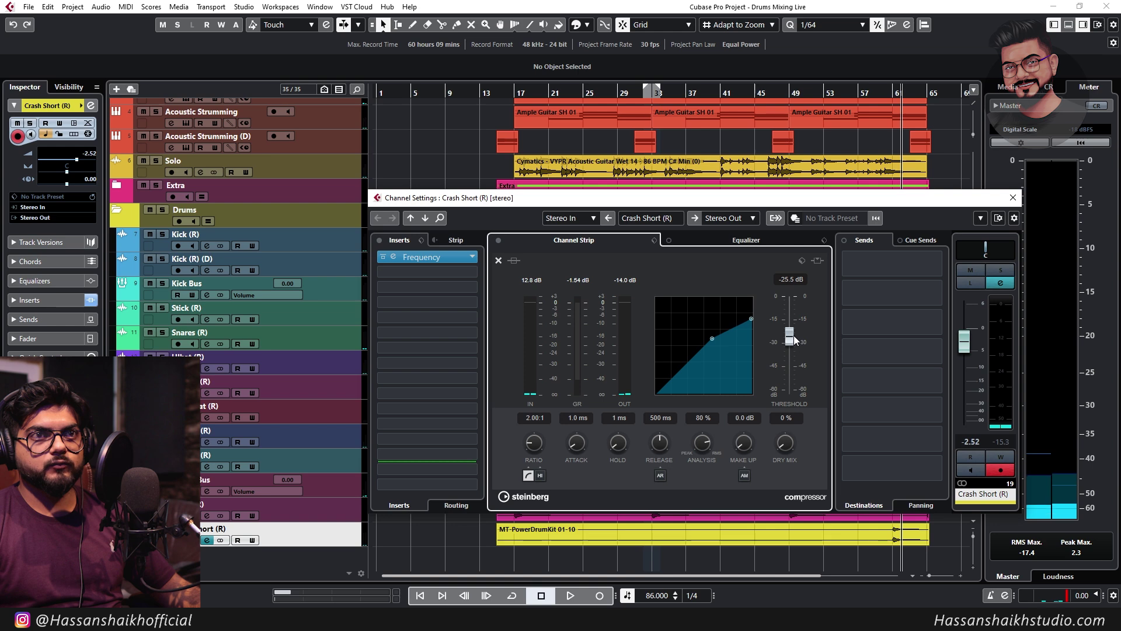
click(861, 94)
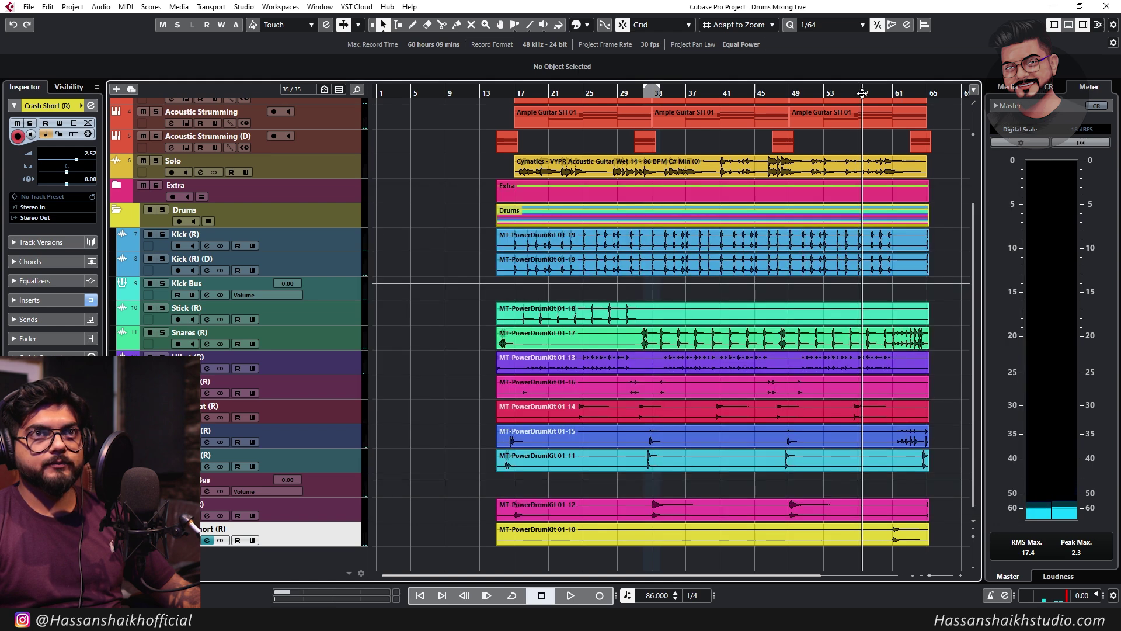
key(space)
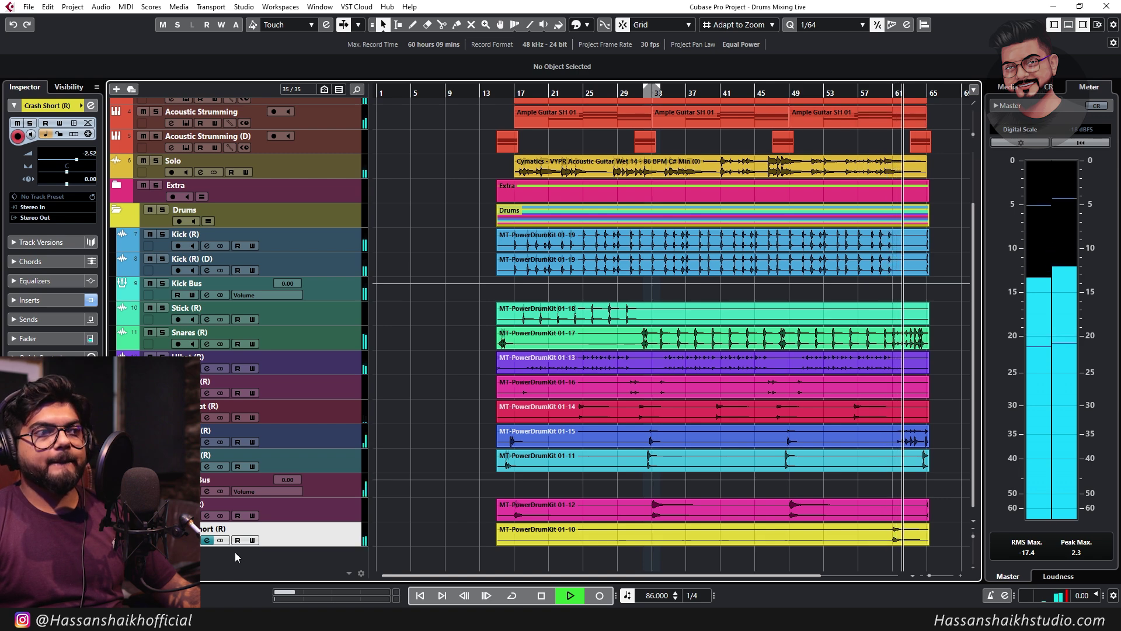
key(space)
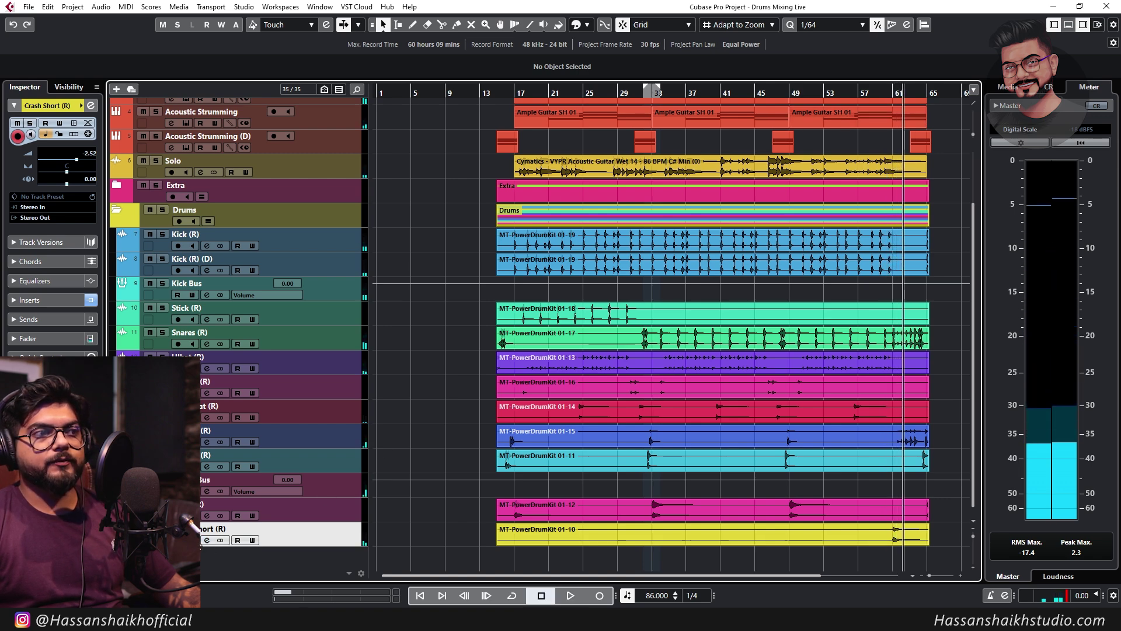
Play the song's ending up to bar 65 with the Crash Short (R) compressor in the full mix
click(207, 539)
key(space)
click(1013, 198)
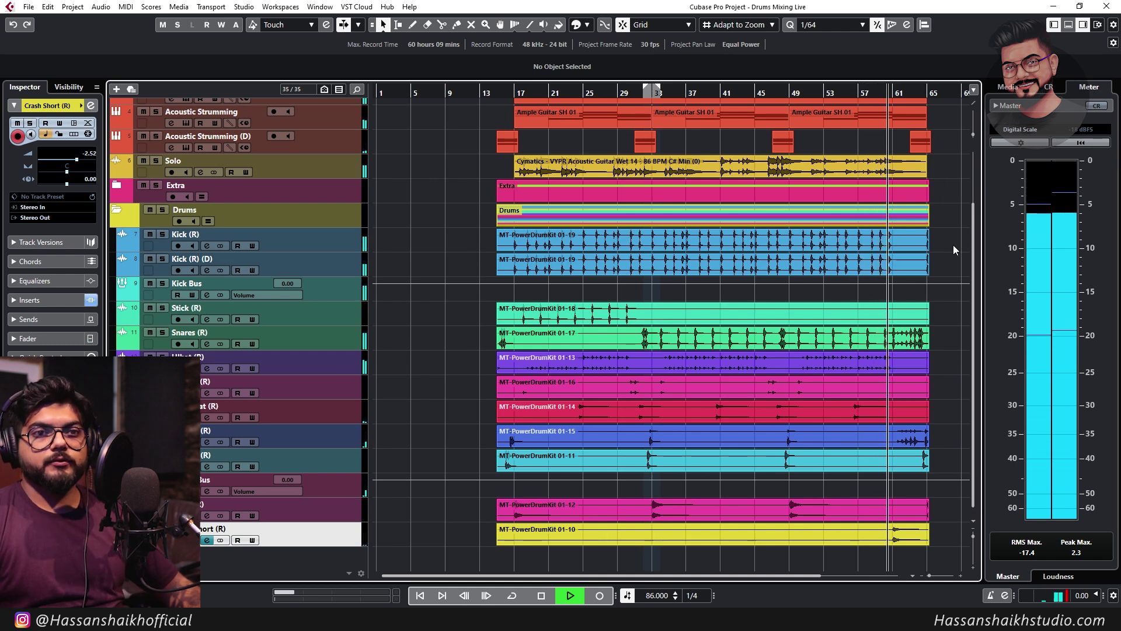
scroll(927, 266, right, 3)
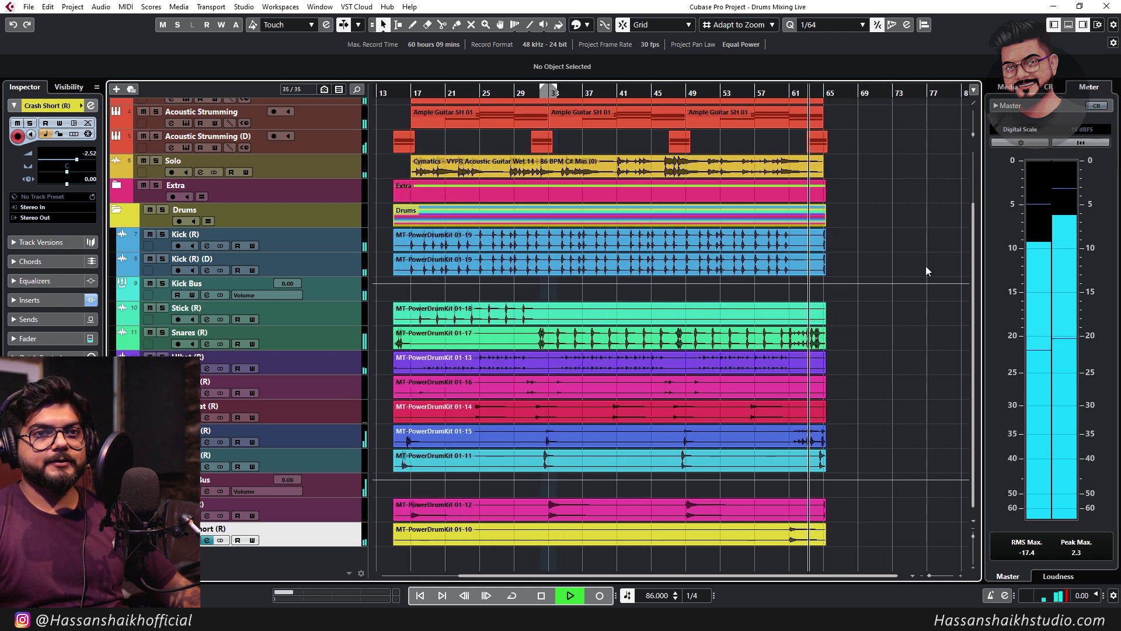
key(space)
Trim the ends of all the drum clips back to bar 65, starting with the Crash (R) clip
key(h)
key(h)
key(h)
key(h)
key(h)
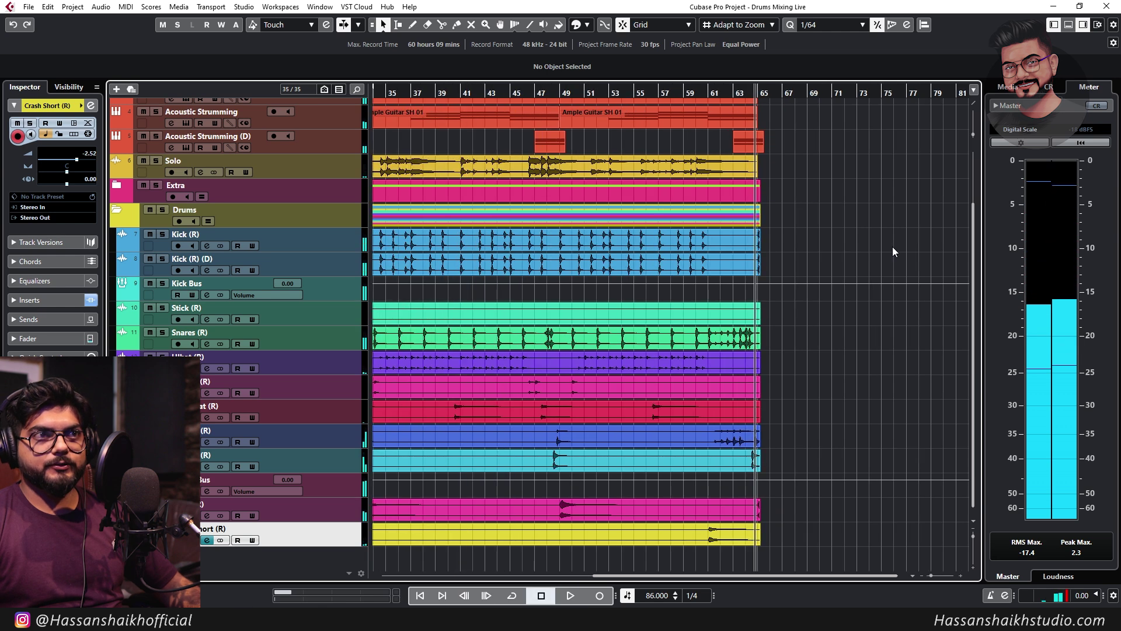
key(h)
key(h)
key(h)
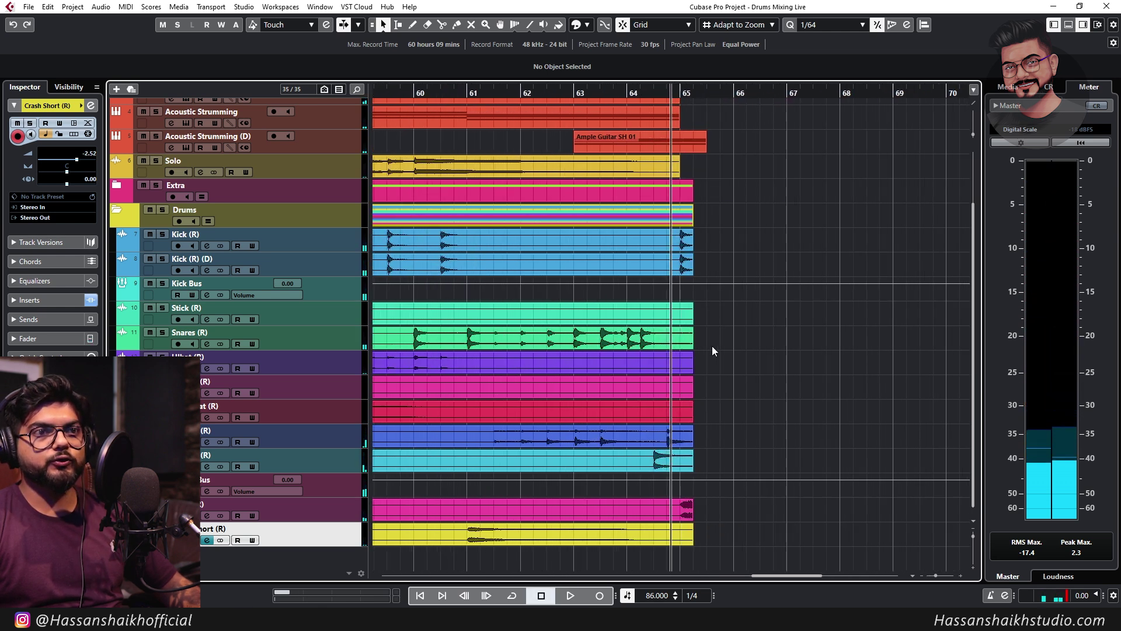
click(676, 520)
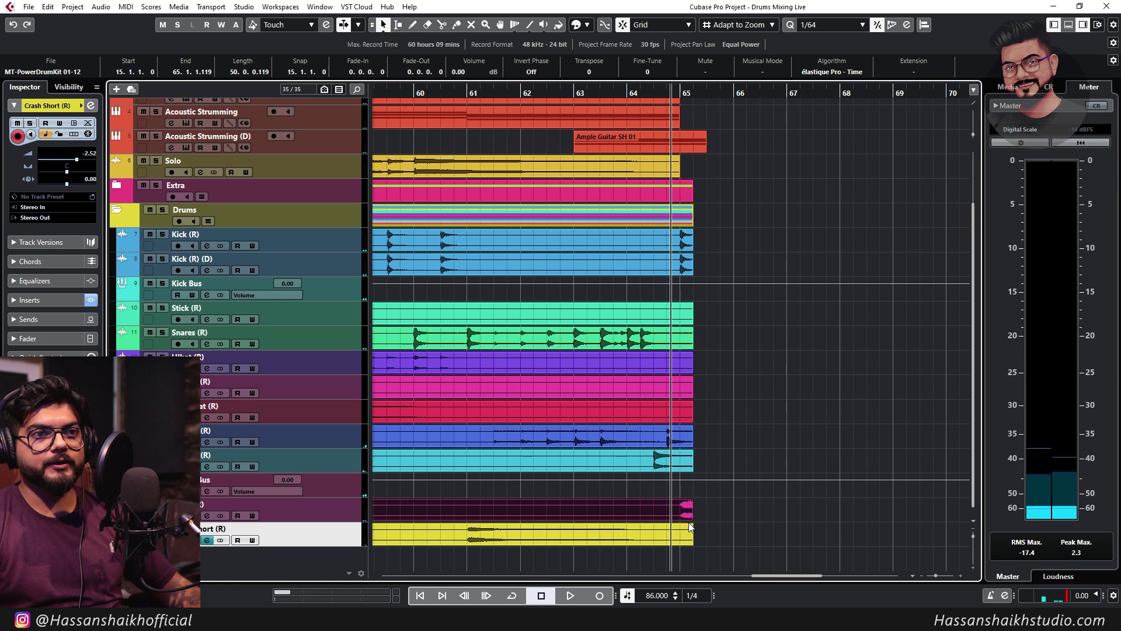
drag(689, 519, 677, 519)
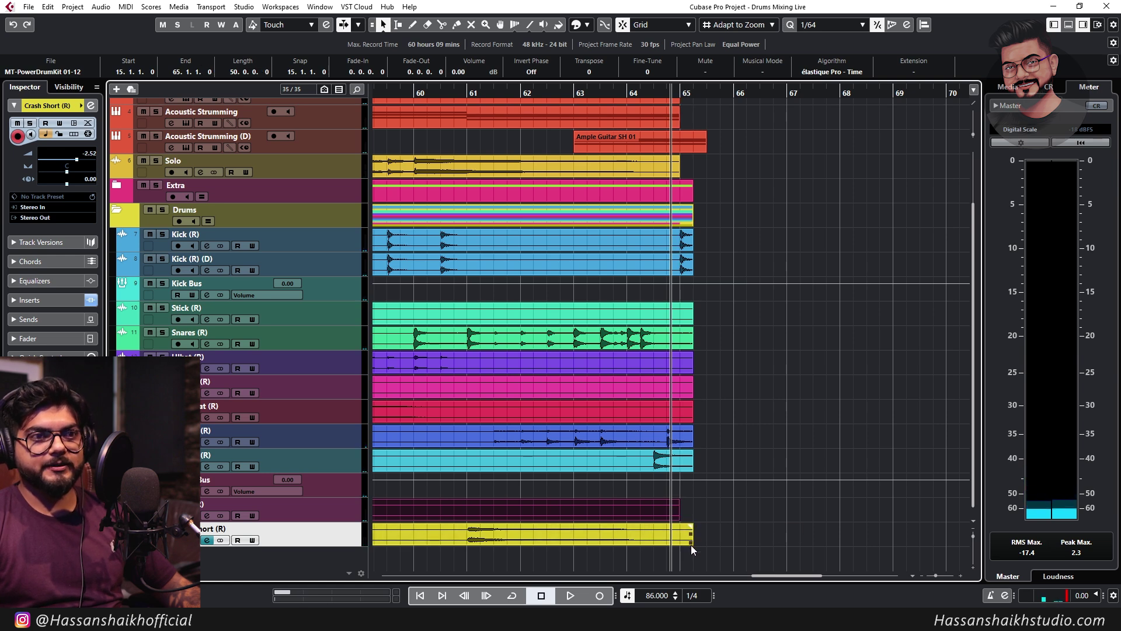
click(691, 543)
drag(718, 247, 680, 544)
click(699, 532)
Split the Crash (R) clip at bar 49 and copy an eight-bar crash segment to bar 65
key(g)
key(g)
key(g)
key(g)
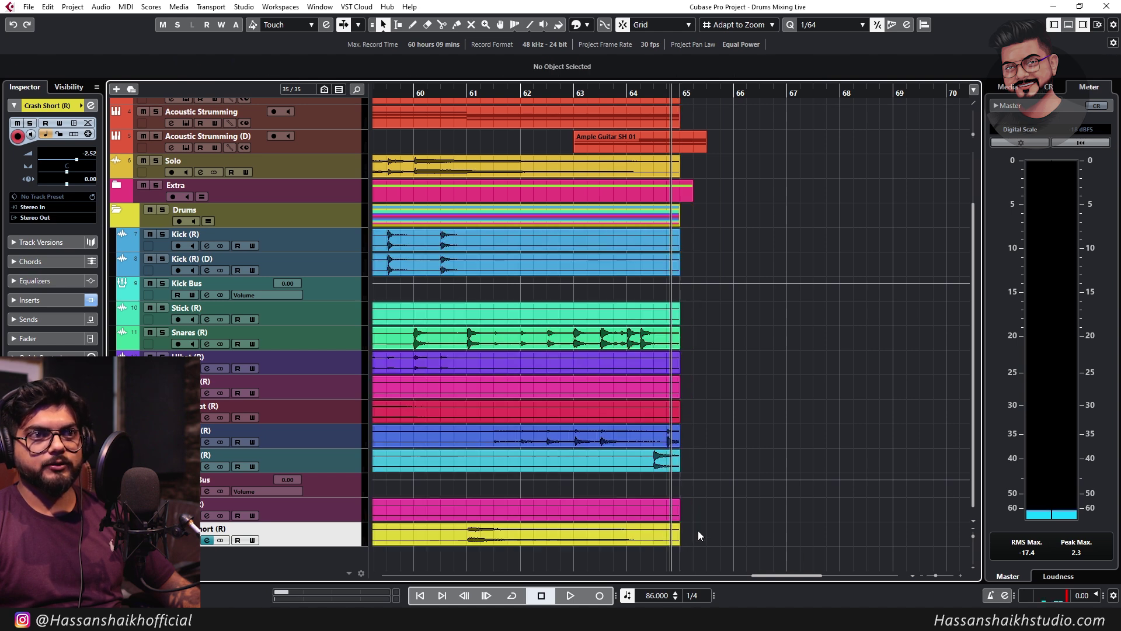
key(g)
key(3)
key(1)
drag(525, 509, 764, 519)
Play back the ending around bar 65 to check the copied crash against the other drums
click(673, 96)
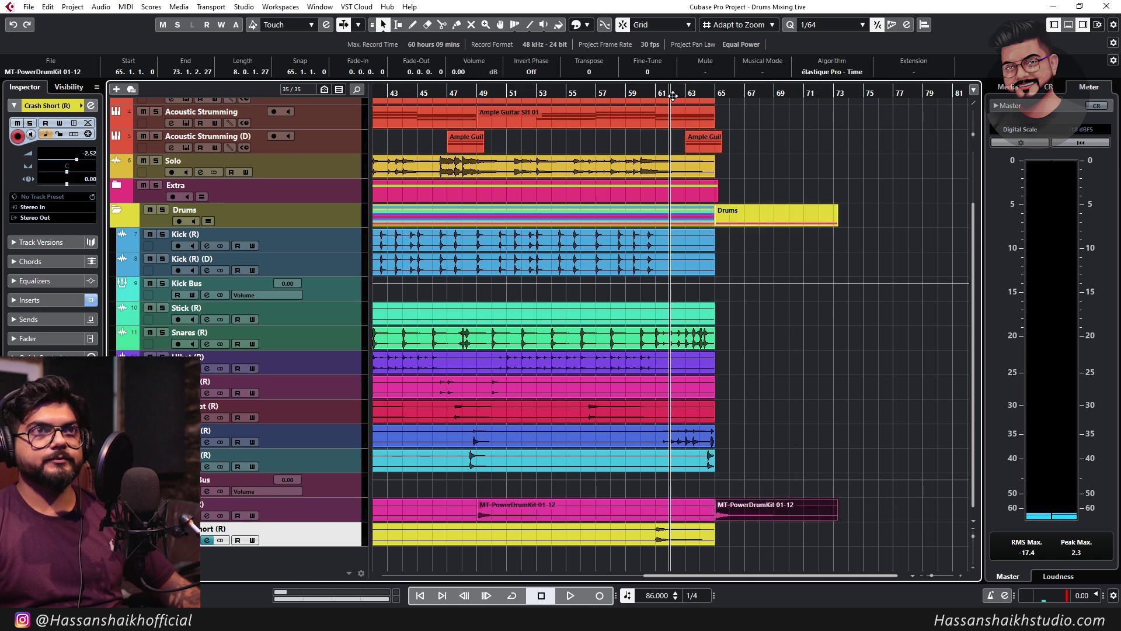
key(space)
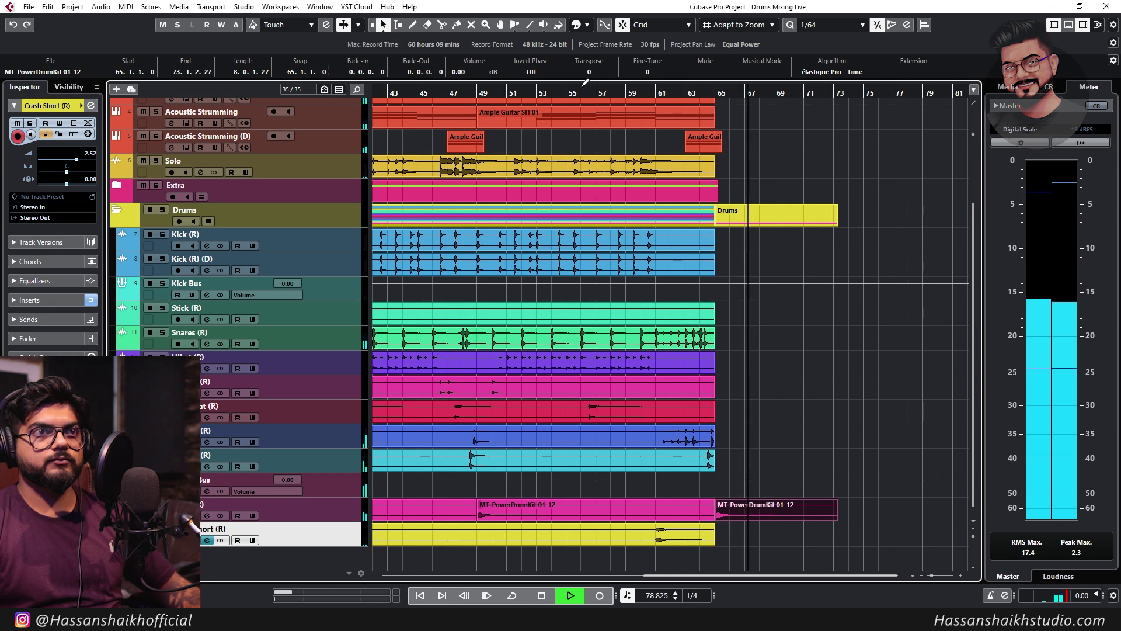
click(608, 93)
key(space)
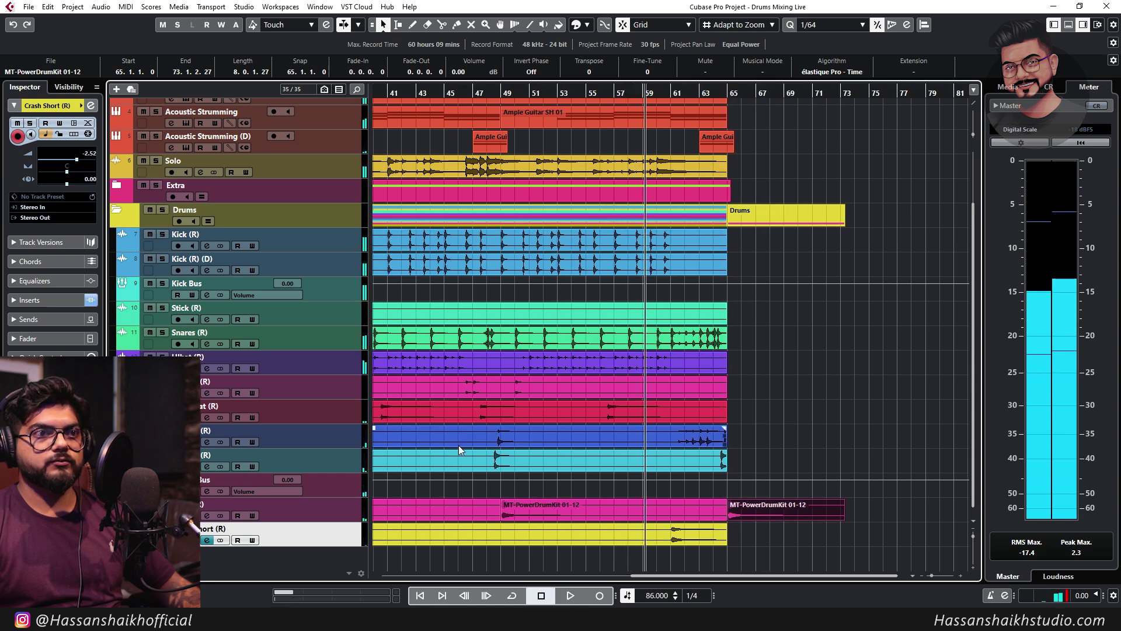
Split the MT-PowerDrumKit 01-11 clip at bar 48 and copy its hit to bar 64 as a two-bar clip
right_click(459, 446)
click(518, 447)
click(495, 466)
right_click(569, 484)
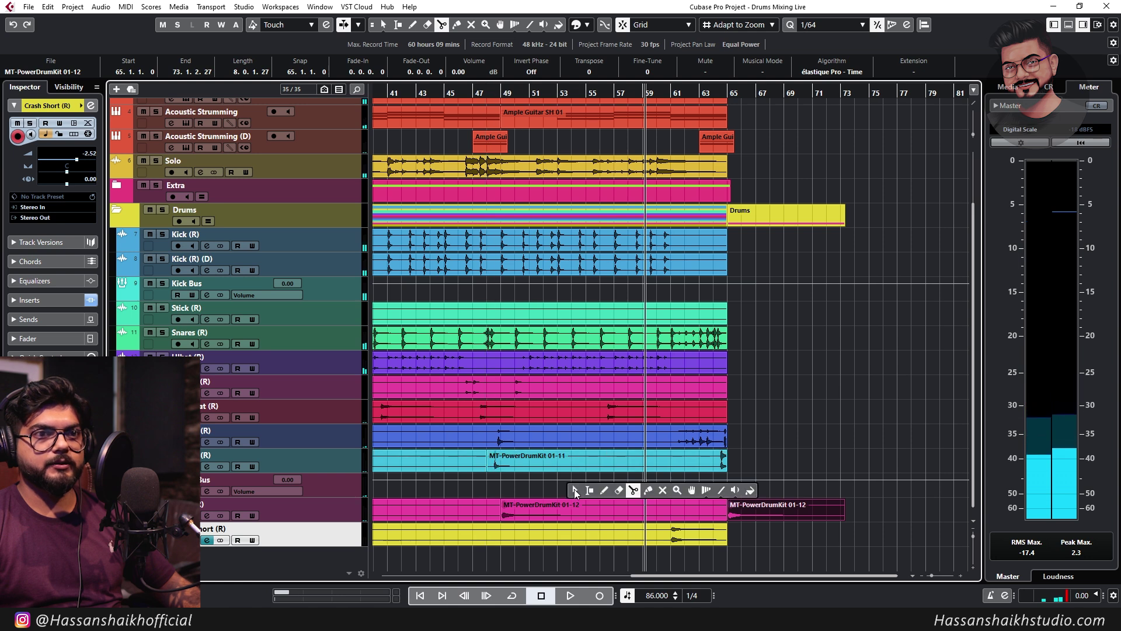
click(574, 489)
drag(580, 460, 798, 458)
click(718, 460)
drag(726, 469, 714, 469)
drag(775, 460, 732, 461)
drag(839, 468, 740, 468)
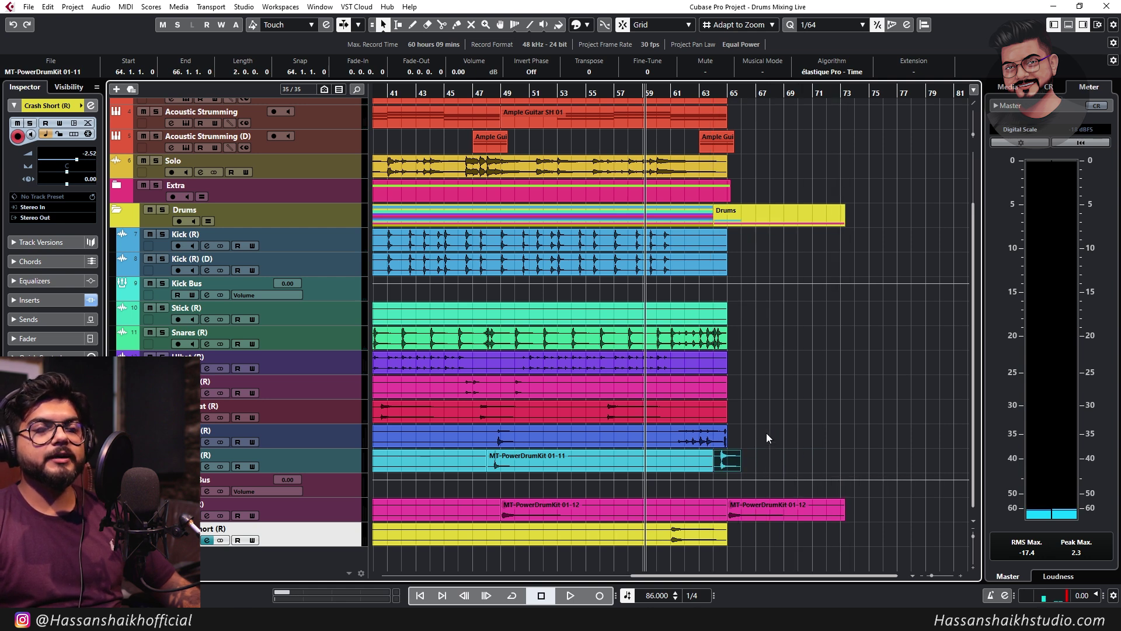
Set the locator range from bar 17 to about bar 73 so it covers the extended crash tail
key(g)
key(g)
key(g)
key(g)
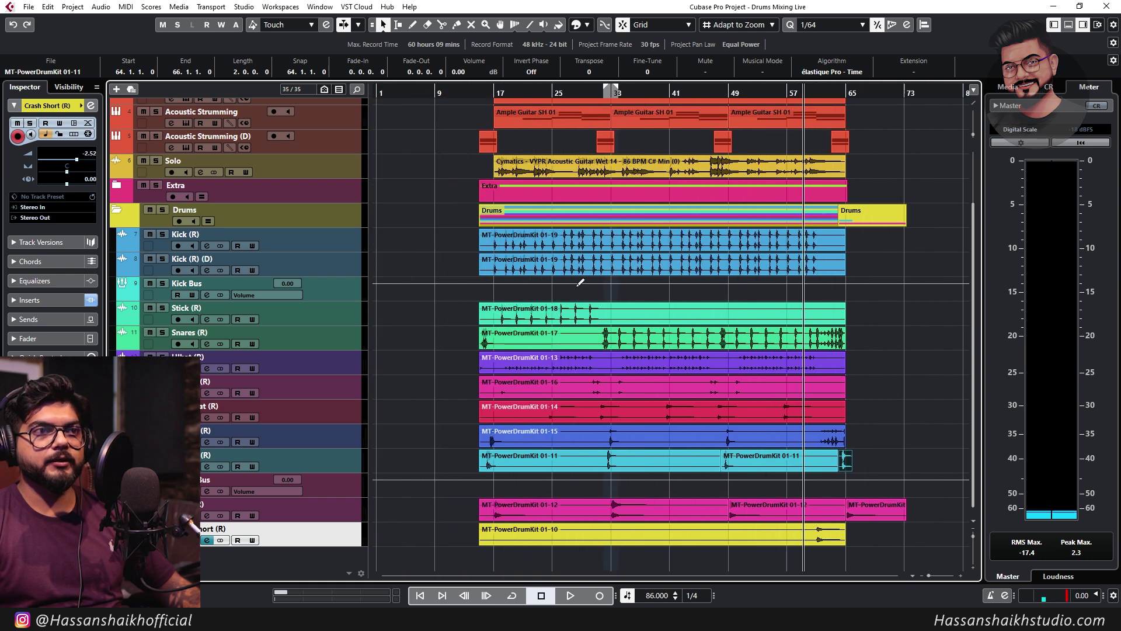
mouse_move(500, 84)
mouse_down()
mouse_move(875, 83)
mouse_move(839, 92)
mouse_up()
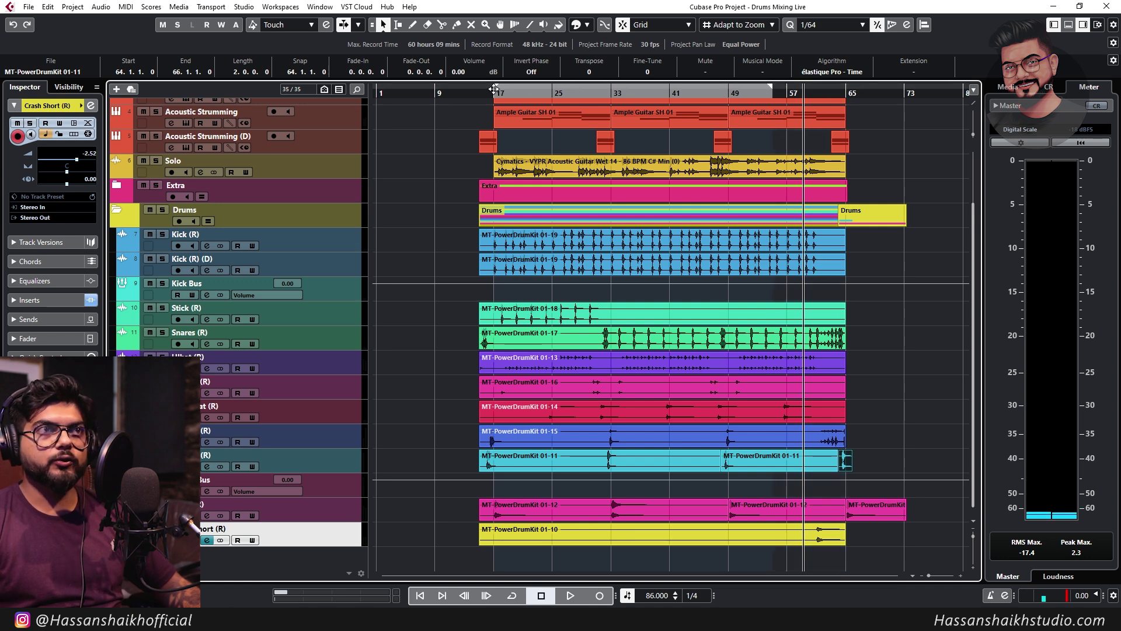
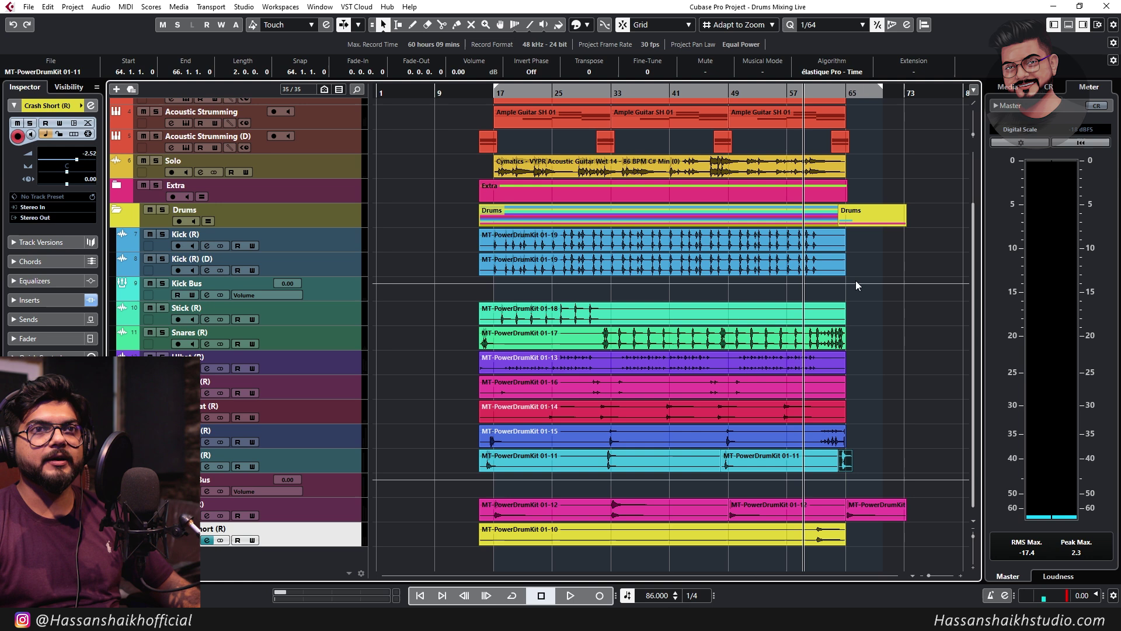
drag(881, 87, 858, 102)
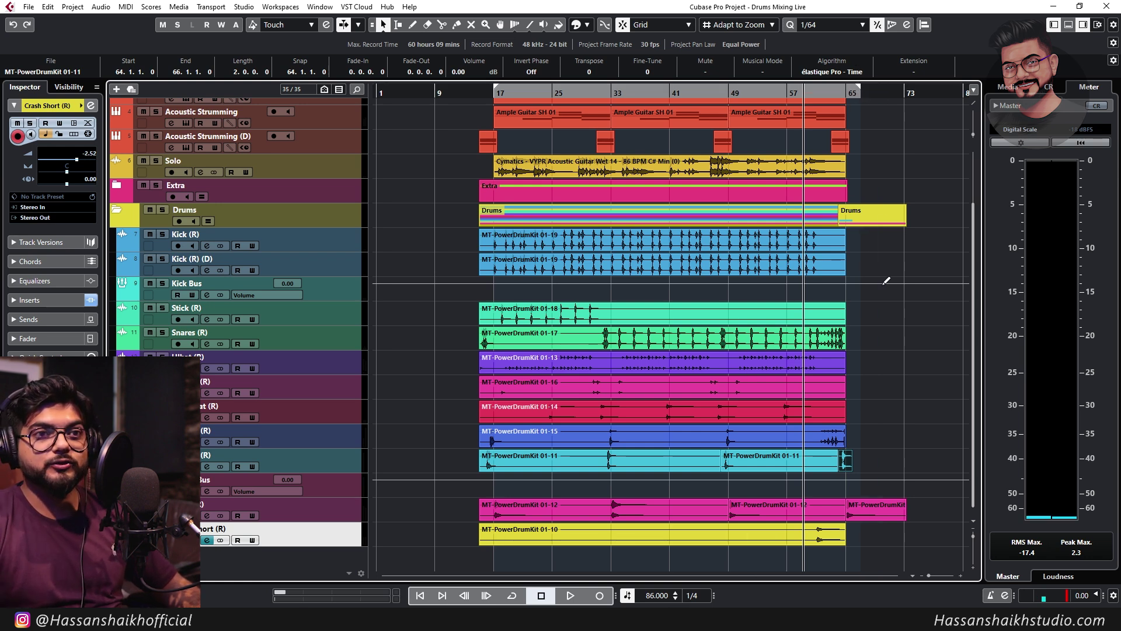
click(878, 508)
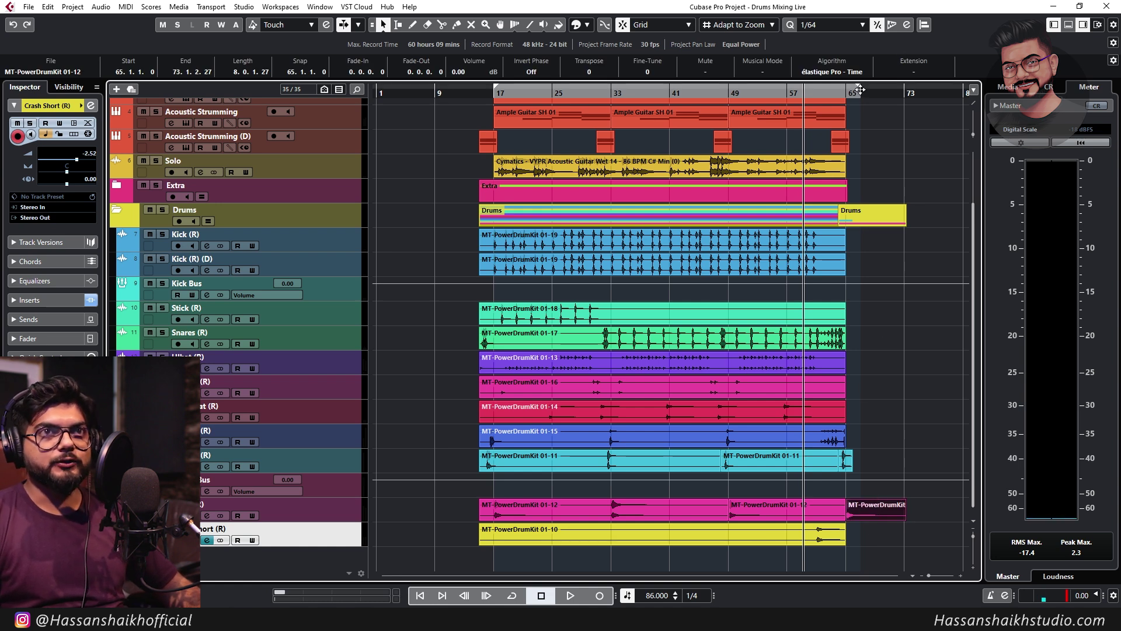
drag(861, 93, 898, 86)
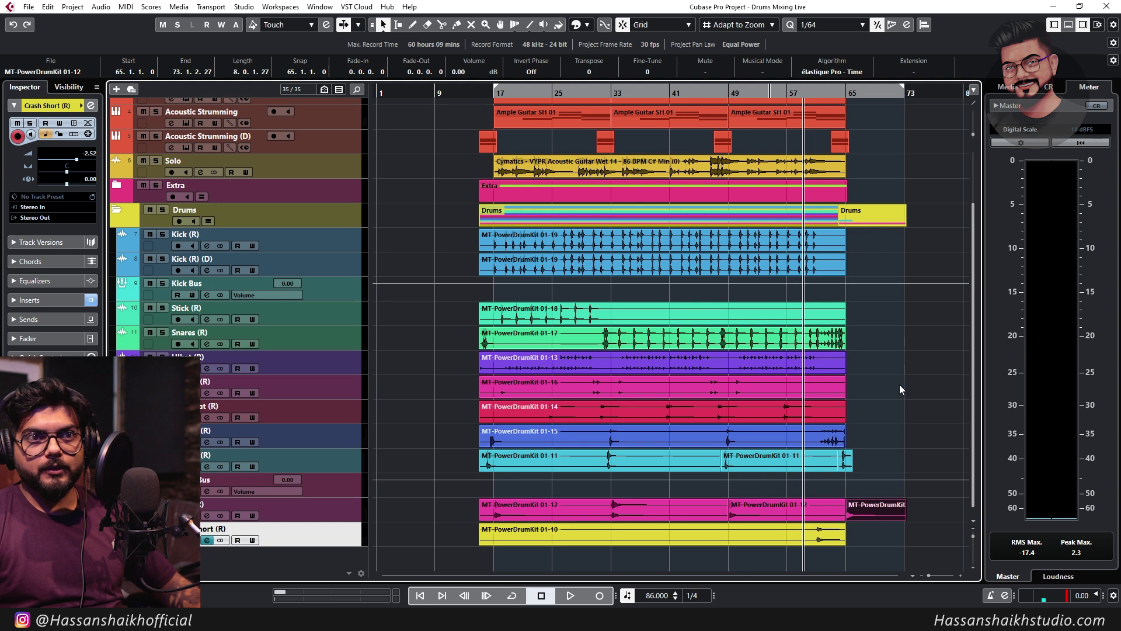
Split the MT-PowerDrumKit 01-15 clip at bars 48 and 50 and copy the section between them to bar 64
key(h)
key(h)
key(h)
click(861, 437)
key(h)
key(h)
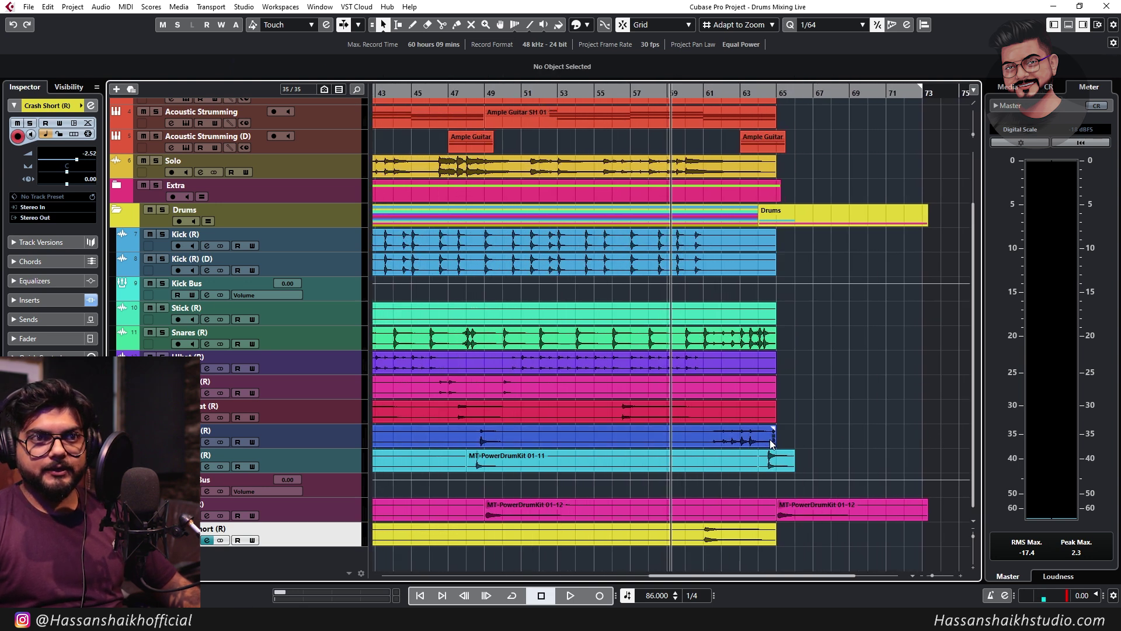
key(h)
right_click(407, 418)
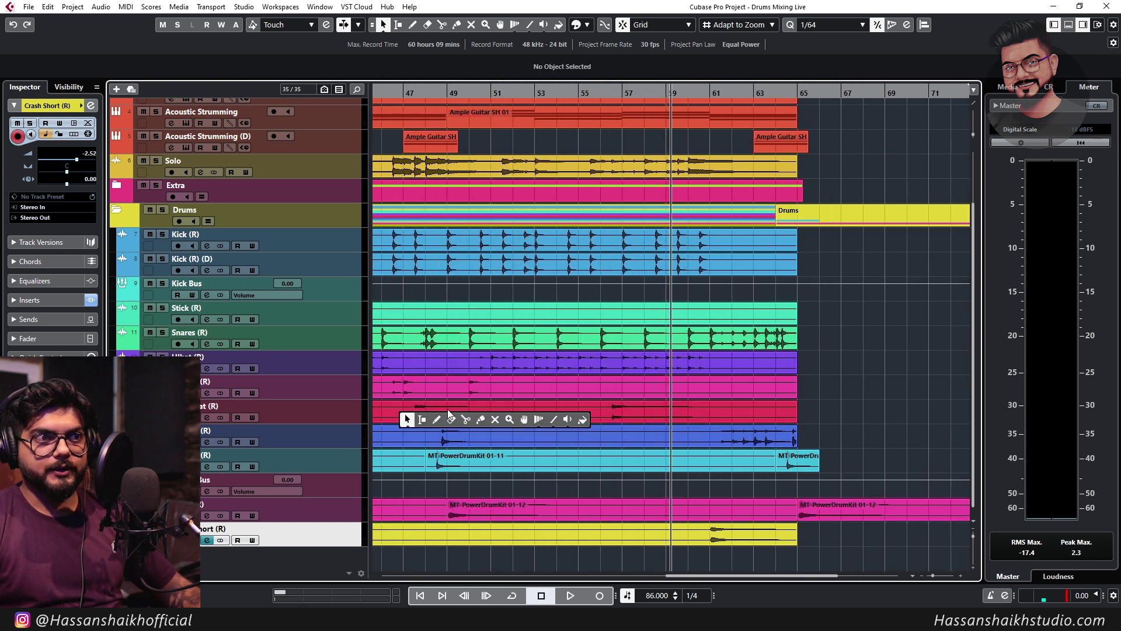
click(465, 420)
click(468, 437)
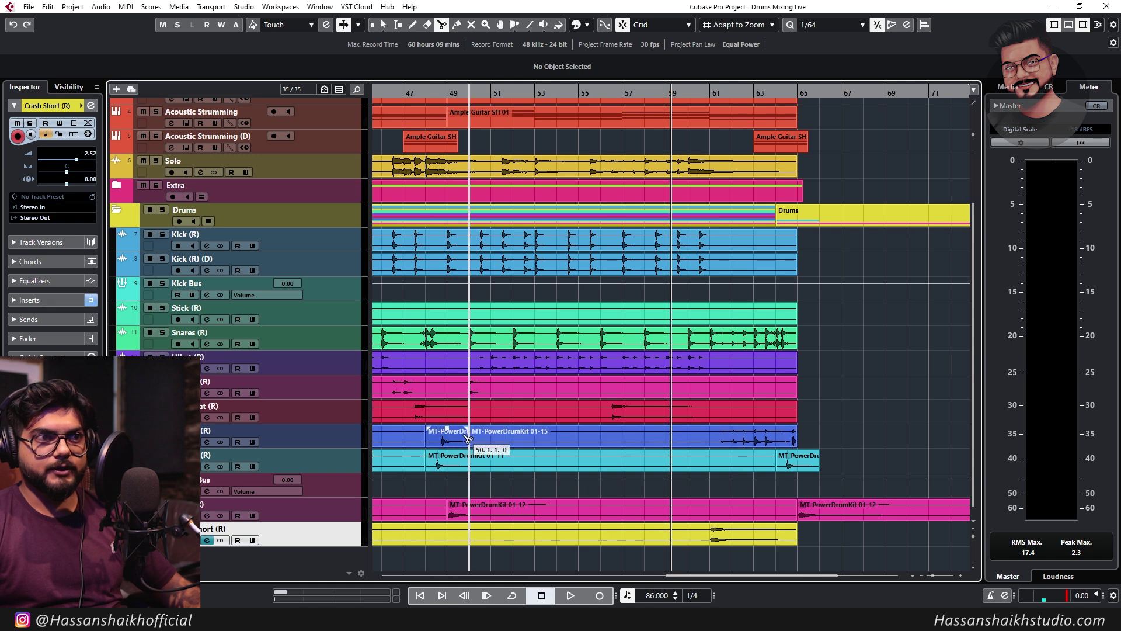
drag(449, 437, 900, 442)
key(h)
key(h)
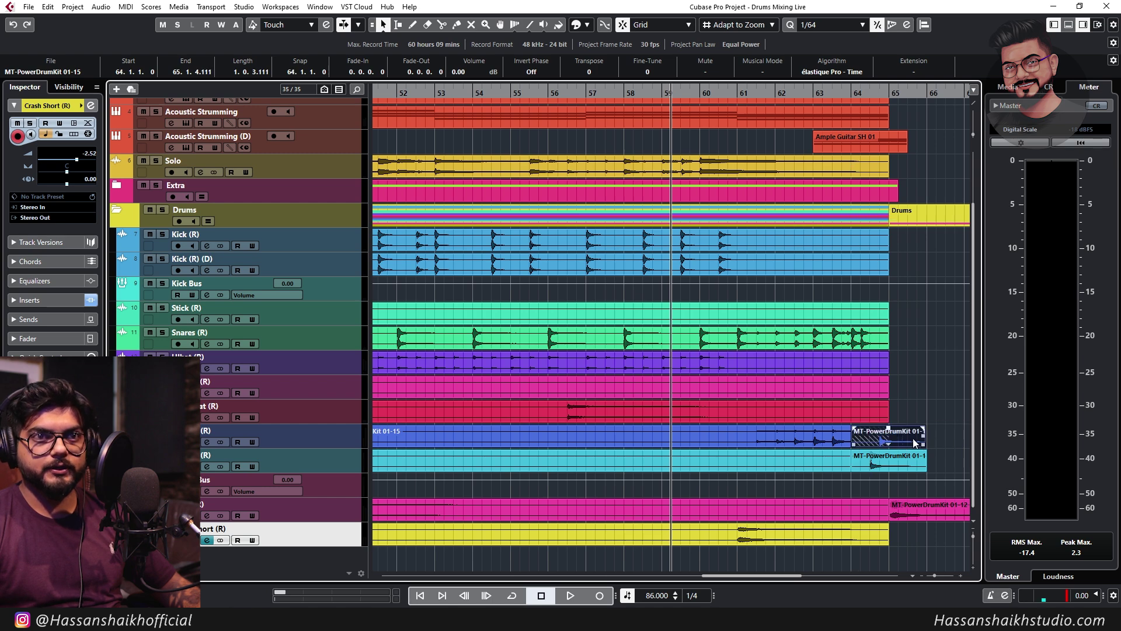
Split the Kick (R) and Kick (R) (D) clips between bars 60 and 61, duplicate a kick segment of each to bar 65, and start playback
key(g)
right_click(692, 279)
click(750, 279)
click(712, 240)
click(713, 264)
key(1)
drag(879, 241, 818, 280)
key(ctrl+d)
key(space)
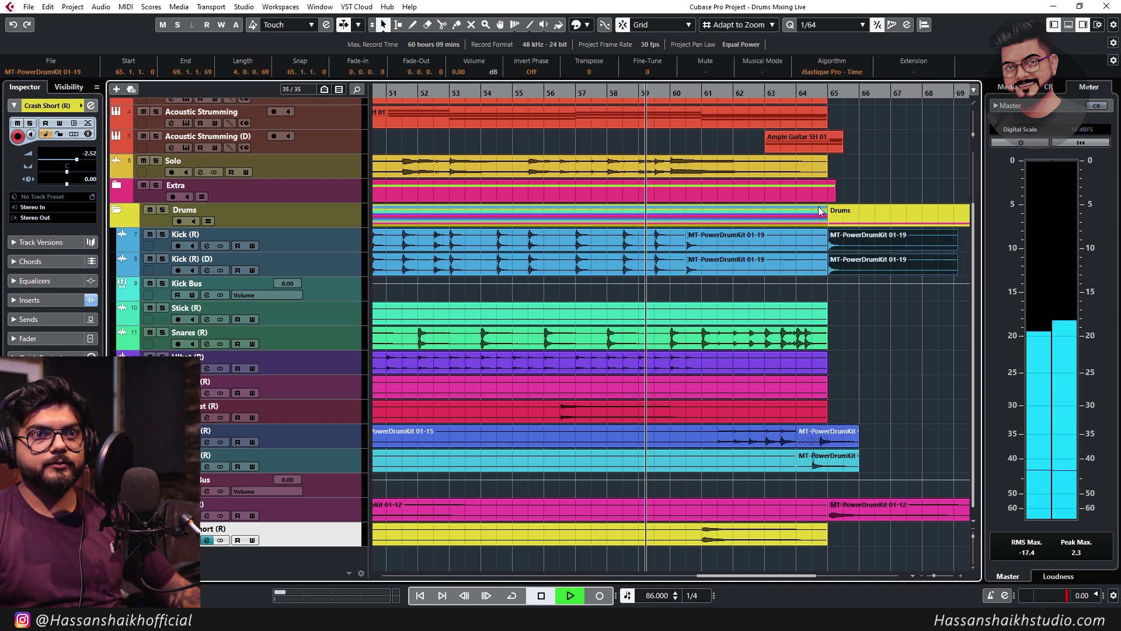
Listen to the rebuilt ending past bar 65 with no clips selected, and stop playback
click(903, 367)
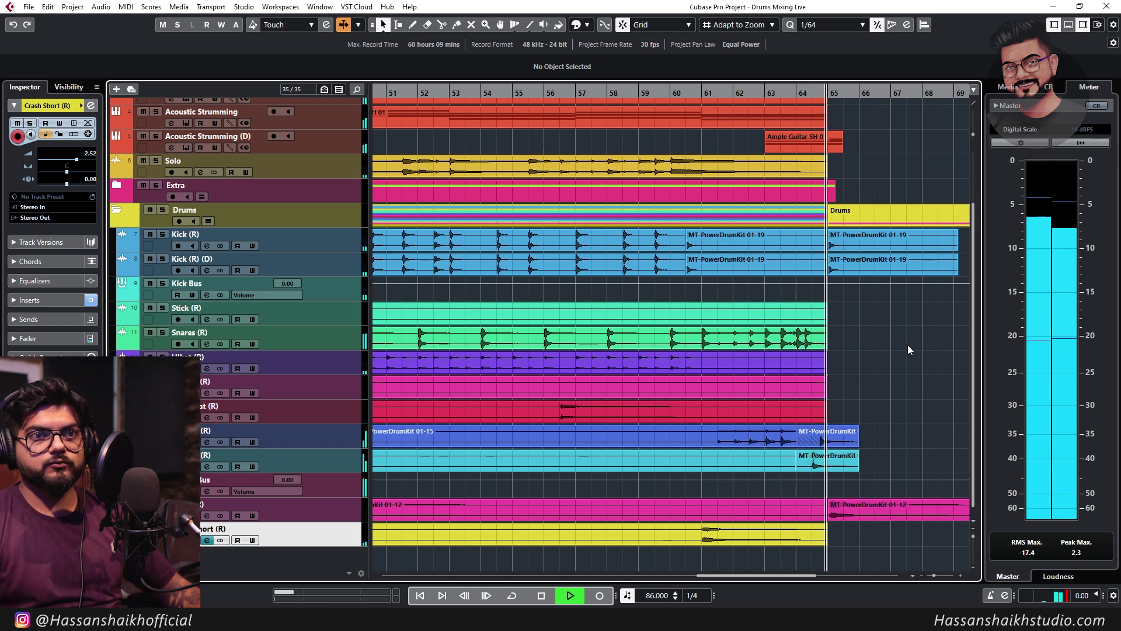
key(g)
key(g)
key(g)
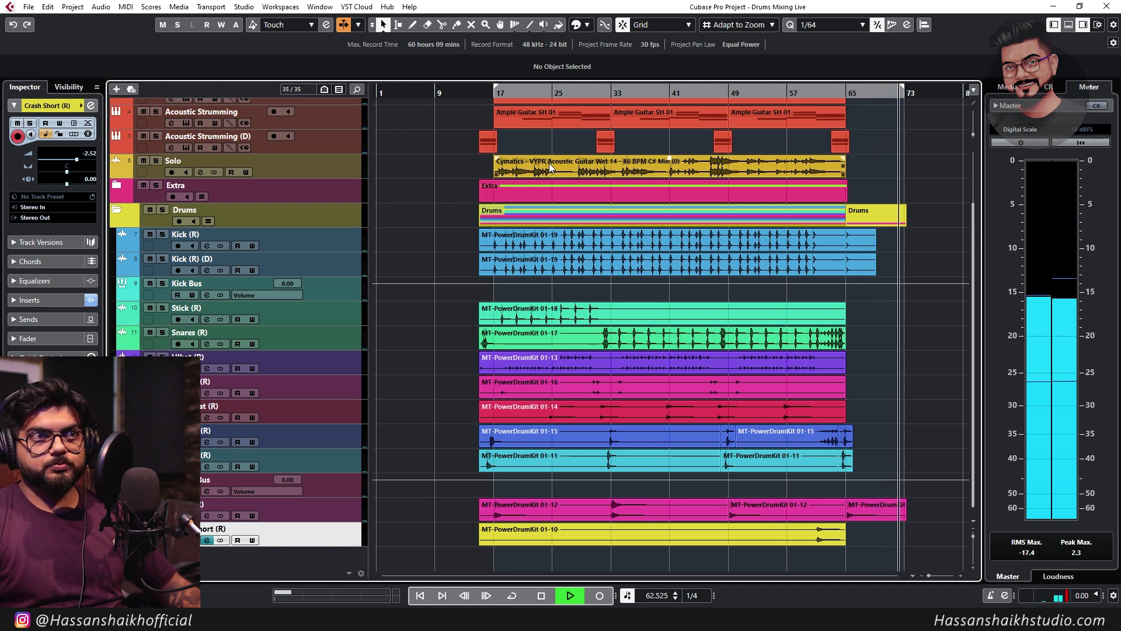
key(space)
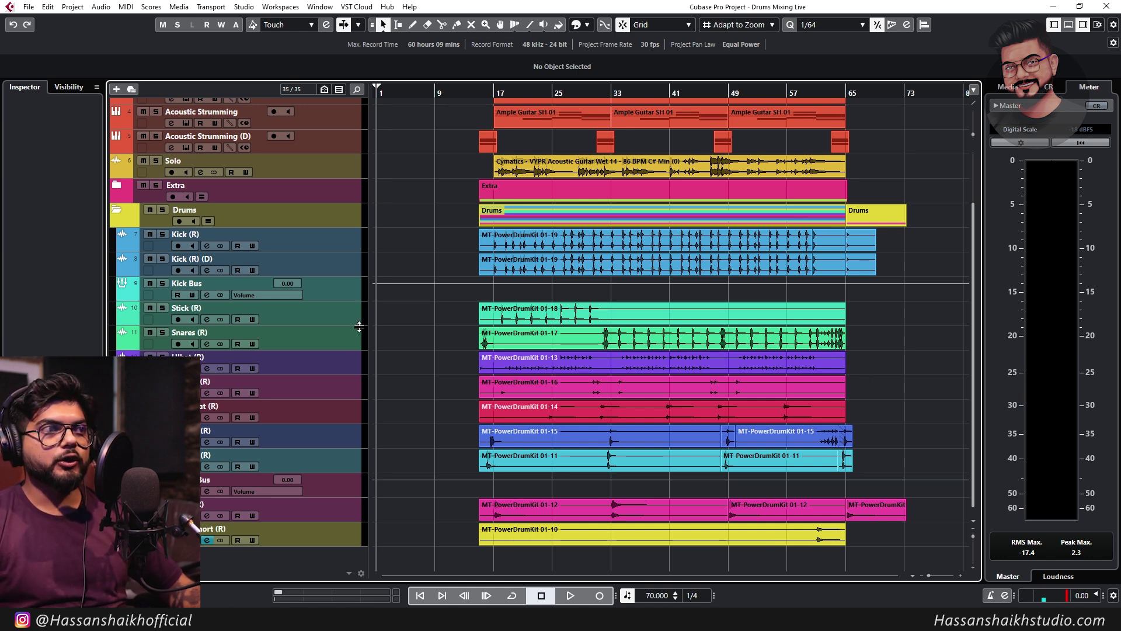
Add a stereo FX channel named Reverb to the selected Stick (R) and Snares (R) tracks, with no effect loaded
click(321, 315)
click(312, 346)
click(330, 311)
shift+click(322, 336)
right_click(321, 337)
mouse_move(392, 60)
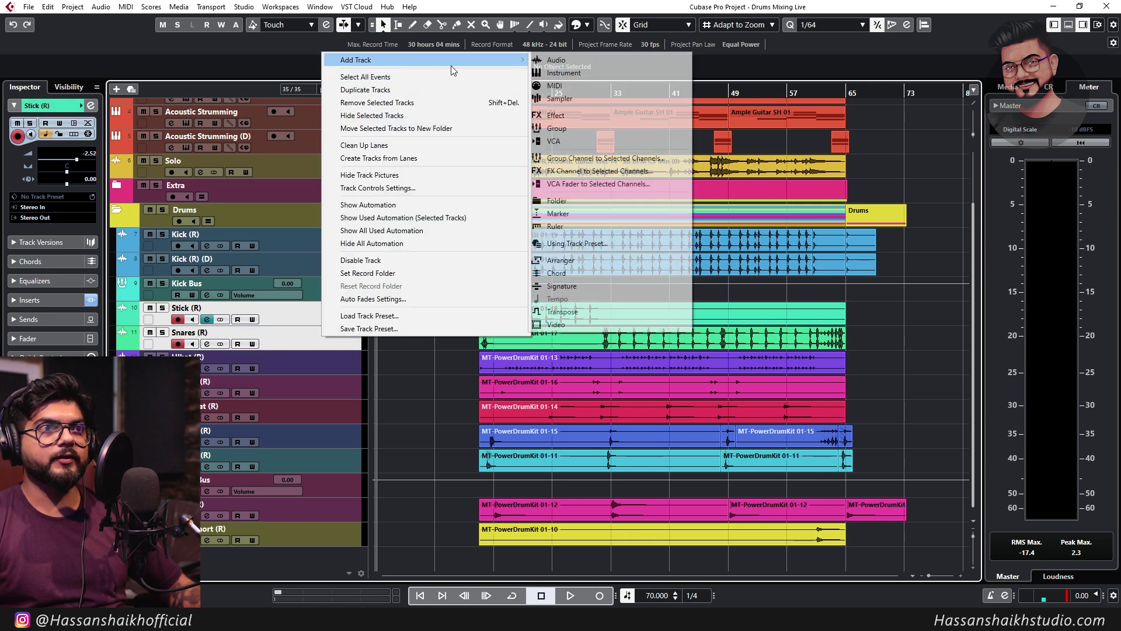
click(577, 172)
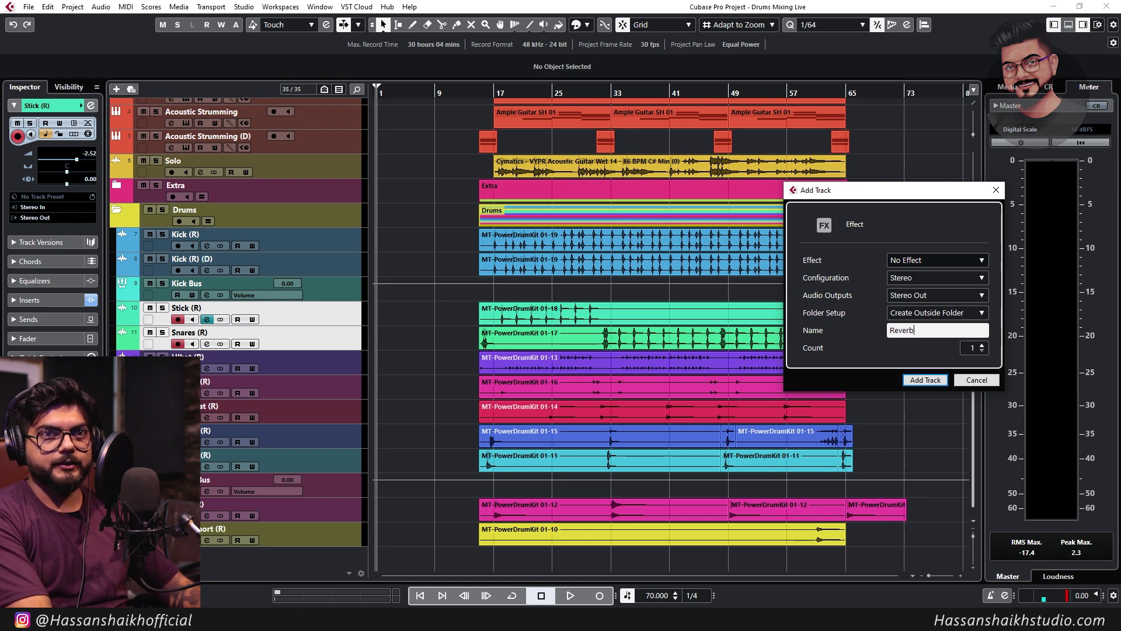
key(Return)
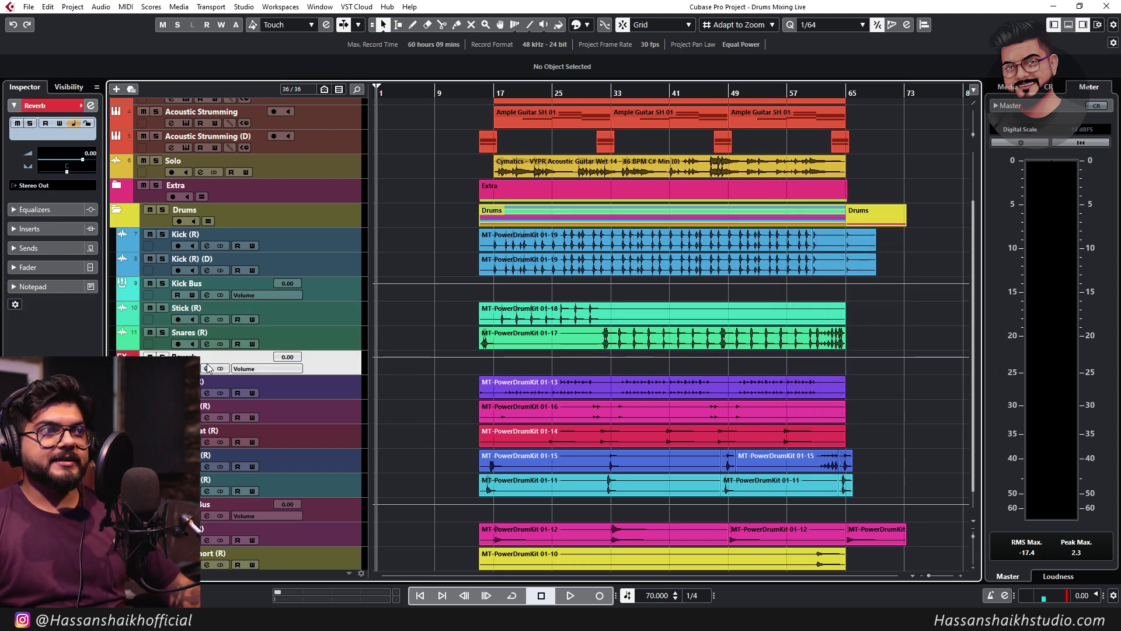
Insert RoomWorks SE on the Reverb channel with high level at 15% and mix at 10%, and save the project
click(208, 368)
click(417, 262)
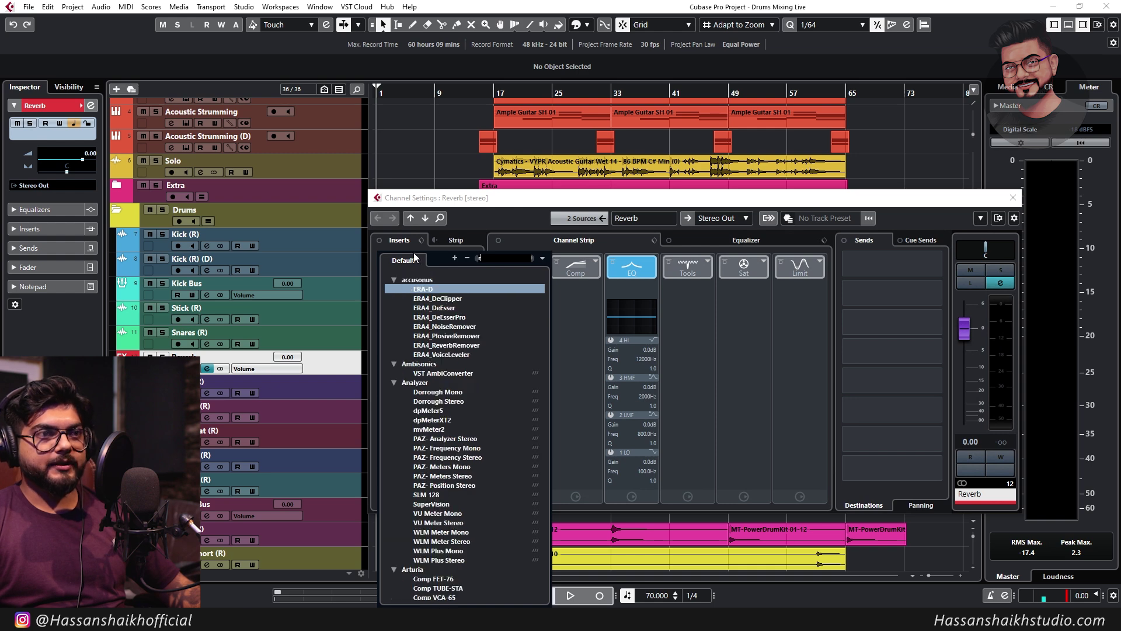
text(room)
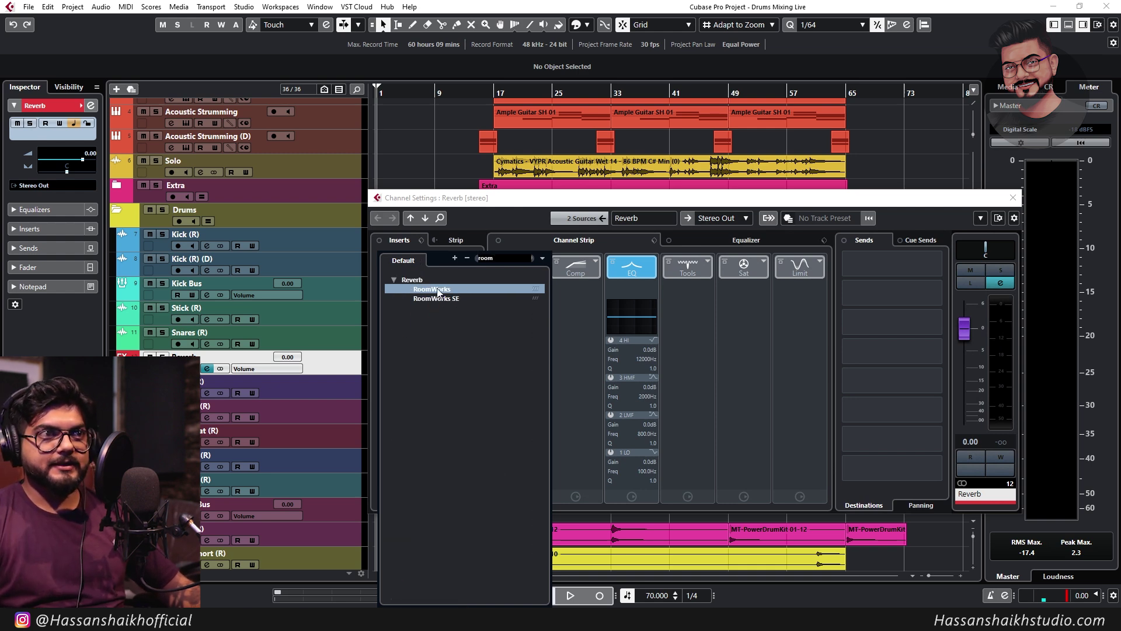
click(436, 299)
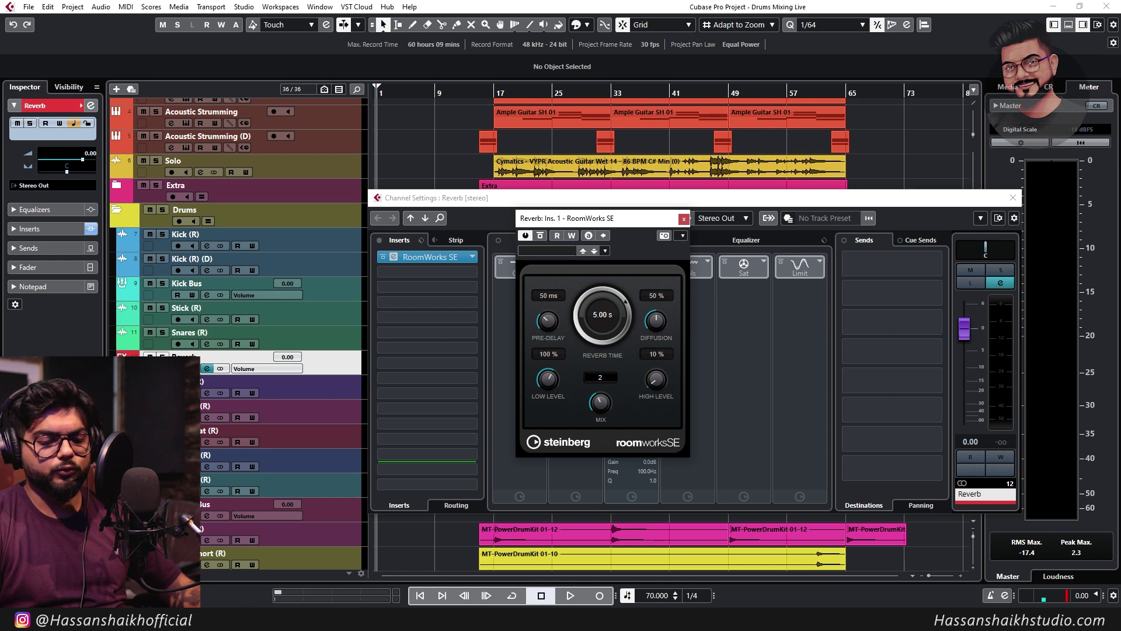
key(ctrl+s)
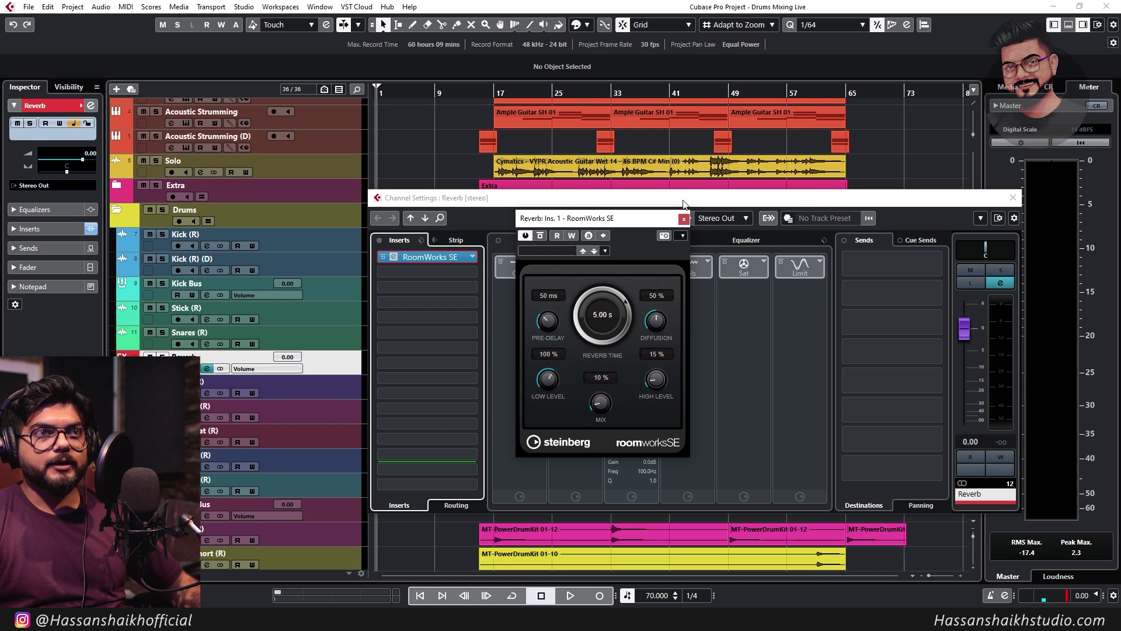
click(683, 219)
click(1018, 199)
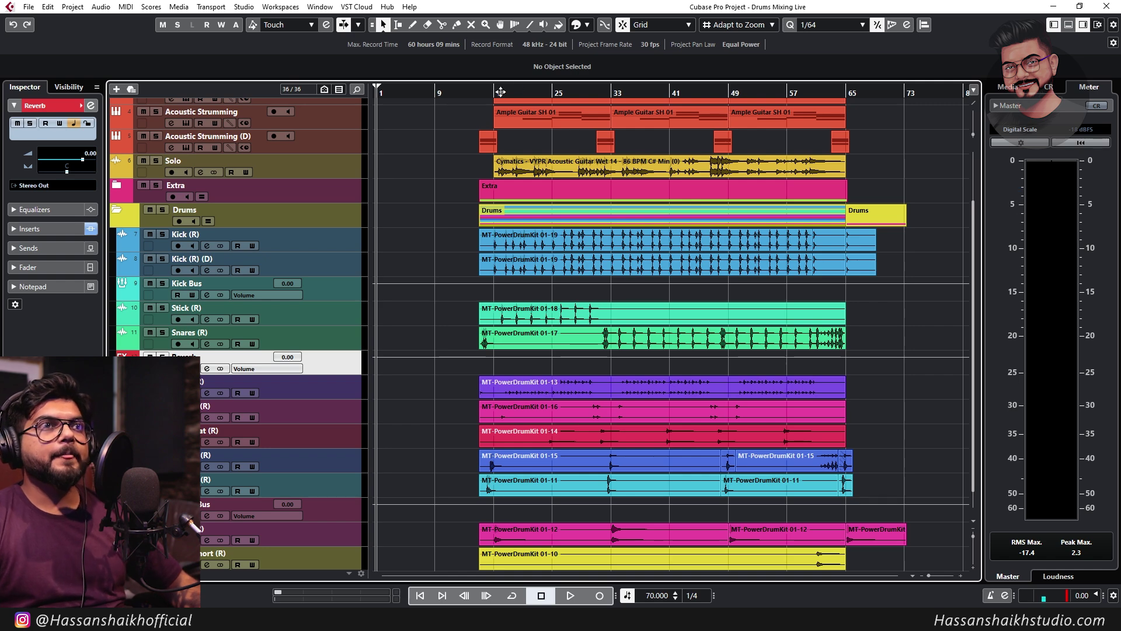
Place the playhead near bar 34, solo Stick (R) and Snares (R), and set the Stick's Reverb send to post-fader
click(624, 101)
click(605, 94)
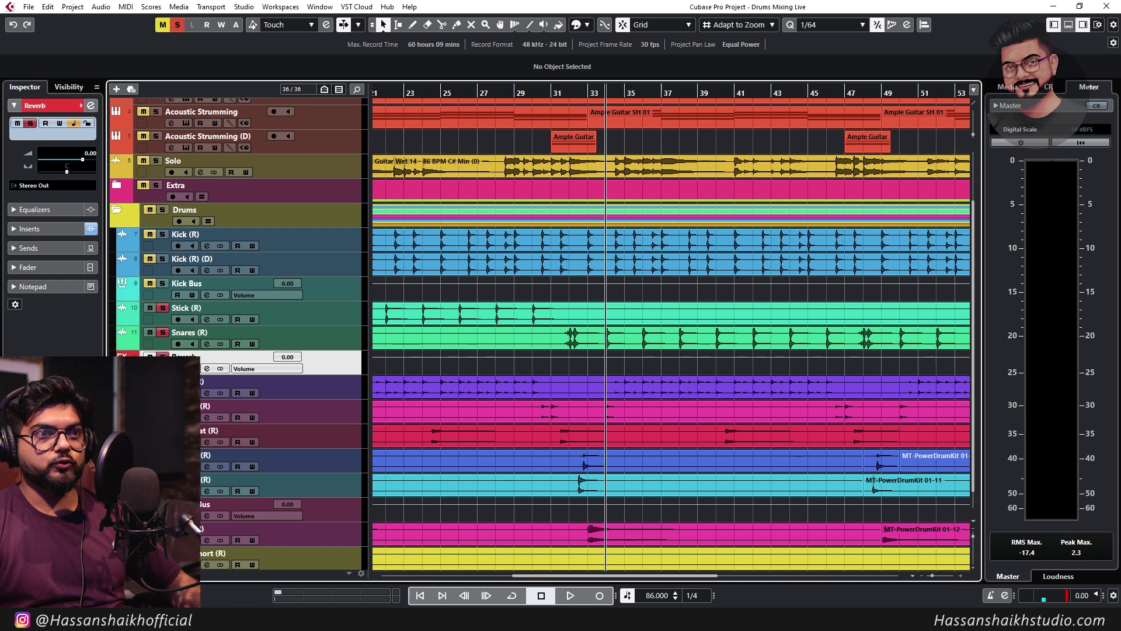
click(207, 319)
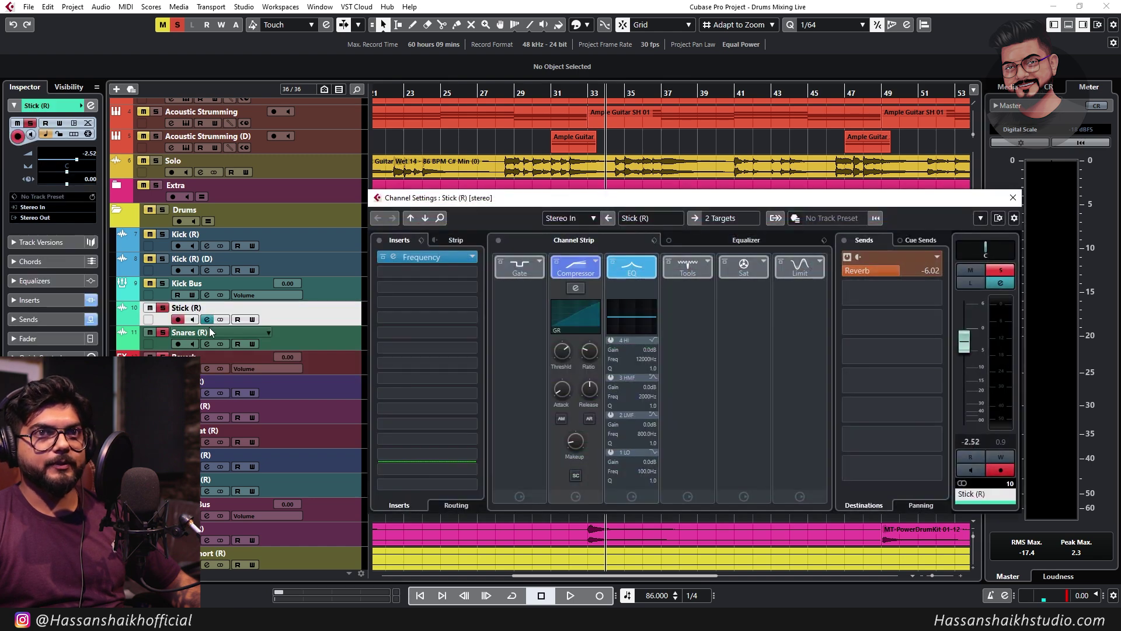
click(860, 258)
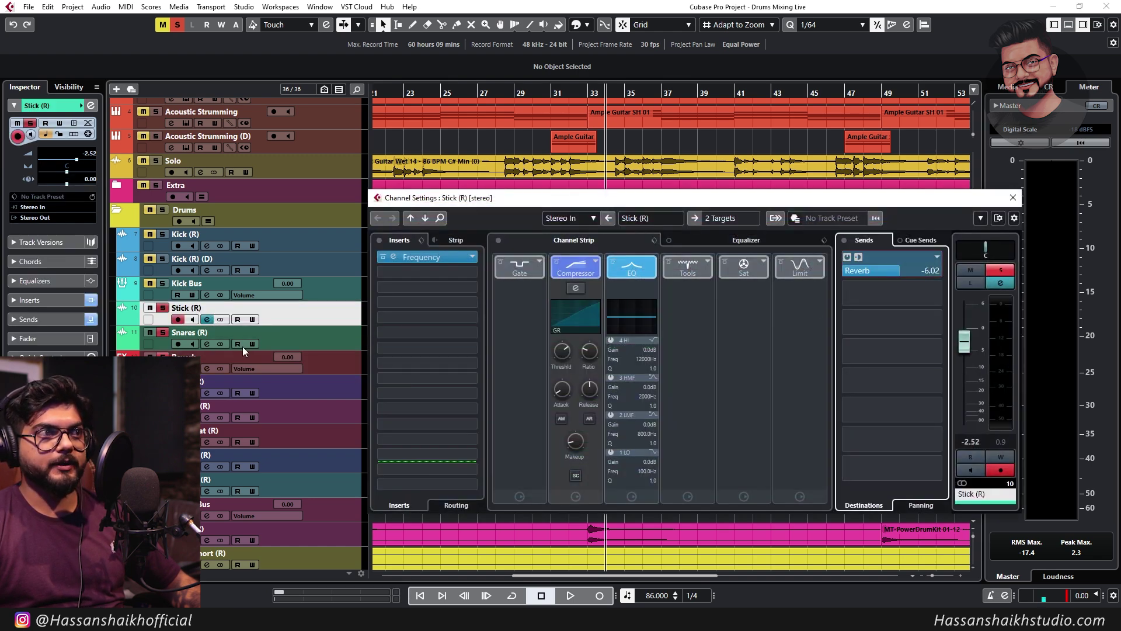
click(211, 344)
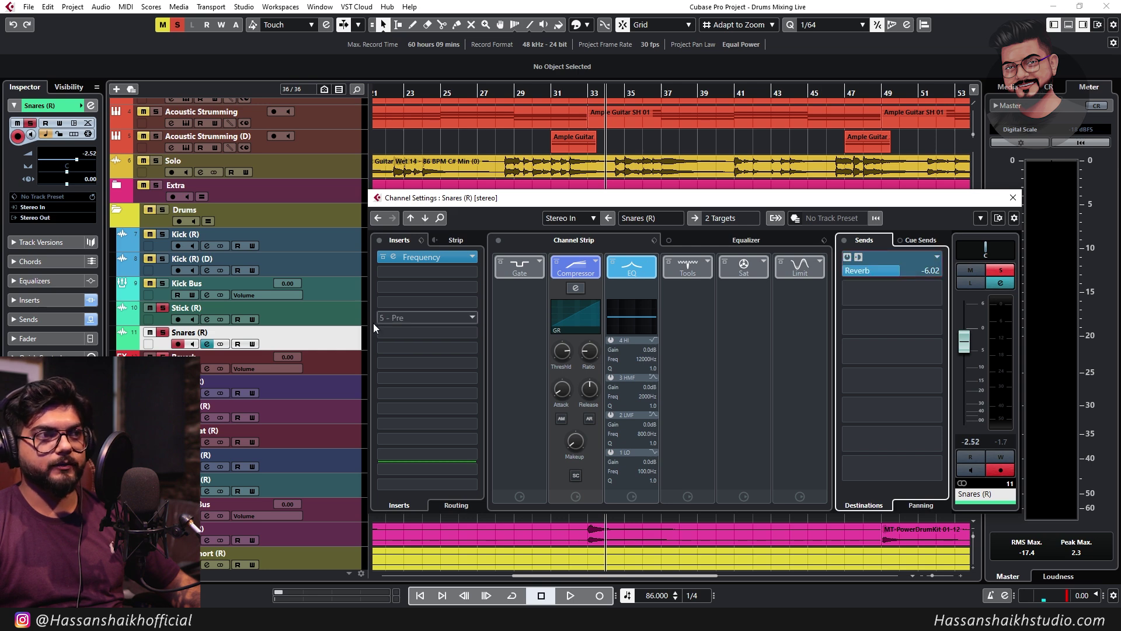
Set the Stick (R) channel's Reverb send level to -20 dB
click(207, 320)
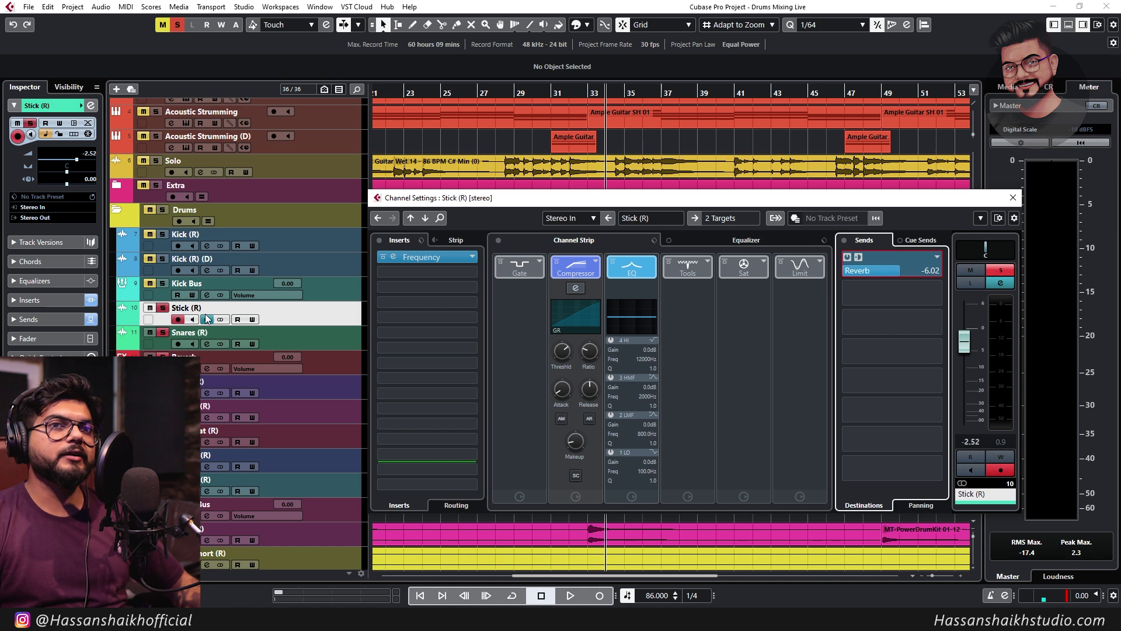
scroll(896, 273, down, 4)
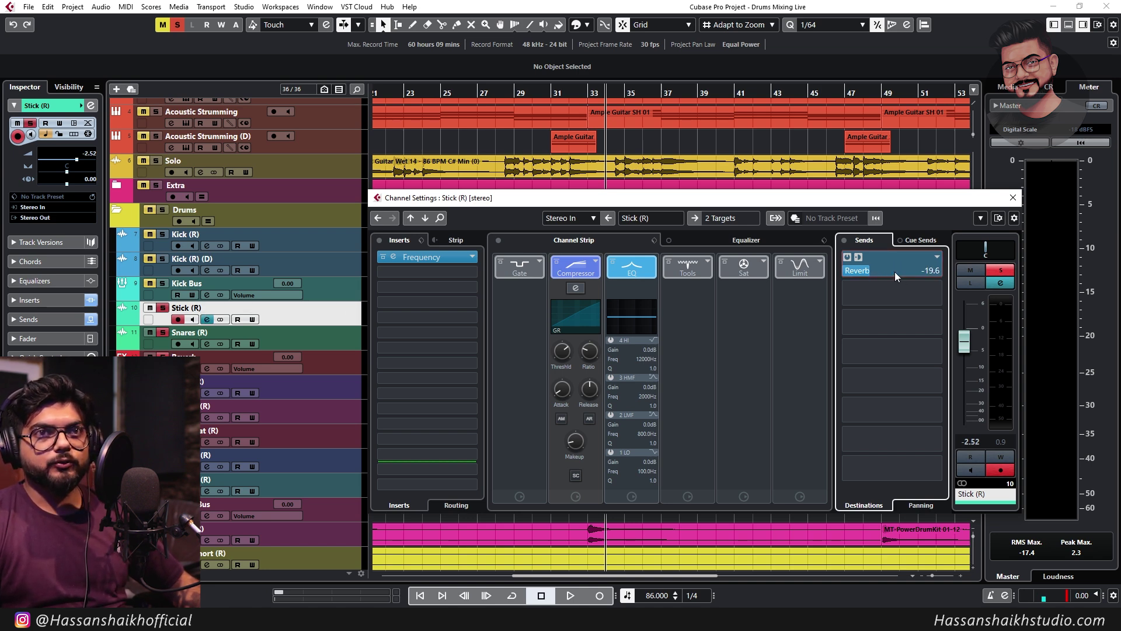
double_click(895, 272)
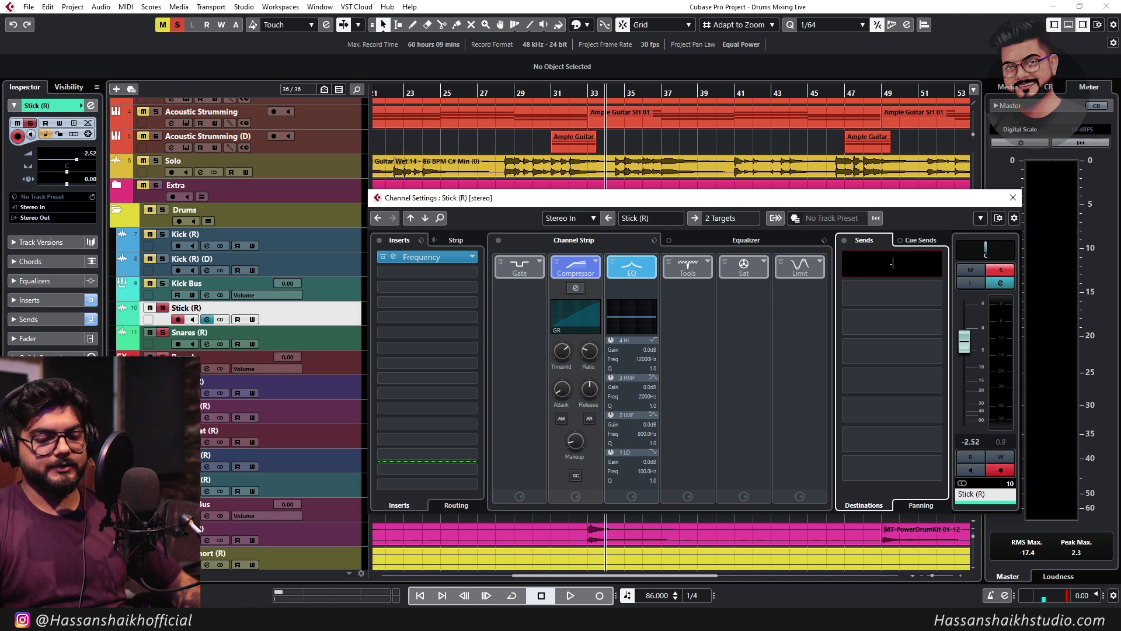
key(Return)
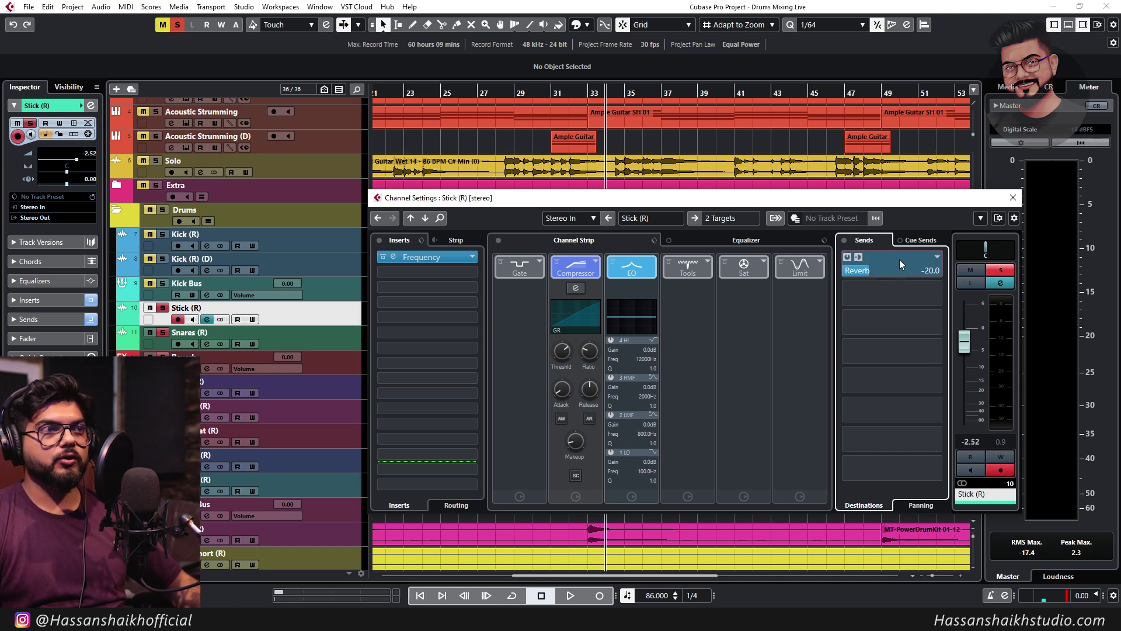
Set the Snares (R) channel's Reverb send level to -20 dB and close its channel settings
click(199, 347)
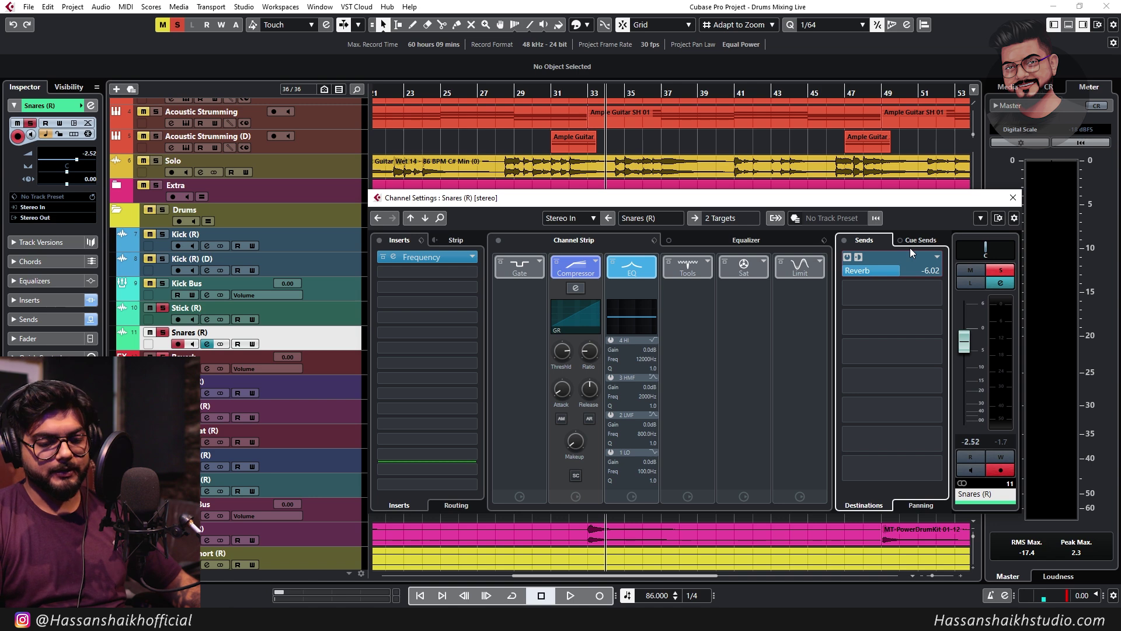
double_click(914, 272)
text(-20)
key(Return)
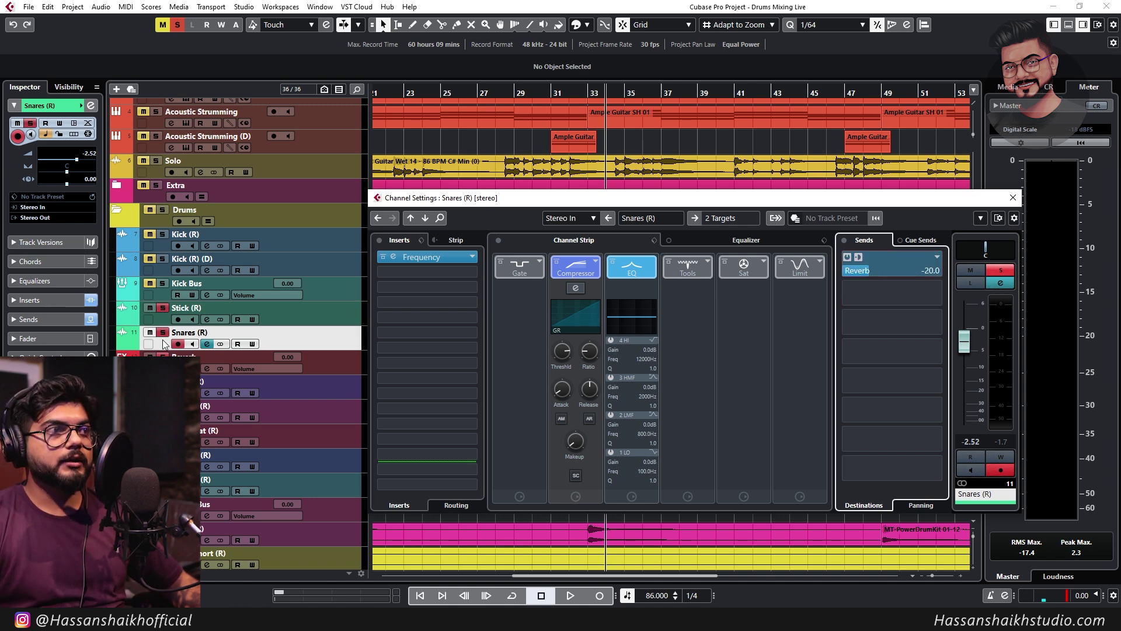
key(Escape)
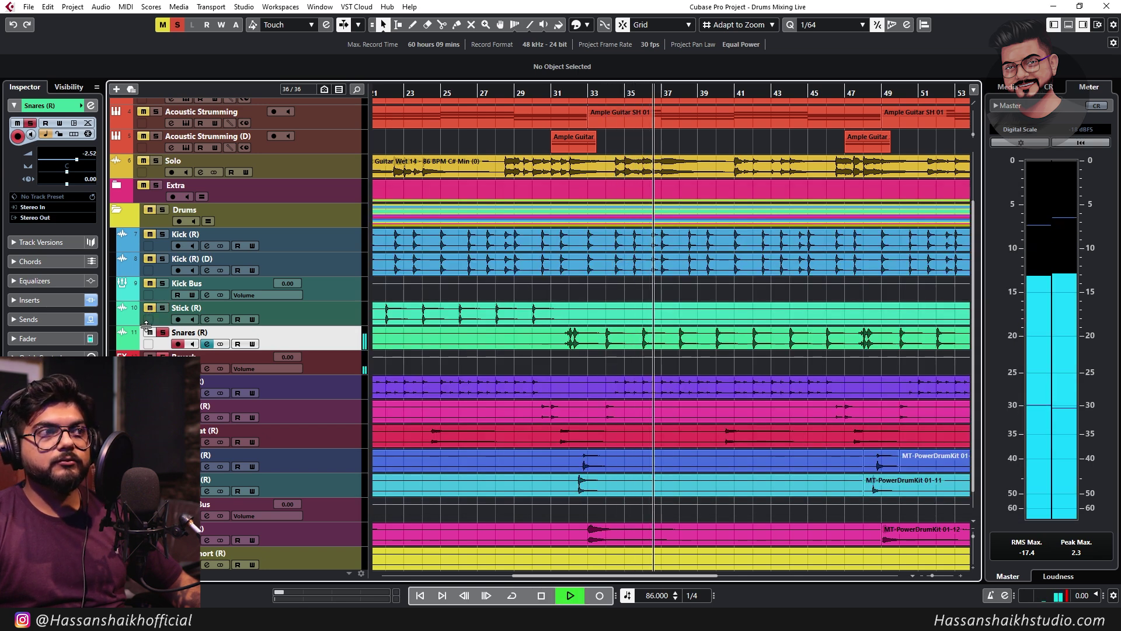
Listen to the soloed snare while comparing its Reverb send on and off, and stop playback
click(206, 369)
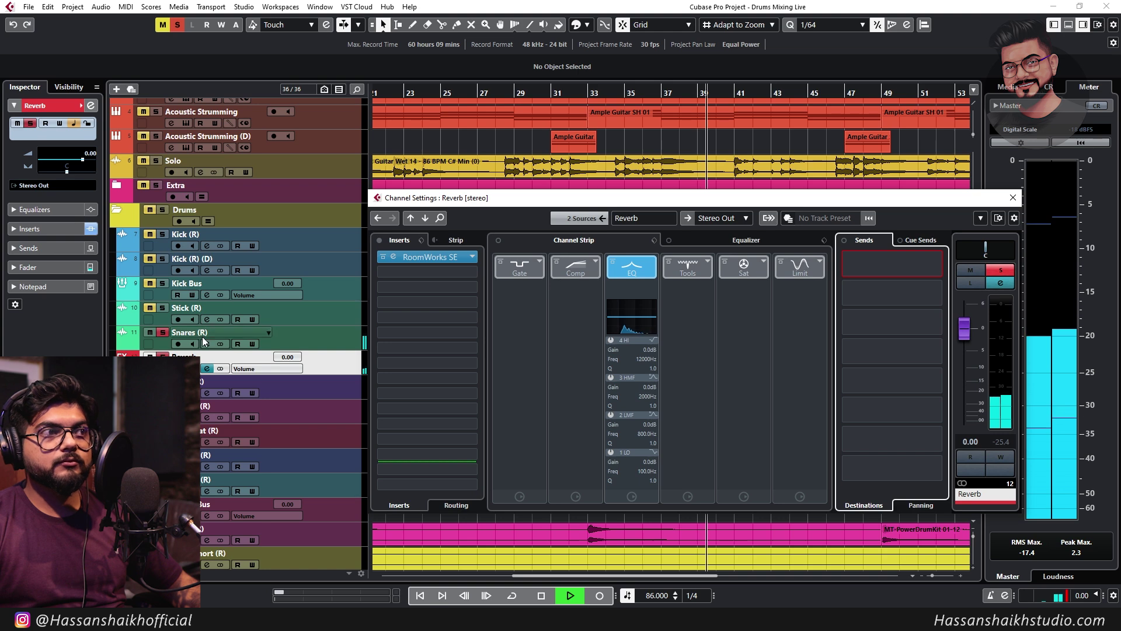
click(204, 342)
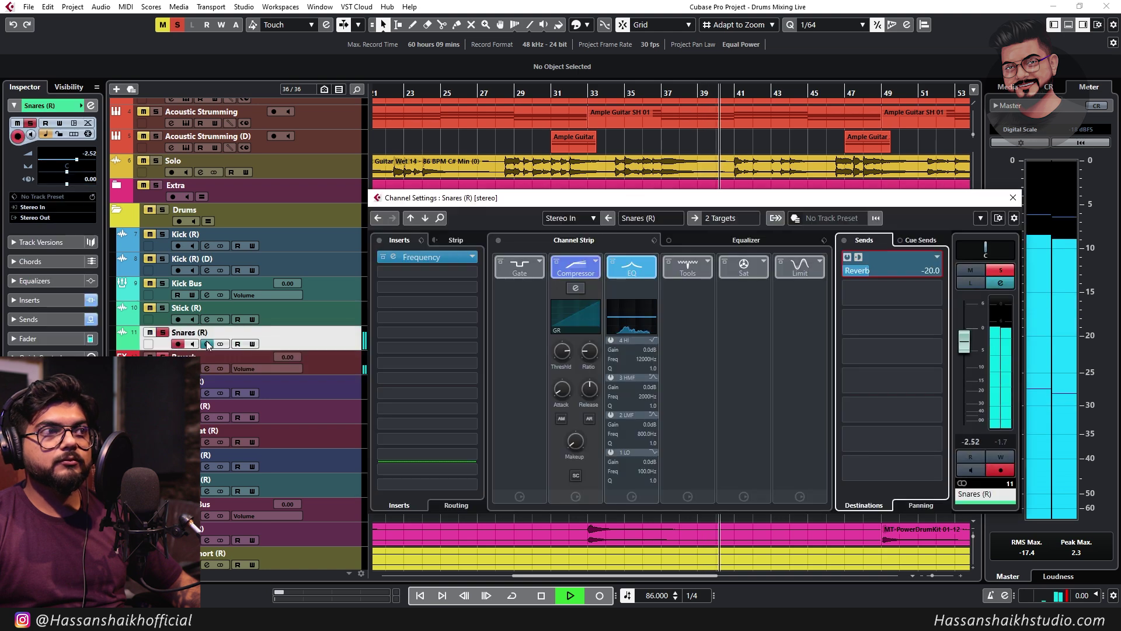
click(844, 259)
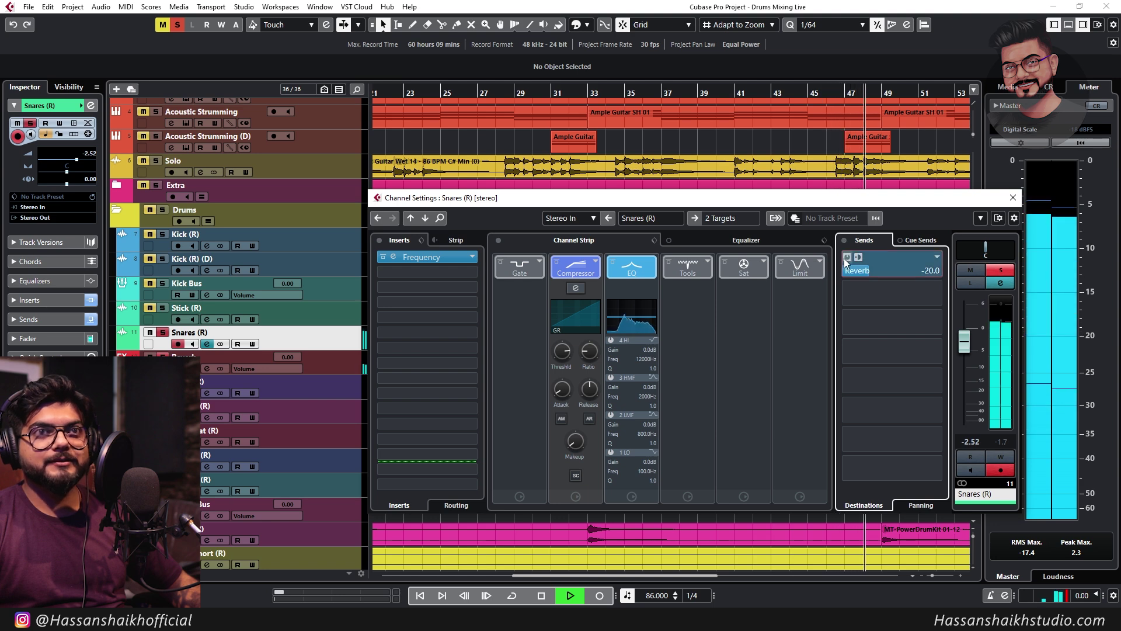
key(space)
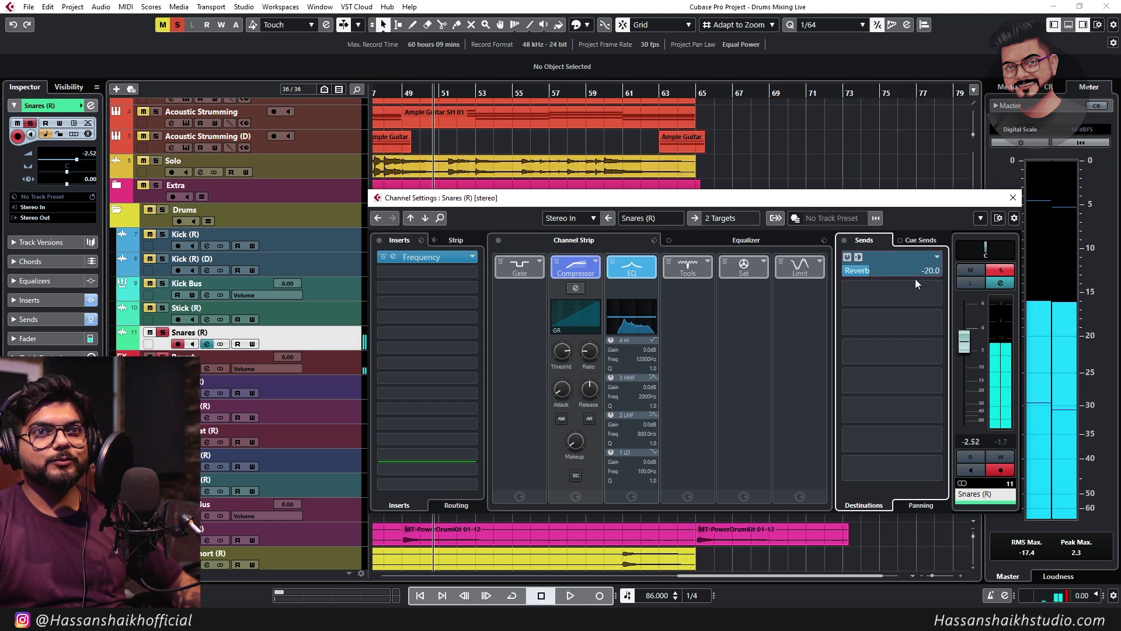
Set the Snares (R) channel's Reverb send level to -22 dB
scroll(916, 271, down, 5)
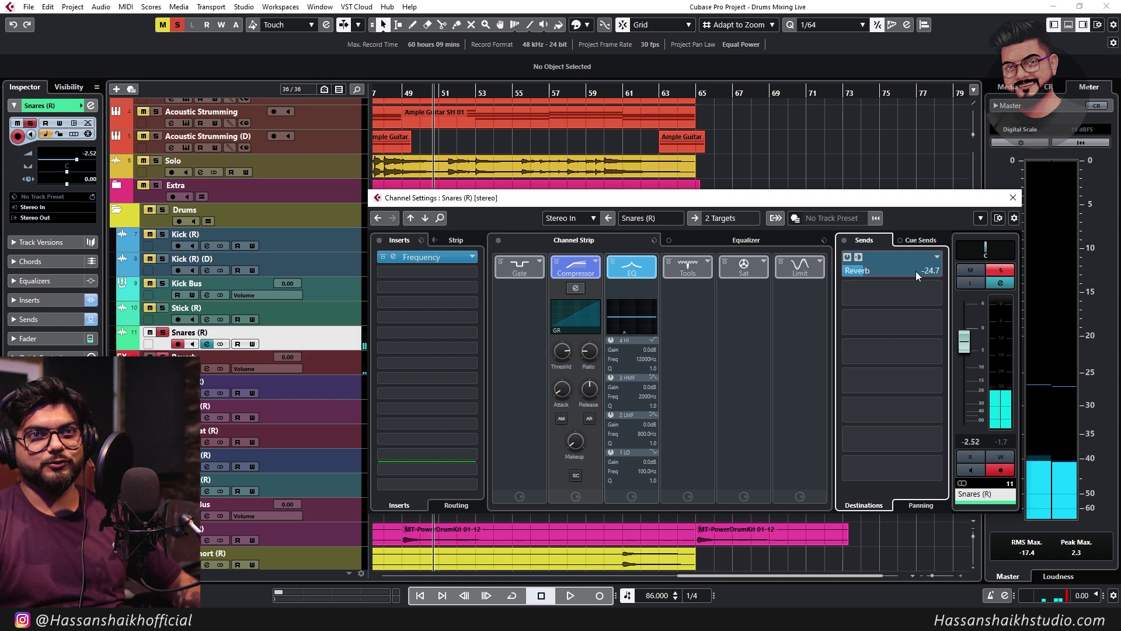
double_click(916, 271)
text(-2)
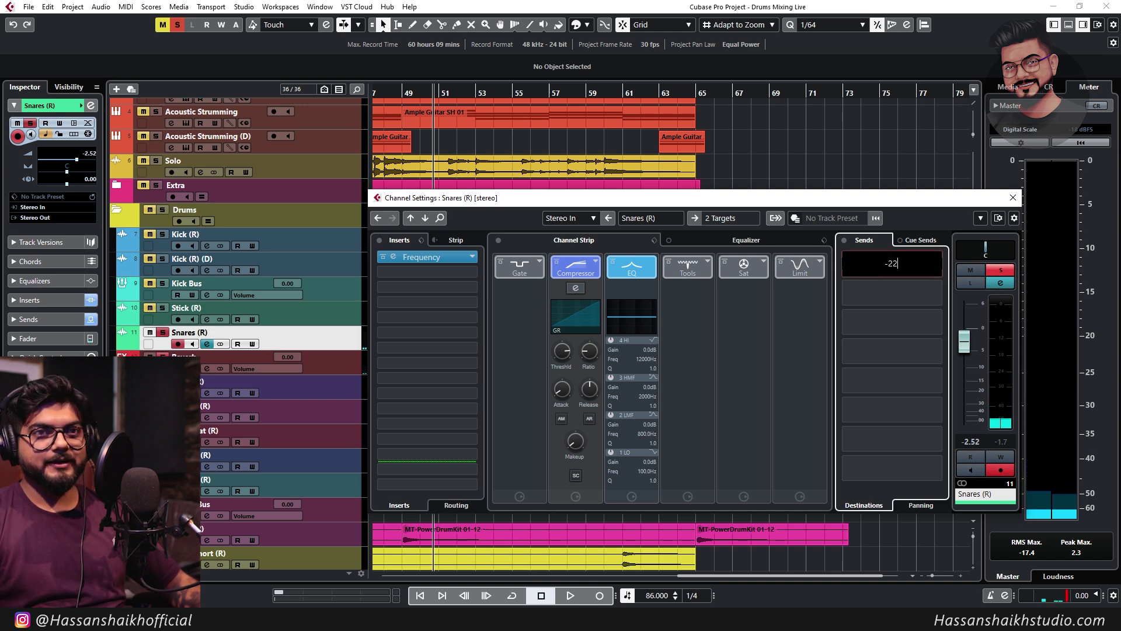
text(2)
key(Return)
Set the Stick (R) channel's Reverb send level to -22 dB and clear the track solos
click(216, 315)
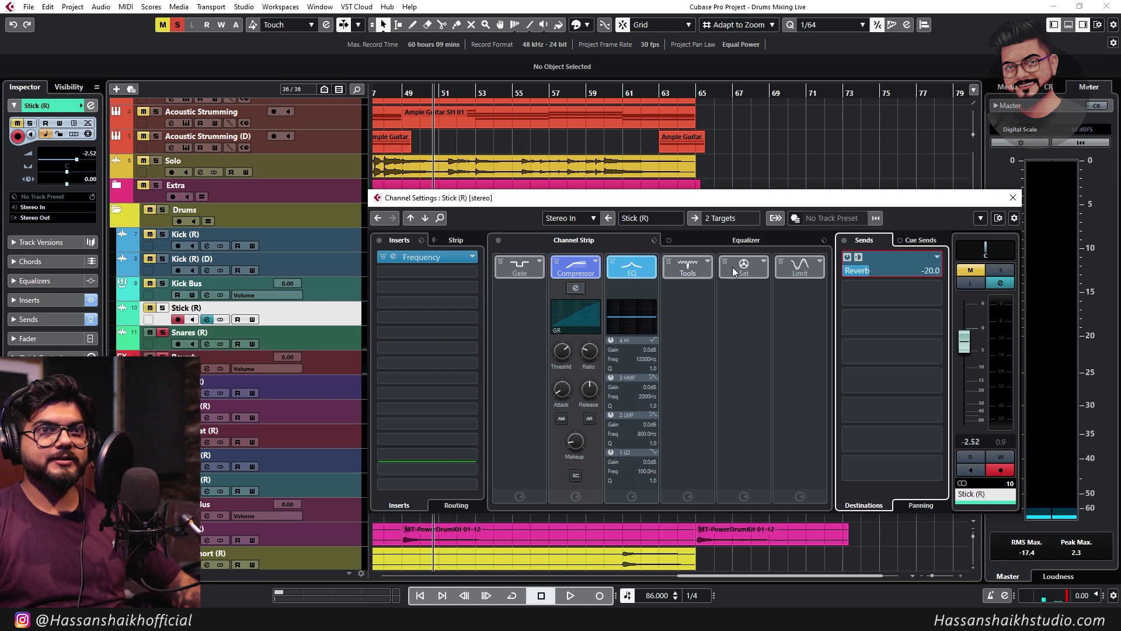
double_click(897, 271)
text(-22)
key(Return)
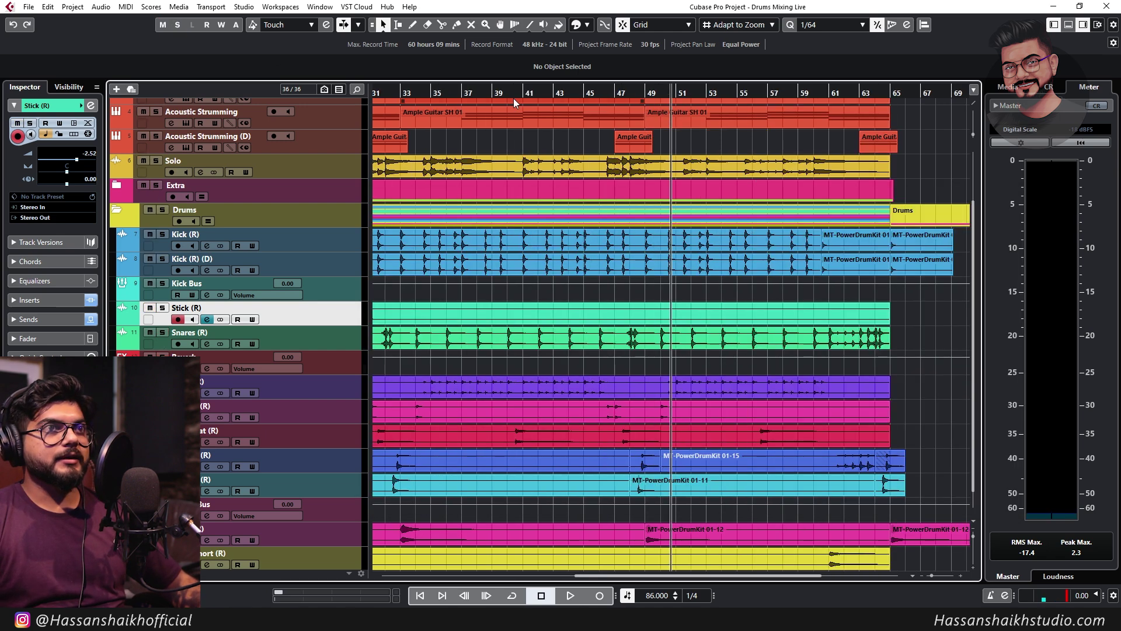
Play the full mix from the early drum section to check the stick reverb, and stop playback
drag(513, 98, 514, 87)
key(space)
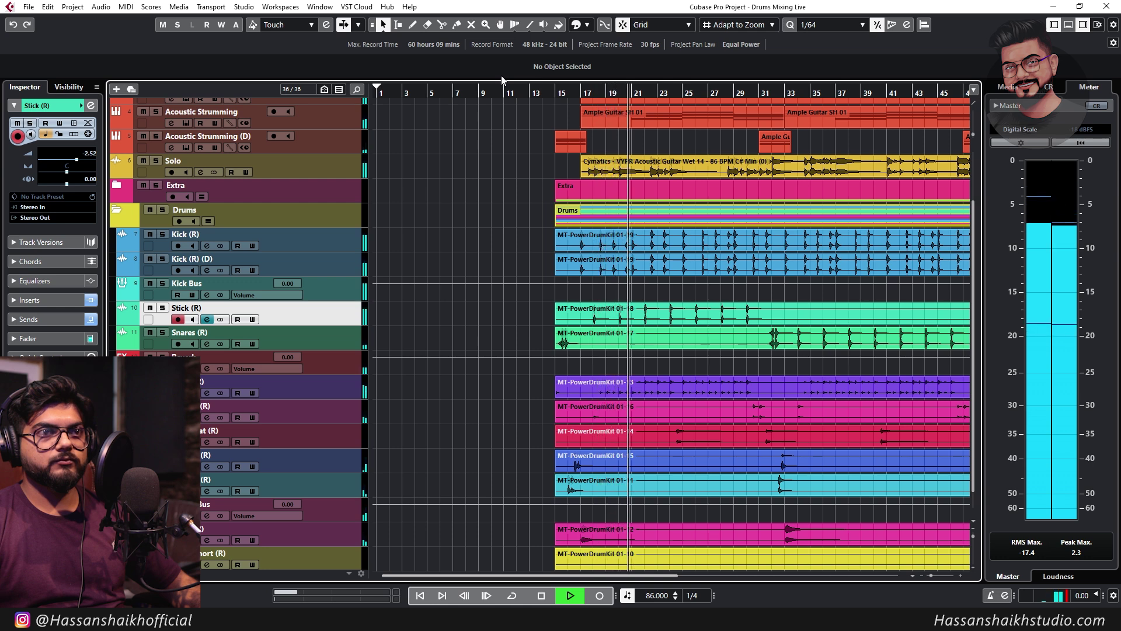
scroll(674, 270, down, 1)
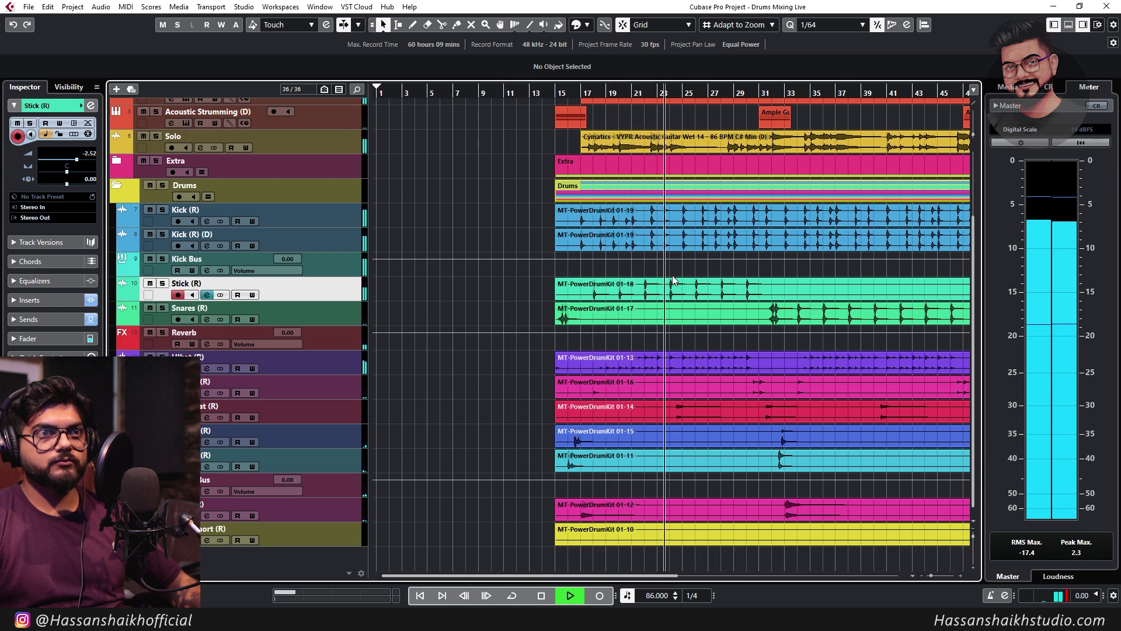
key(space)
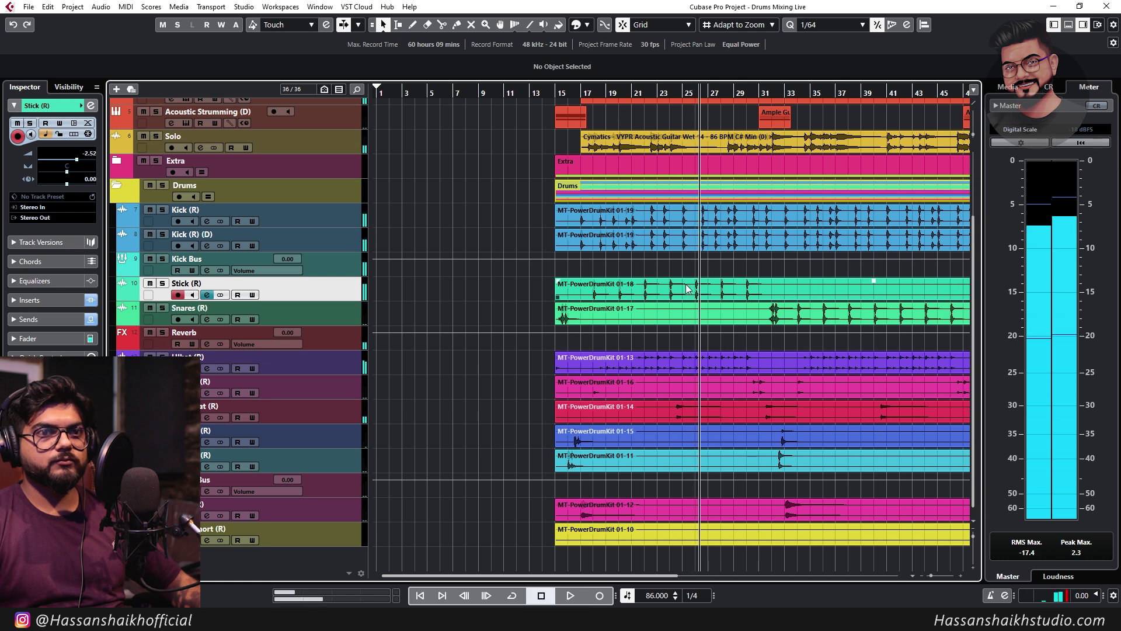
key(g)
key(g)
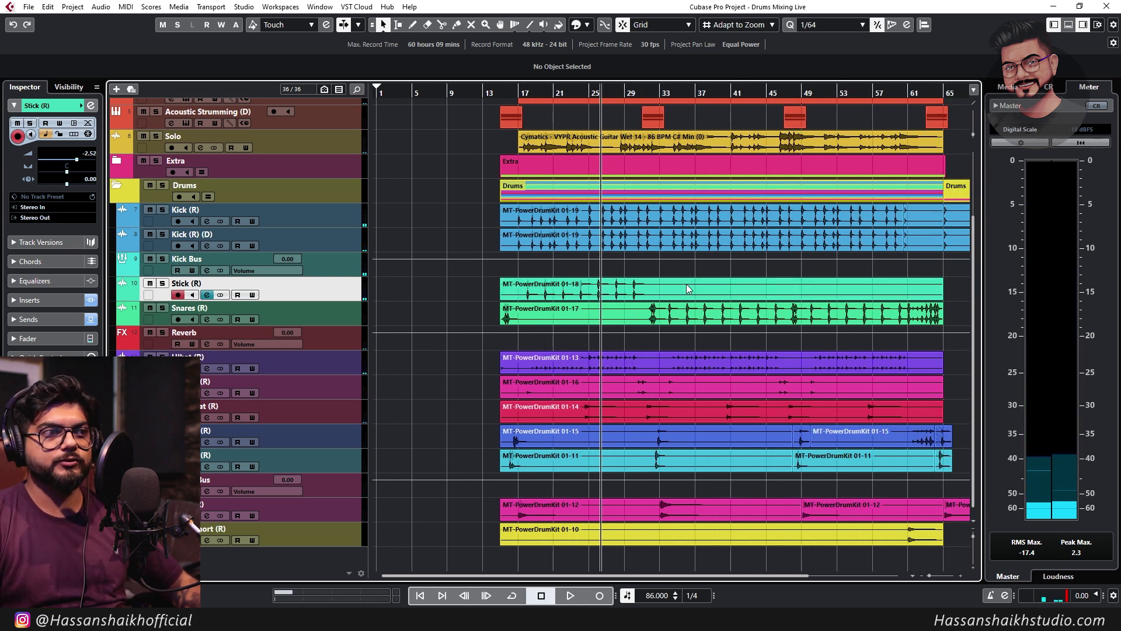
click(264, 511)
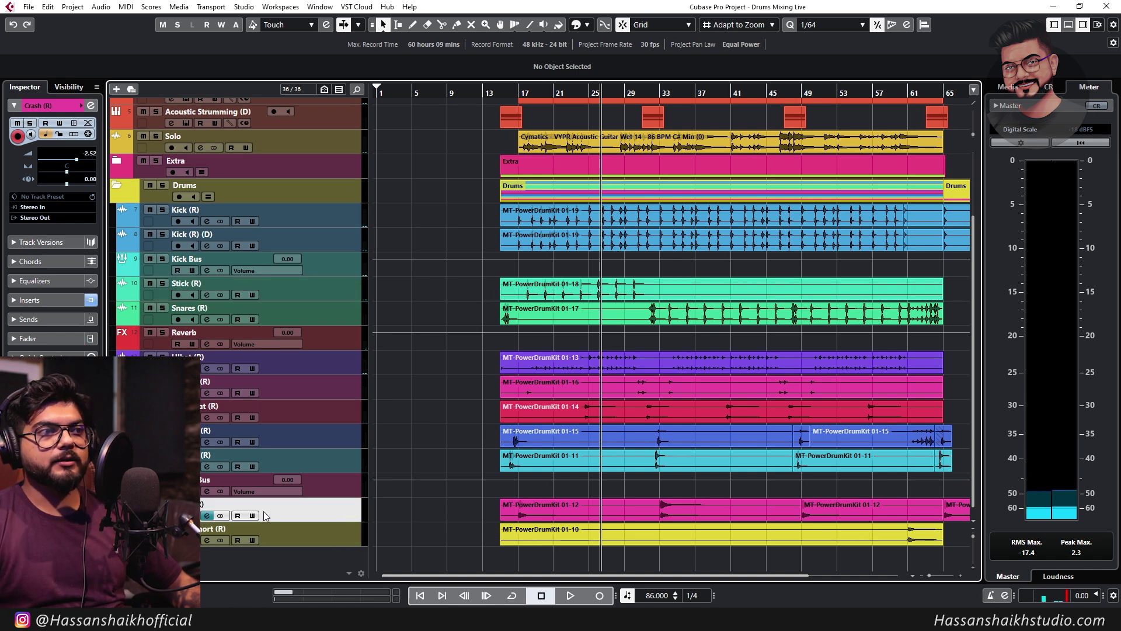
click(211, 515)
click(211, 516)
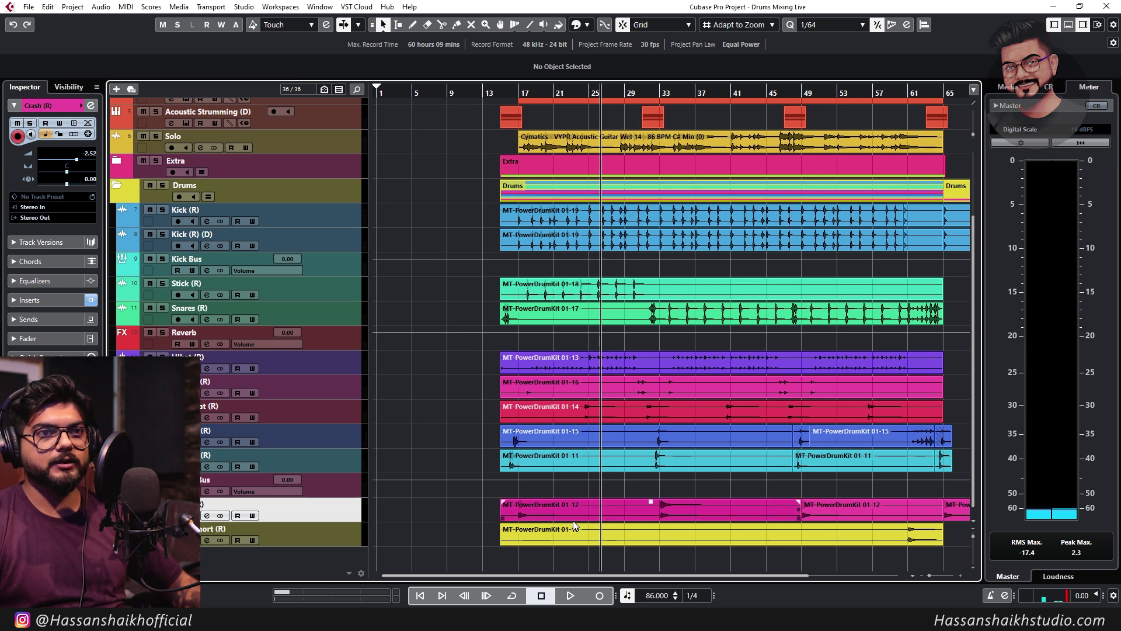
key(g)
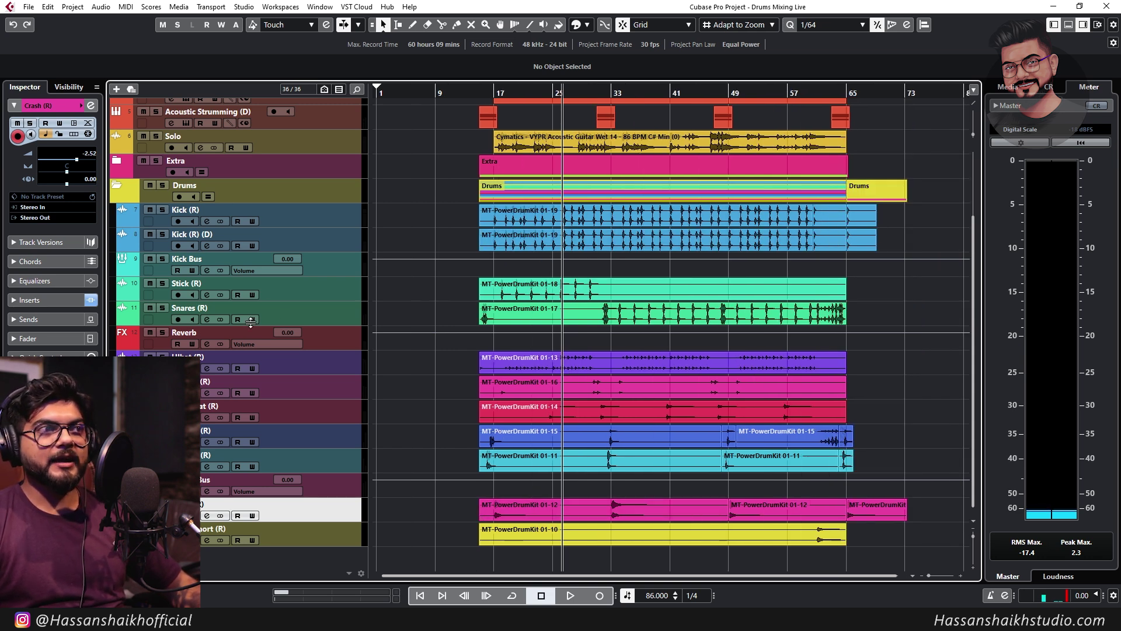
Collapse the folder holding the mixed drum audio tracks
click(348, 339)
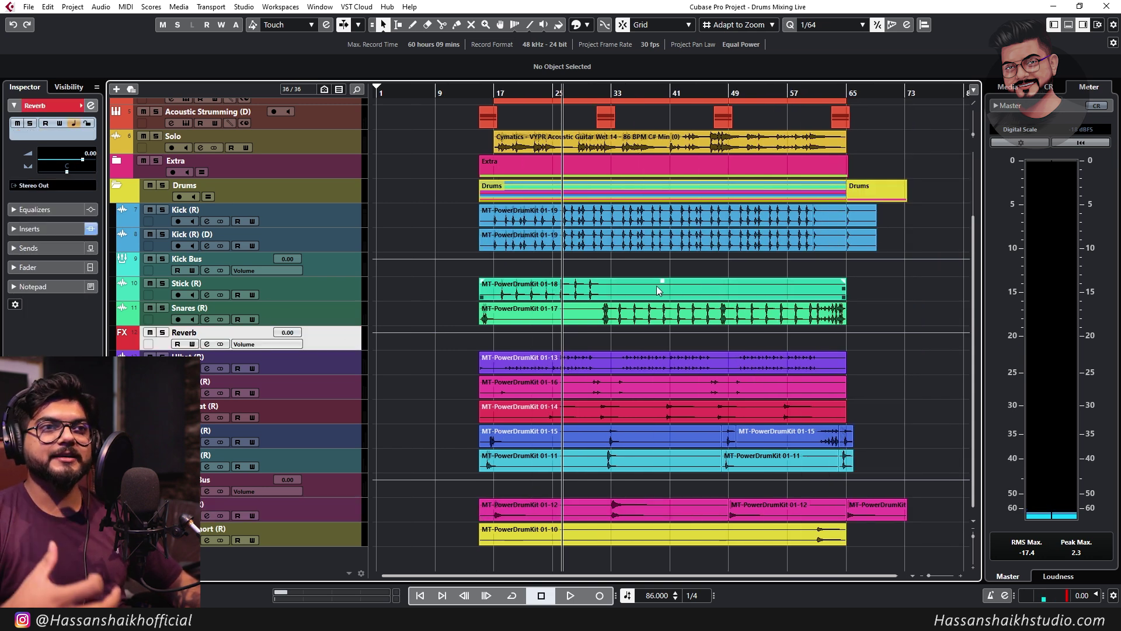
scroll(668, 282, up, 4)
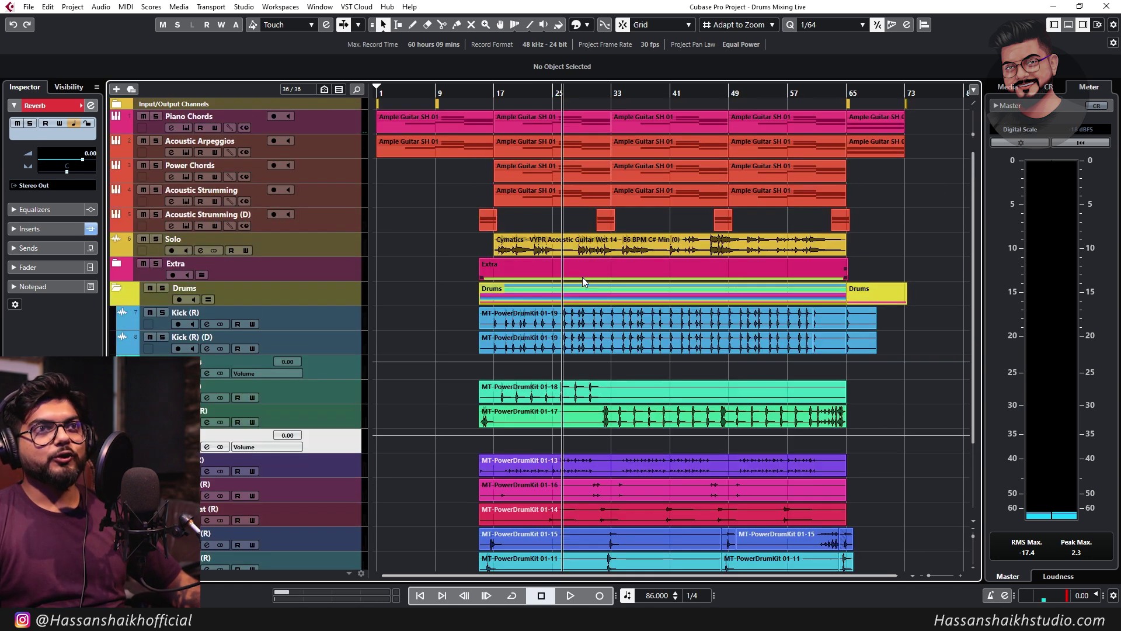
click(118, 289)
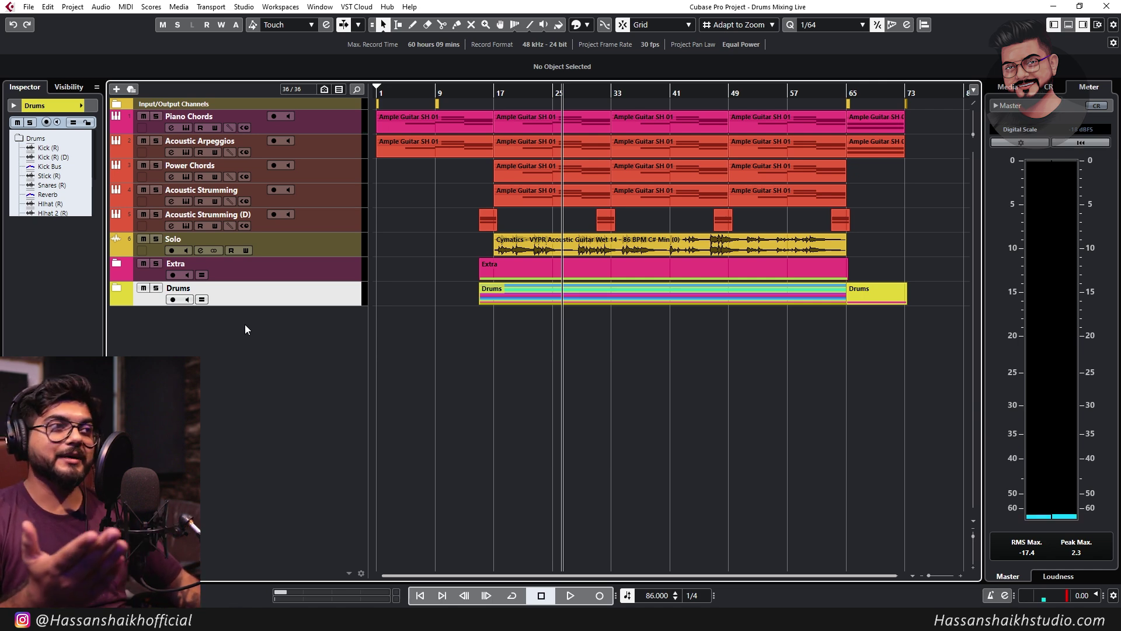
Enable the original MIDI Drums track in the Extra folder, move it out above that folder, and collapse the folder
click(121, 266)
scroll(337, 310, down, 4)
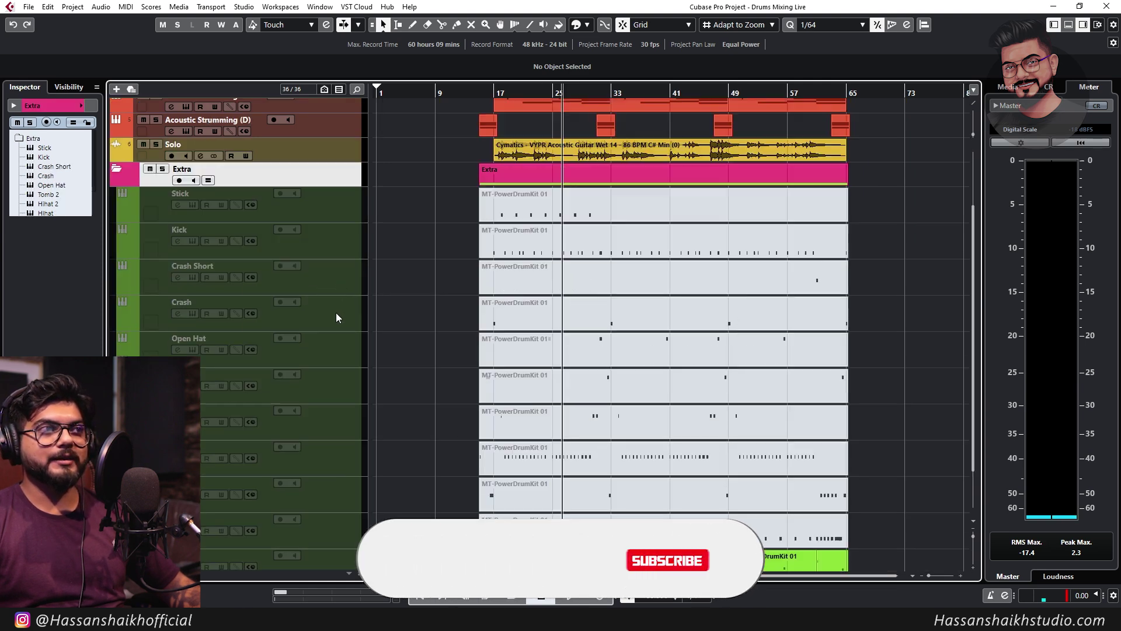
drag(338, 499, 327, 141)
scroll(336, 222, up, 3)
right_click(344, 302)
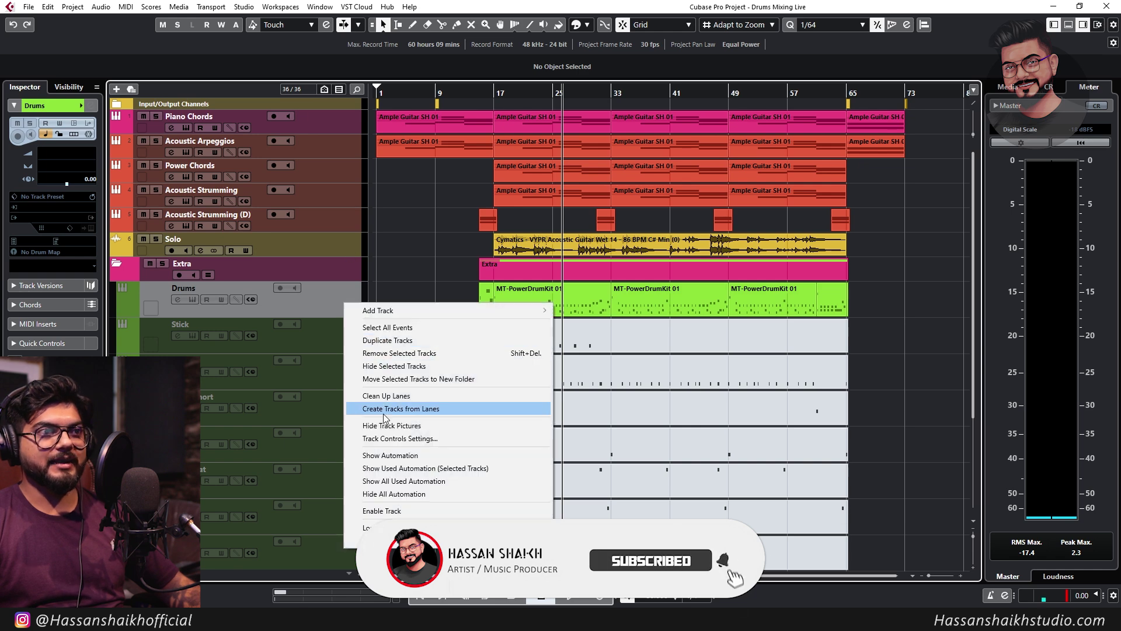
click(389, 513)
drag(312, 296, 283, 258)
click(125, 298)
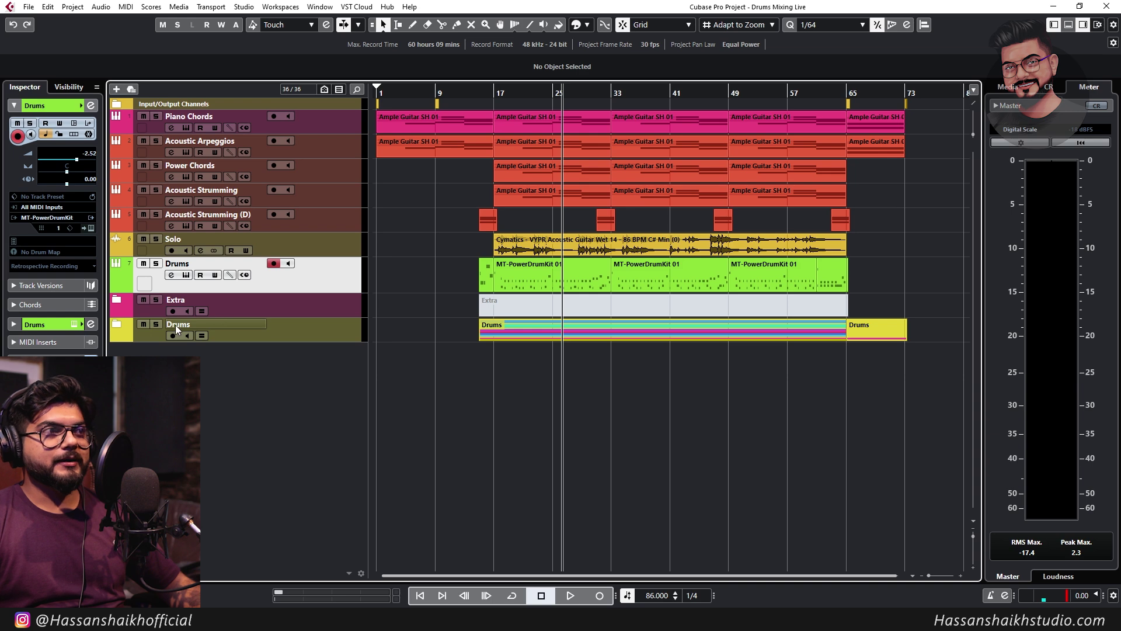
Listen to the song from bar 13 with the original MIDI drums and the mixed Drums folder muted, and stop playback
click(464, 92)
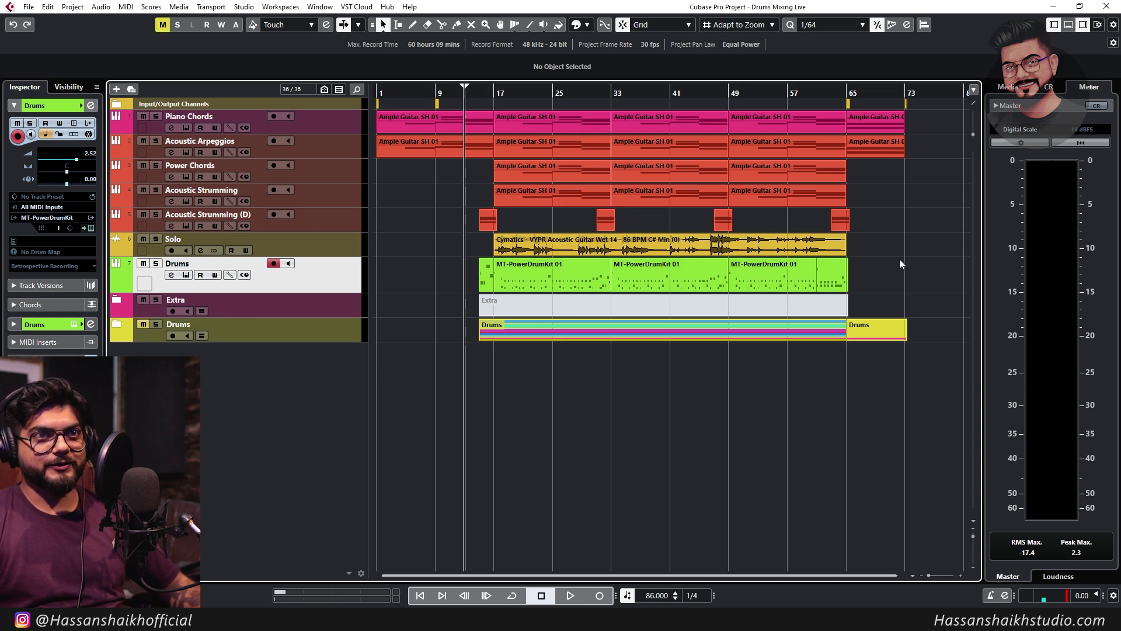
key(space)
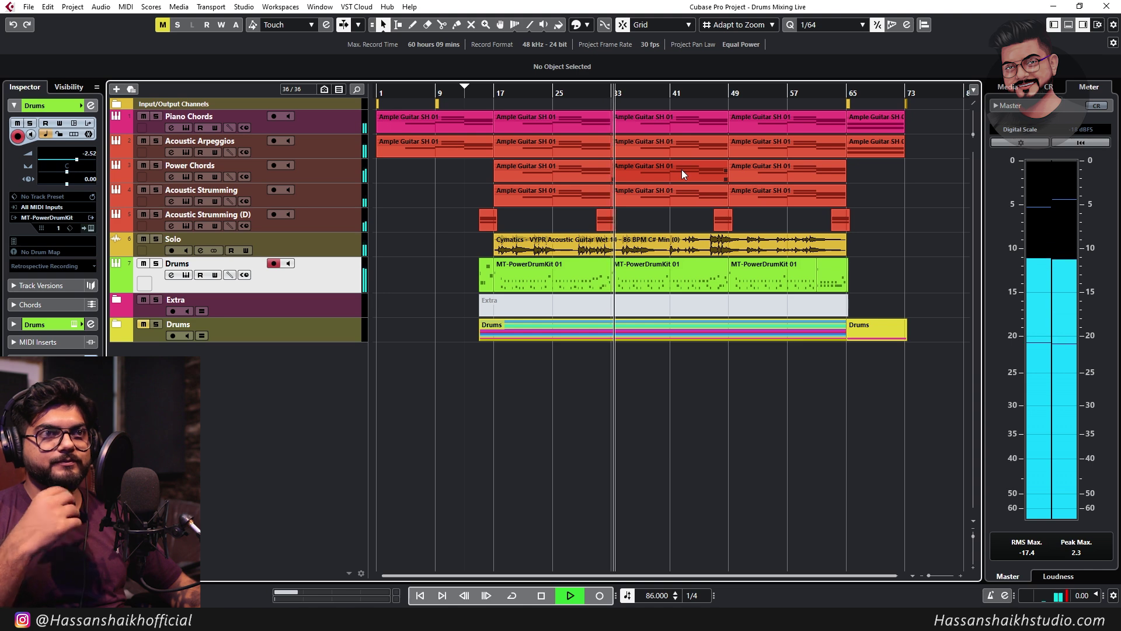
key(space)
Mute the original MIDI Drums track, unmute the mixed Drums folder, and play from bar 13 to compare the drum sound
click(472, 96)
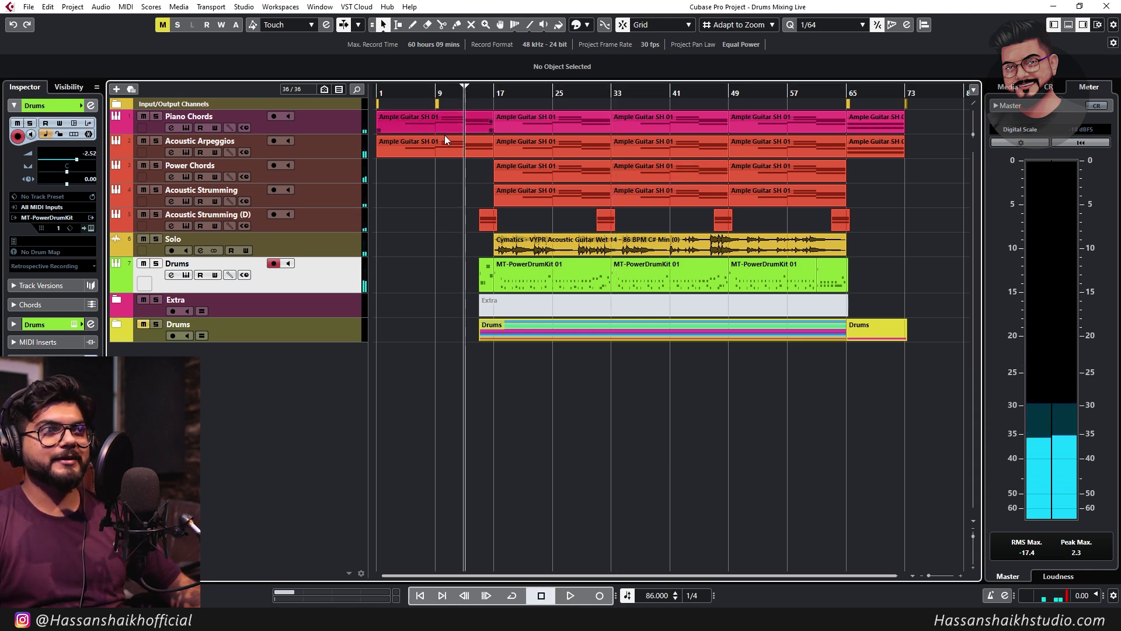
click(144, 263)
key(space)
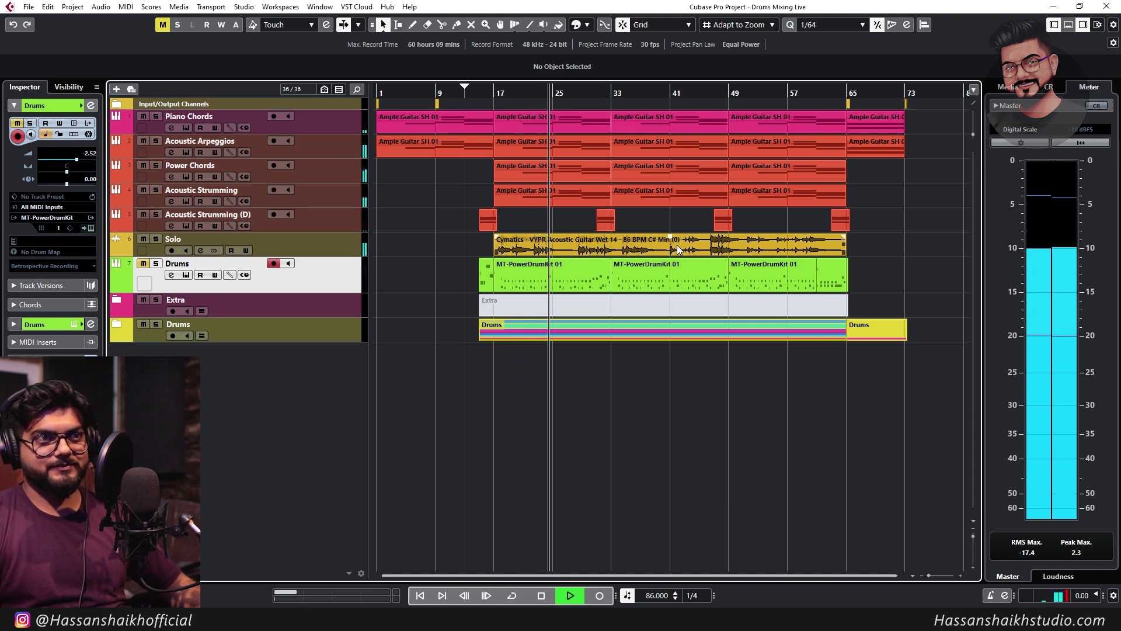
click(118, 324)
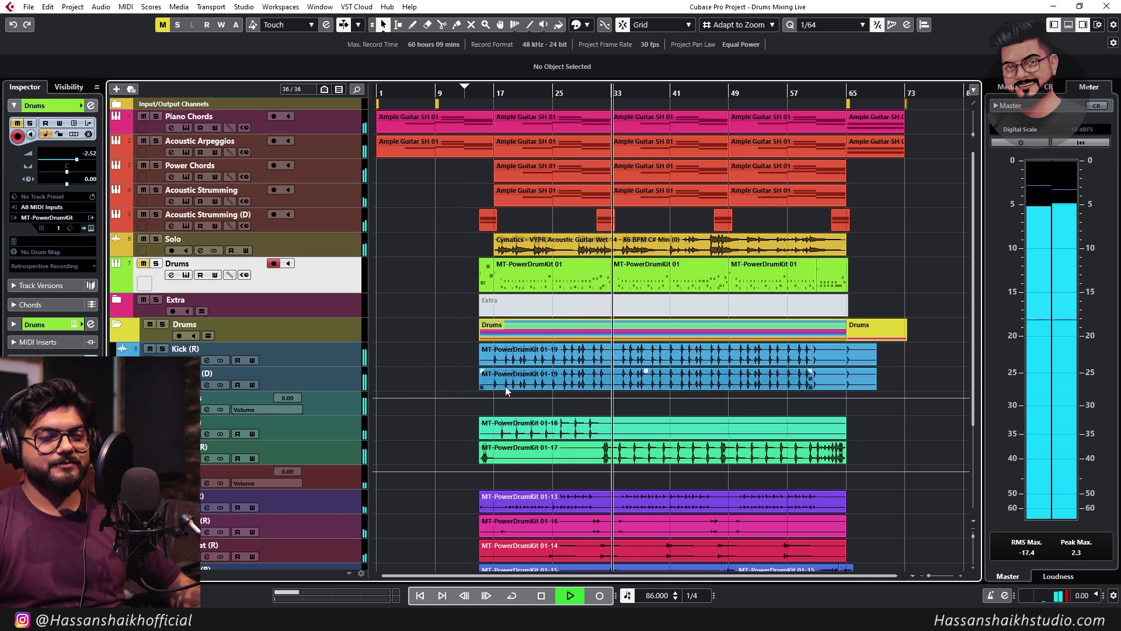
click(111, 314)
click(118, 325)
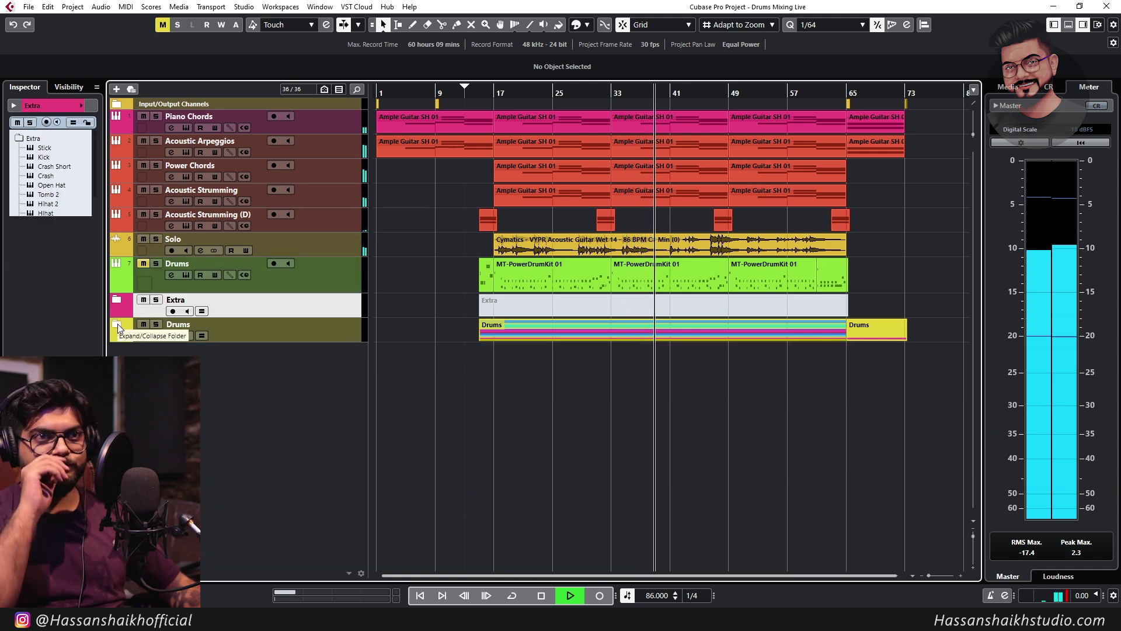
Set the Snares (R) track's volume to -3.06 dB during playback, and collapse the mixed Drums folder
click(117, 325)
scroll(442, 398, down, 5)
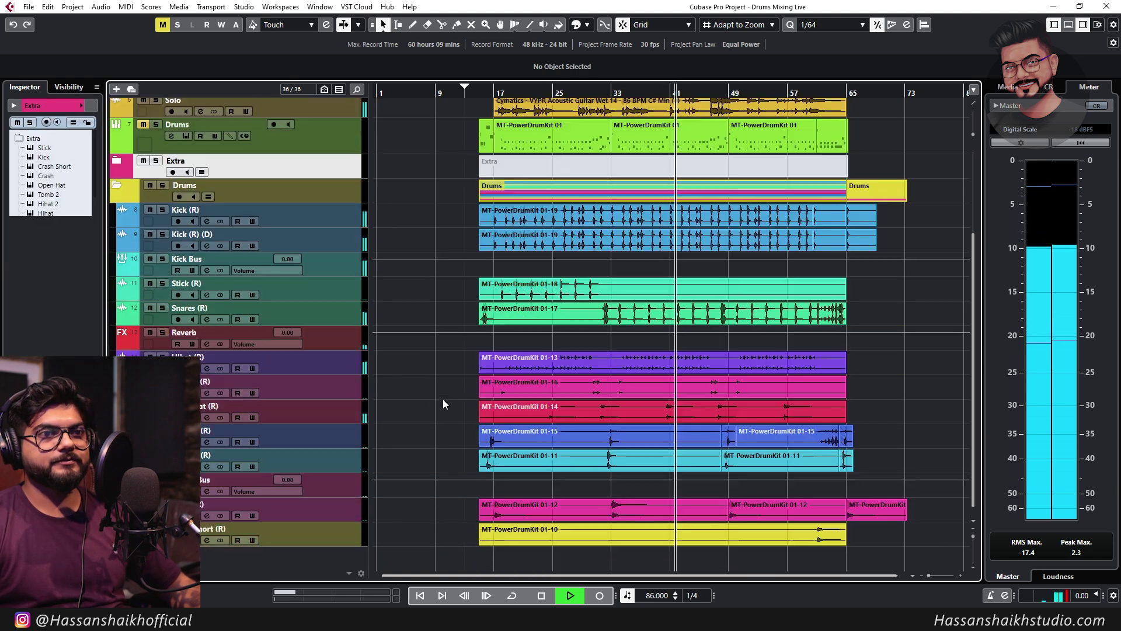
click(274, 318)
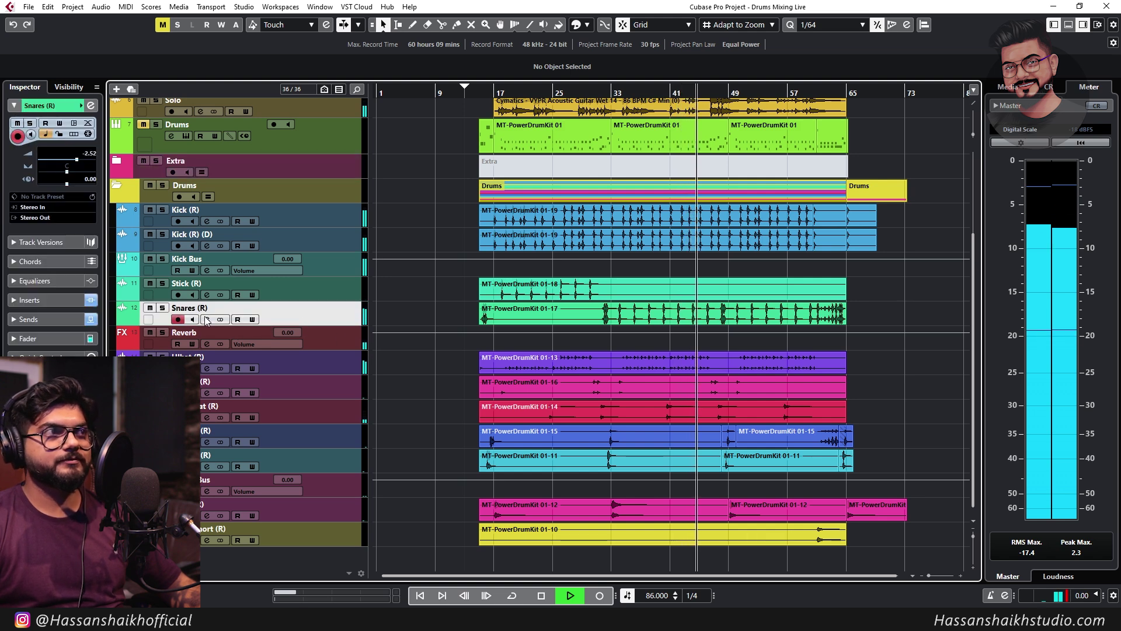
scroll(83, 155, down, 1)
scroll(83, 155, down, 1)
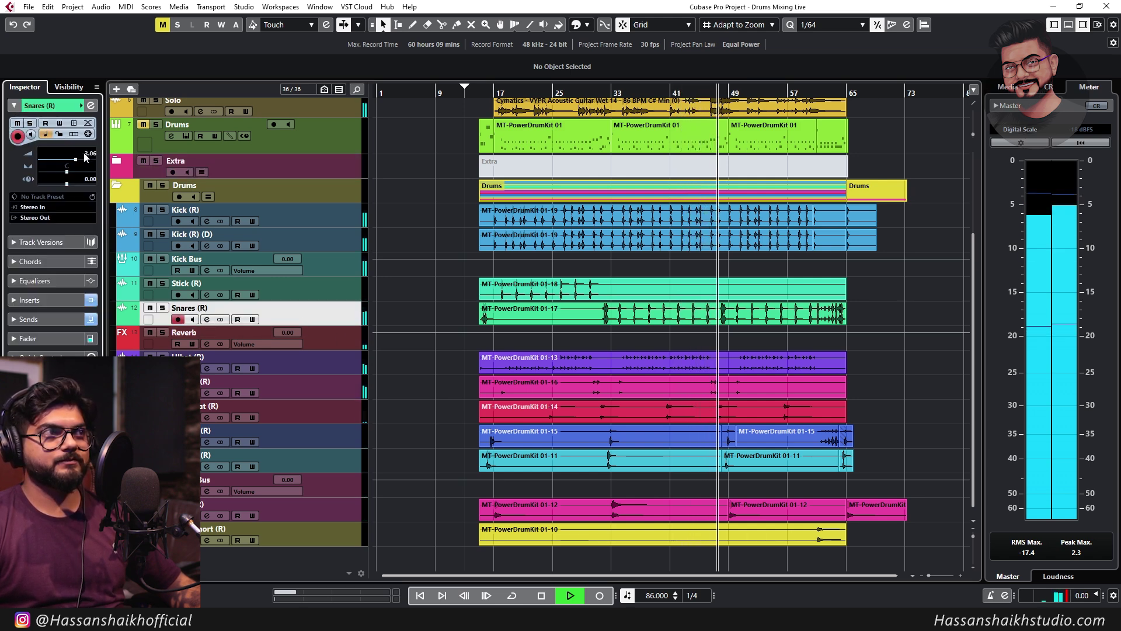
scroll(245, 313, up, 3)
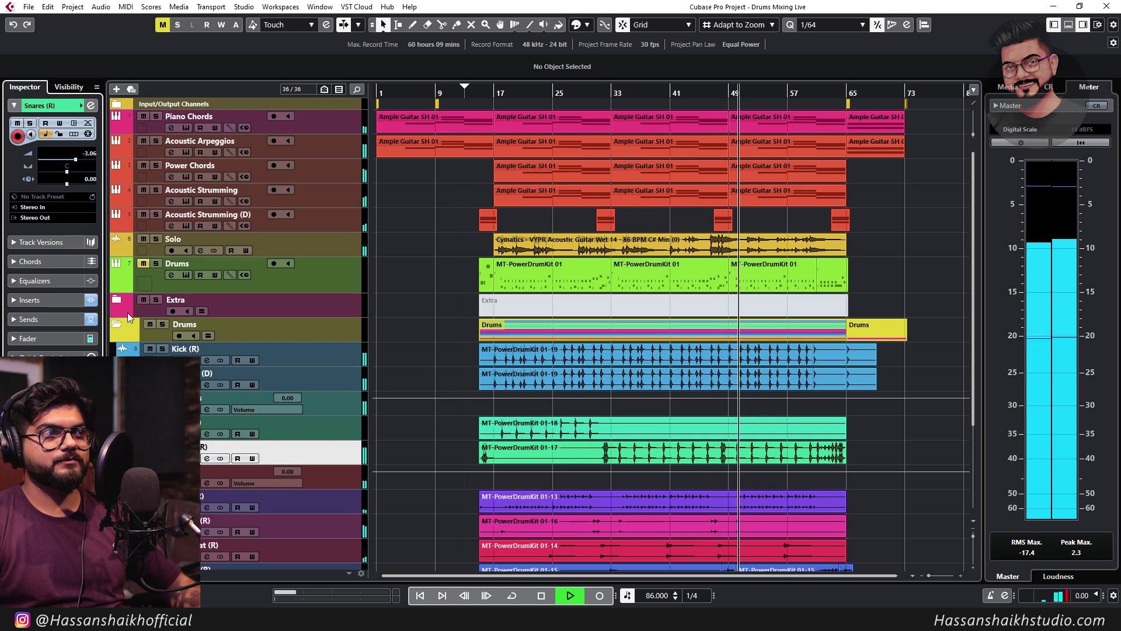
click(118, 325)
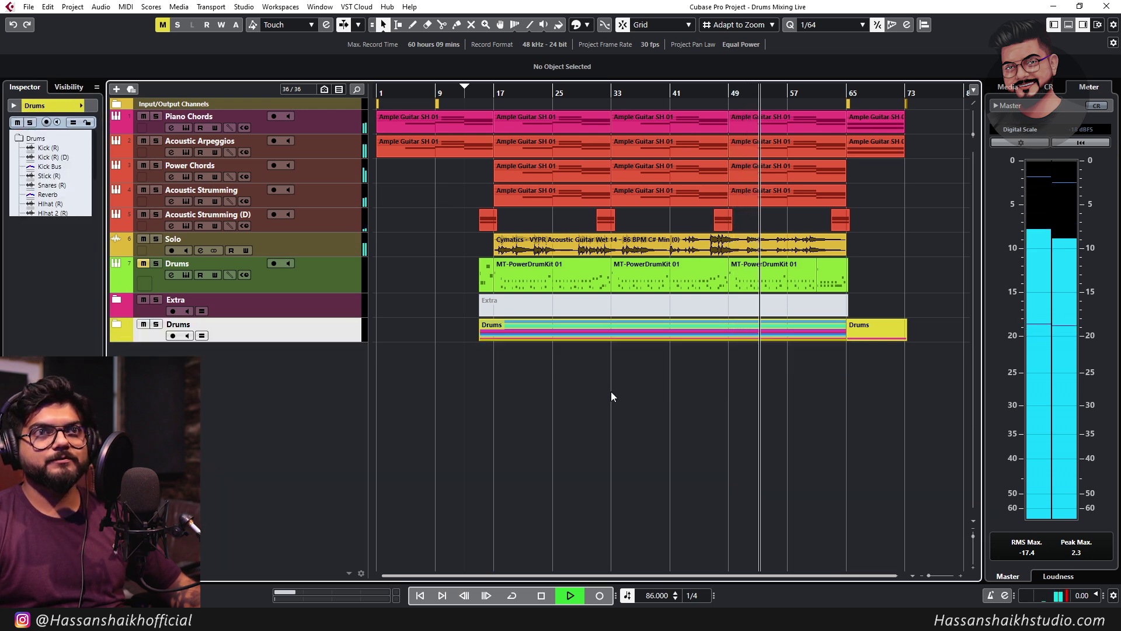